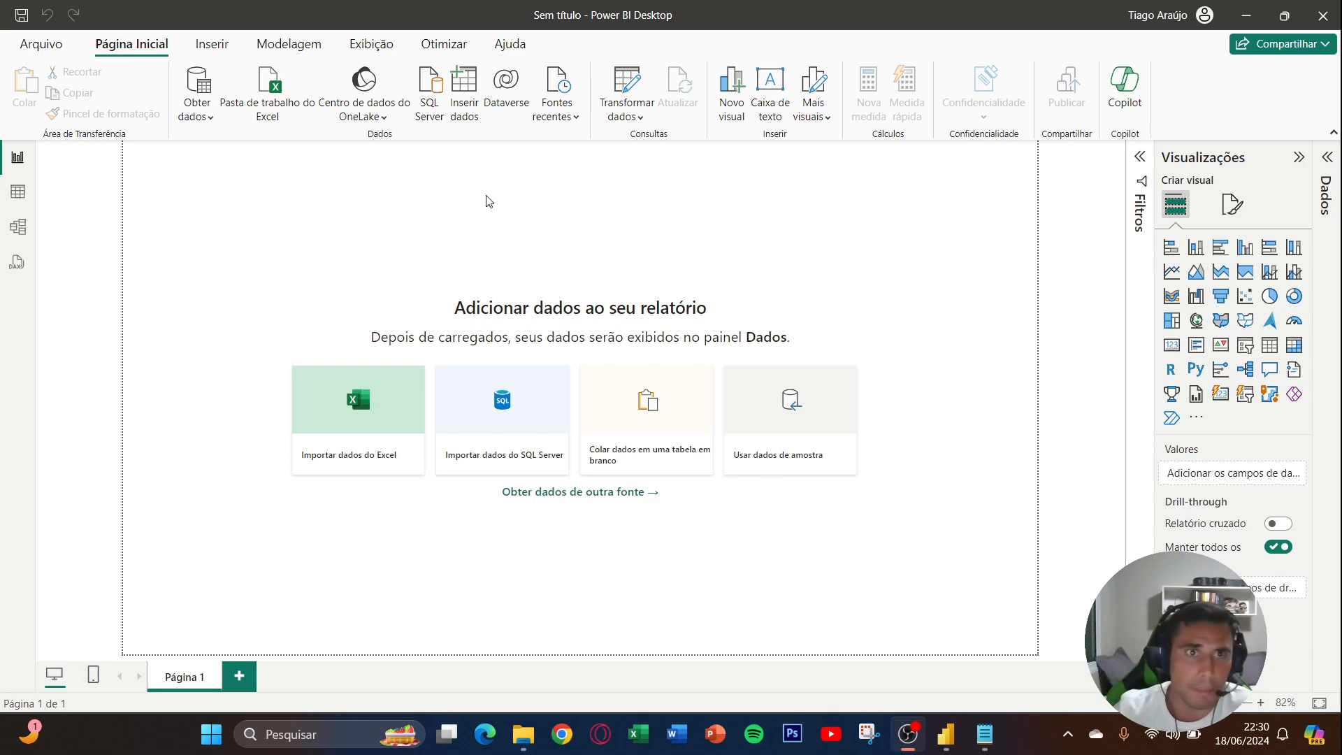
- Import the Vendas table from the Excel workbook Base Vendas 2 and open it for data transformation
{"action": "left_click", "coordinate": [272, 117]}
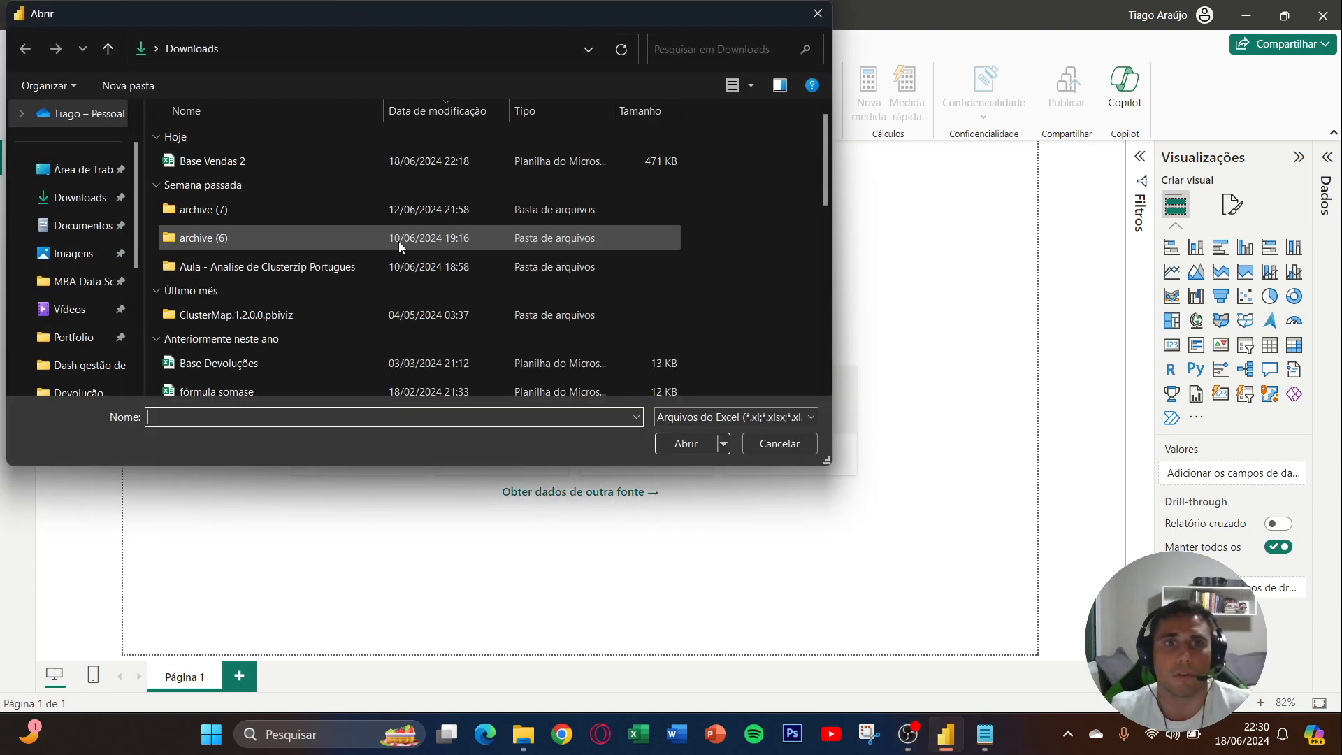
{"action": "double_click", "coordinate": [224, 165]}
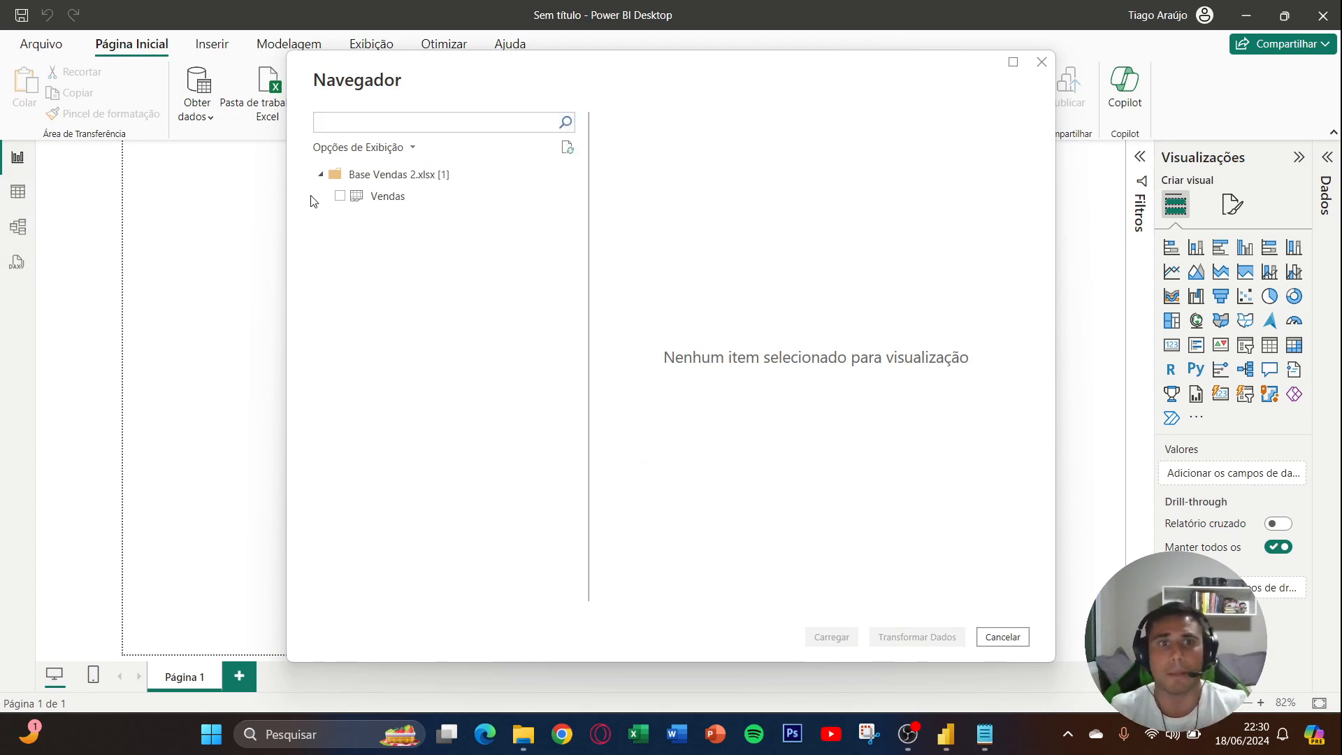
{"action": "left_click", "coordinate": [340, 196]}
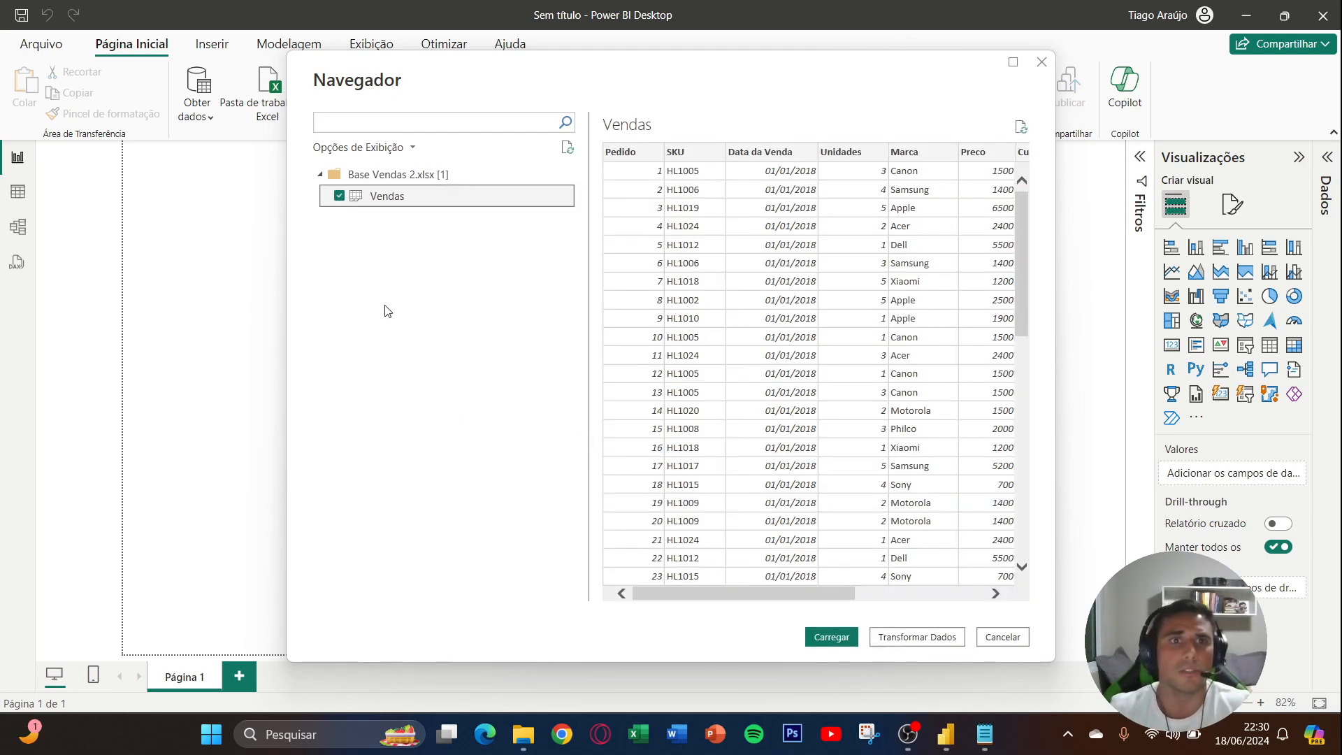
{"action": "mouse_move", "coordinate": [670, 594]}
{"action": "left_mouse_down"}
{"action": "mouse_move", "coordinate": [730, 594]}
{"action": "mouse_move", "coordinate": [680, 599]}
{"action": "left_mouse_up"}
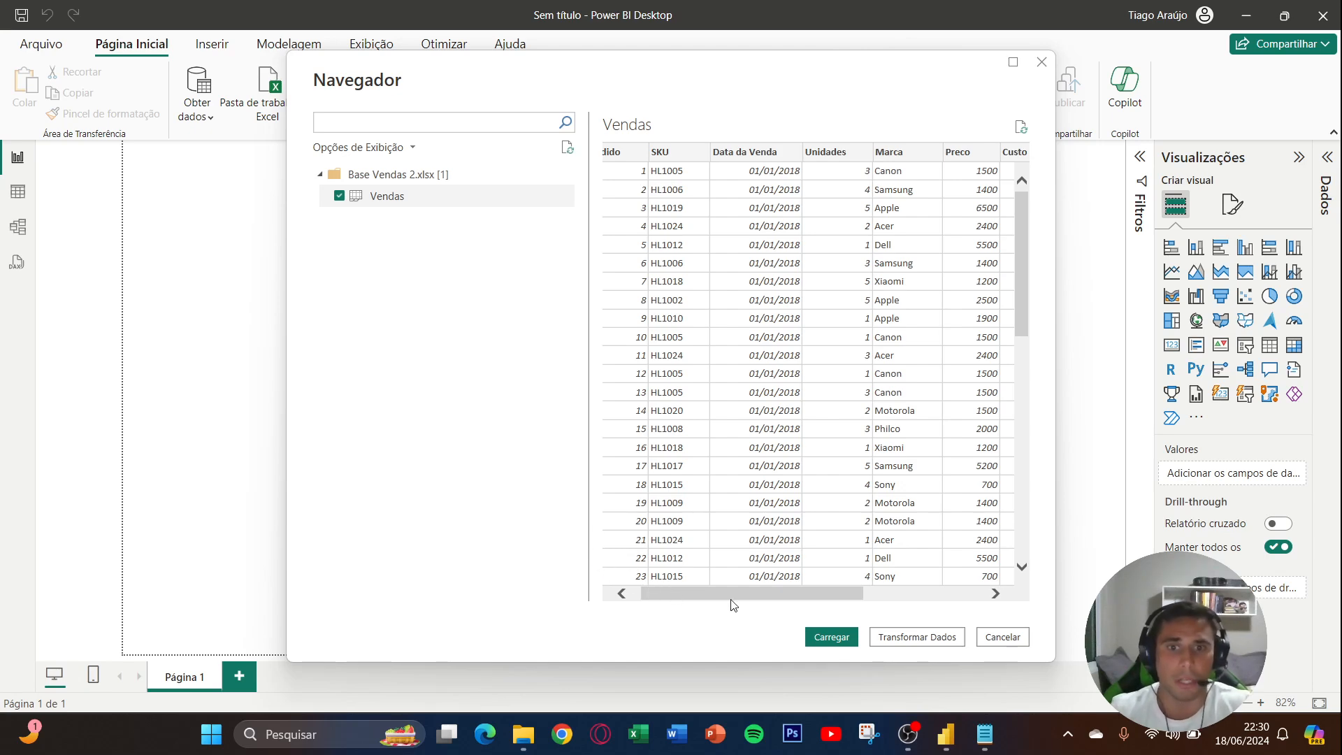
{"action": "left_click", "coordinate": [885, 638]}
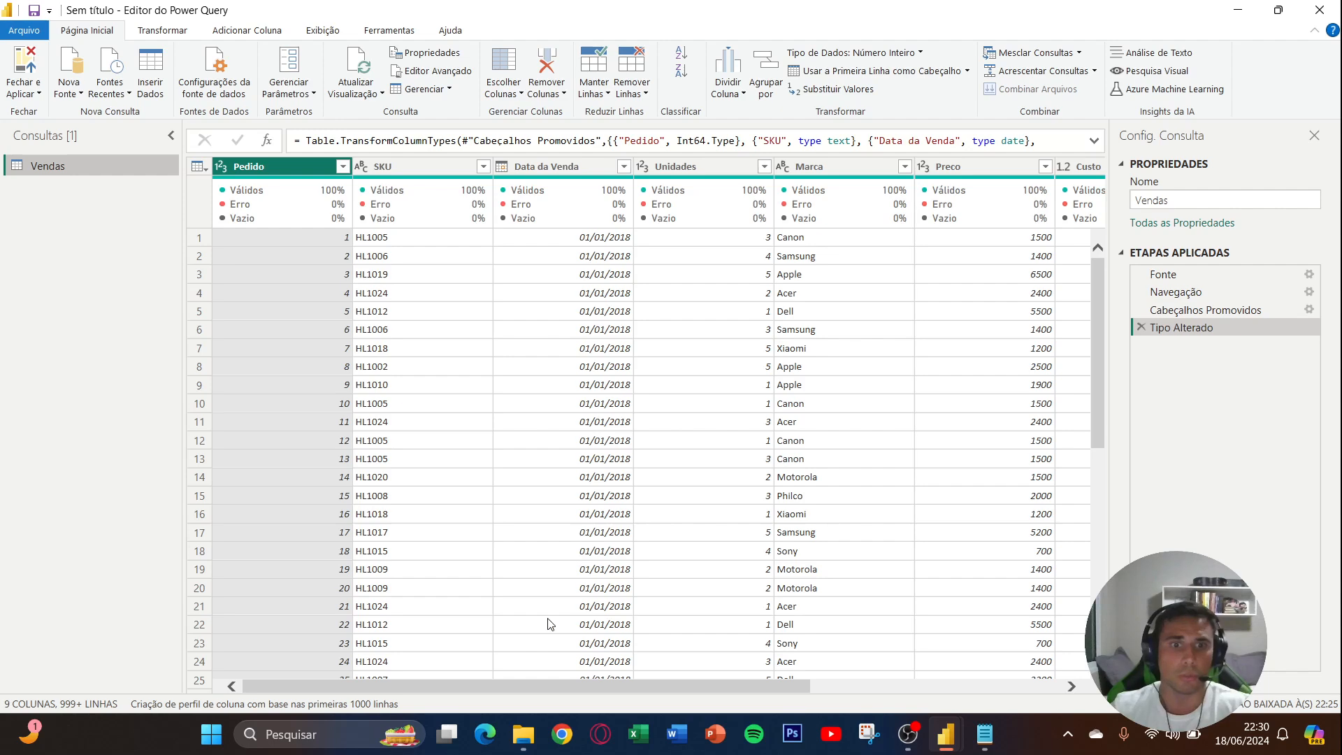
- Review the Vendas columns and change the Preco column's data type to fixed decimal number, added as a new step
{"action": "left_click_drag", "start_coordinate": [518, 682], "coordinate": [653, 681]}
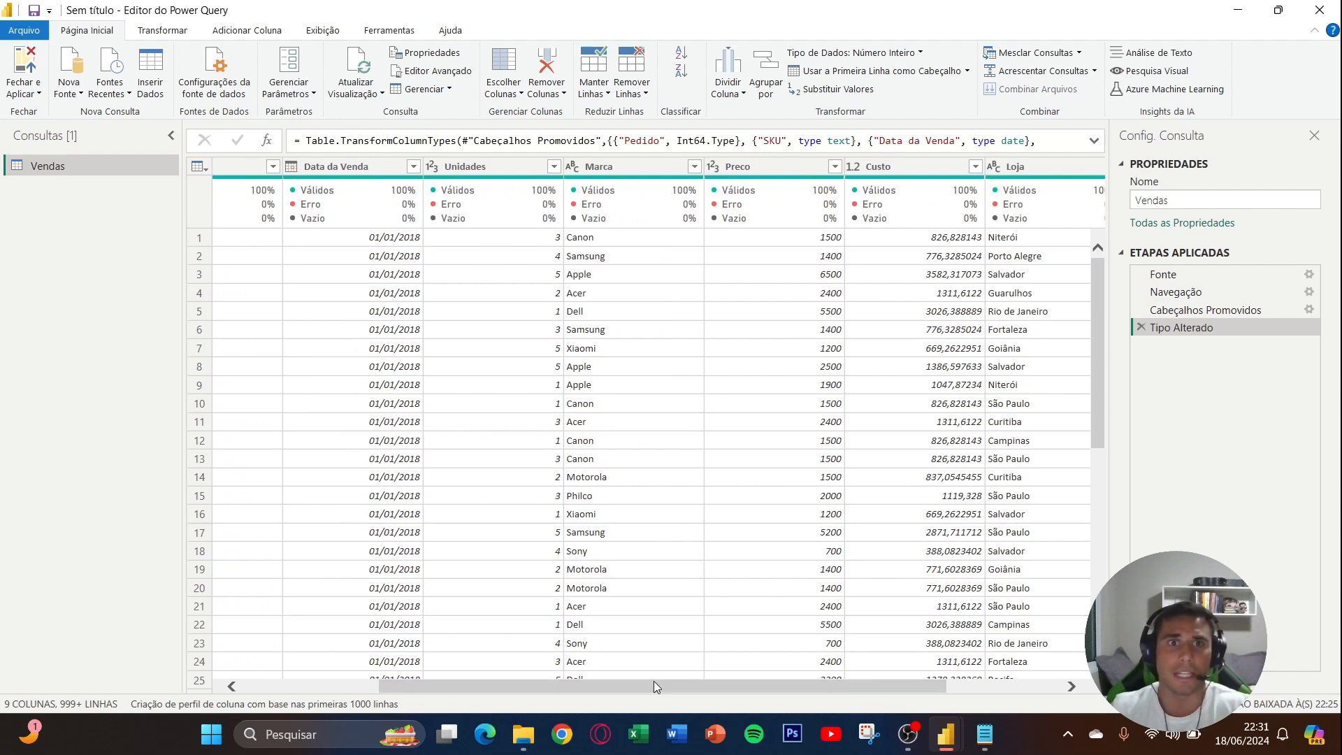
{"action": "left_click_drag", "start_coordinate": [639, 689], "coordinate": [694, 685]}
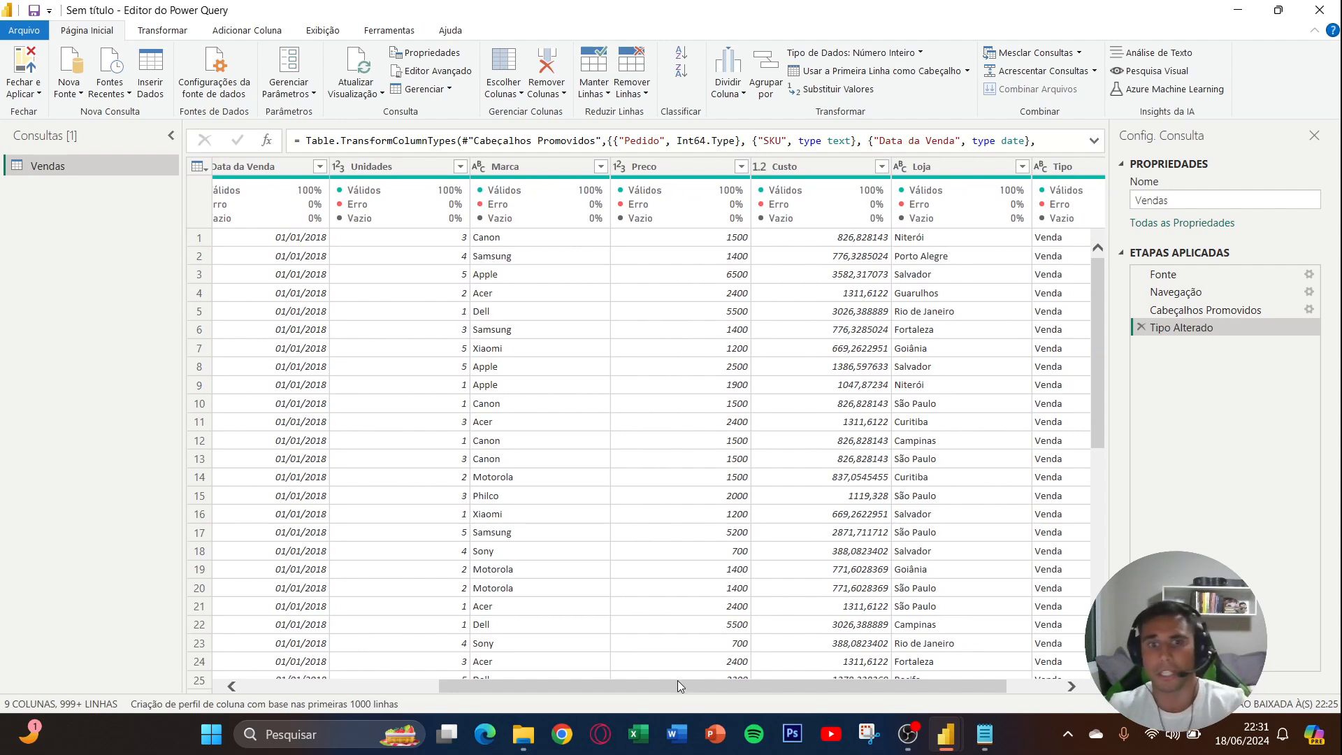
{"action": "mouse_move", "coordinate": [678, 685]}
{"action": "left_mouse_down"}
{"action": "mouse_move", "coordinate": [713, 685]}
{"action": "mouse_move", "coordinate": [698, 684]}
{"action": "left_mouse_up"}
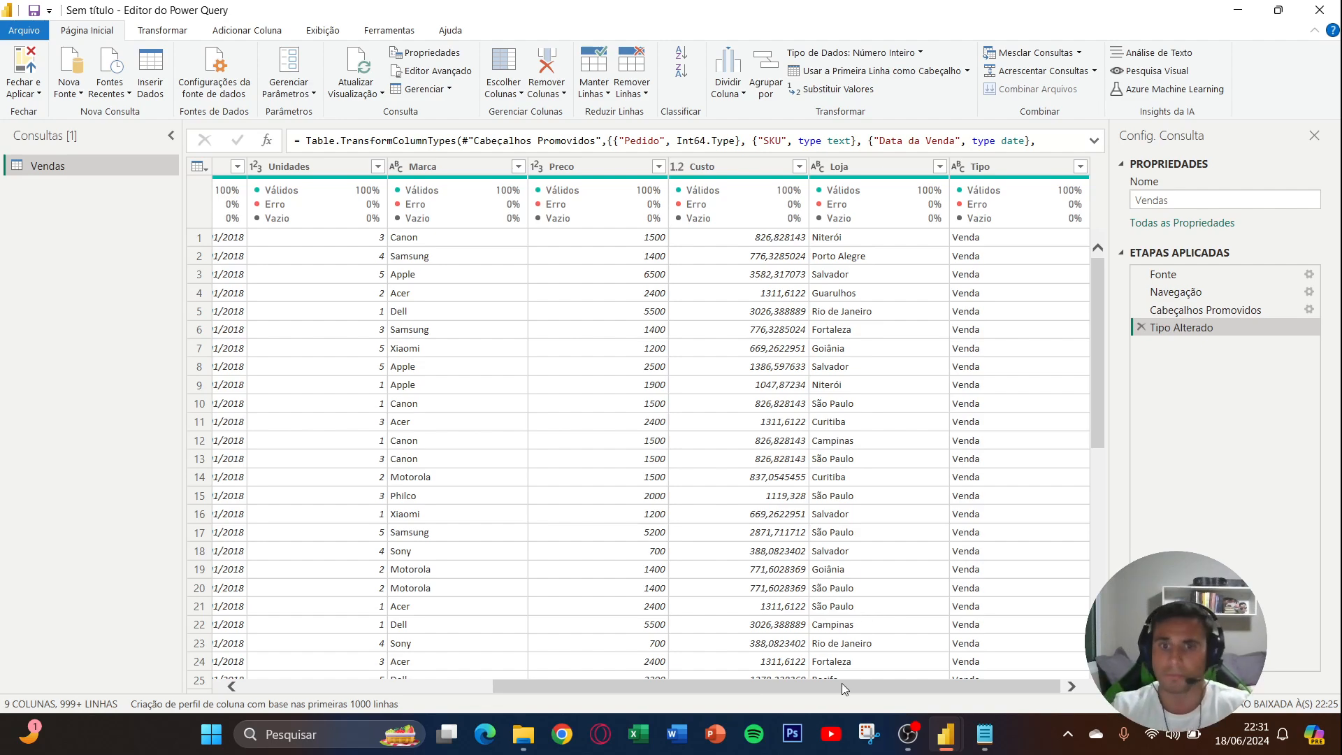
{"action": "left_click_drag", "start_coordinate": [841, 683], "coordinate": [618, 696]}
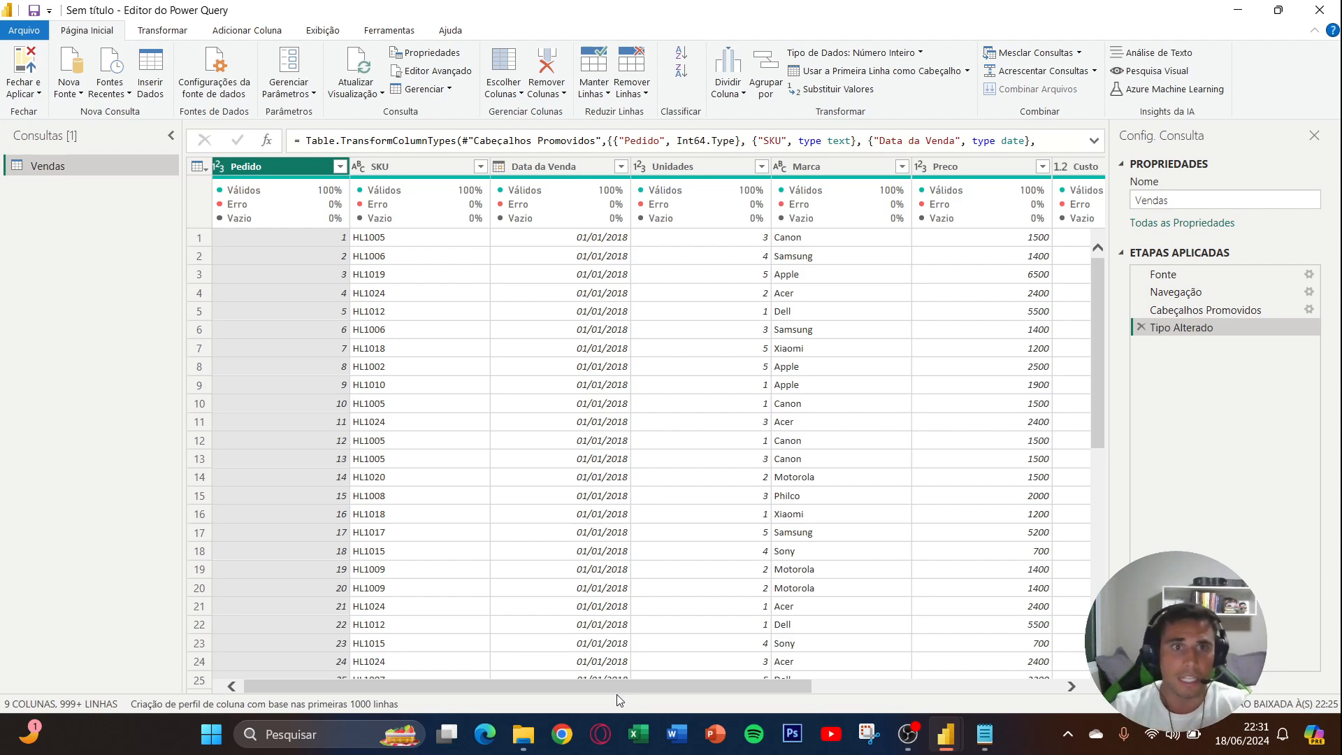
{"action": "left_click_drag", "start_coordinate": [548, 690], "coordinate": [487, 689]}
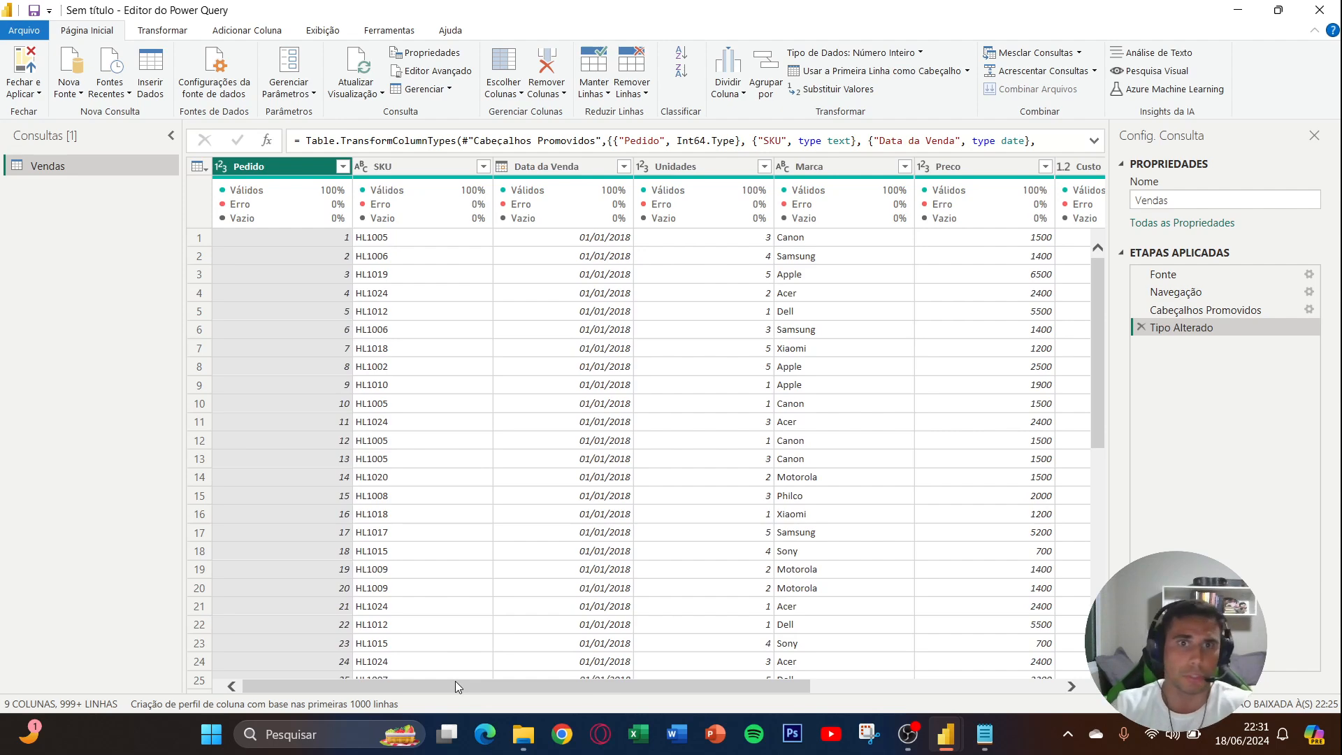
{"action": "left_click_drag", "start_coordinate": [438, 690], "coordinate": [685, 673]}
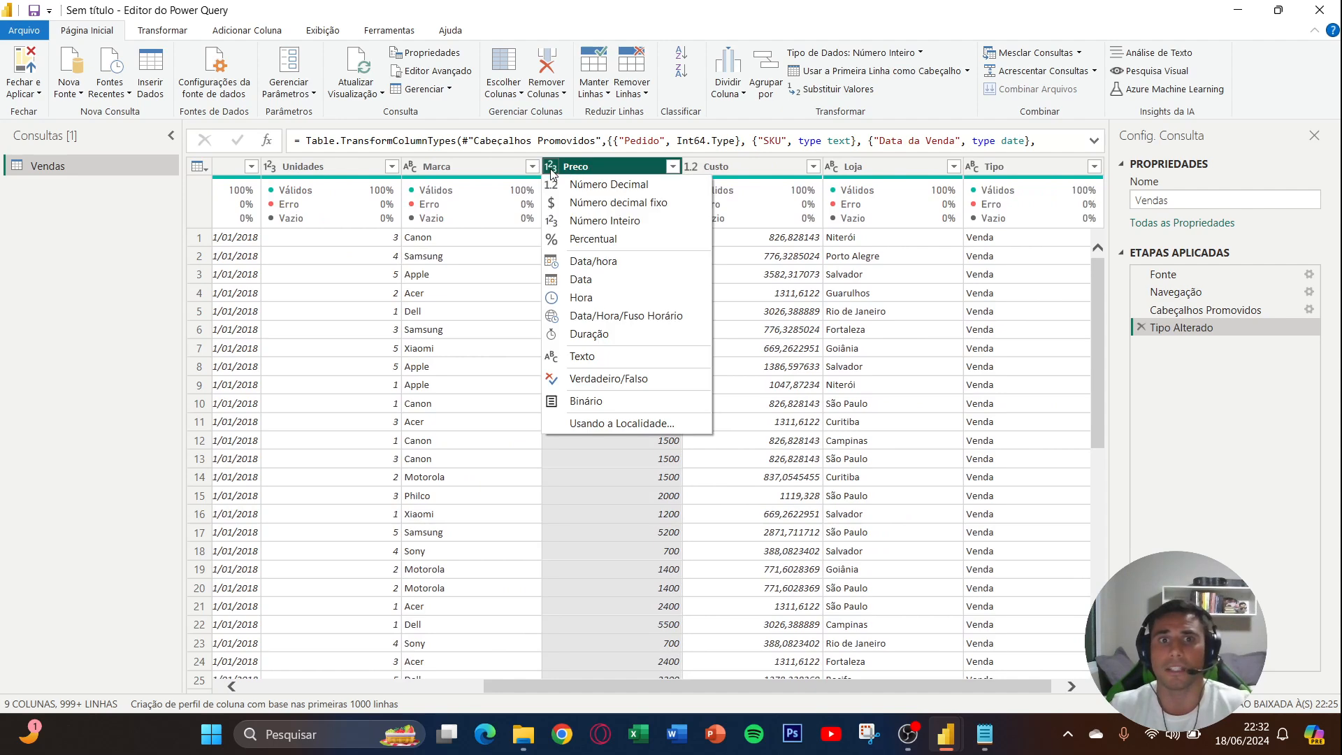
{"action": "left_click", "coordinate": [592, 202]}
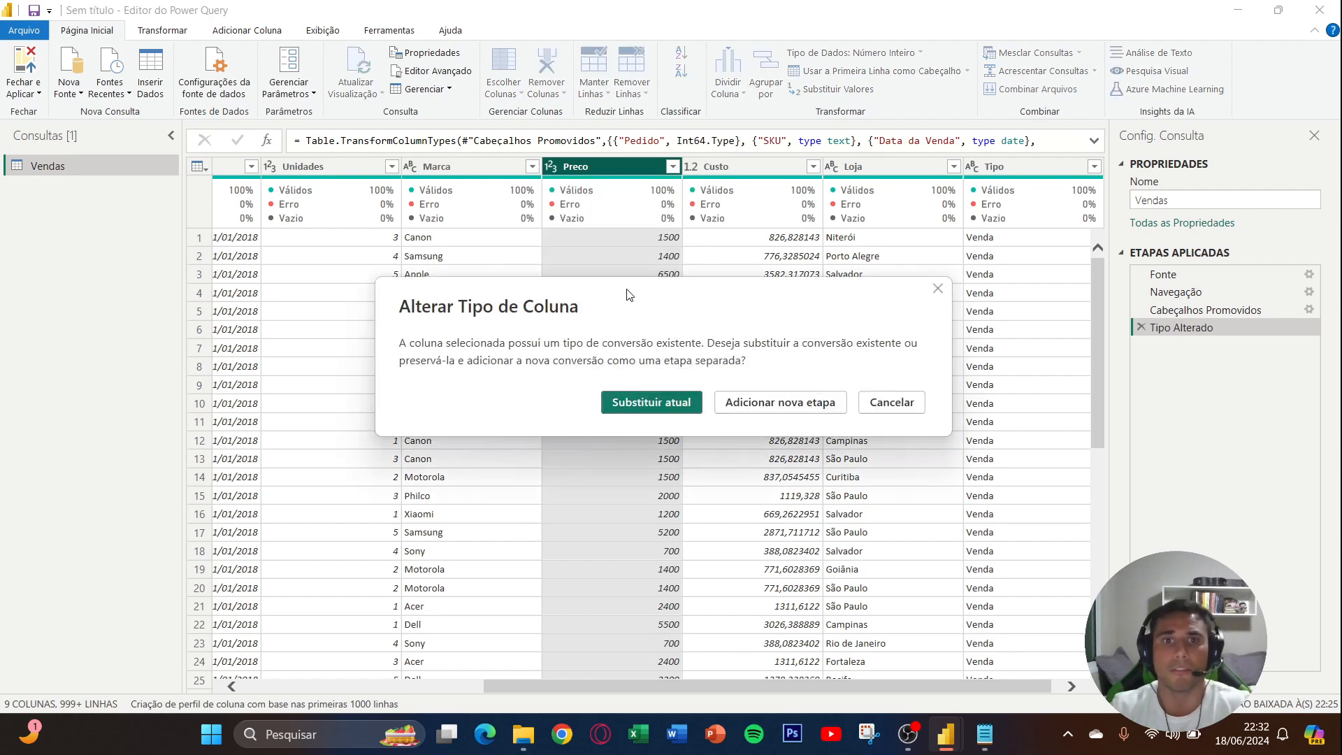
{"action": "left_click", "coordinate": [748, 406]}
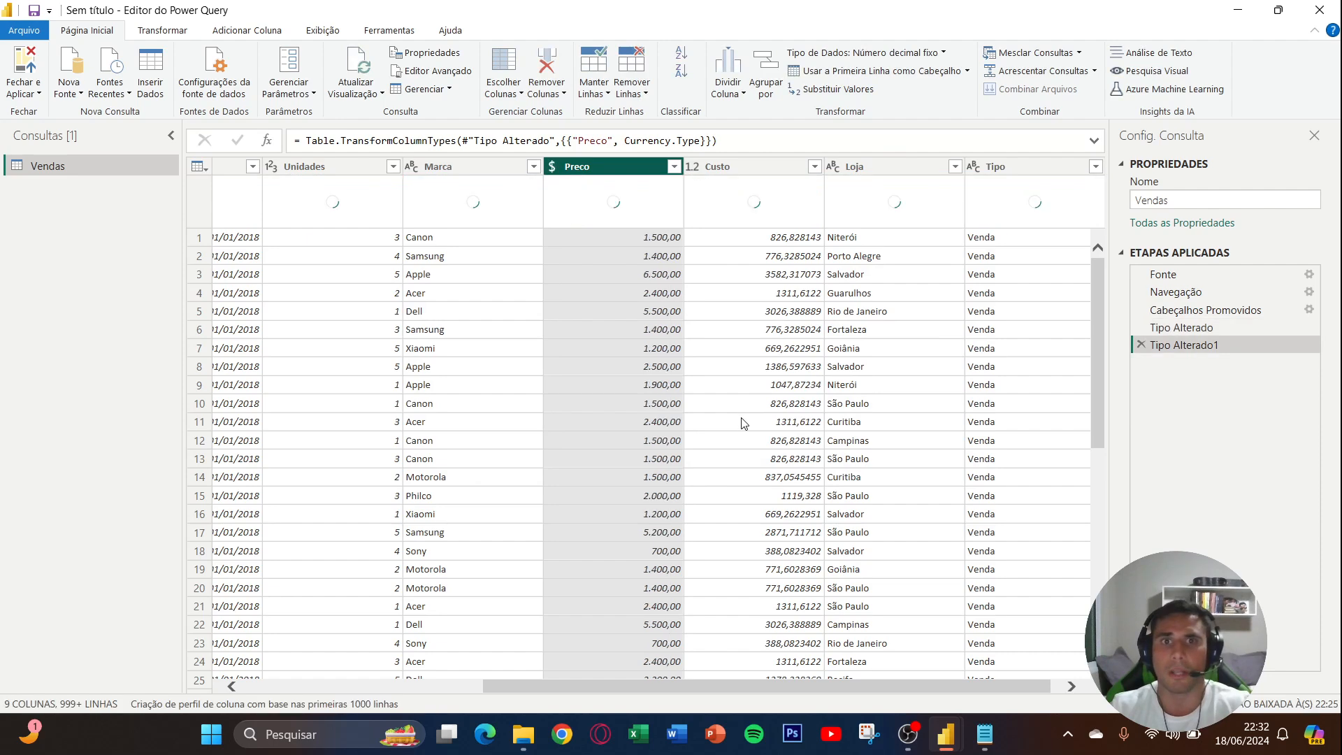
- Change the Custo column's data type to fixed decimal number (Número decimal fixo)
{"action": "scroll", "coordinate": [678, 685], "scroll_direction": "right", "scroll_amount": 1}
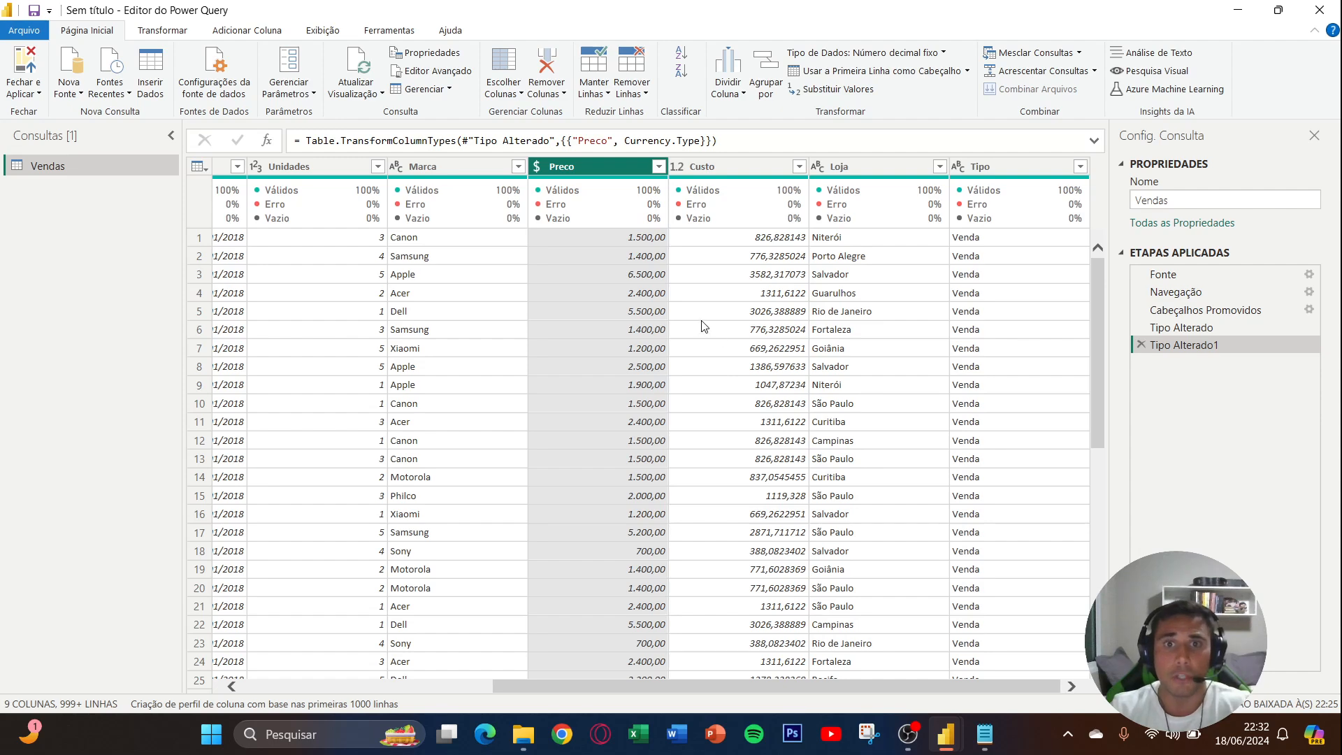
{"action": "left_click", "coordinate": [678, 170]}
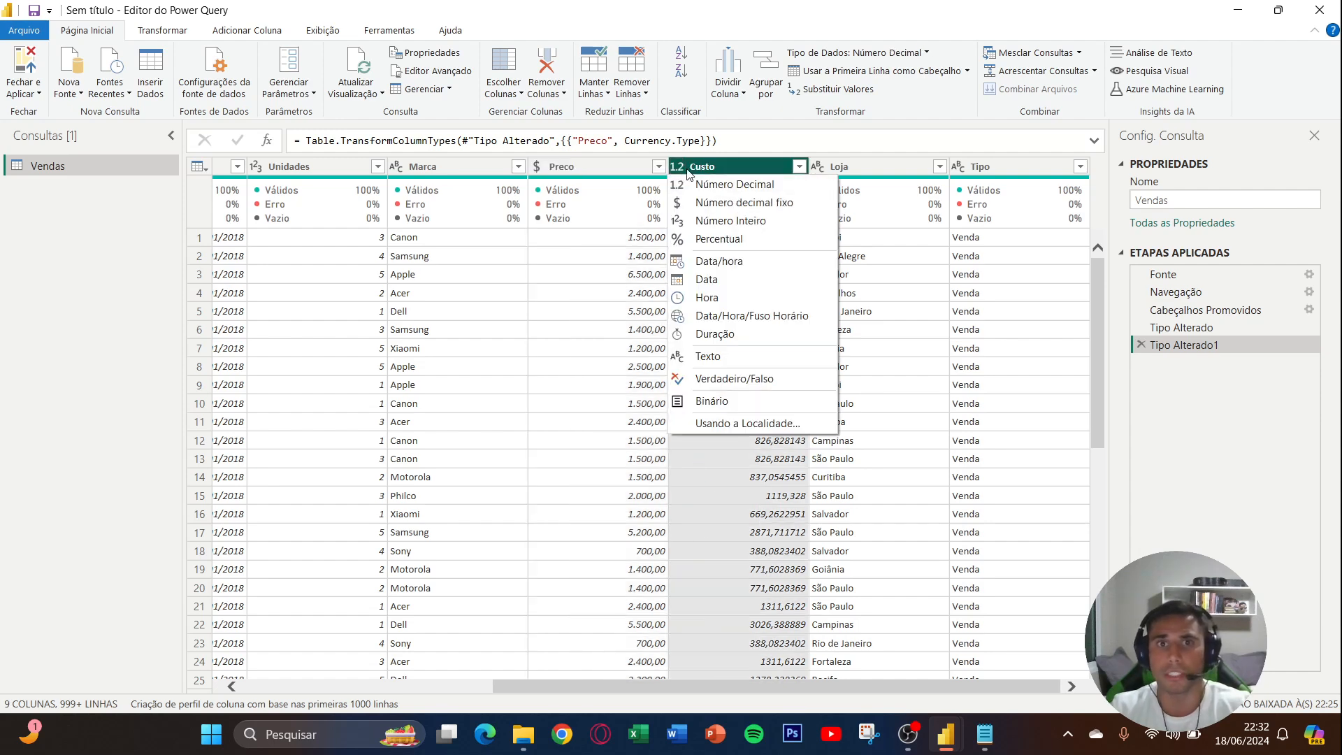
{"action": "left_click", "coordinate": [703, 168]}
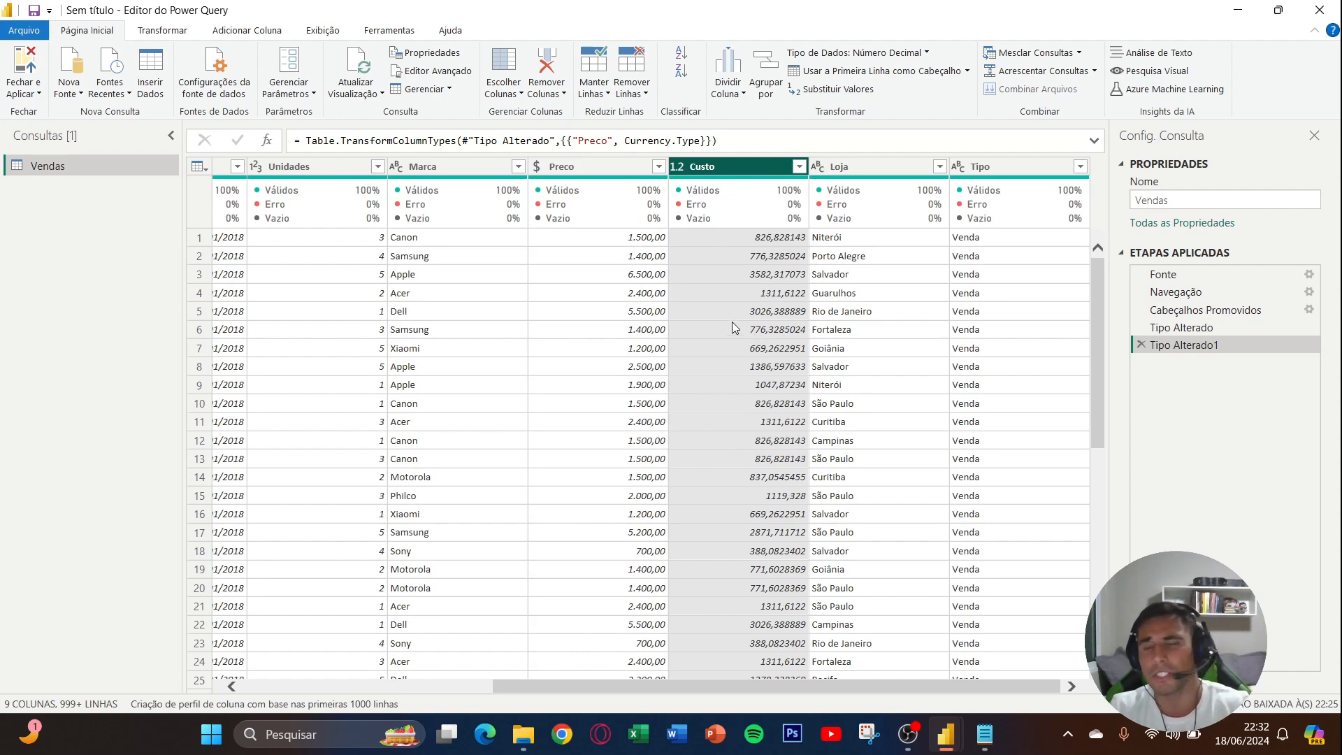
{"action": "left_click", "coordinate": [677, 174]}
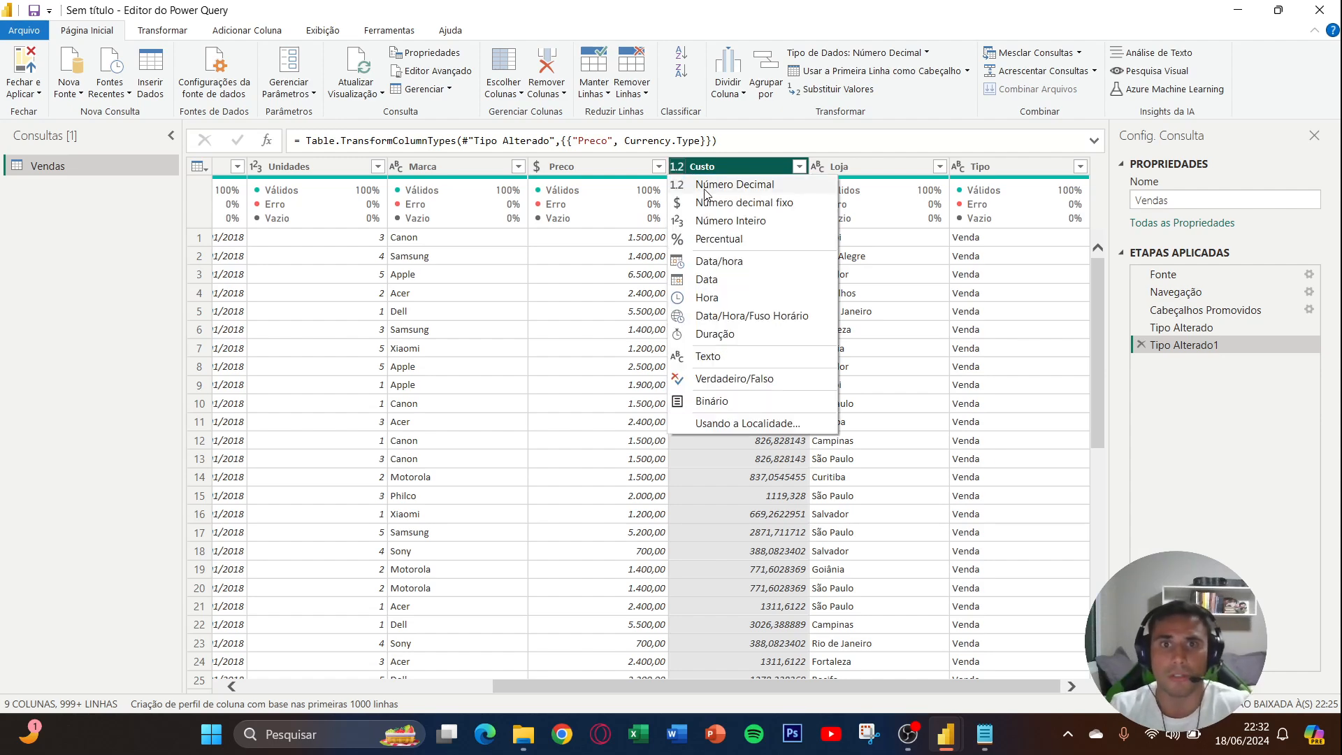
{"action": "left_click", "coordinate": [713, 203]}
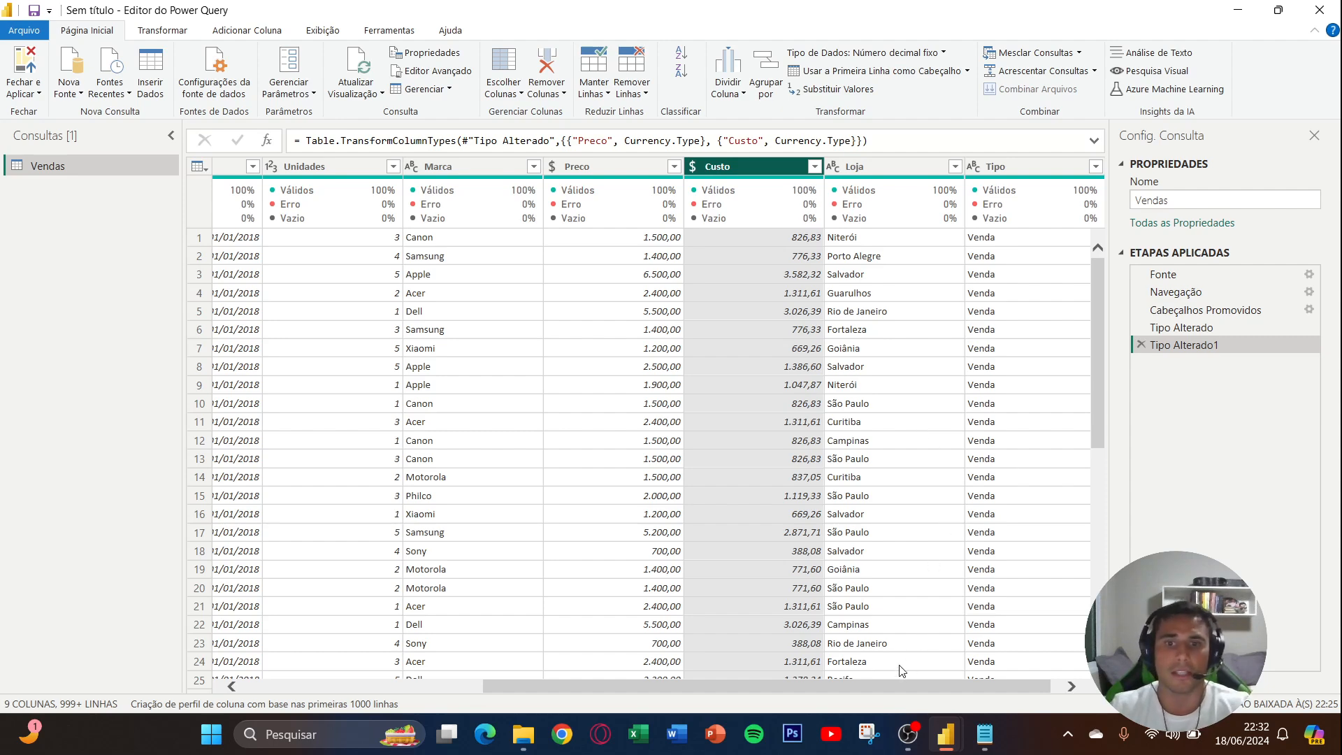
- Check the converted columns, apply the query changes and close the Power Query editor
{"action": "scroll", "coordinate": [889, 685], "scroll_direction": "right", "scroll_amount": 1}
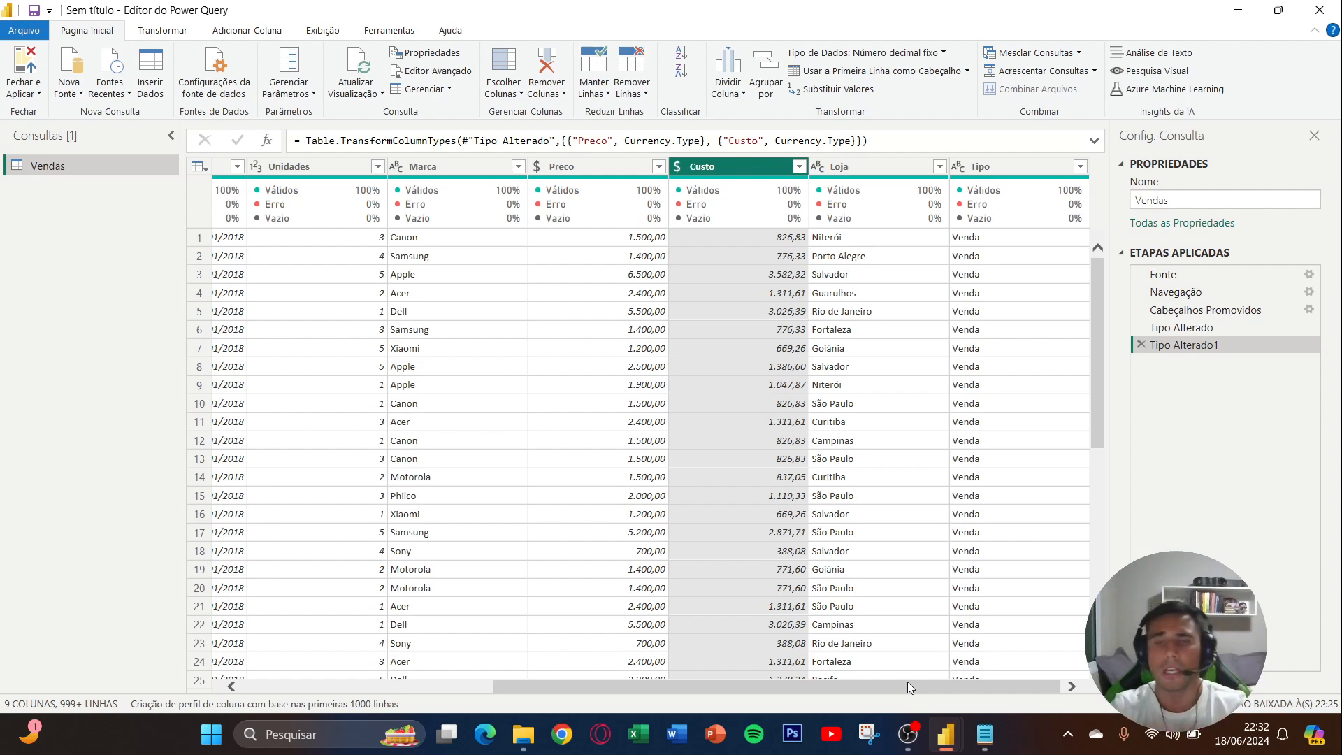
{"action": "left_click_drag", "start_coordinate": [907, 681], "coordinate": [629, 681]}
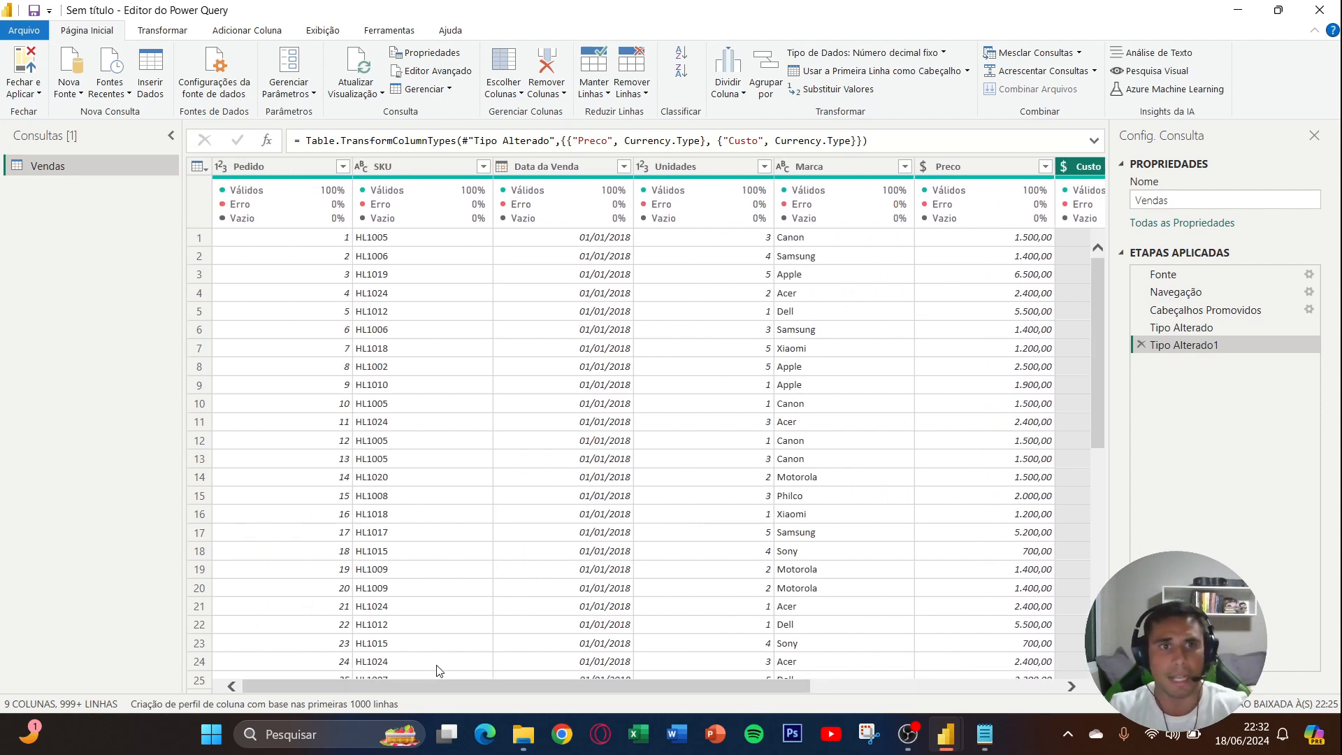
{"action": "left_click", "coordinate": [24, 70]}
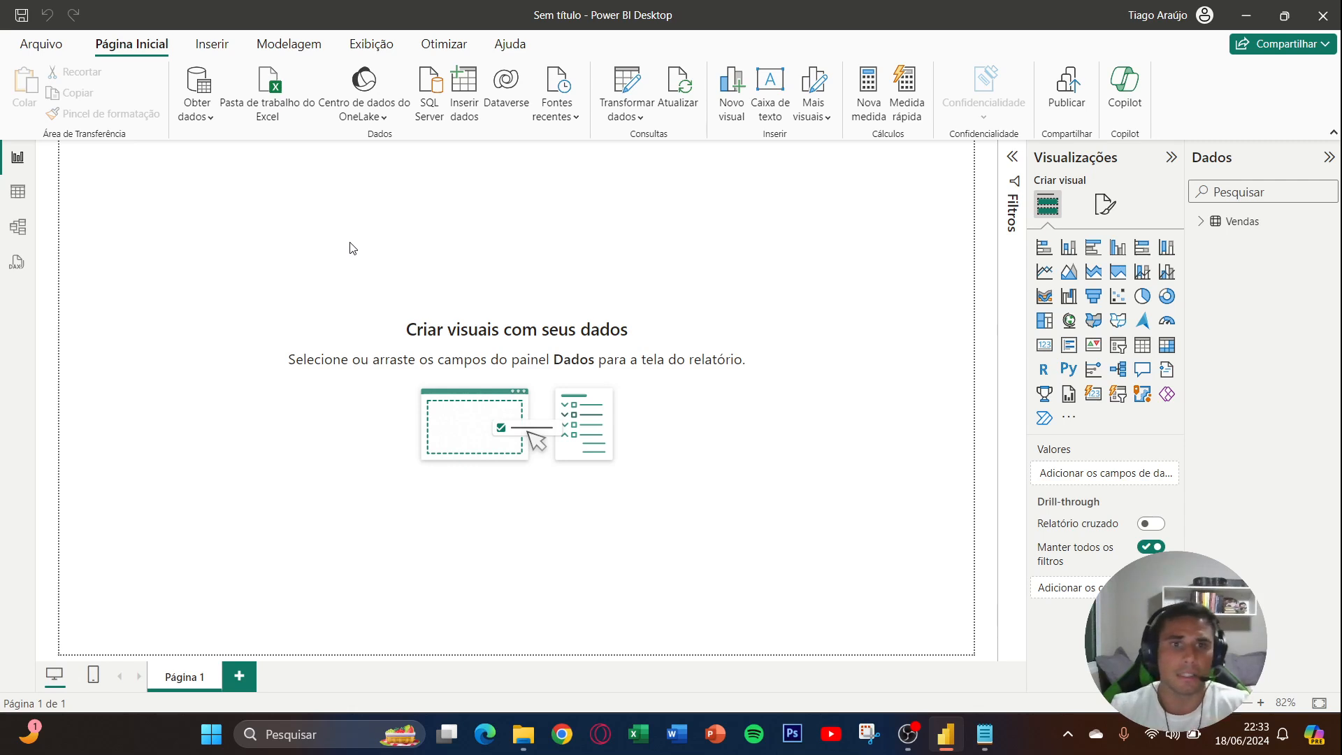
- Show the Vendas table in table view and format the Data da Venda column as Short Date (14/03/2001)
{"action": "left_click", "coordinate": [1201, 221]}
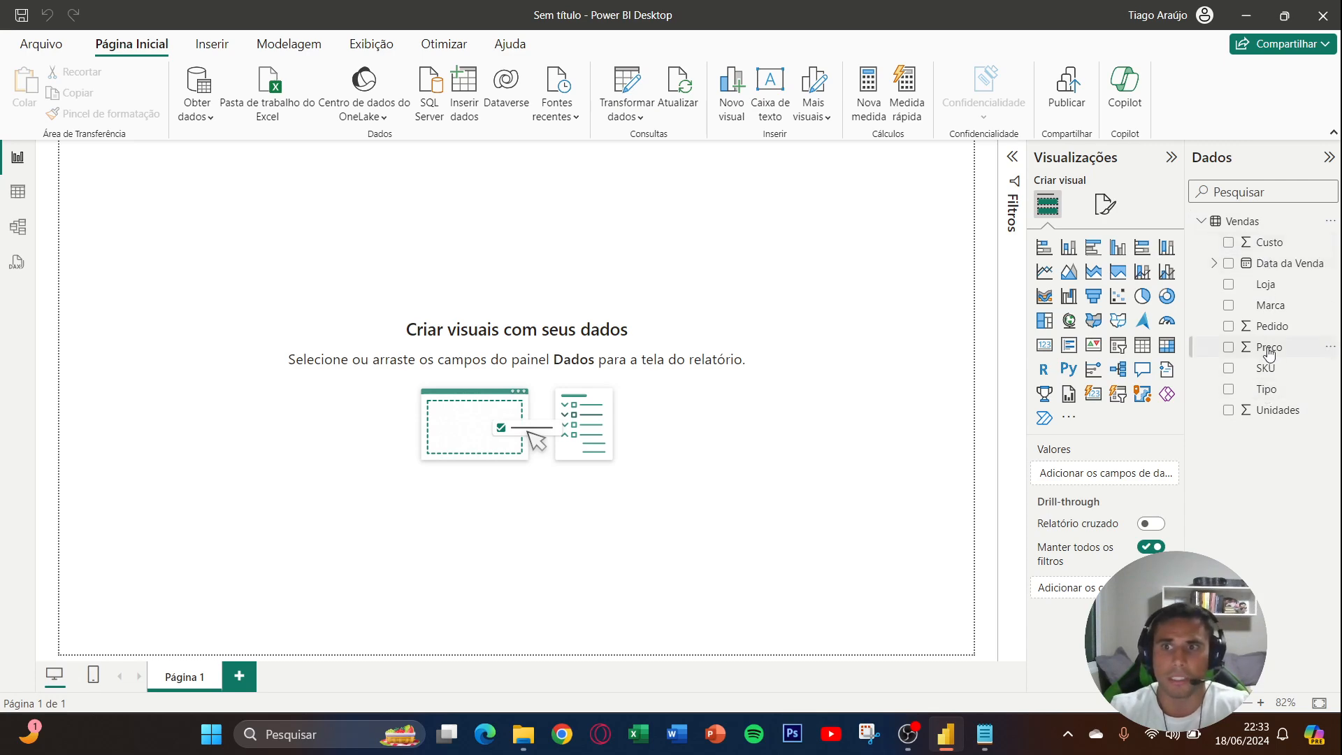
{"action": "left_click", "coordinate": [15, 193]}
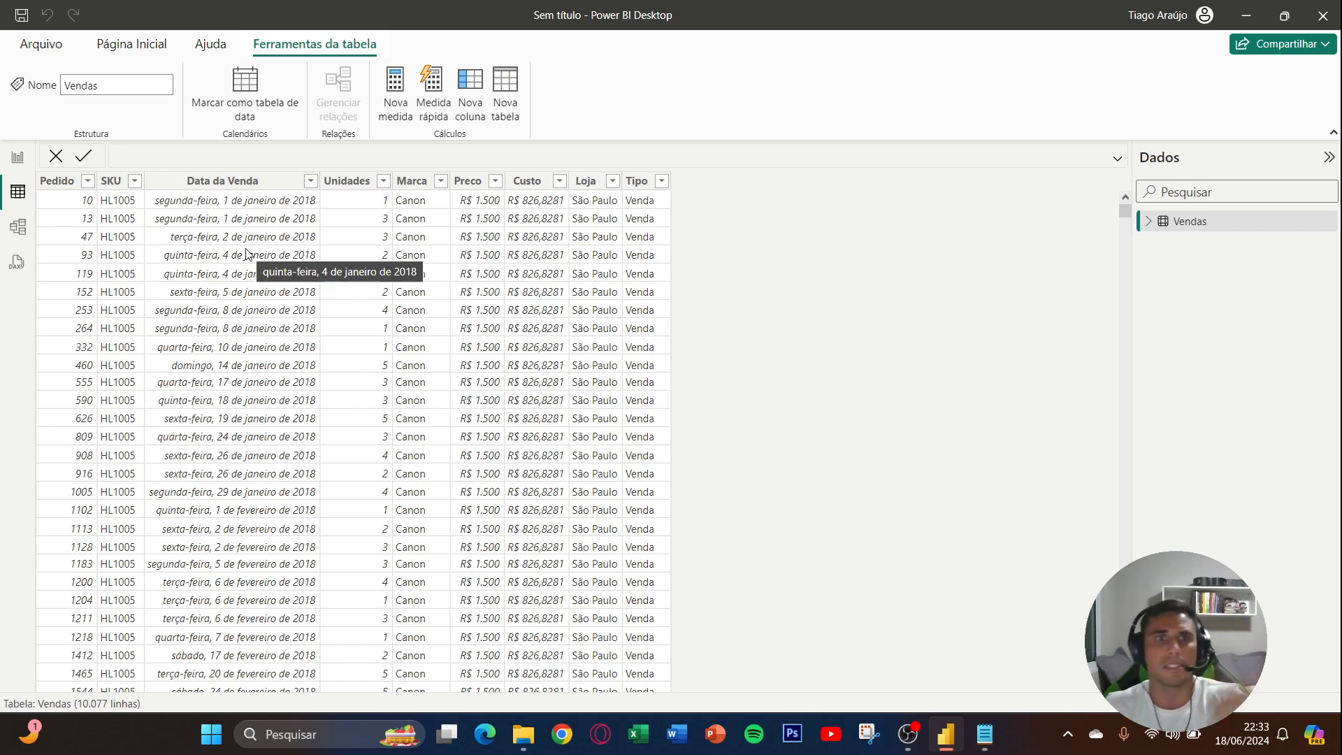
{"action": "left_click", "coordinate": [228, 182]}
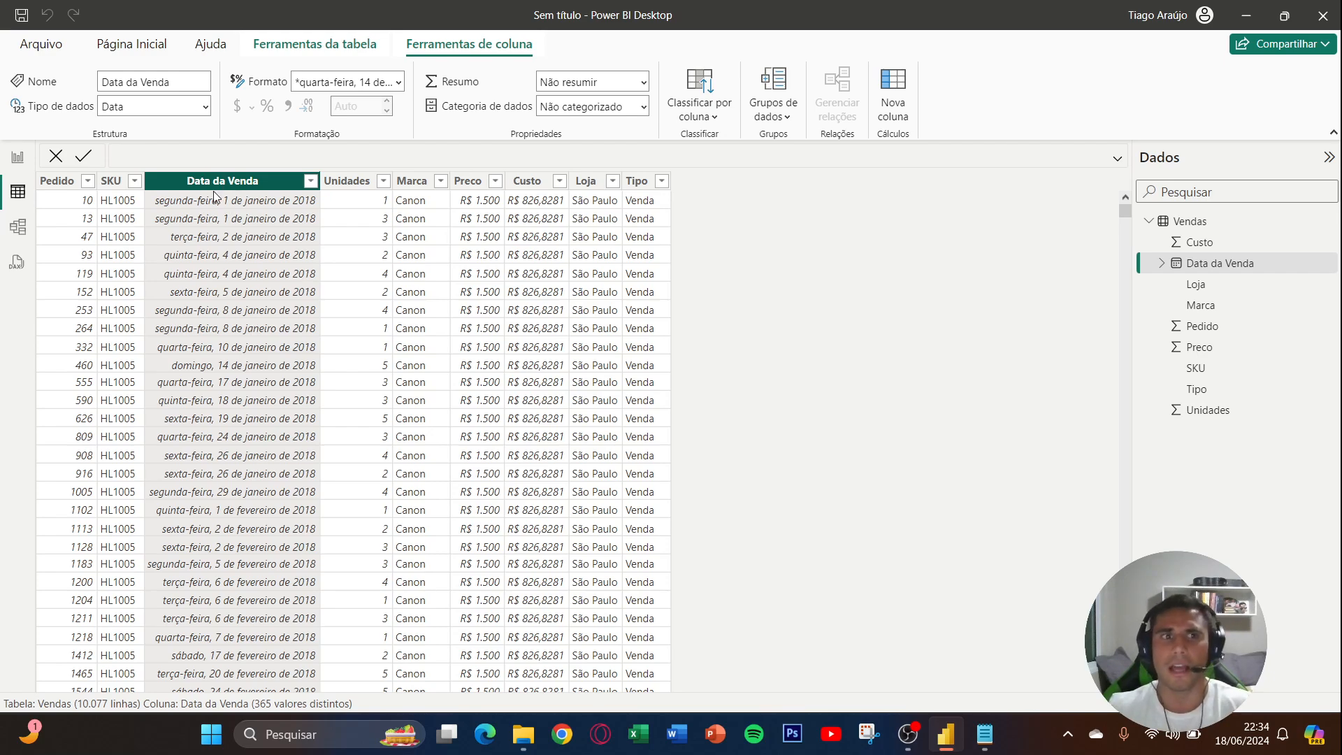
{"action": "left_click", "coordinate": [398, 83]}
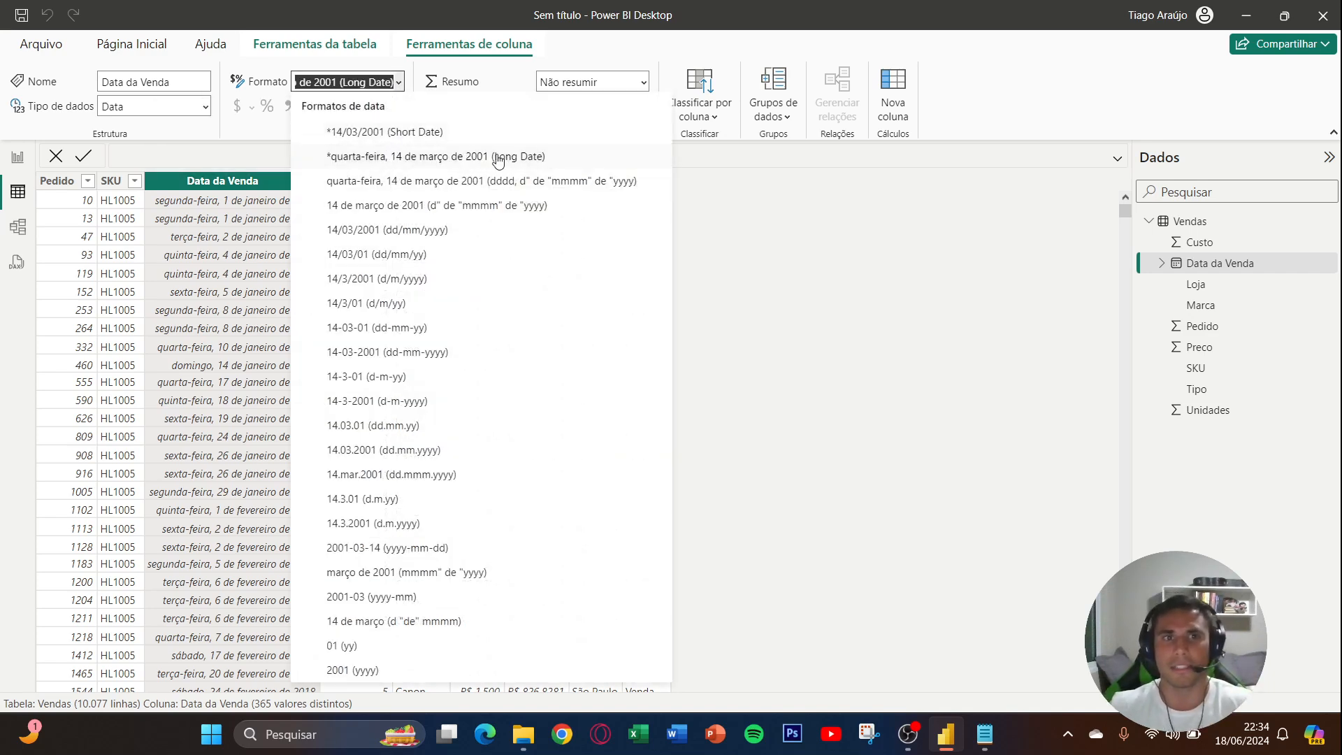
{"action": "left_click", "coordinate": [459, 133]}
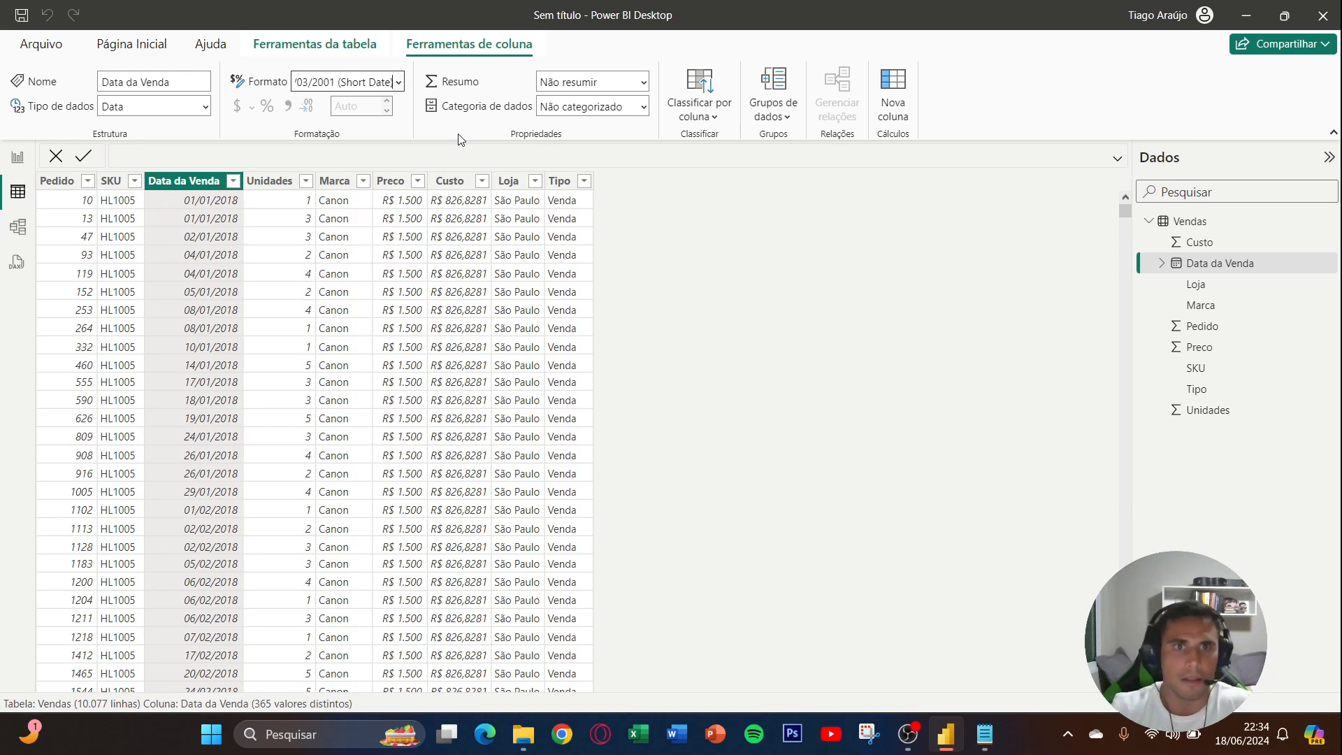
- Set the Custo column to display 2 decimal places
{"action": "left_click", "coordinate": [449, 180]}
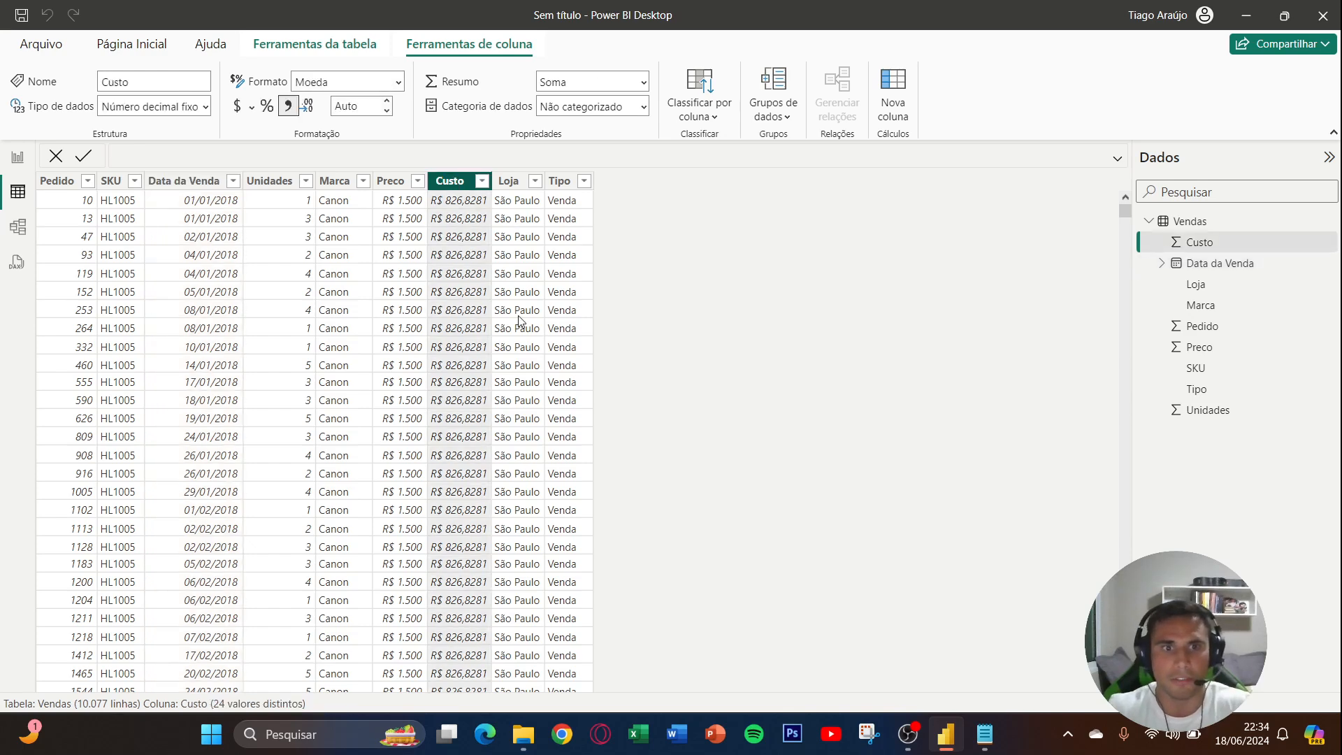
{"action": "scroll", "coordinate": [499, 348], "scroll_direction": "down", "scroll_amount": 4}
{"action": "scroll", "coordinate": [498, 349], "scroll_direction": "up", "scroll_amount": 4}
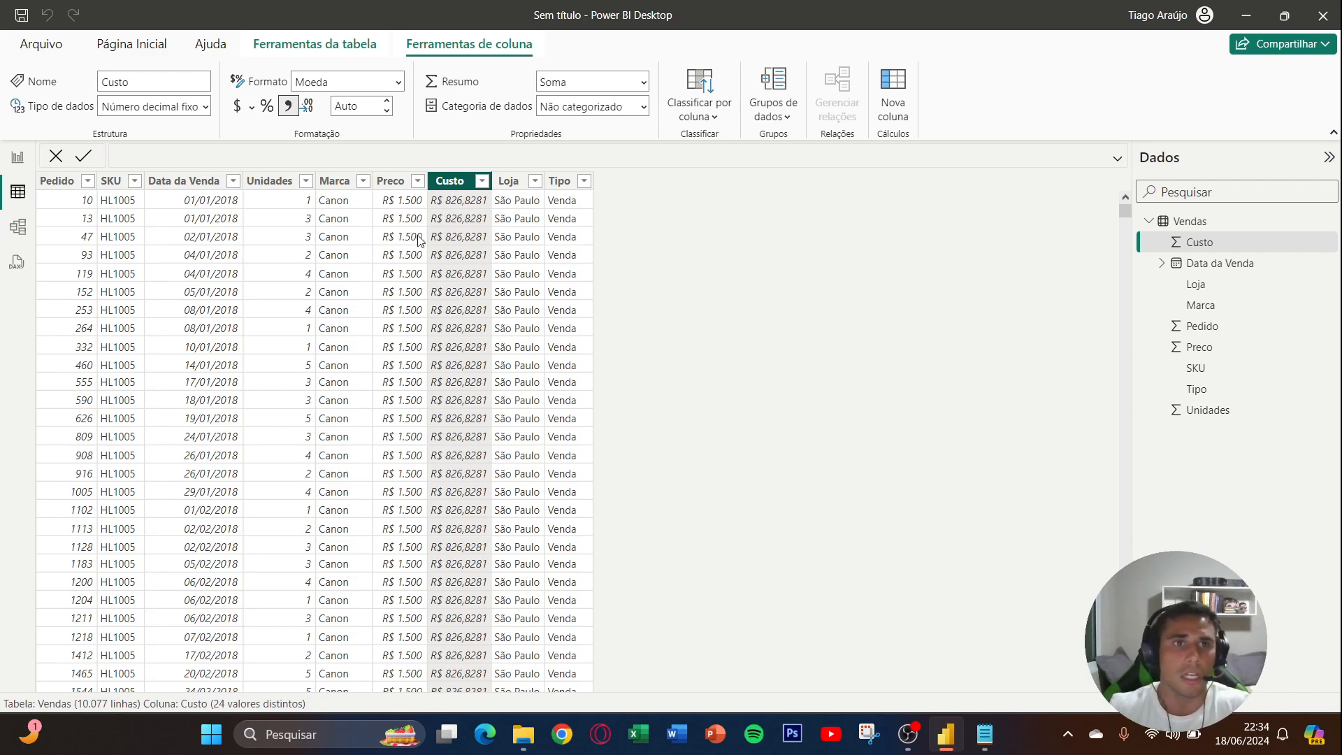
{"action": "left_click", "coordinate": [369, 114]}
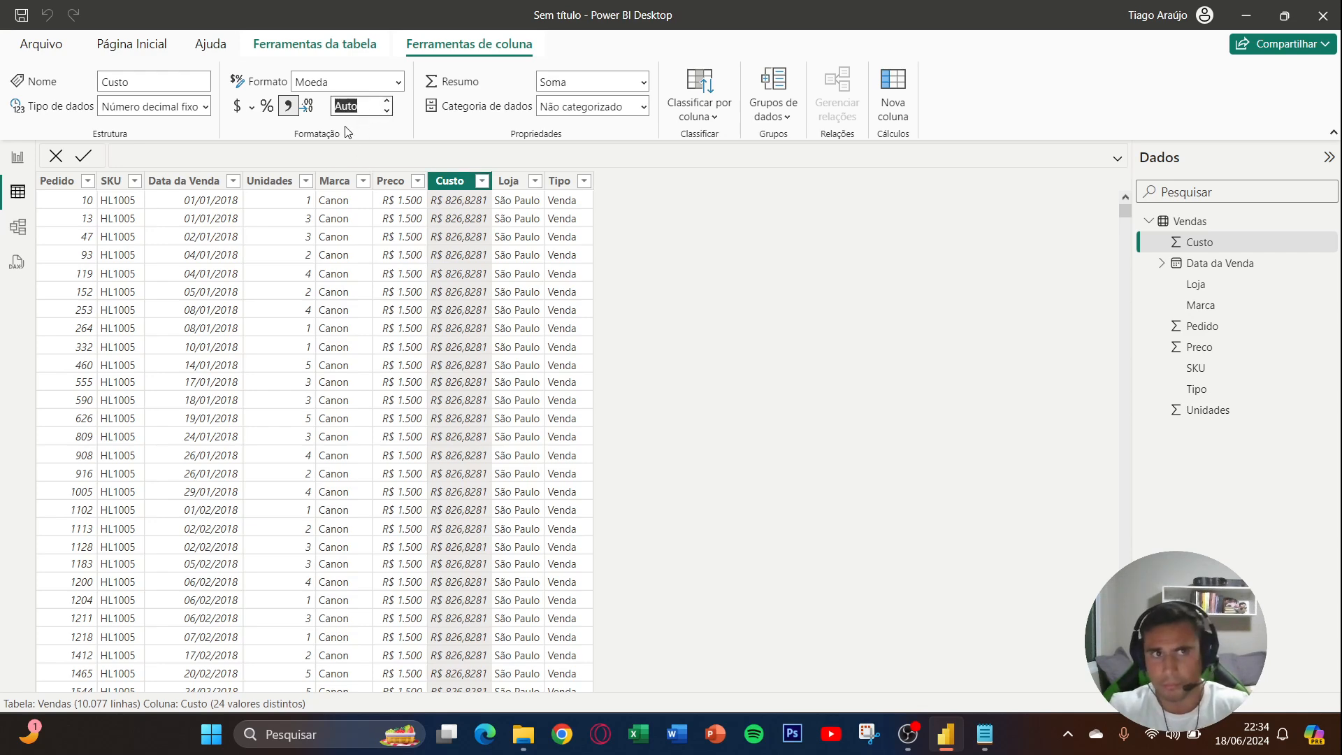
{"action": "left_click", "coordinate": [371, 115]}
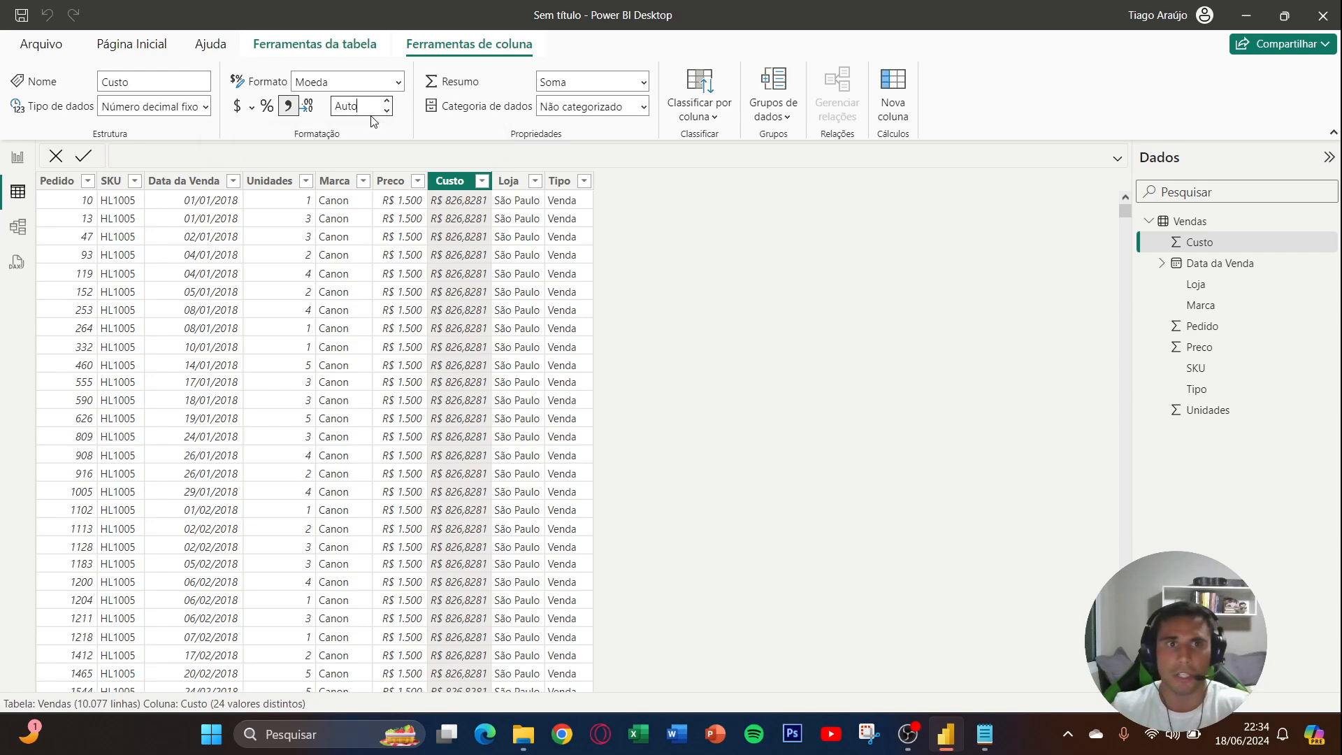
{"action": "key", "text": "BackSpace"}
{"action": "key", "text": "BackSpace"}
{"action": "key", "text": "BackSpace"}
{"action": "key", "text": "BackSpace"}
{"action": "type", "text": "2"}
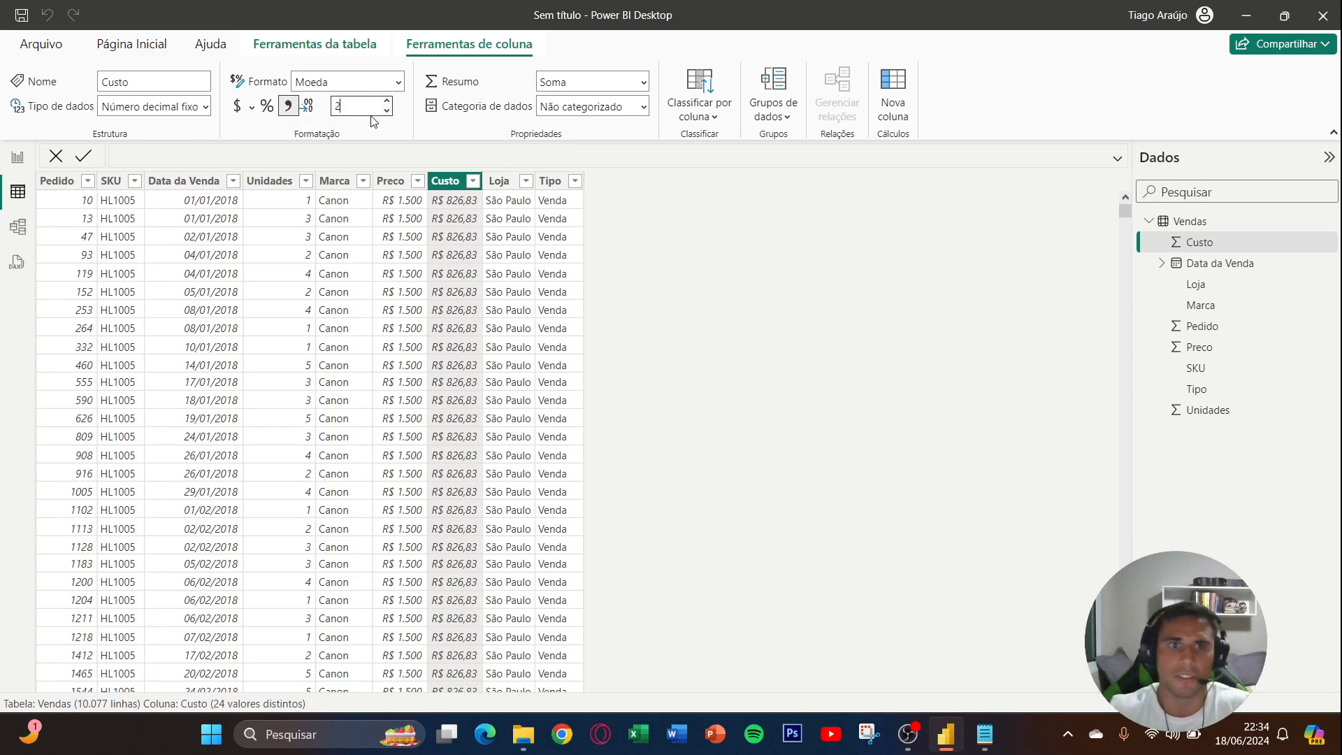
- Set the Preco column to display 2 decimal places
{"action": "left_click", "coordinate": [390, 182]}
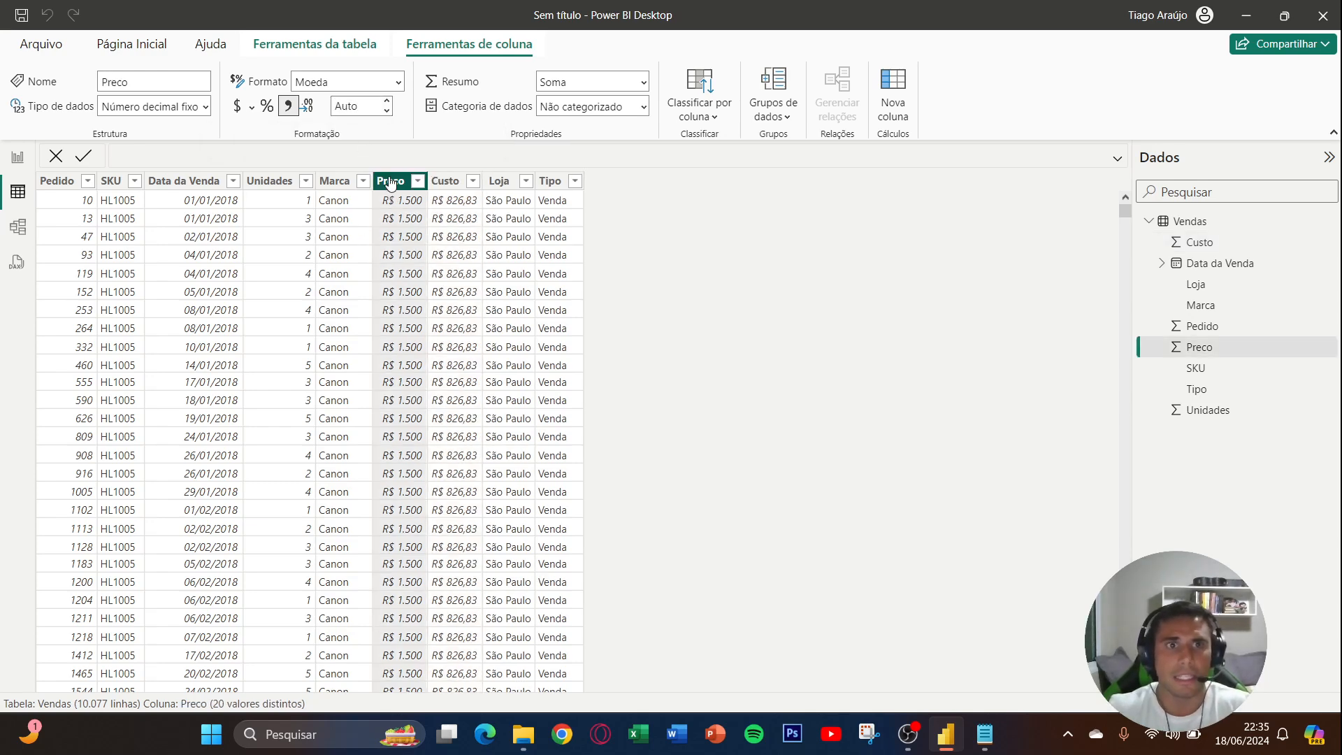
{"action": "left_click", "coordinate": [365, 110]}
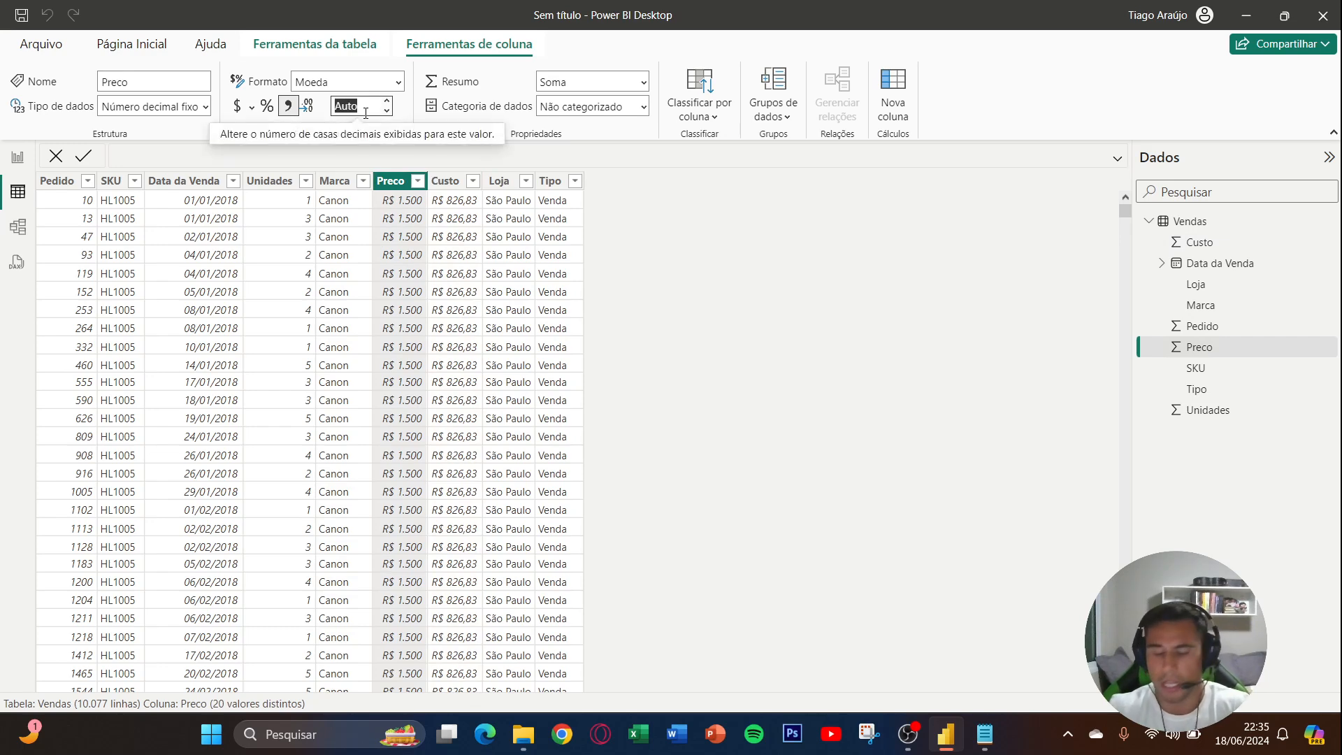
{"action": "type", "text": "2"}
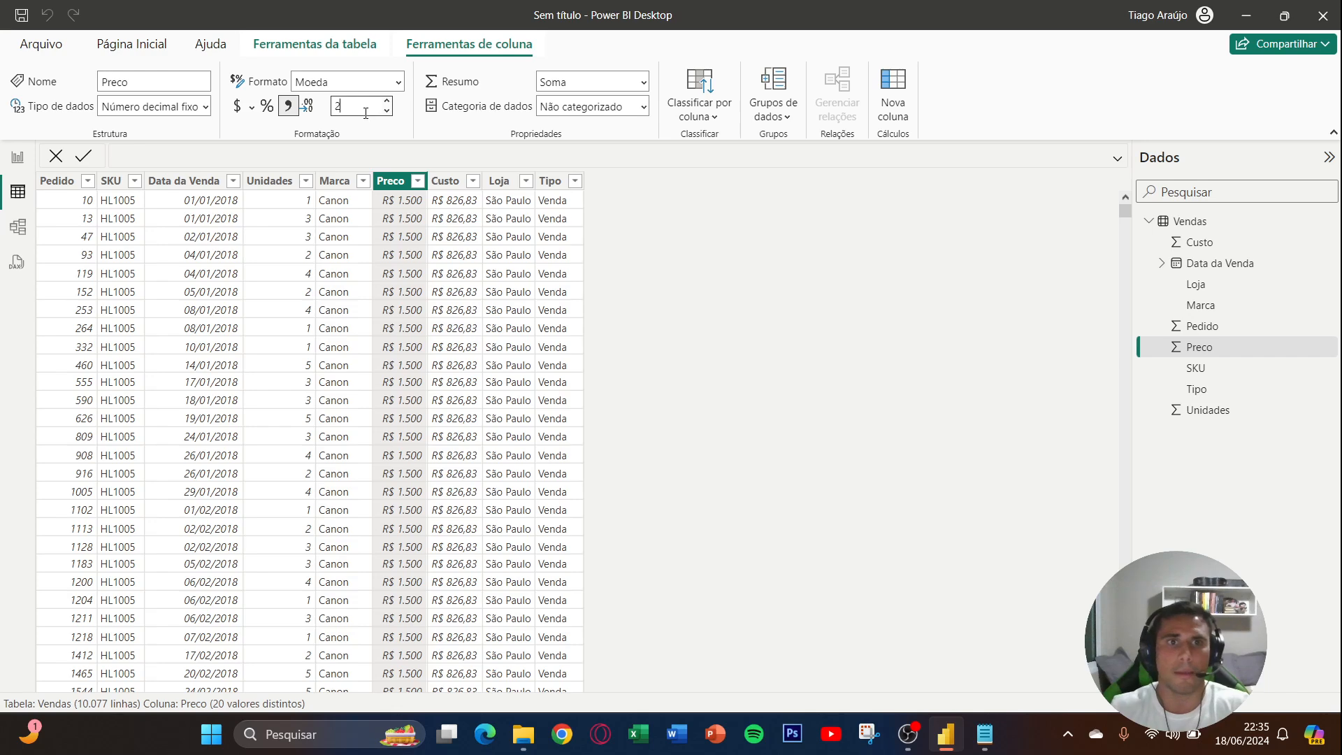
{"action": "key", "text": "Return"}
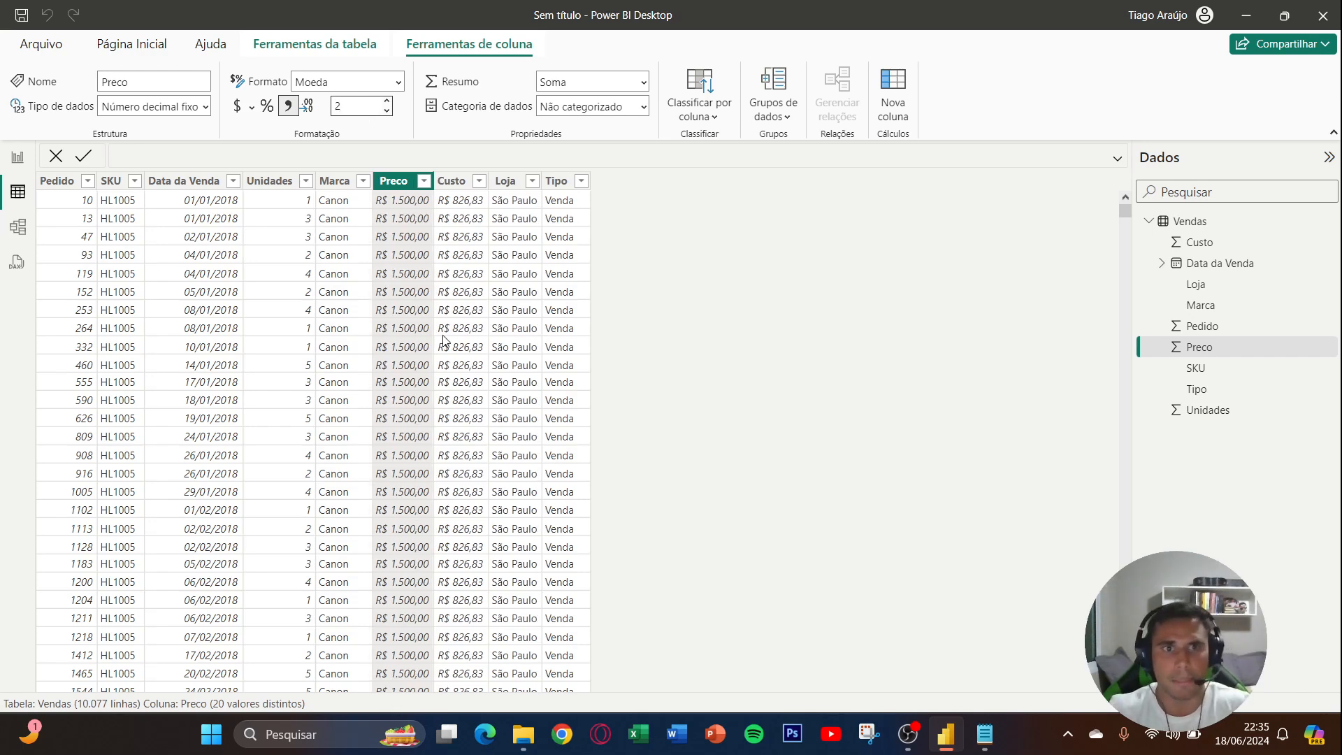
- In report view, create and load an empty table named Medidas and expand it in the data list
{"action": "left_click", "coordinate": [19, 158]}
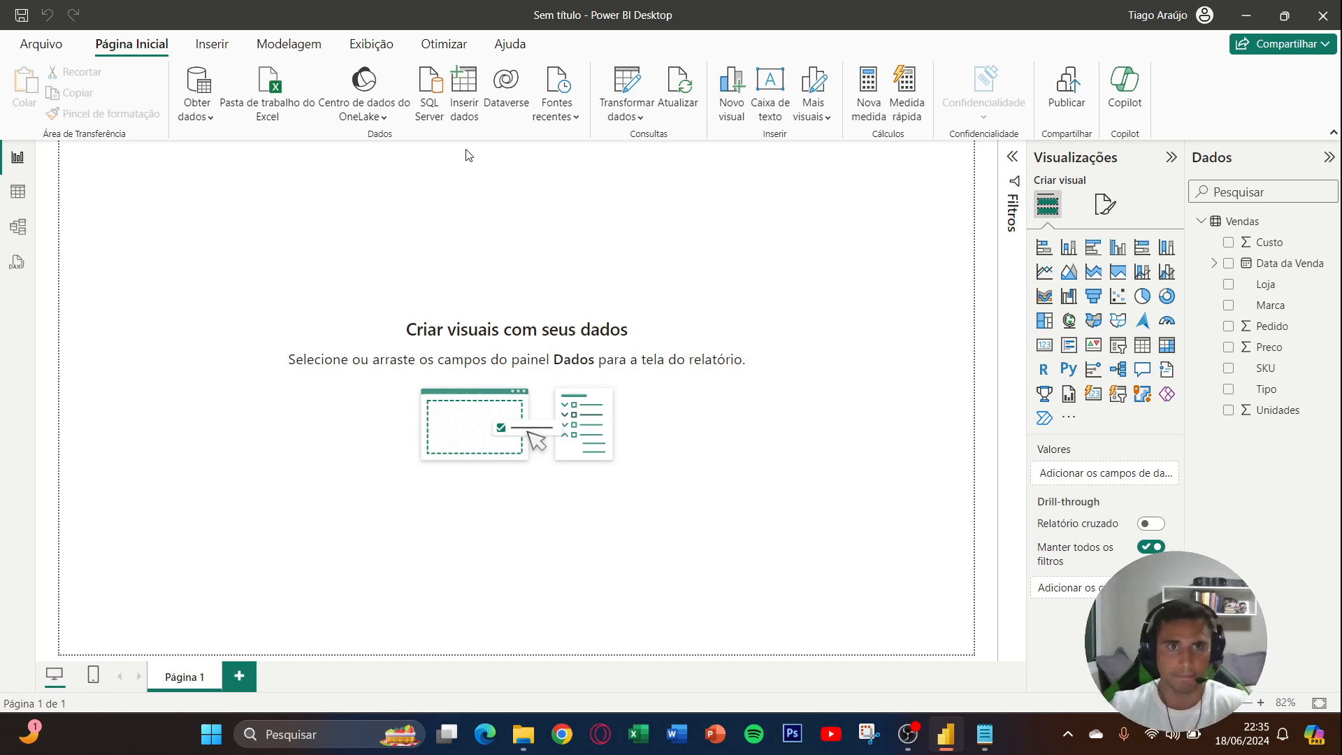
{"action": "left_click", "coordinate": [475, 111]}
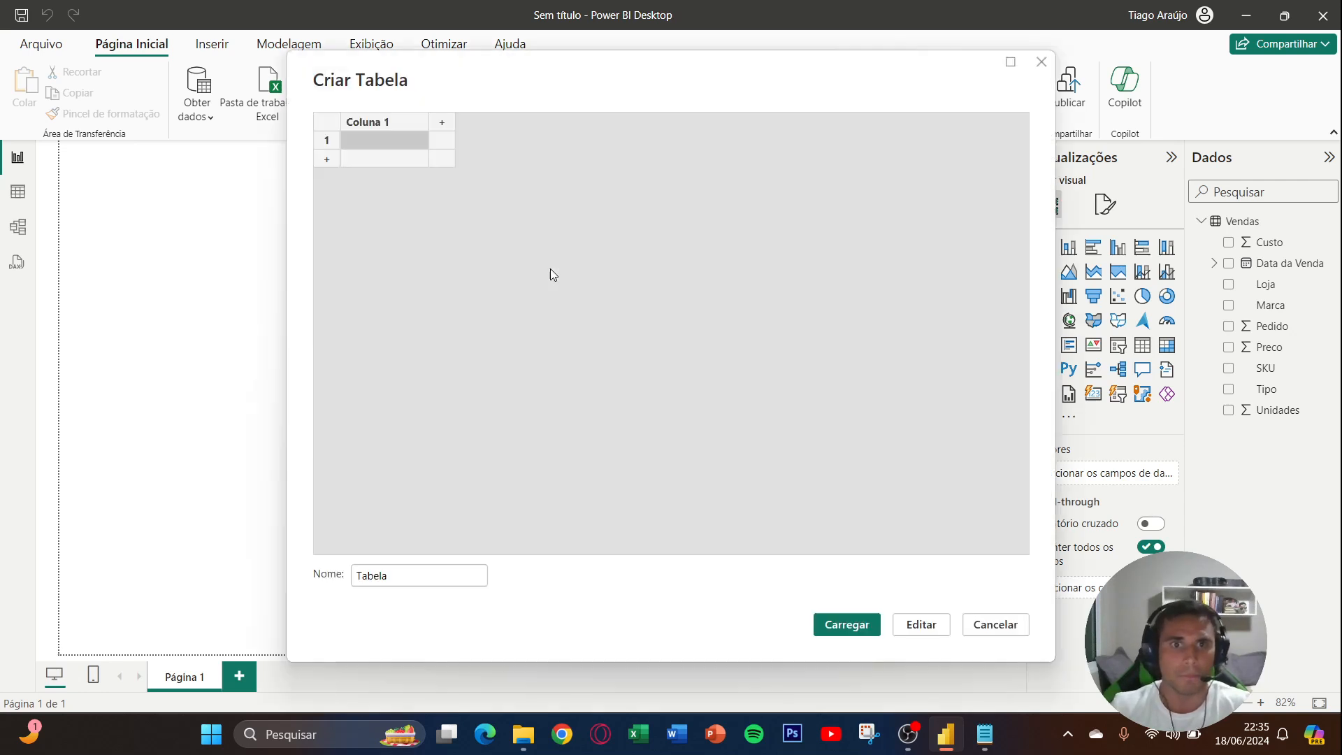
{"action": "double_click", "coordinate": [420, 579]}
{"action": "key", "text": "Caps_Lock"}
{"action": "type", "text": "M"}
{"action": "key", "text": "BackSpace"}
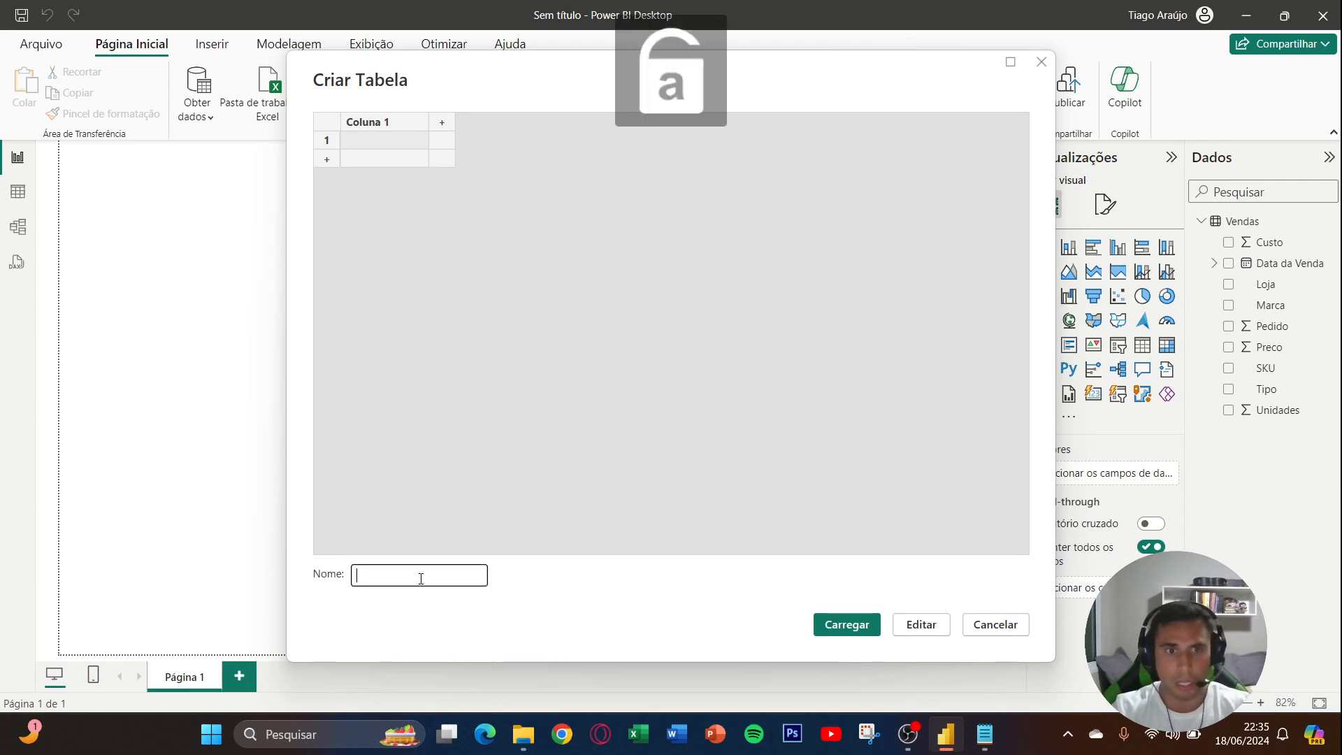
{"action": "type", "text": "Medidas"}
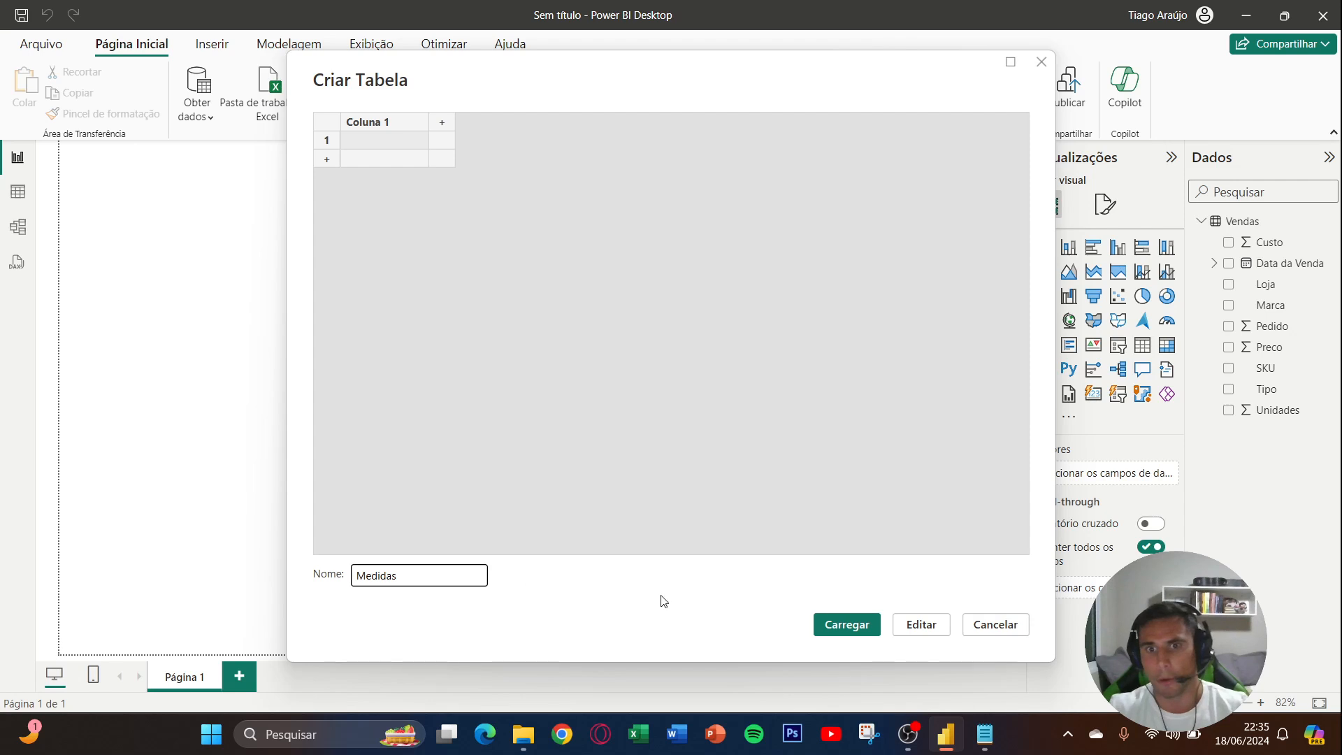
{"action": "left_click", "coordinate": [831, 630]}
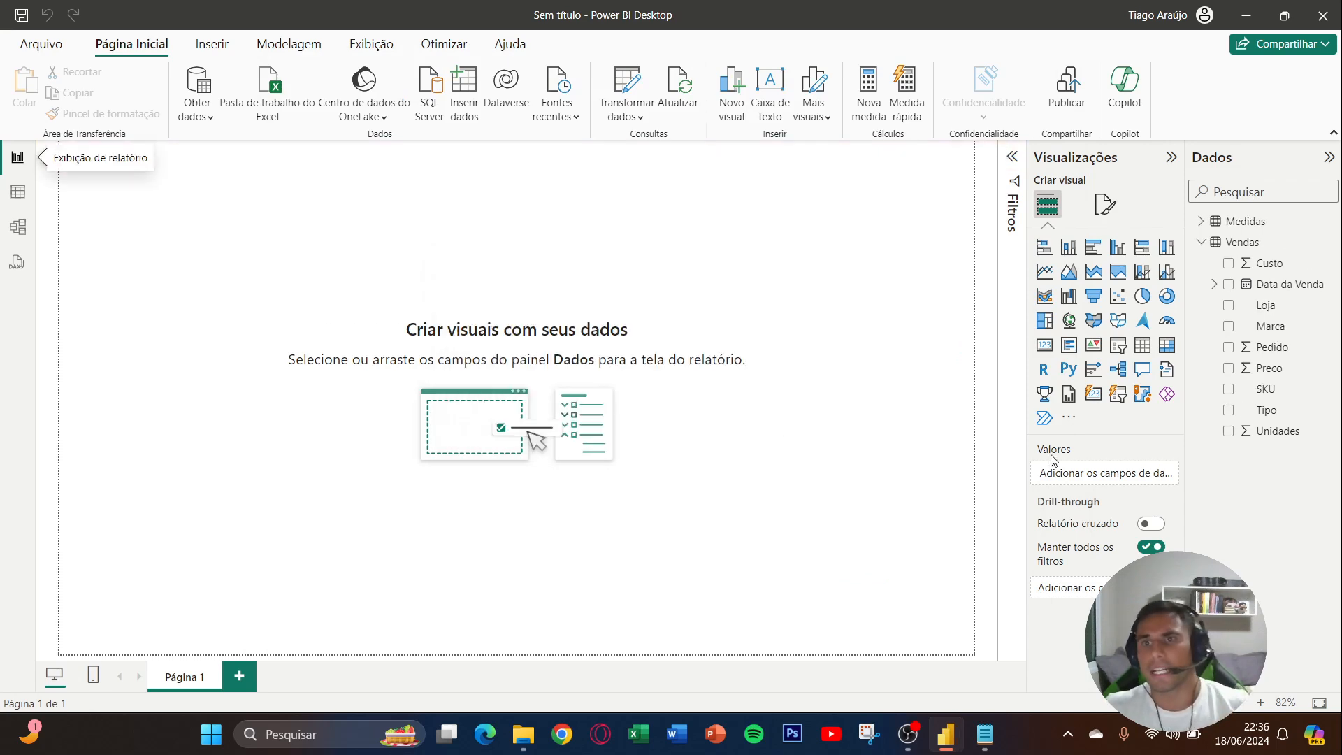
{"action": "left_click", "coordinate": [1200, 221]}
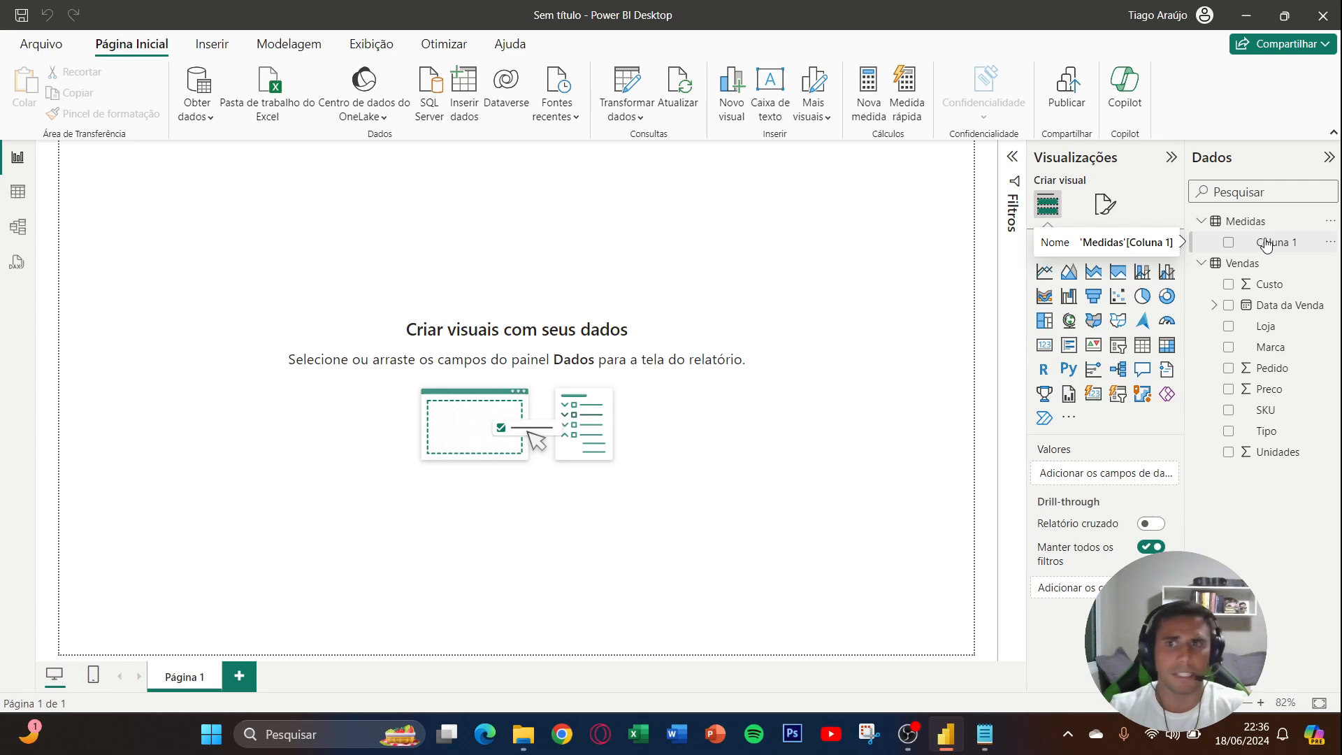
{"action": "right_click", "coordinate": [1266, 244]}
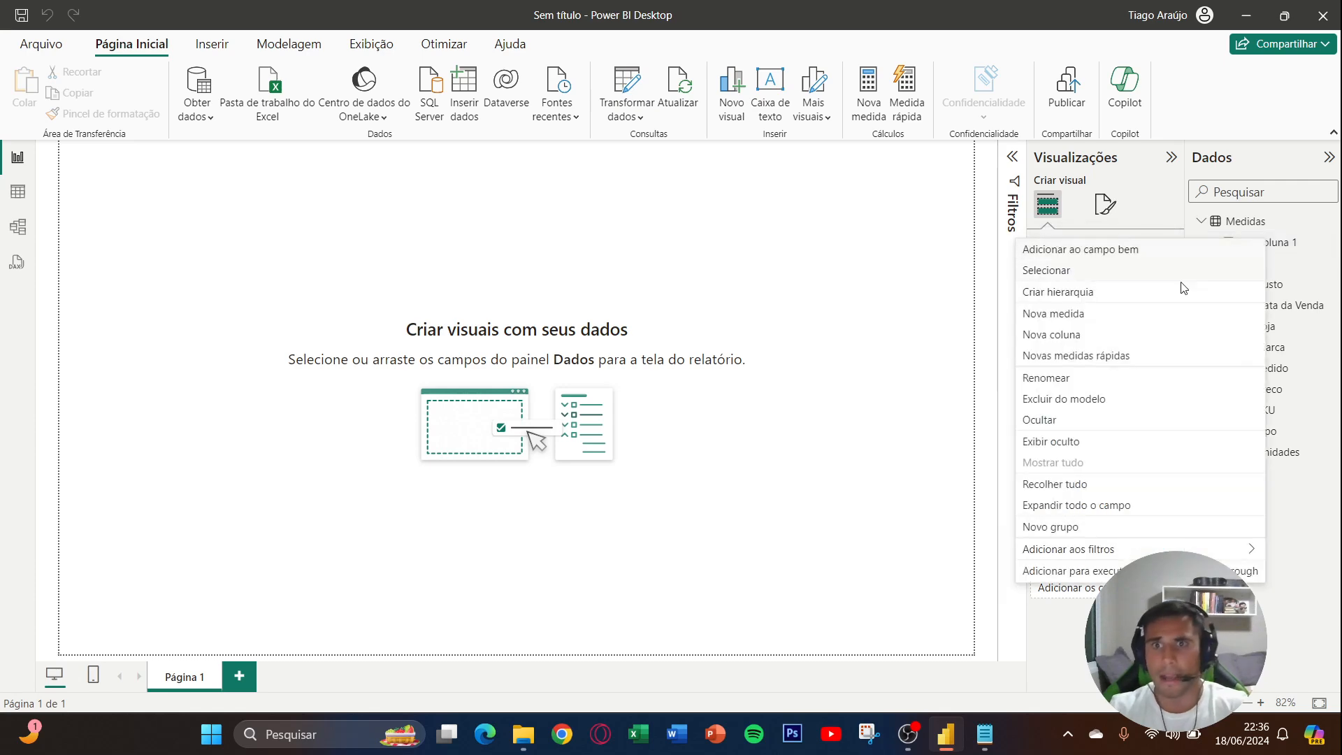
{"action": "left_click", "coordinate": [1132, 320]}
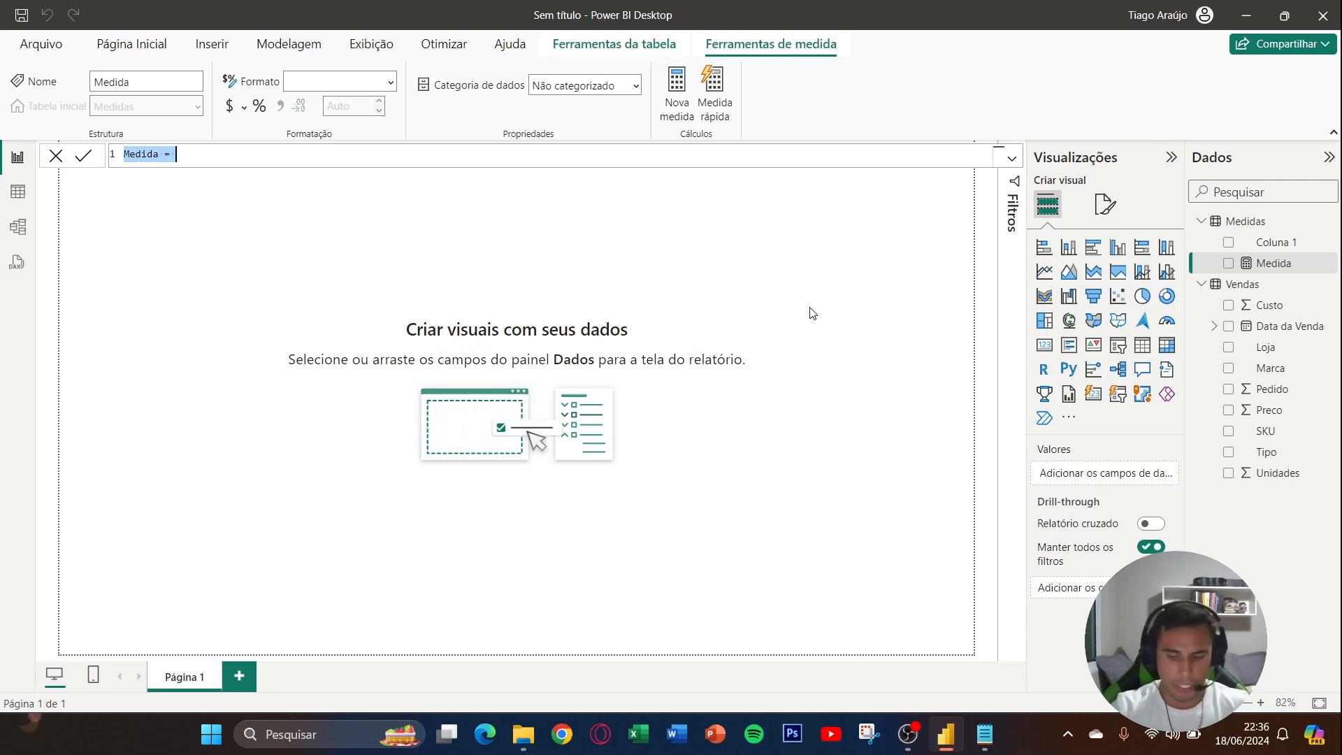
{"action": "key", "text": "Caps_Lock"}
{"action": "type", "text": "V"}
{"action": "key", "text": "Caps_Lock"}
{"action": "type", "text": "enda"}
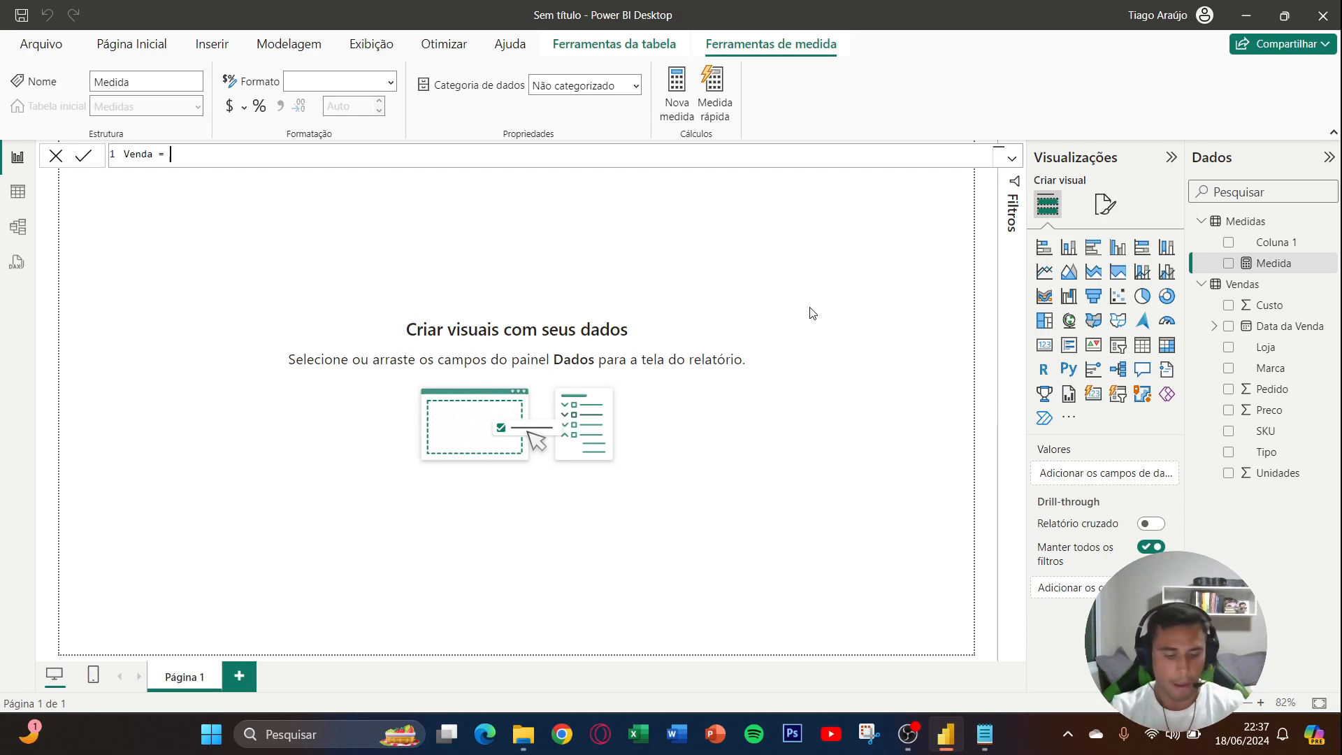
{"action": "type", "text": "CALCULATE("}
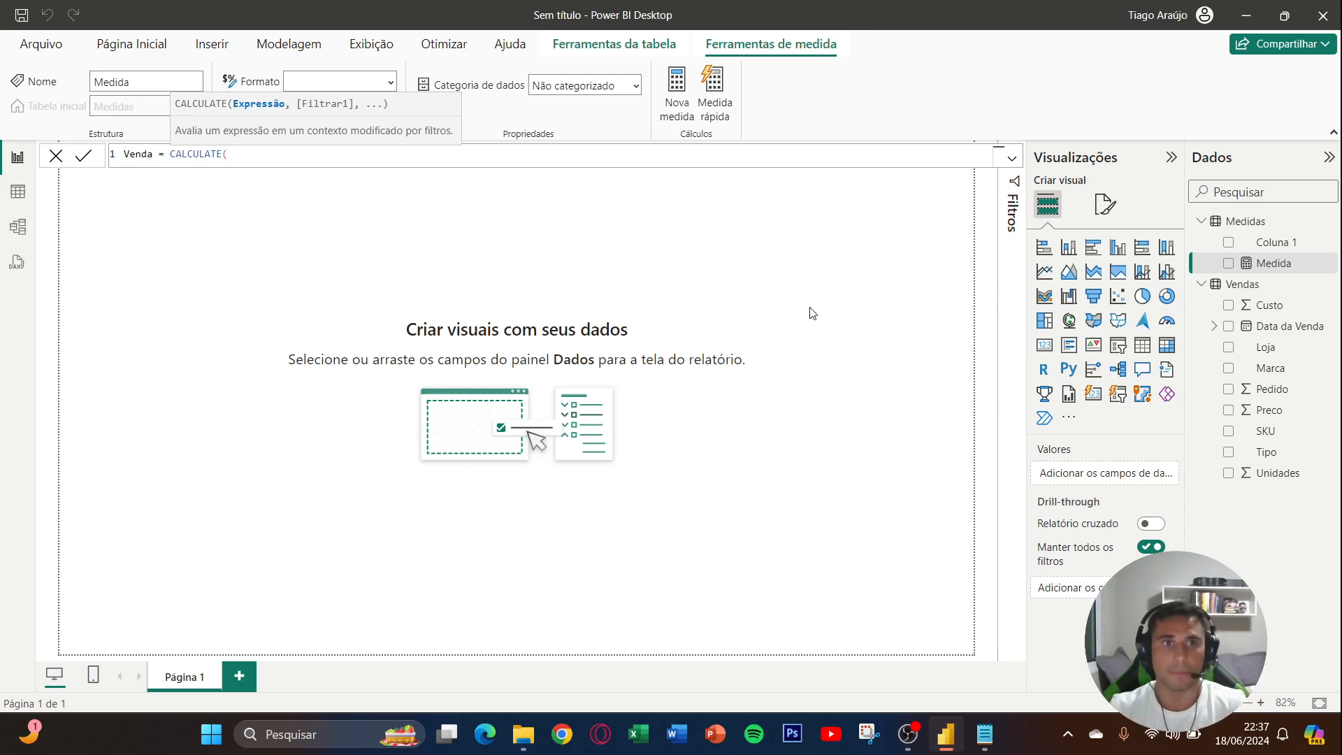
{"action": "key", "text": "Escape"}
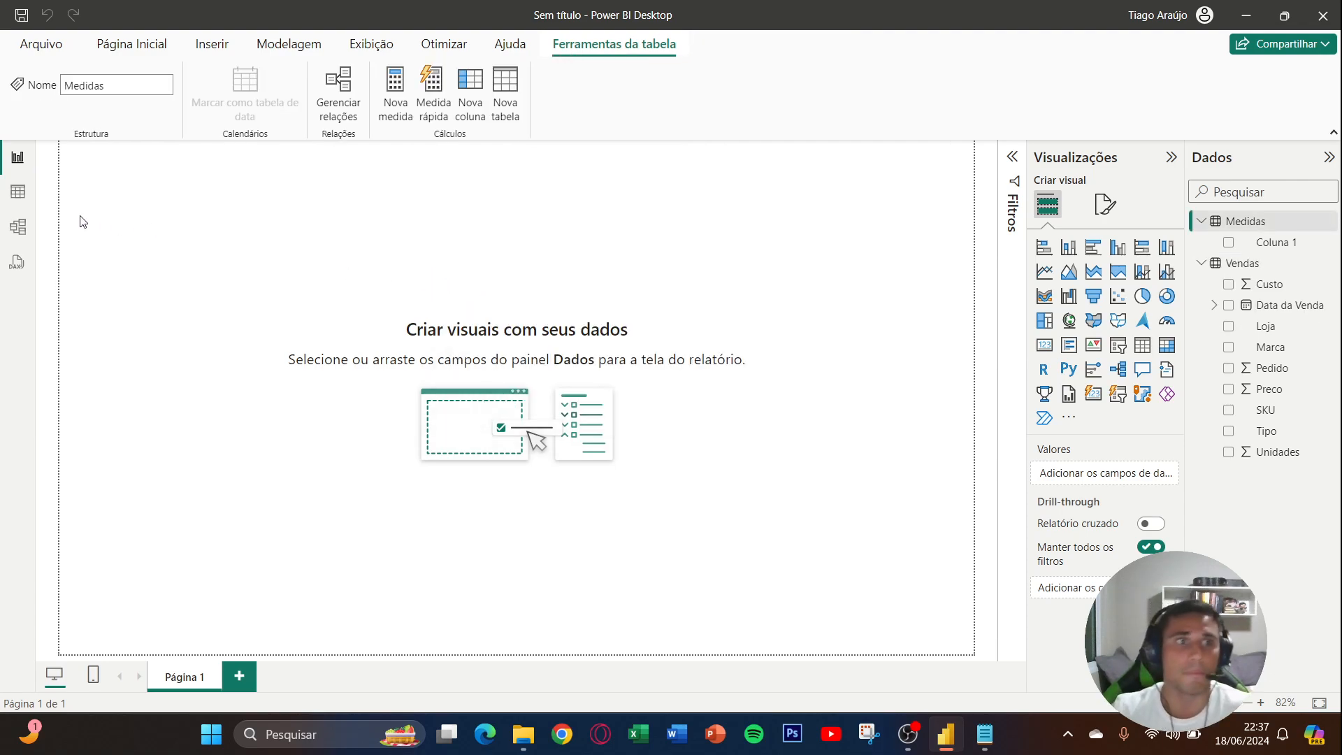
- Show the Vendas table in table view and add a calculated column Receita = Vendas[Preco]*Vendas[Unidades]
{"action": "left_click", "coordinate": [18, 192]}
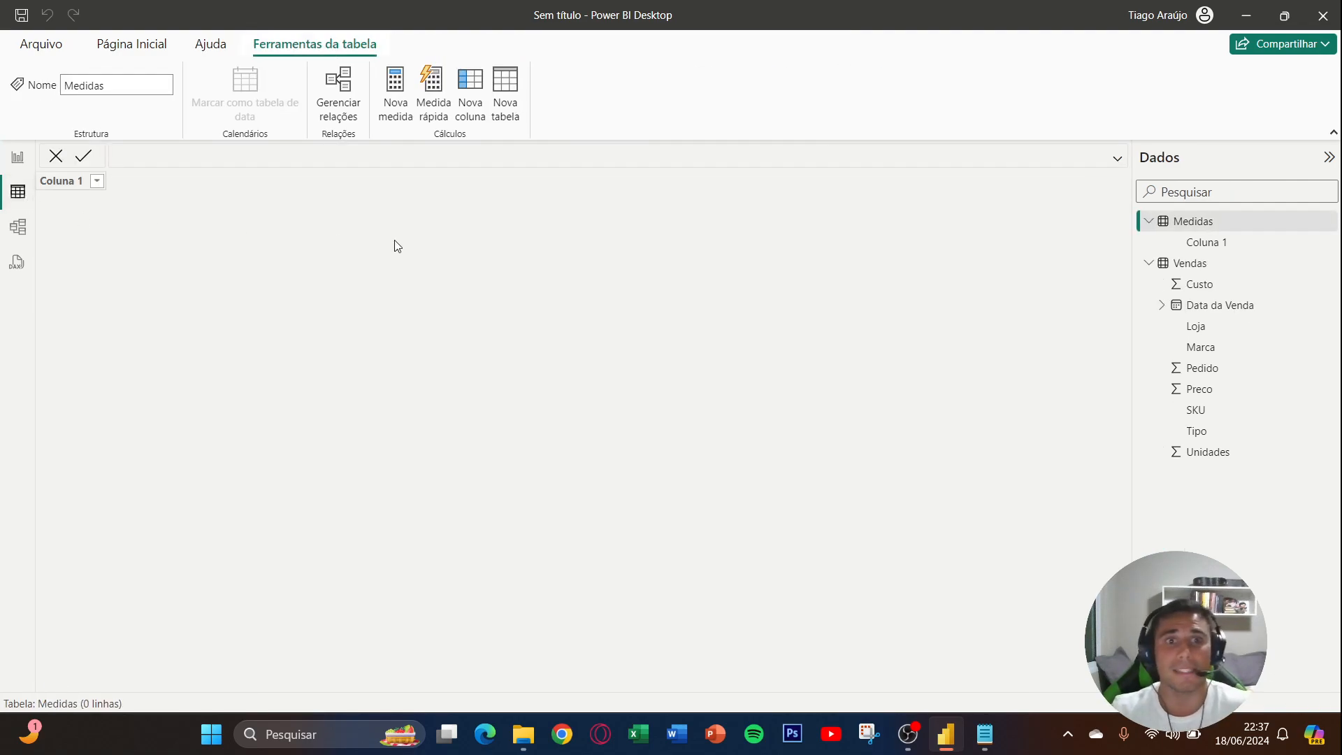
{"action": "left_click", "coordinate": [1181, 262]}
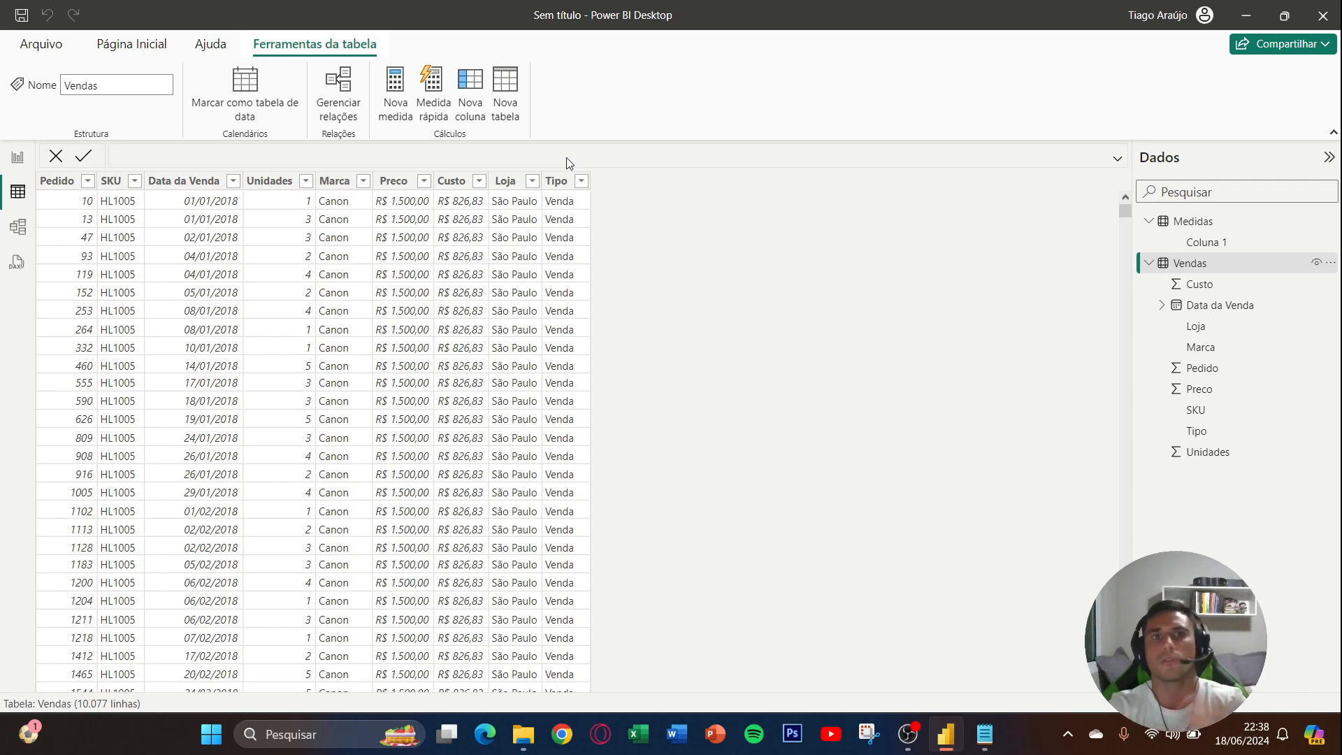
{"action": "left_click", "coordinate": [469, 111]}
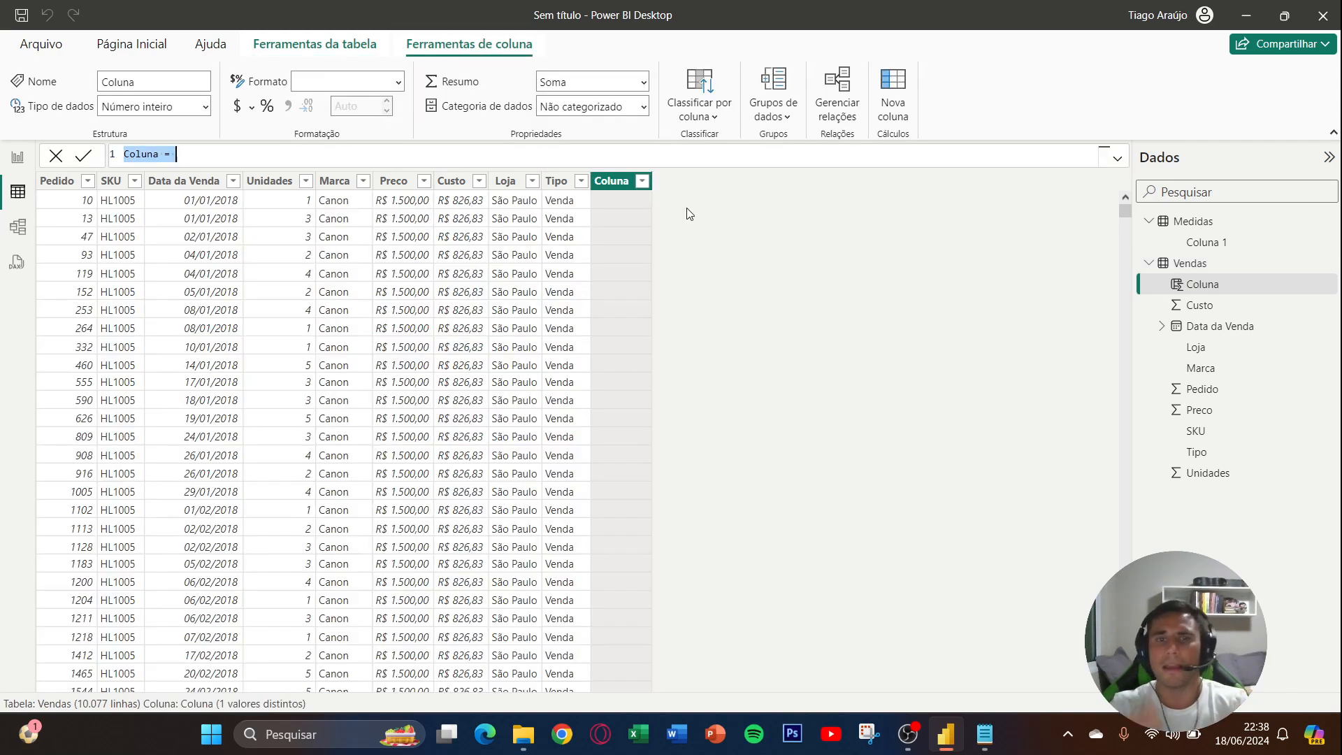
{"action": "key", "text": "Caps_Lock"}
{"action": "type", "text": "Receita ="}
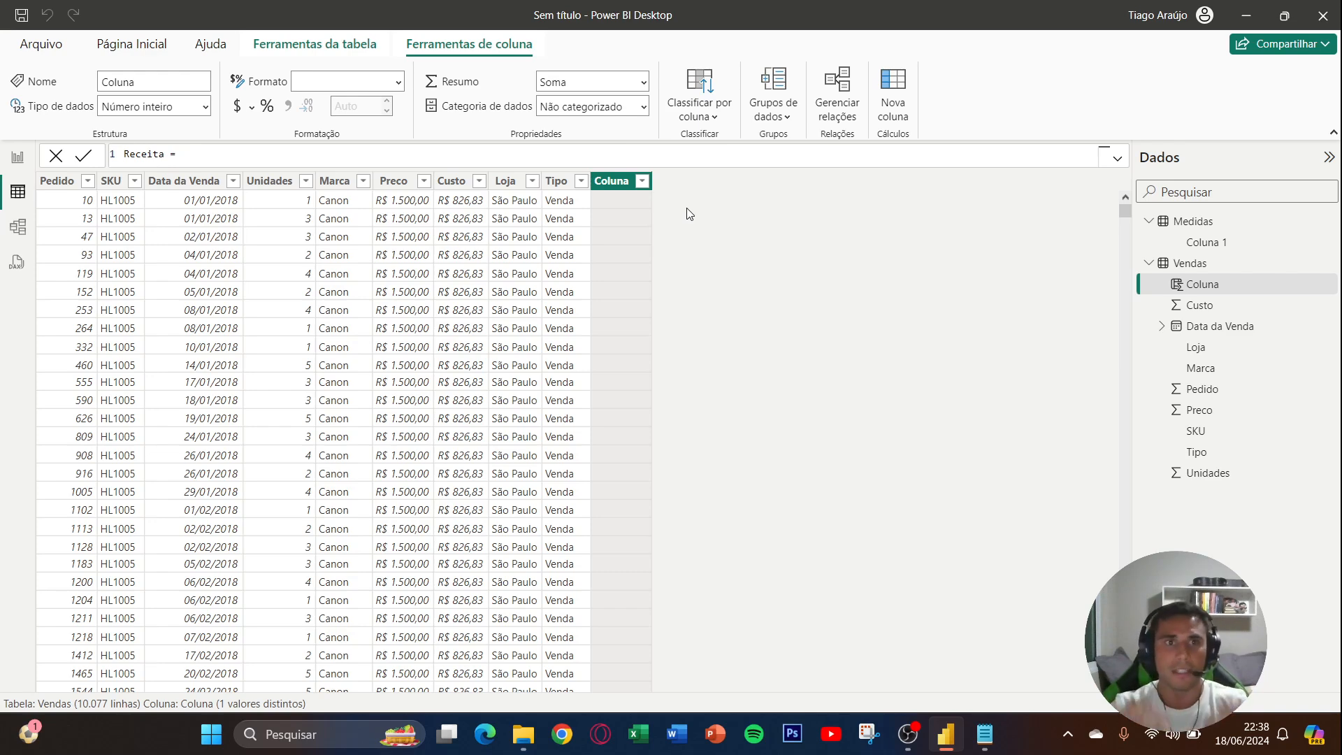
{"action": "type", "text": "prec"}
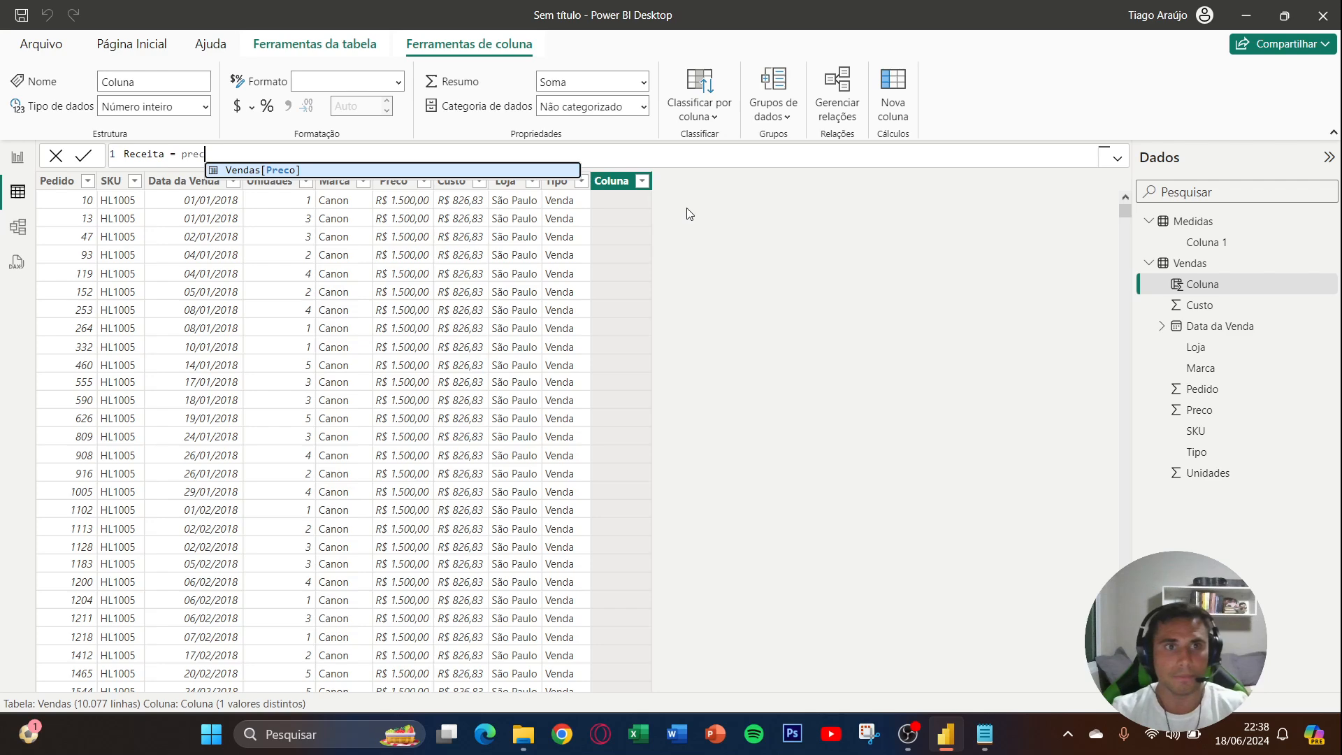
{"action": "key", "text": "Tab"}
{"action": "type", "text": "*"}
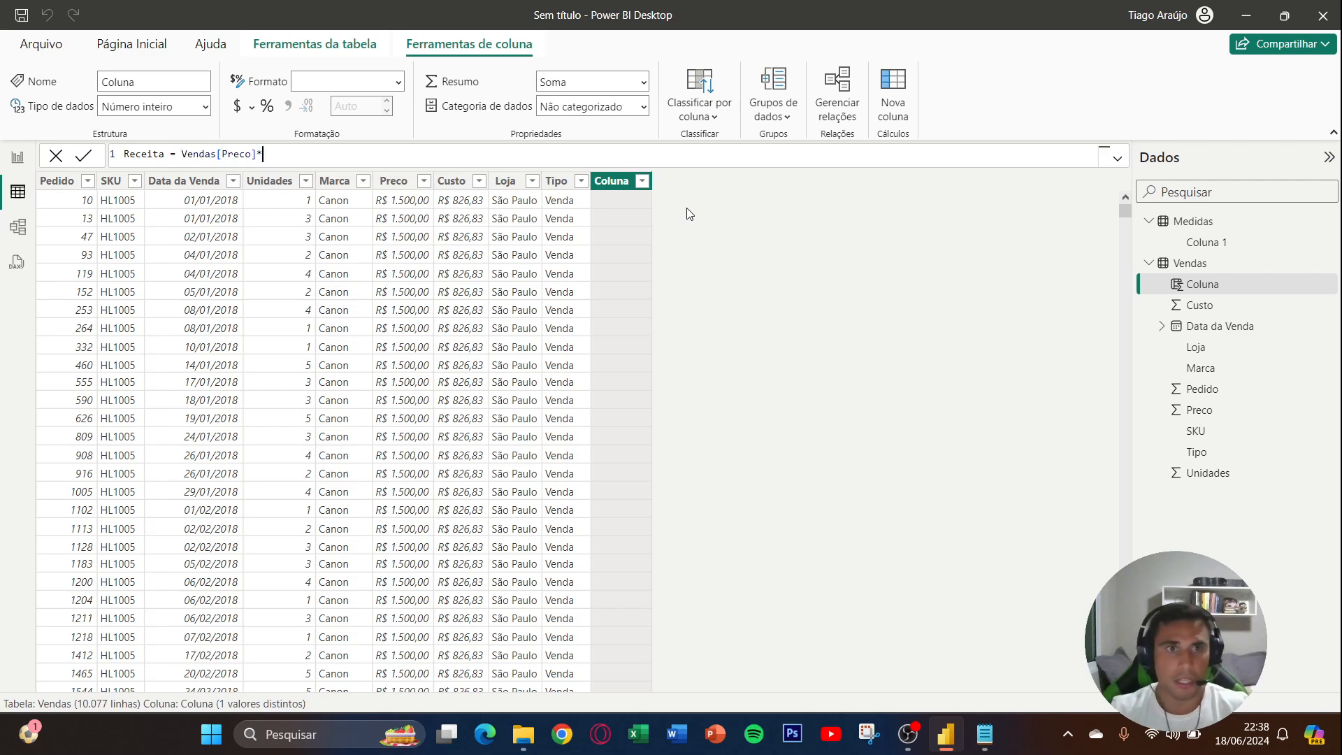
{"action": "type", "text": "unida"}
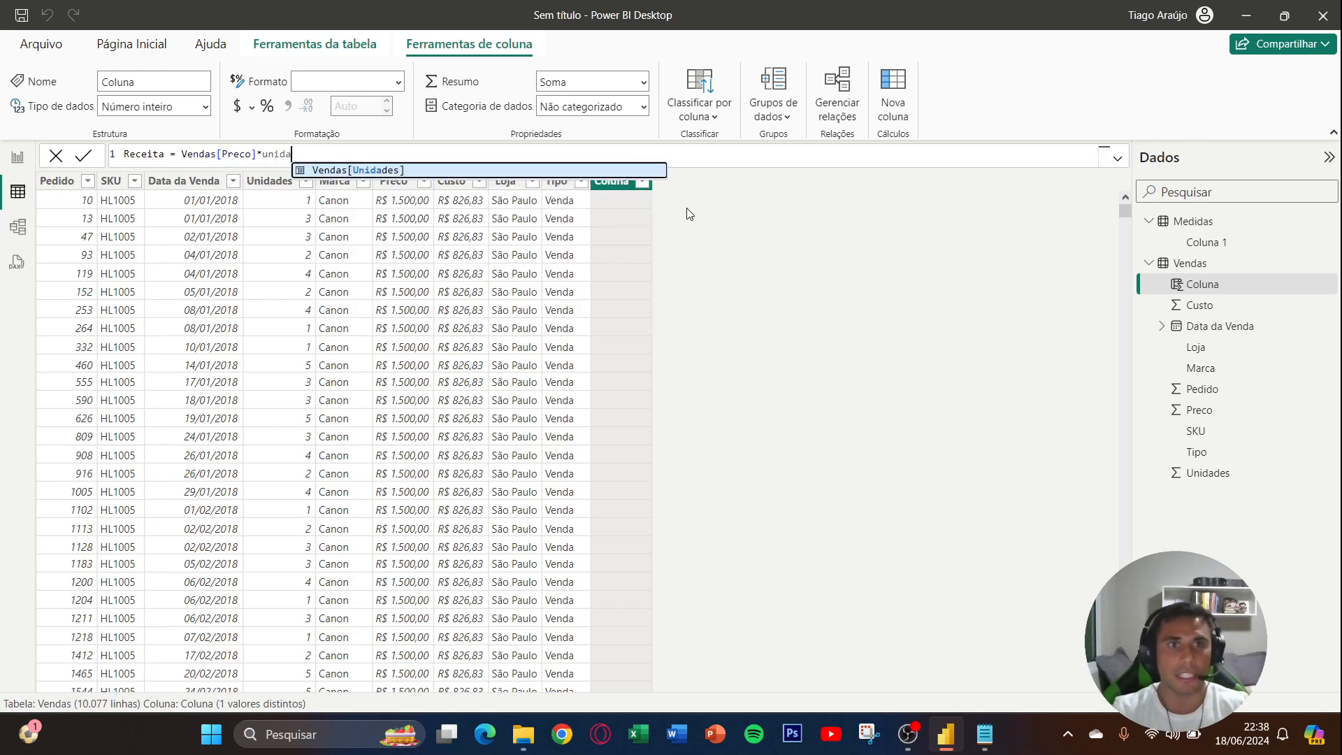
{"action": "key", "text": "Tab"}
{"action": "key", "text": "Return"}
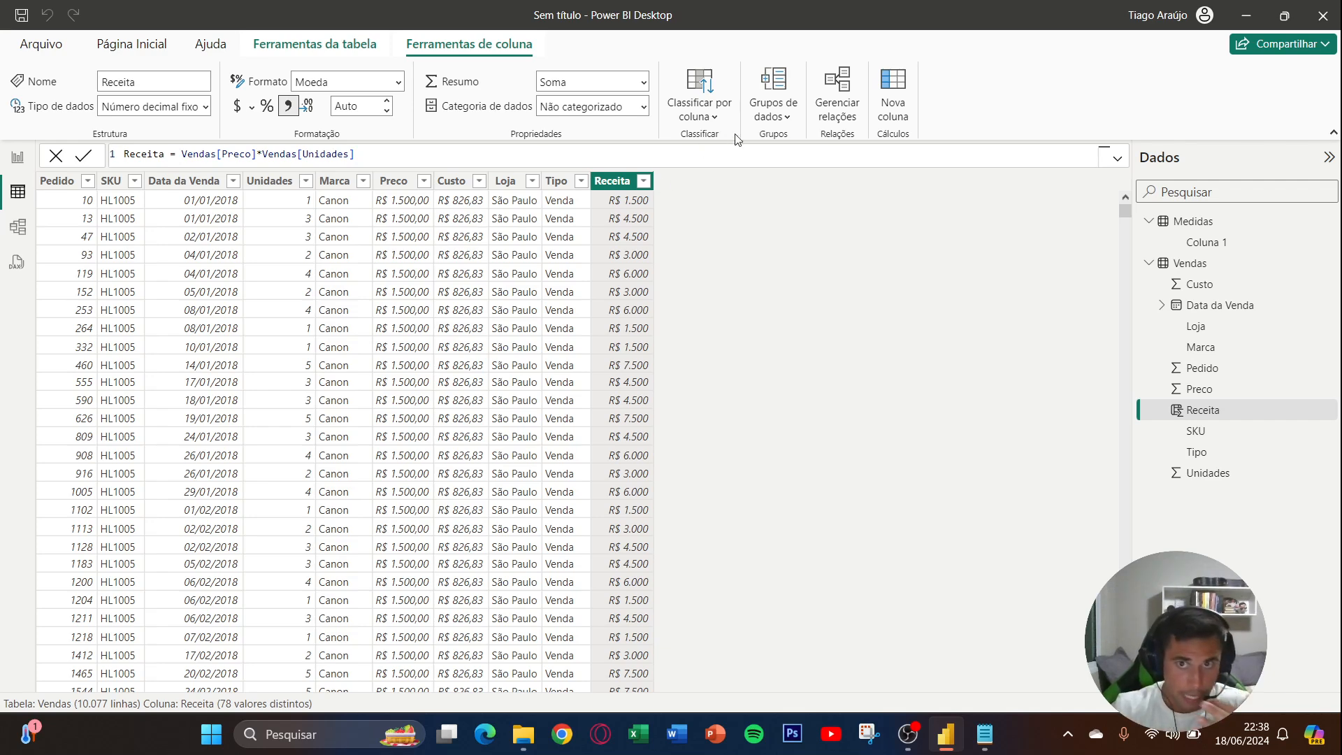
- Add a calculated column Custo total = Vendas[Custo]*Vendas[Unidades] to the Vendas table
{"action": "left_click", "coordinate": [885, 114]}
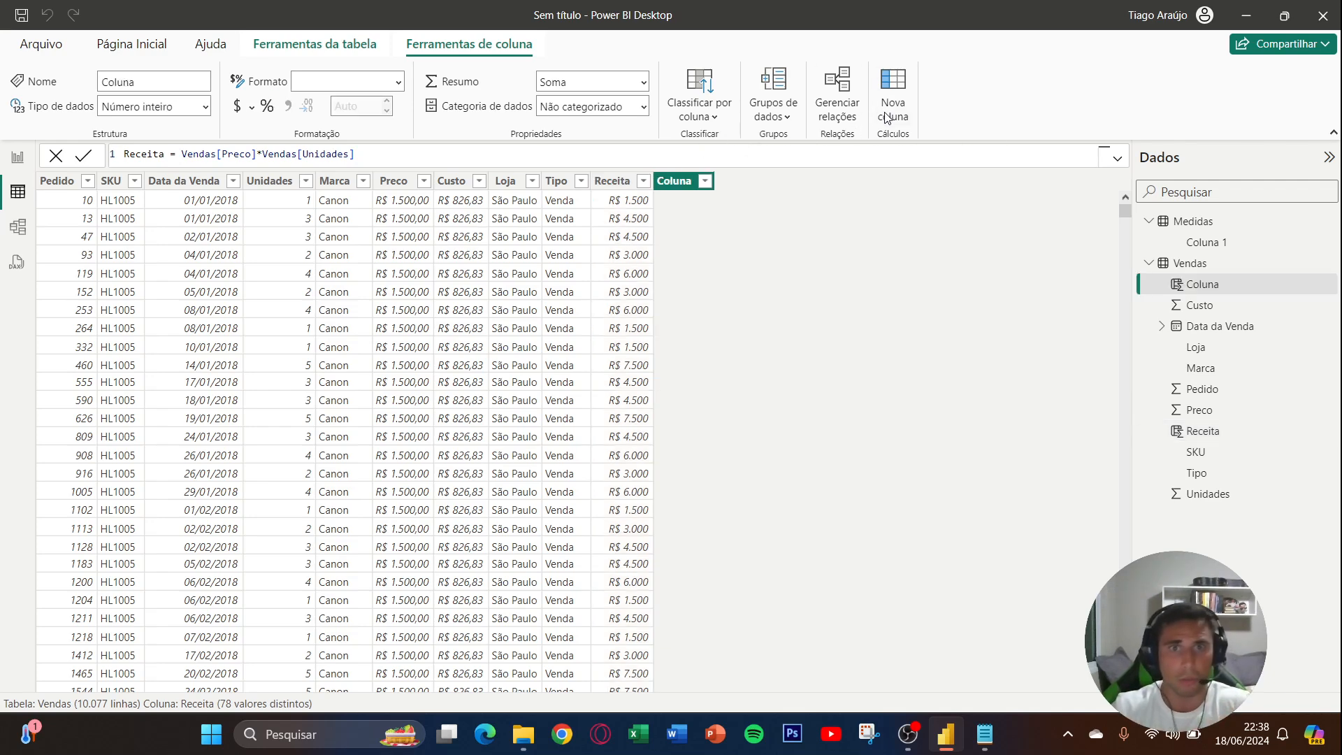
{"action": "type", "text": "Custo "}
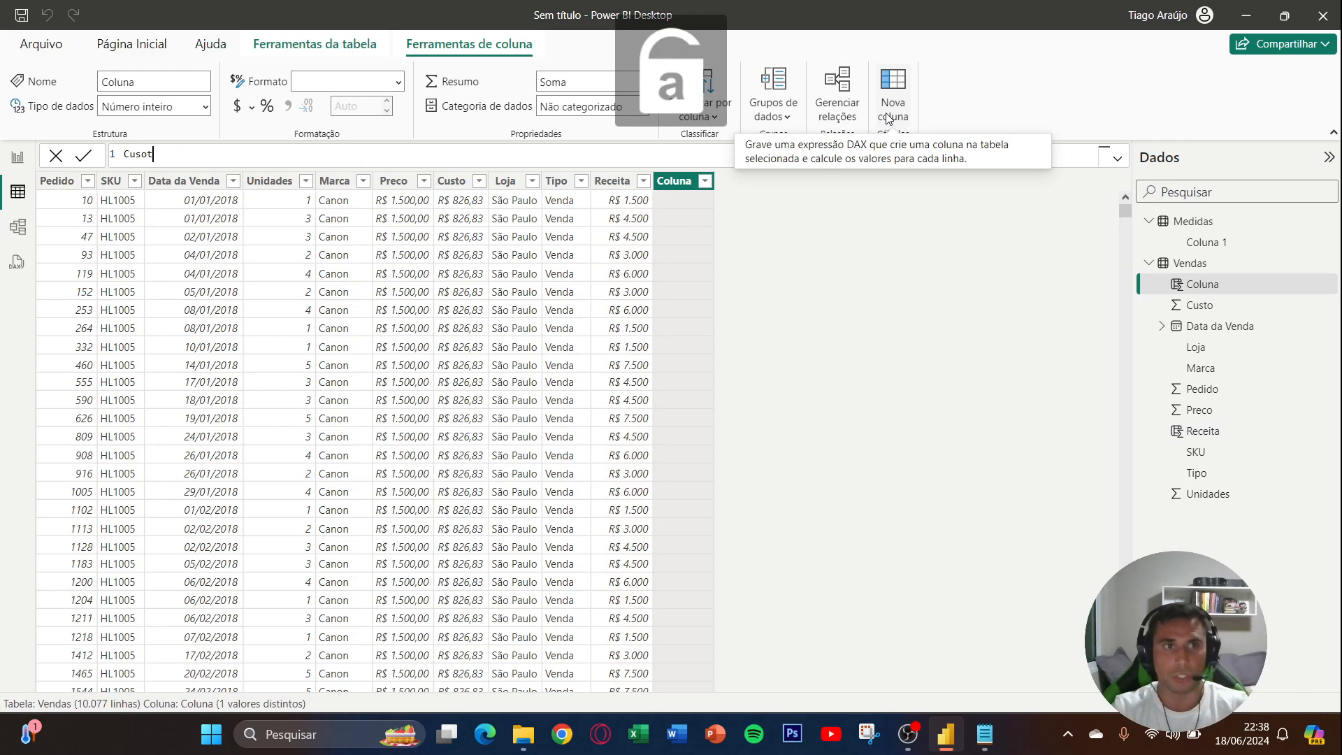
{"action": "type", "text": "total "}
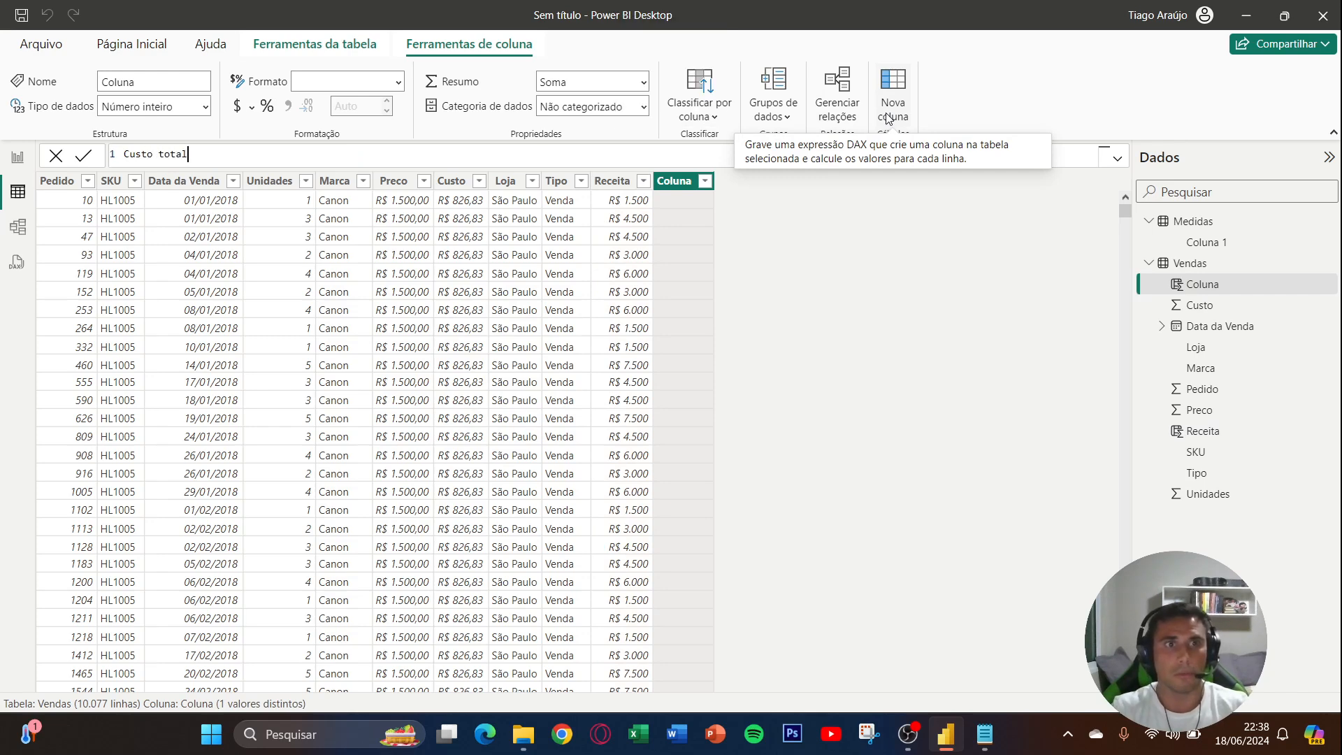
{"action": "type", "text": "= "}
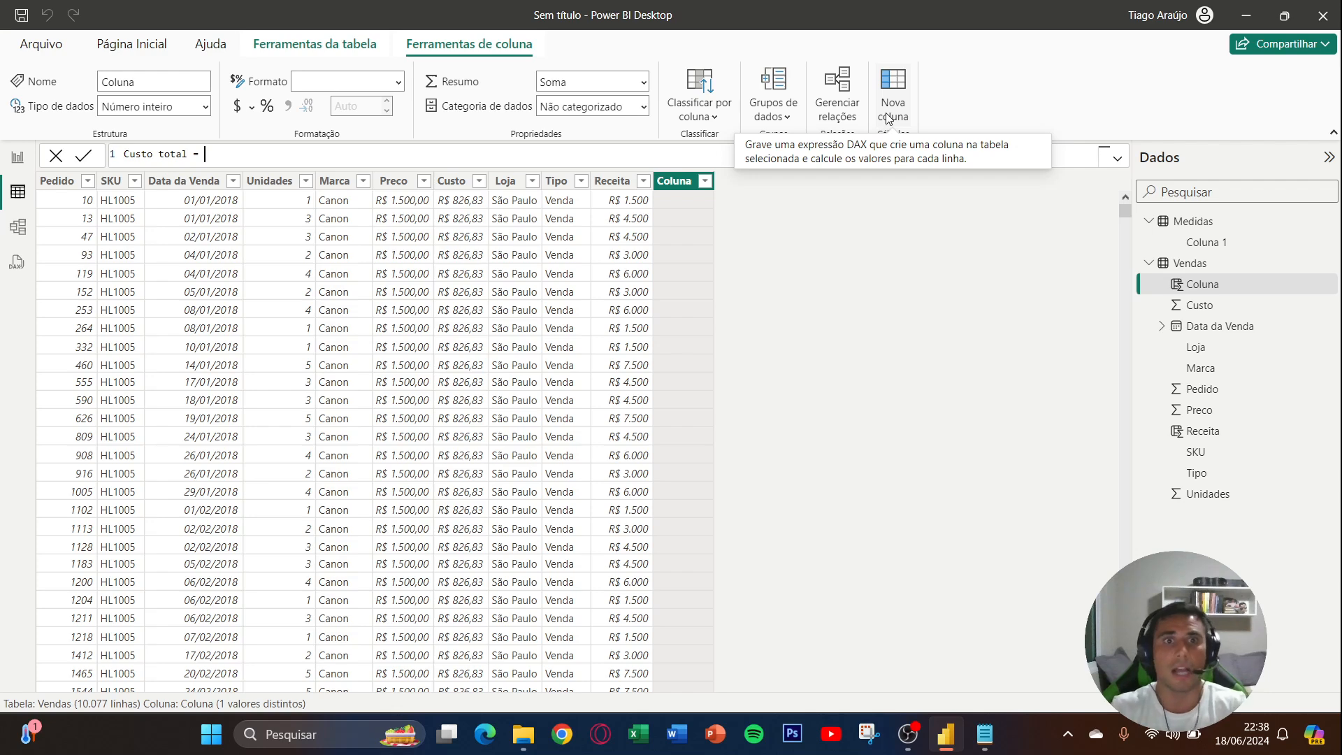
{"action": "type", "text": "custo"}
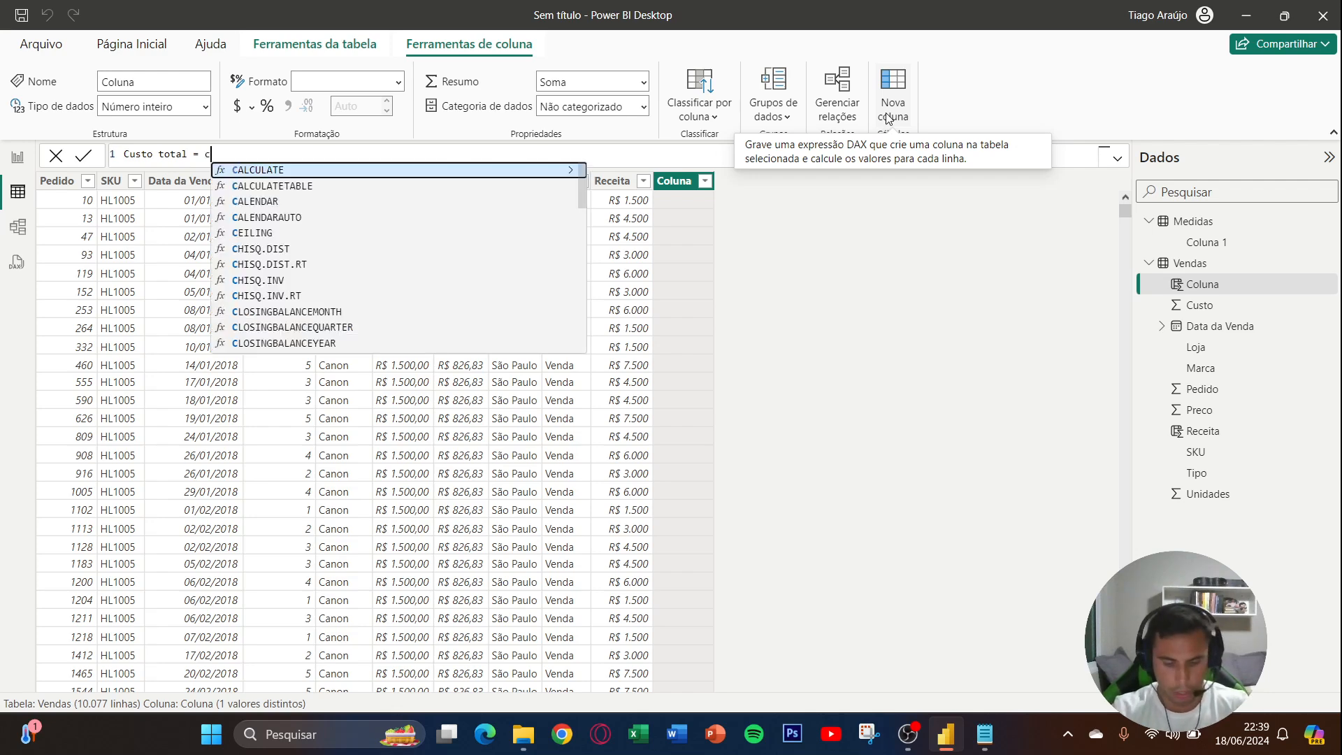
{"action": "key", "text": "Down"}
{"action": "key", "text": "Tab"}
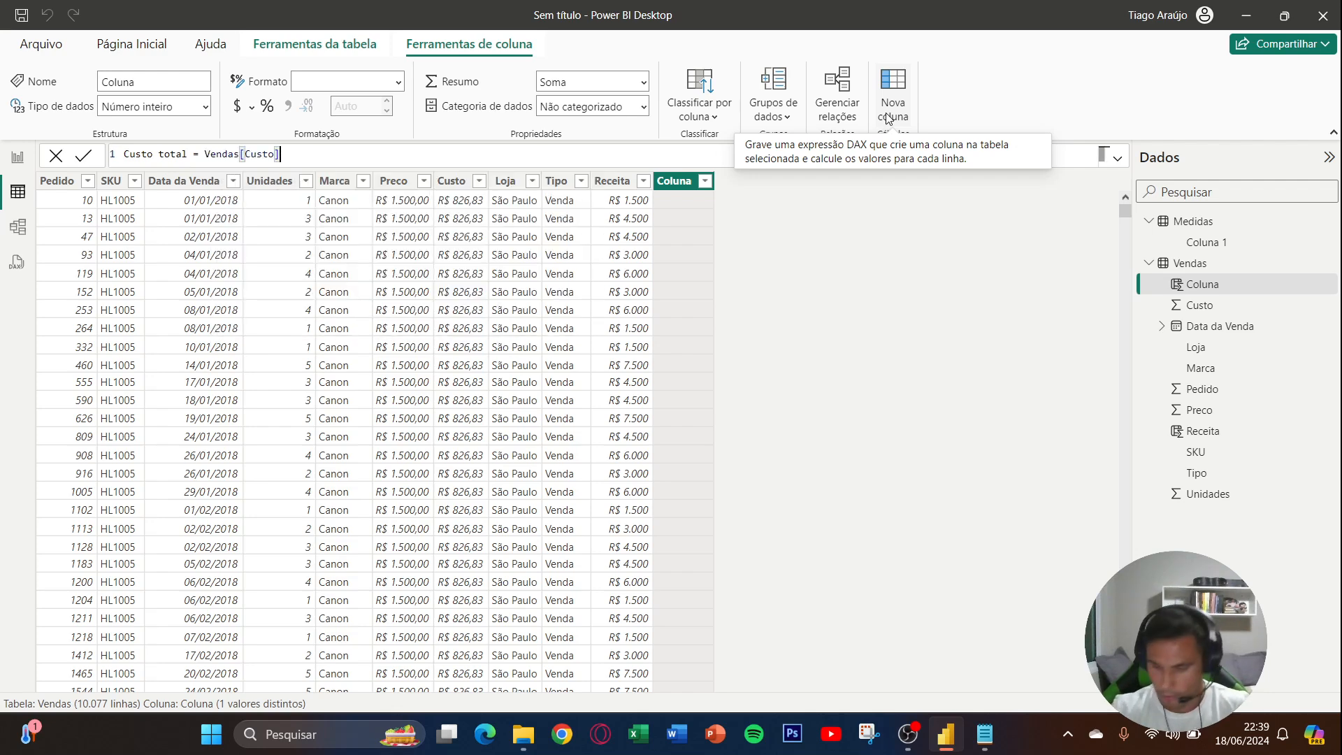
{"action": "type", "text": "*unida"}
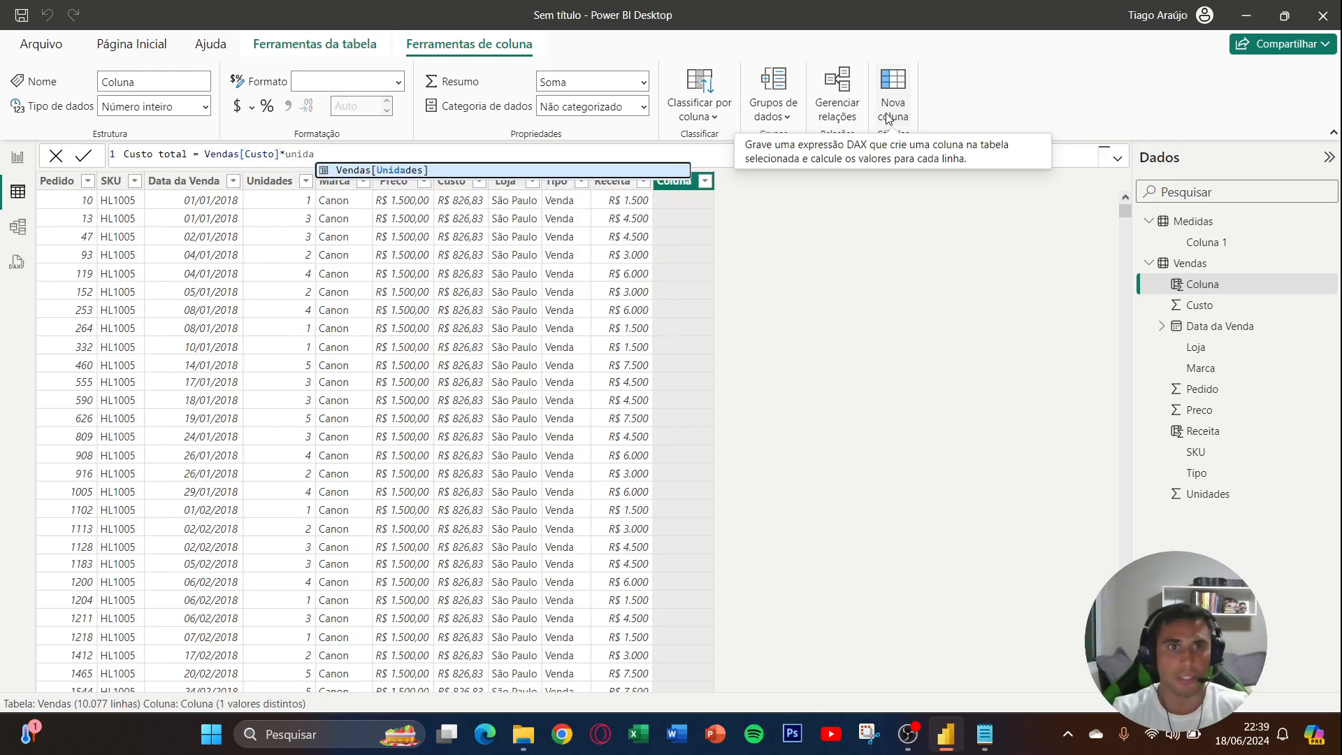
{"action": "key", "text": "Tab"}
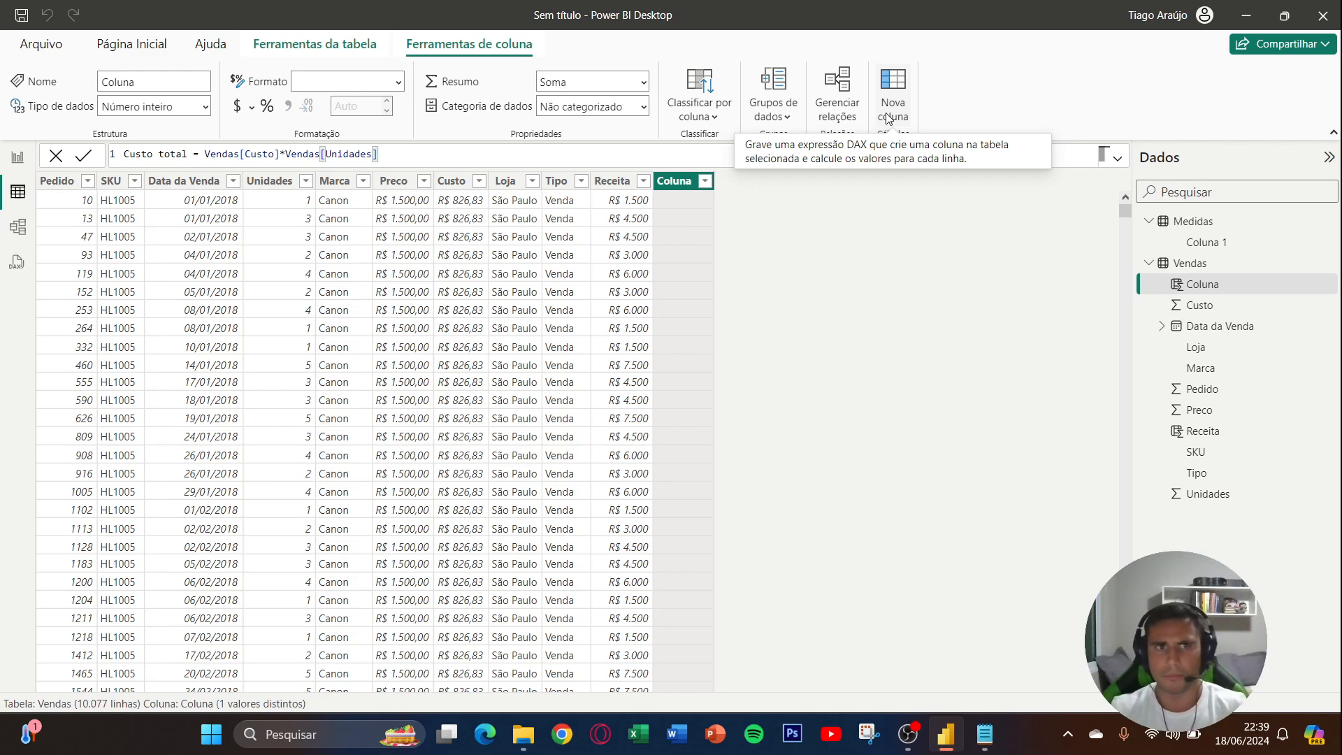
{"action": "key", "text": "Return"}
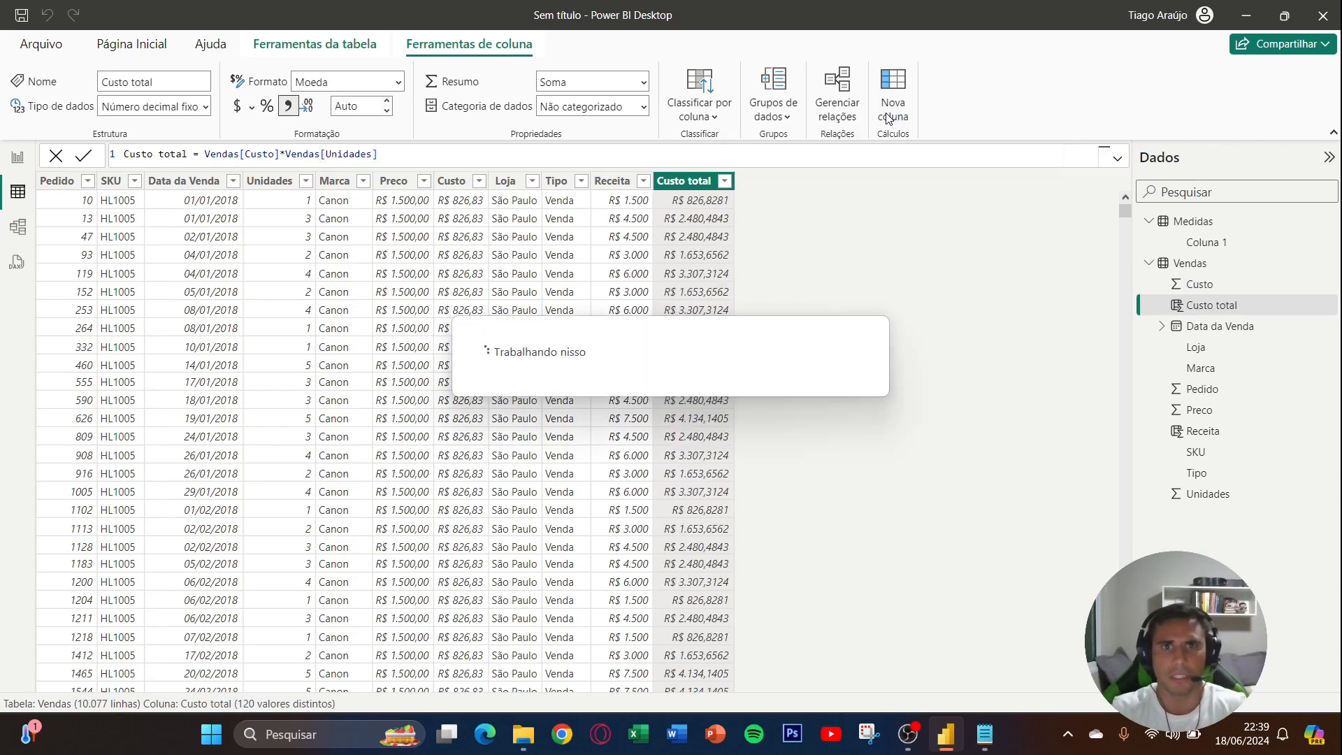
- Set the Custo total column to display 2 decimal places and select the Receita column
{"action": "left_click", "coordinate": [369, 111]}
{"action": "type", "text": "2"}
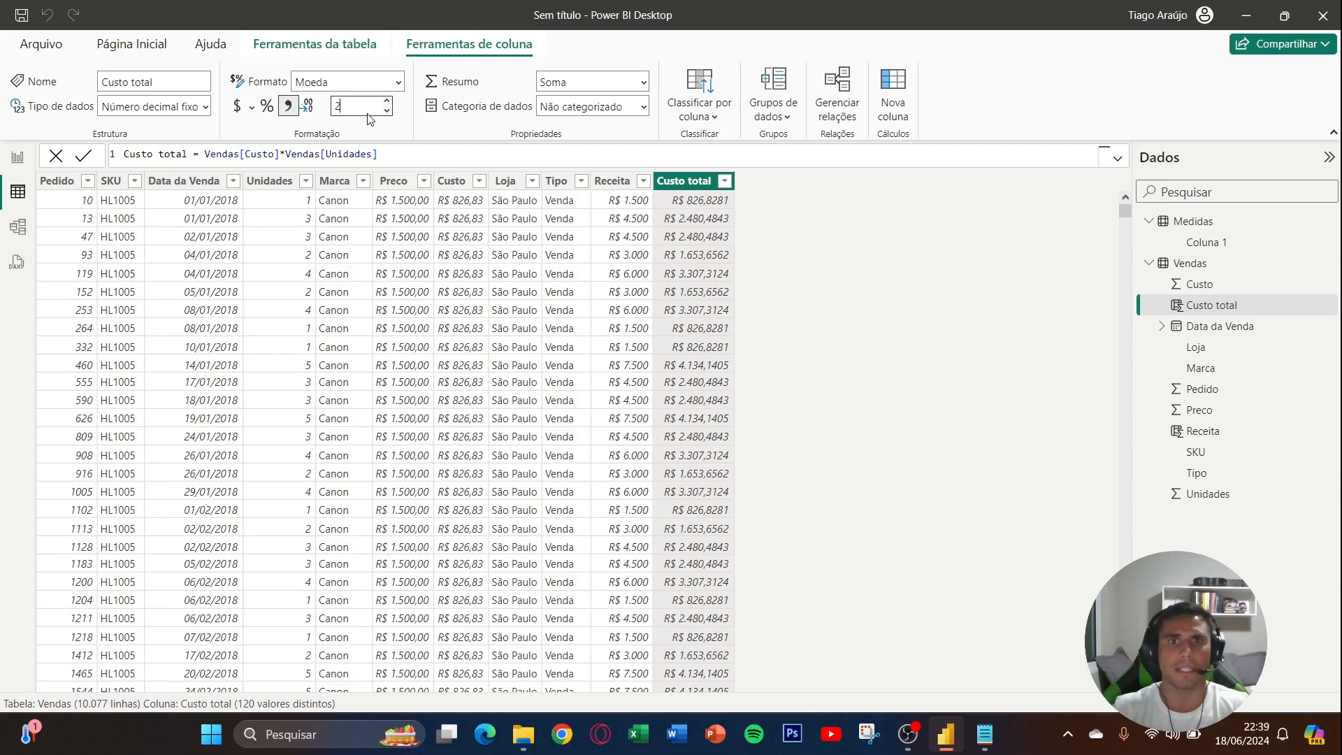
{"action": "key", "text": "Return"}
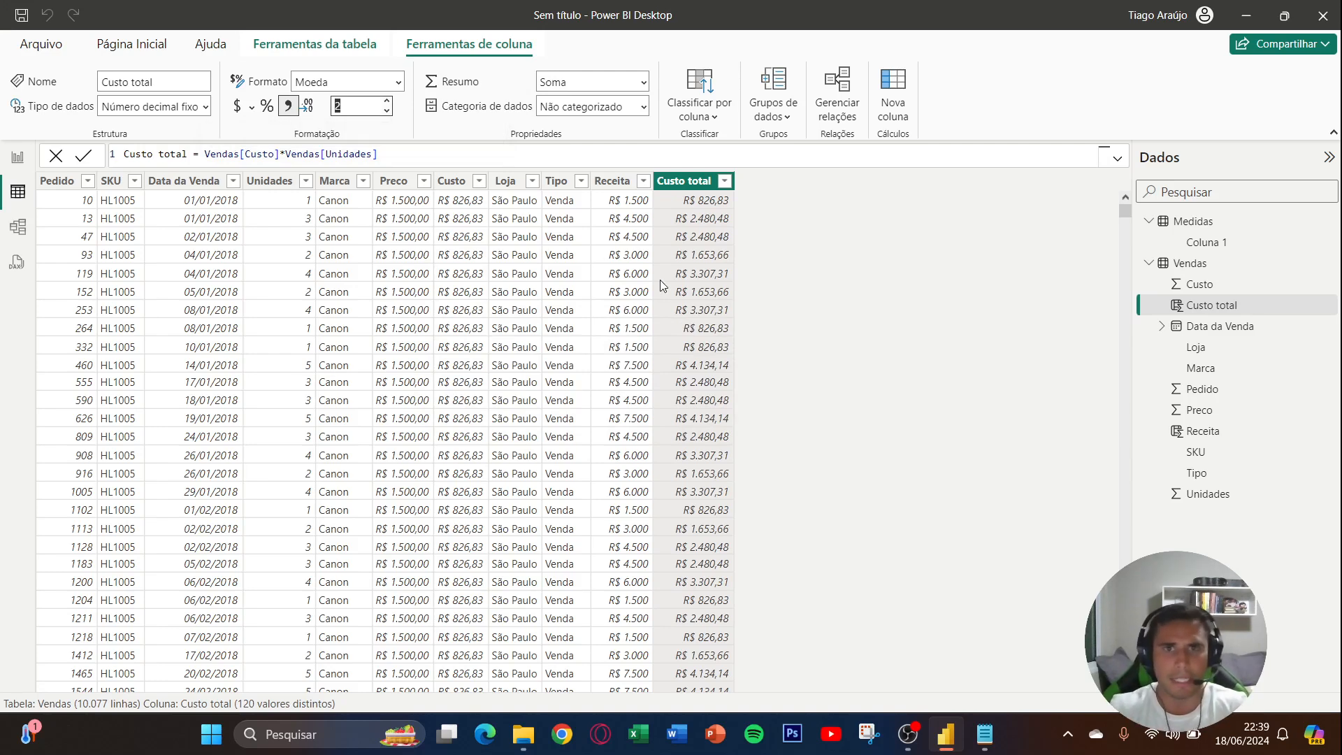
{"action": "left_click", "coordinate": [753, 305]}
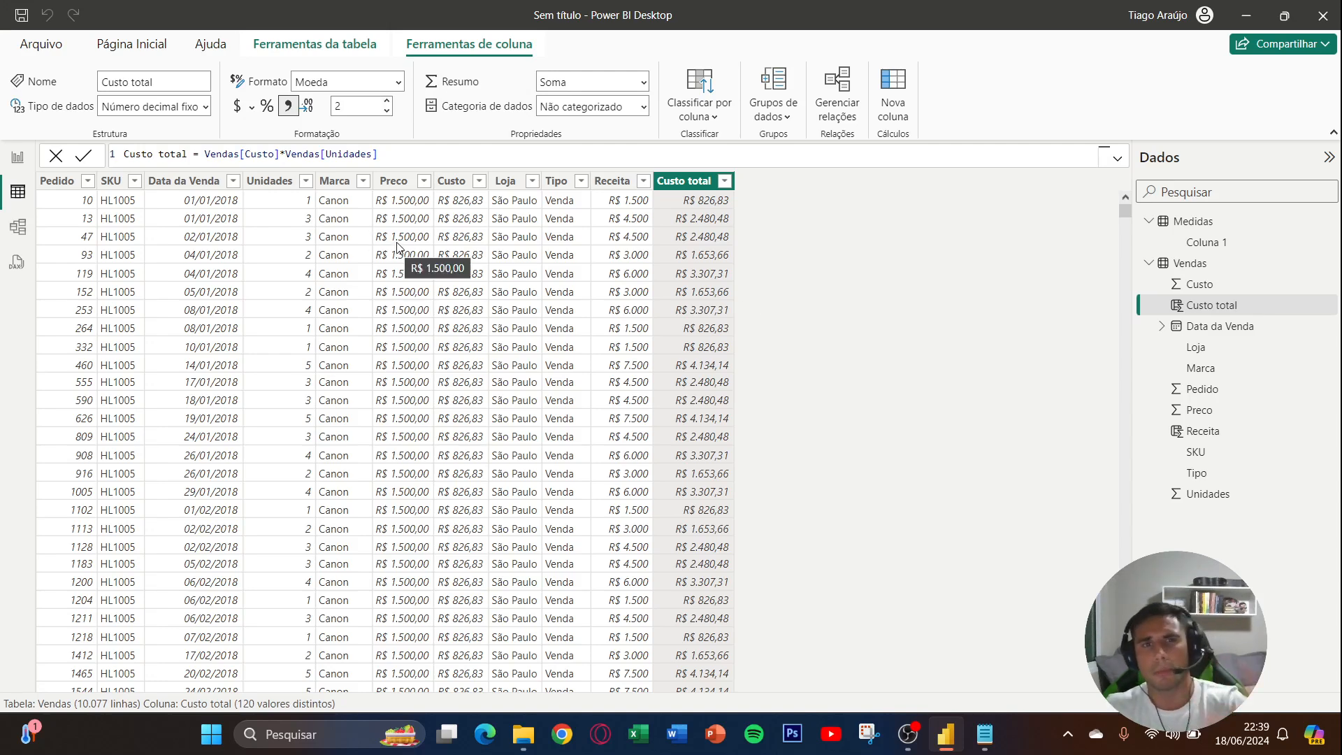
{"action": "left_click", "coordinate": [556, 181]}
{"action": "left_click", "coordinate": [610, 181]}
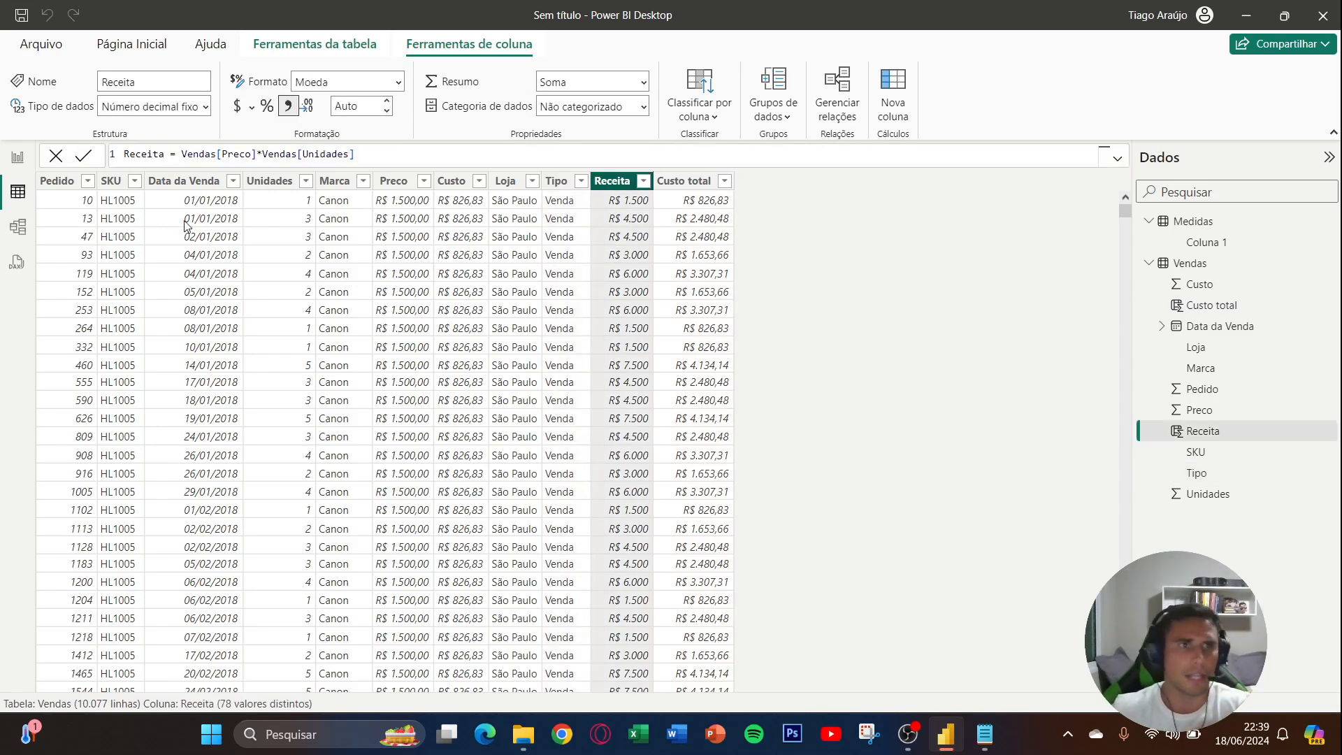
- In report view, create a measure in the Medidas table and begin its formula as Venda = CALCULATE(SUM(Vendas[Receita])
{"action": "left_click", "coordinate": [17, 159]}
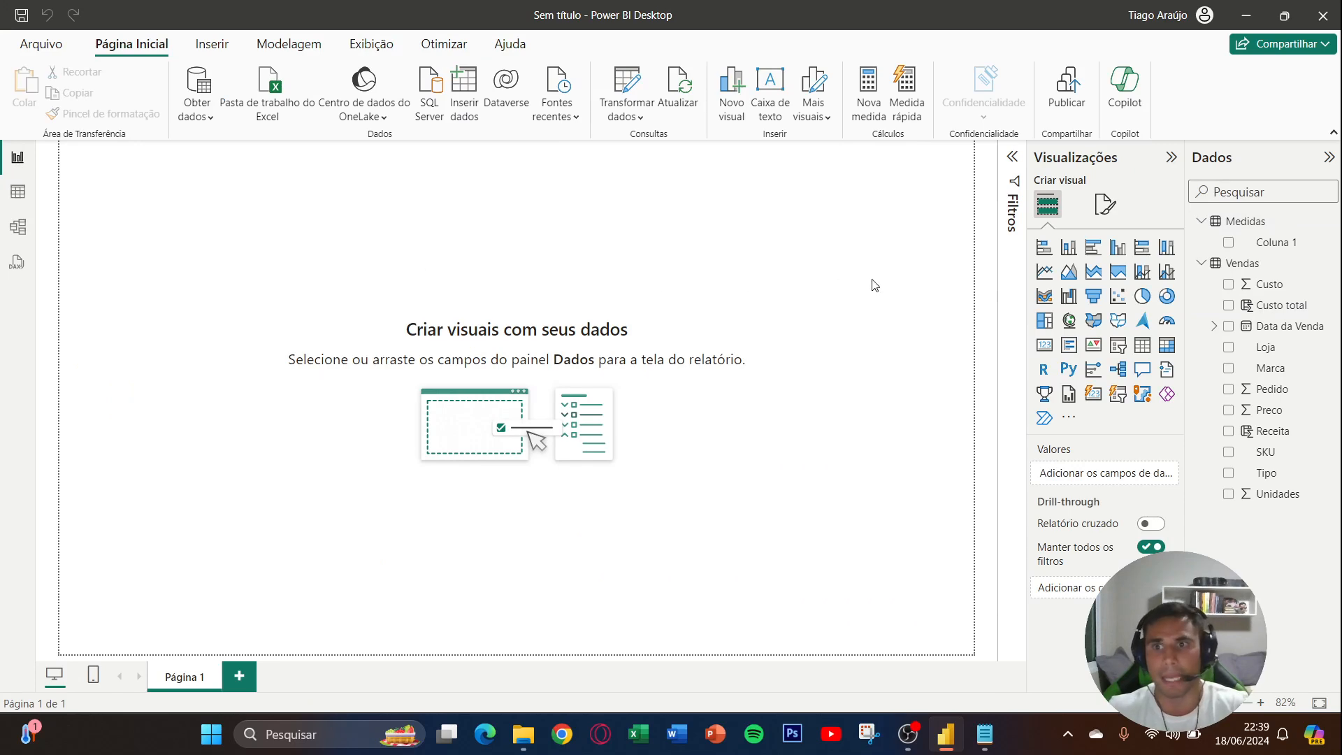
{"action": "right_click", "coordinate": [1265, 255]}
{"action": "key", "text": "Escape"}
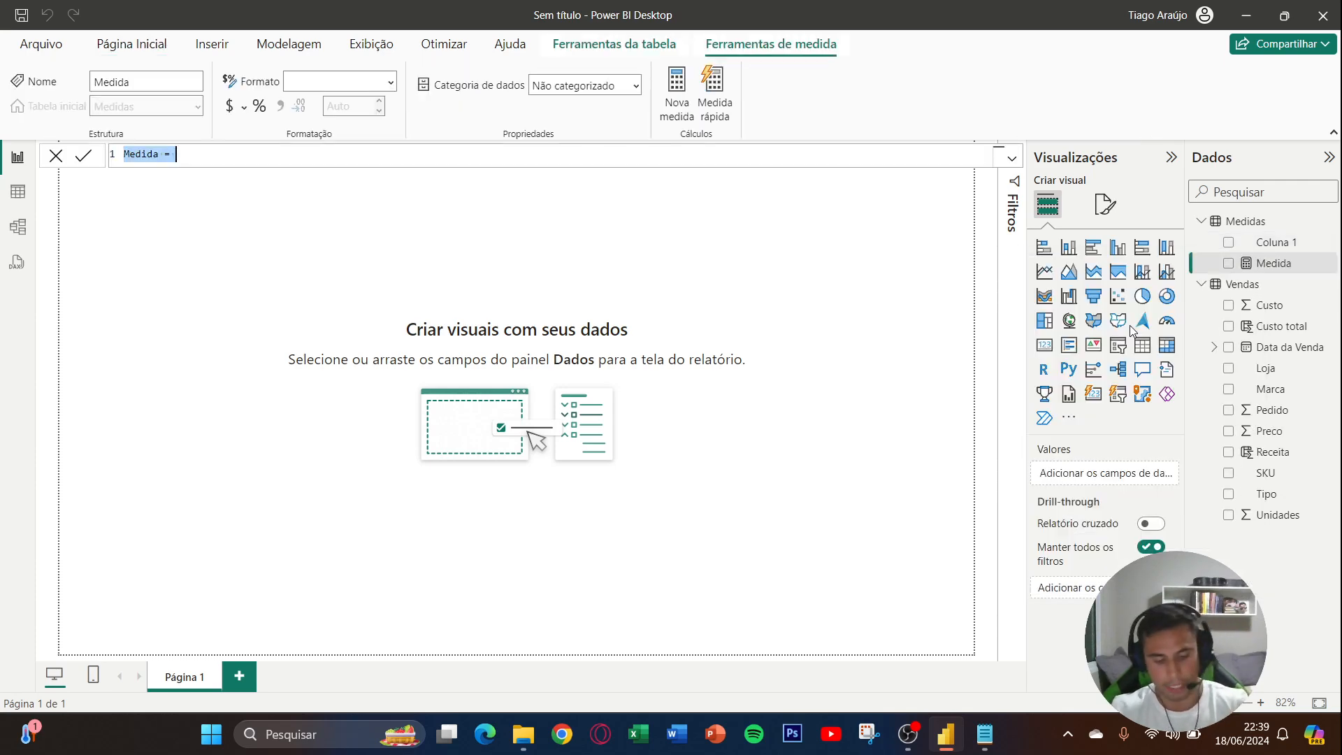
{"action": "type", "text": "Ve"}
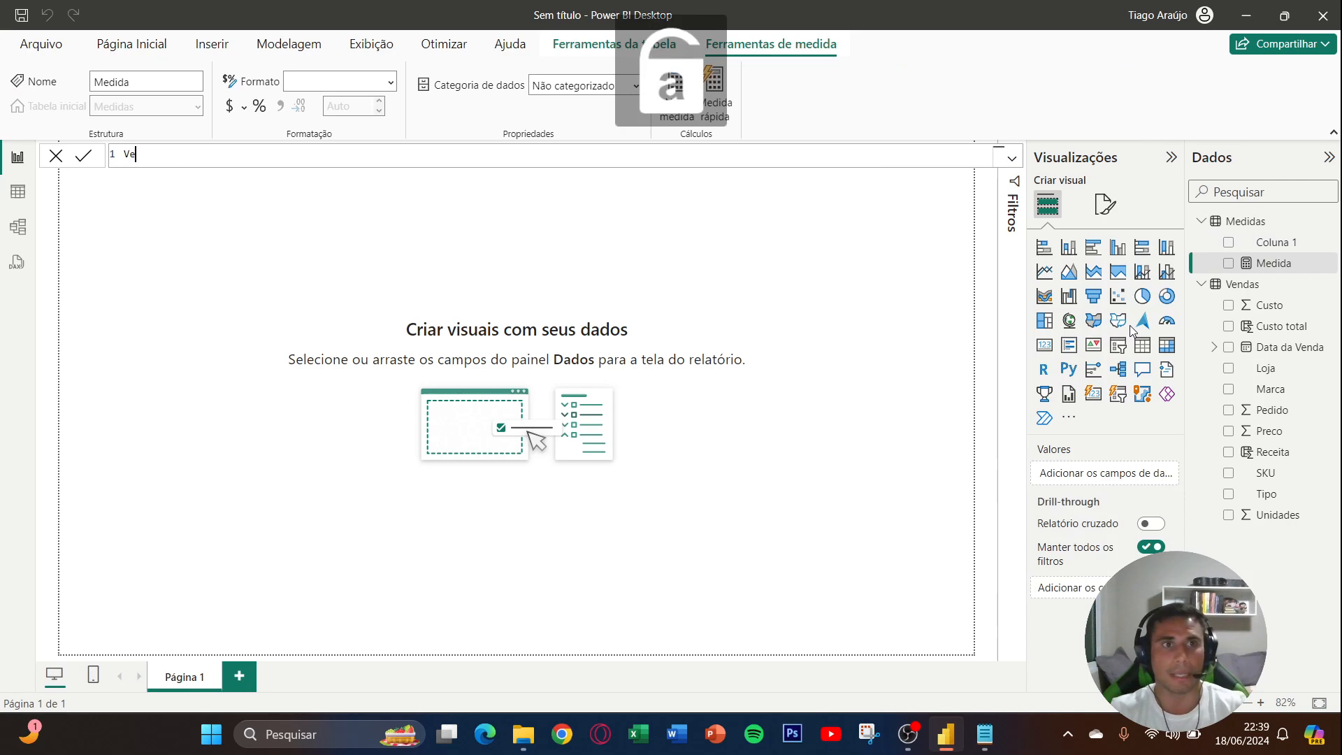
{"action": "type", "text": "nda = ca"}
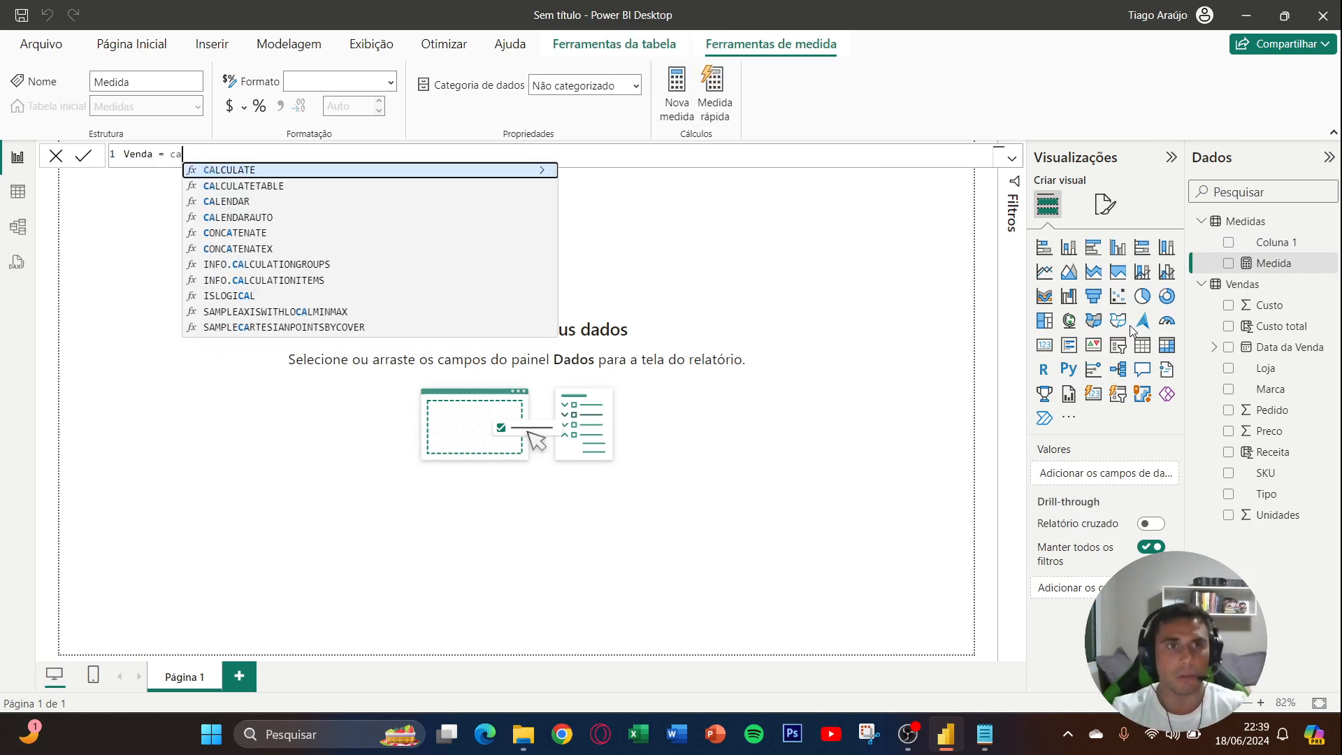
{"action": "key", "text": "Tab"}
{"action": "type", "text": "("}
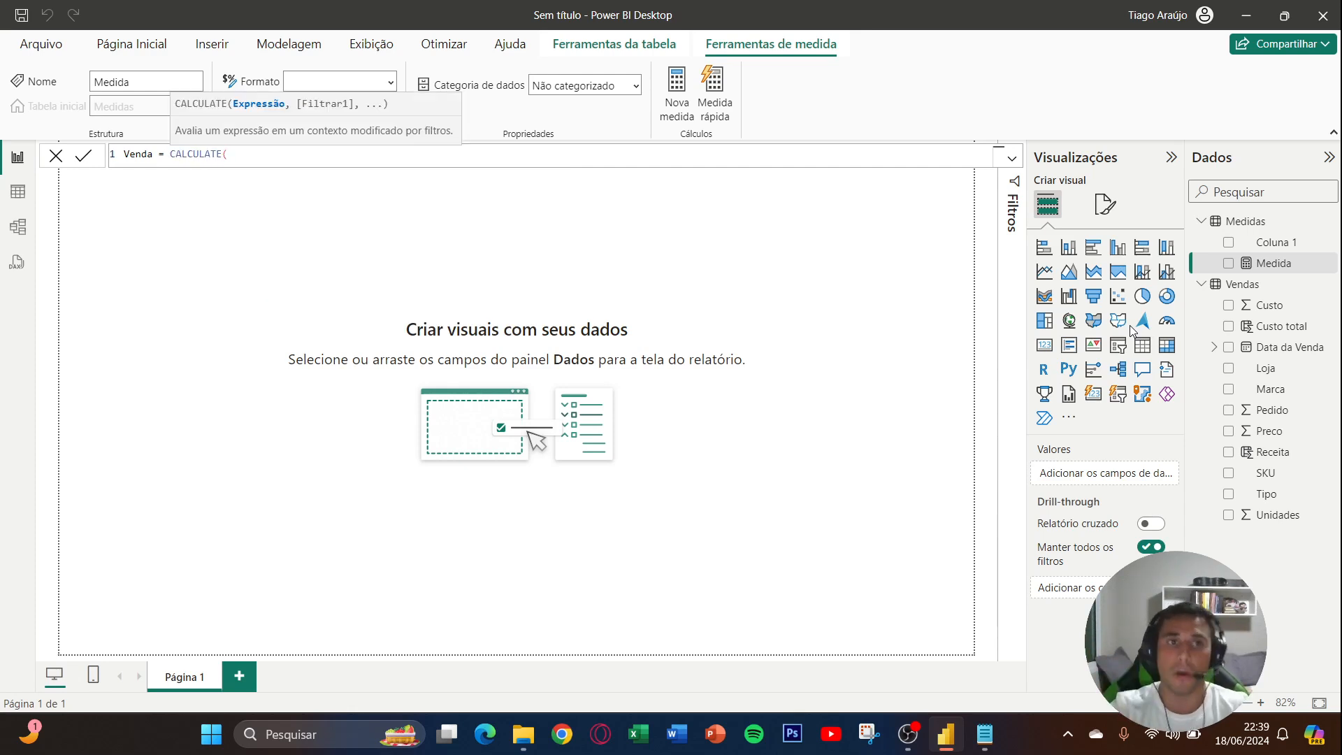
{"action": "type", "text": "sum"}
{"action": "key", "text": "Tab"}
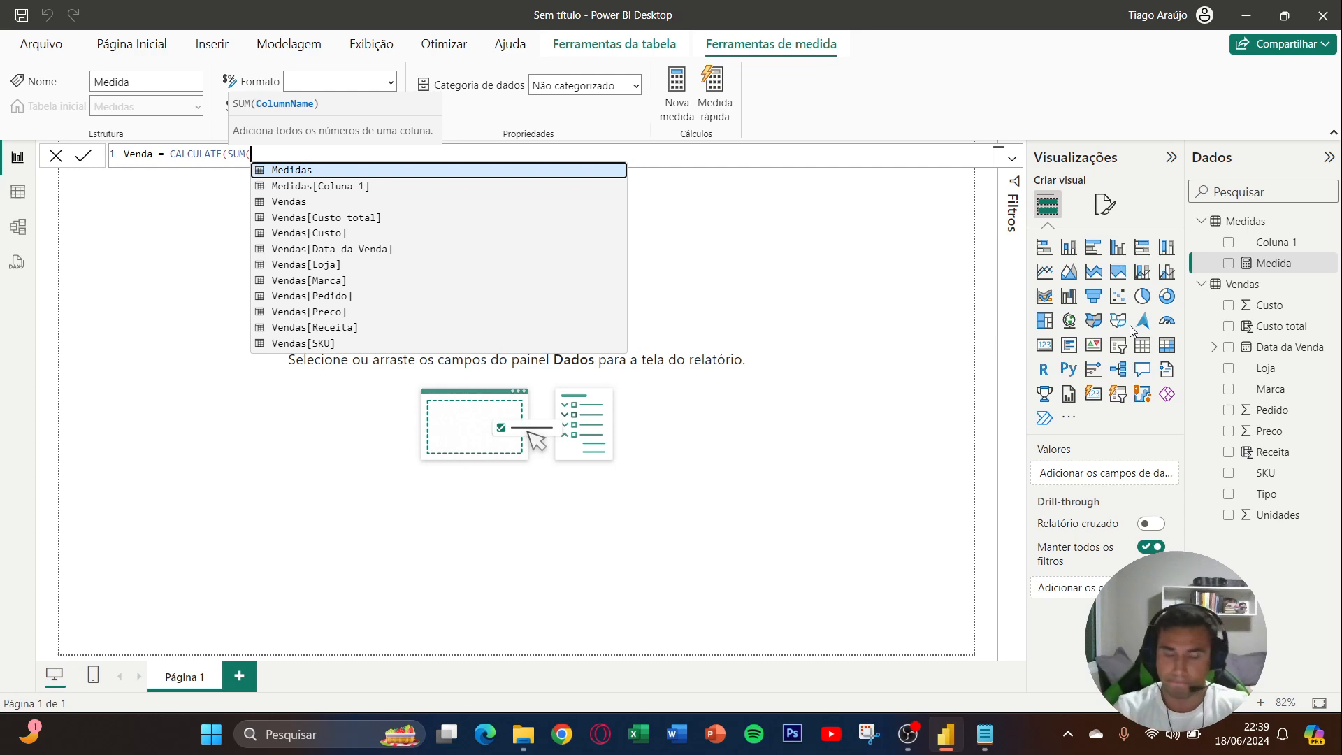
{"action": "type", "text": "recei"}
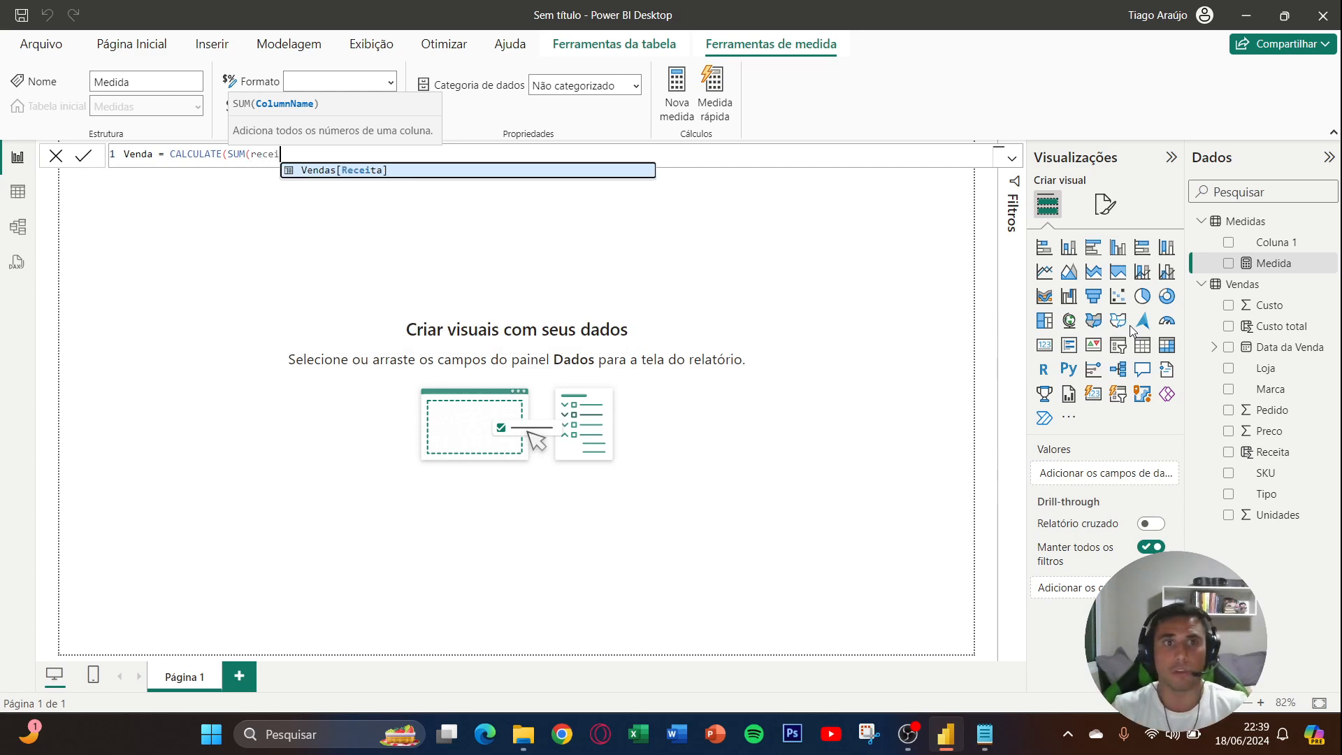
{"action": "key", "text": "Tab"}
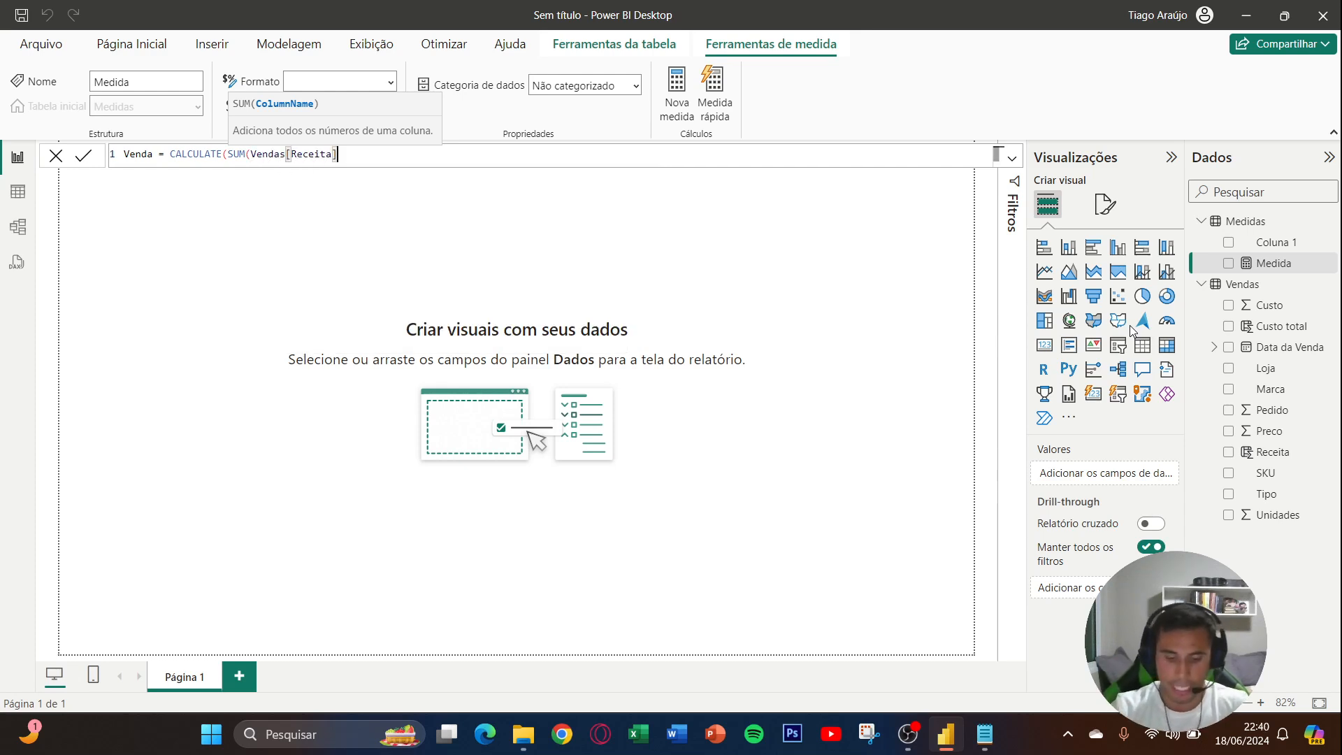
{"action": "type", "text": ")"}
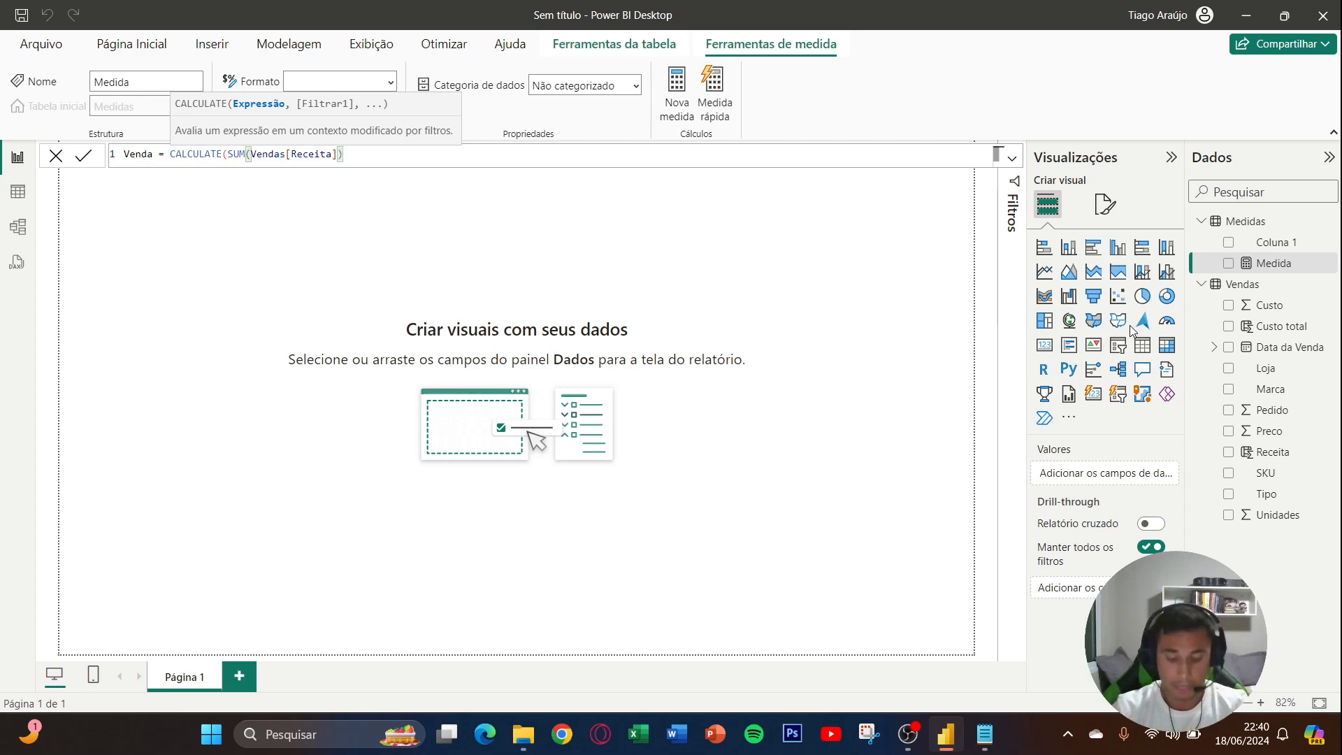
- Complete the Venda measure's CALCULATE formula with the filter Vendas[Tipo]="Venda" and commit it
{"action": "type", "text": ","}
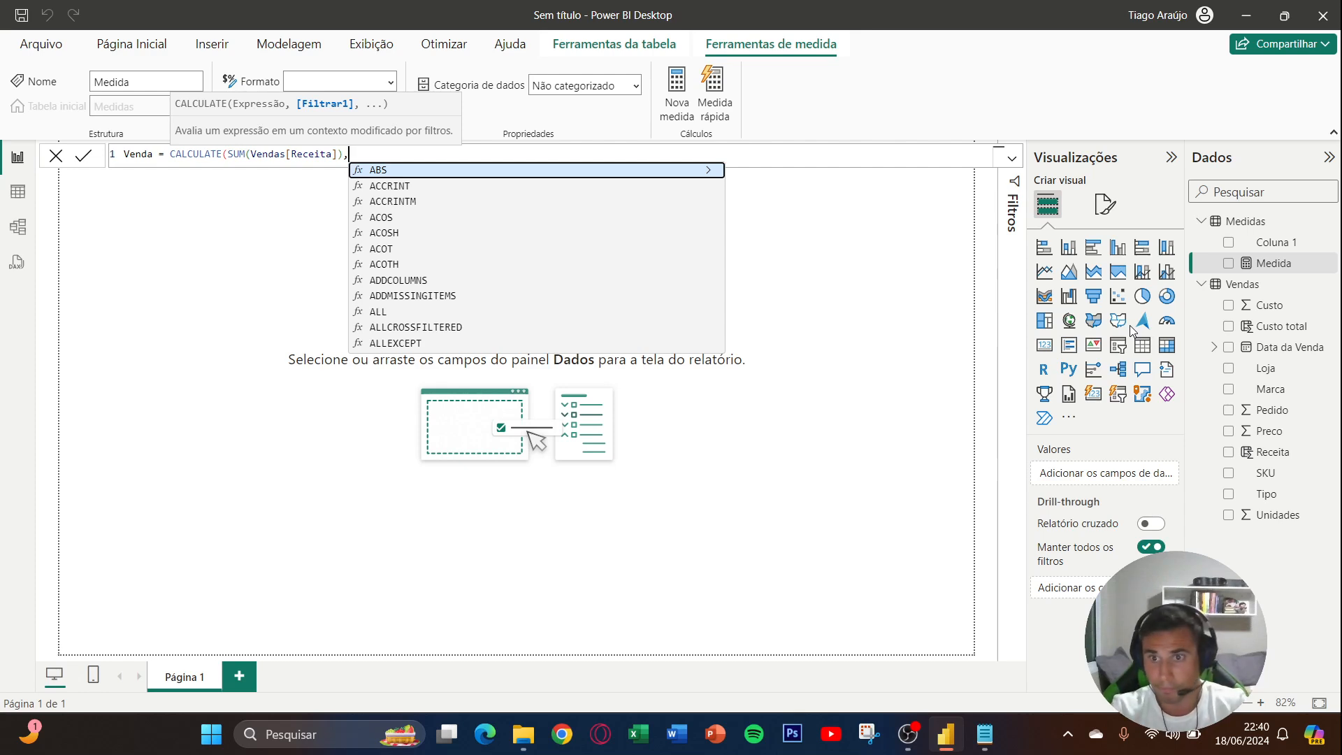
{"action": "type", "text": "Vendas[Tipo]"}
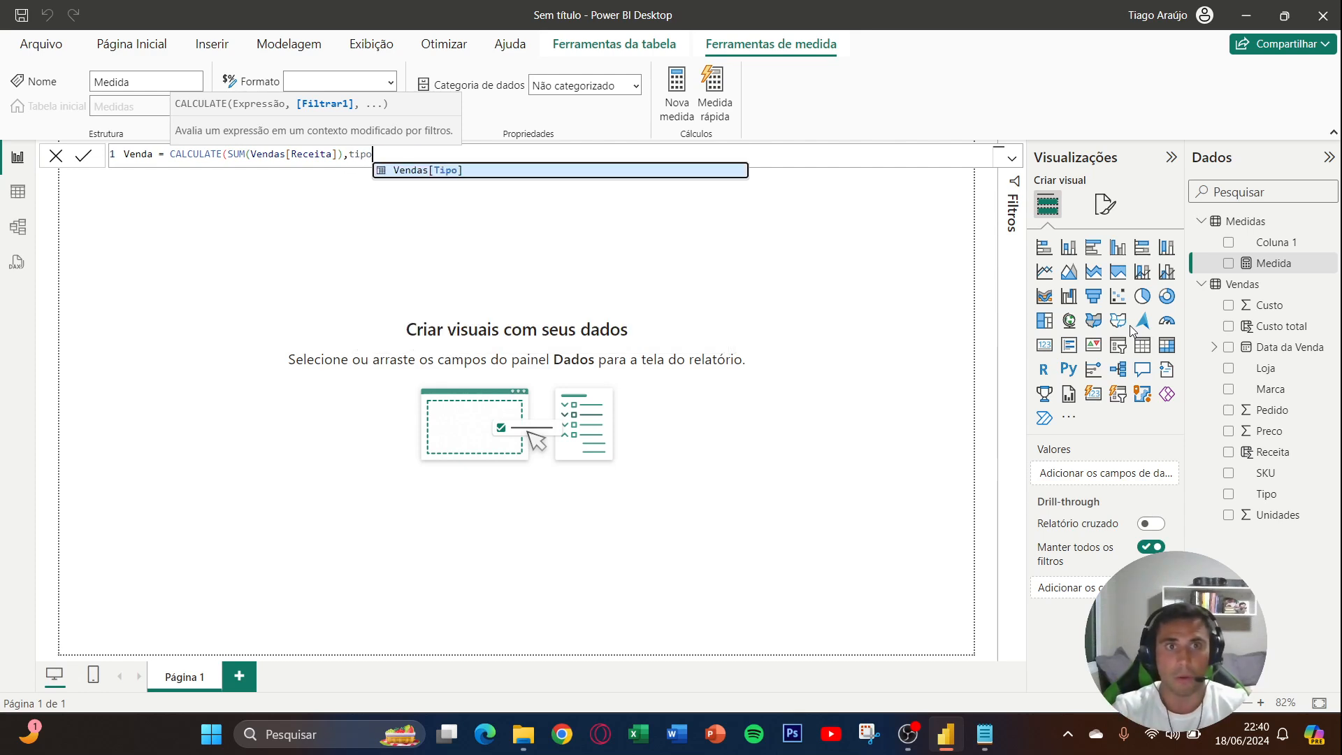
{"action": "key", "text": "Tab"}
{"action": "type", "text": "="}
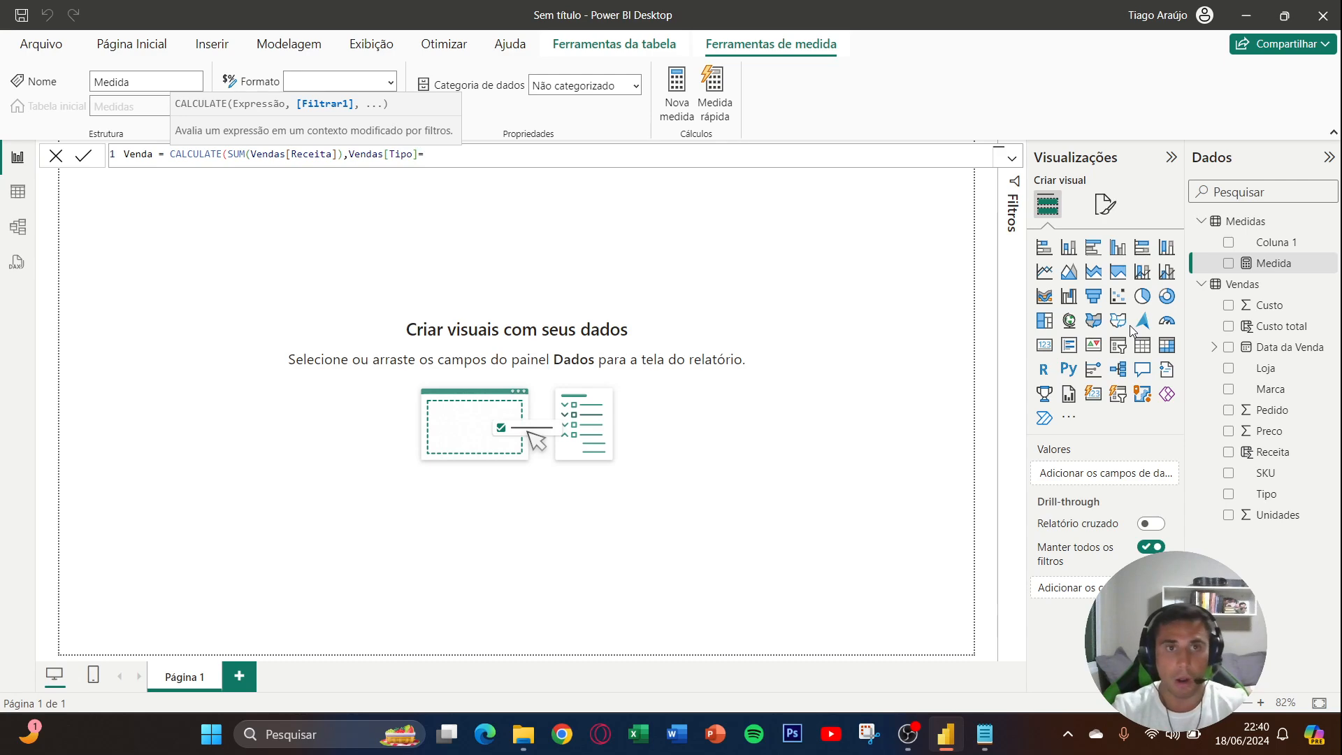
{"action": "type", "text": "\"venda"}
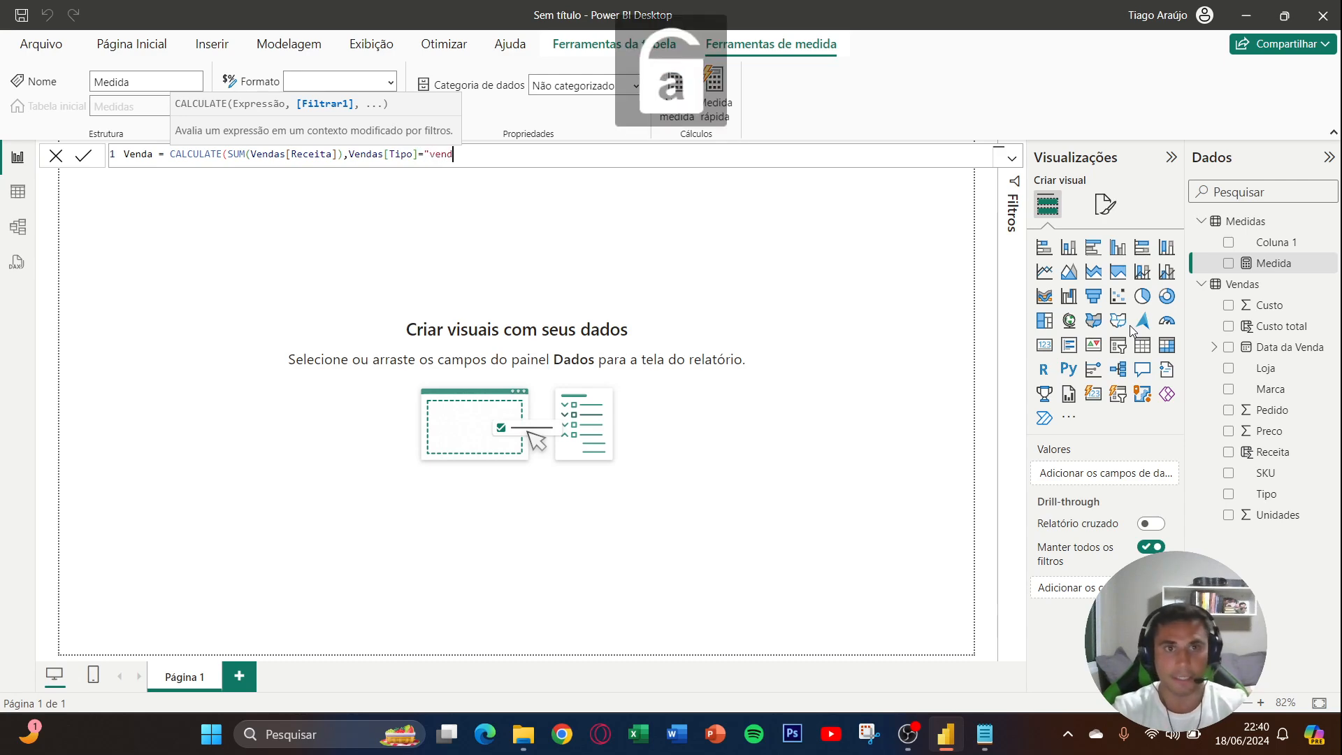
{"action": "key", "text": "Left"}
{"action": "key", "text": "Left"}
{"action": "key", "text": "Left"}
{"action": "key", "text": "Left"}
{"action": "key", "text": "BackSpace"}
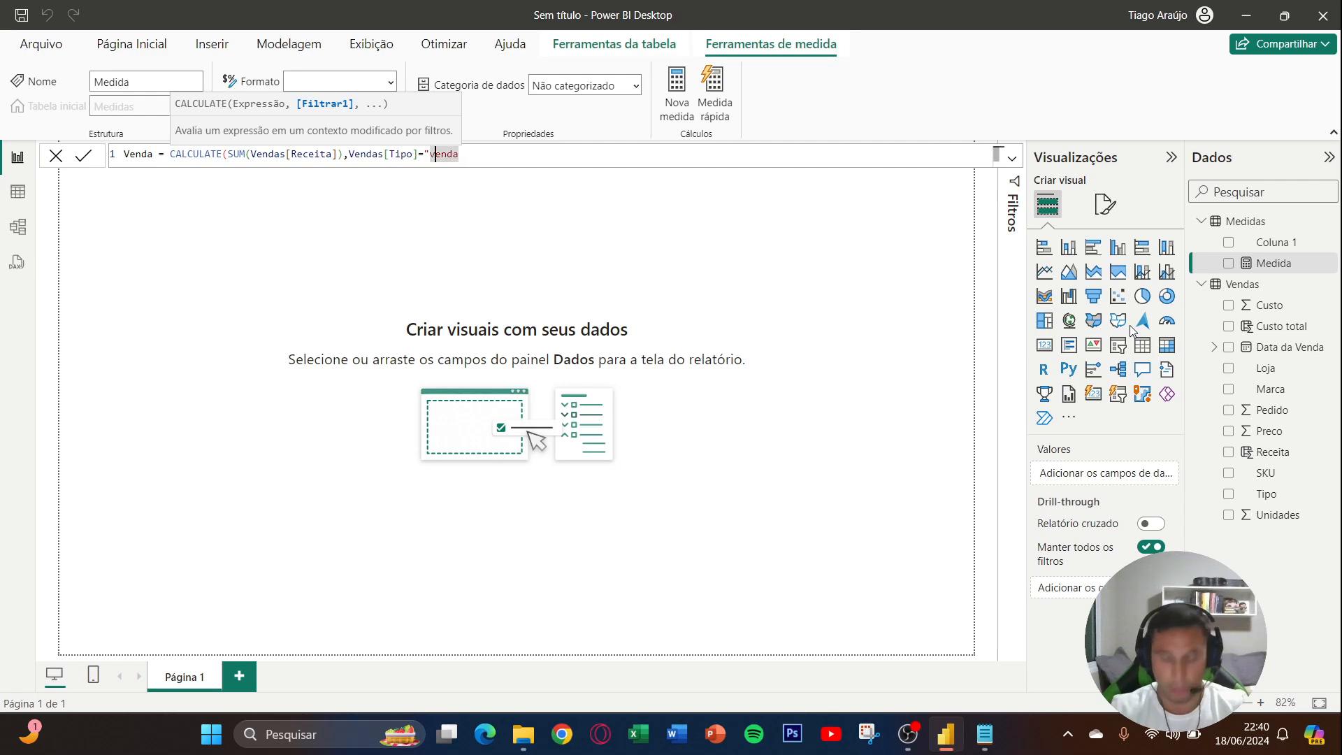
{"action": "key", "text": "Caps_Lock"}
{"action": "type", "text": "V"}
{"action": "key", "text": "Caps_Lock"}
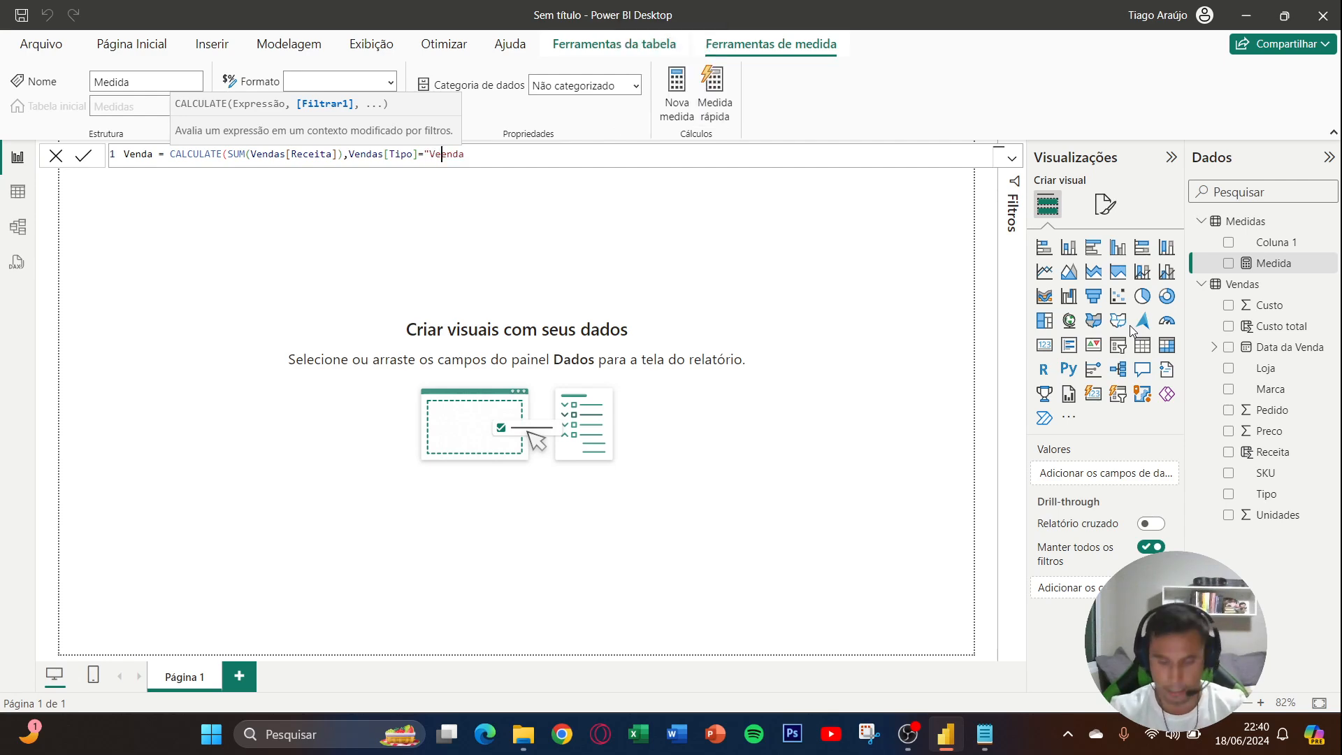
{"action": "key", "text": "Delete"}
{"action": "key", "text": "End"}
{"action": "type", "text": "\")"}
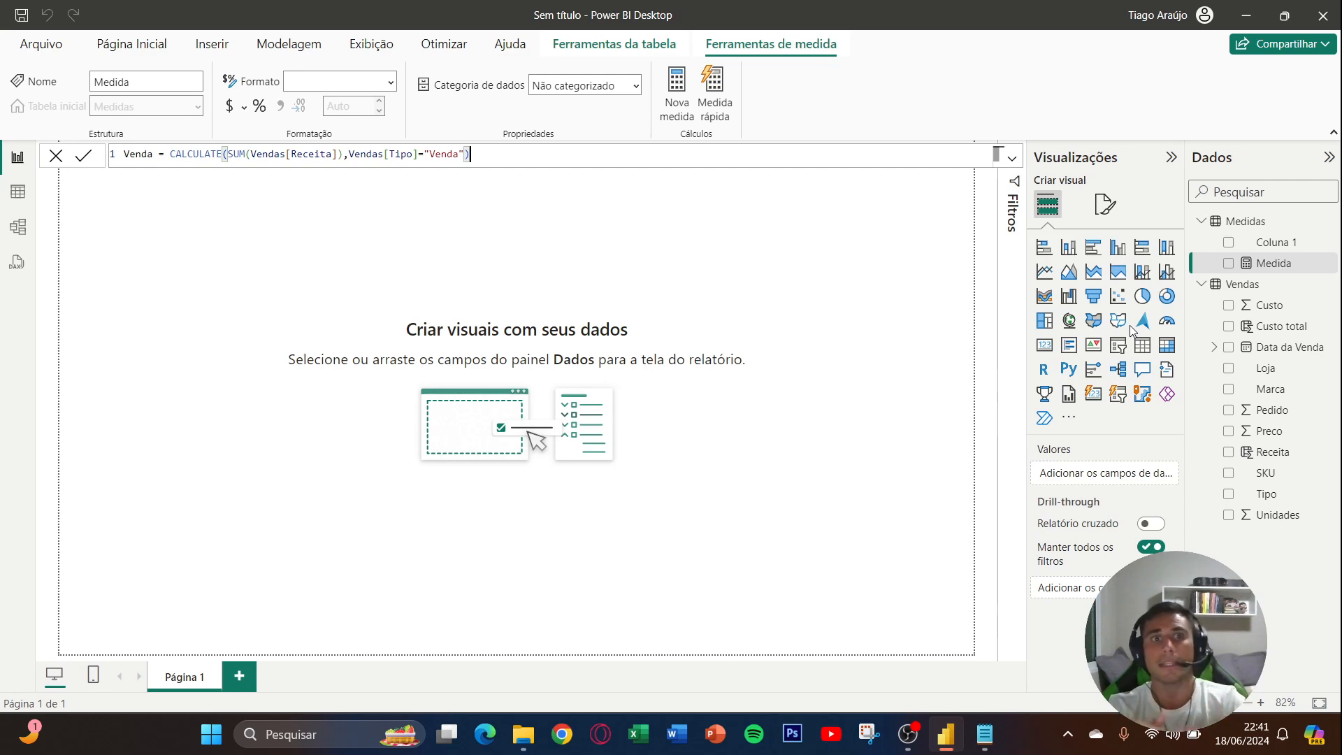
{"action": "key", "text": "Return"}
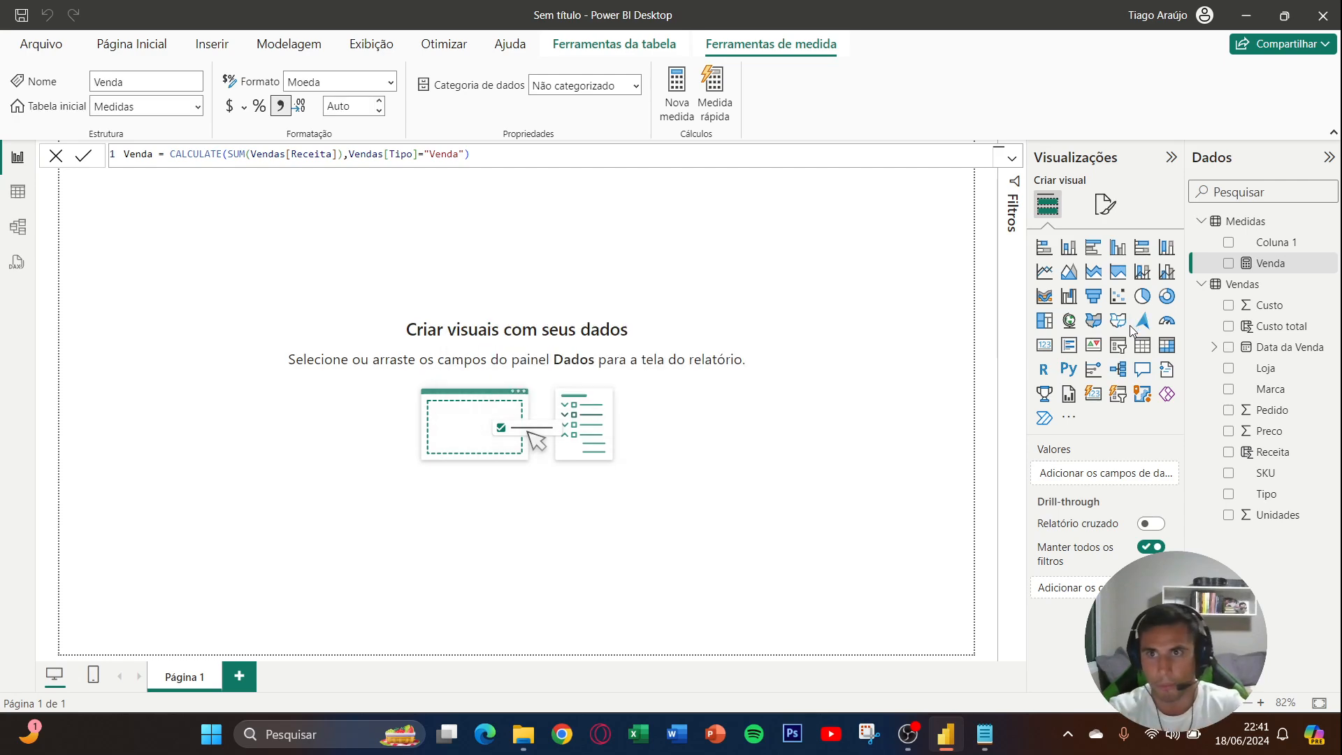
- Add a card visual to the report page showing the Venda measure
{"action": "left_click", "coordinate": [1044, 345]}
{"action": "left_click_drag", "start_coordinate": [173, 284], "coordinate": [221, 292]}
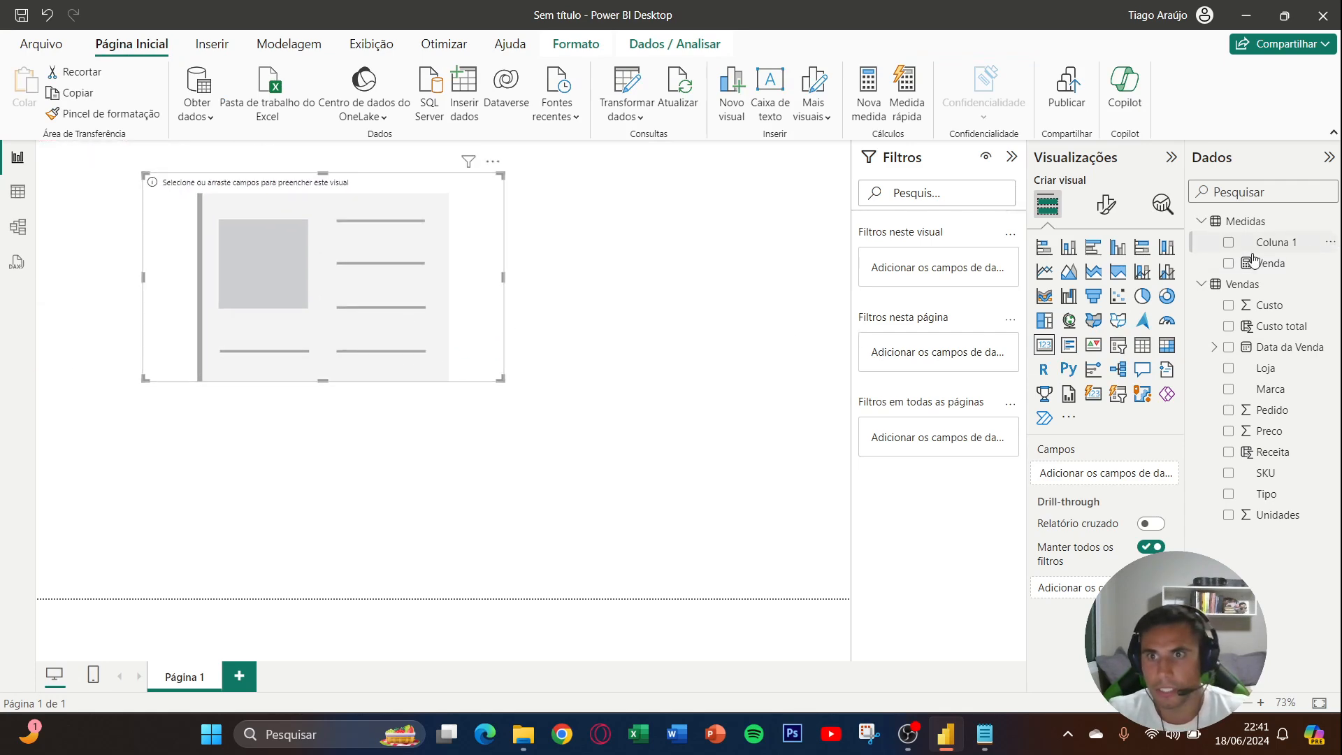
{"action": "left_click", "coordinate": [1229, 263]}
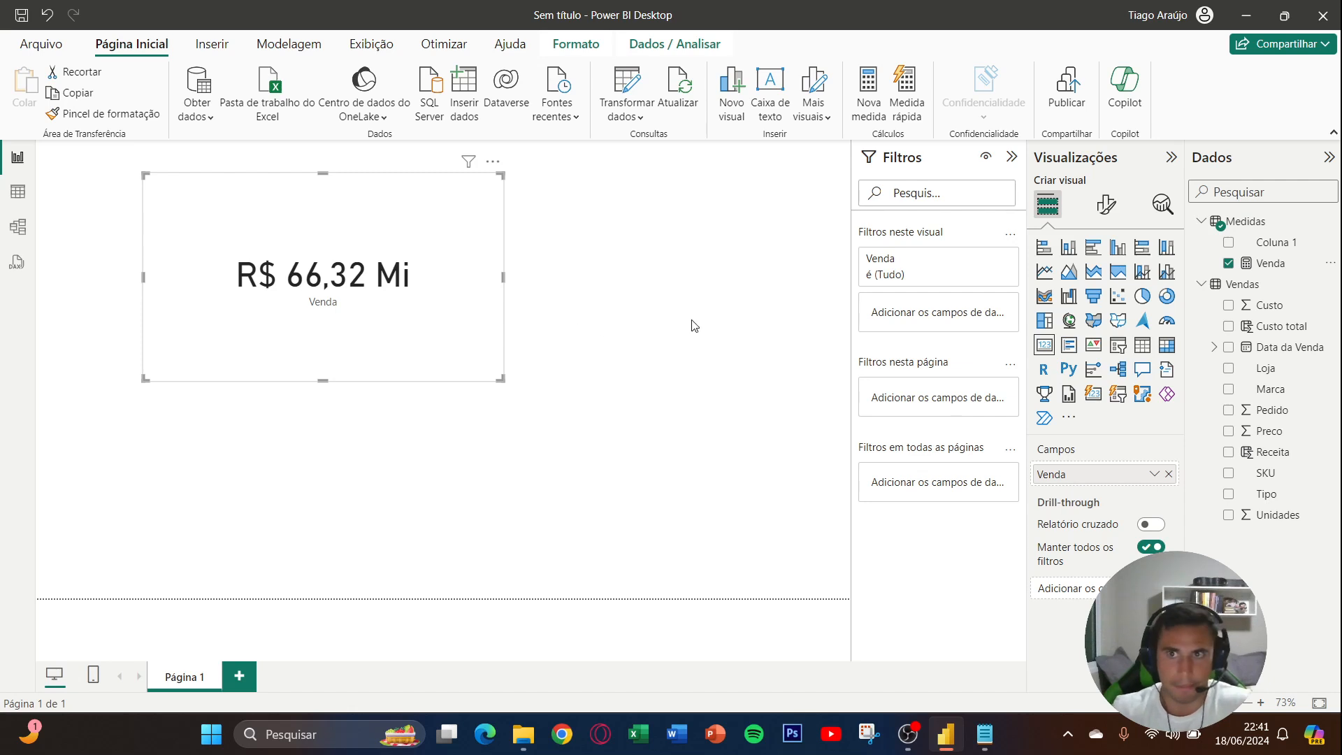
- Delete Coluna 1 from the Medidas table in the model and deselect the card visual
{"action": "left_click", "coordinate": [1328, 244]}
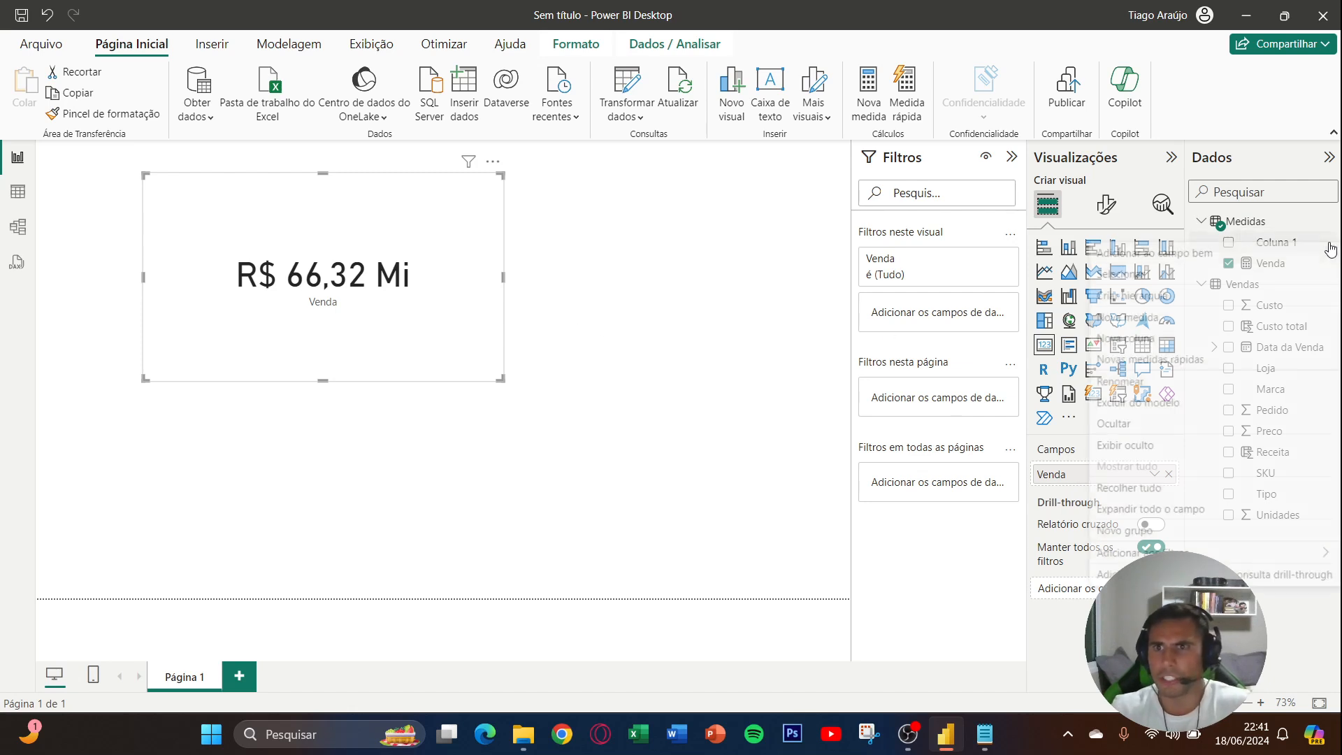
{"action": "left_click", "coordinate": [1197, 405]}
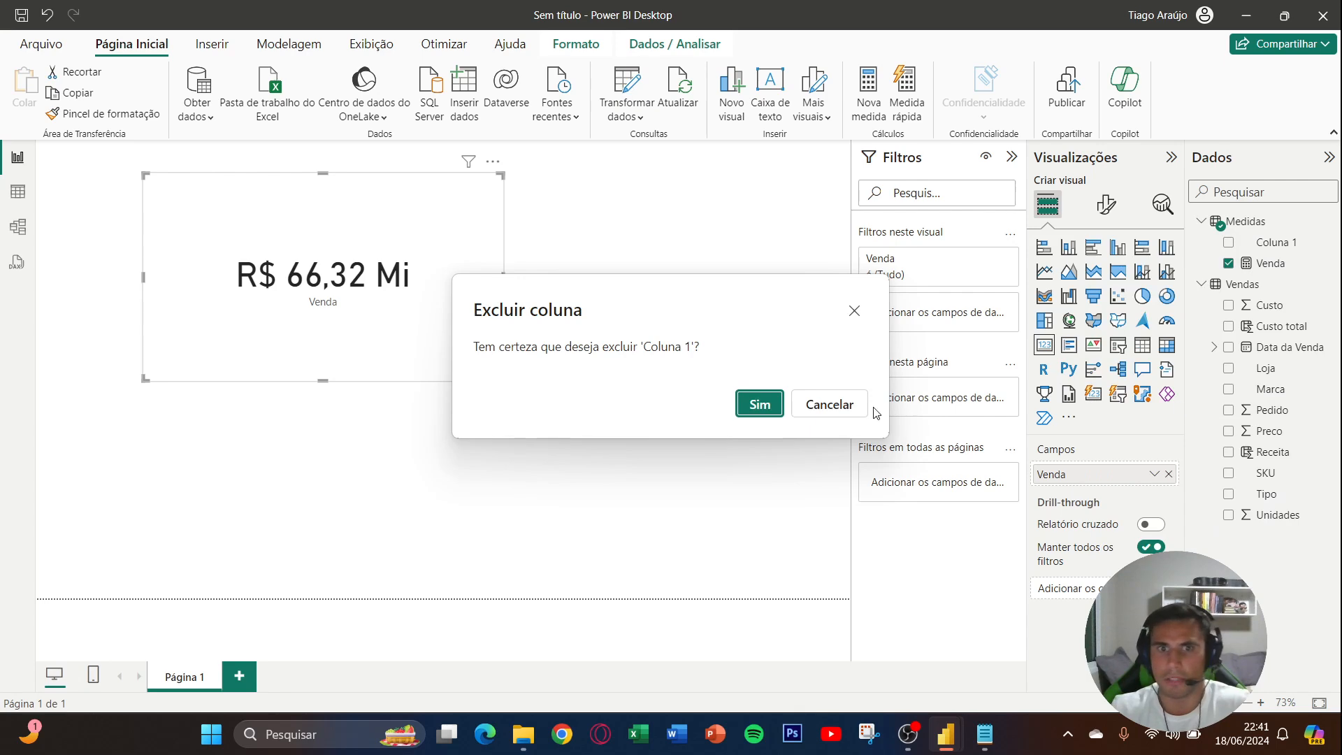
{"action": "left_click", "coordinate": [769, 406]}
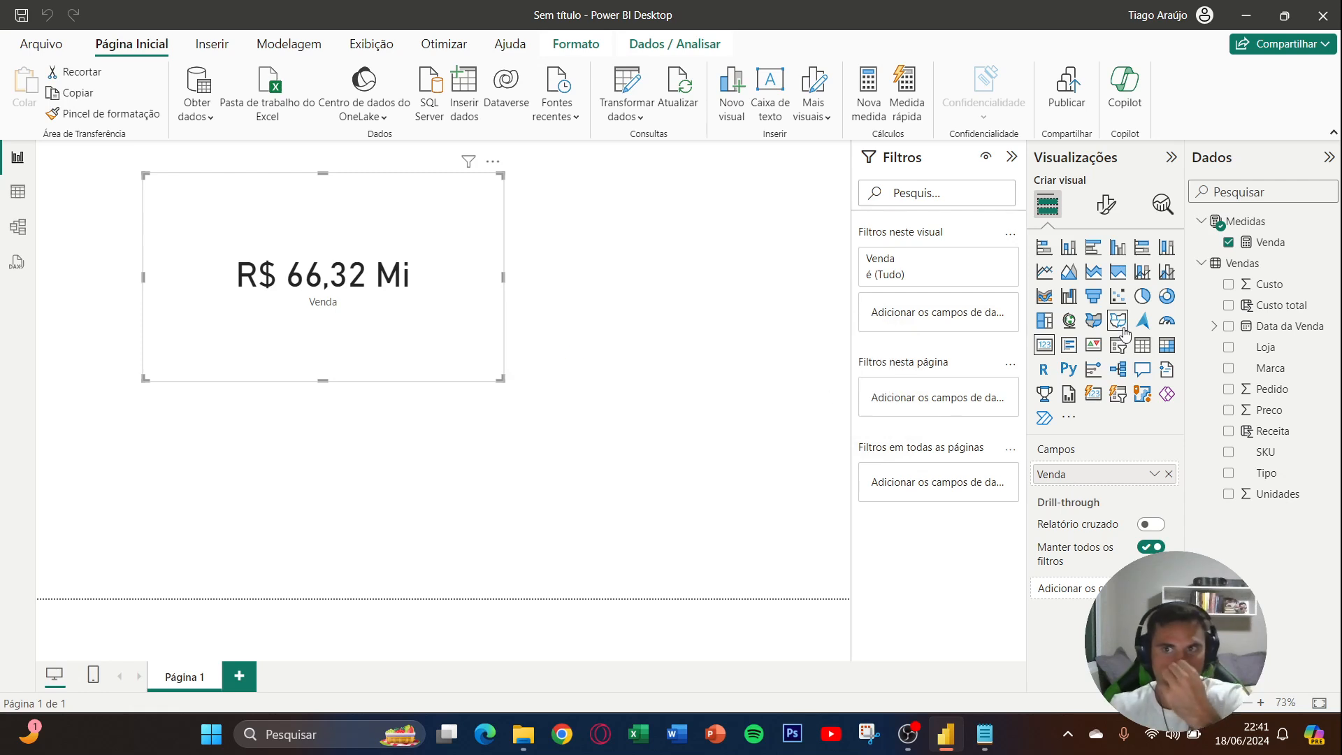
{"action": "left_click", "coordinate": [843, 279]}
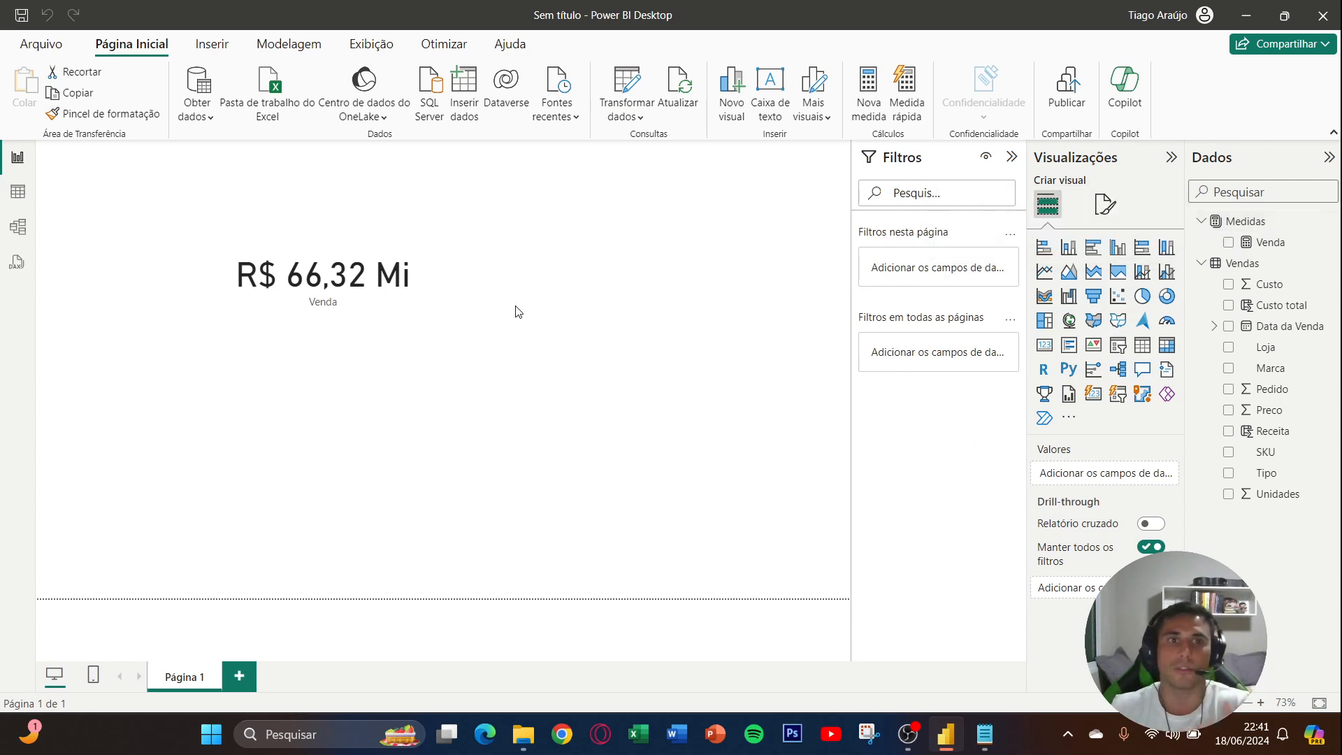
- Shrink the Venda card and place it in the page's upper-left corner, collapsing the filters pane
{"action": "left_click", "coordinate": [370, 281]}
{"action": "left_click_drag", "start_coordinate": [473, 370], "coordinate": [284, 265]}
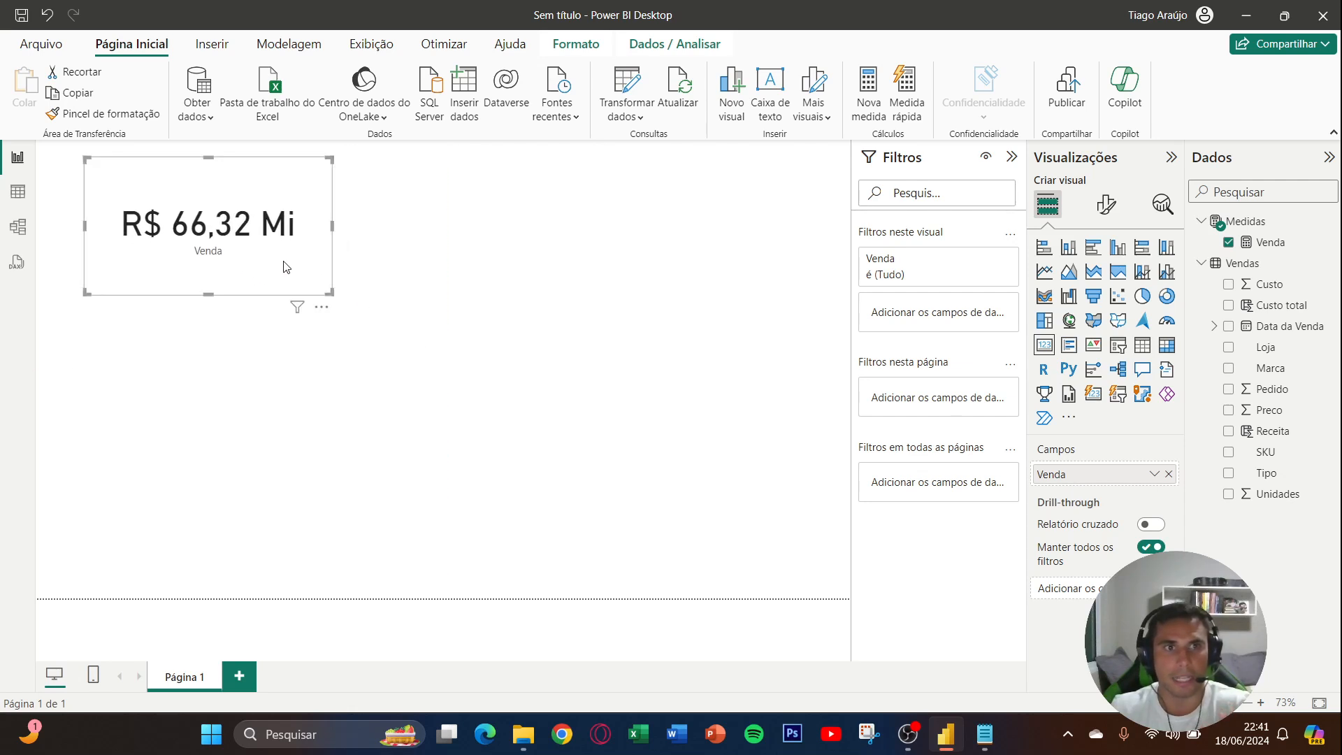
{"action": "left_click", "coordinate": [1011, 157]}
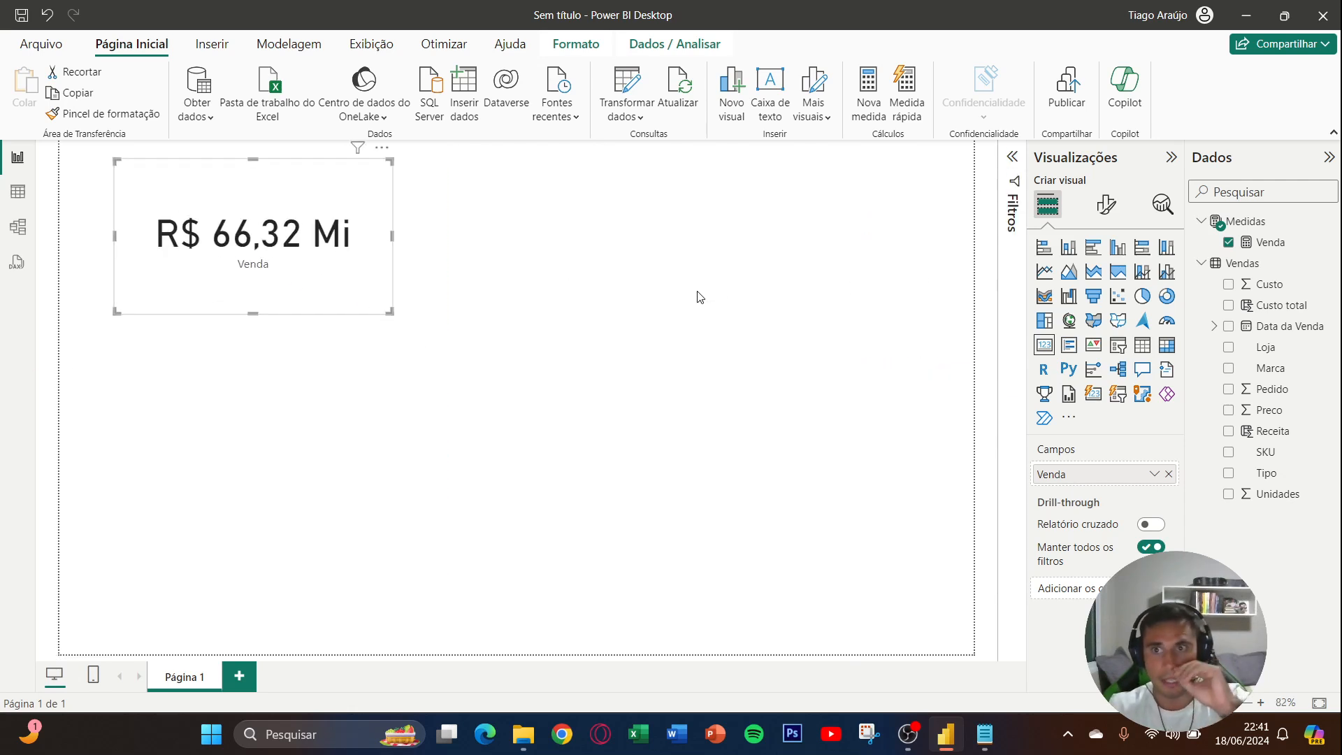
{"action": "left_click_drag", "start_coordinate": [365, 253], "coordinate": [350, 264]}
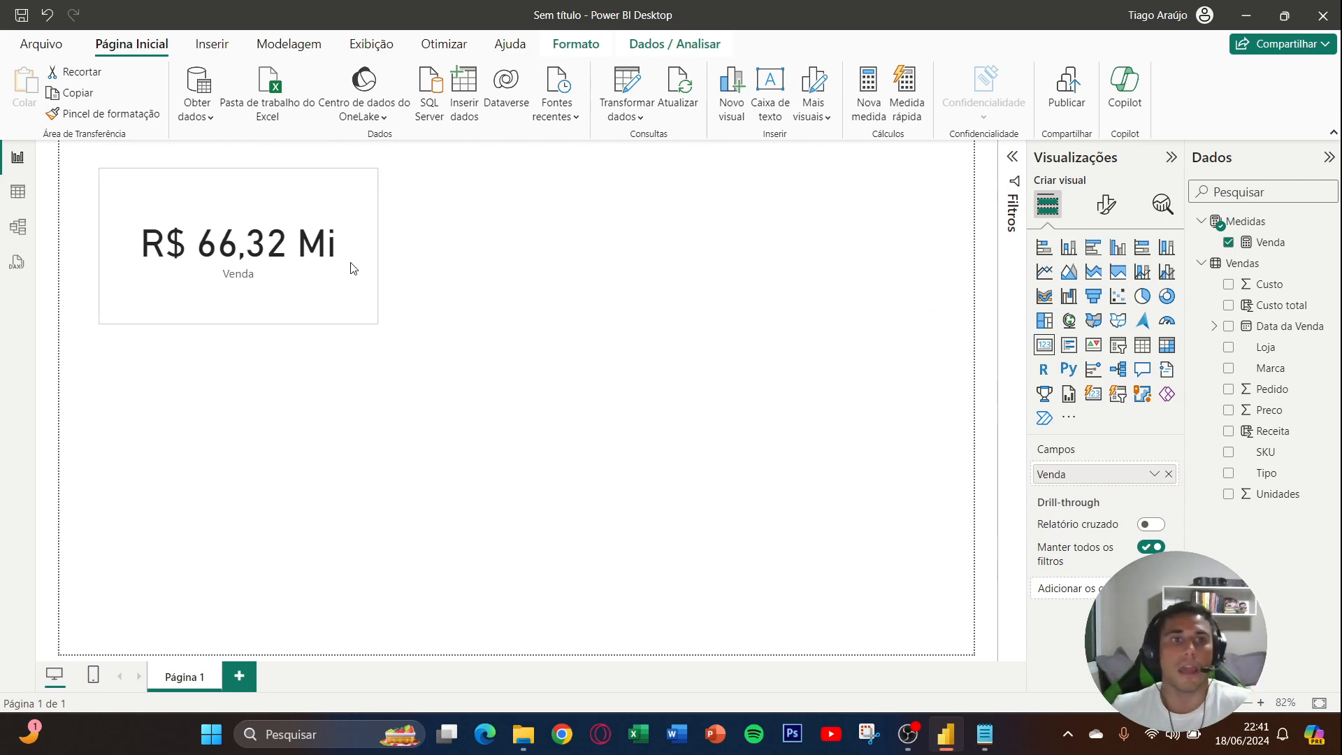
{"action": "left_click_drag", "start_coordinate": [375, 319], "coordinate": [311, 288]}
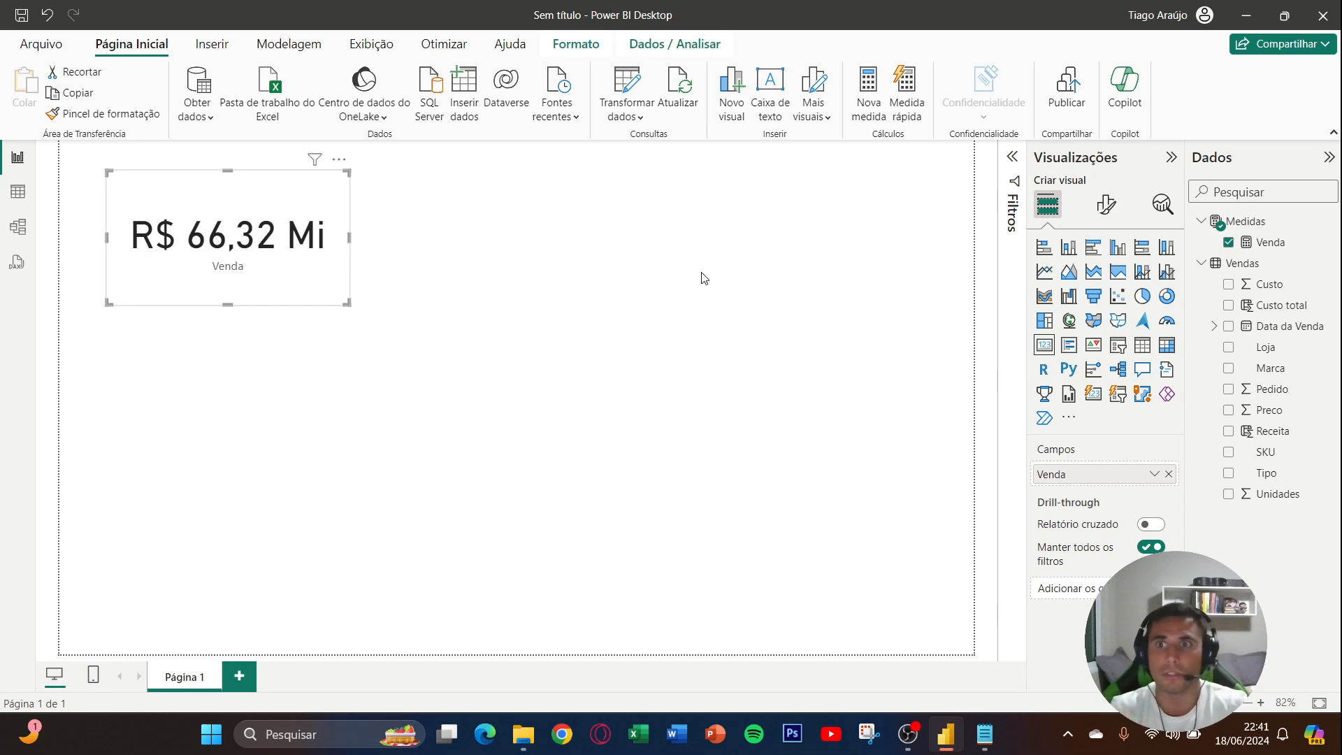
- Create a measure named Devolução in the Medidas table, starting its formula with CALCULATE(SUM(Vendas[Receita])
{"action": "right_click", "coordinate": [1264, 245]}
{"action": "left_click", "coordinate": [1141, 298]}
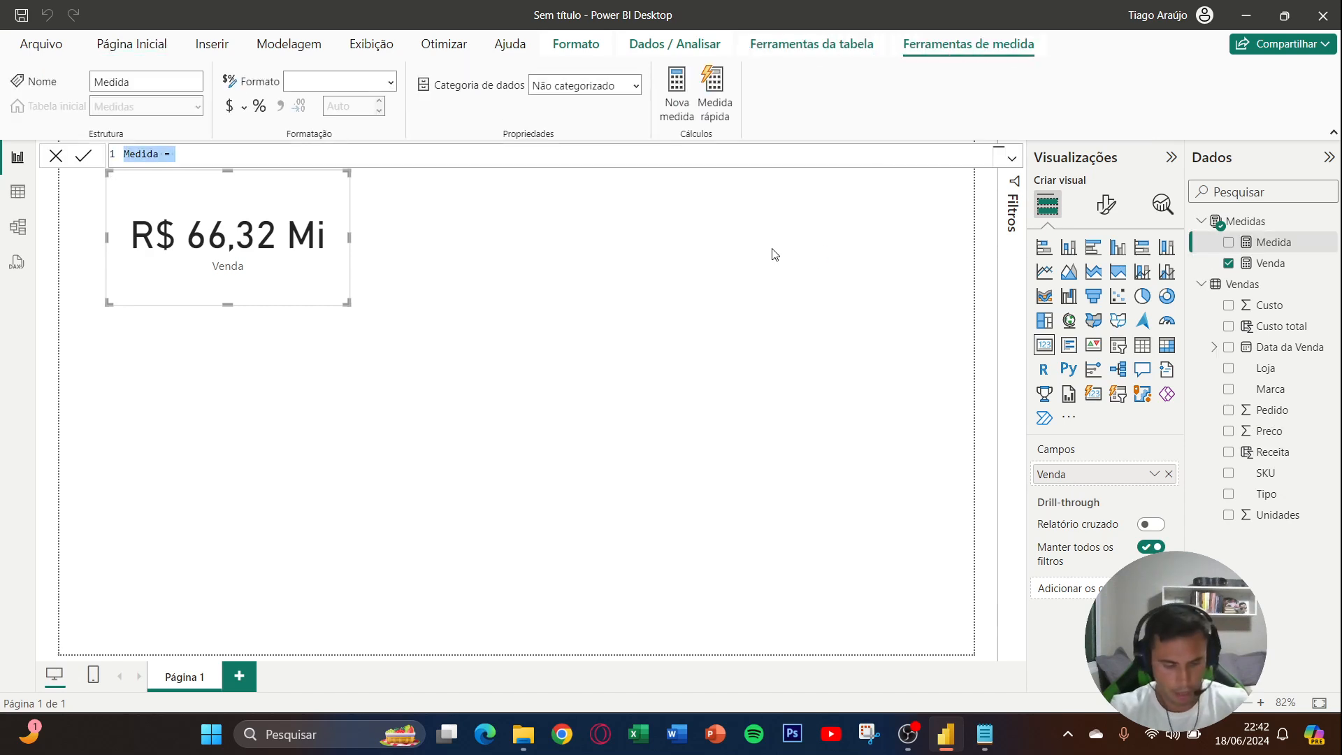
{"action": "type", "text": "Devoluc"}
{"action": "type", "text": "ão ="}
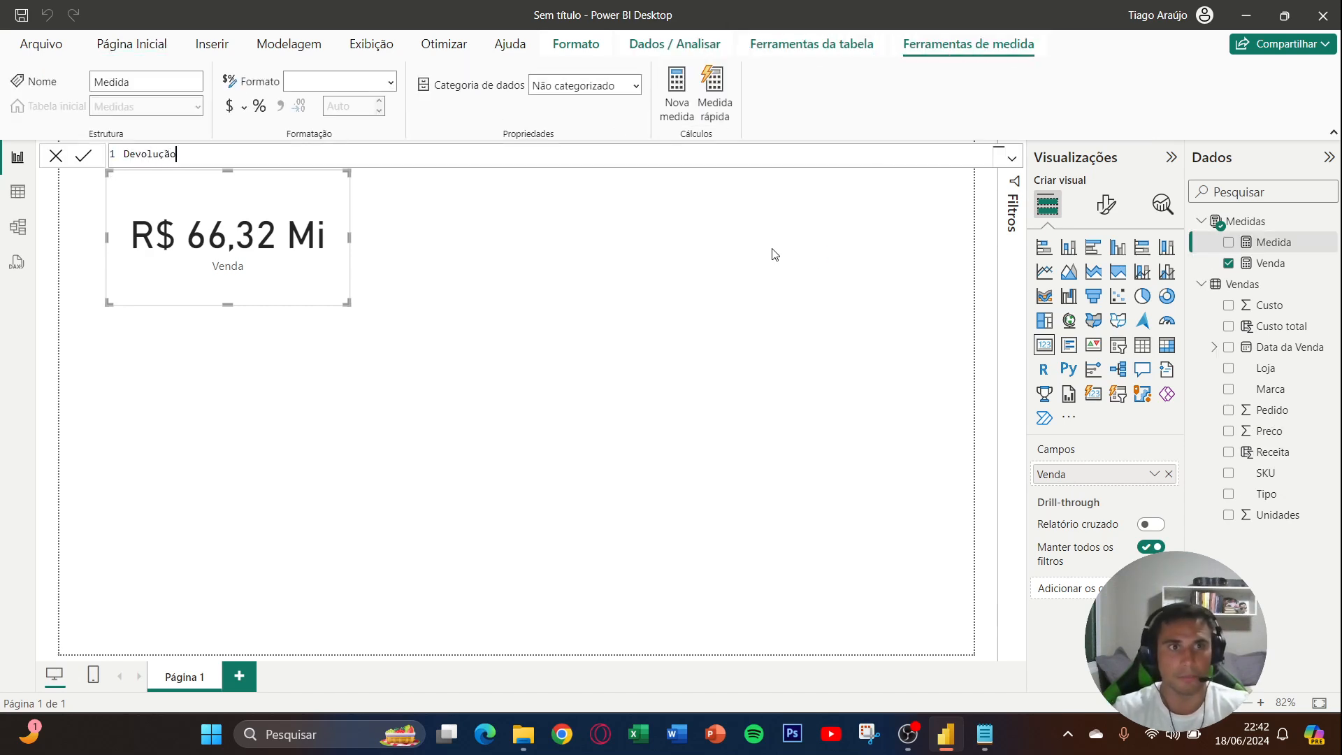
{"action": "type", "text": "CALCULATE("}
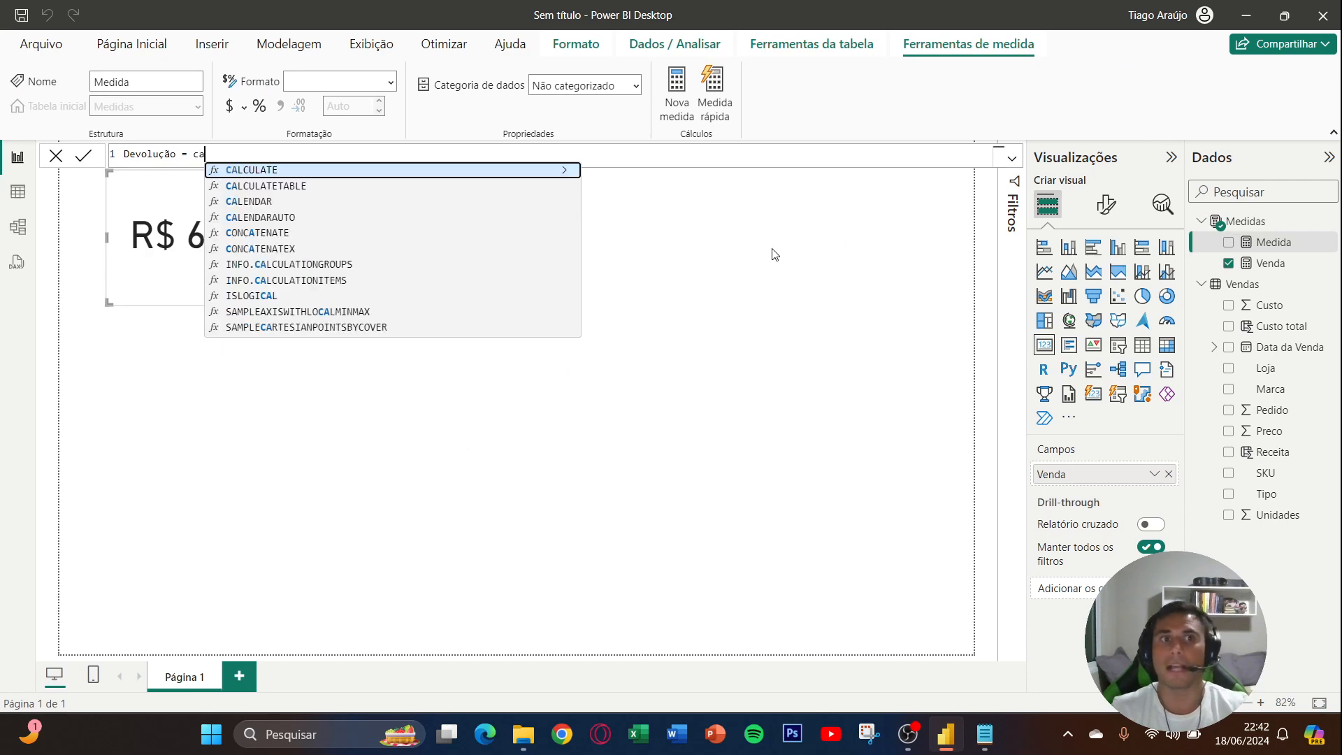
{"action": "type", "text": "SUM(rece"}
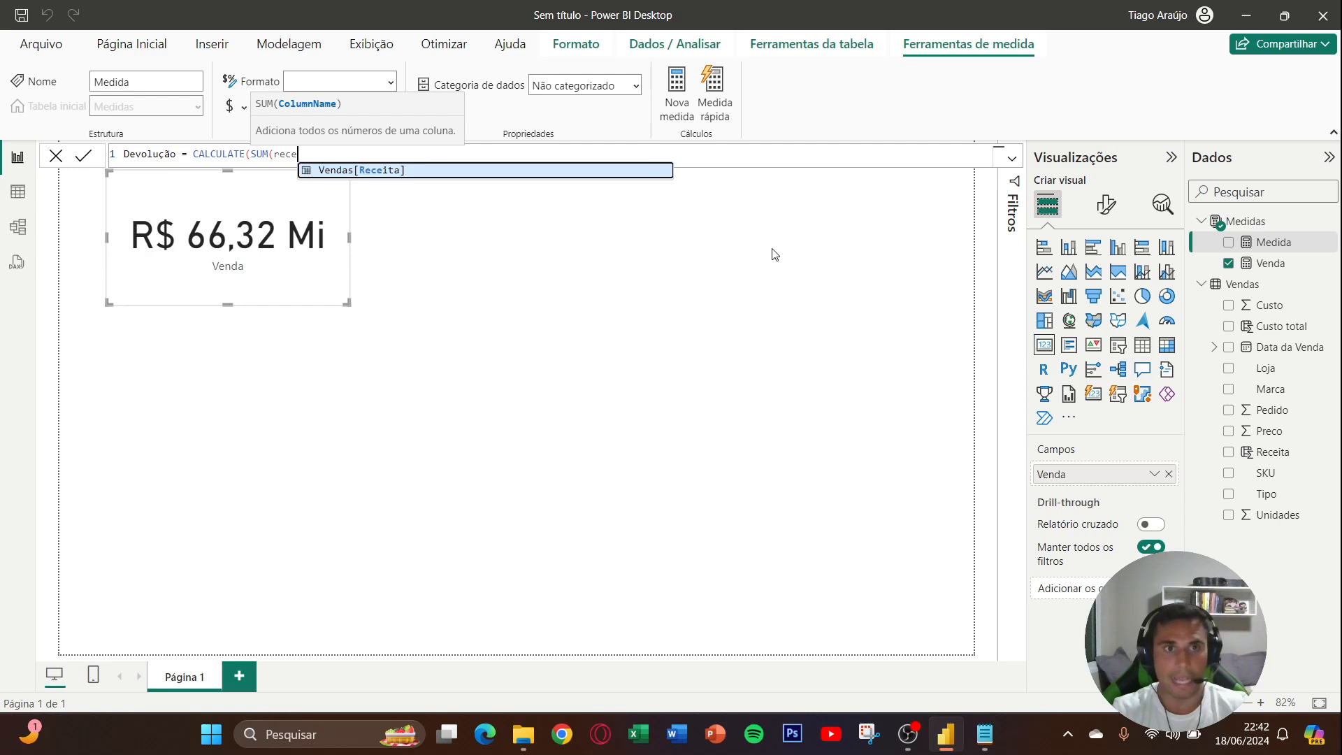
{"action": "key", "text": "Tab"}
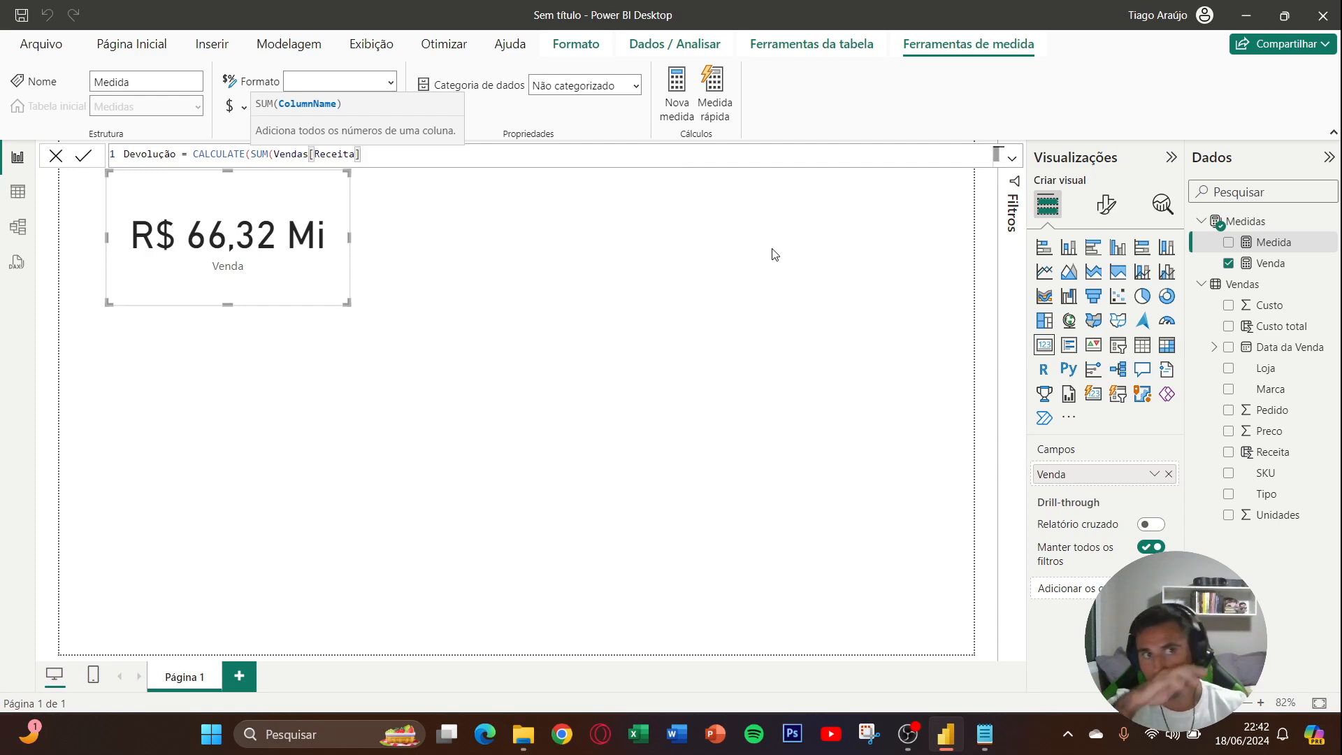
{"action": "type", "text": ")"}
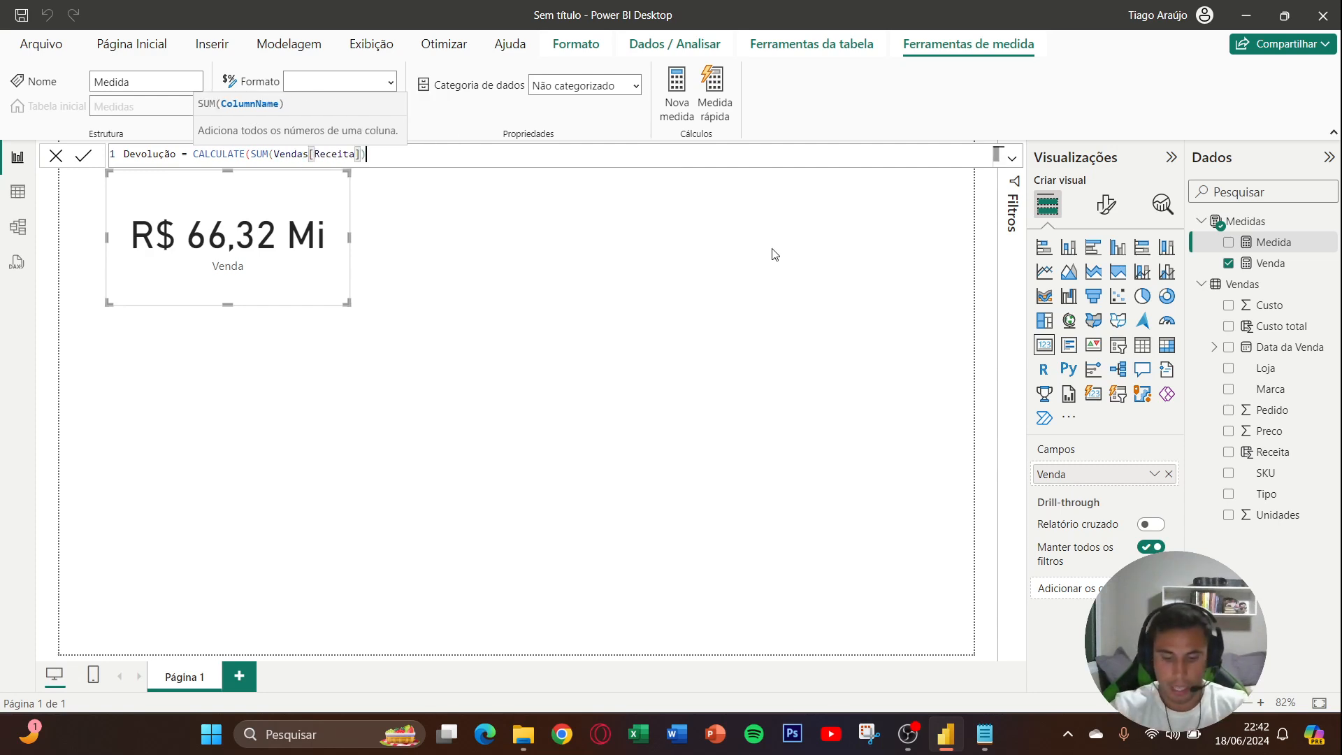
{"action": "type", "text": ",tipo"}
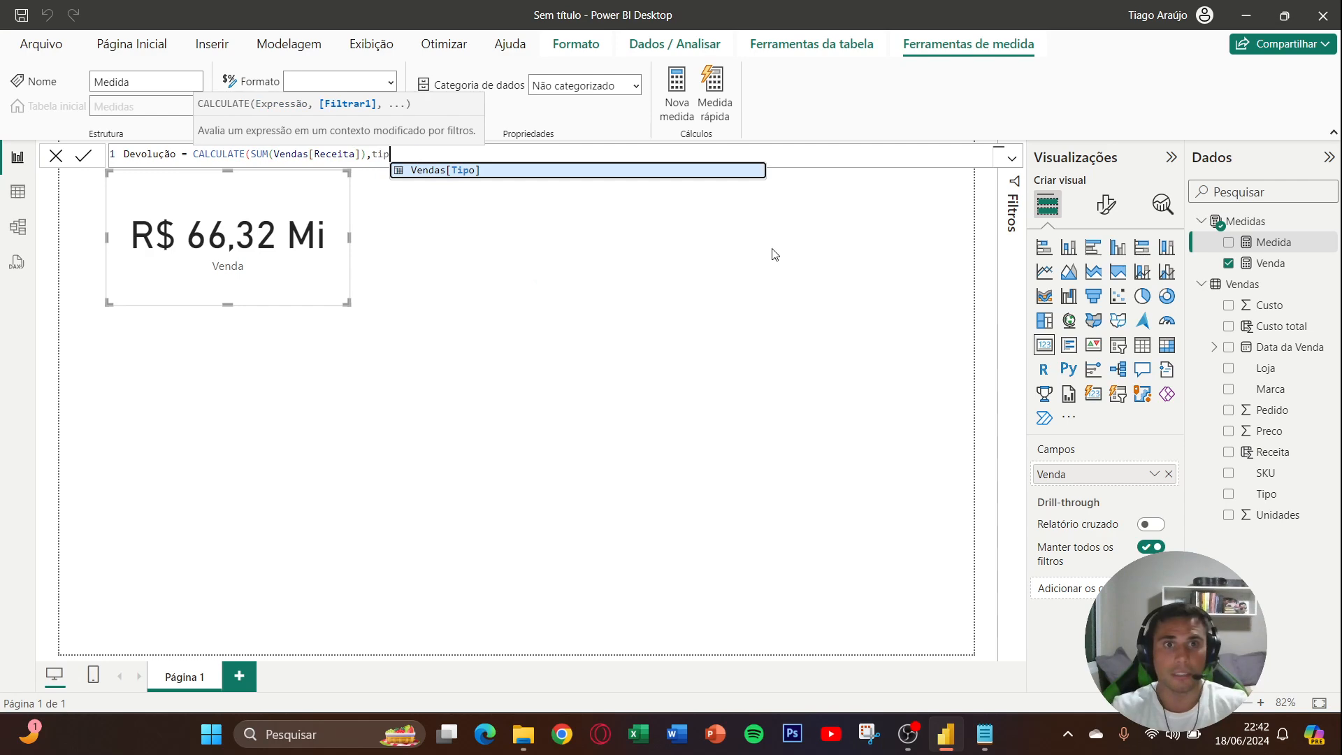
- Complete the Devolução measure's CALCULATE formula with the filter Vendas[Tipo]="Devolução" and commit it
{"action": "key", "text": "Tab"}
{"action": "type", "text": "=\""}
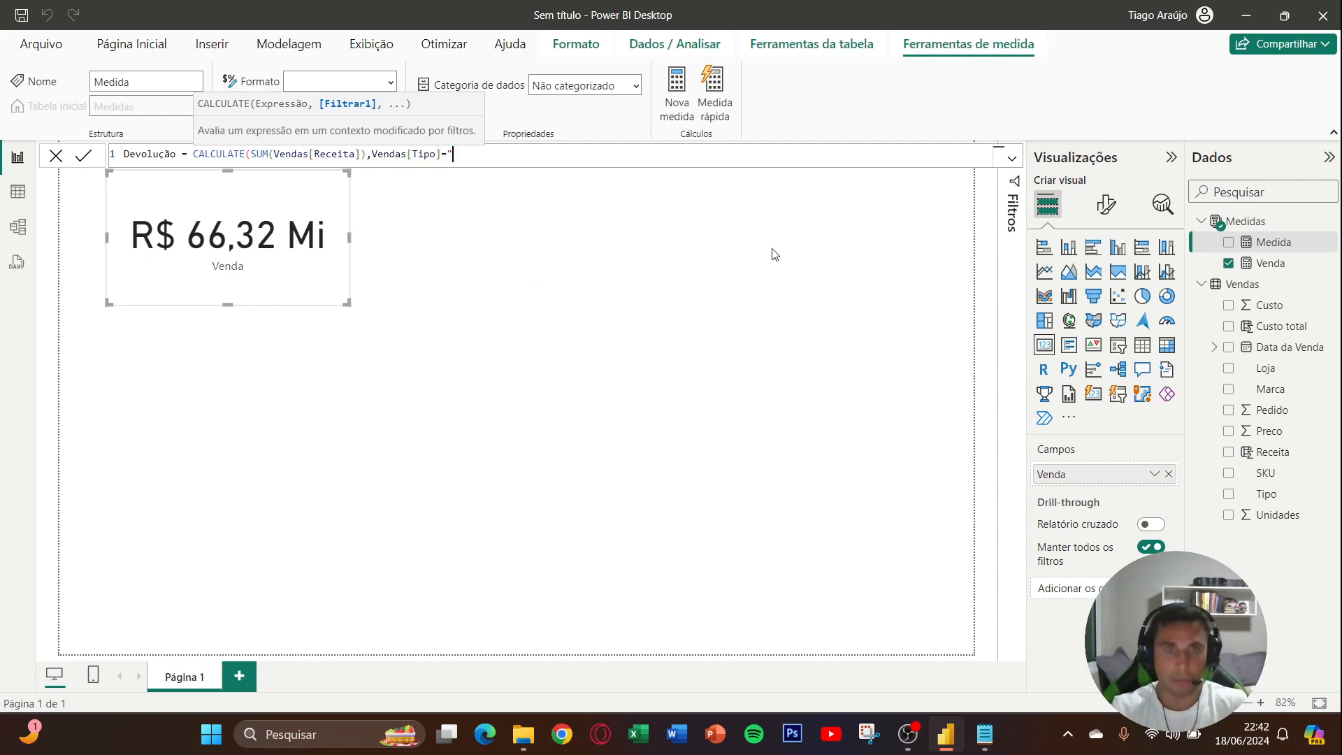
{"action": "type", "text": "Devolução"}
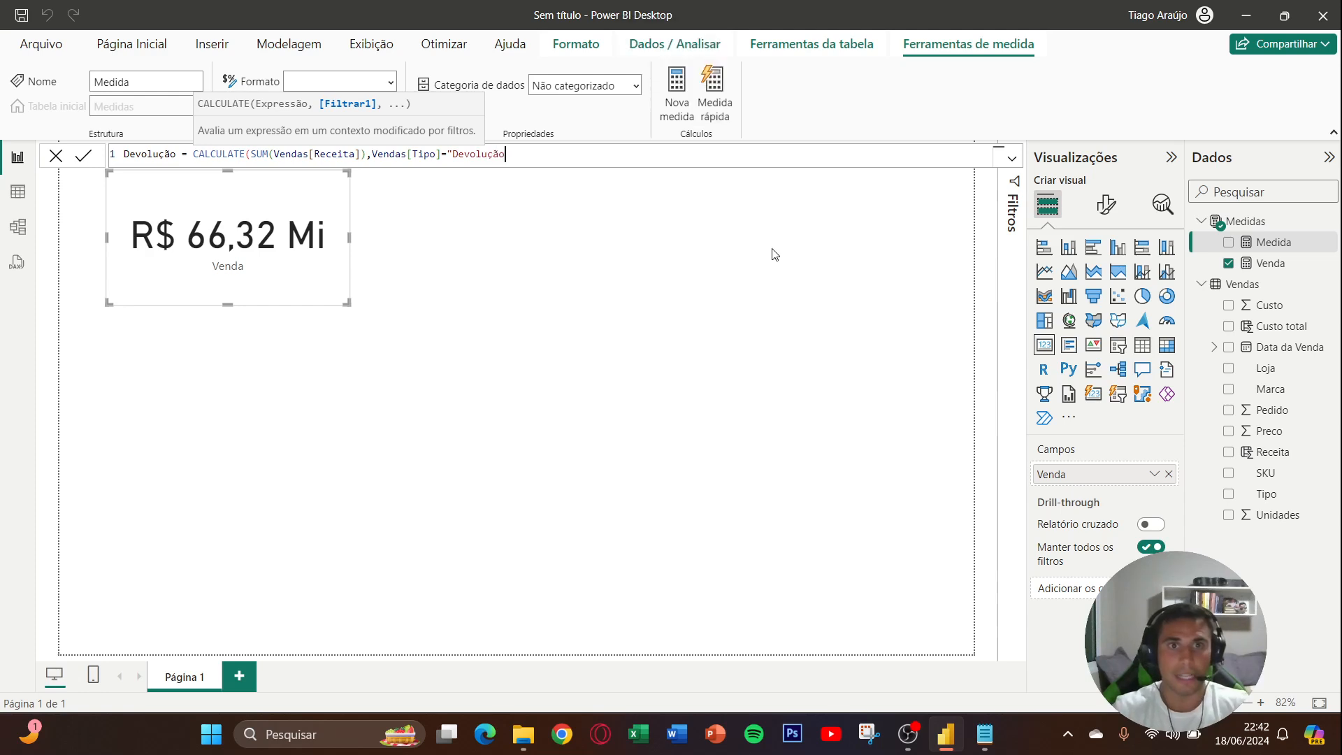
{"action": "type", "text": "\")"}
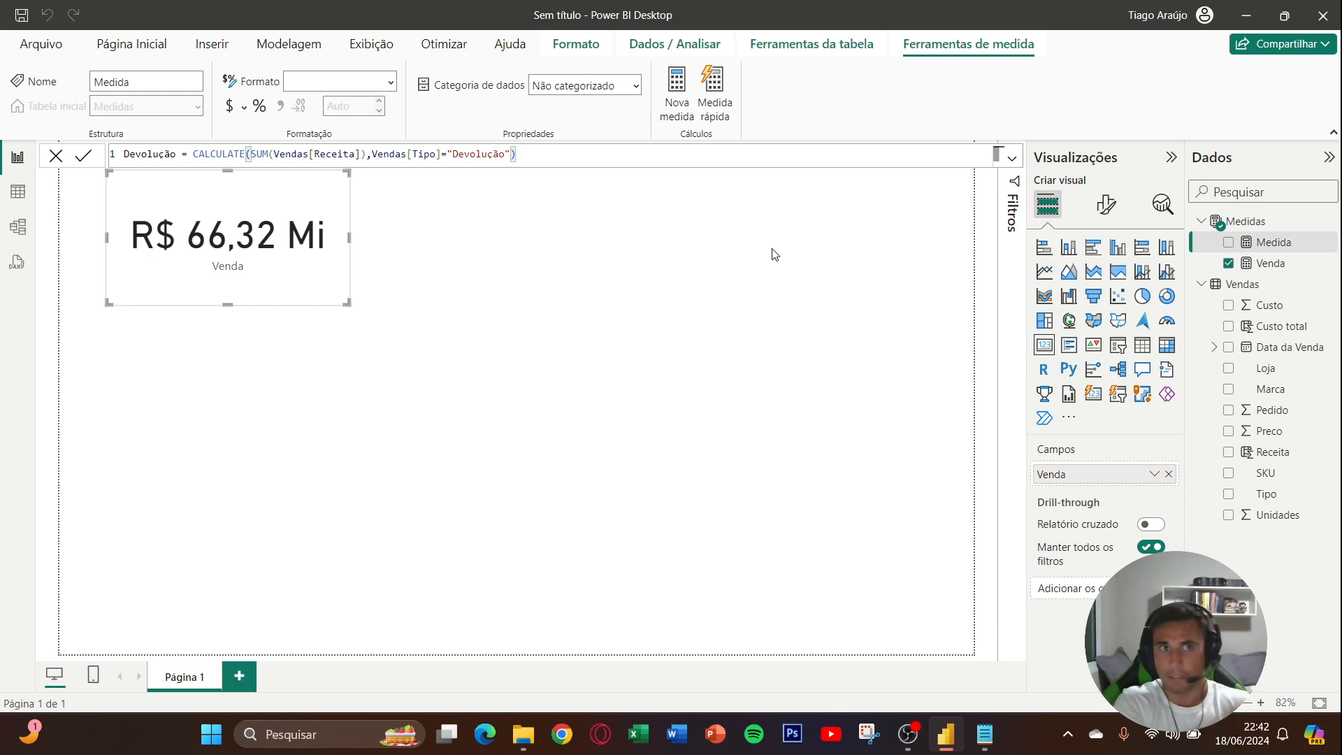
{"action": "key", "text": "Return"}
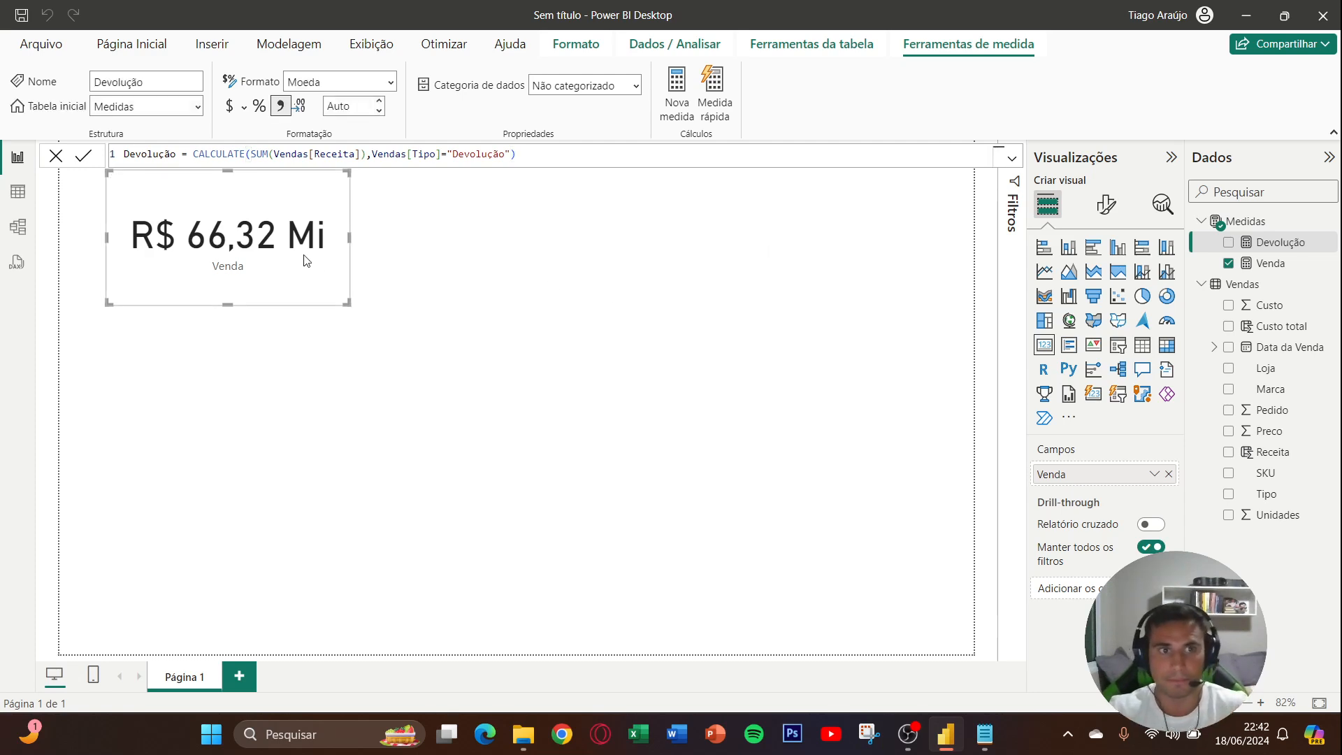
- Duplicate the Venda card, place the copy beside the original, and replace its field with the Devolução measure
{"action": "left_click", "coordinate": [285, 265]}
{"action": "key", "text": "ctrl+c"}
{"action": "key", "text": "ctrl+v"}
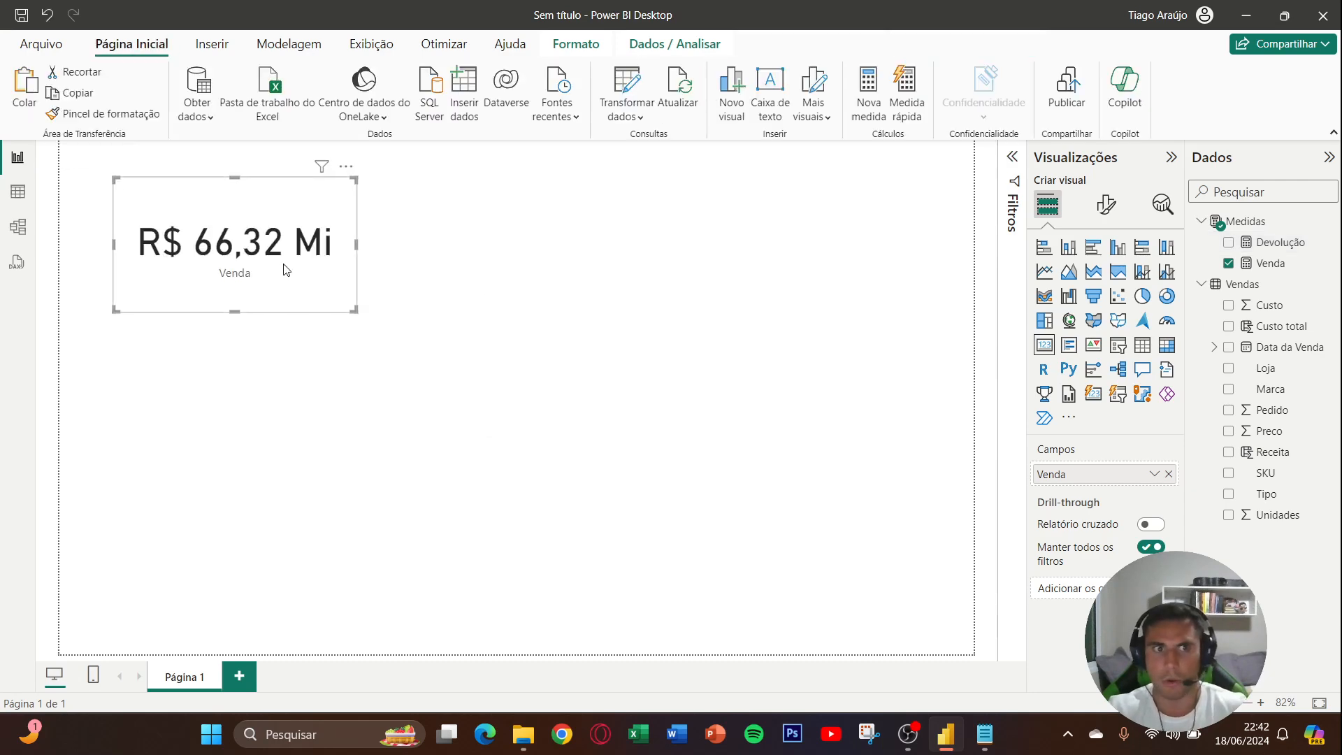
{"action": "left_click_drag", "start_coordinate": [284, 265], "coordinate": [549, 260]}
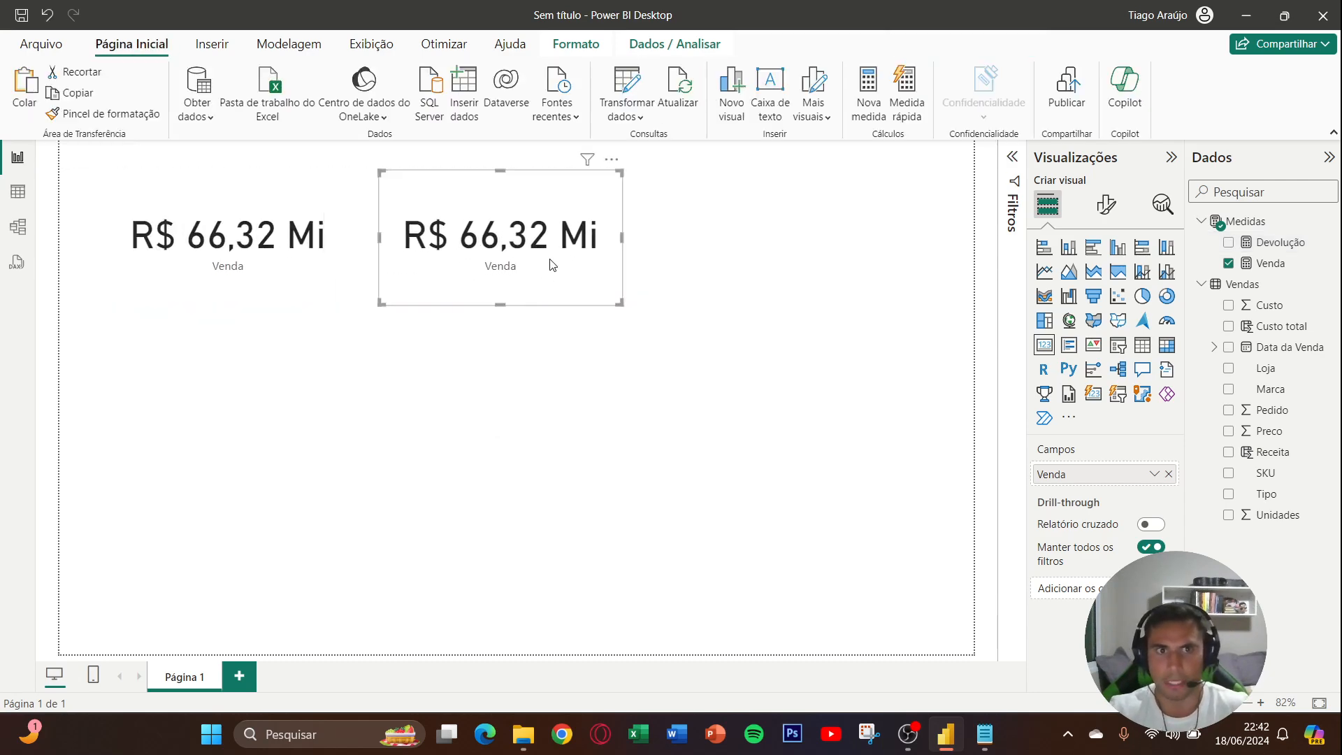
{"action": "left_click", "coordinate": [1168, 473]}
{"action": "left_click", "coordinate": [1228, 242]}
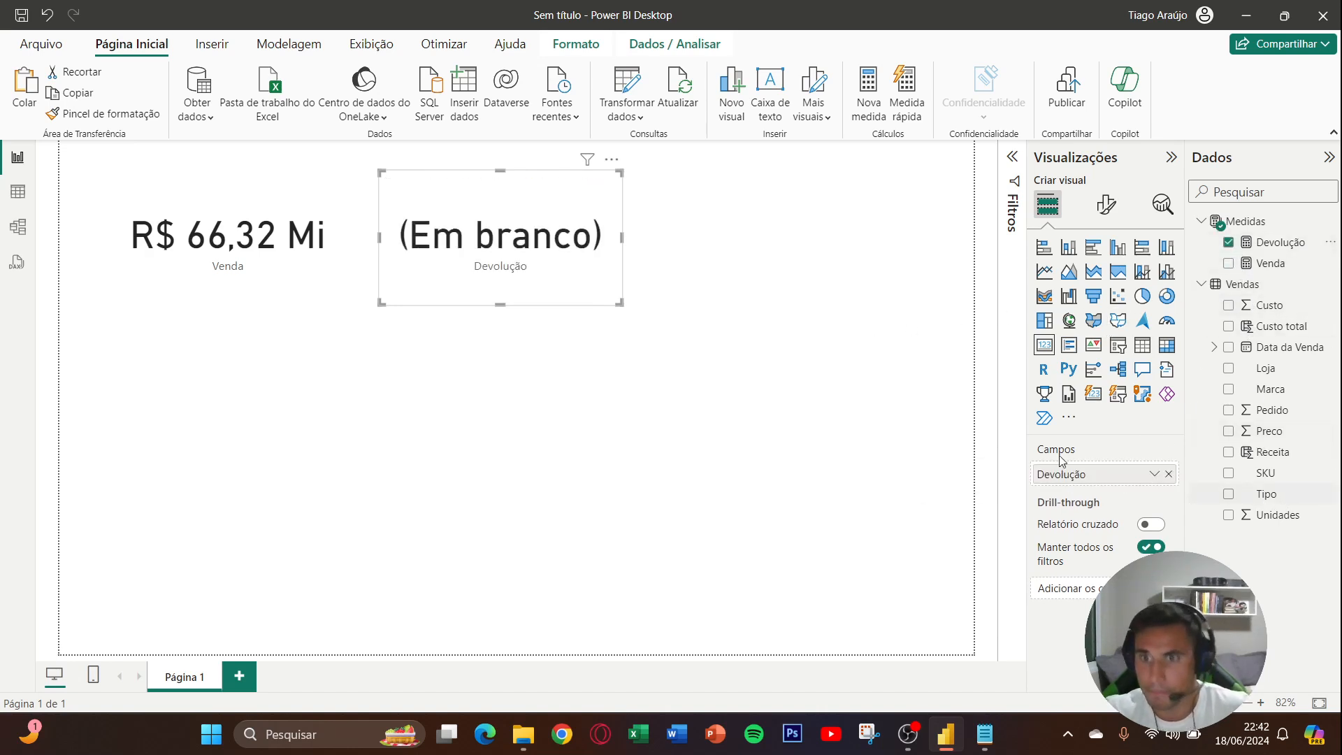
- Check the distinct values of the Tipo column in the Vendas table data, then return to the report page
{"action": "left_click", "coordinate": [18, 192]}
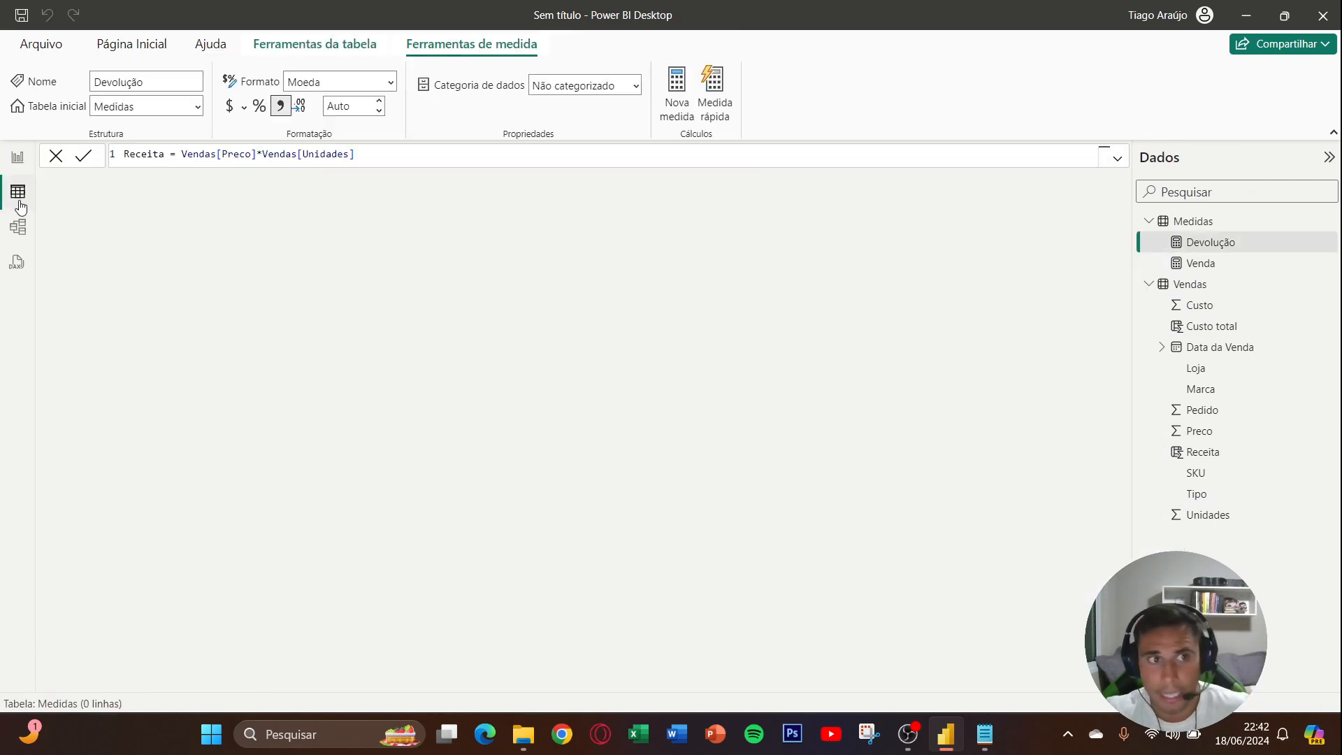
{"action": "left_click", "coordinate": [1186, 286]}
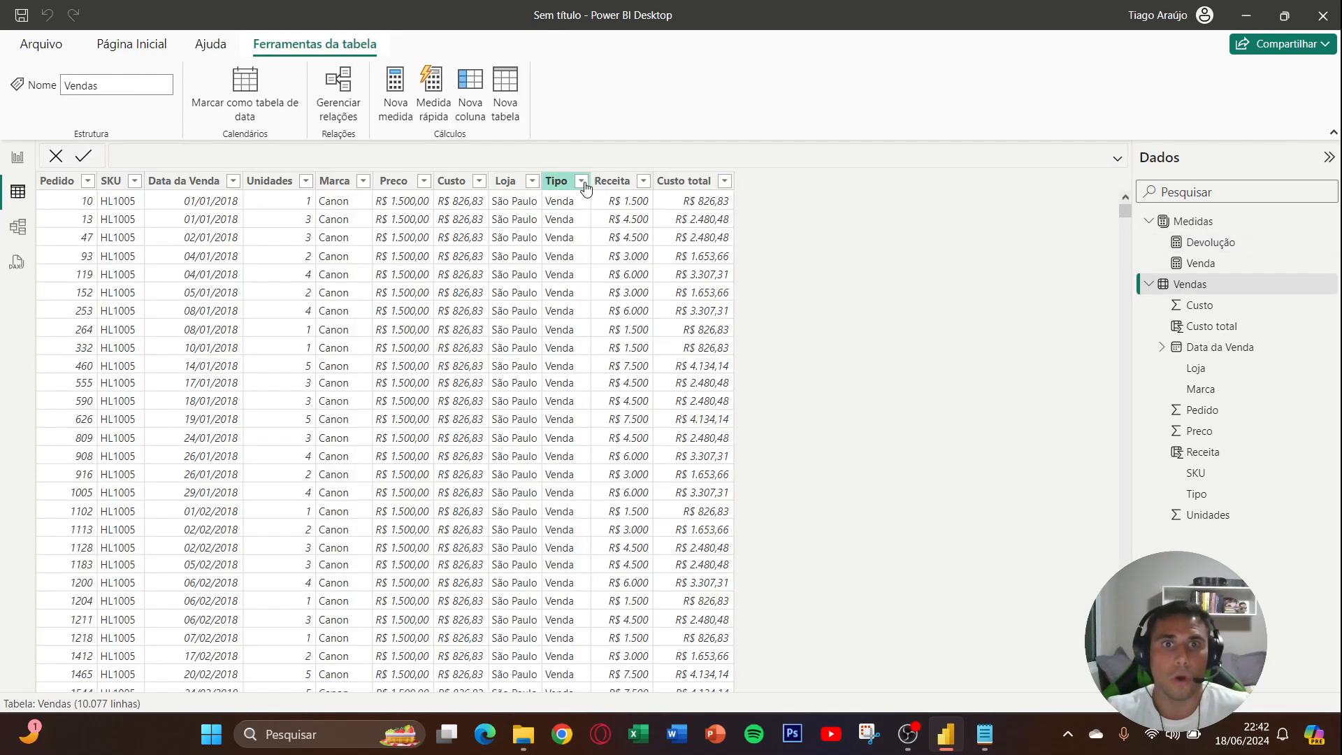
{"action": "left_click", "coordinate": [582, 183]}
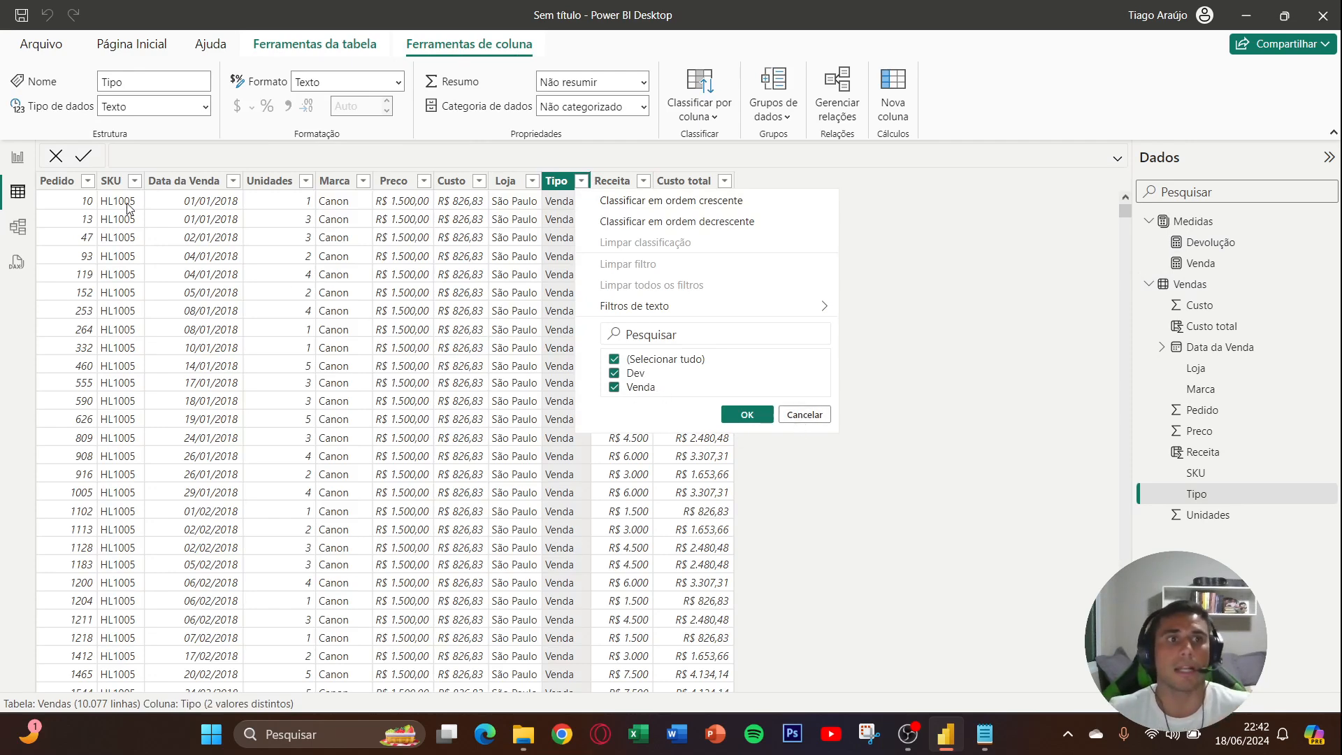
{"action": "left_click", "coordinate": [797, 413]}
{"action": "left_click", "coordinate": [18, 166]}
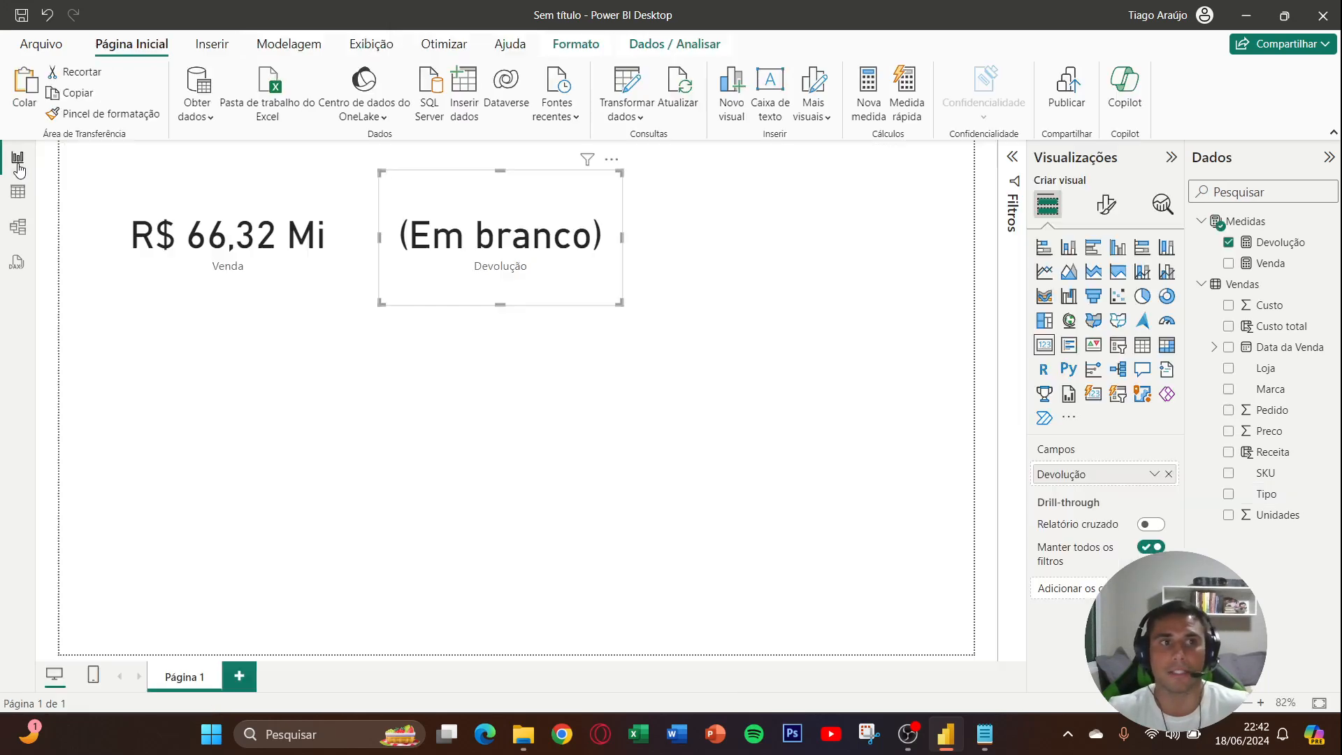
- Change the Tipo filter value in the Devolução measure's formula to "Dev" and commit it
{"action": "left_click", "coordinate": [1259, 244]}
{"action": "left_click_drag", "start_coordinate": [505, 153], "coordinate": [472, 152]}
{"action": "key", "text": "BackSpace"}
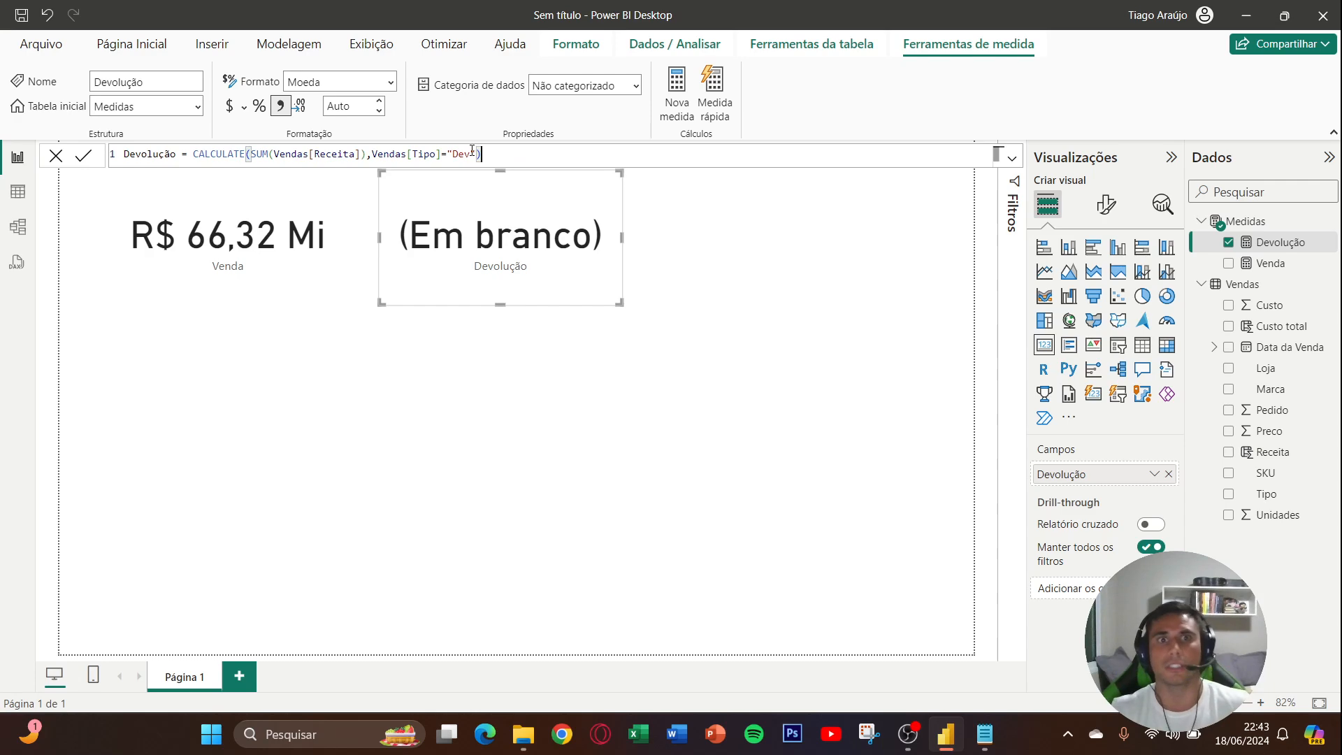
{"action": "key", "text": "Return"}
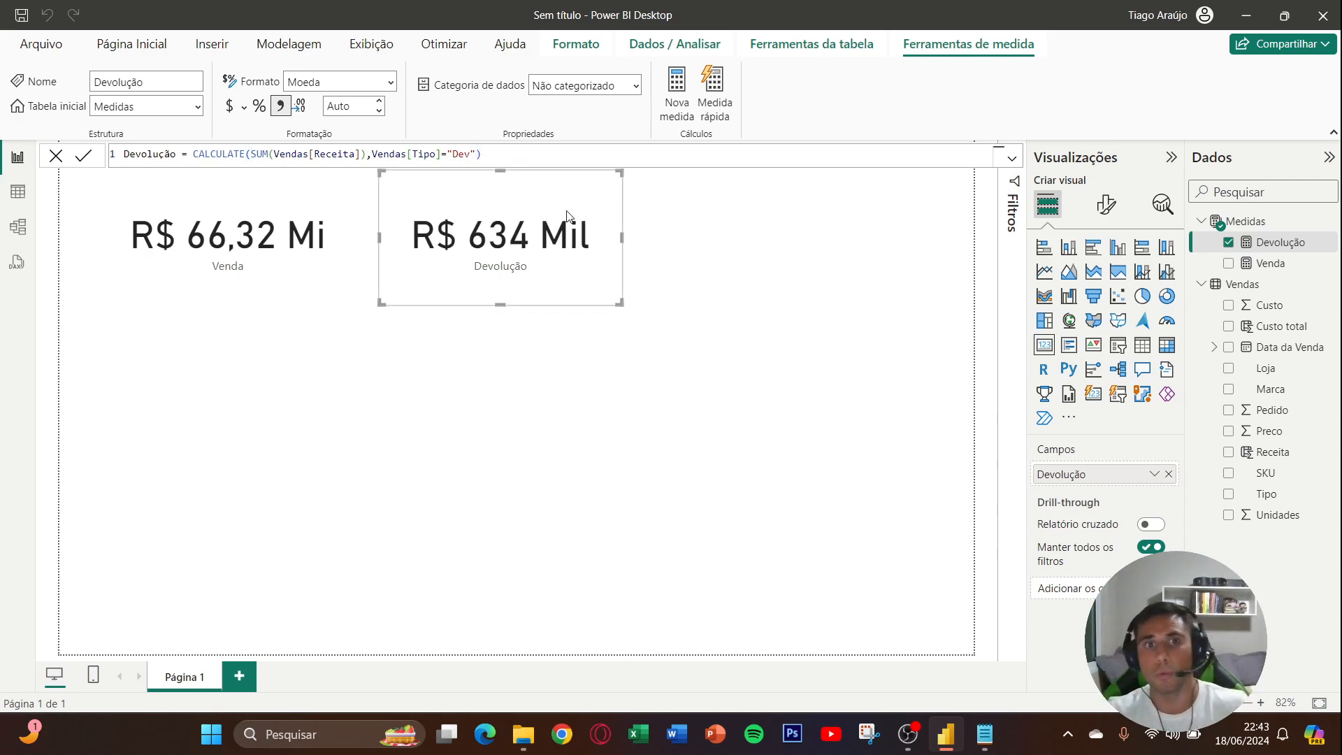
{"action": "left_click", "coordinate": [674, 272]}
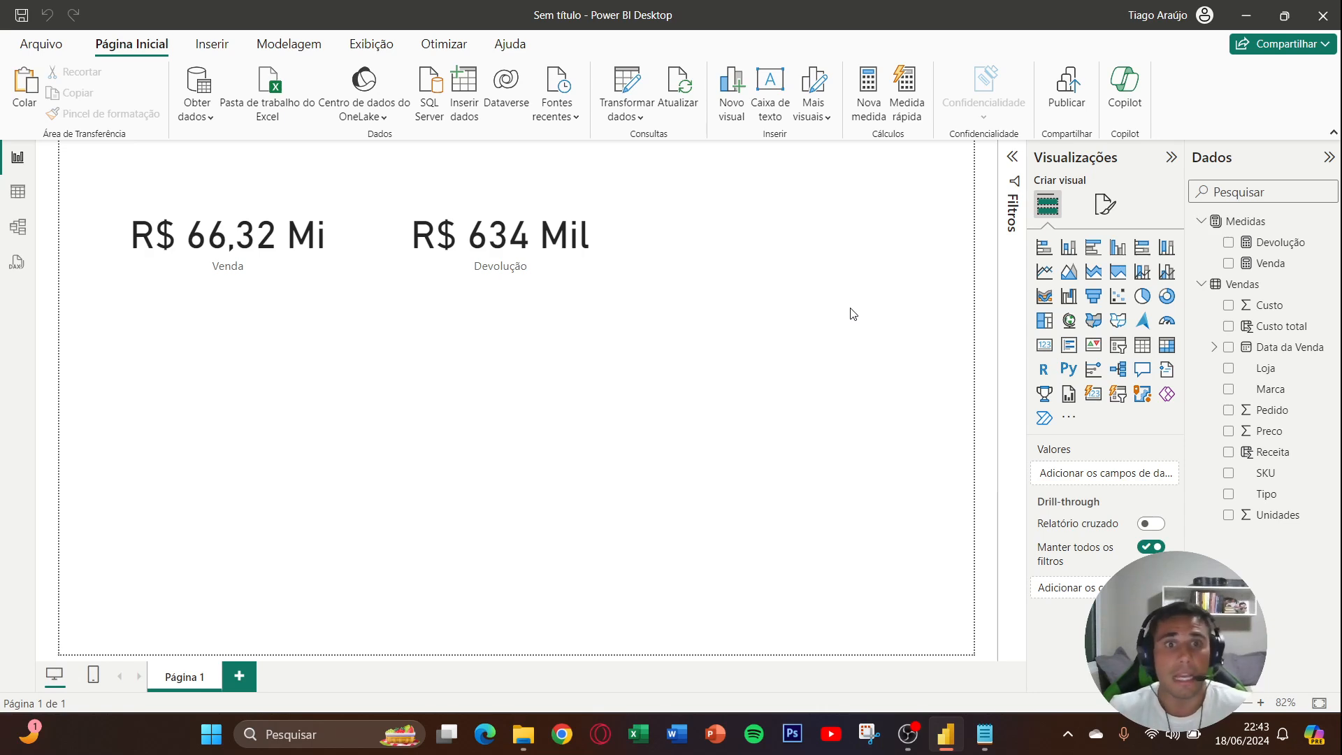
- Shift the Devolução card slightly away from the Venda card, keeping the two cards aligned, and deselect it
{"action": "left_click", "coordinate": [576, 270]}
{"action": "left_click_drag", "start_coordinate": [576, 270], "coordinate": [591, 263]}
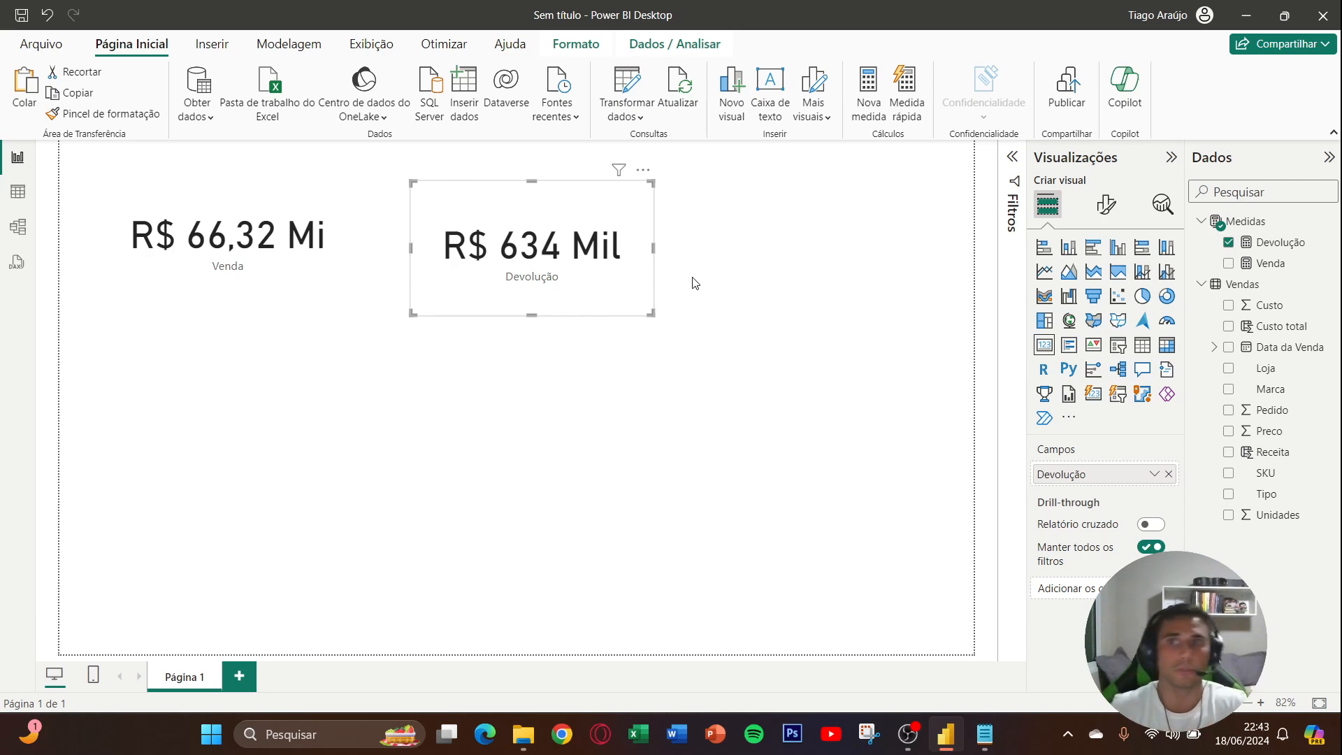
{"action": "left_click_drag", "start_coordinate": [597, 273], "coordinate": [574, 262]}
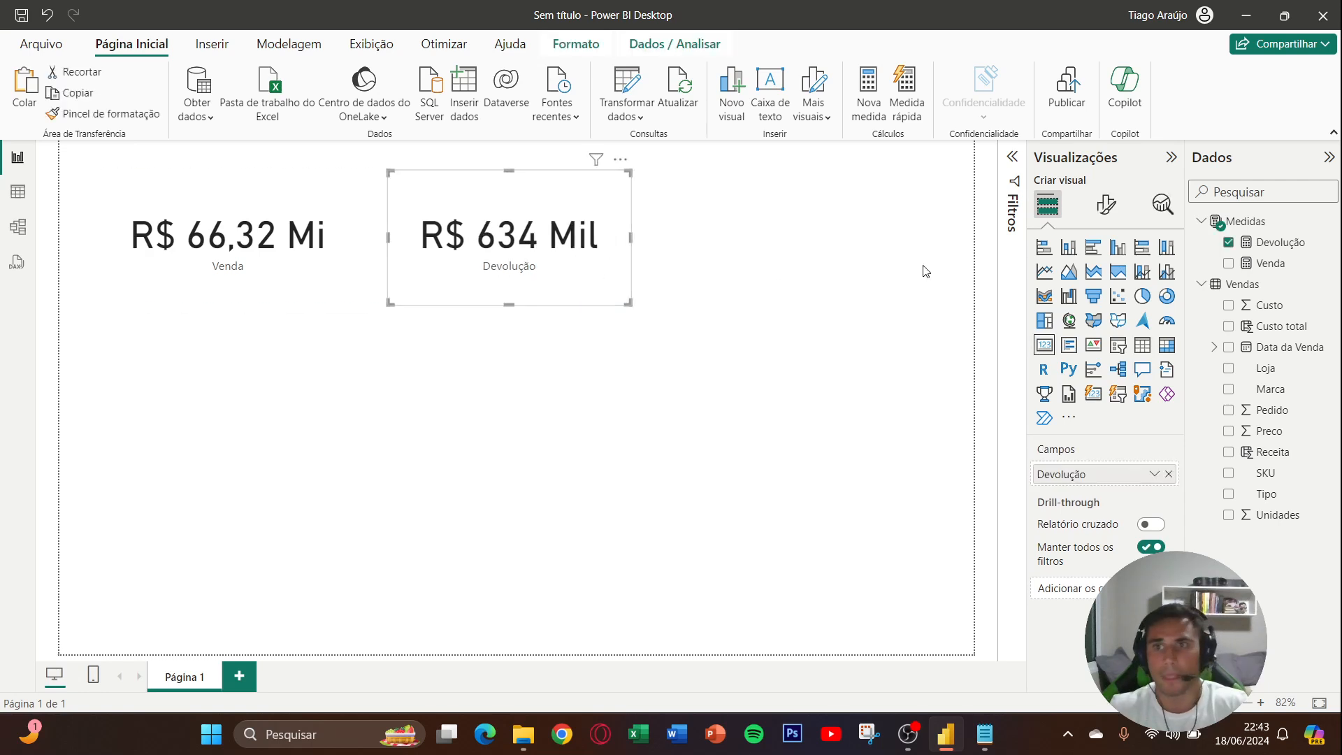
{"action": "left_click", "coordinate": [894, 249]}
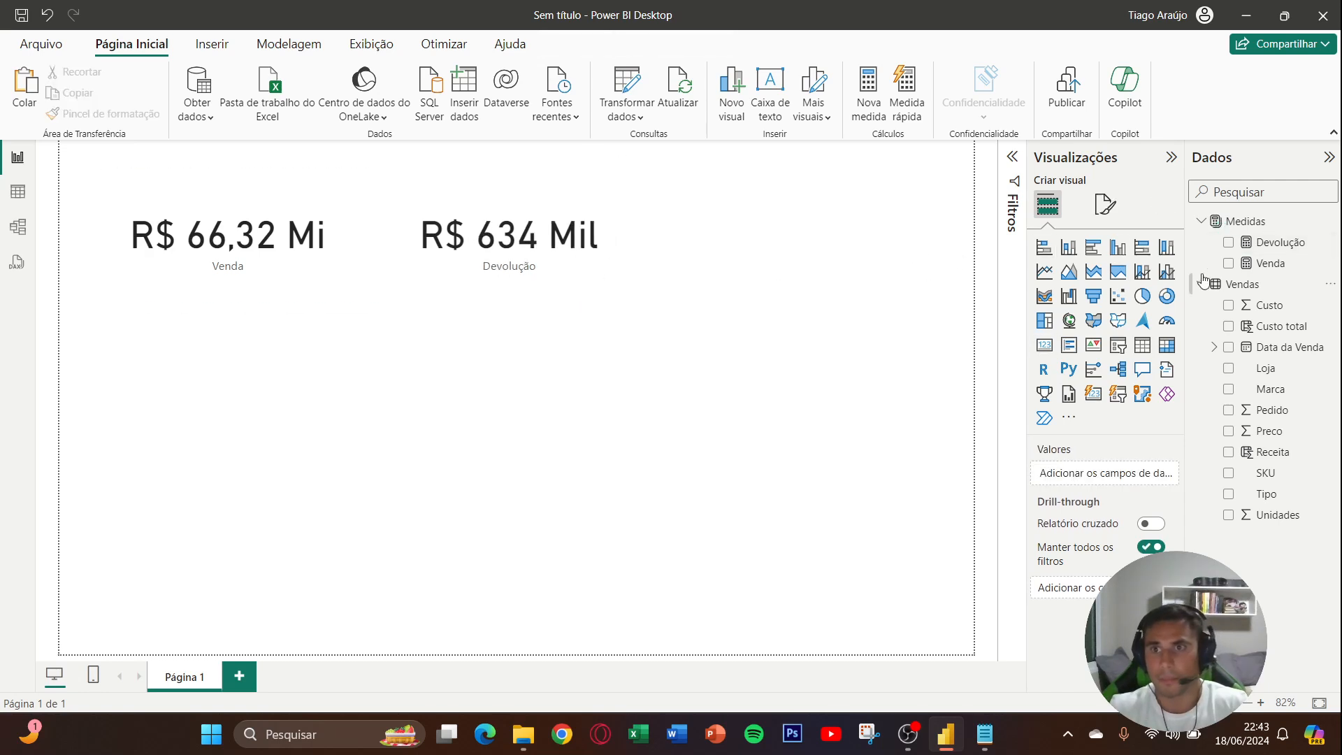
- Start a new measure named Taxa de devolução in the Medidas table
{"action": "right_click", "coordinate": [1256, 253]}
{"action": "left_click", "coordinate": [1049, 301]}
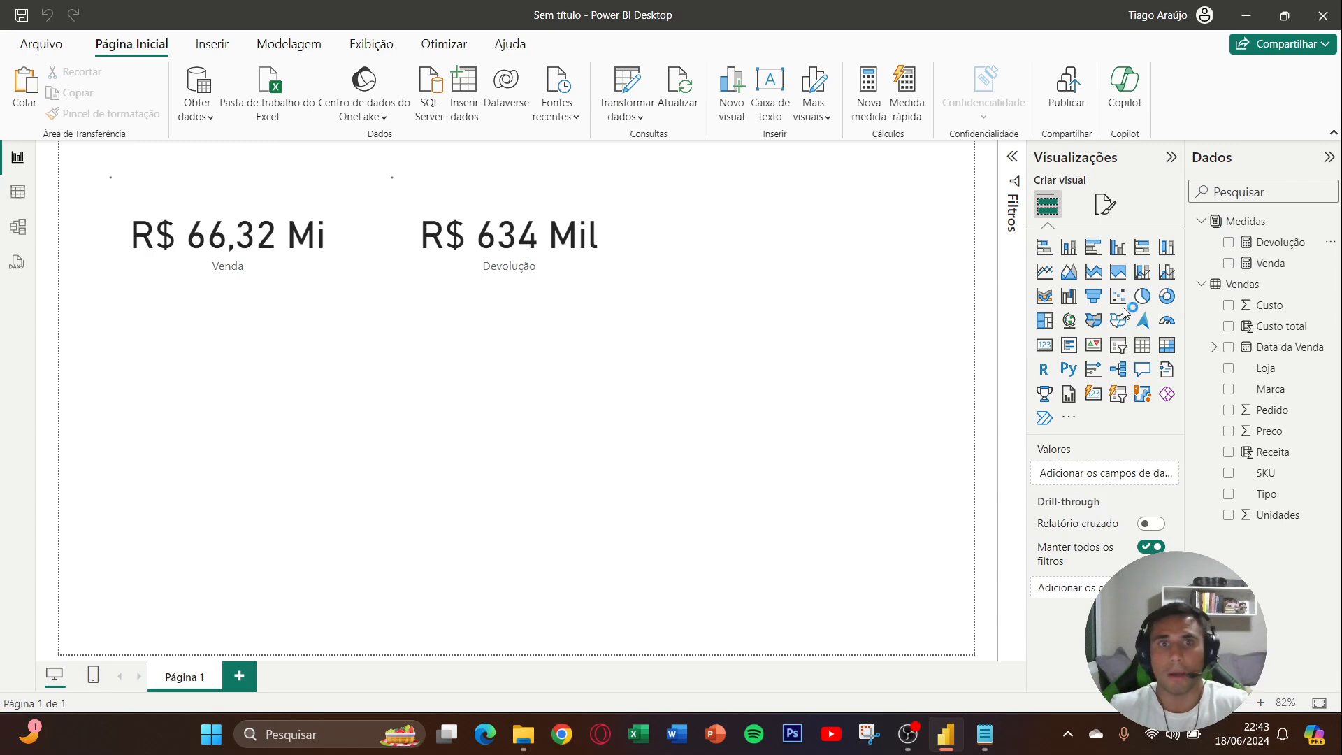
{"action": "key", "text": "Caps_Lock"}
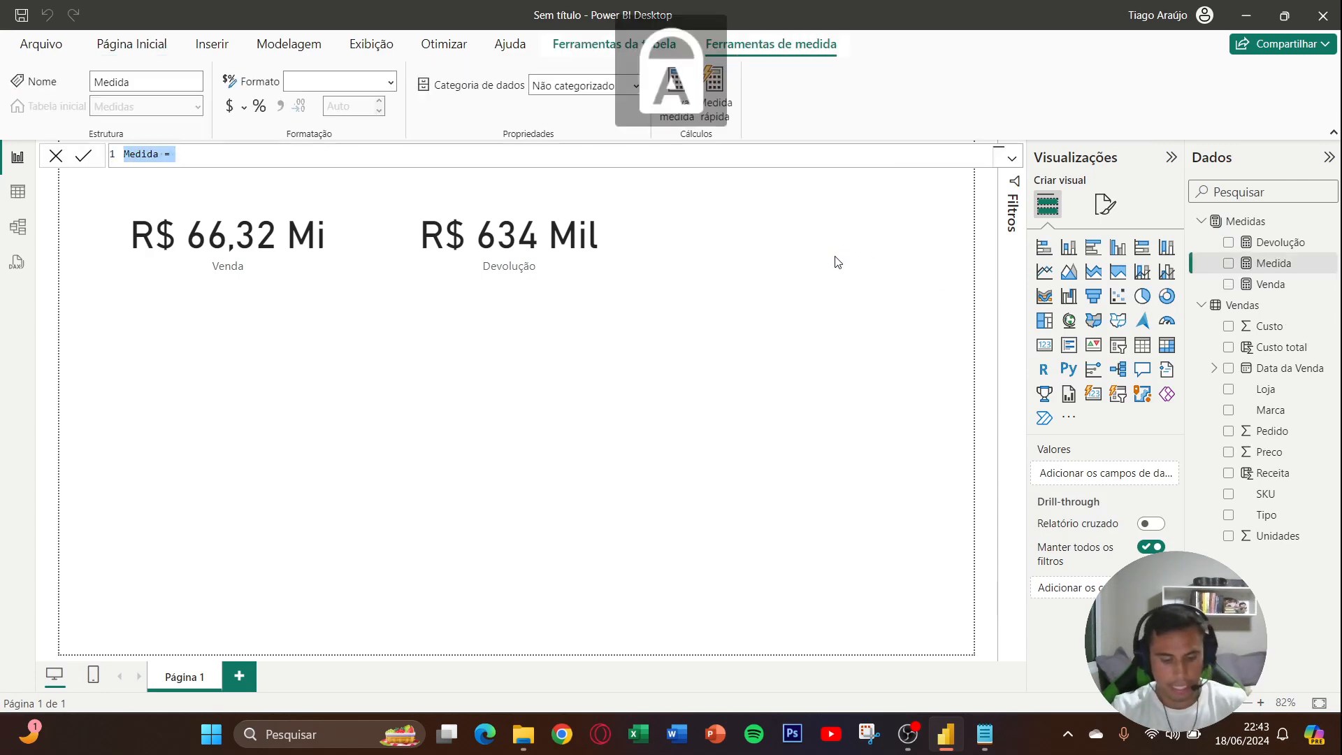
{"action": "type", "text": "T"}
{"action": "key", "text": "Caps_Lock"}
{"action": "type", "text": "axa de dev"}
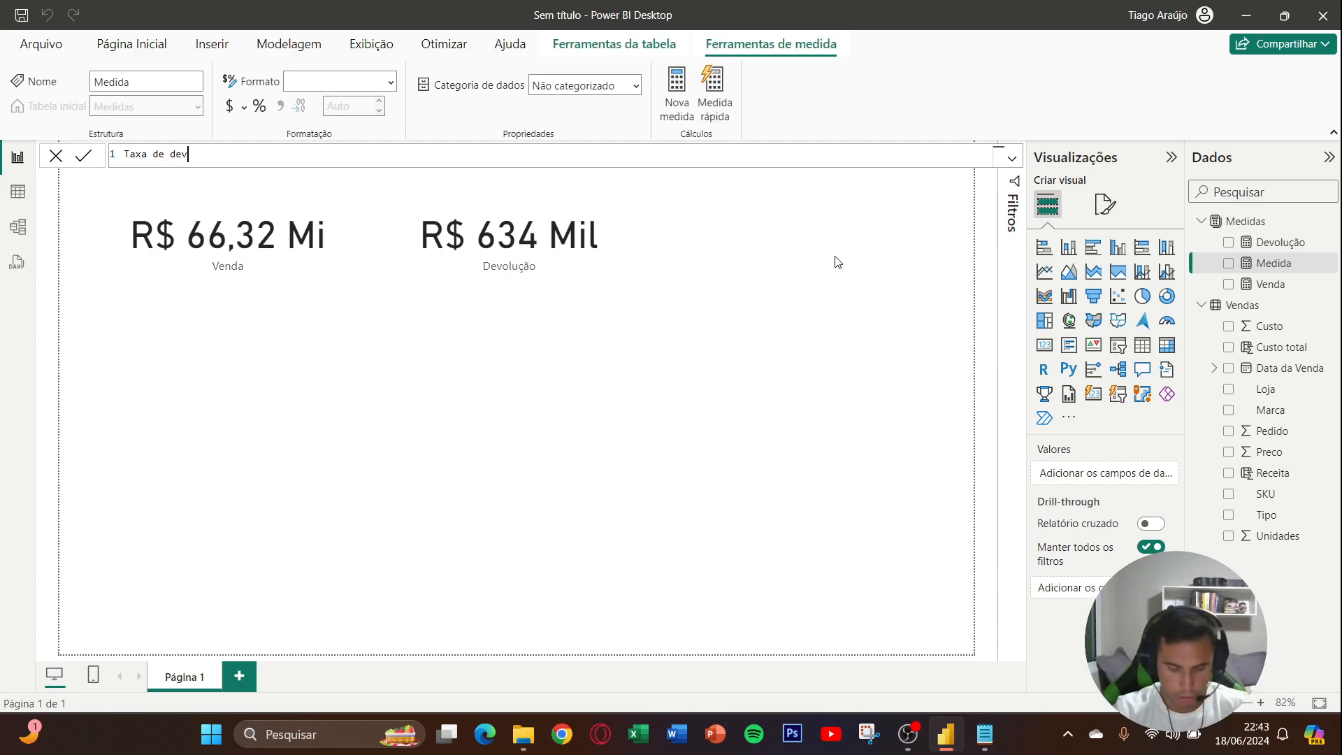
{"action": "type", "text": "olução = di"}
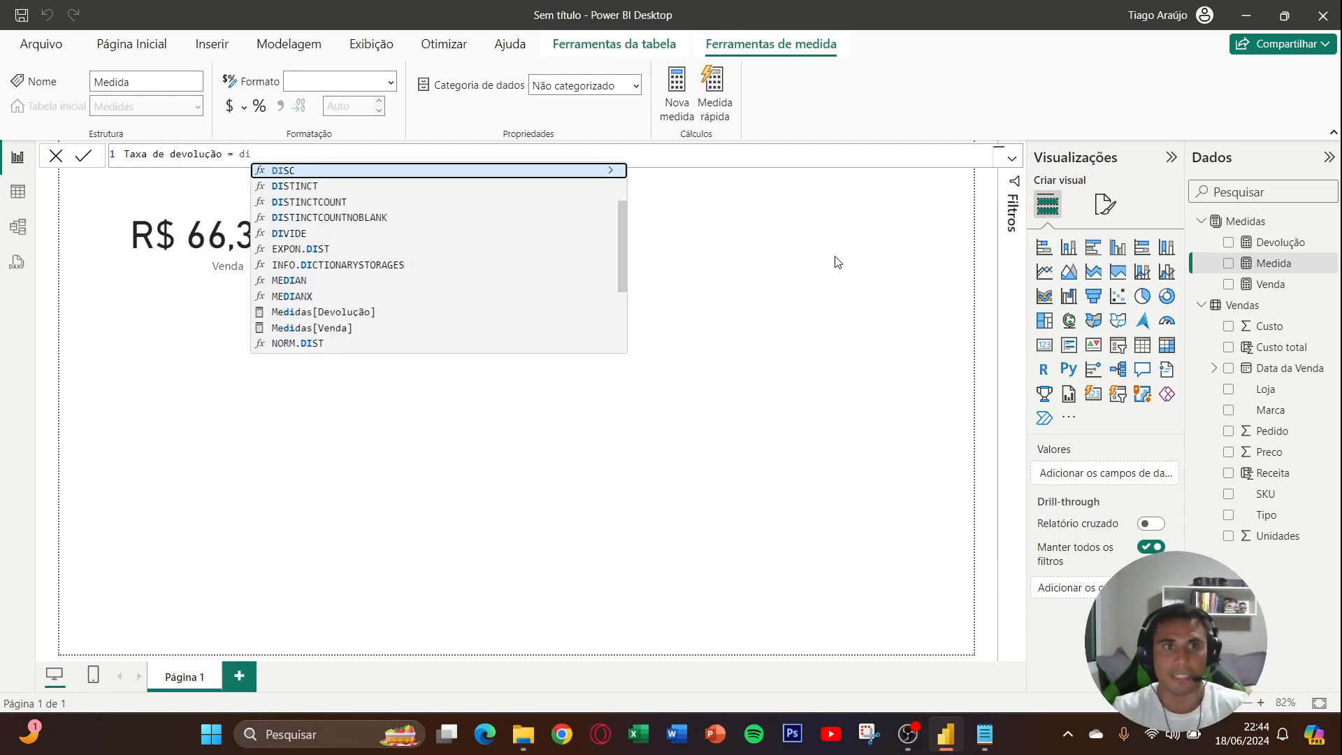
{"action": "type", "text": "v"}
- Define the Taxa de devolução measure as DIVIDE([Devolução],[Venda]) and commit it
{"action": "key", "text": "Tab"}
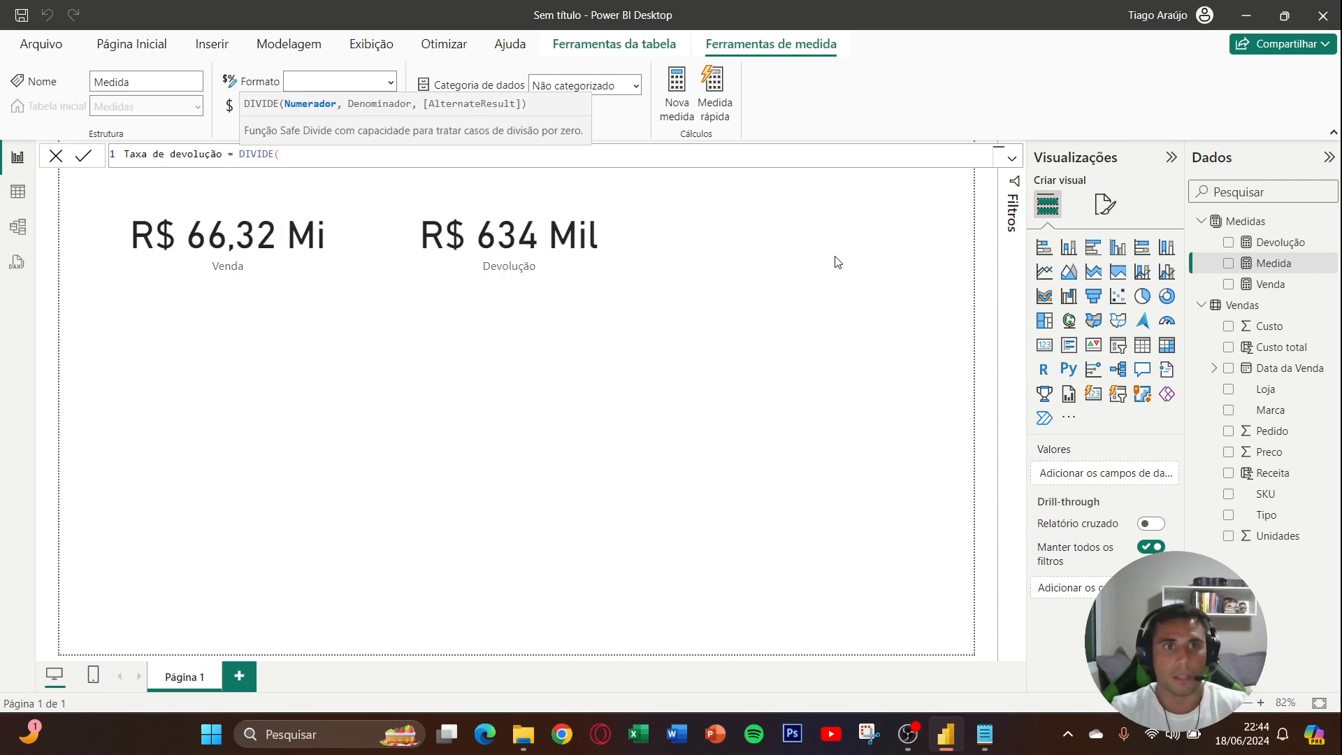
{"action": "type", "text": "devo"}
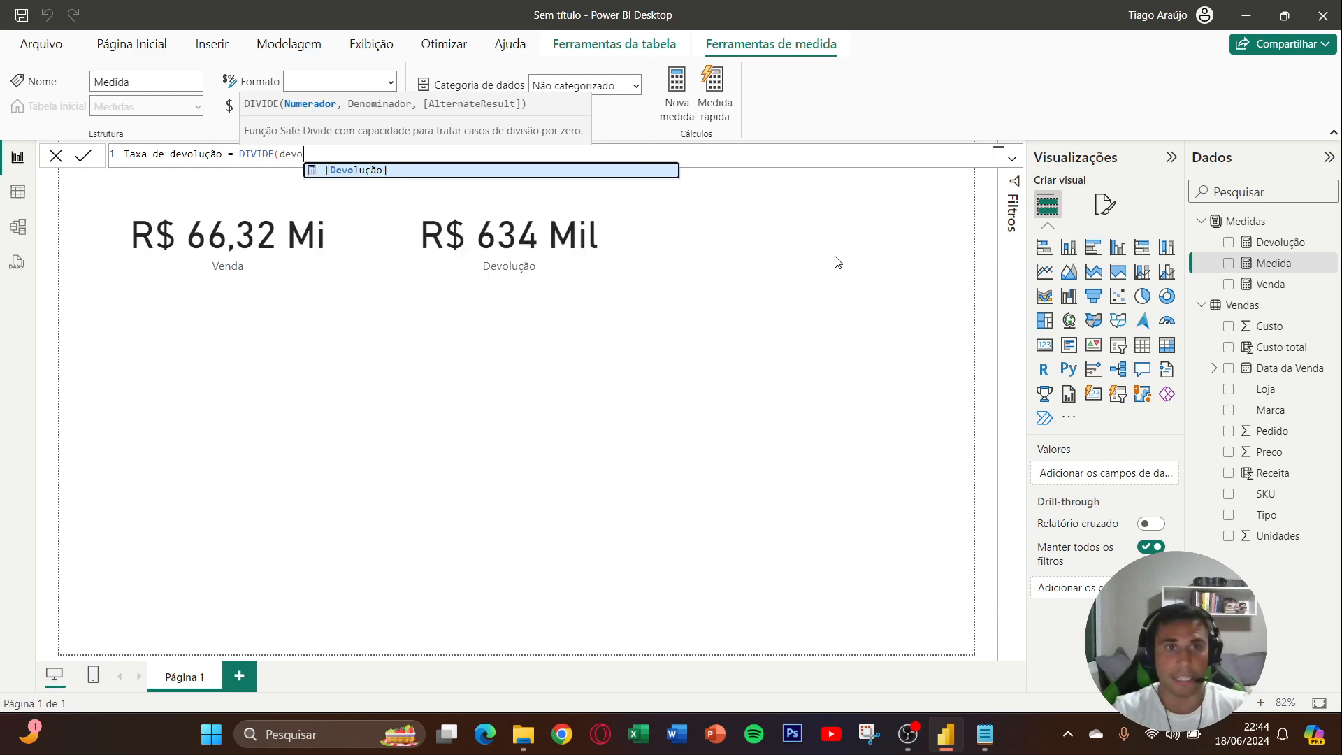
{"action": "key", "text": "Tab"}
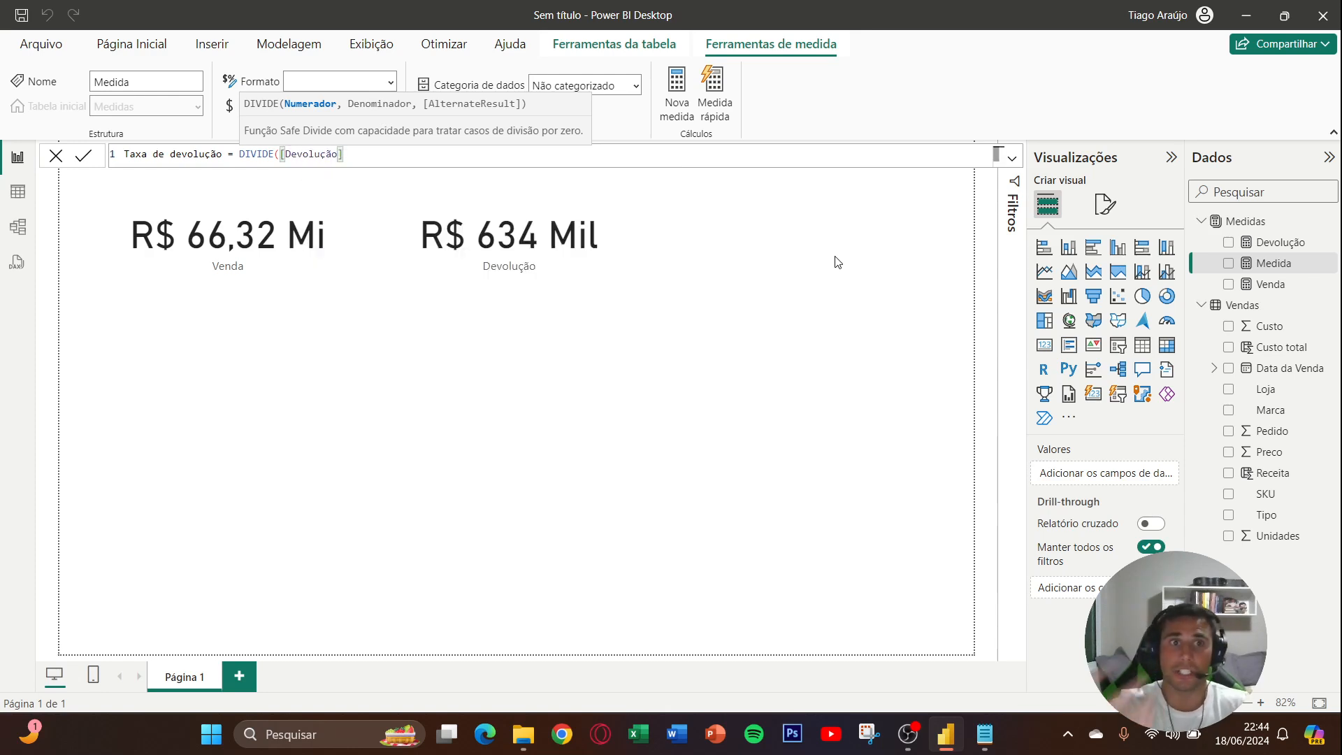
{"action": "type", "text": ","}
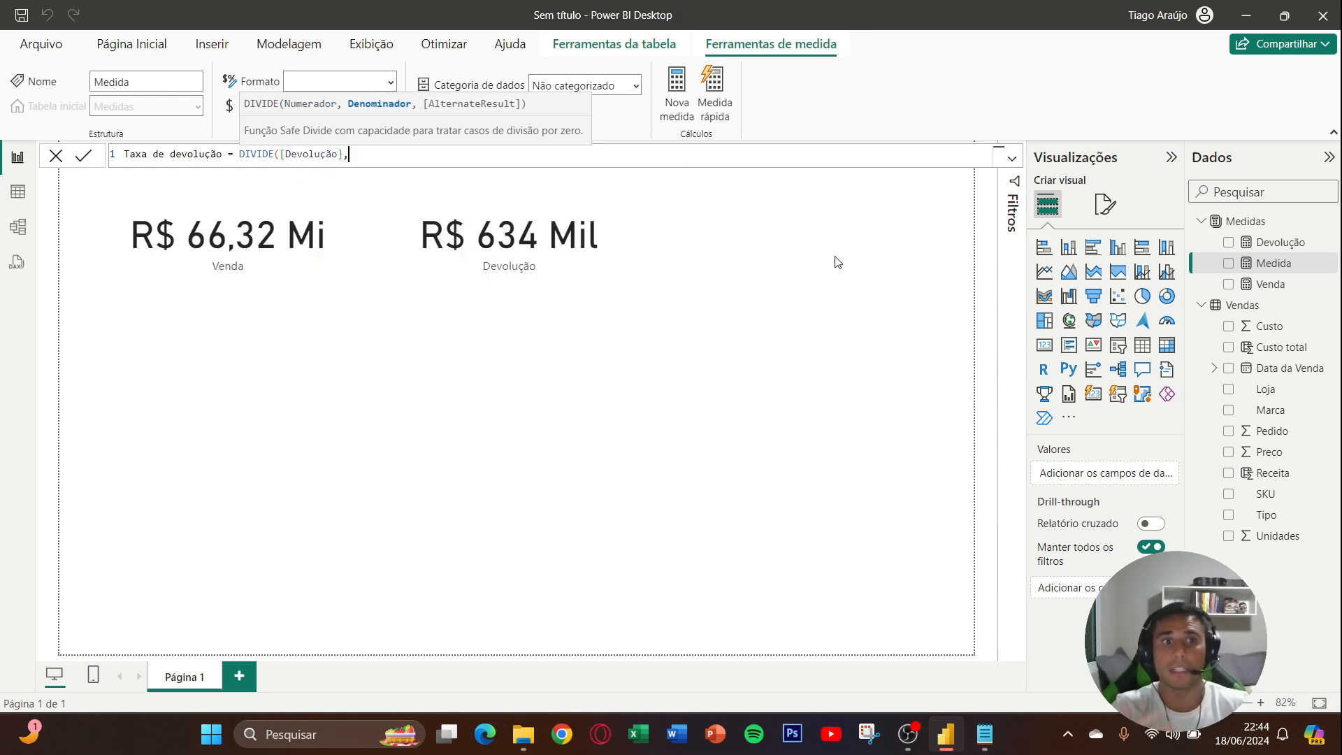
{"action": "type", "text": "venda"}
{"action": "key", "text": "Tab"}
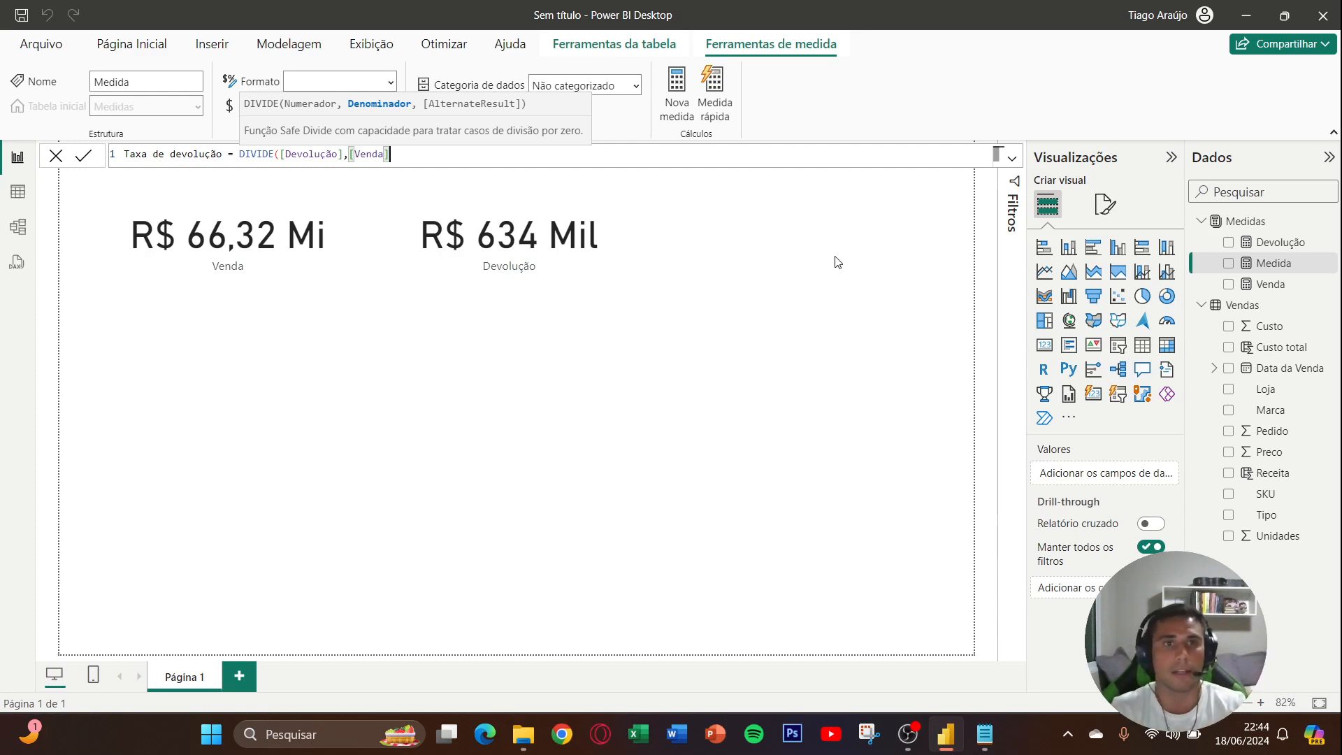
{"action": "type", "text": ")"}
{"action": "key", "text": "Return"}
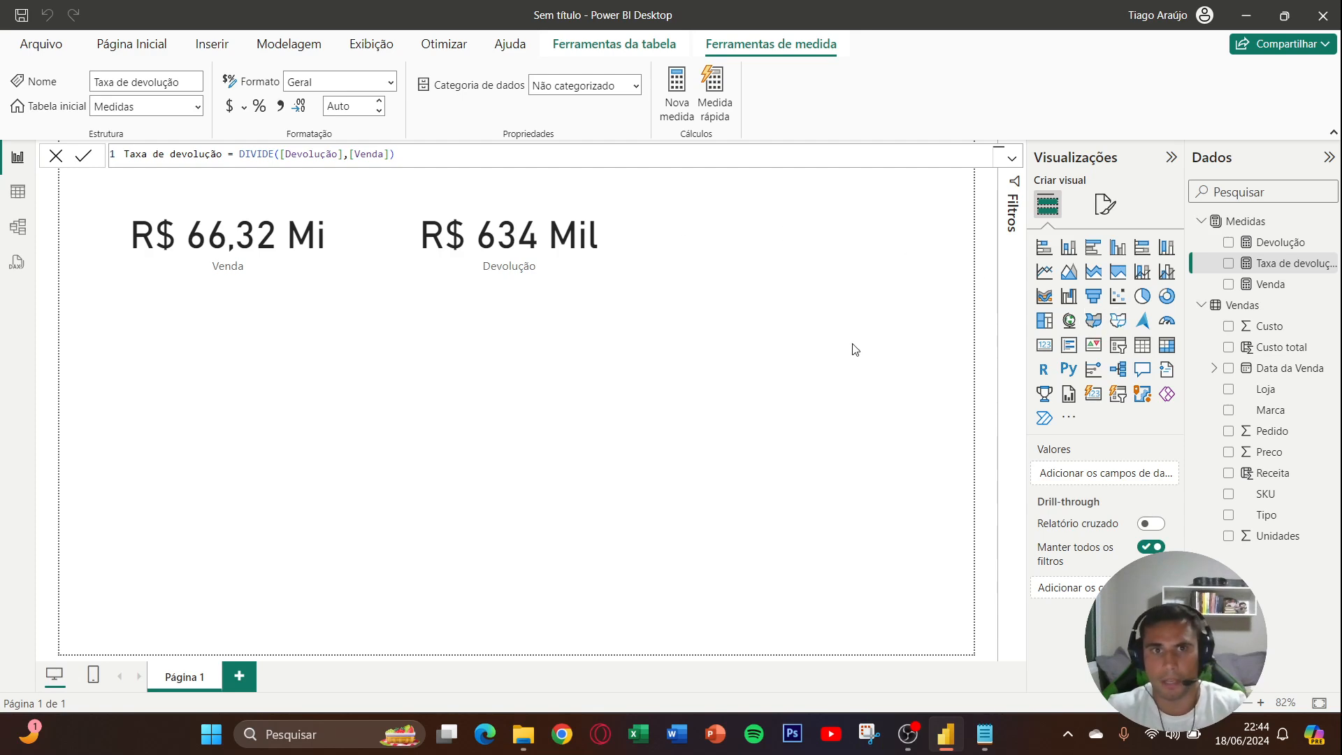
- Duplicate the Devolução card, place the copy to the right of the original and remove its field
{"action": "left_click", "coordinate": [611, 279]}
{"action": "key", "text": "ctrl+c"}
{"action": "key", "text": "ctrl+v"}
{"action": "left_click_drag", "start_coordinate": [540, 280], "coordinate": [805, 248]}
{"action": "left_click", "coordinate": [1168, 474]}
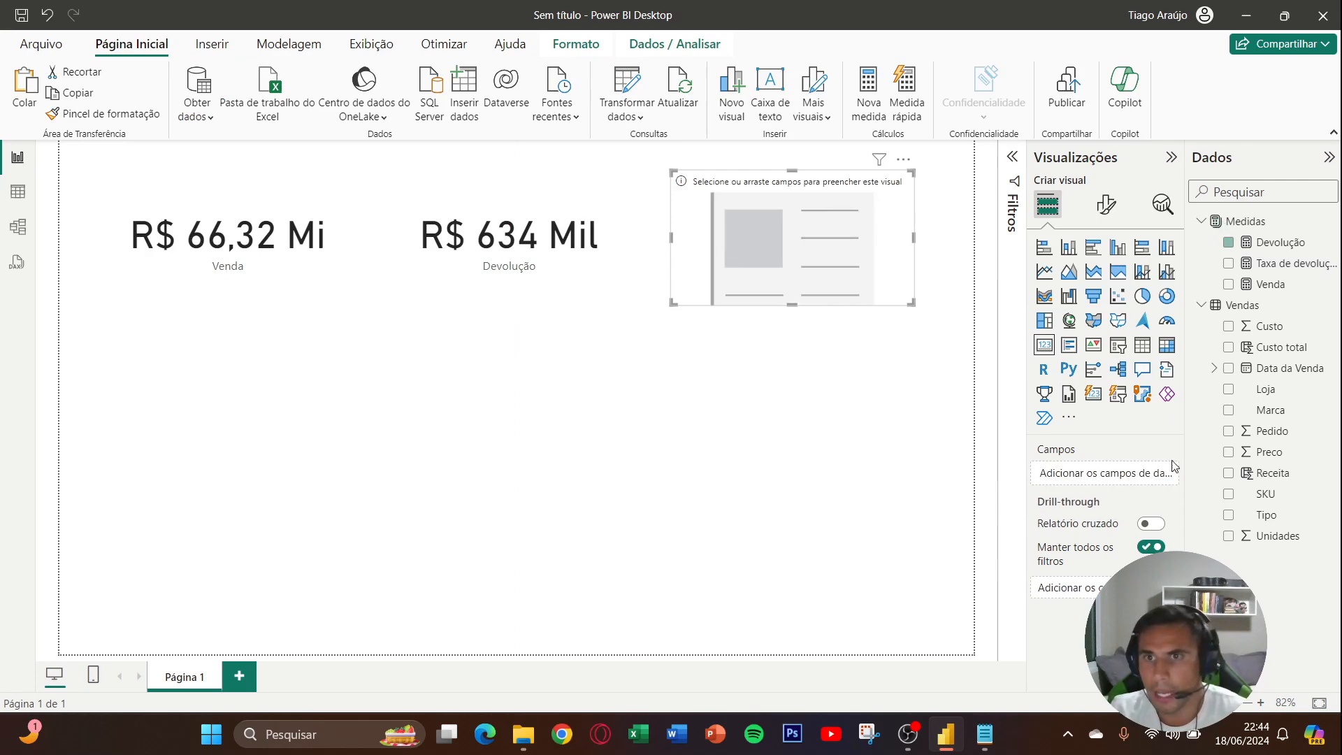
- Show the Taxa de devolução measure in the empty card and format that measure as a percentage
{"action": "left_click", "coordinate": [1228, 262]}
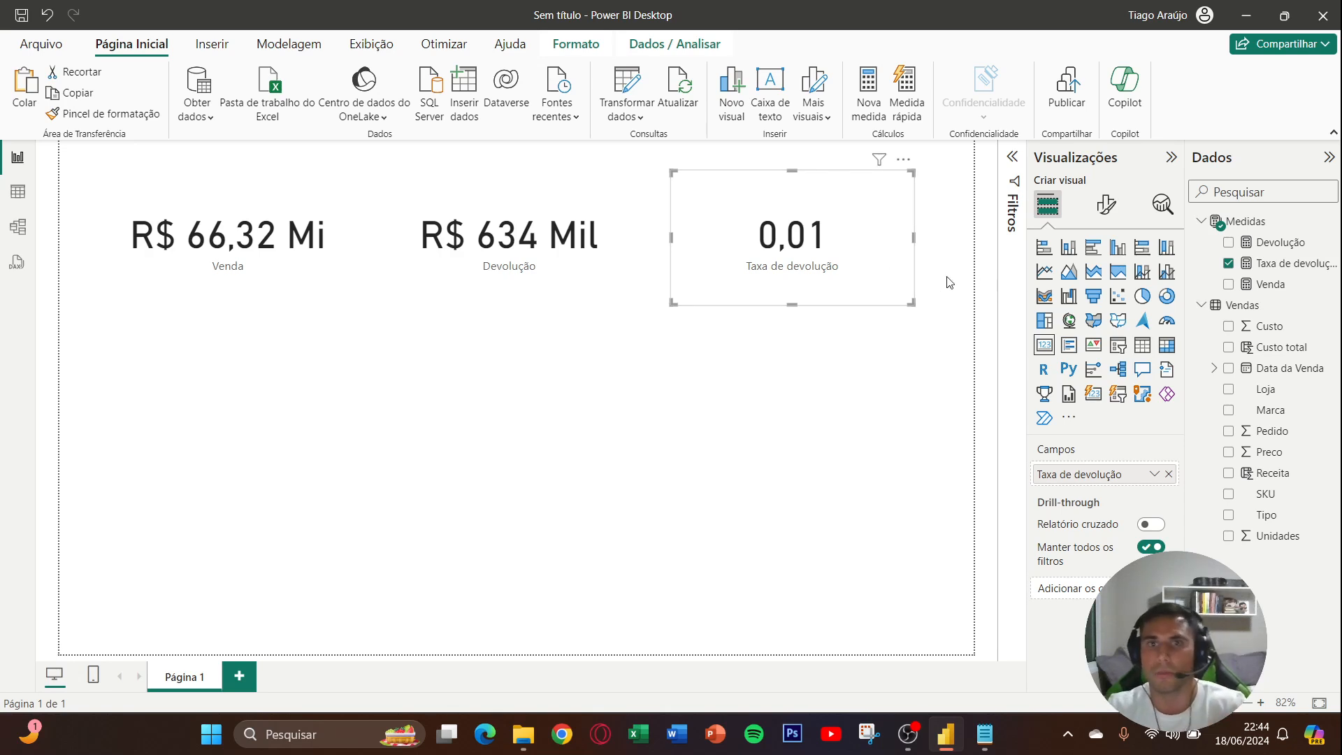
{"action": "left_click", "coordinate": [1286, 264]}
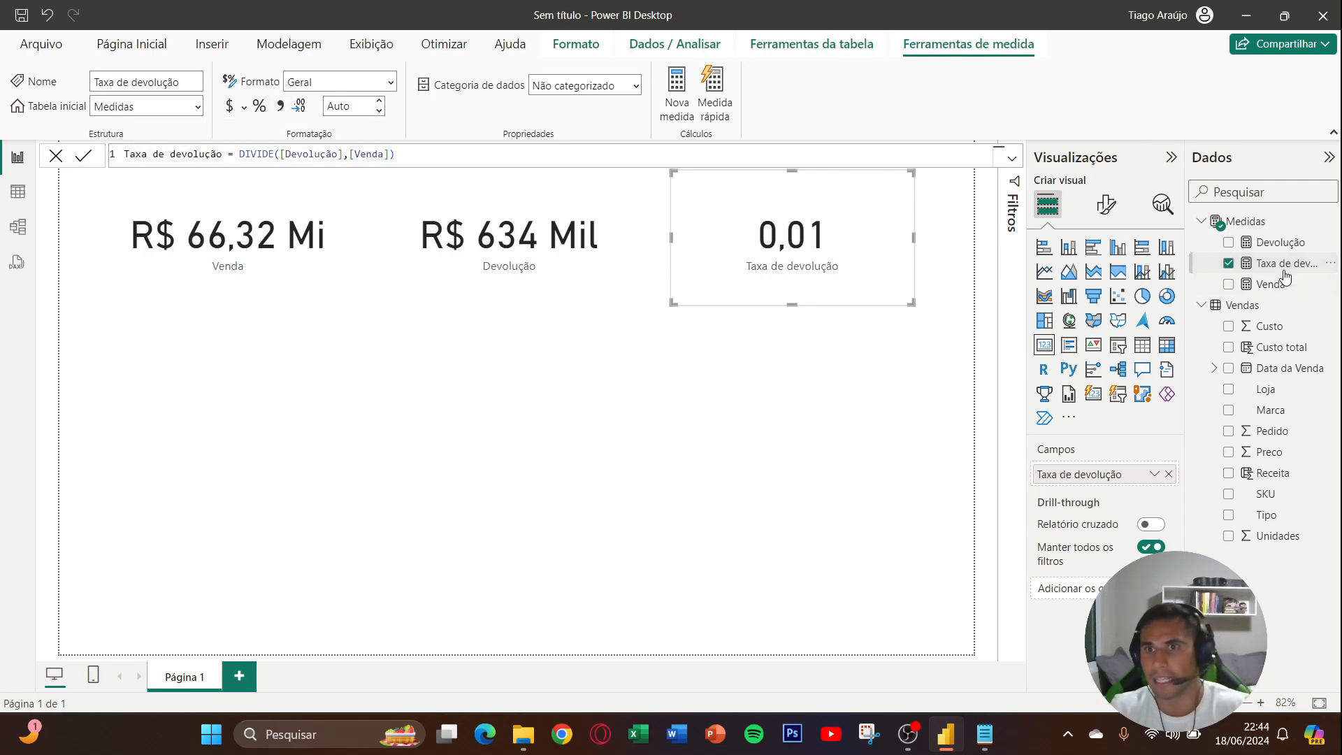
{"action": "left_click", "coordinate": [259, 111]}
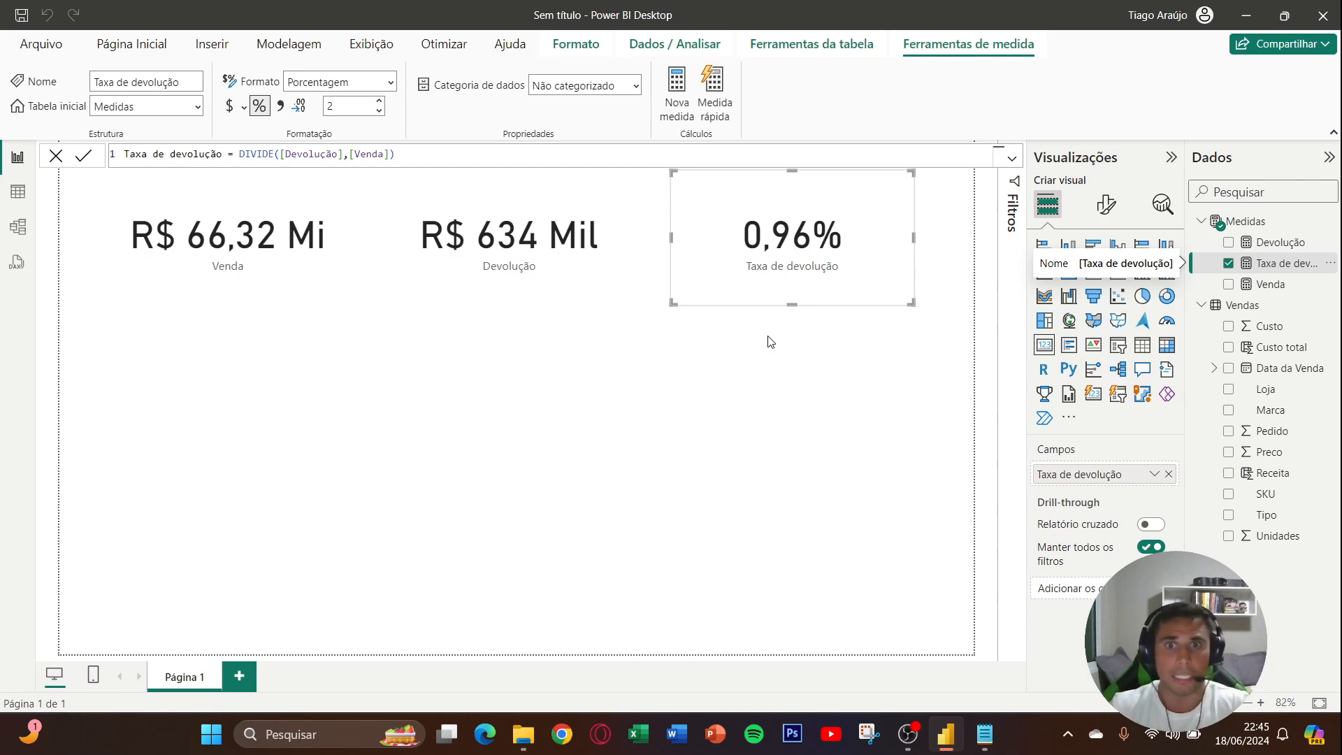
- Reposition the Venda, Devolução and Taxa de devolução cards slightly lower and closer together in one rough row, and deselect them
{"action": "left_click_drag", "start_coordinate": [816, 264], "coordinate": [805, 390]}
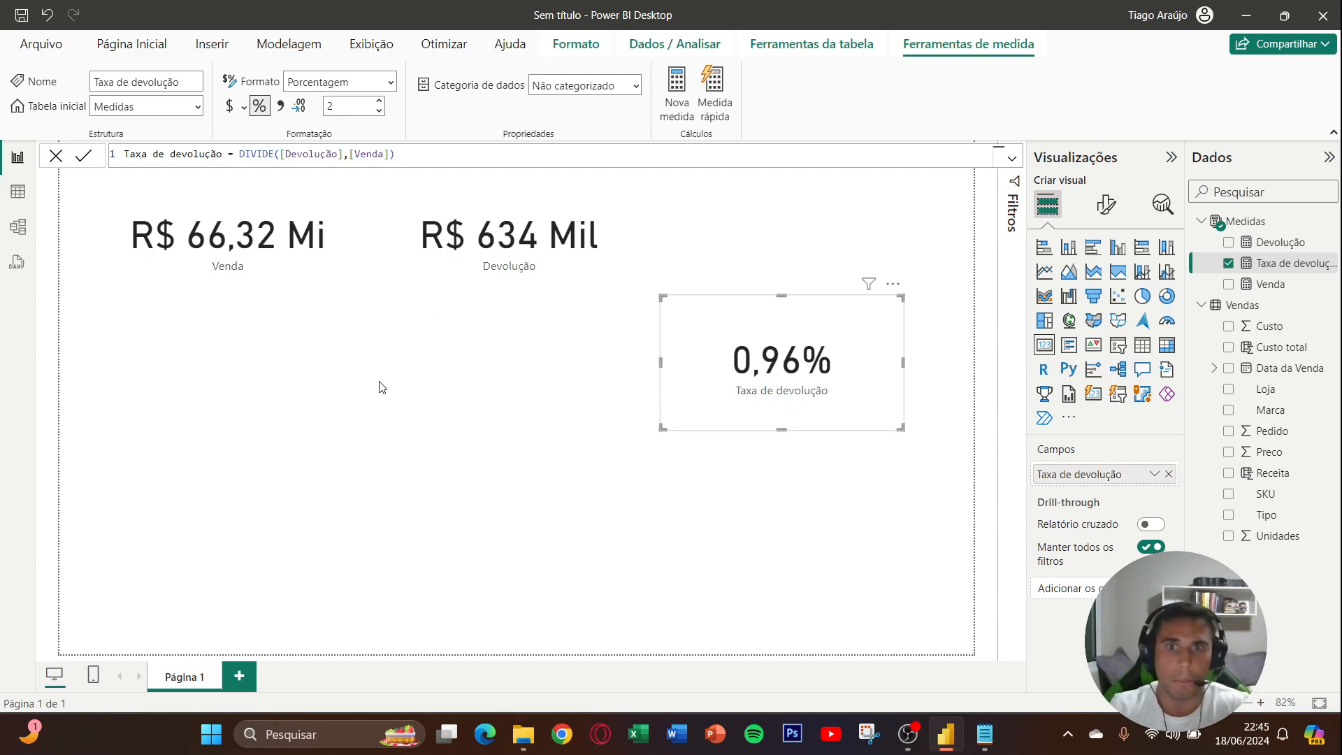
{"action": "left_click_drag", "start_coordinate": [681, 416], "coordinate": [675, 342]}
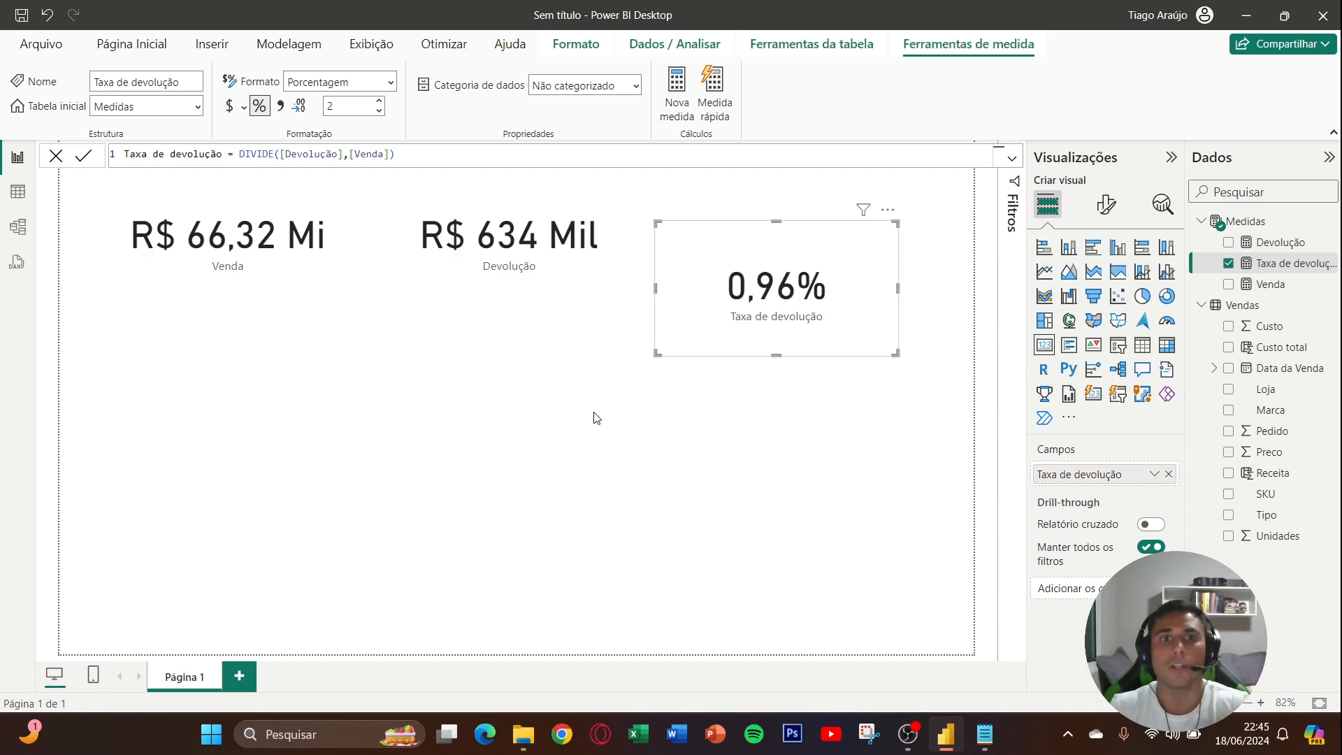
{"action": "left_click_drag", "start_coordinate": [281, 296], "coordinate": [272, 337]}
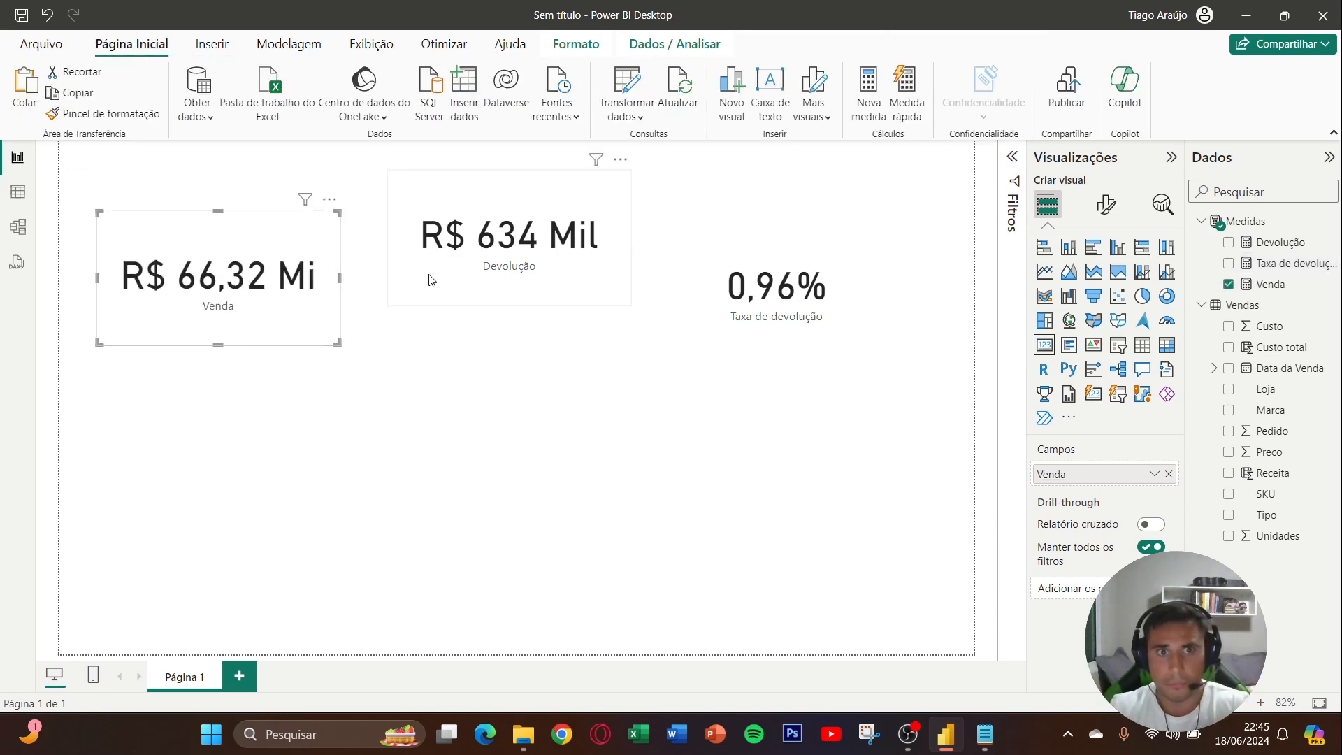
{"action": "left_click_drag", "start_coordinate": [432, 280], "coordinate": [407, 332]}
{"action": "left_click_drag", "start_coordinate": [695, 302], "coordinate": [660, 303]}
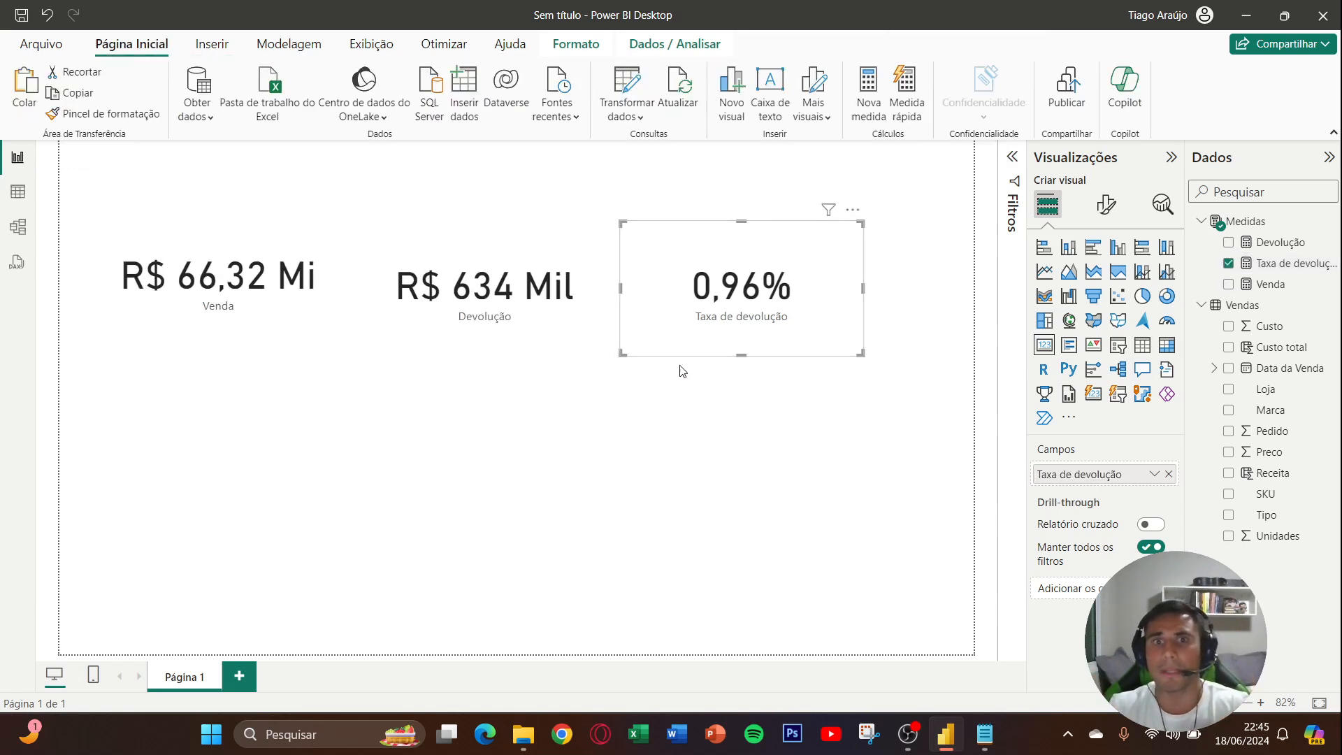
{"action": "left_click", "coordinate": [638, 392]}
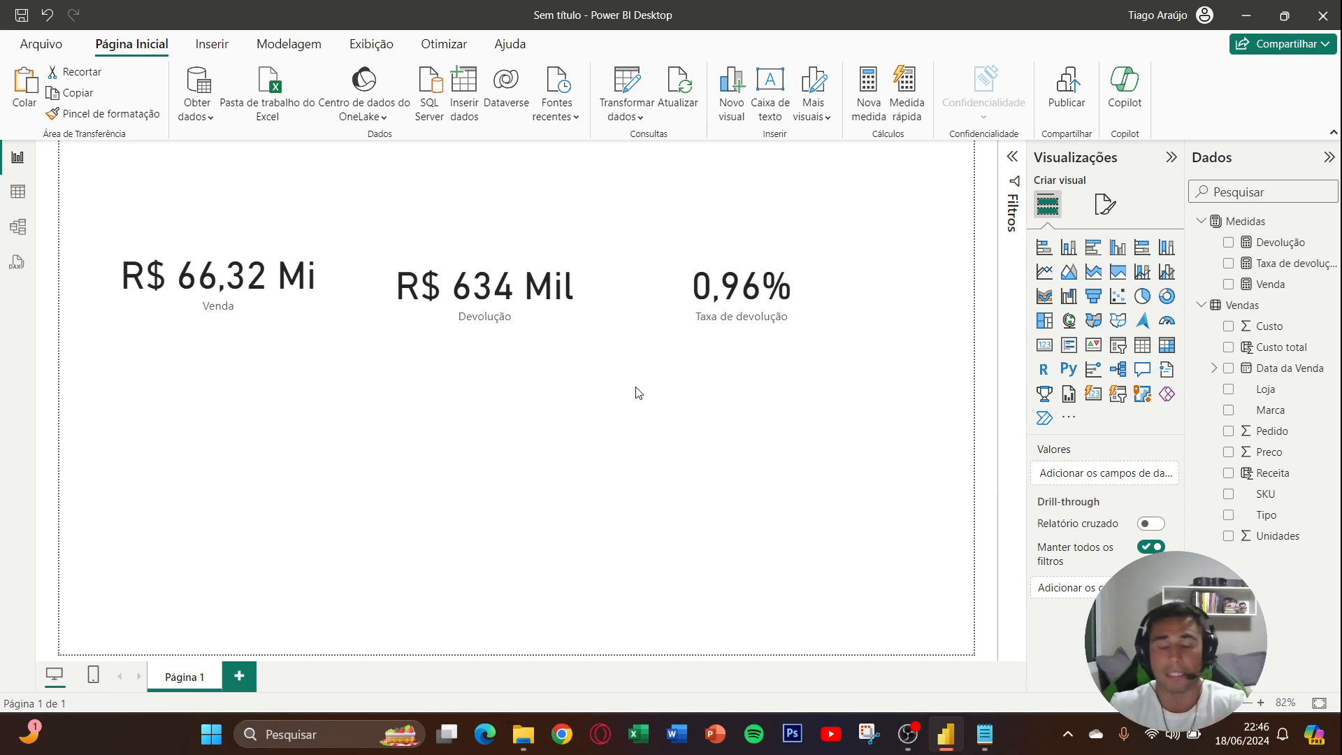
- Start a new measure named Pedidos in the Medidas table
{"action": "right_click", "coordinate": [1261, 294]}
{"action": "left_click", "coordinate": [1135, 346]}
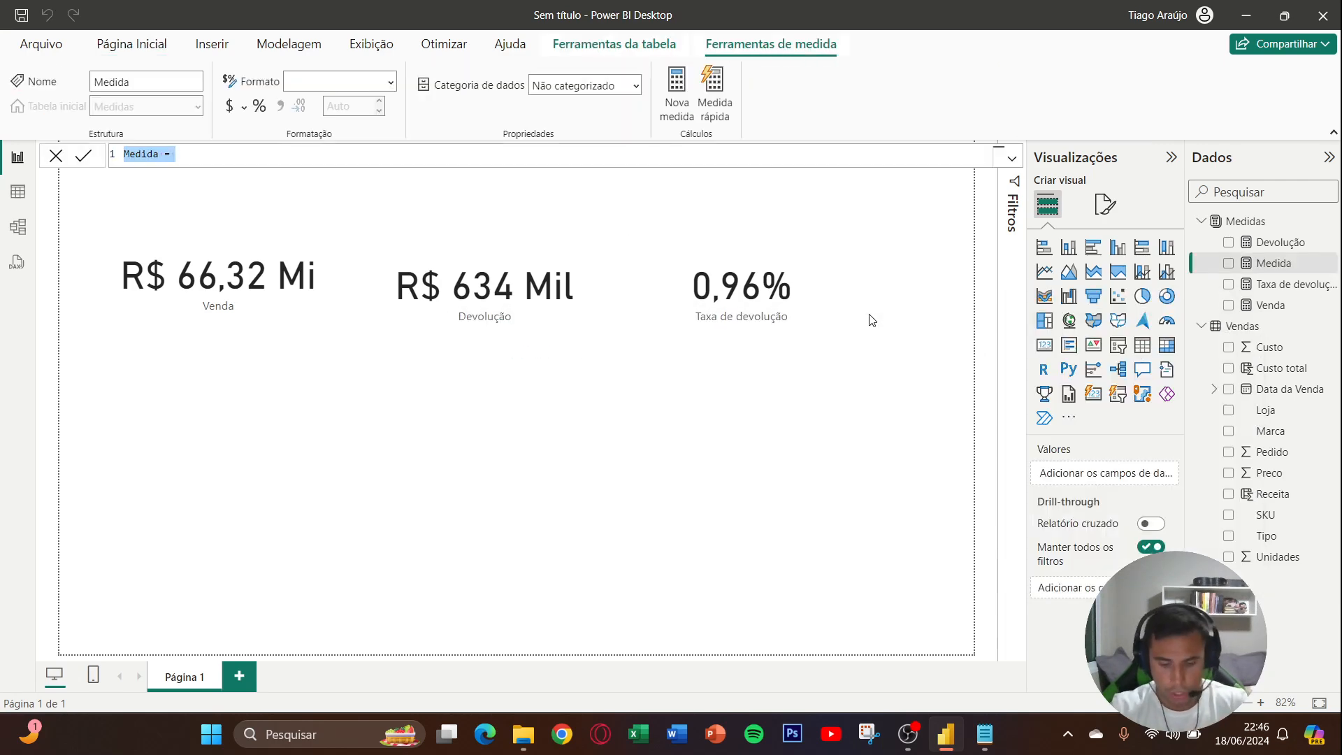
{"action": "type", "text": "Pedidos "}
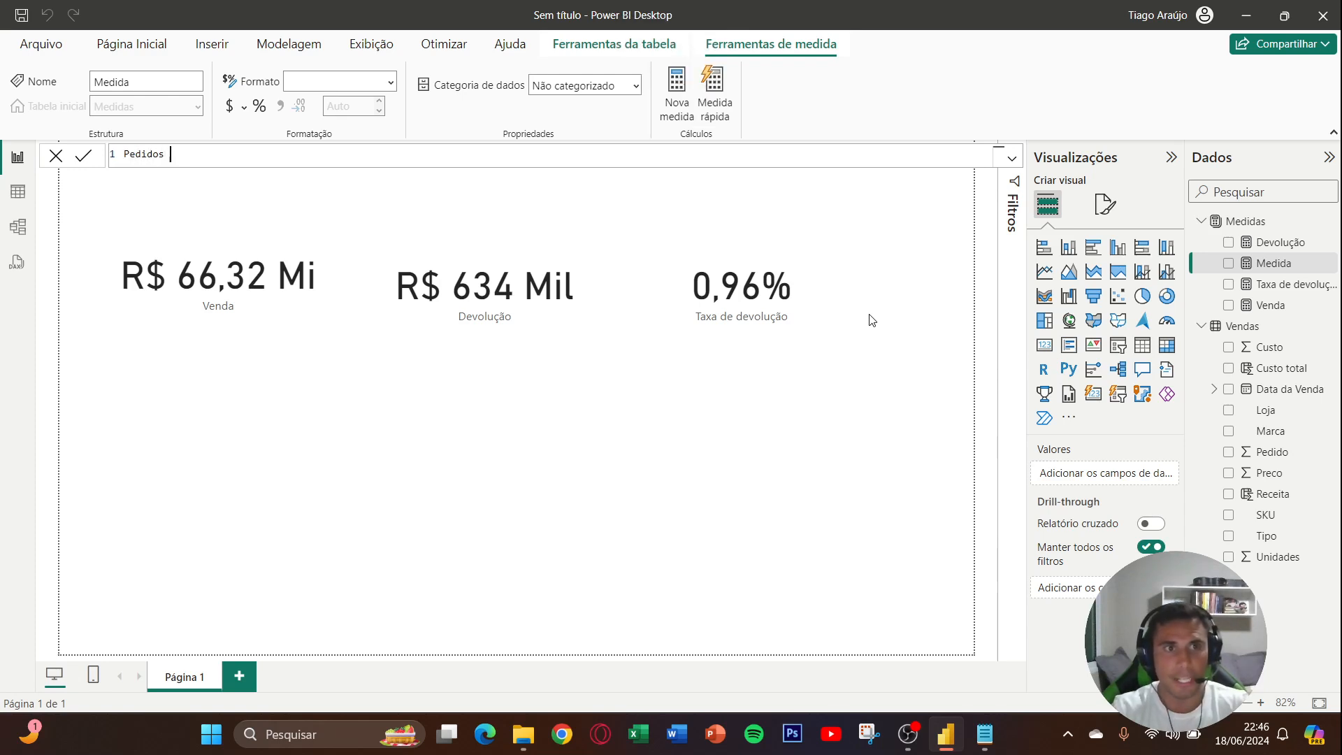
{"action": "type", "text": "="}
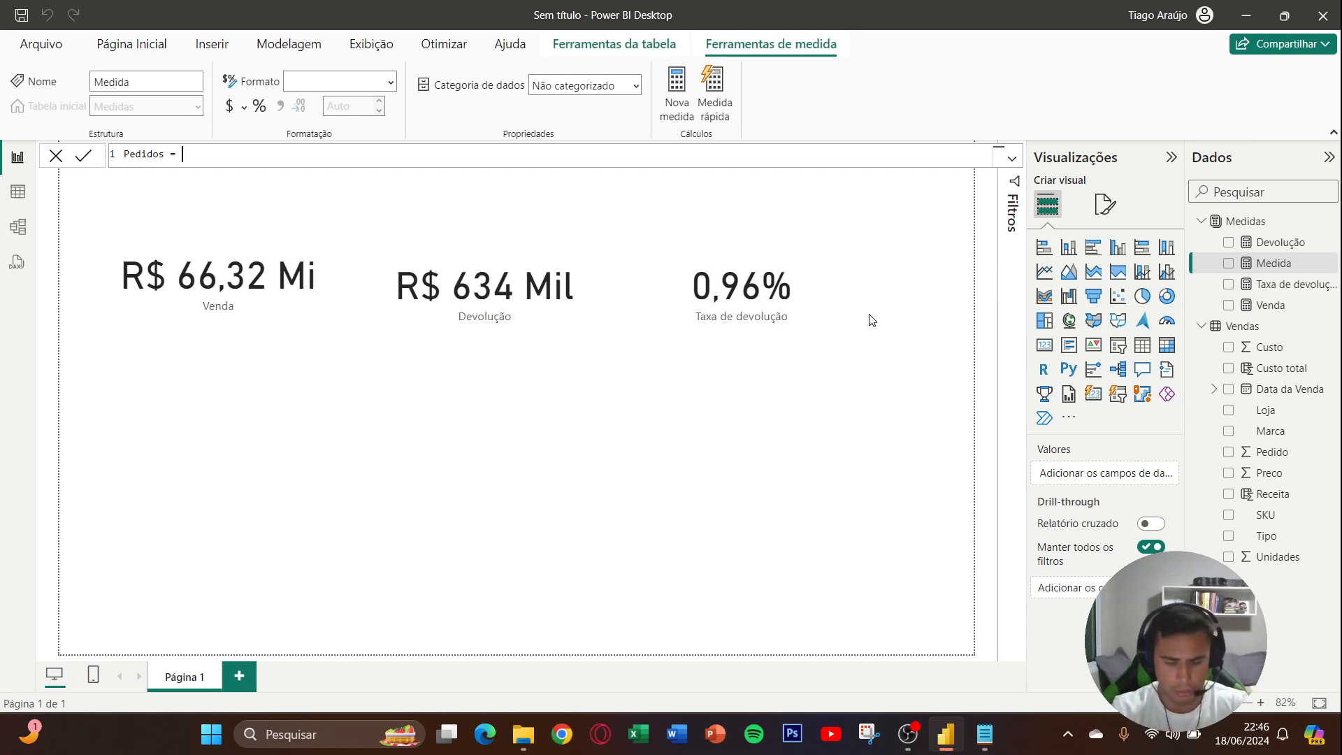
- Define the Pedidos measure as COUNTROWS(Vendas) and commit it
{"action": "type", "text": "counr"}
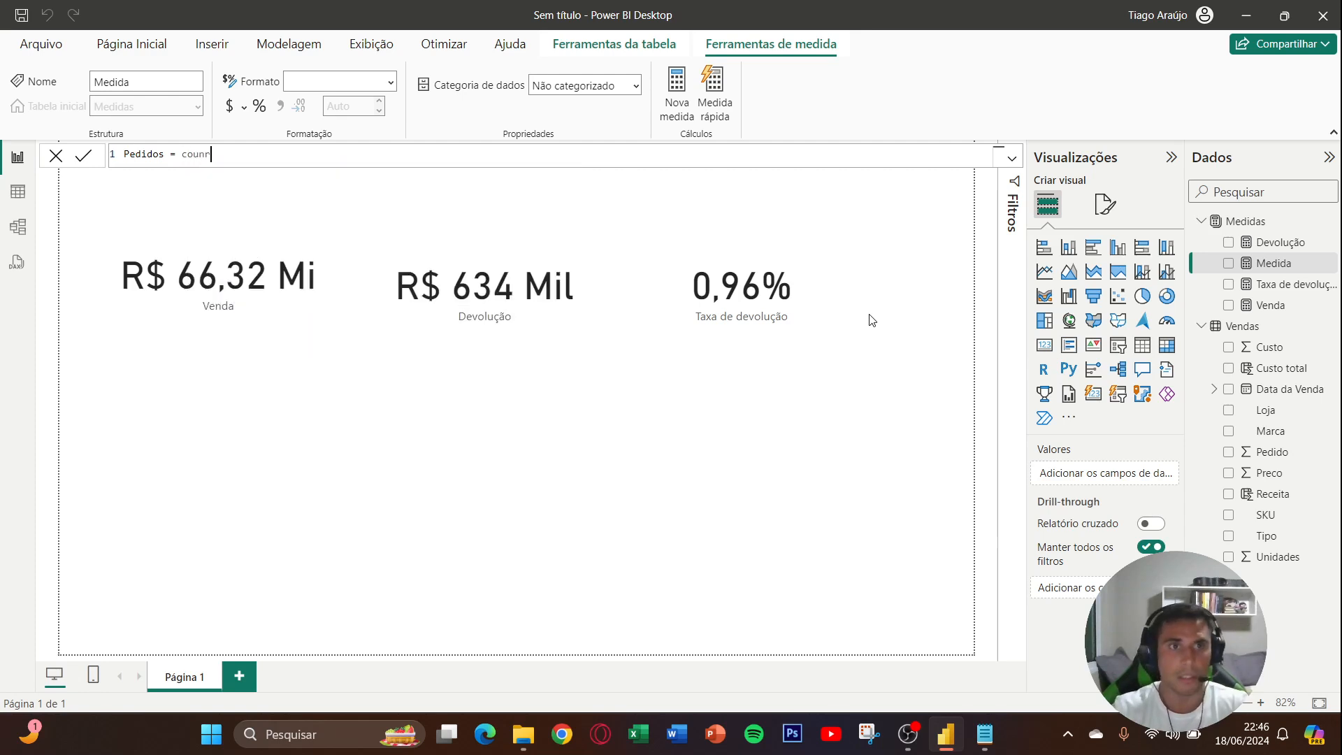
{"action": "key", "text": "BackSpace"}
{"action": "type", "text": "two"}
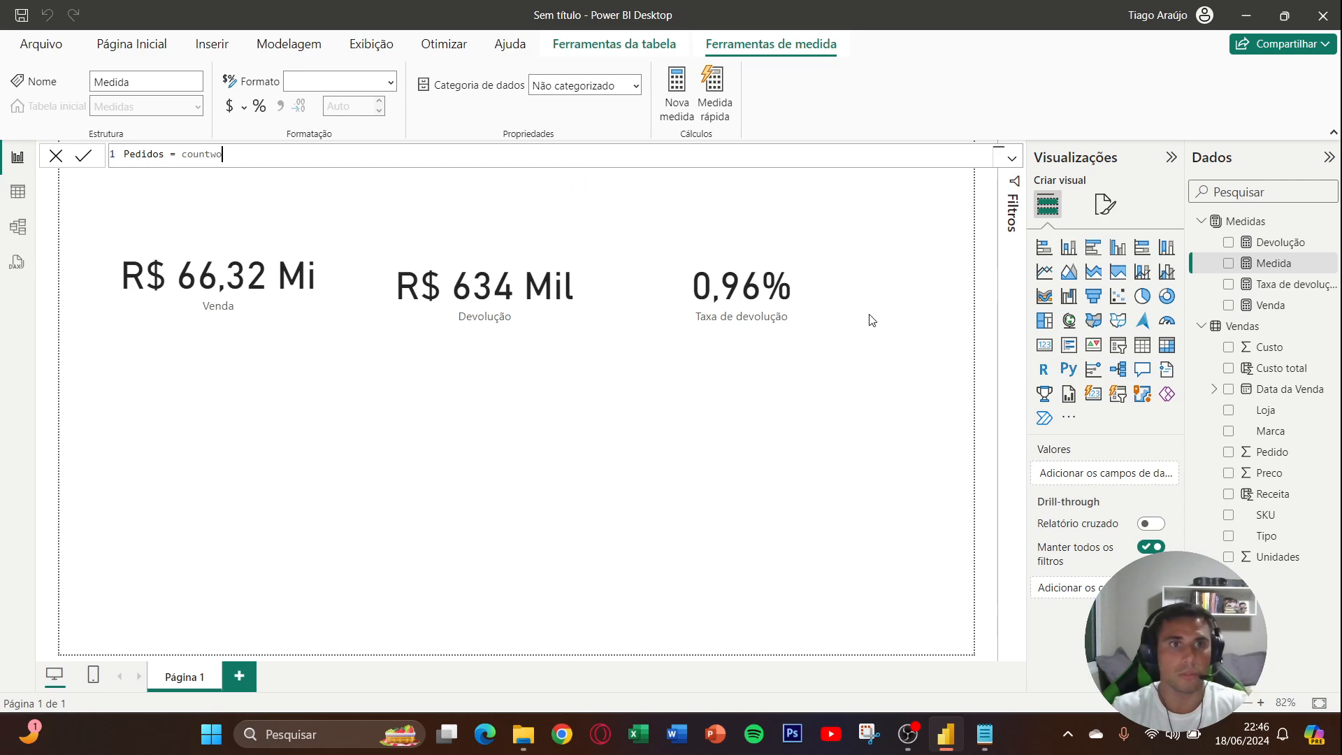
{"action": "key", "text": "Down"}
{"action": "key", "text": "Down"}
{"action": "key", "text": "Down"}
{"action": "key", "text": "Down"}
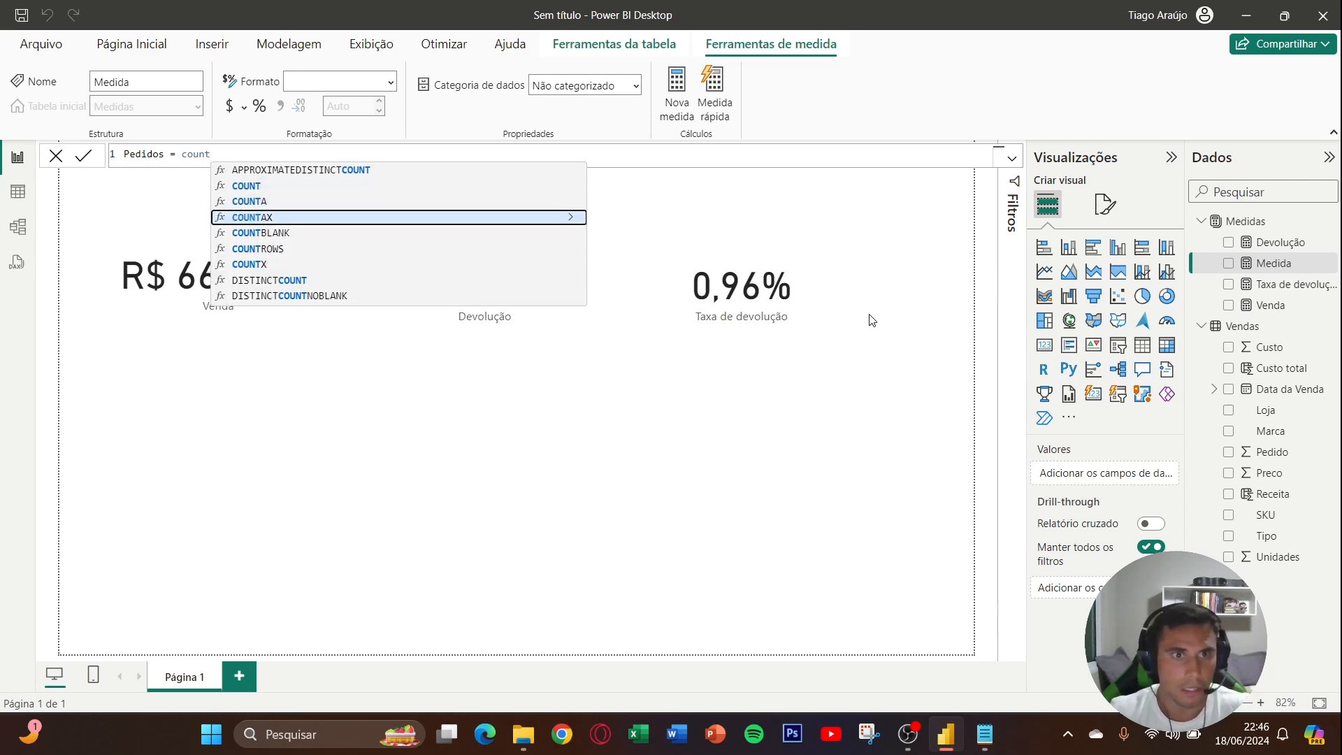
{"action": "key", "text": "Tab"}
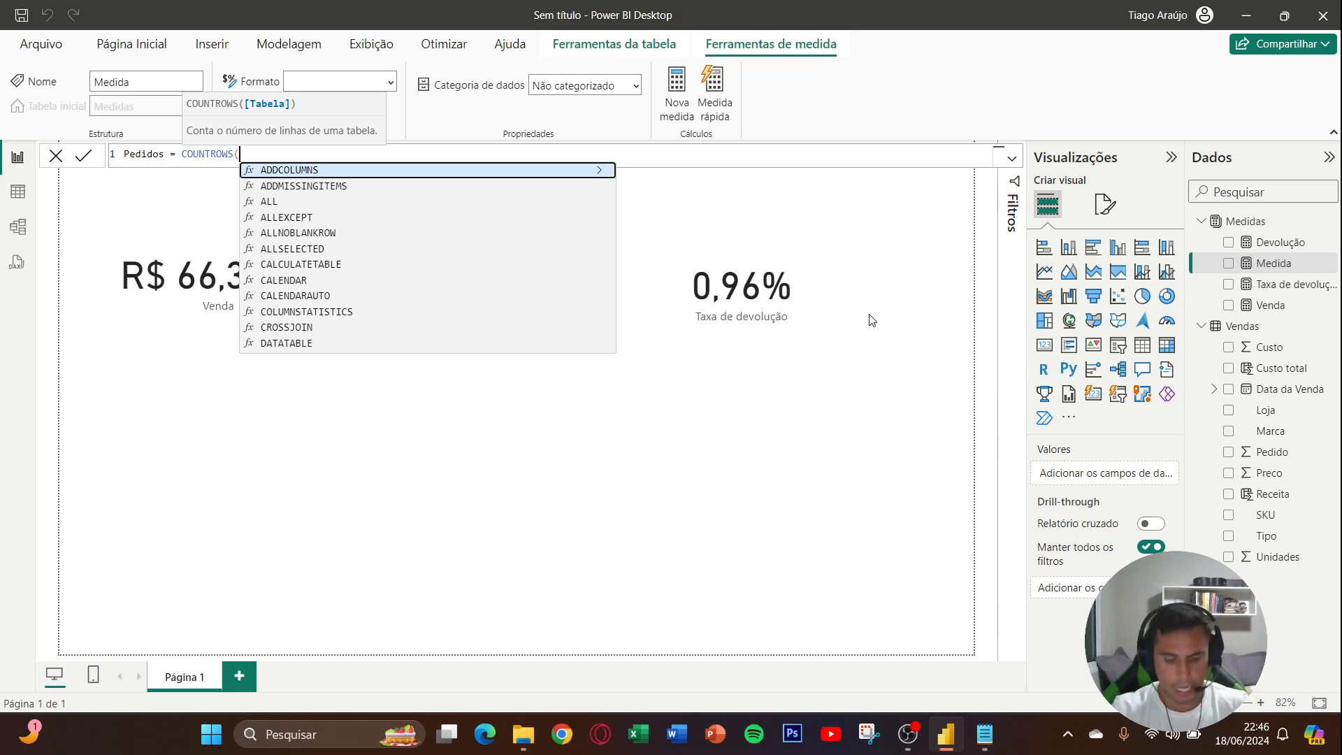
{"action": "type", "text": "Vendas)"}
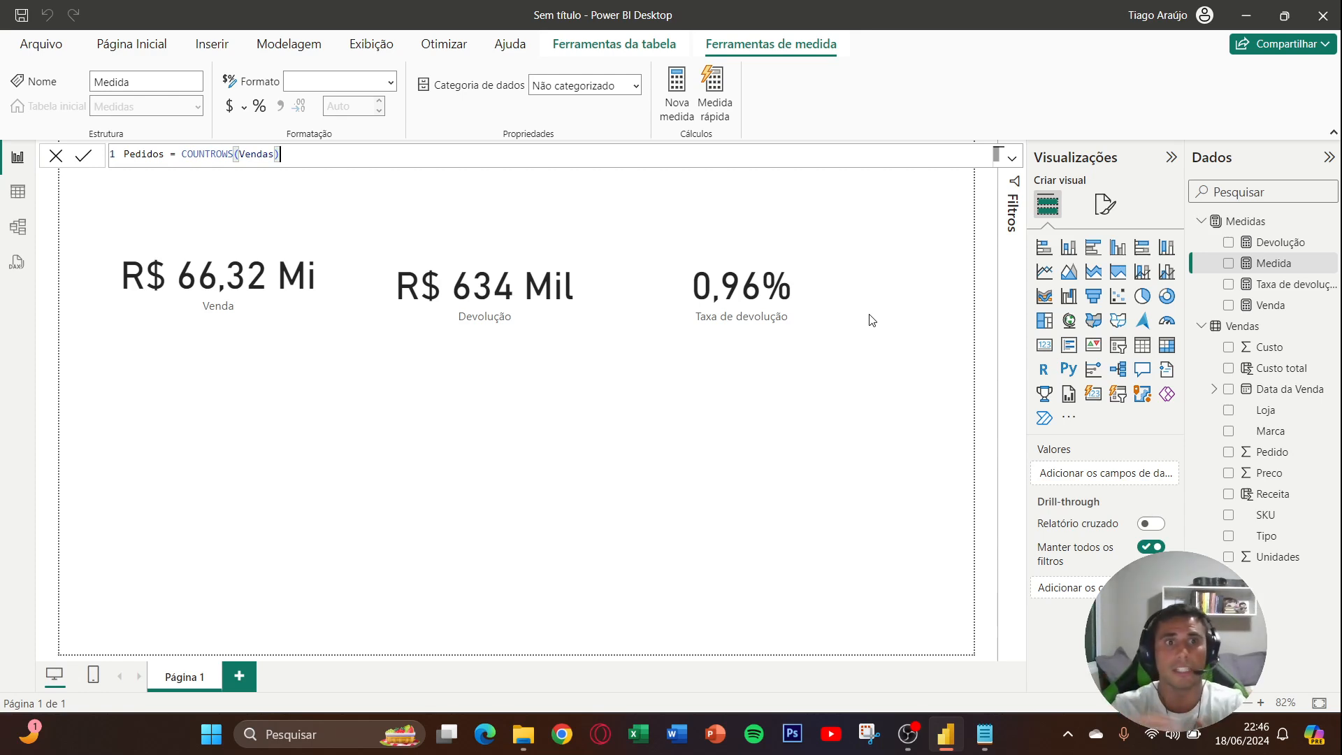
{"action": "key", "text": "Return"}
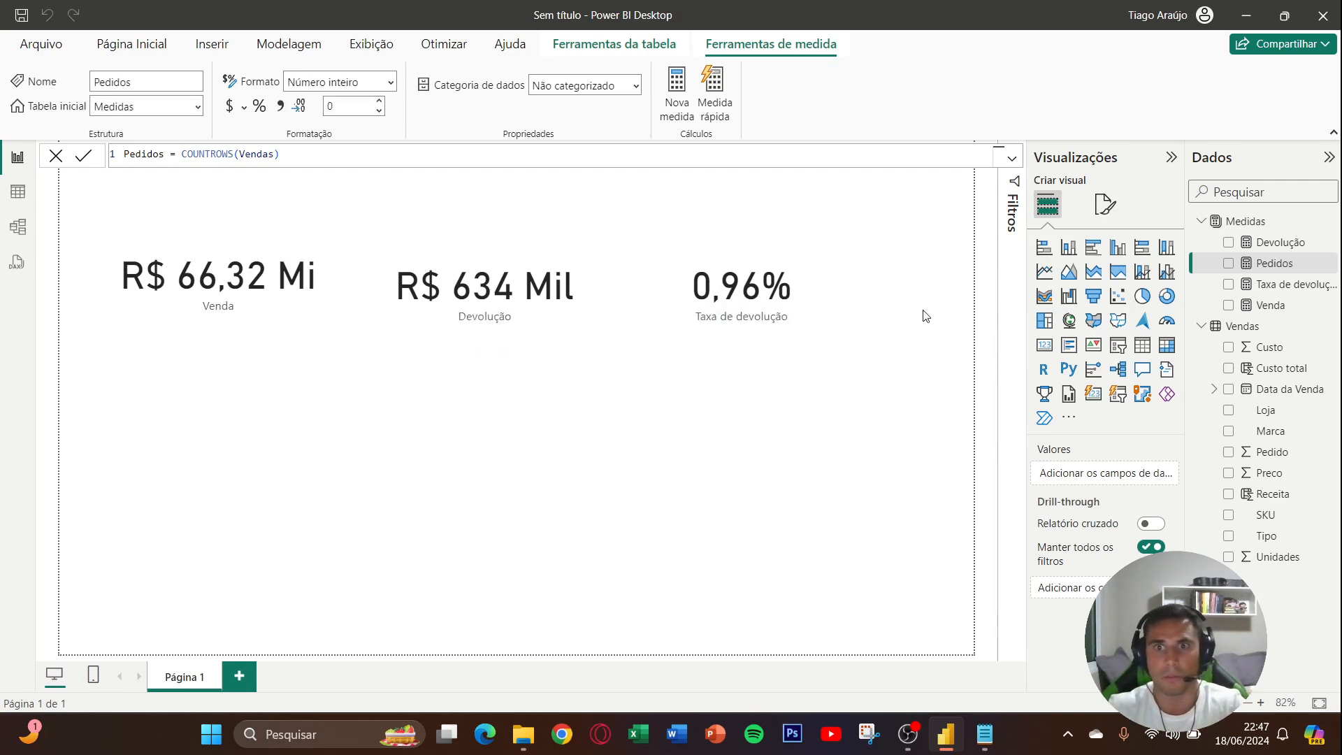
- Add a card showing the Pedidos measure below the existing cards, widen it slightly and position it beneath Venda and Devolução
{"action": "left_click", "coordinate": [1044, 346]}
{"action": "left_click_drag", "start_coordinate": [329, 421], "coordinate": [517, 411]}
{"action": "left_click", "coordinate": [1229, 264]}
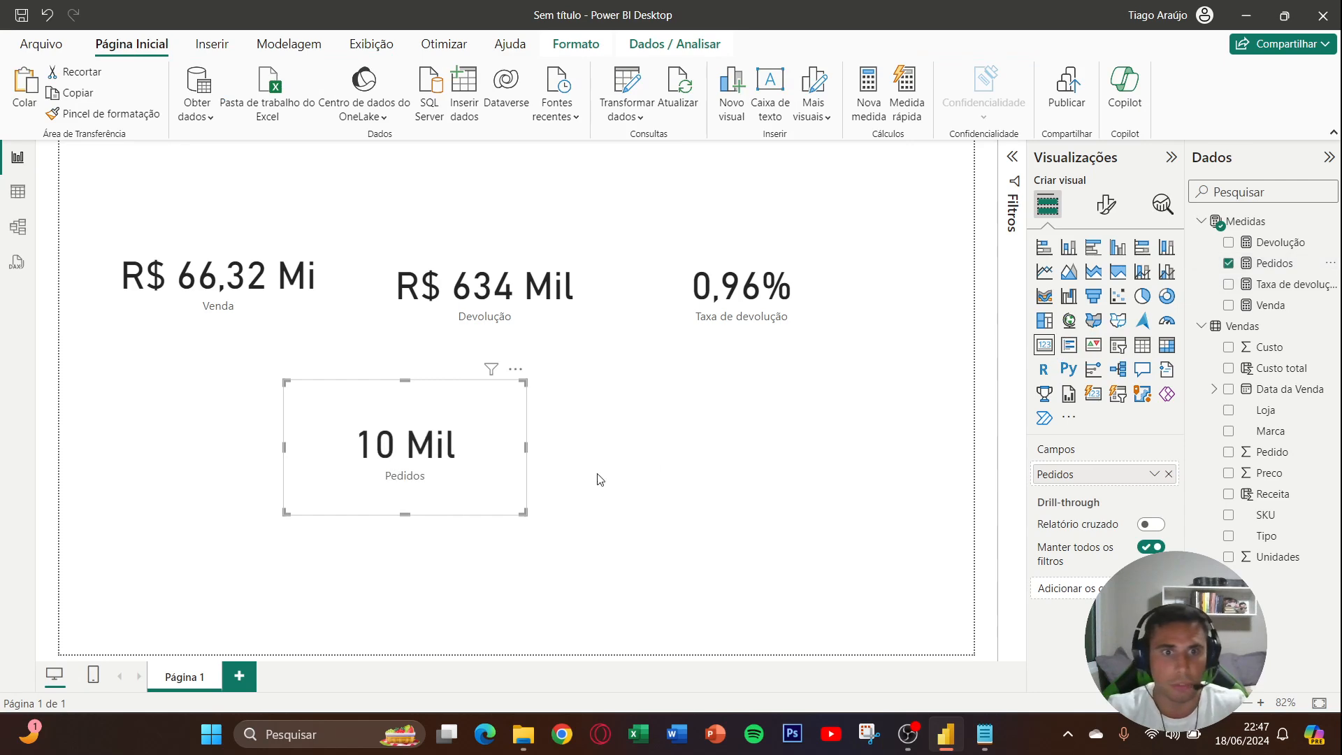
{"action": "left_click_drag", "start_coordinate": [527, 448], "coordinate": [579, 448]}
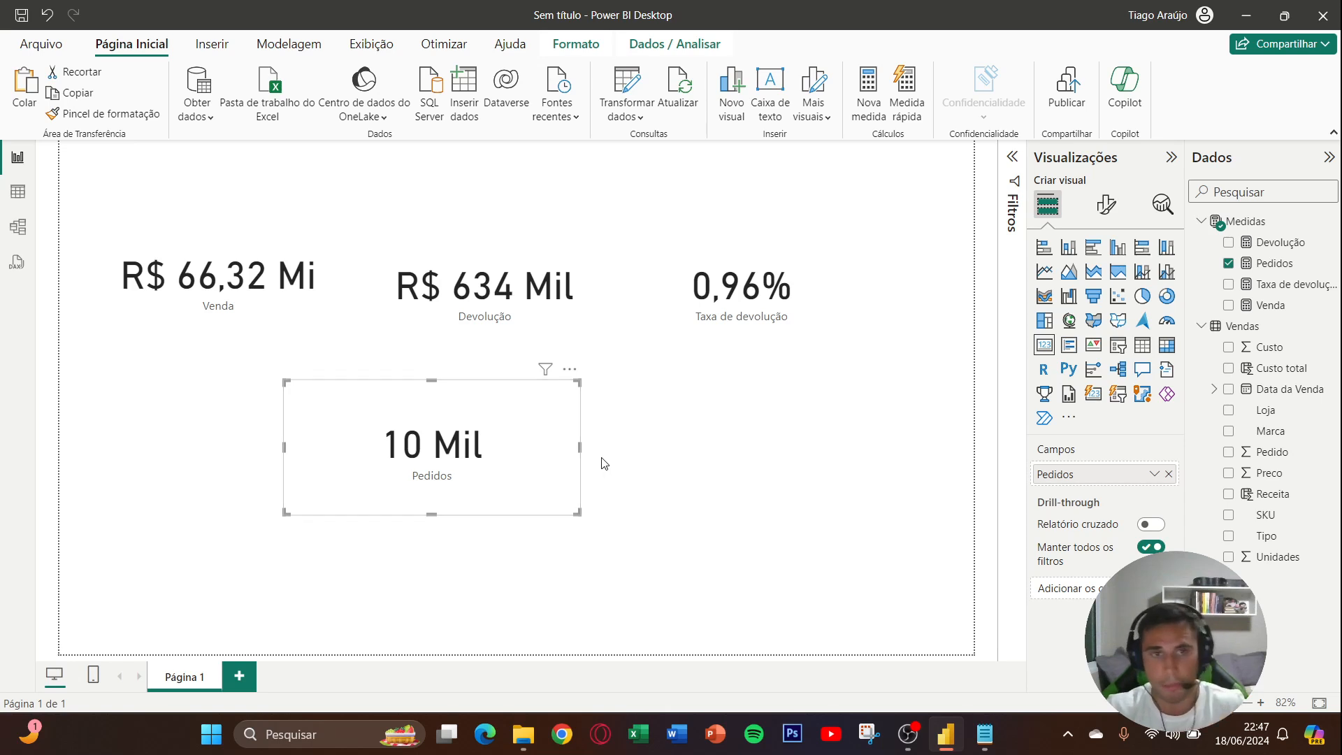
{"action": "left_click_drag", "start_coordinate": [601, 460], "coordinate": [550, 458]}
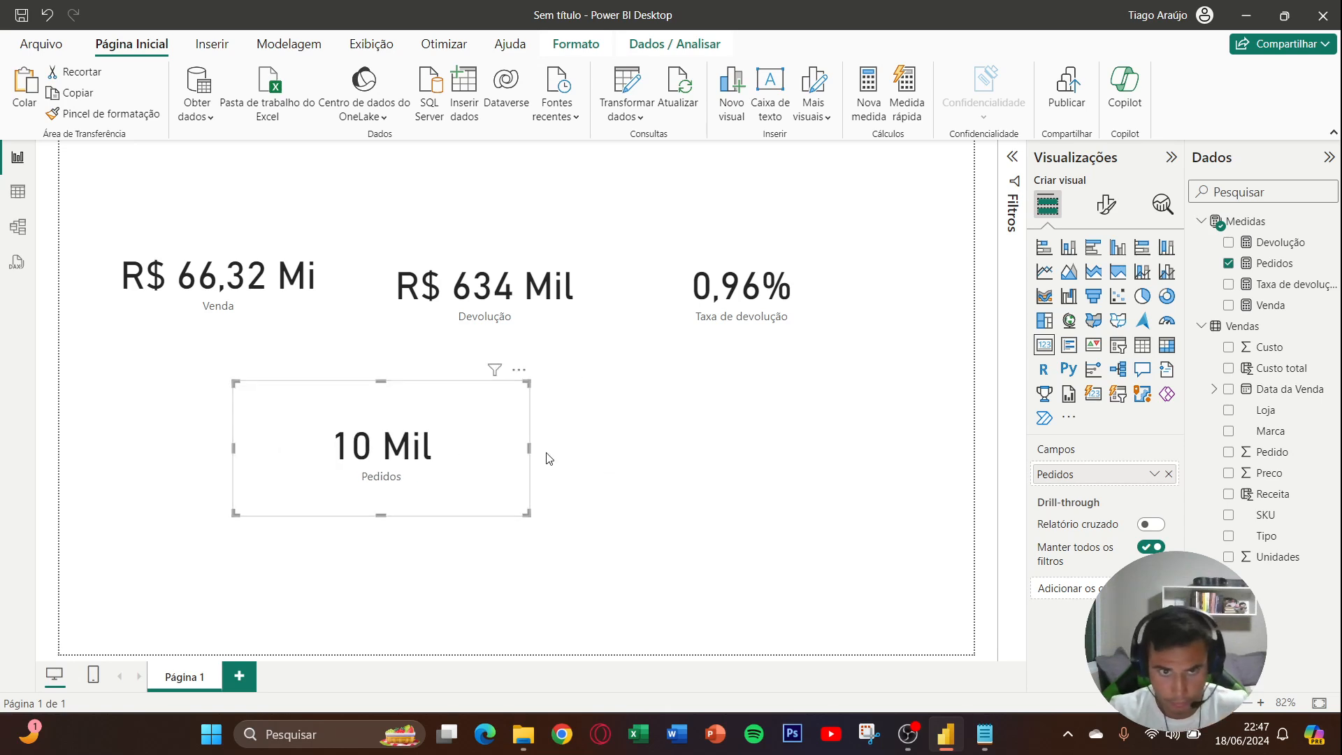
- Start a new measure named Pedidos devolvidos in the Medidas table, with a CALCULATE formula that evaluates [Pedidos]
{"action": "right_click", "coordinate": [1263, 265]}
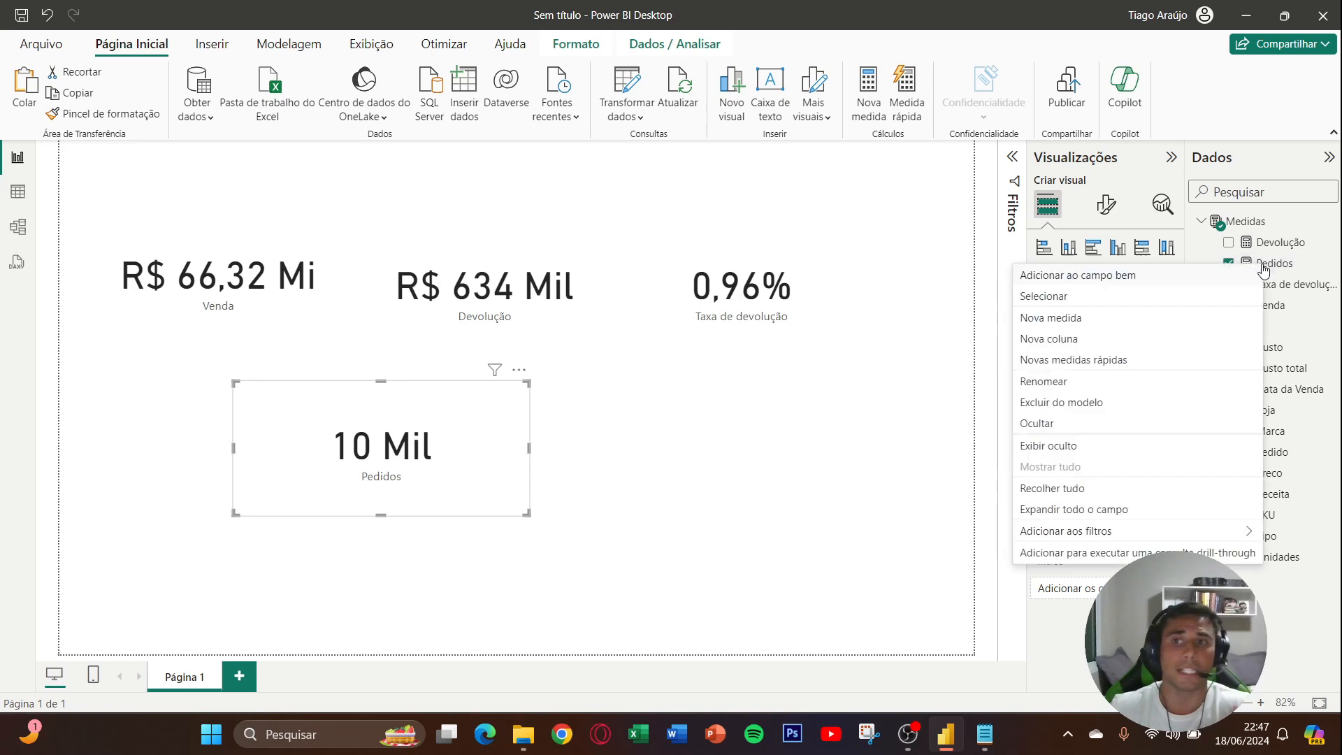
{"action": "left_click", "coordinate": [1157, 318]}
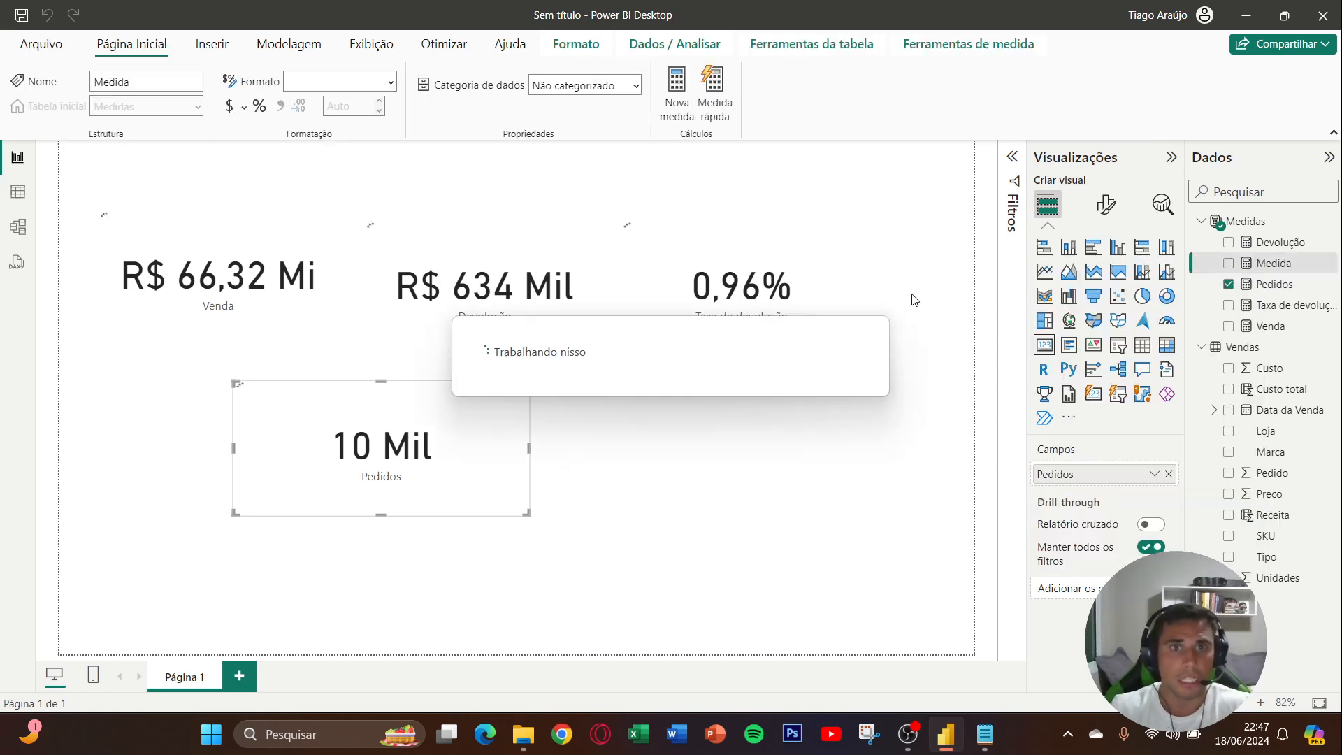
{"action": "type", "text": "Pedid"}
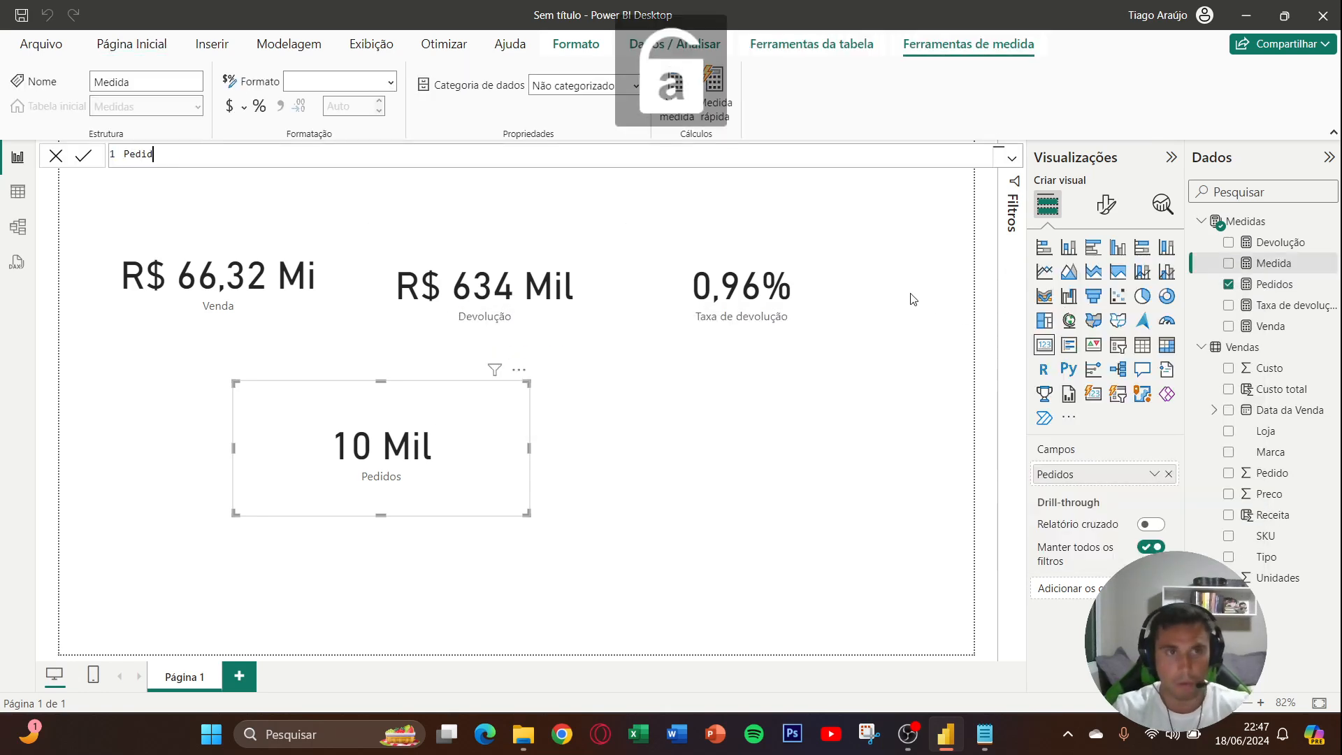
{"action": "type", "text": "os devolvidos"}
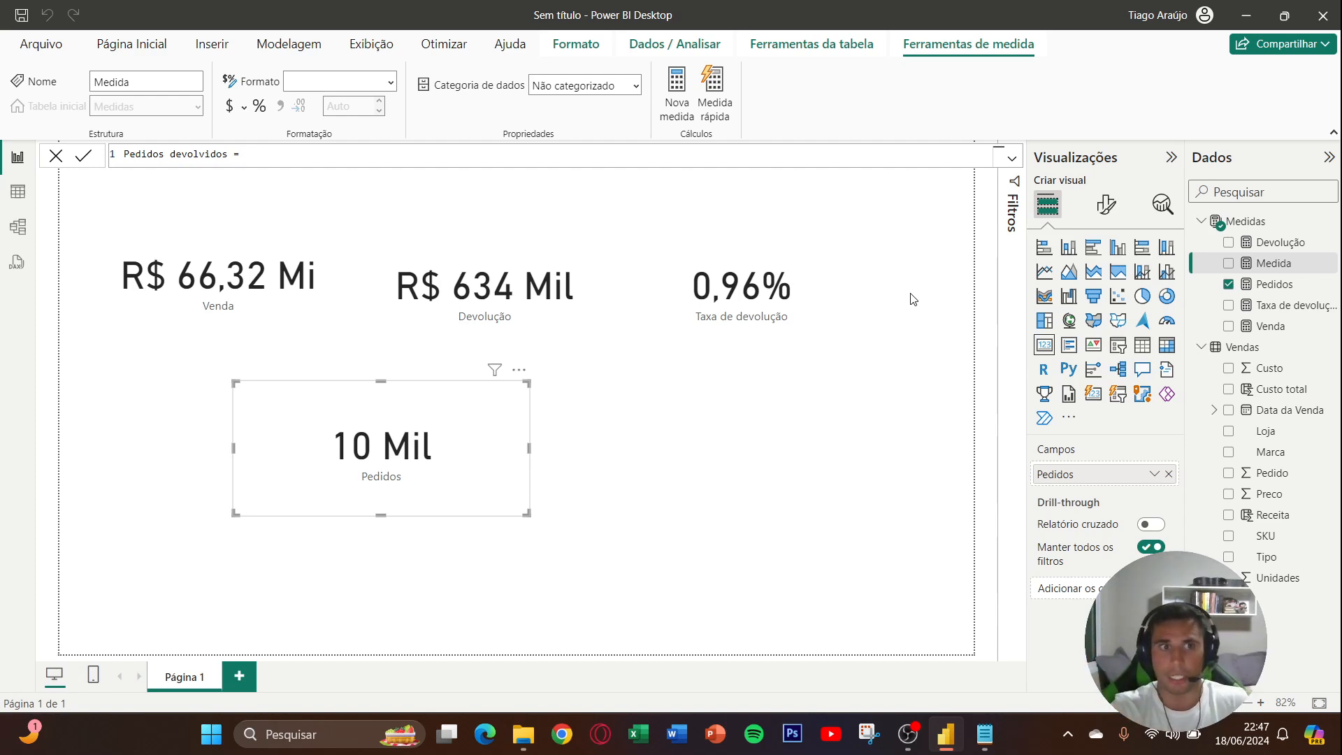
{"action": "type", "text": "= ca"}
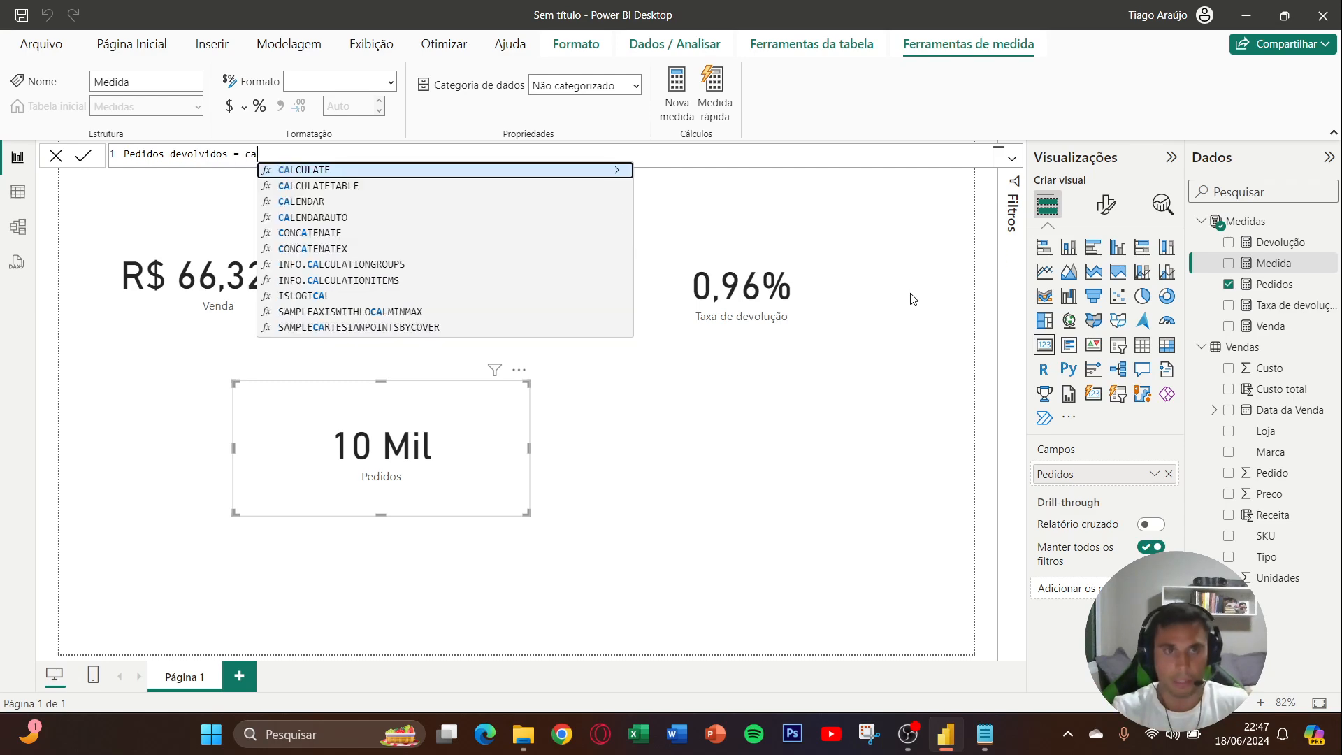
{"action": "key", "text": "Tab"}
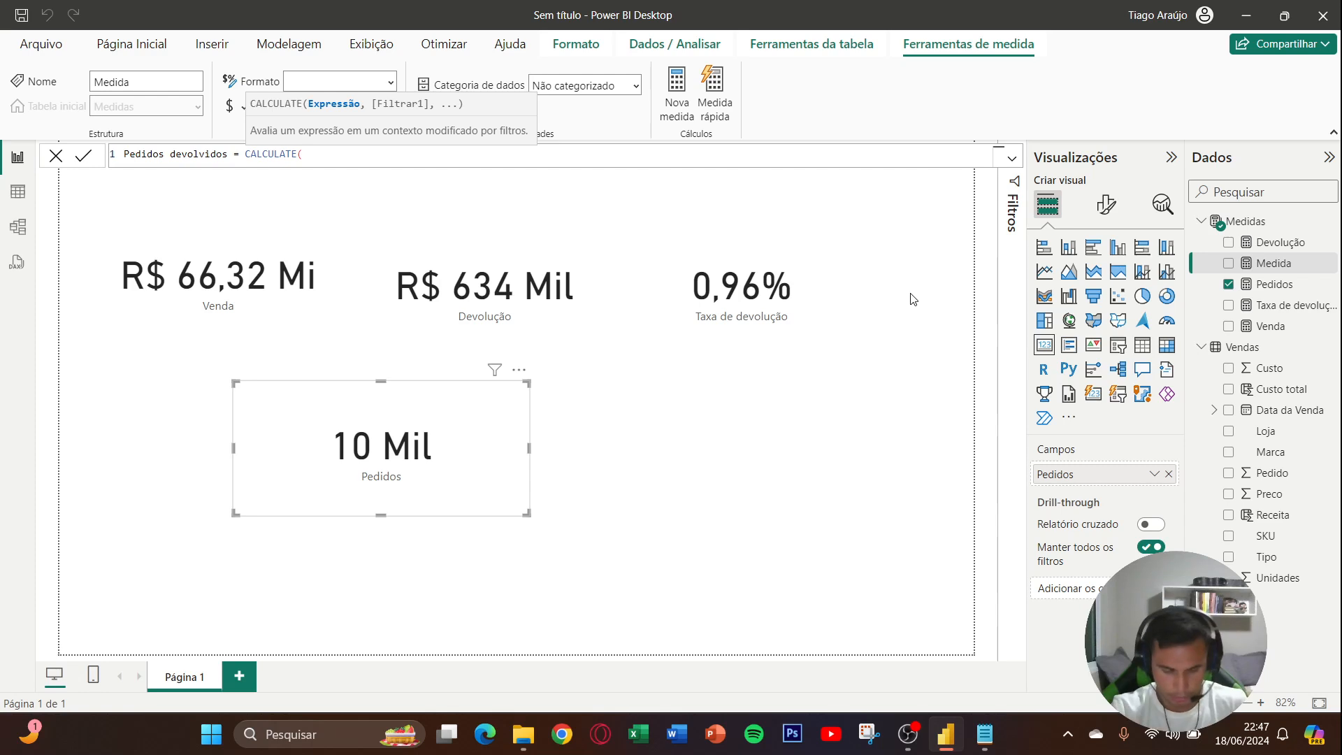
{"action": "type", "text": "[P"}
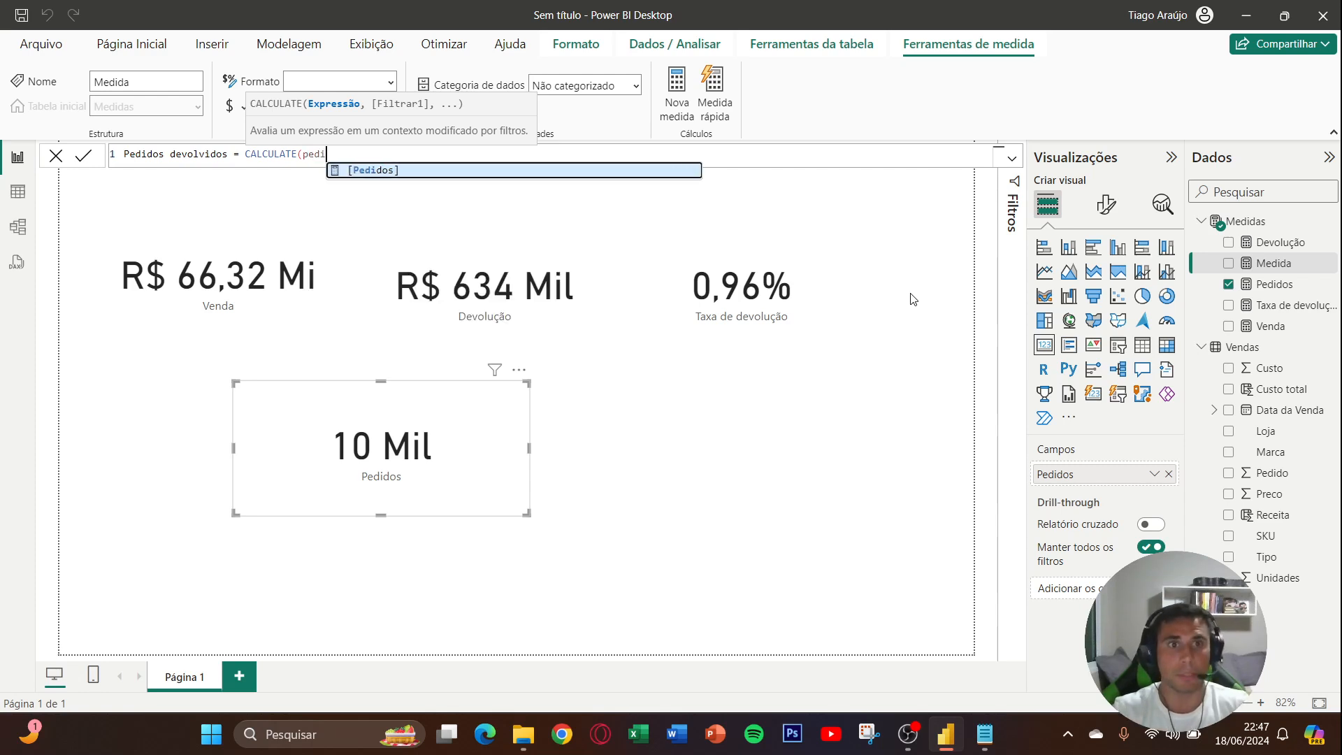
{"action": "key", "text": "Tab"}
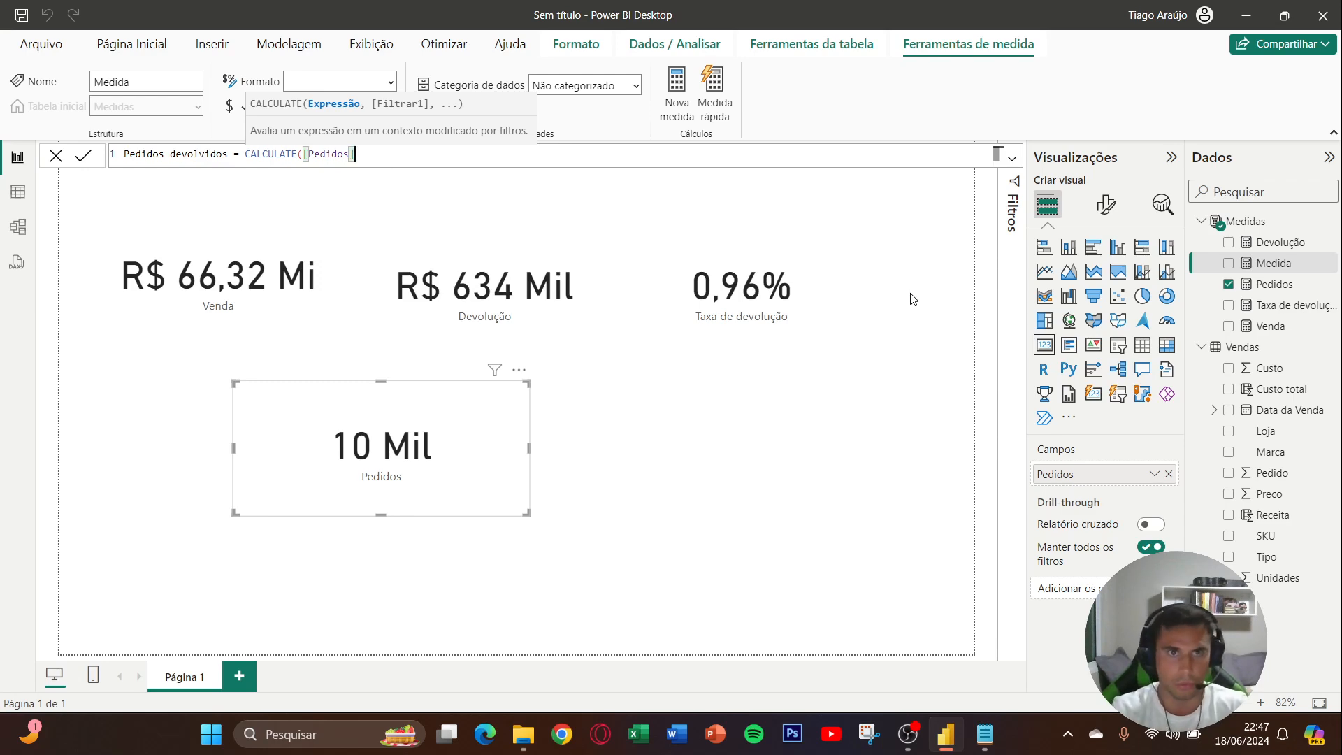
- Complete the Pedidos devolvidos formula with the filter Vendas[Tipo]="Dev" and commit the measure
{"action": "type", "text": ",tip"}
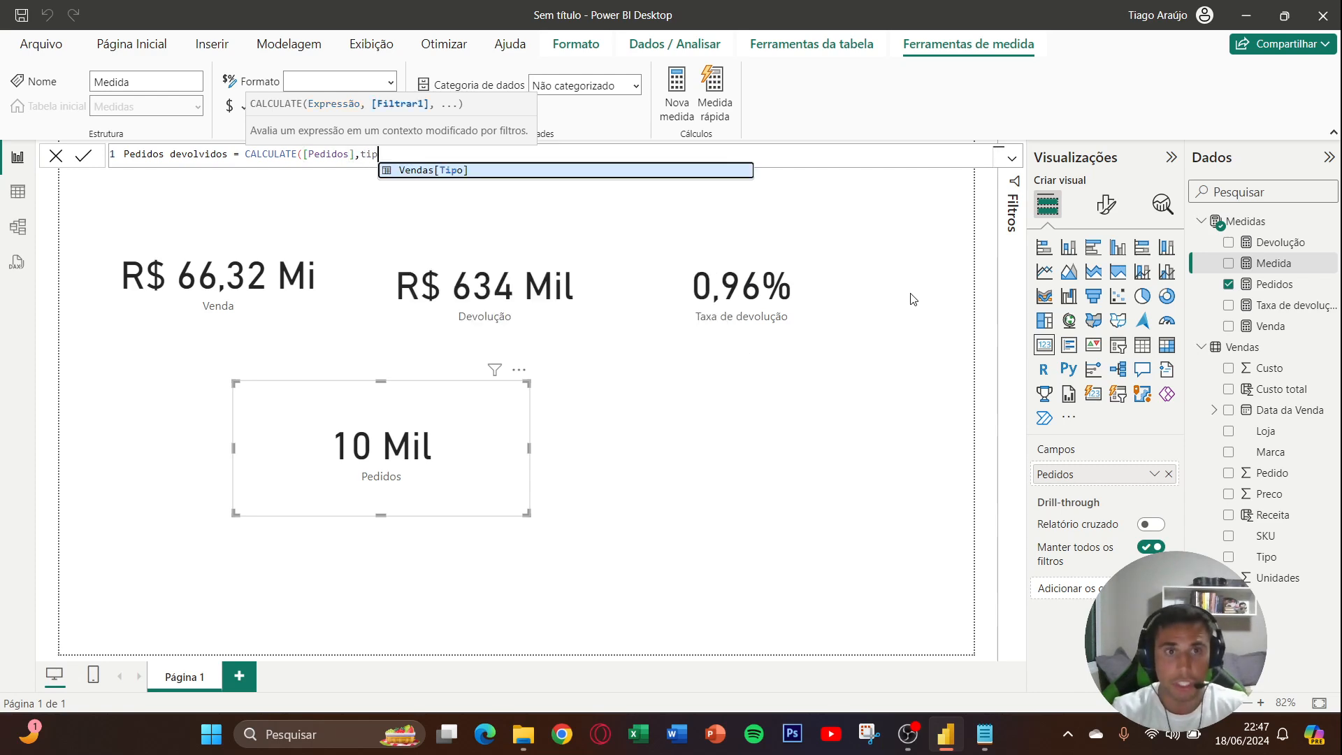
{"action": "key", "text": "Tab"}
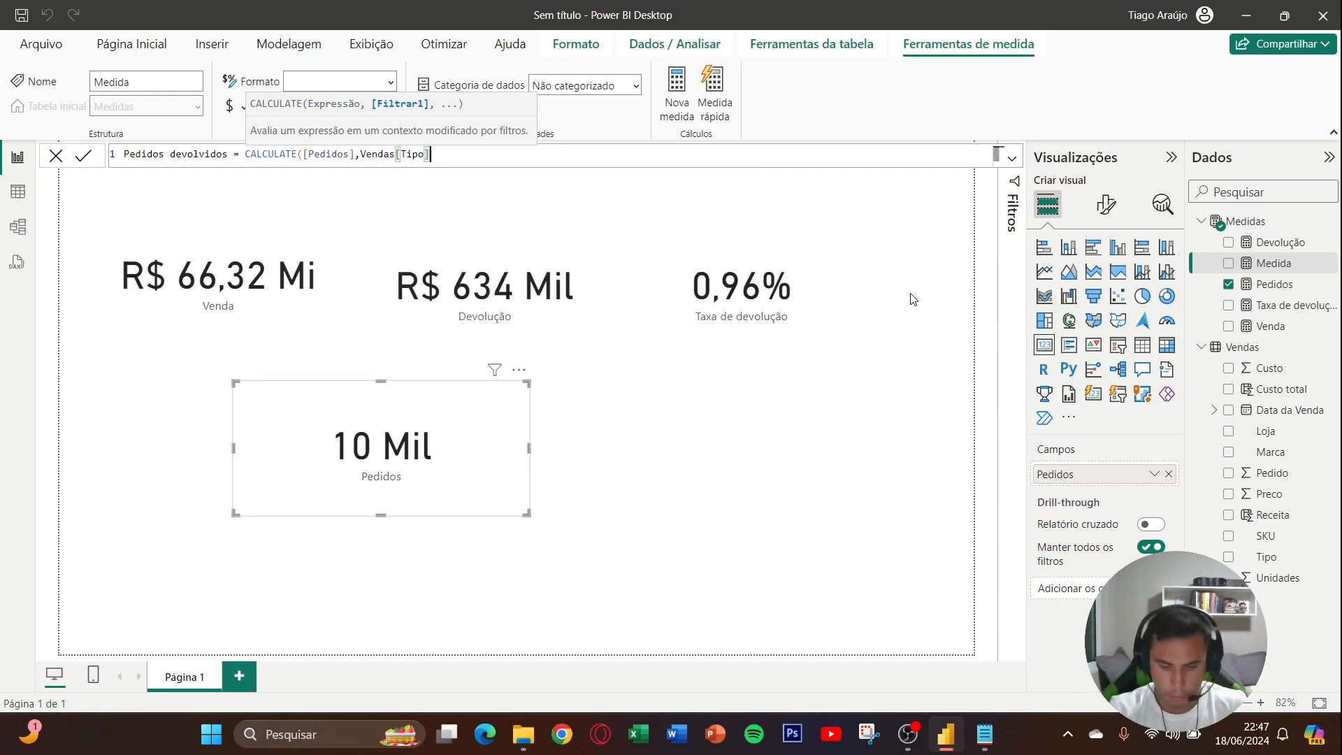
{"action": "type", "text": "=\""}
{"action": "key", "text": "Caps_Lock"}
{"action": "type", "text": "D"}
{"action": "key", "text": "Caps_Lock"}
{"action": "type", "text": "ev"}
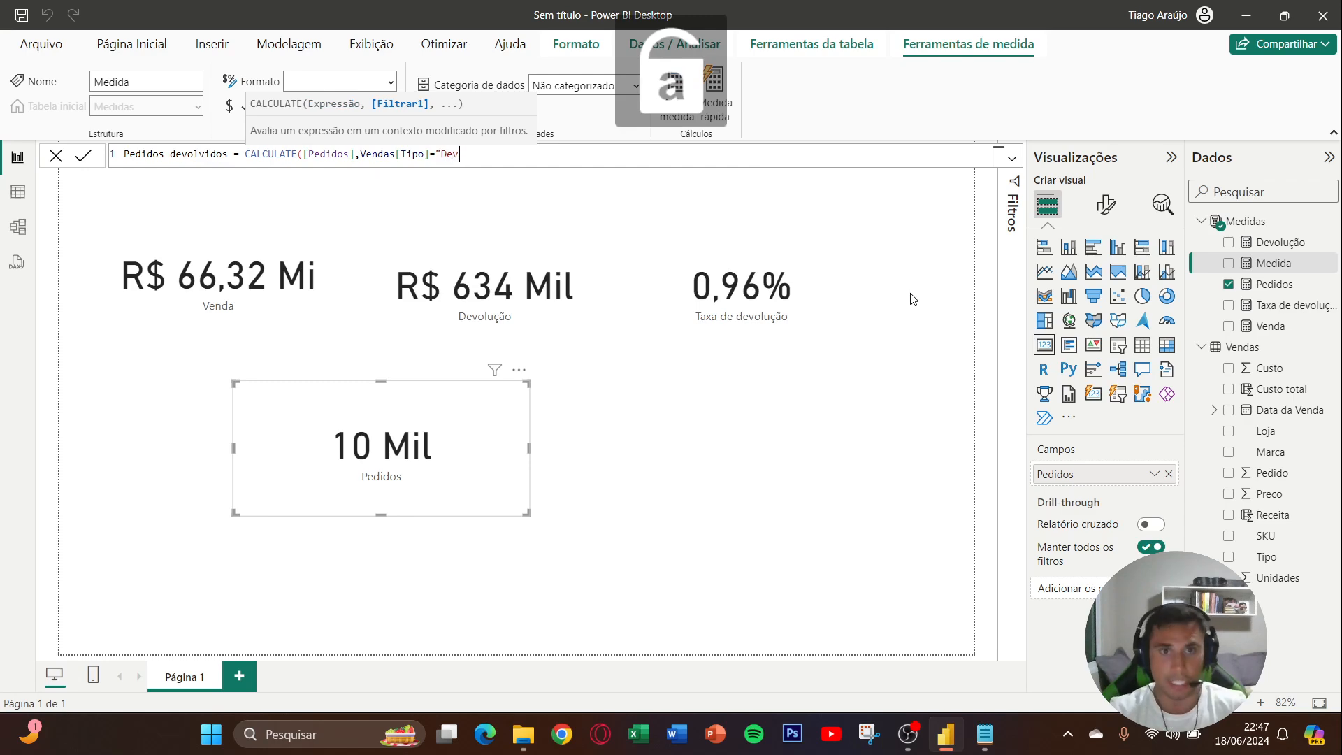
{"action": "type", "text": "\")"}
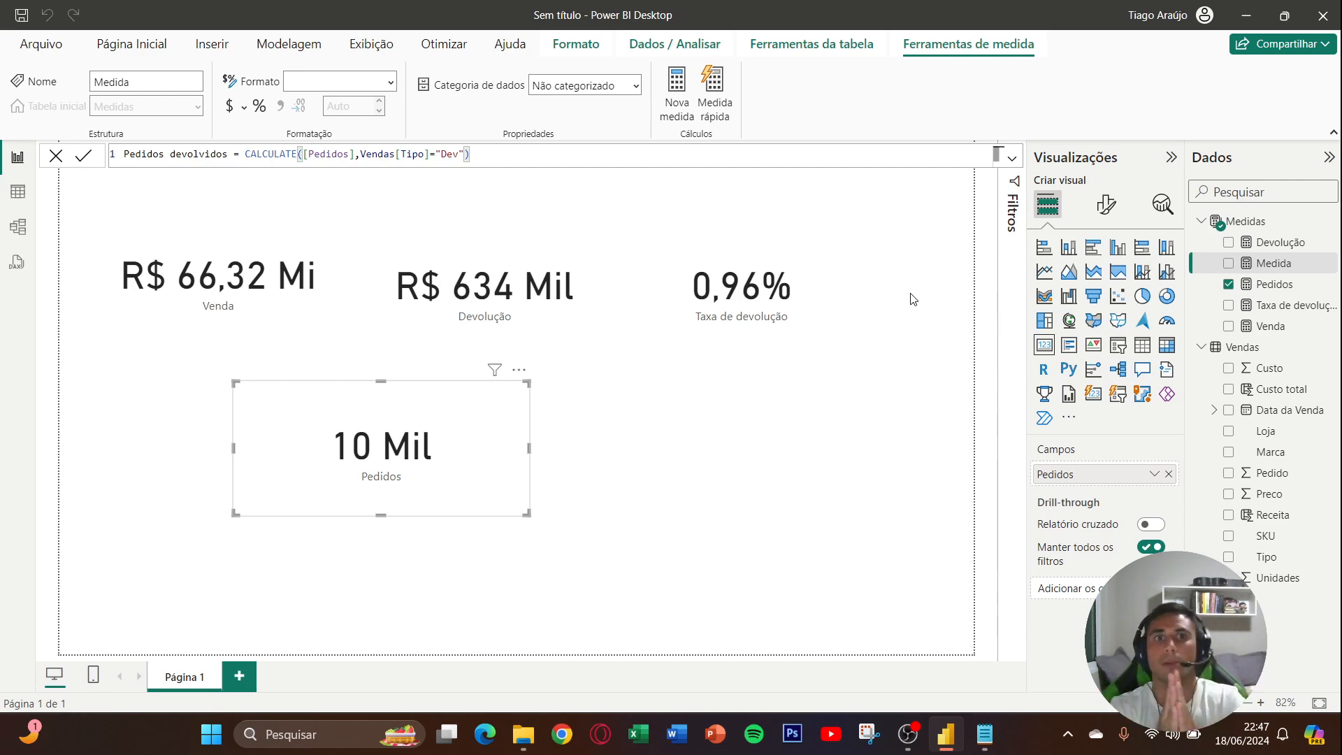
{"action": "key", "text": "Return"}
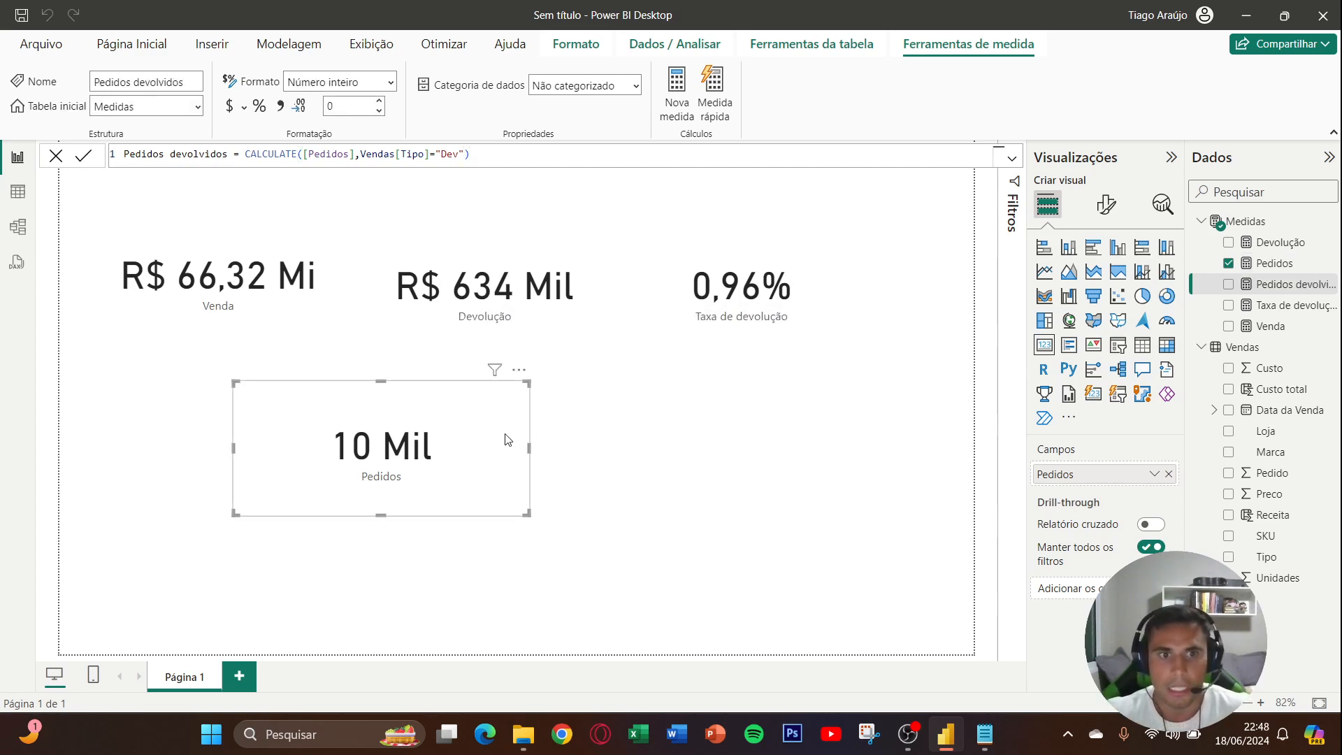
- Shift the Pedidos card slightly to the left and deselect it
{"action": "left_click_drag", "start_coordinate": [508, 439], "coordinate": [466, 436]}
{"action": "left_click", "coordinate": [848, 400]}
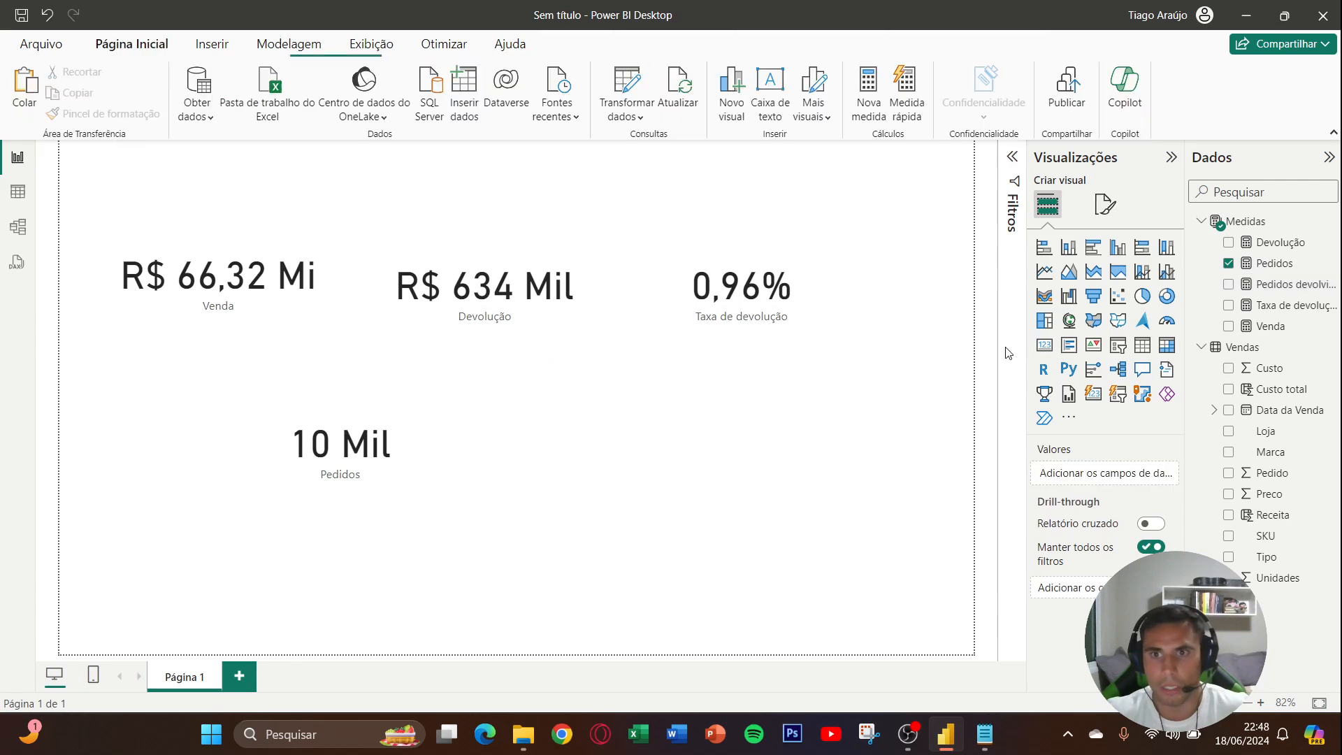
- Add a card showing the Pedidos devolvidos measure beside the Pedidos card, below Devolução and Taxa de devolução
{"action": "left_click", "coordinate": [1044, 345]}
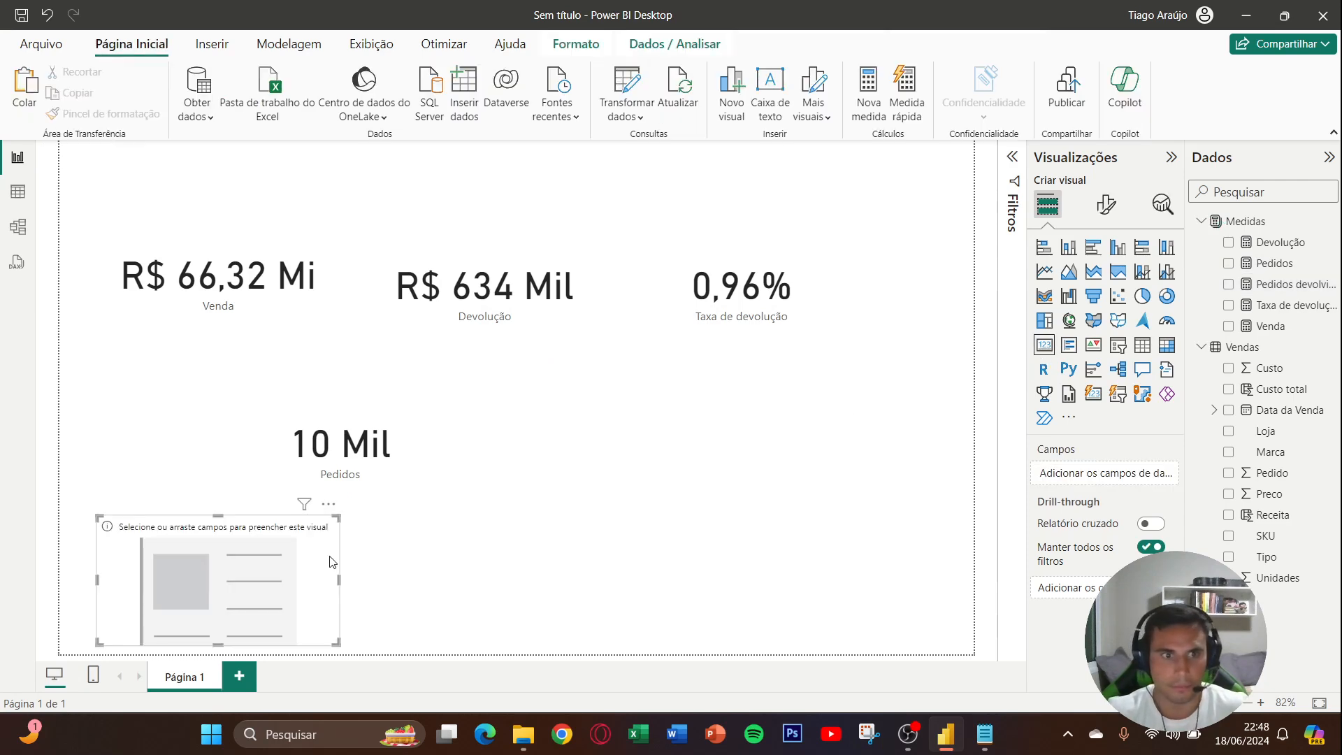
{"action": "left_click_drag", "start_coordinate": [249, 636], "coordinate": [681, 492]}
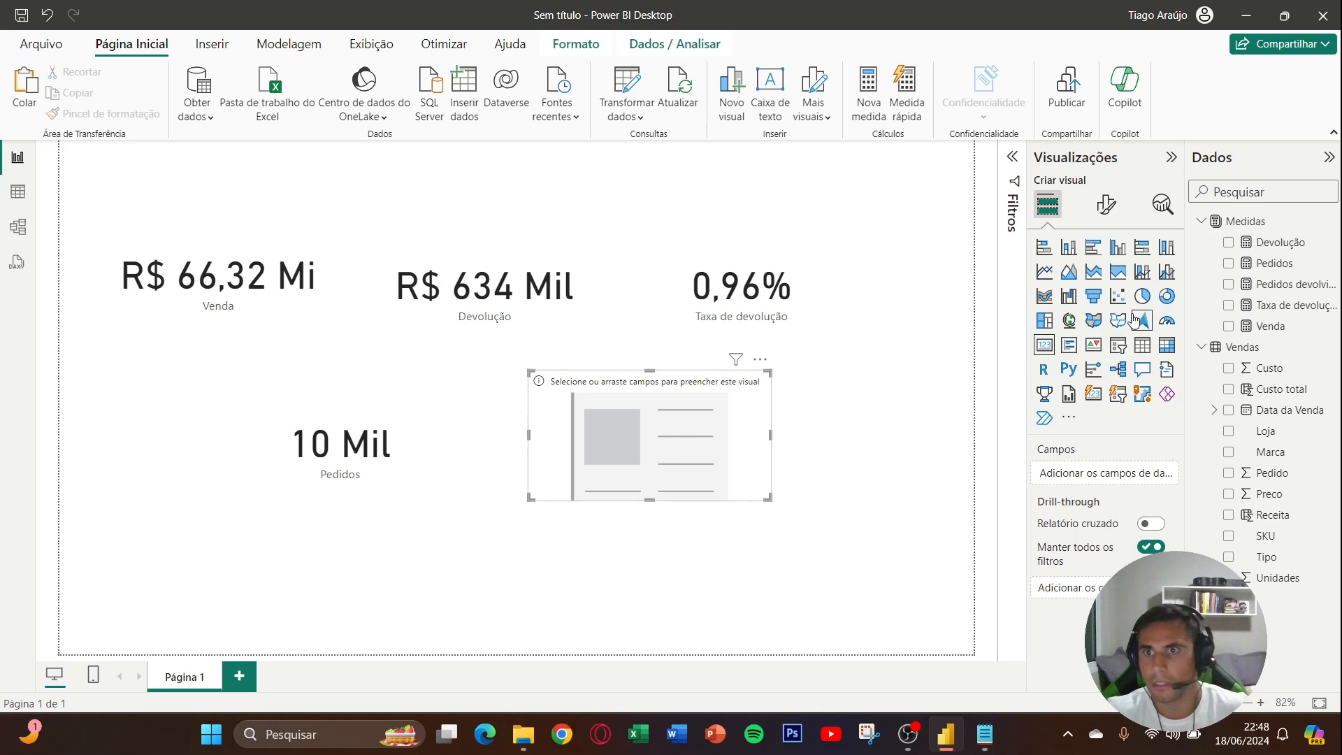
{"action": "left_click", "coordinate": [1228, 284]}
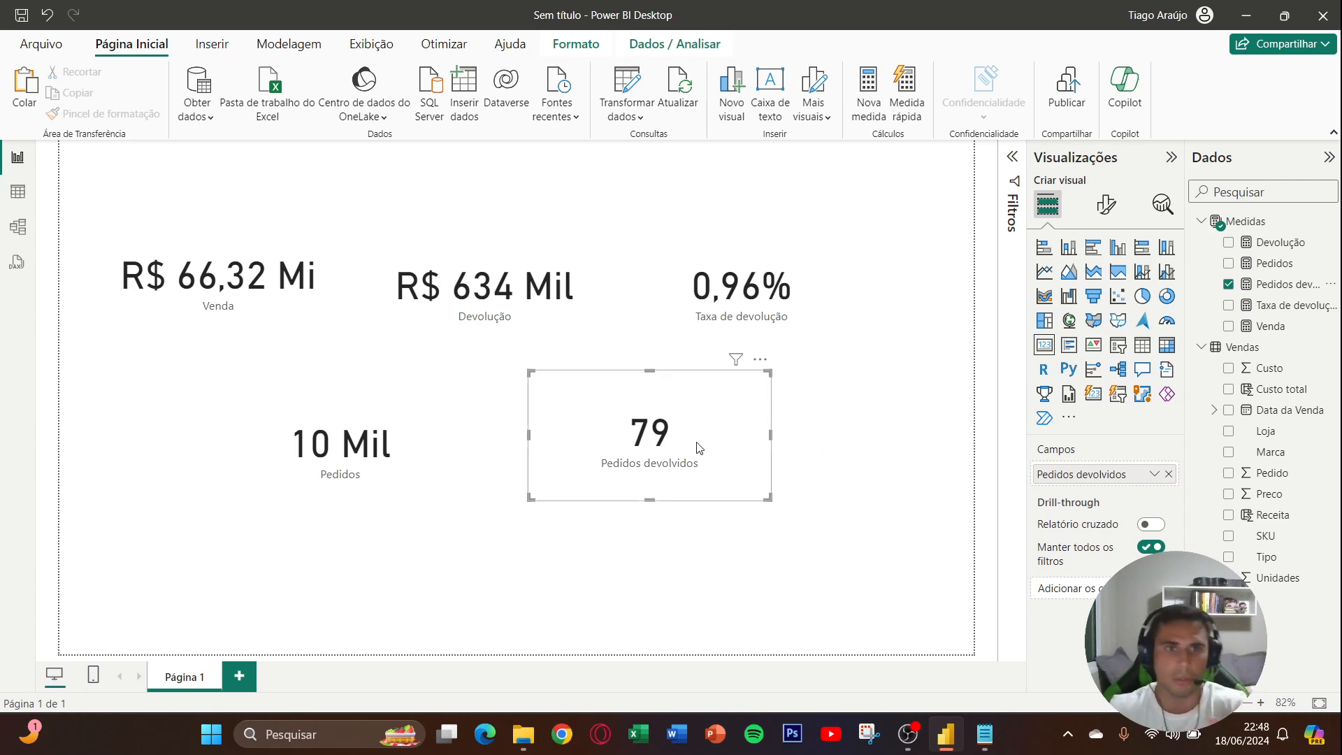
- Delete the Pedidos card and move the Pedidos devolvidos card into its place
{"action": "left_click_drag", "start_coordinate": [429, 471], "coordinate": [395, 467]}
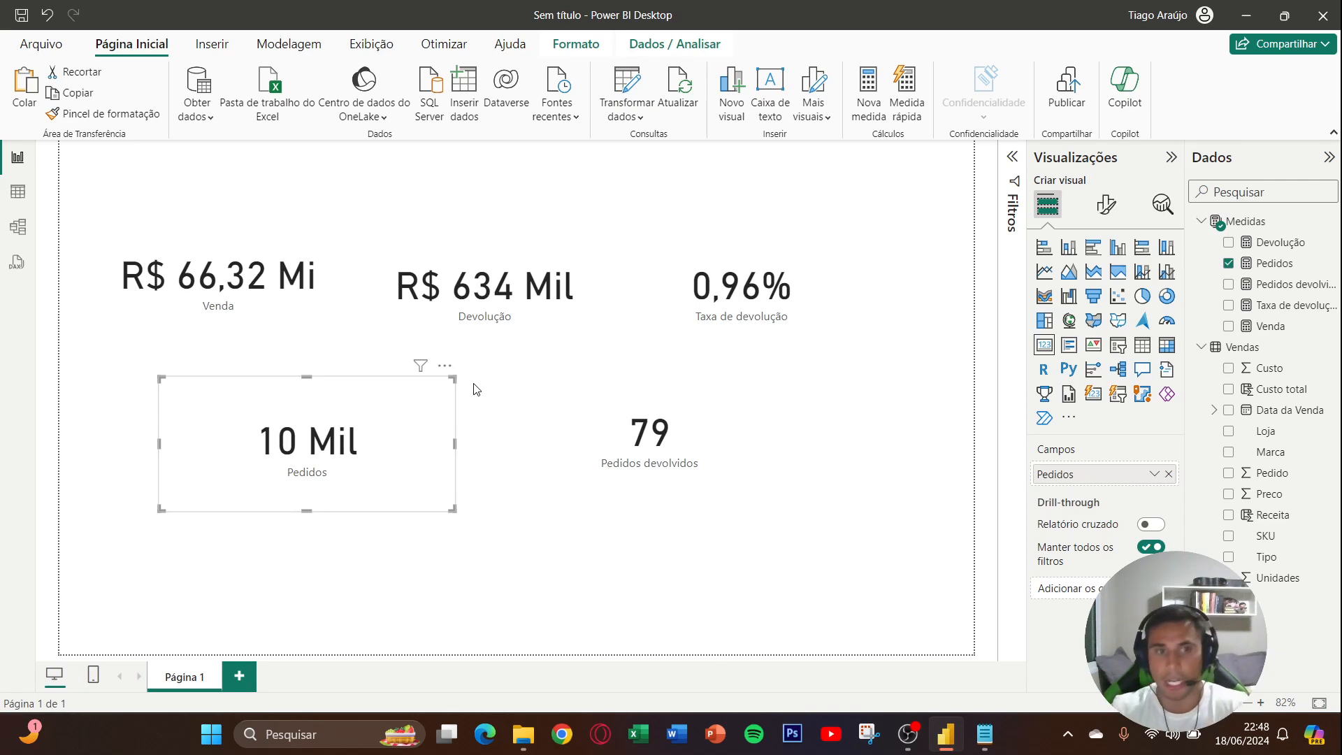
{"action": "key", "text": "Delete"}
{"action": "left_click_drag", "start_coordinate": [669, 433], "coordinate": [375, 454]}
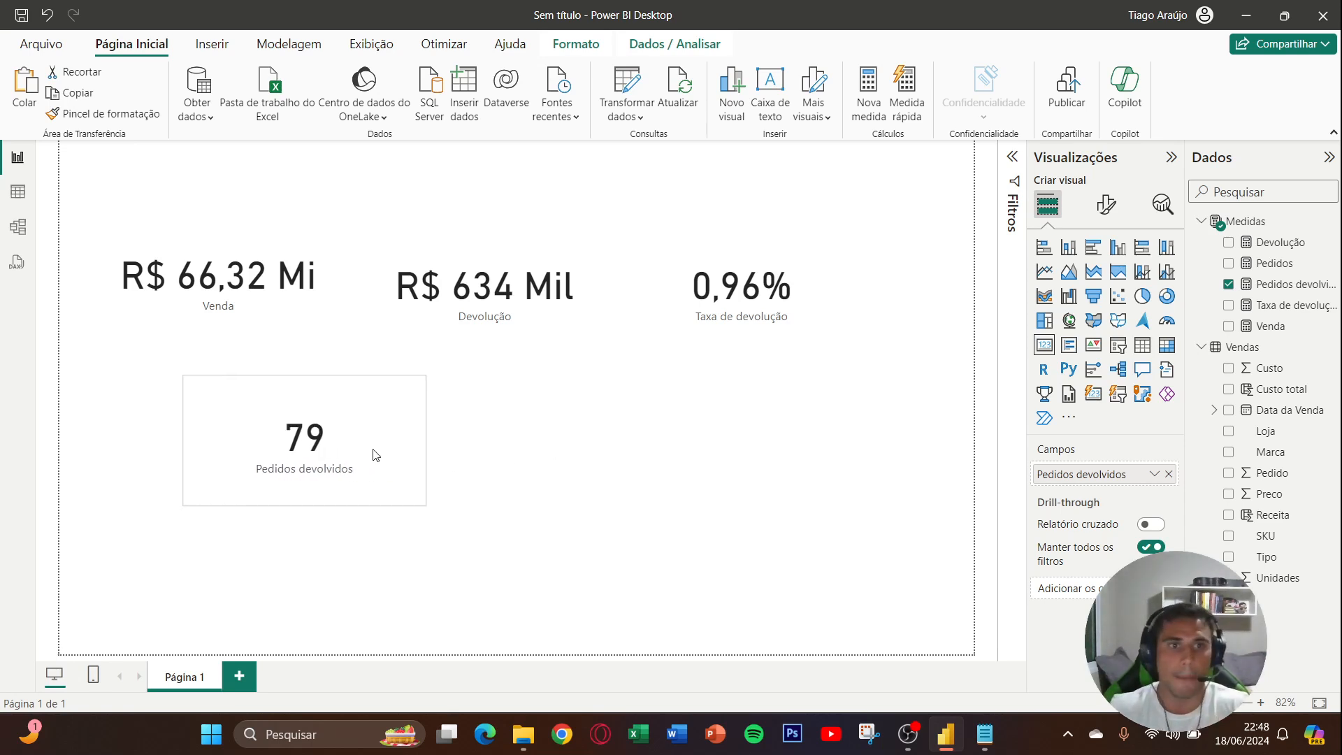
{"action": "left_click", "coordinate": [734, 377]}
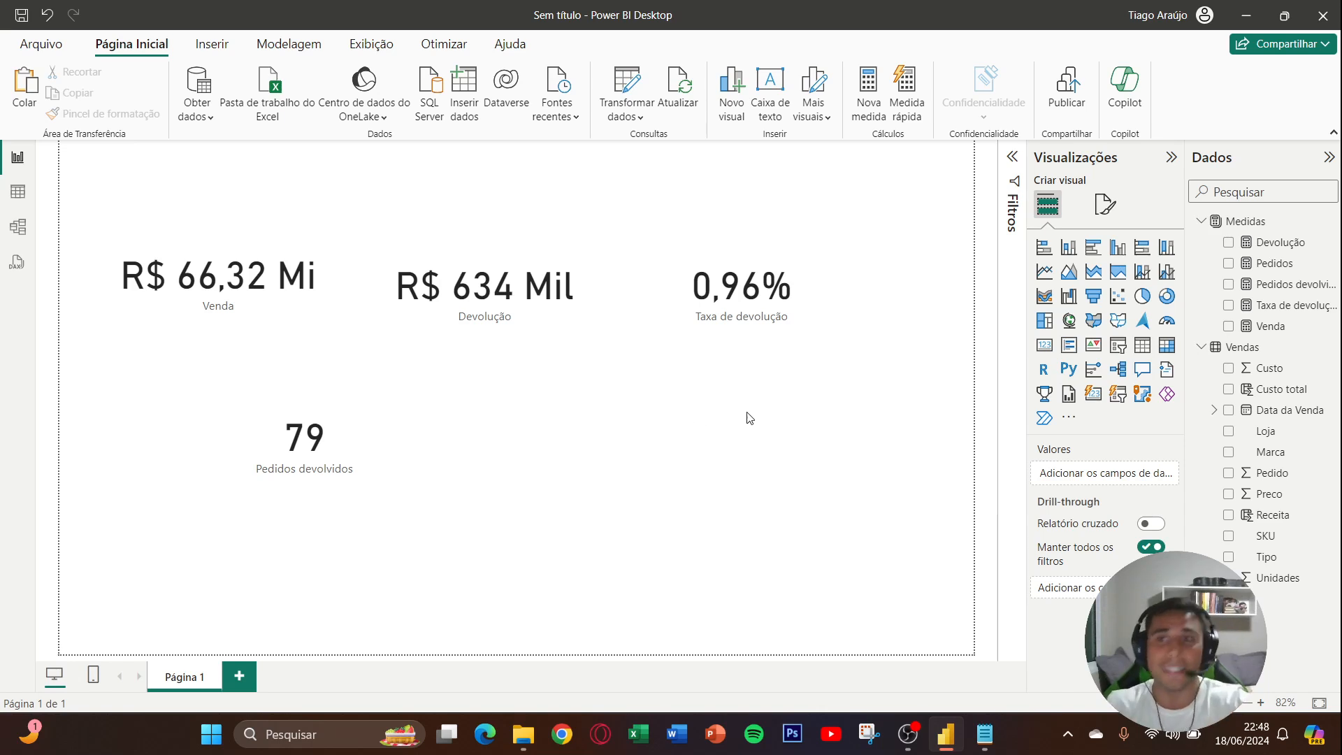
- Create a measure in the Medidas table with the formula Unidades = SUM(Vendas[Unidades])
{"action": "right_click", "coordinate": [1258, 313]}
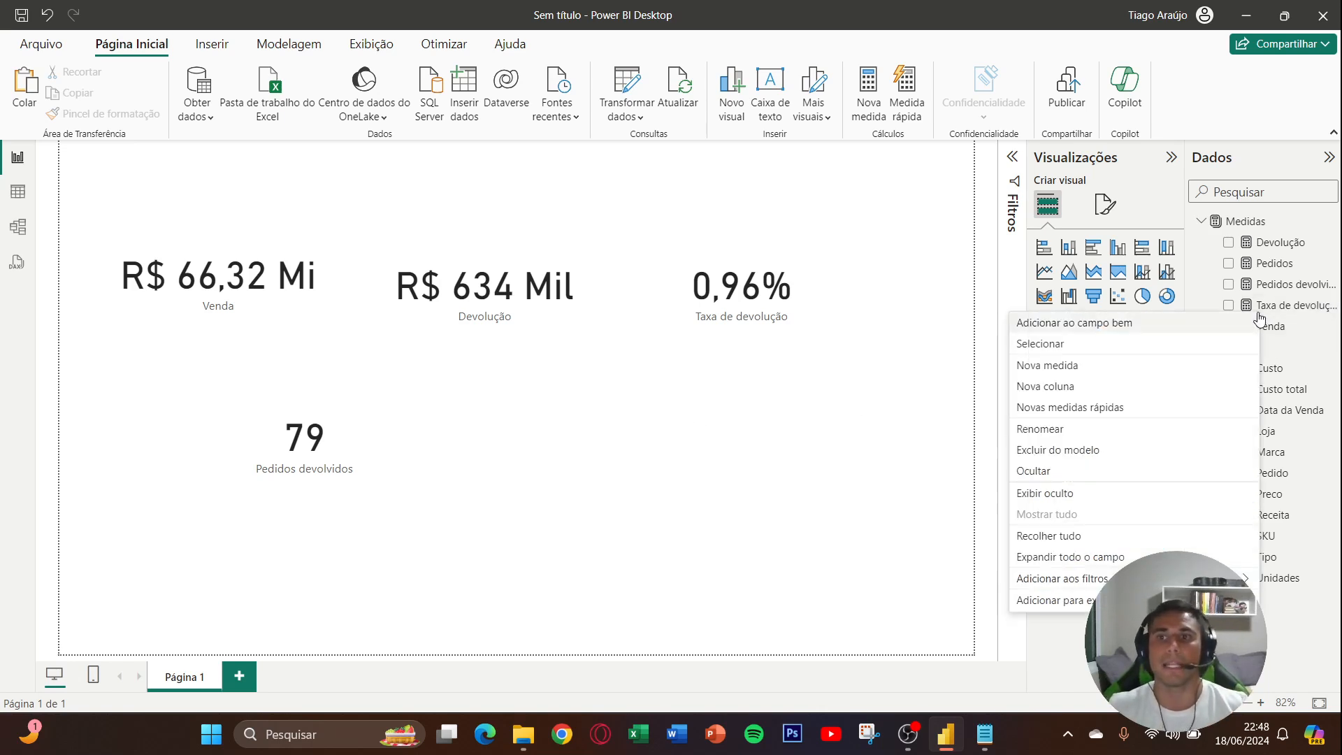
{"action": "left_click", "coordinate": [1112, 368]}
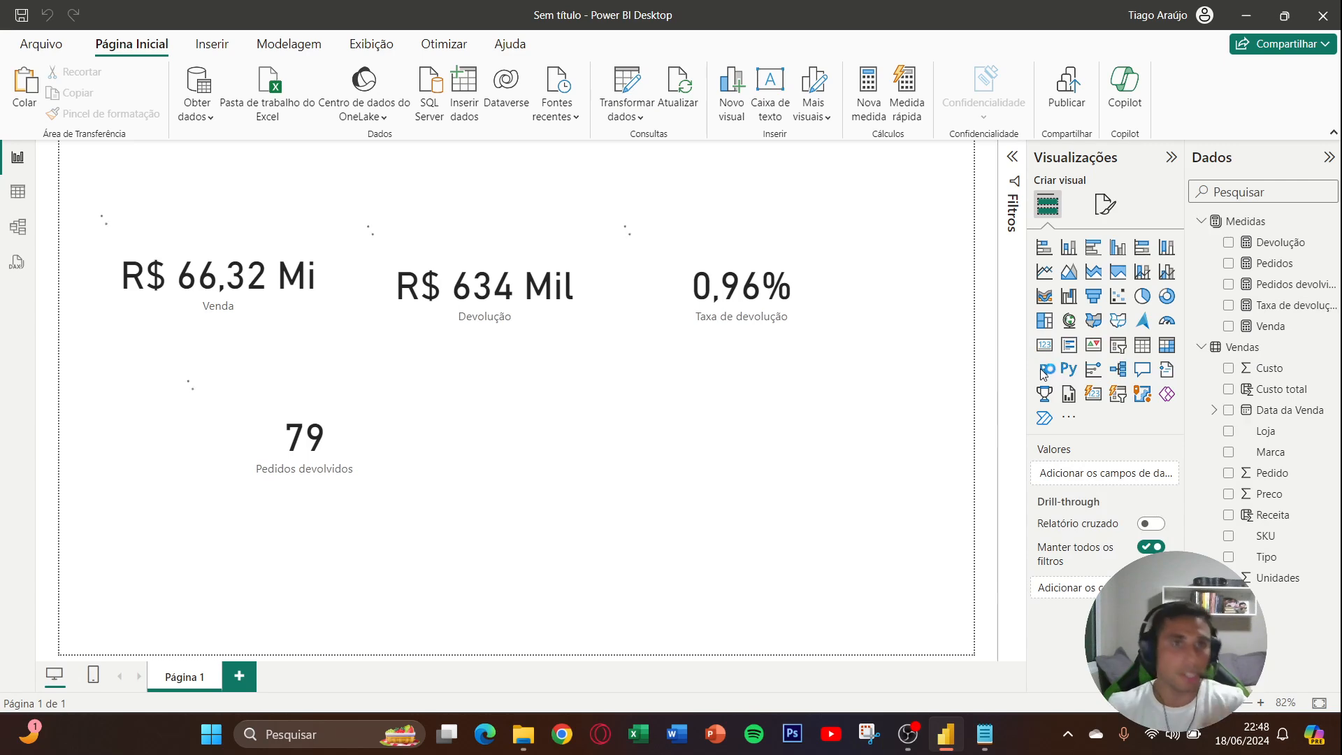
{"action": "type", "text": "Unid"}
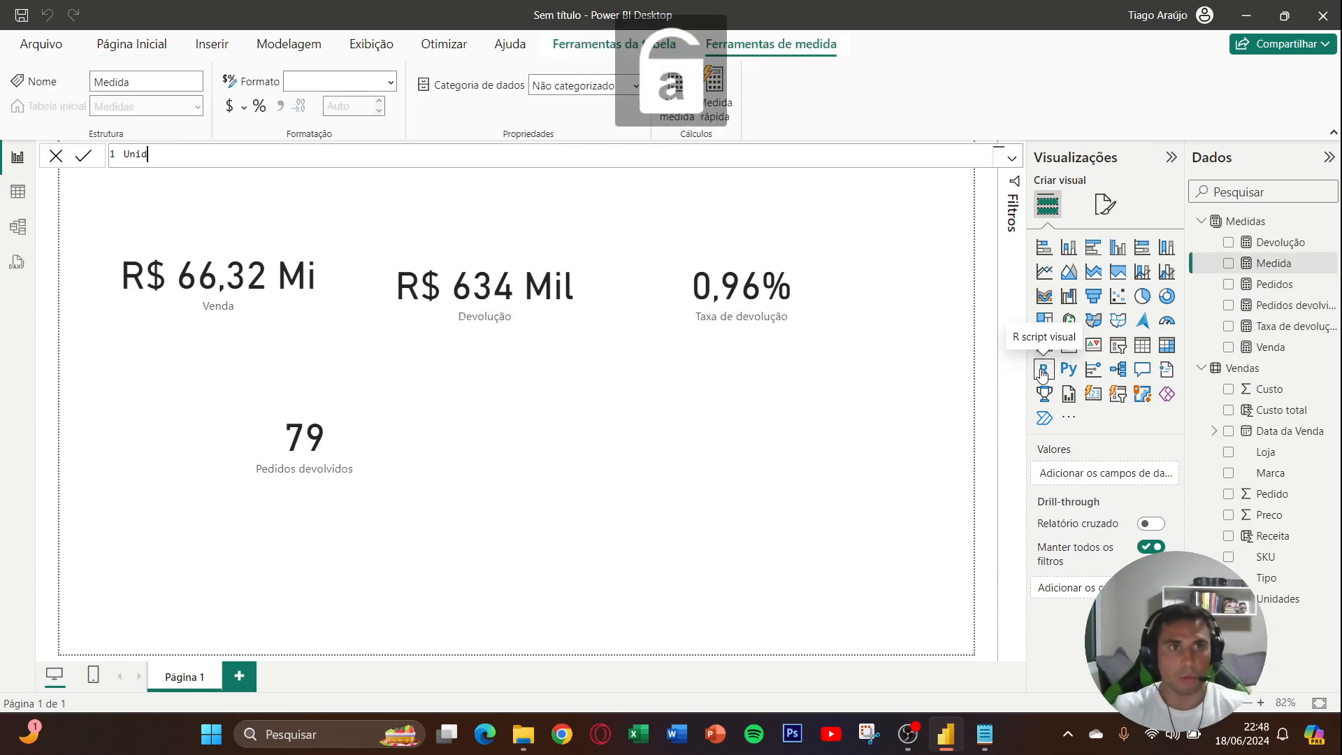
{"action": "type", "text": "ades = "}
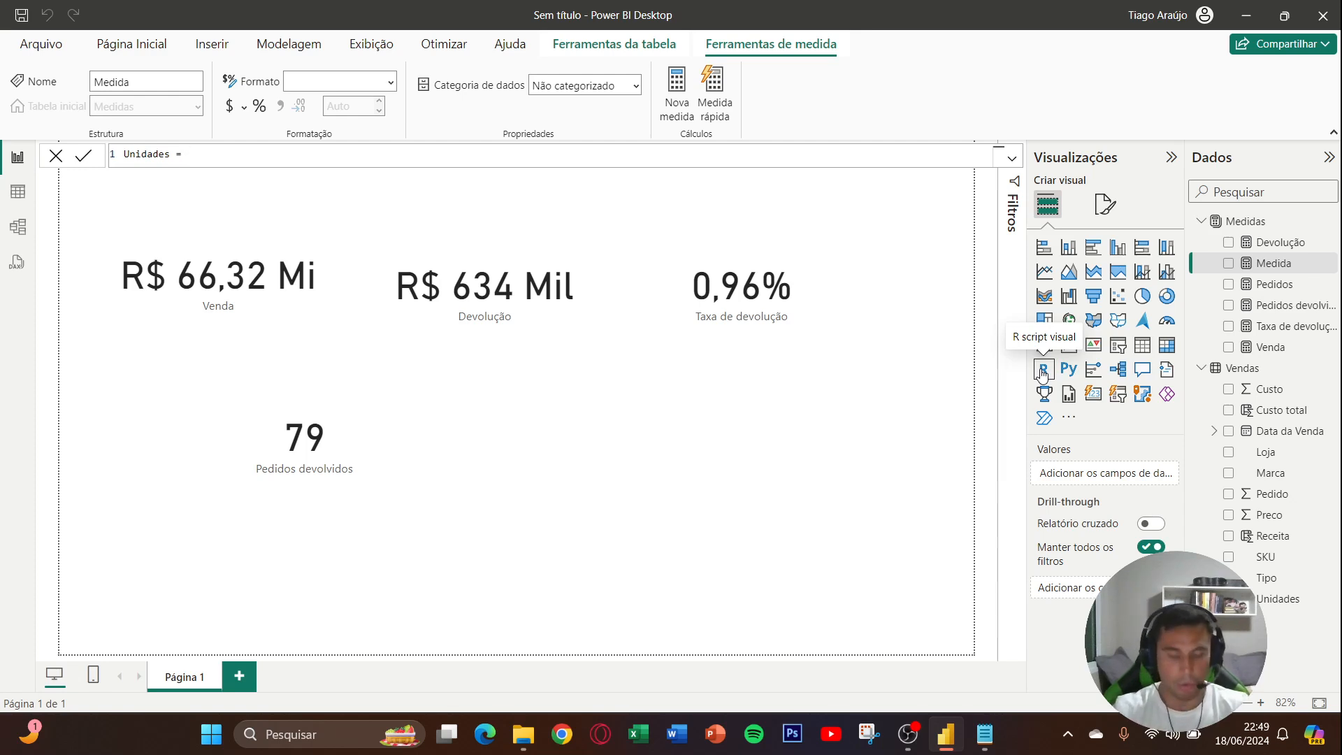
{"action": "type", "text": "SUM("}
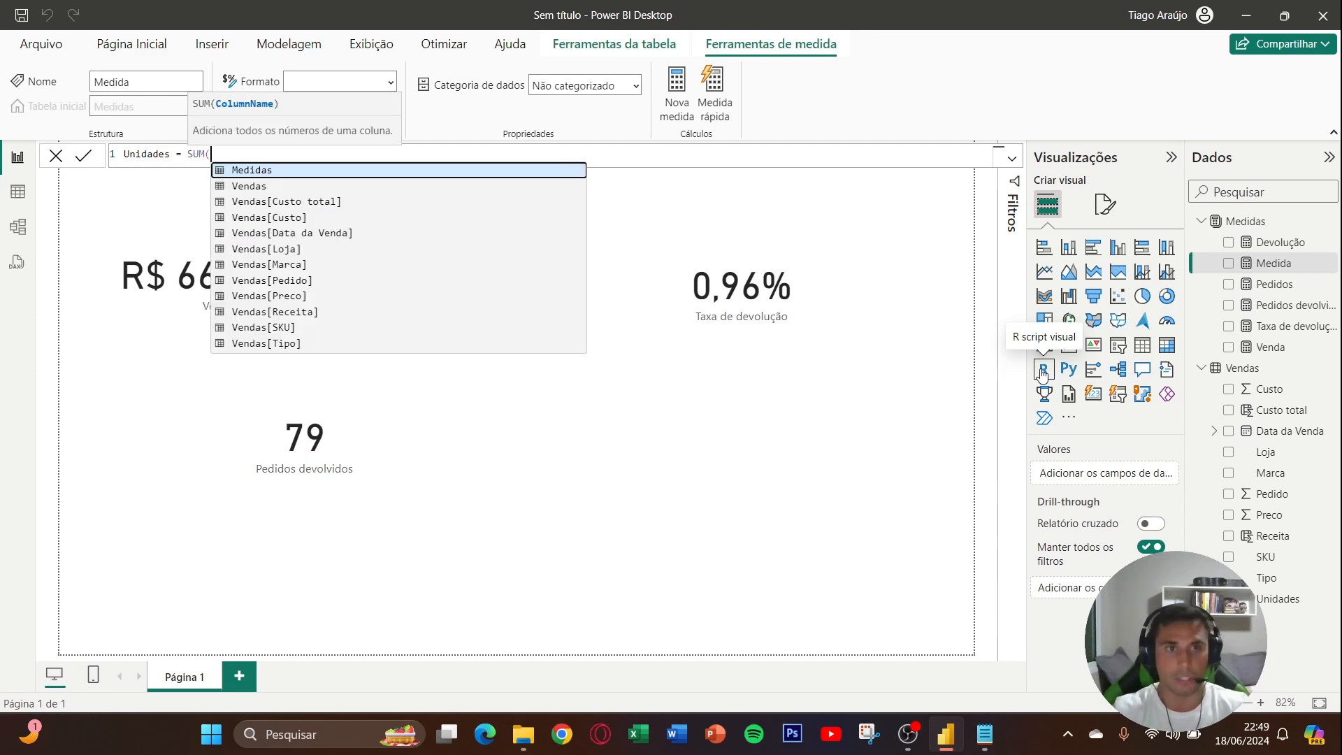
{"action": "type", "text": "uni"}
{"action": "key", "text": "Tab"}
{"action": "type", "text": ")"}
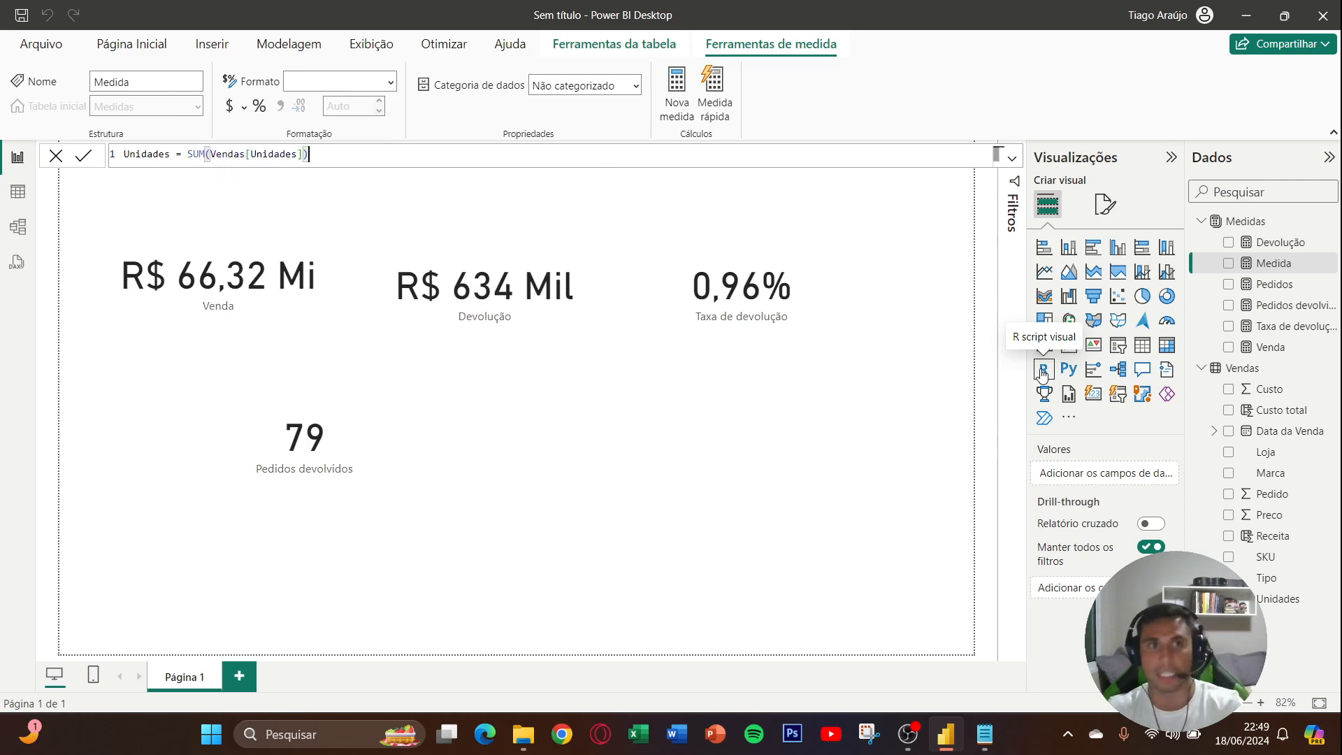
{"action": "key", "text": "Return"}
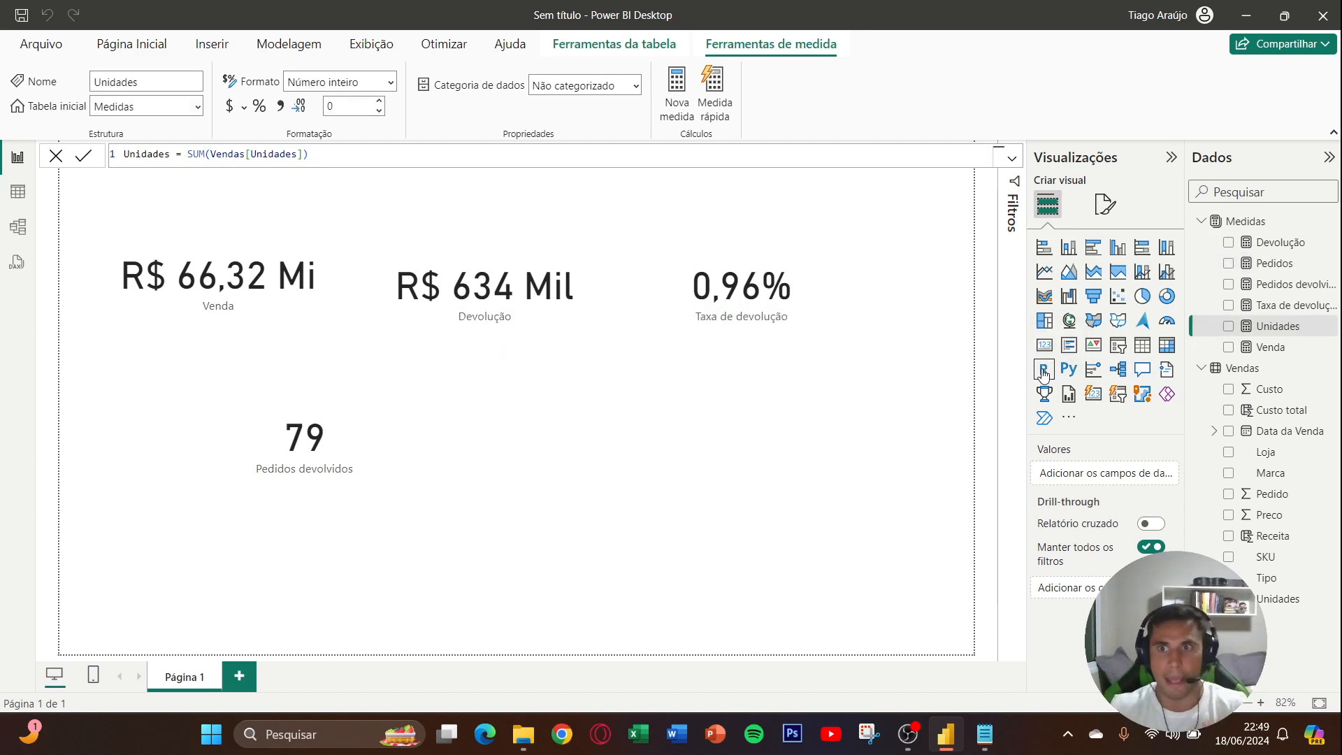
- Start a new measure named Unidades devolvidas in the Medidas table, with a CALCULATE formula that evaluates [Unidades]
{"action": "right_click", "coordinate": [1276, 333]}
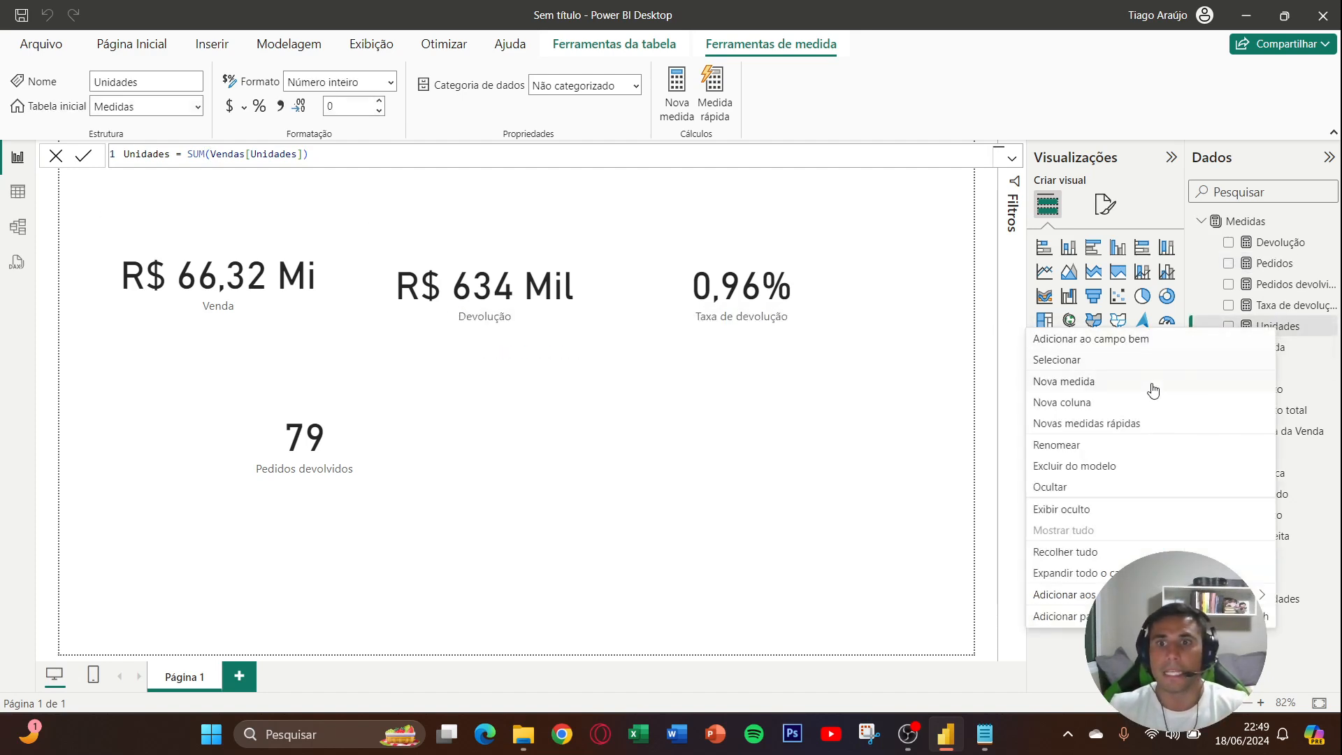
{"action": "left_click", "coordinate": [1150, 384]}
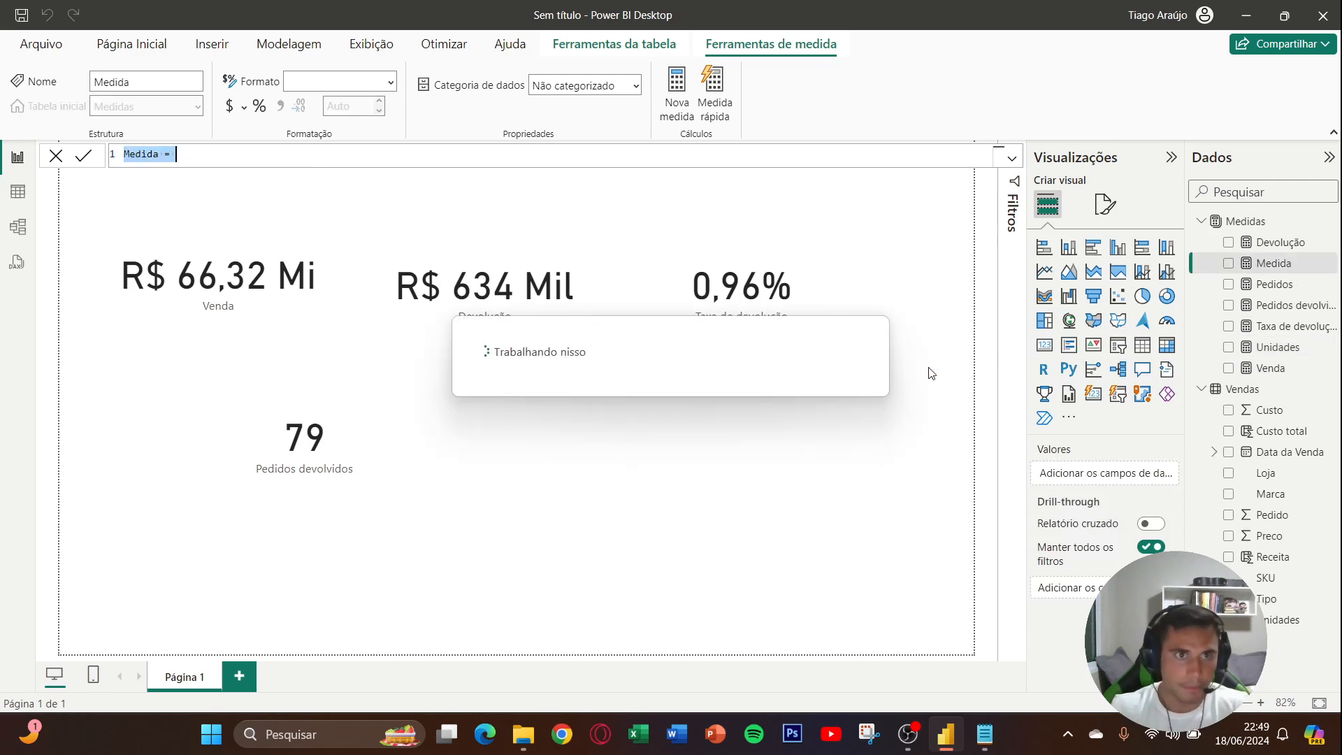
{"action": "key", "text": "Caps_Lock"}
{"action": "type", "text": "U"}
{"action": "key", "text": "Caps_Lock"}
{"action": "type", "text": "nidades "}
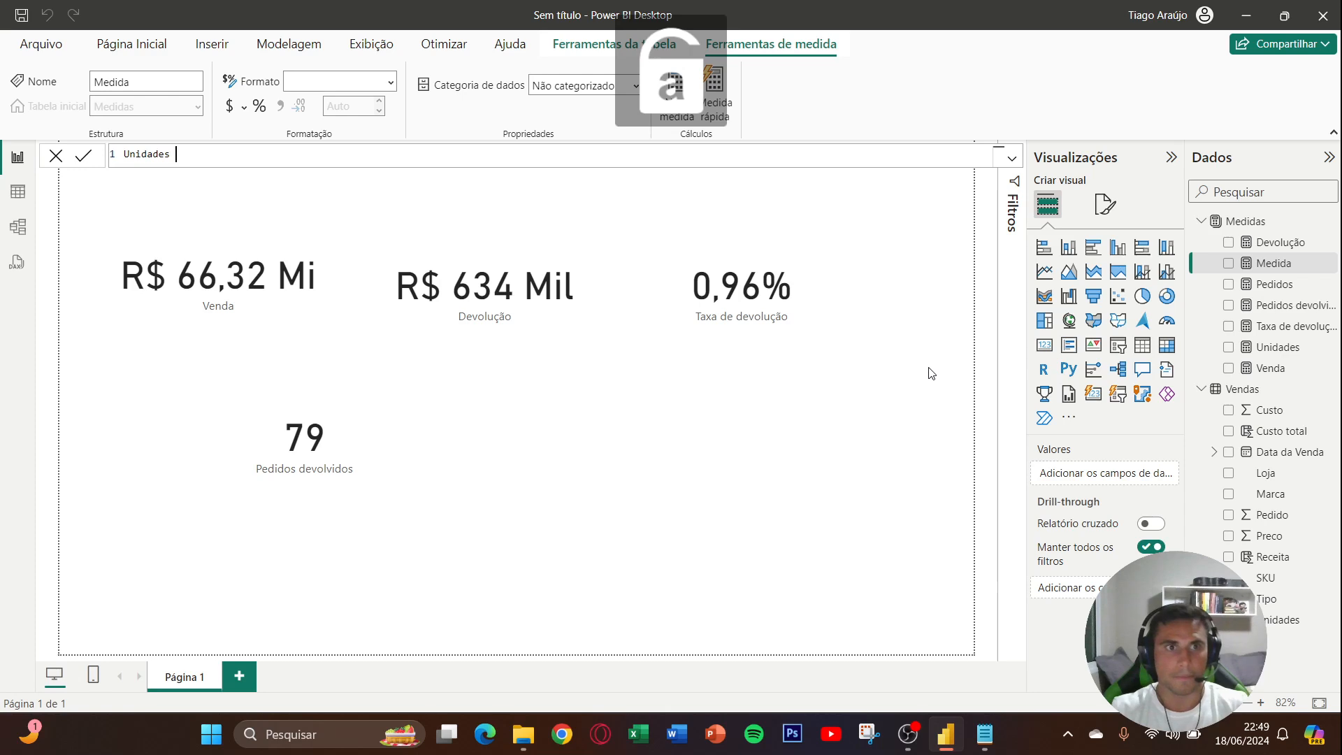
{"action": "type", "text": "devolvidas "}
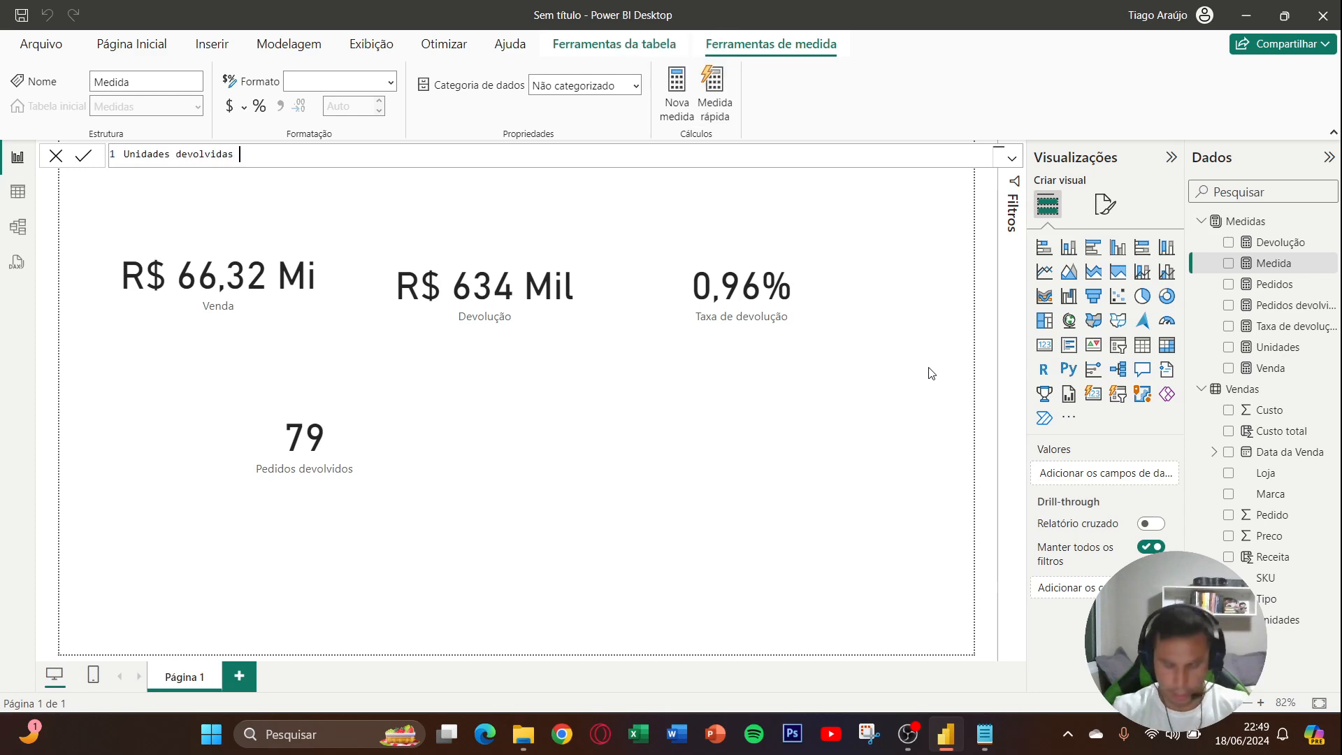
{"action": "type", "text": "= CALCULATE("}
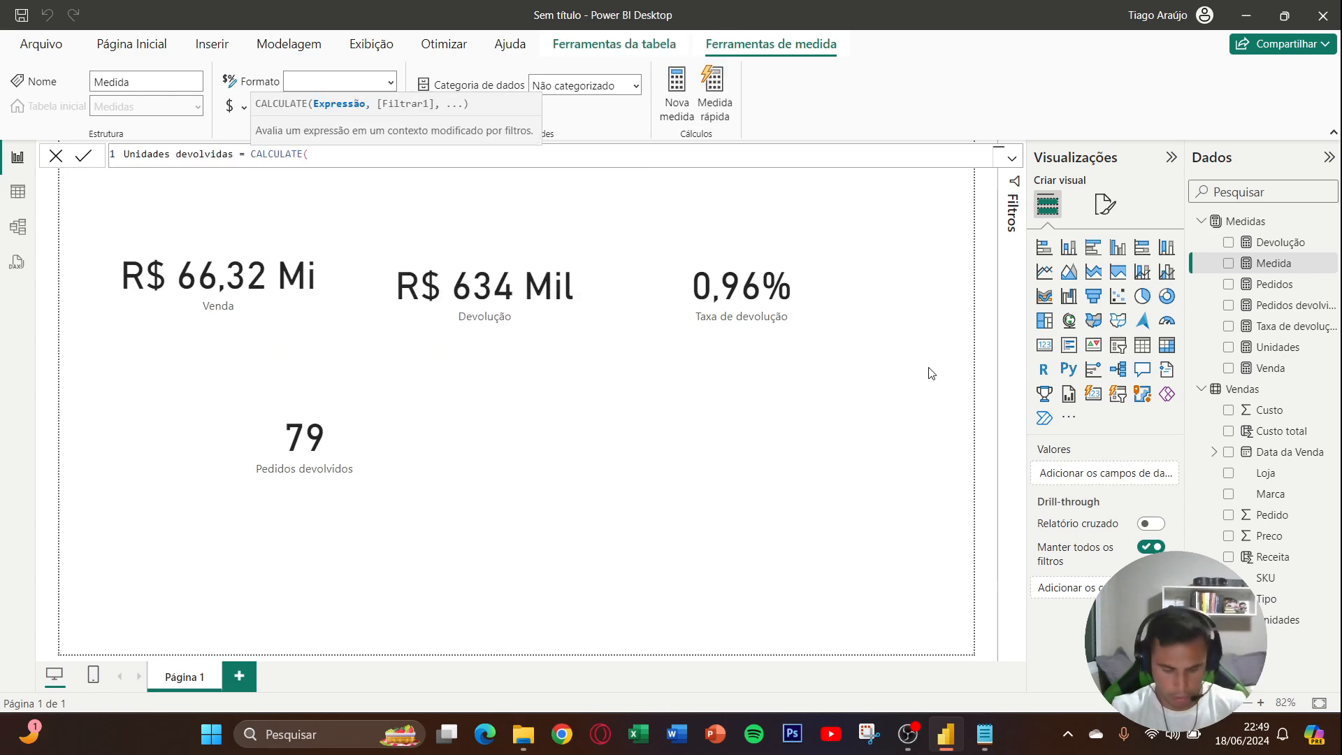
{"action": "type", "text": "[Unidades]"}
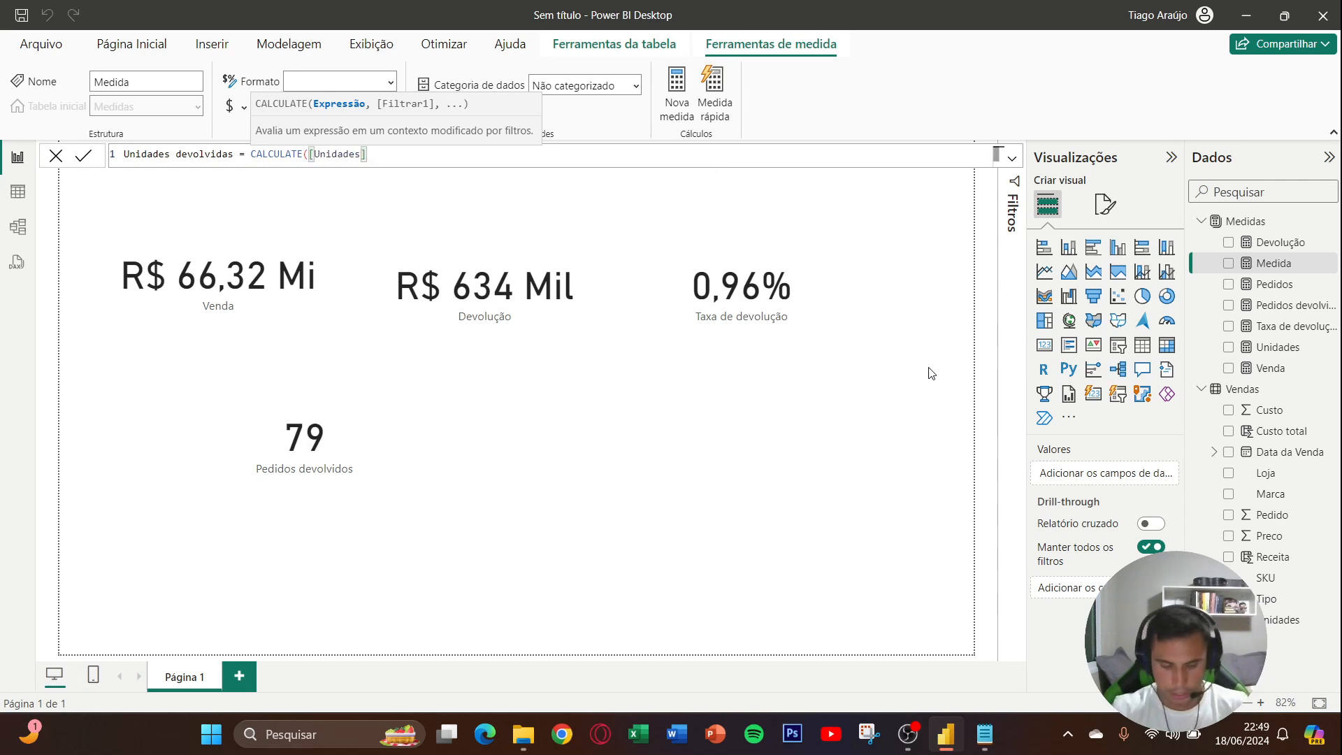
{"action": "type", "text": ",tipo"}
- Complete the Unidades devolvidas formula with the filter Vendas[Tipo]="Dev" and commit the measure
{"action": "key", "text": "Tab"}
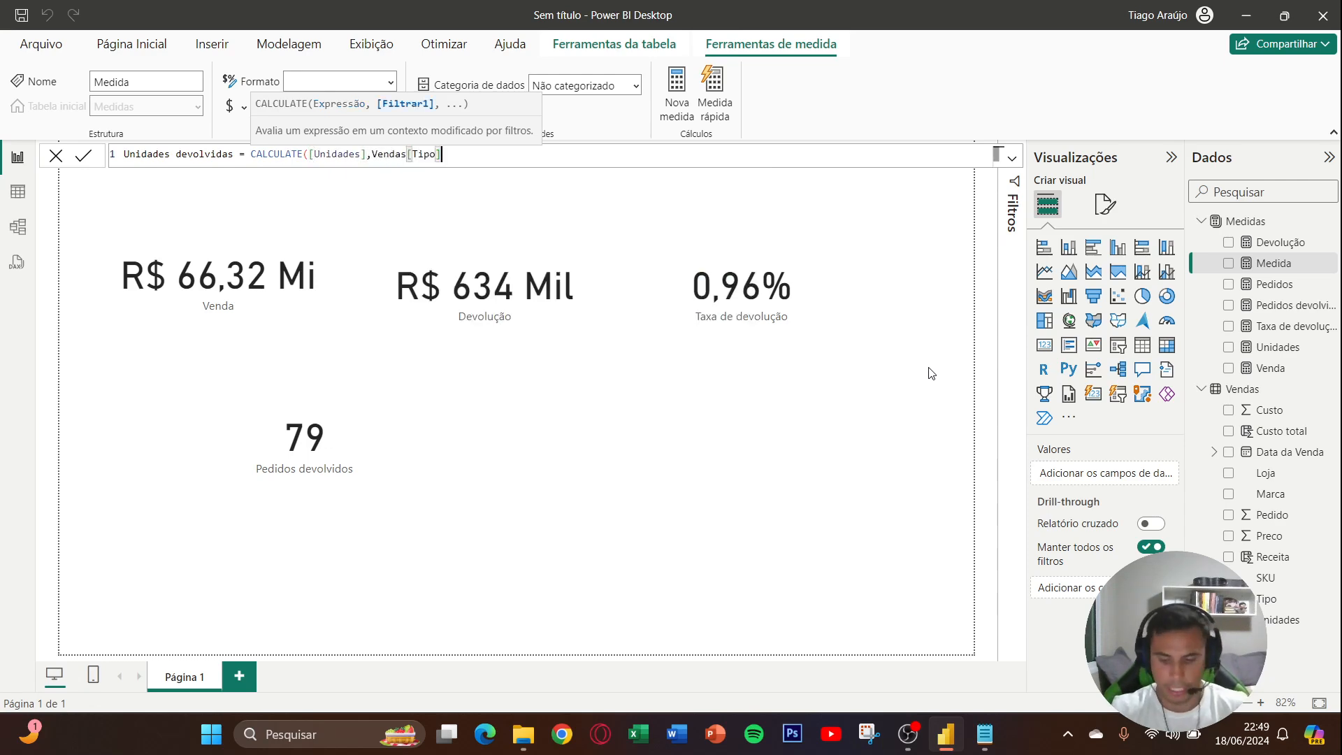
{"action": "type", "text": "=\"D"}
{"action": "key", "text": "Caps_Lock"}
{"action": "type", "text": "ev\")"}
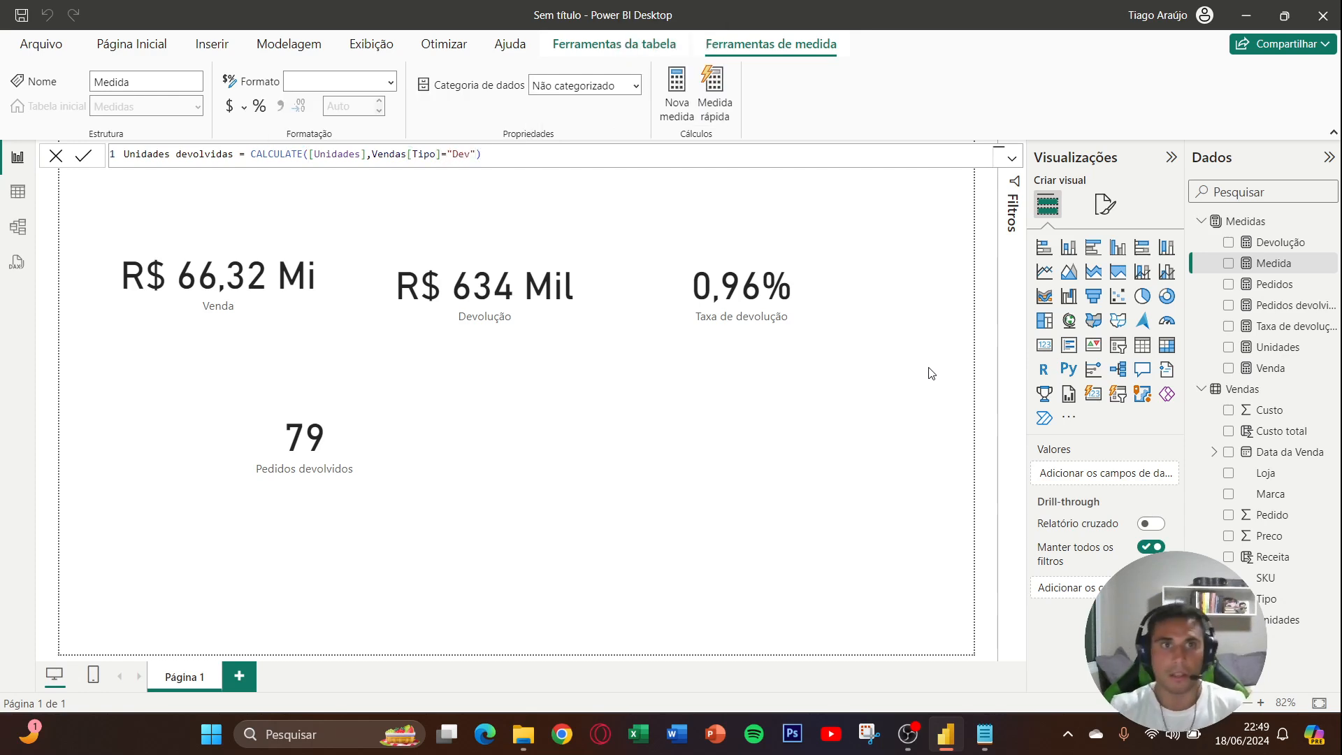
{"action": "key", "text": "Return"}
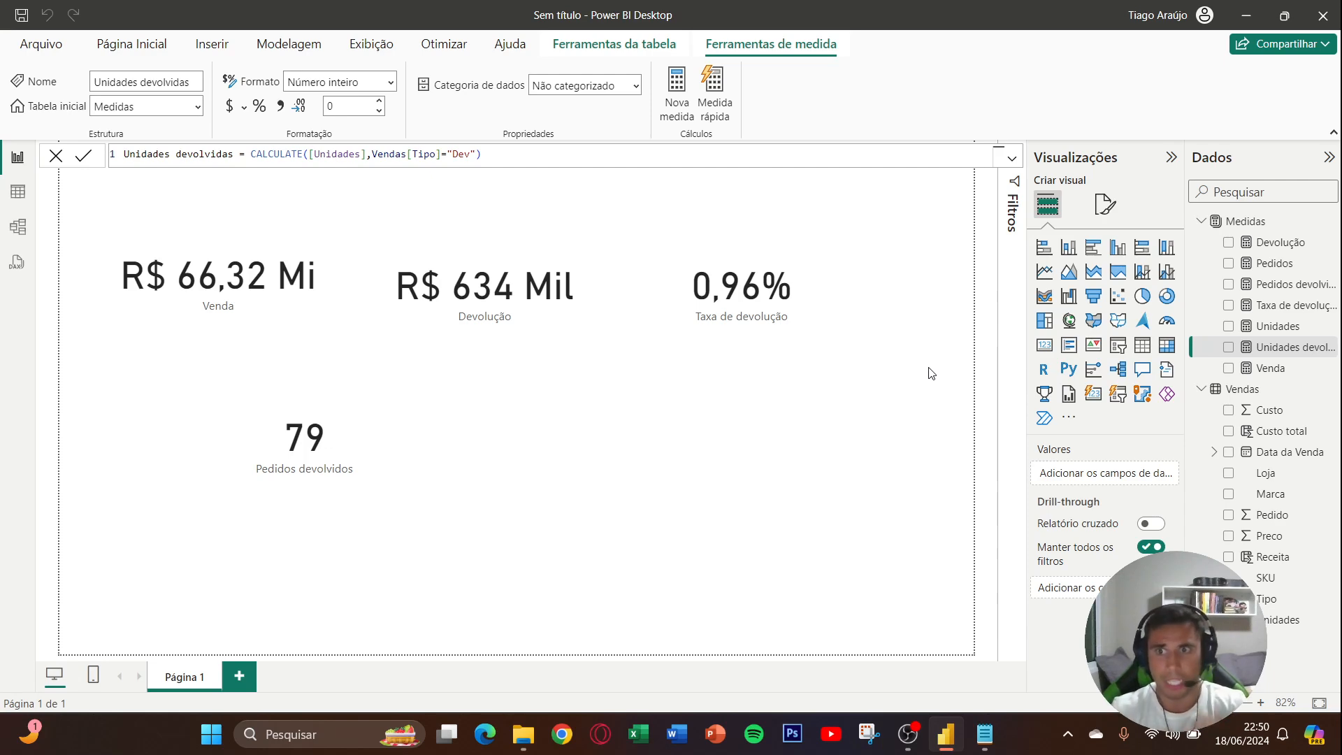
- Add a card showing the Unidades devolvidas measure beside the Pedidos devolvidos card
{"action": "left_click", "coordinate": [782, 410]}
{"action": "left_click", "coordinate": [1051, 352]}
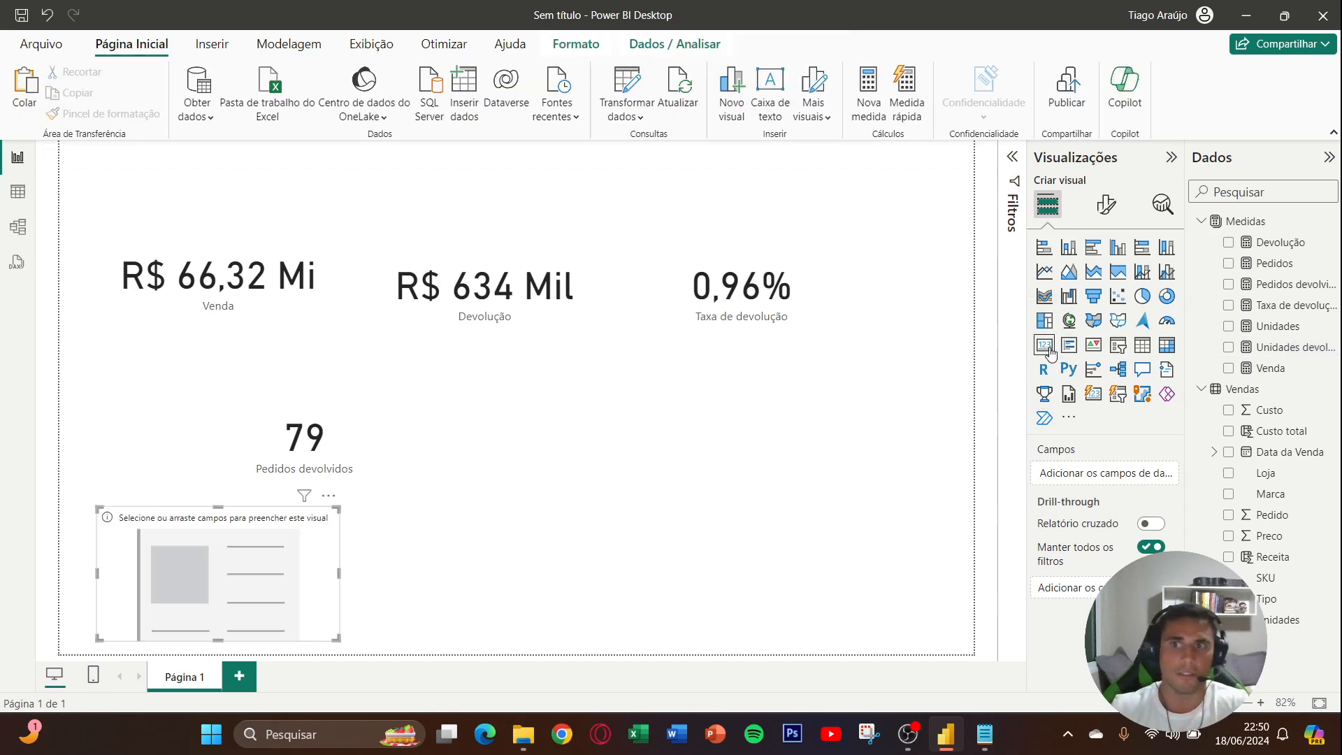
{"action": "left_click_drag", "start_coordinate": [321, 534], "coordinate": [661, 419]}
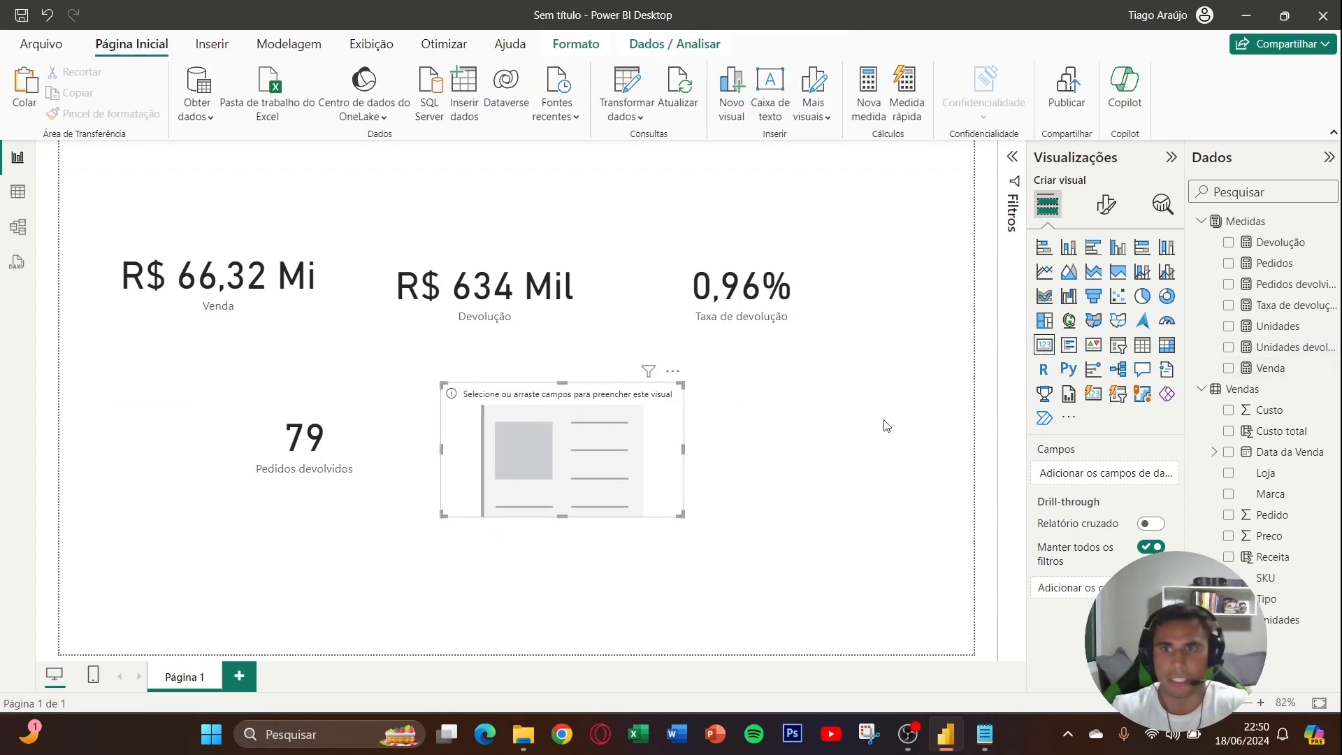
{"action": "left_click", "coordinate": [1229, 348]}
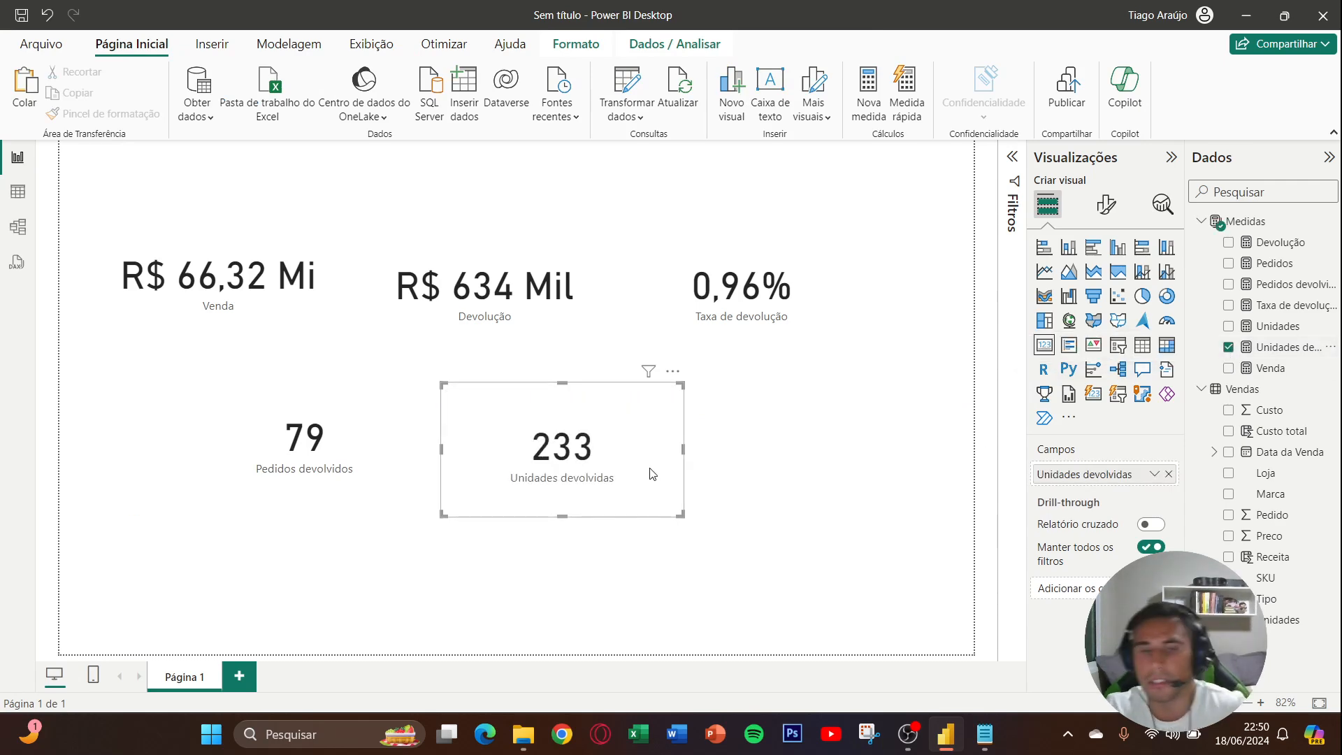
{"action": "left_click", "coordinate": [756, 459]}
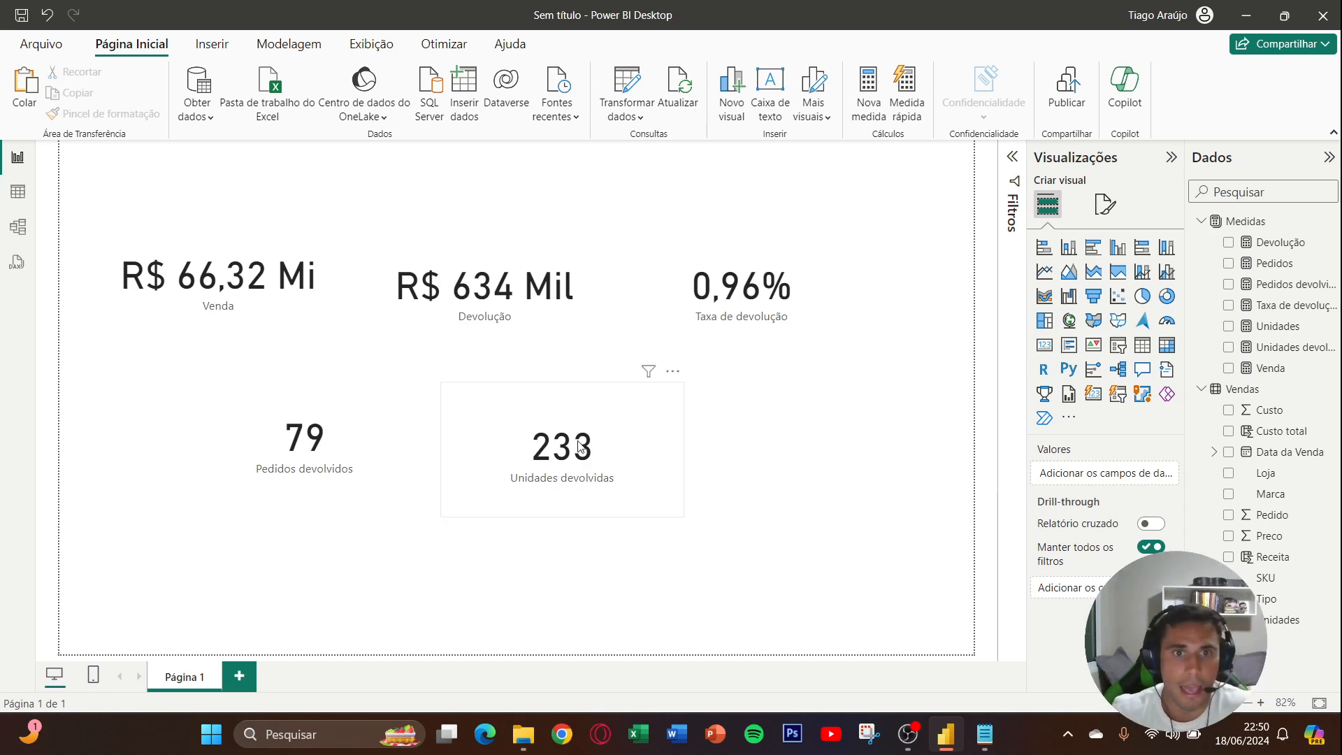
- Move the Pedidos devolvidos and Unidades devolvidas cards slightly up and align them in one row
{"action": "left_click_drag", "start_coordinate": [578, 441], "coordinate": [607, 431]}
{"action": "left_click_drag", "start_coordinate": [342, 479], "coordinate": [333, 461]}
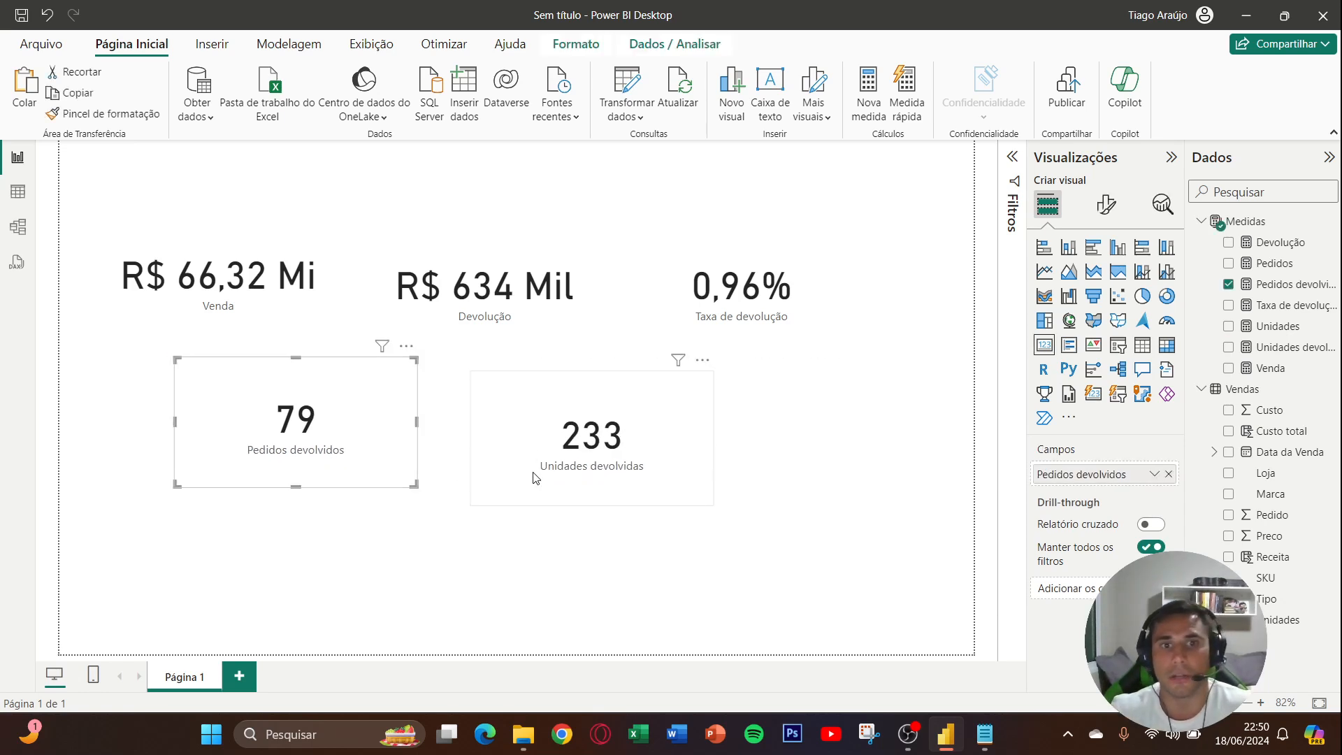
{"action": "left_click_drag", "start_coordinate": [533, 471], "coordinate": [506, 461]}
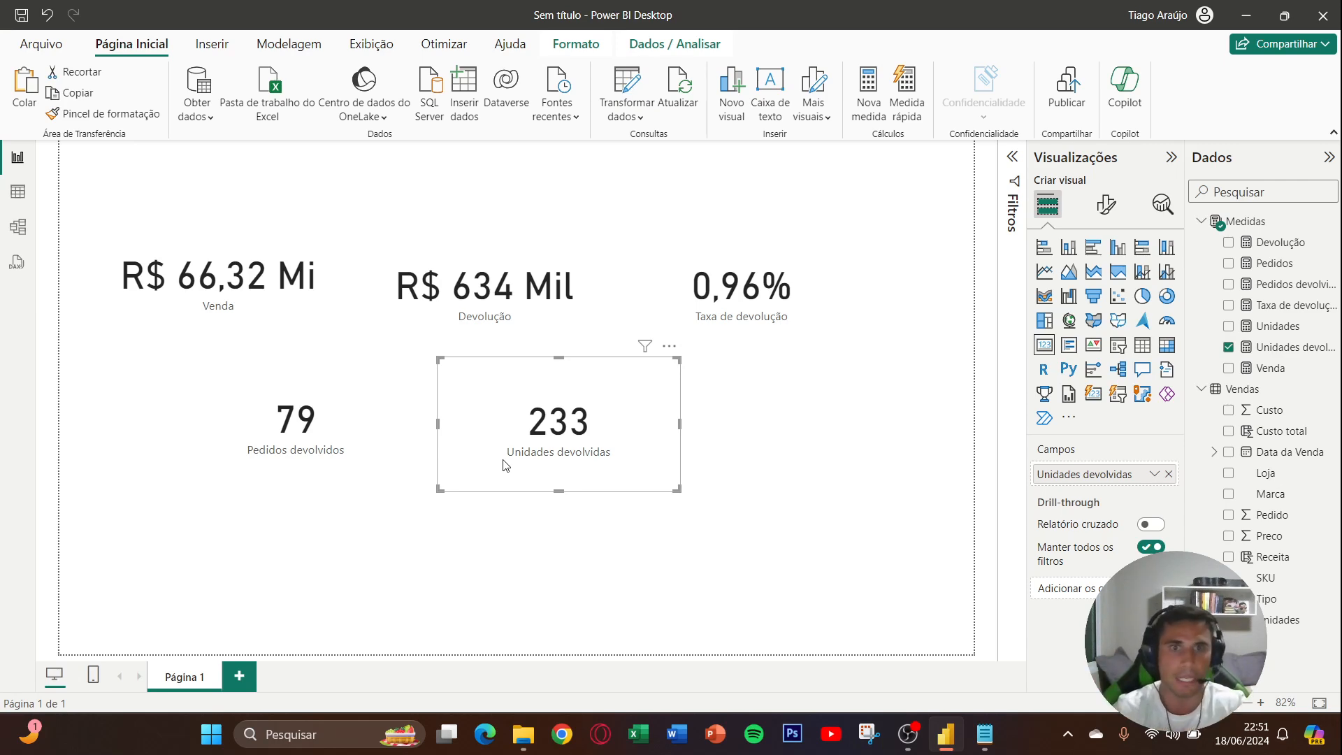
- Shrink the Venda card slightly and move the Devolução and Venda cards up to align their top edges
{"action": "left_click", "coordinate": [221, 296]}
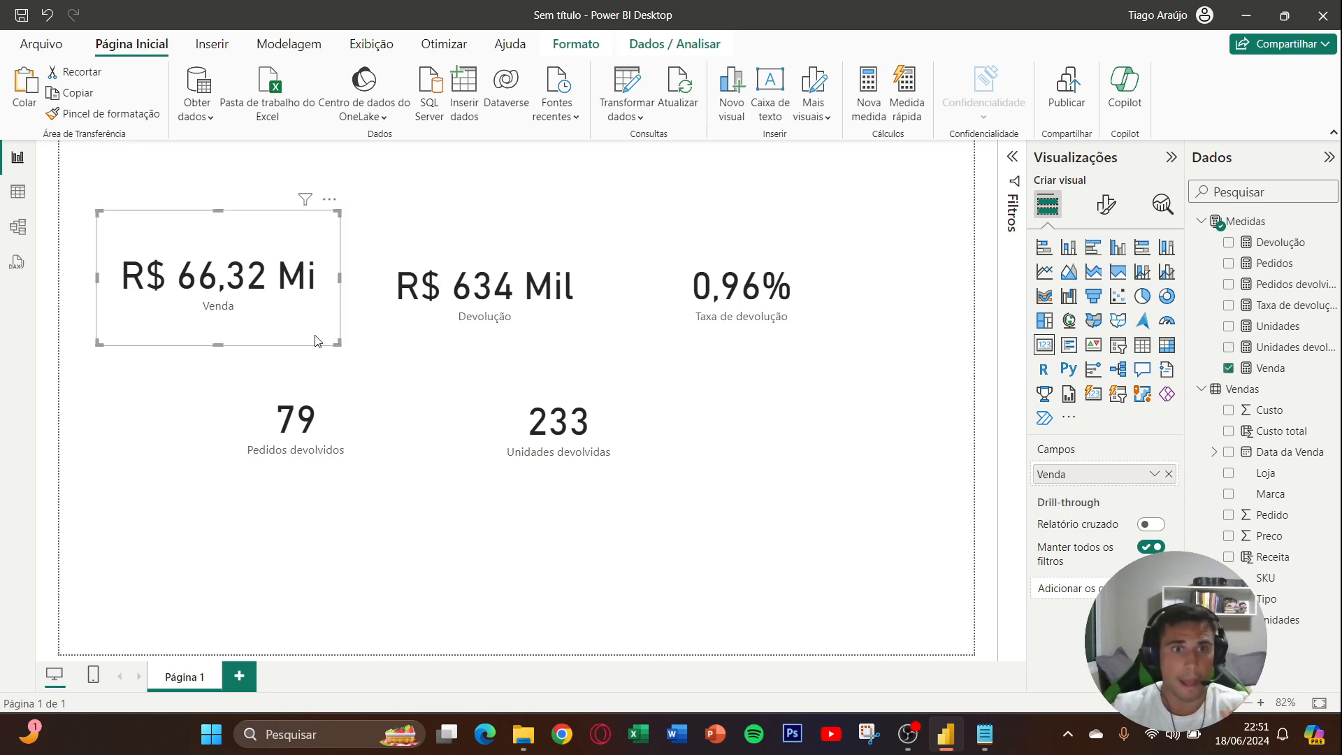
{"action": "left_click_drag", "start_coordinate": [333, 342], "coordinate": [336, 332]}
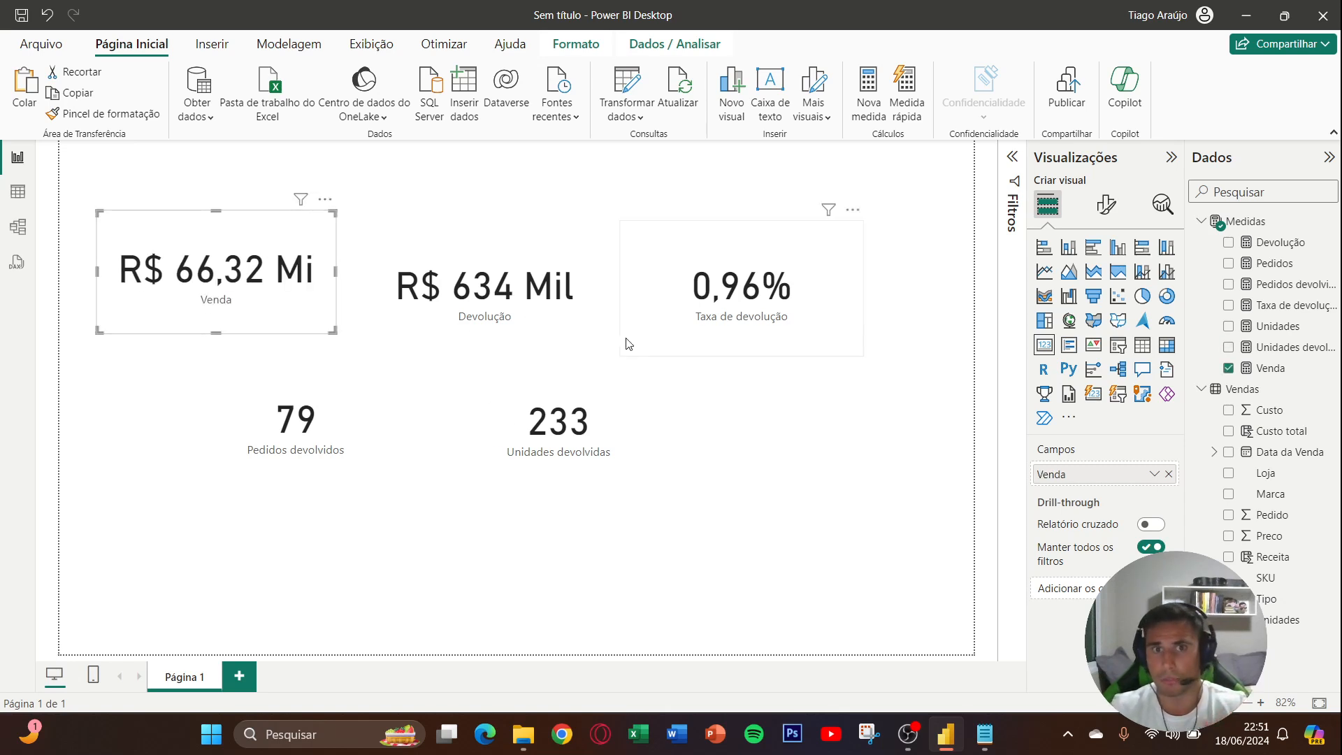
{"action": "left_click_drag", "start_coordinate": [541, 315], "coordinate": [542, 281]}
{"action": "left_click_drag", "start_coordinate": [259, 291], "coordinate": [257, 268]}
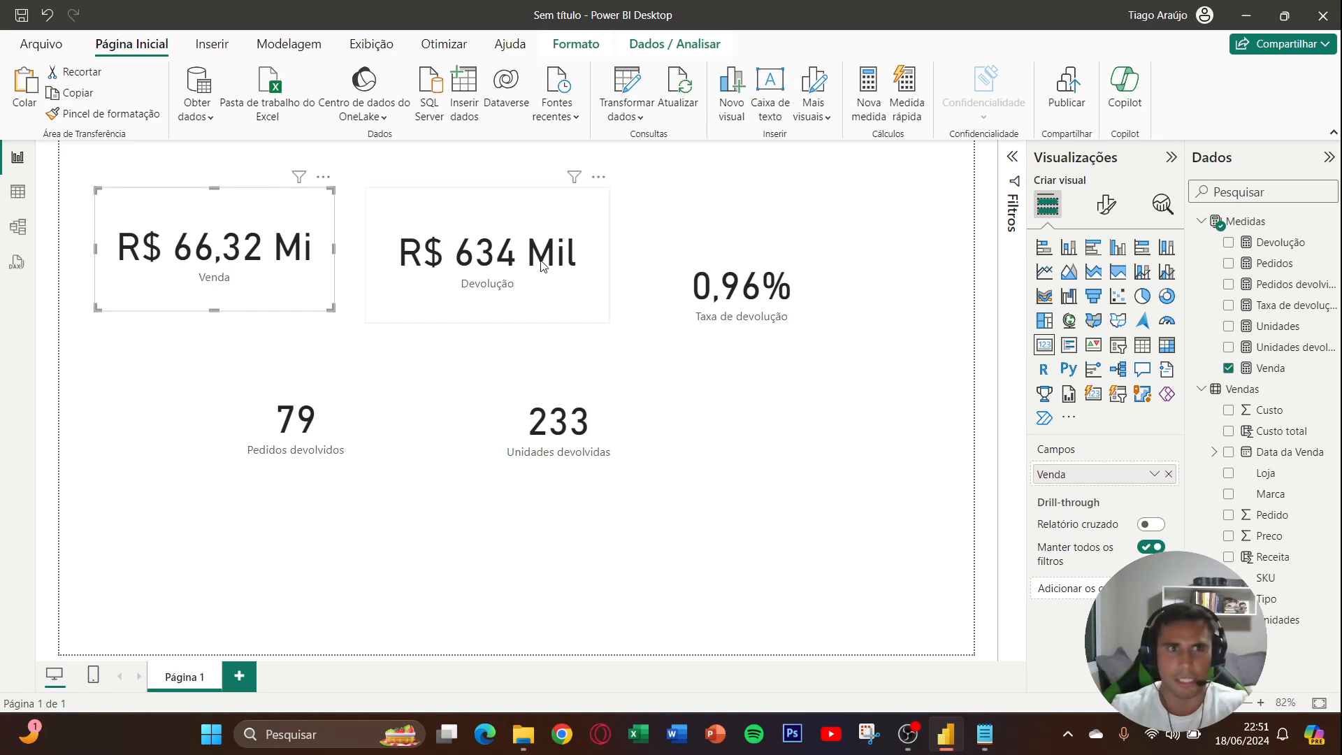
- Set the Venda card's callout value font size to 25 and shrink the card around the smaller text
{"action": "left_click", "coordinate": [1106, 204]}
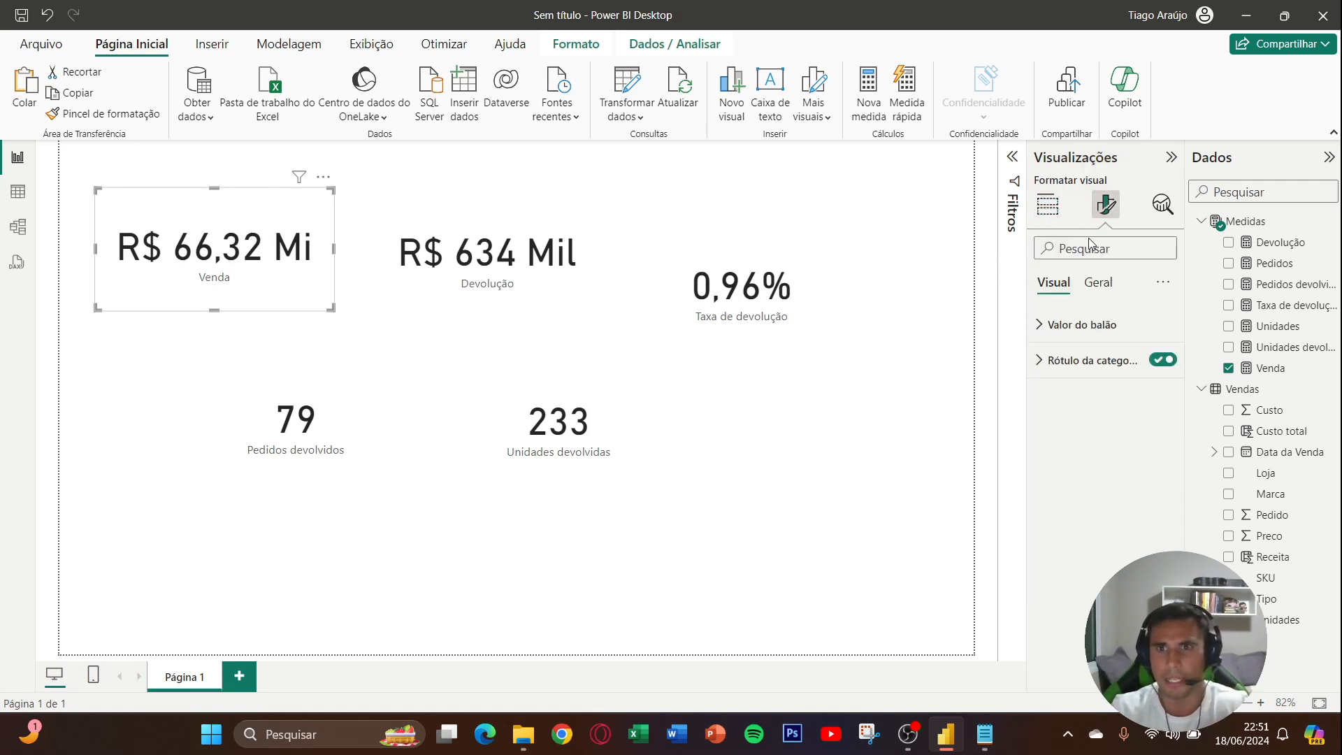
{"action": "left_click", "coordinate": [1084, 323]}
{"action": "double_click", "coordinate": [1136, 384]}
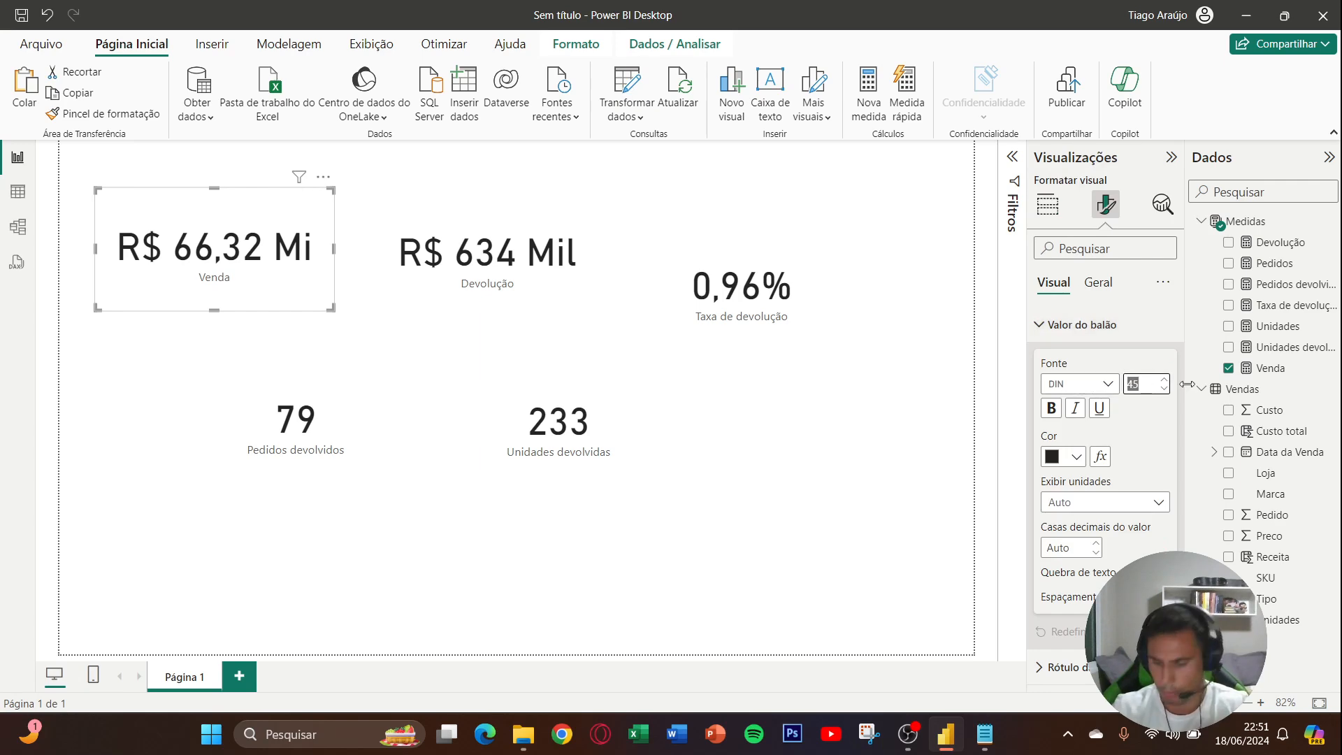
{"action": "type", "text": "20"}
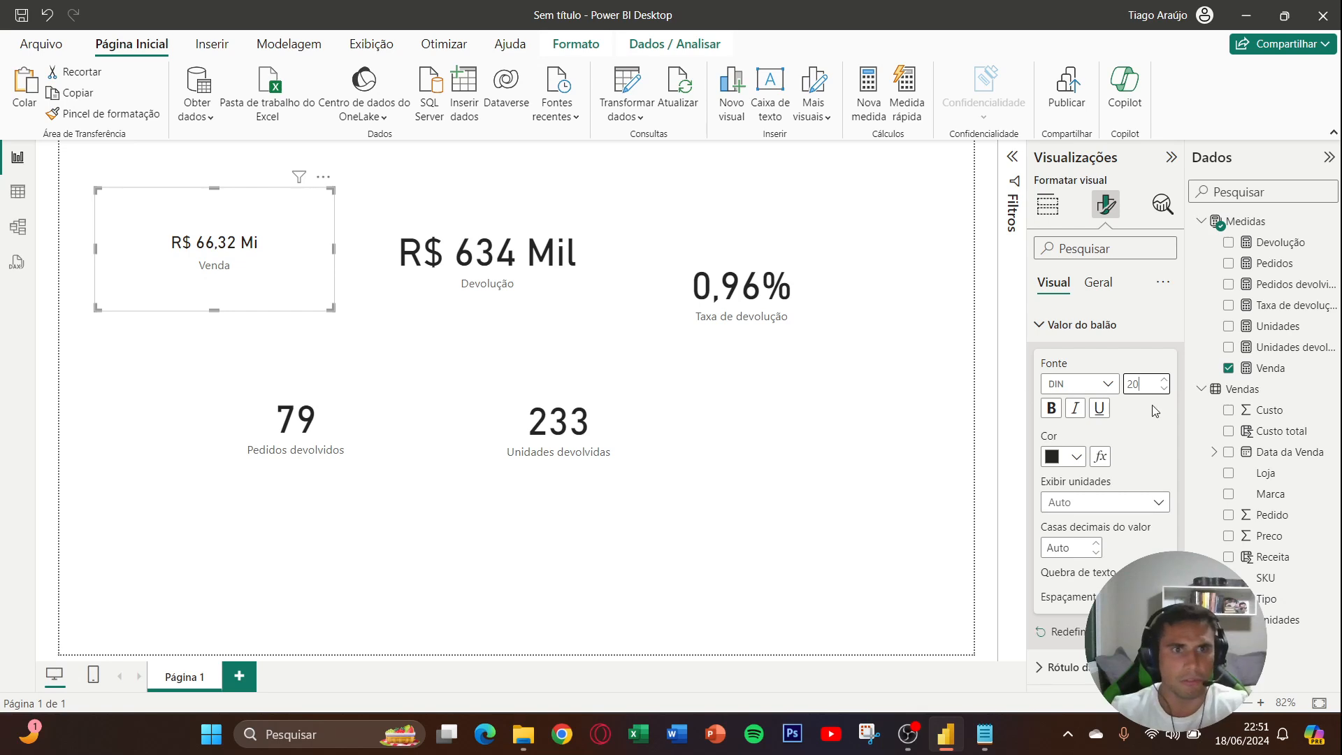
{"action": "key", "text": "BackSpace"}
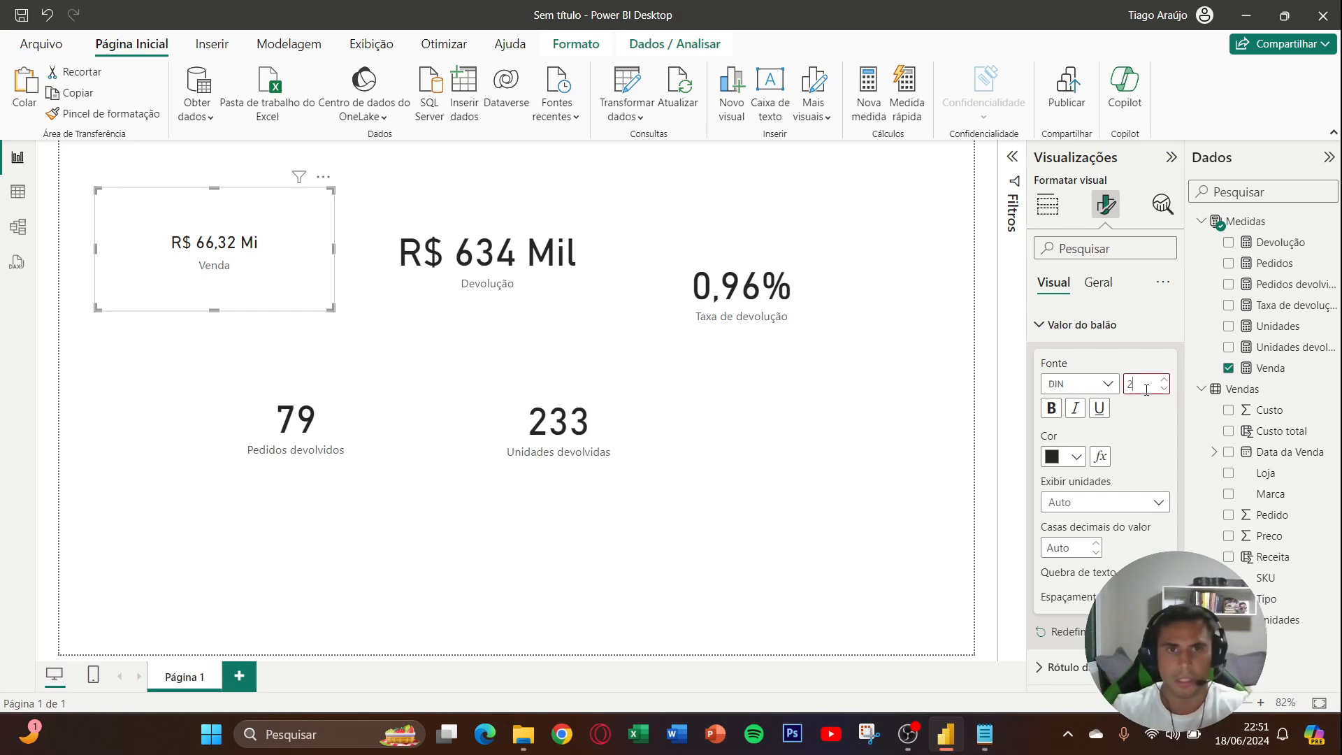
{"action": "type", "text": "3"}
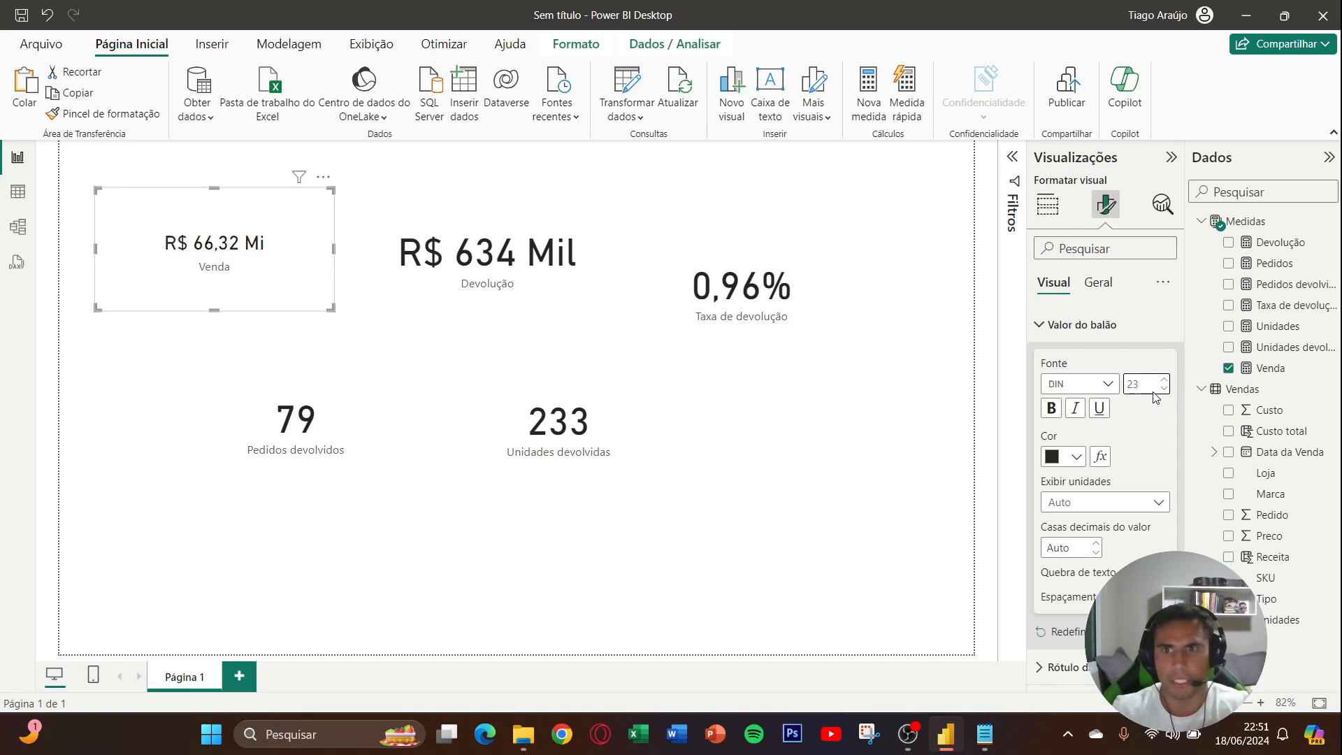
{"action": "key", "text": "BackSpace"}
{"action": "type", "text": "5"}
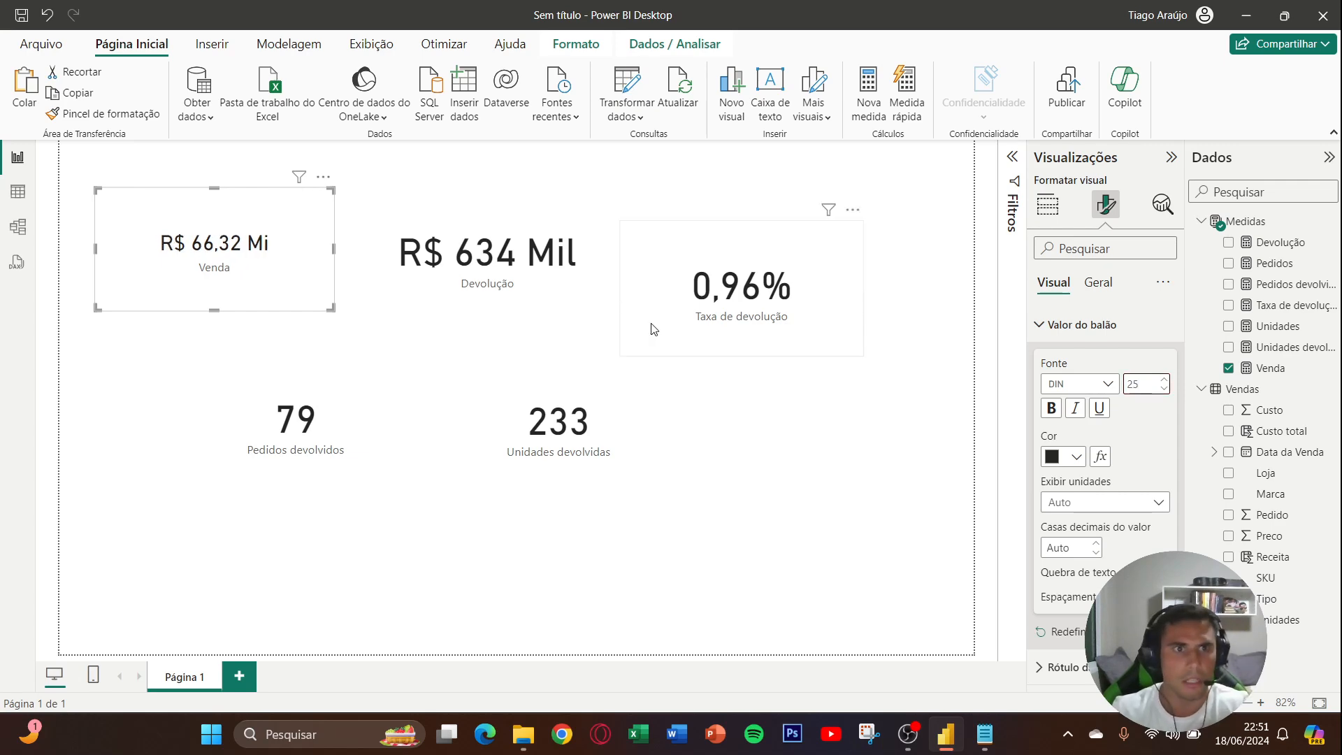
{"action": "left_click_drag", "start_coordinate": [328, 310], "coordinate": [233, 233]}
- Copy the Venda card's formatting to the Devolução card with Format Painter, then shrink that card and place it directly beside Venda
{"action": "left_click", "coordinate": [499, 288]}
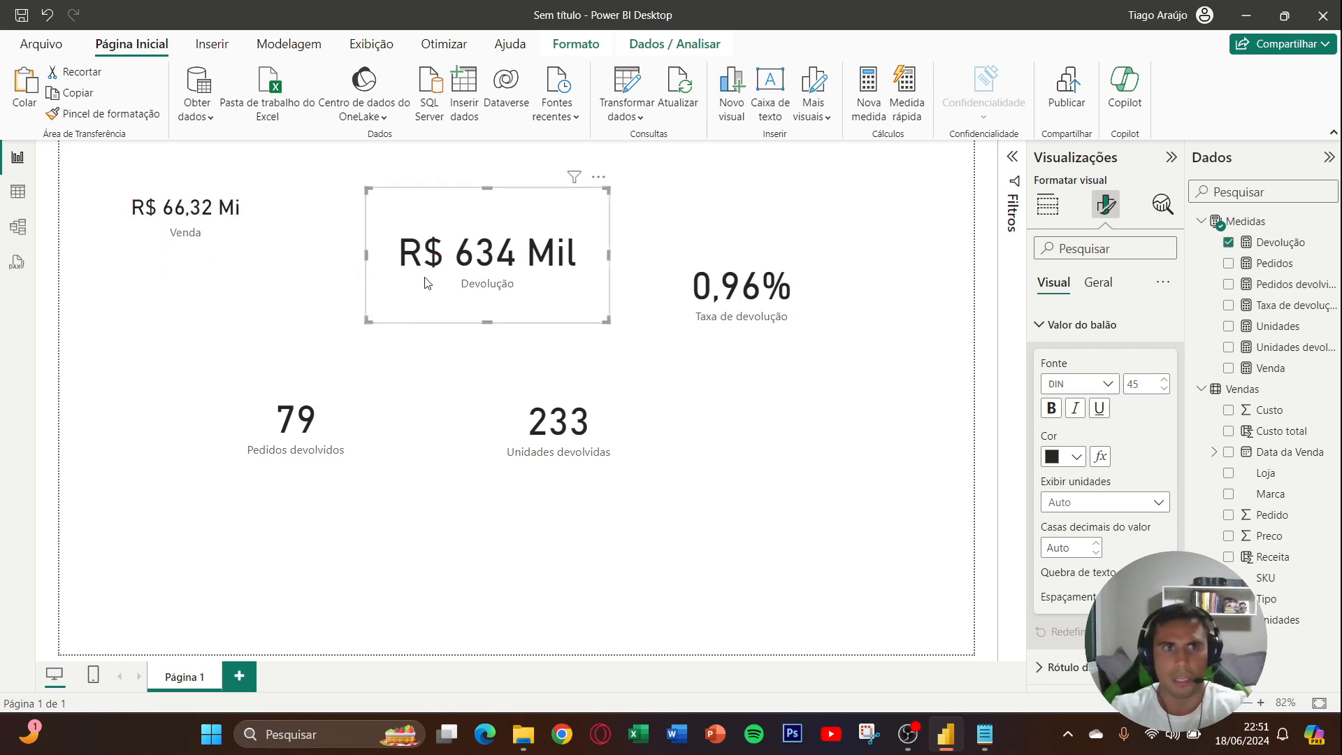
{"action": "left_click", "coordinate": [231, 227]}
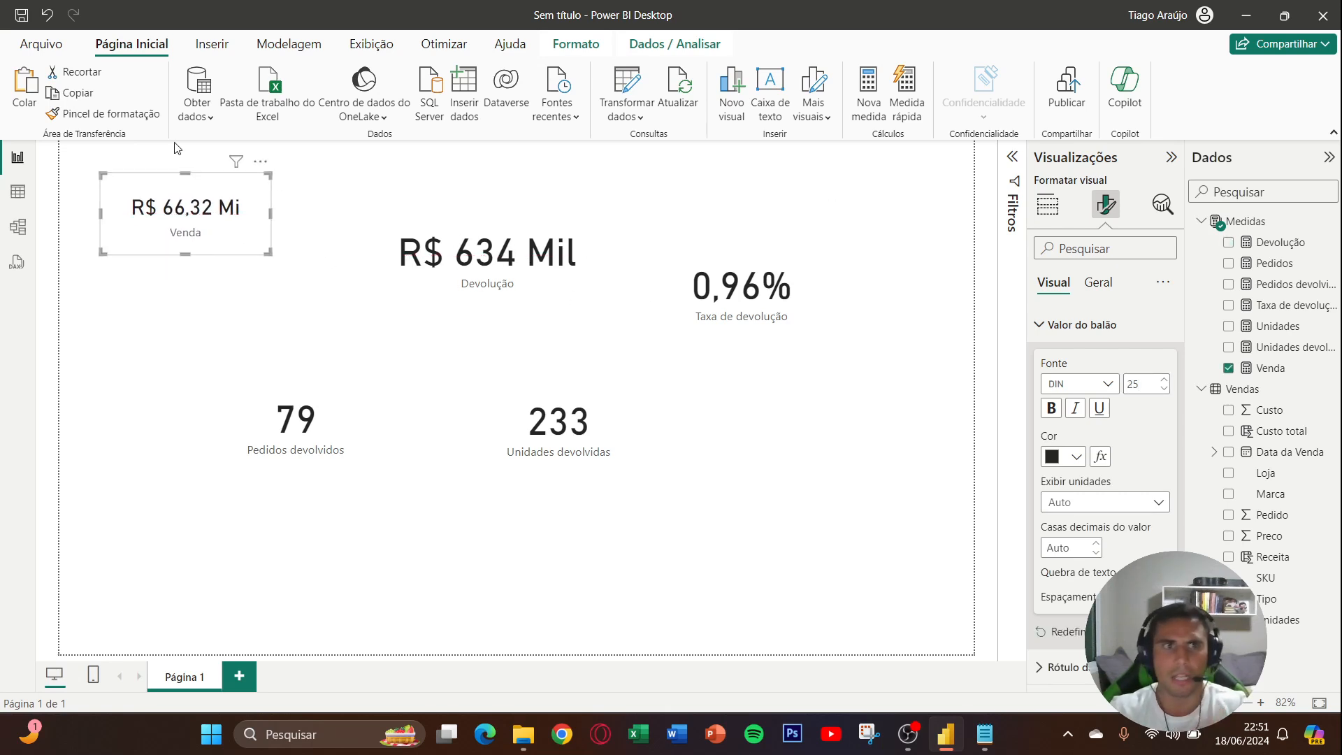
{"action": "left_click", "coordinate": [133, 115]}
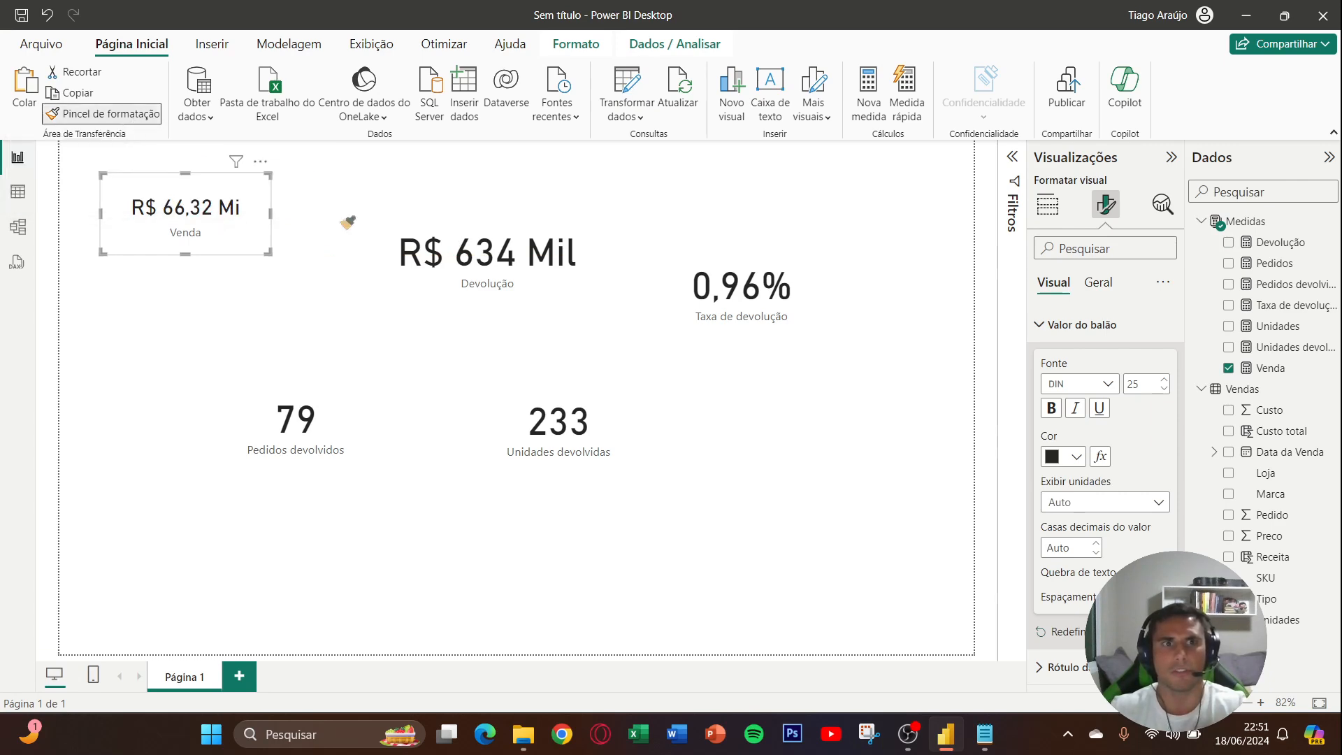
{"action": "left_click", "coordinate": [489, 256]}
{"action": "left_click_drag", "start_coordinate": [510, 260], "coordinate": [447, 238]}
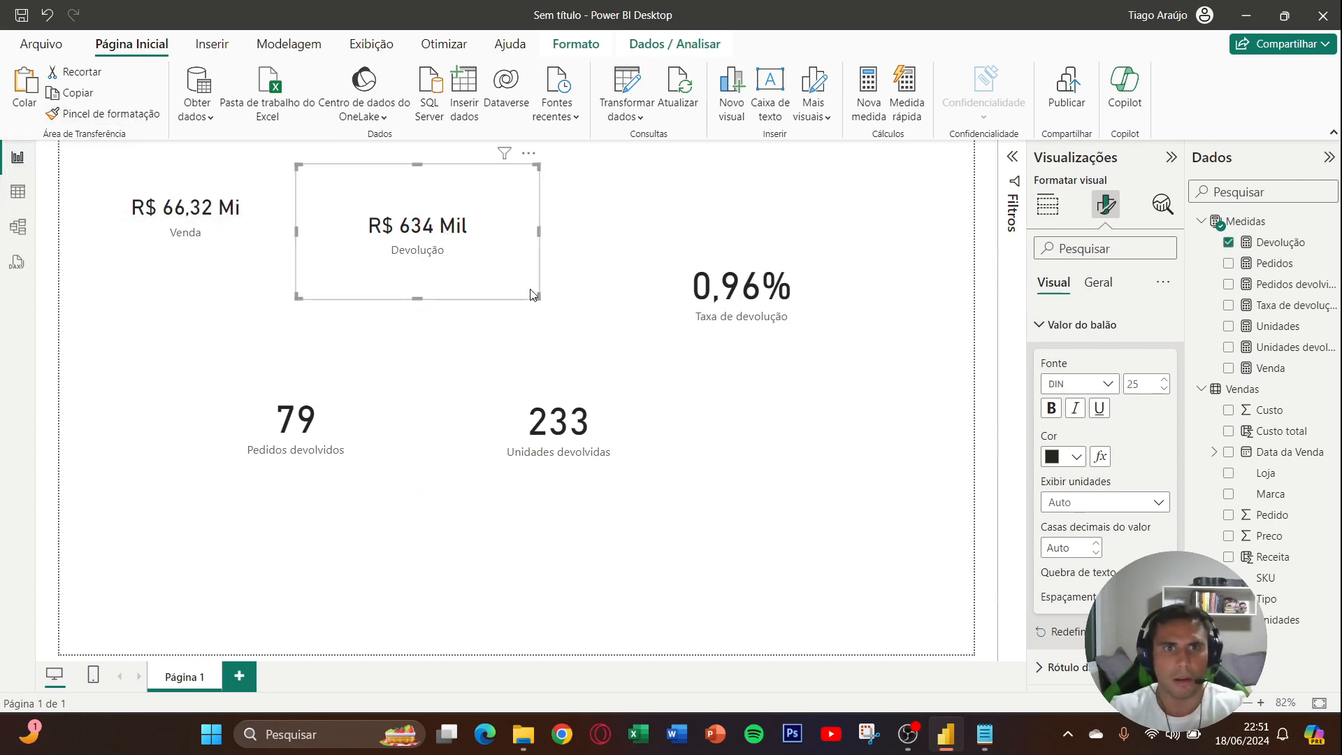
{"action": "left_click_drag", "start_coordinate": [539, 298], "coordinate": [402, 234]}
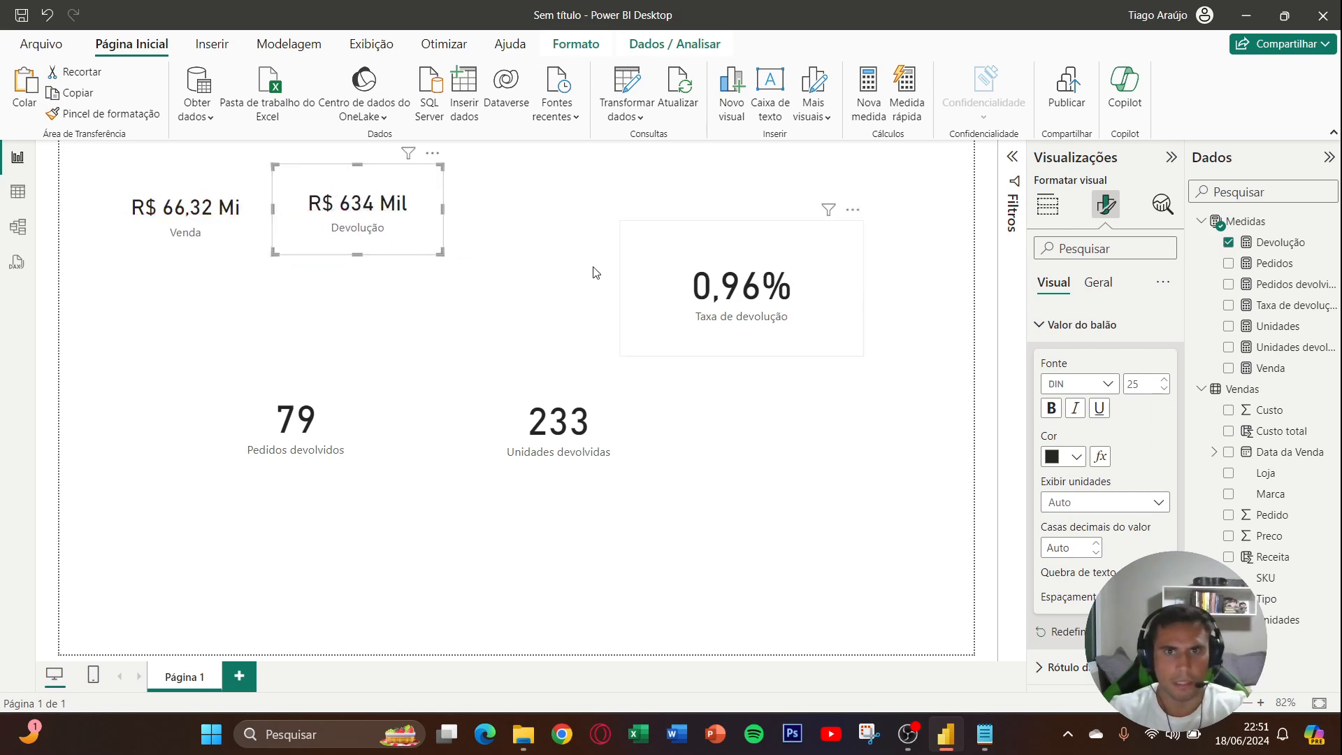
- Copy the Devolução card's formatting to the Taxa de devolução card, then shrink that card and place it beside Devolução
{"action": "left_click", "coordinate": [150, 116]}
{"action": "left_click", "coordinate": [678, 283]}
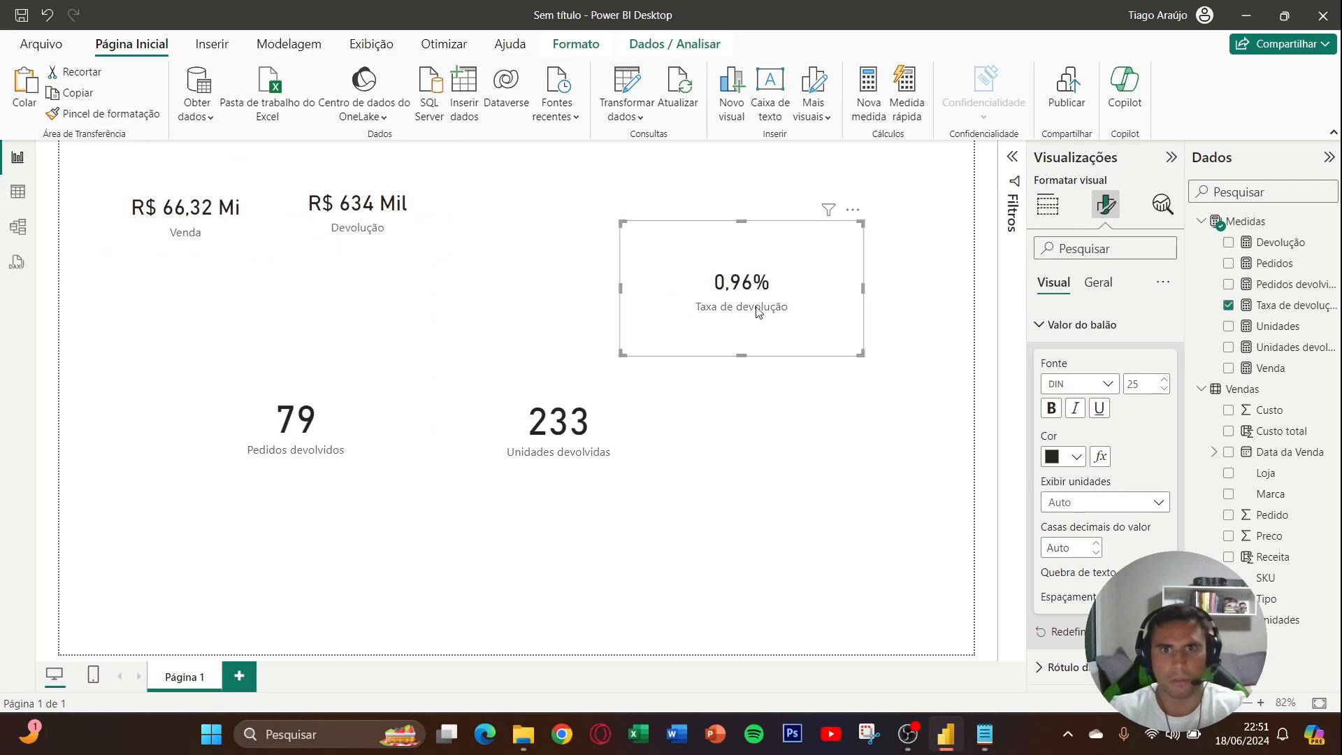
{"action": "mouse_move", "coordinate": [691, 301]}
{"action": "left_mouse_down"}
{"action": "mouse_move", "coordinate": [560, 256]}
{"action": "mouse_move", "coordinate": [642, 276]}
{"action": "mouse_move", "coordinate": [569, 231]}
{"action": "left_mouse_up"}
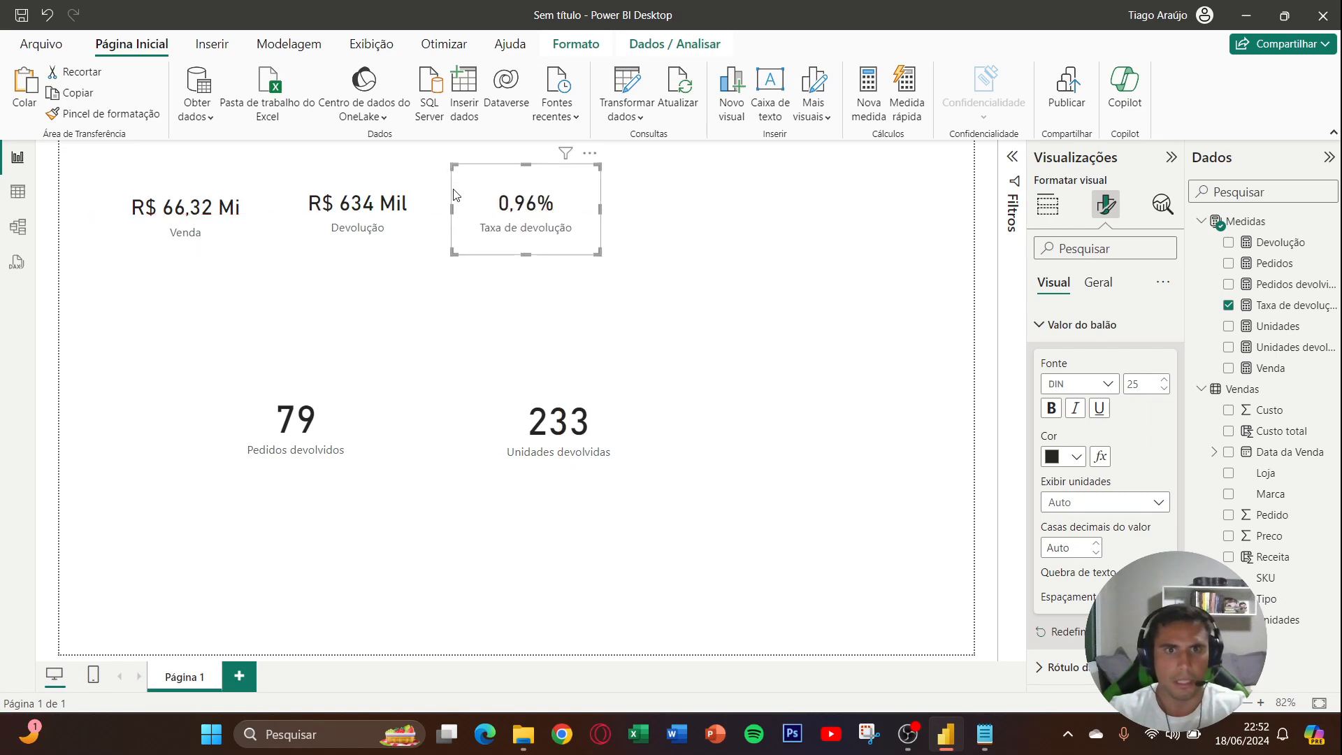
- Copy the Taxa de devolução card's formatting to the Unidades devolvidas card, then shrink that card and place it next in the row
{"action": "left_click", "coordinate": [137, 116]}
{"action": "left_click", "coordinate": [509, 401]}
{"action": "left_click_drag", "start_coordinate": [508, 401], "coordinate": [673, 208]}
{"action": "left_click_drag", "start_coordinate": [841, 296], "coordinate": [760, 239]}
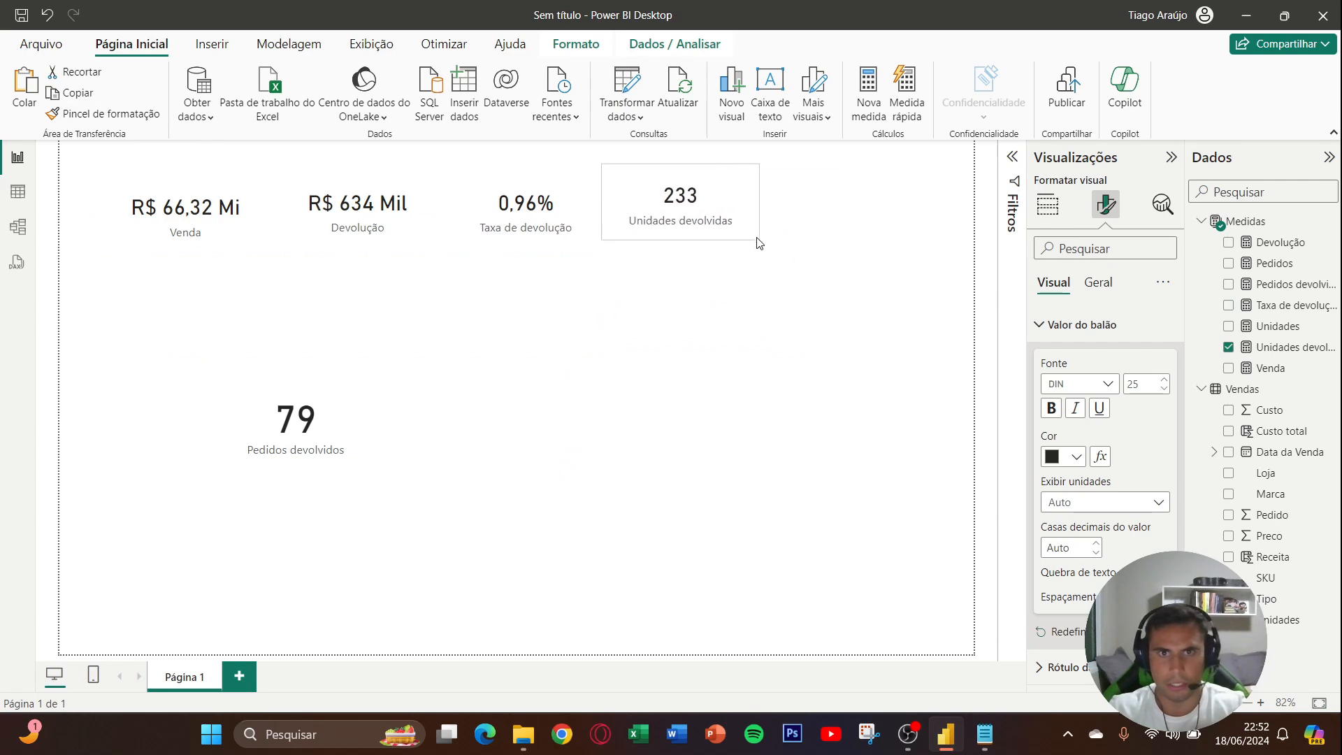
- Move the Pedidos devolvidos card below the Unidades devolvidas card and apply the Venda card's formatting to it with Format Painter
{"action": "left_click", "coordinate": [305, 412]}
{"action": "left_click_drag", "start_coordinate": [306, 413], "coordinate": [658, 357]}
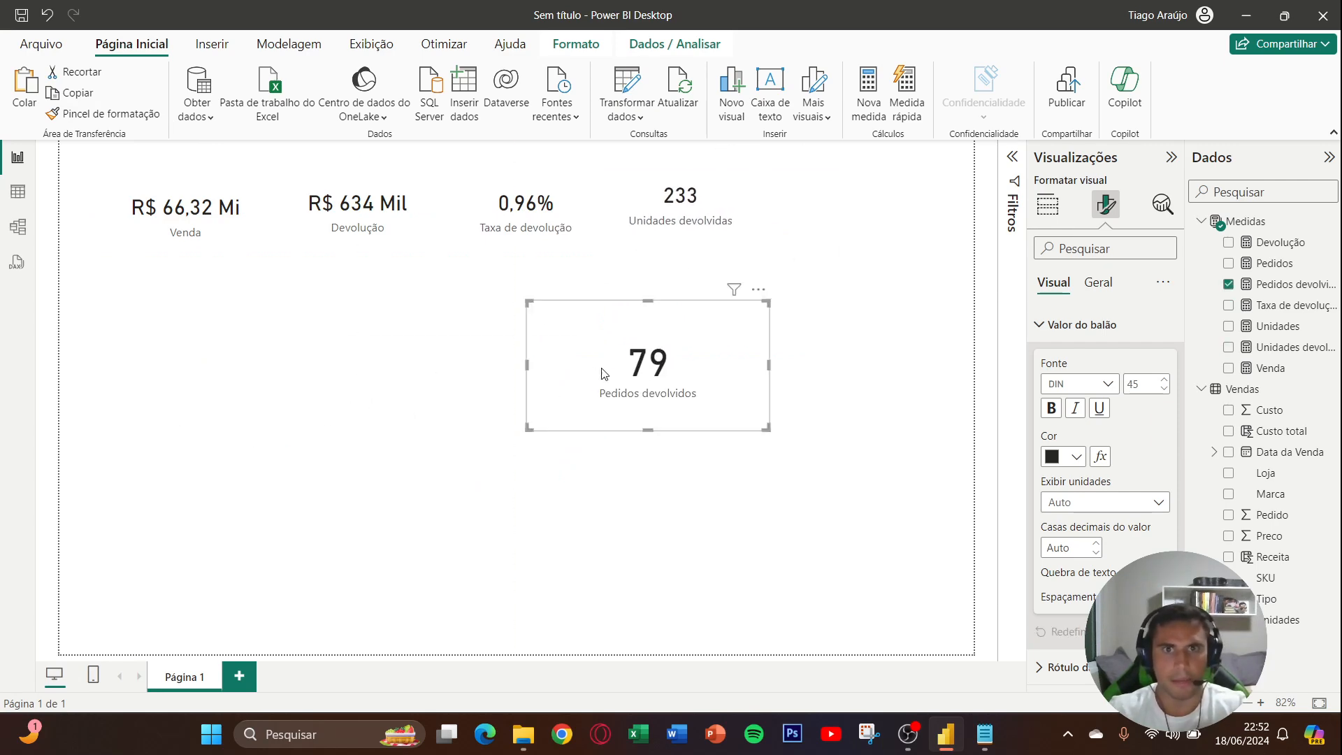
{"action": "left_click", "coordinate": [222, 233]}
{"action": "left_click", "coordinate": [120, 122]}
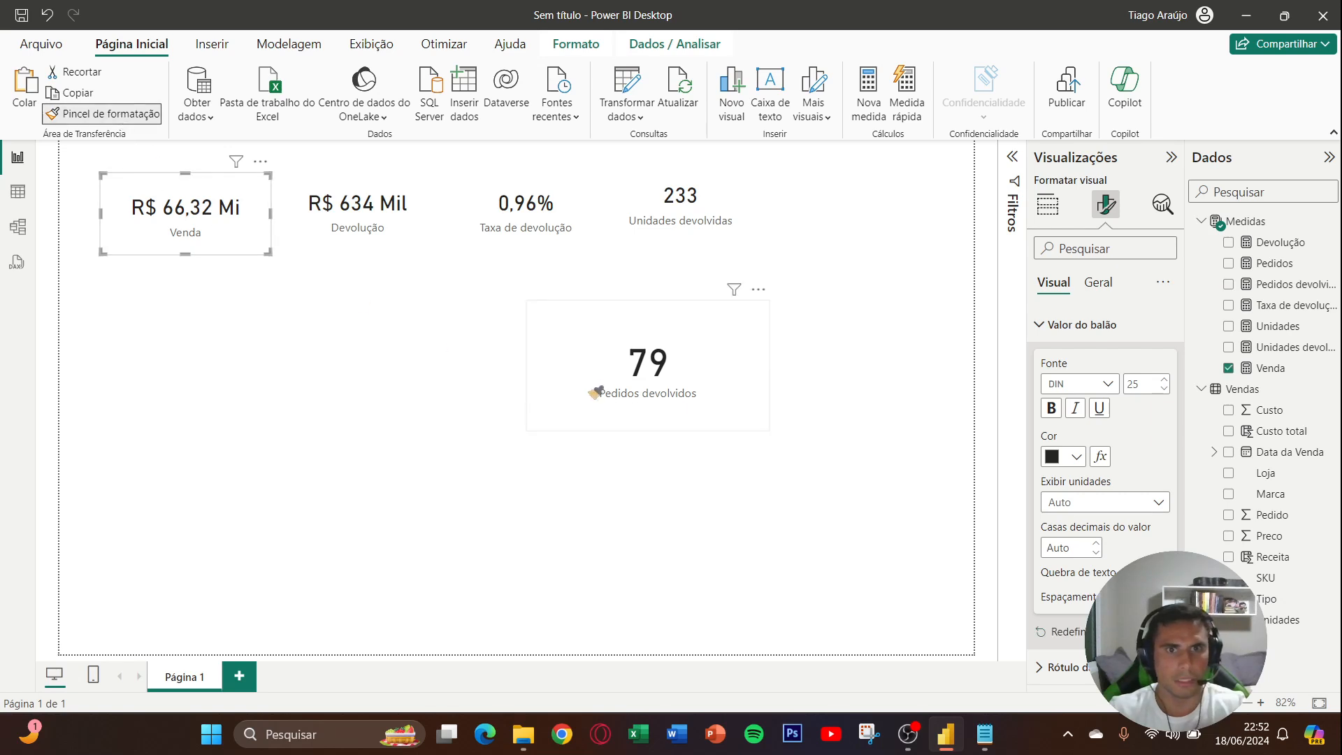
{"action": "left_click", "coordinate": [622, 373]}
- Narrow and reposition the Venda, Devolução, Taxa de devolução and Unidades devolvidas cards to form one evenly spaced row
{"action": "left_click_drag", "start_coordinate": [211, 230], "coordinate": [182, 230]}
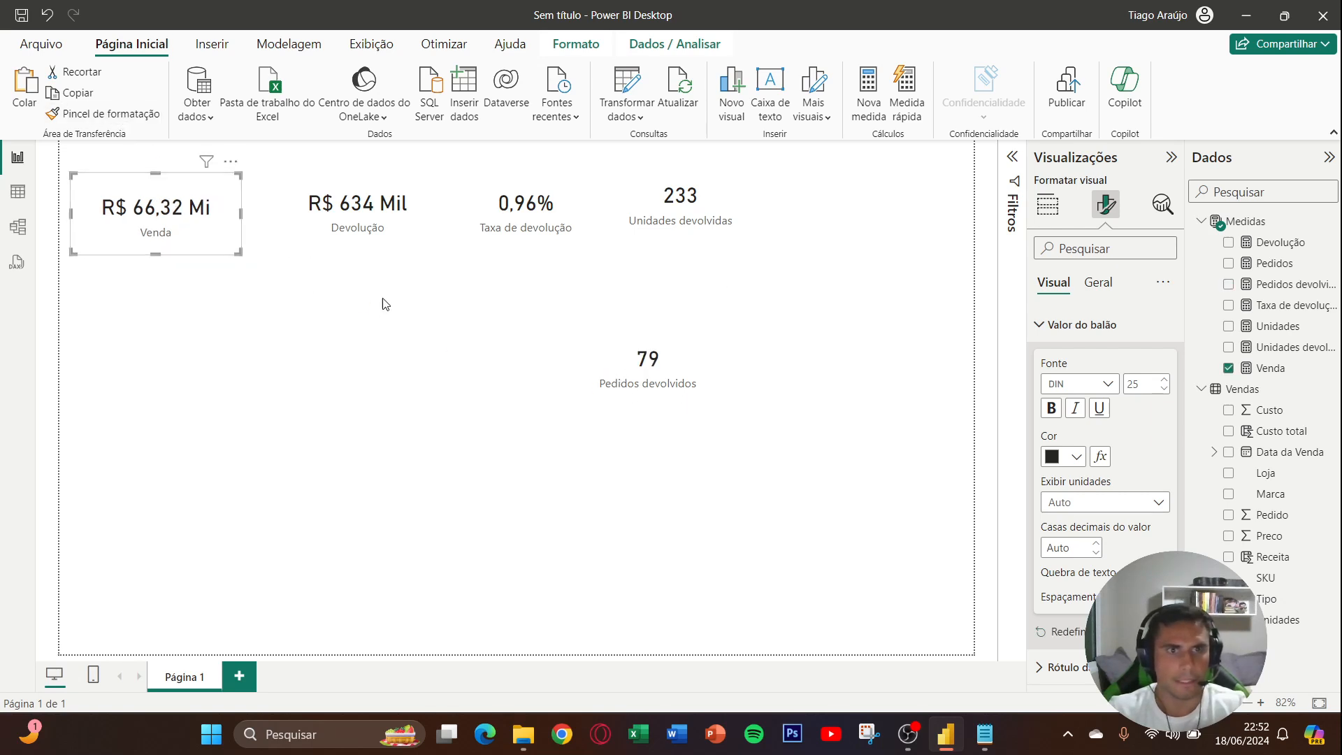
{"action": "left_click_drag", "start_coordinate": [396, 241], "coordinate": [377, 248]}
{"action": "left_click", "coordinate": [195, 222]}
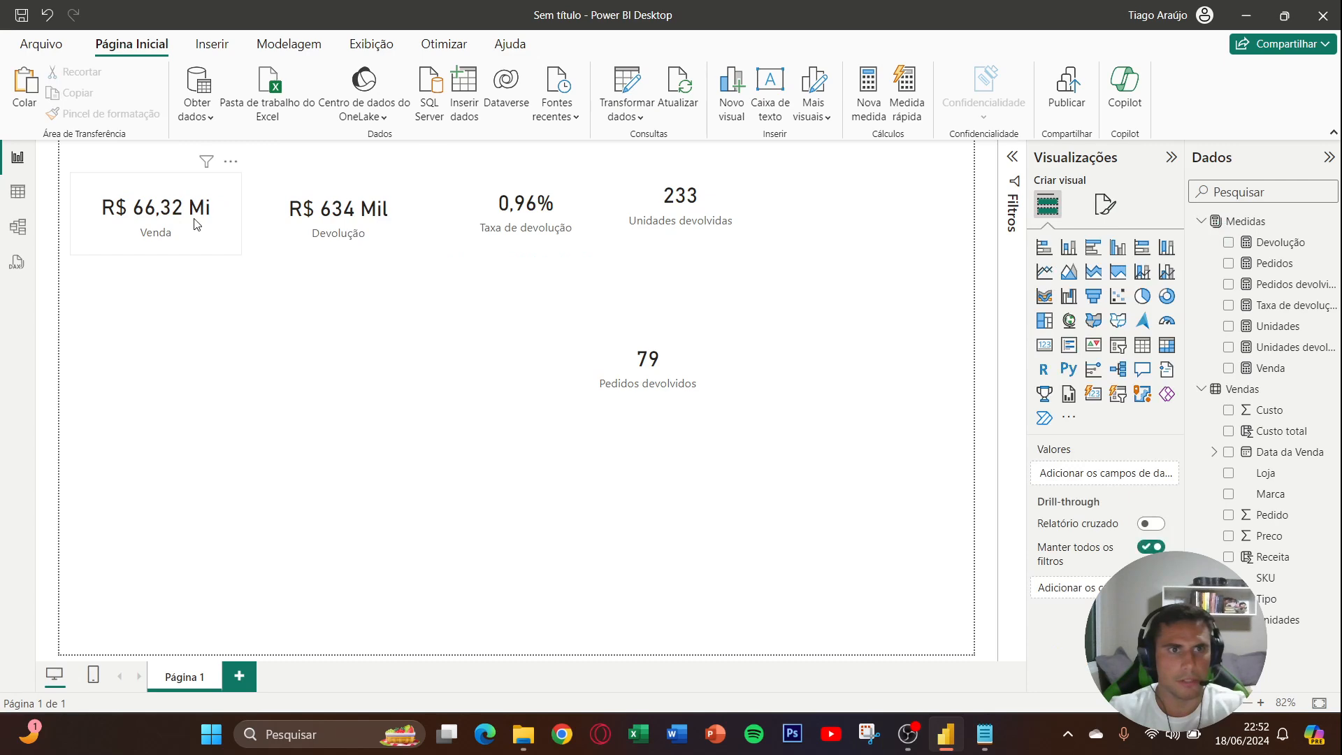
{"action": "left_click_drag", "start_coordinate": [180, 218], "coordinate": [178, 217]}
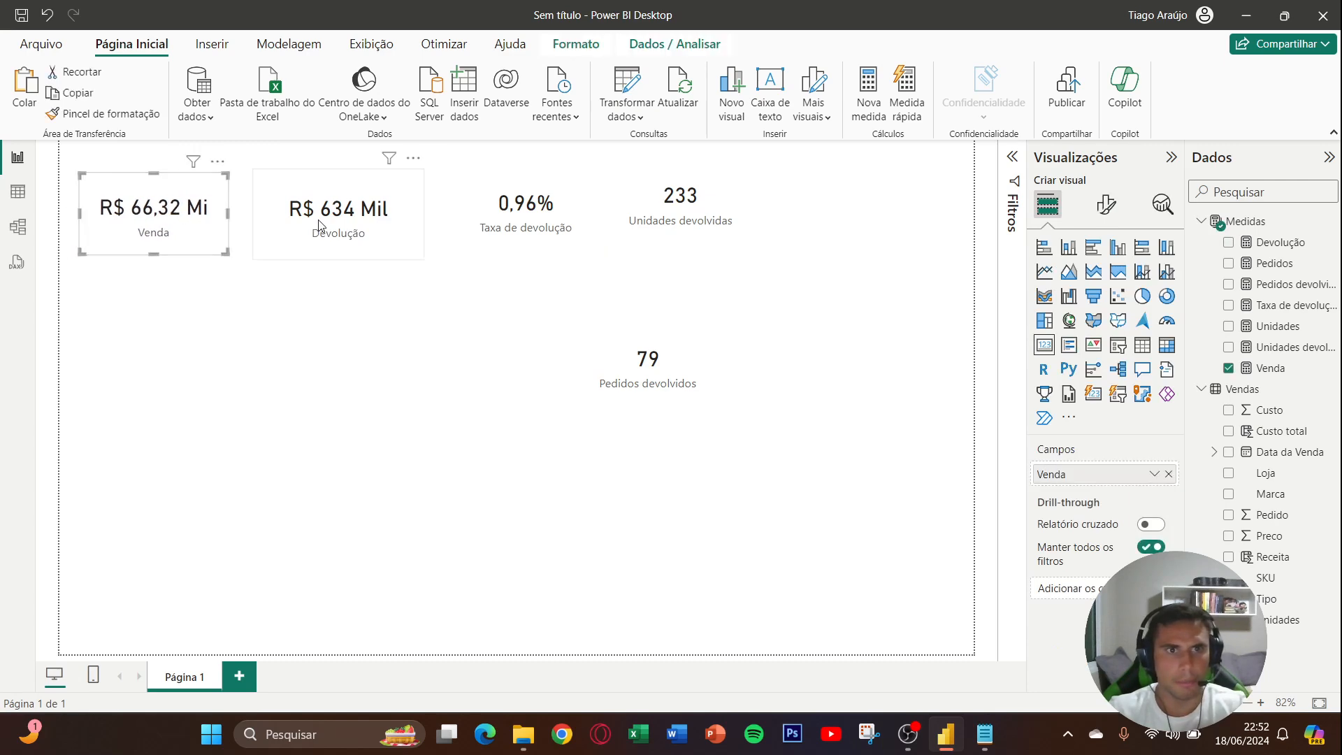
{"action": "left_click_drag", "start_coordinate": [423, 216], "coordinate": [374, 214]}
{"action": "mouse_move", "coordinate": [528, 229]}
{"action": "left_mouse_down"}
{"action": "mouse_move", "coordinate": [486, 235]}
{"action": "mouse_move", "coordinate": [537, 234]}
{"action": "left_mouse_up"}
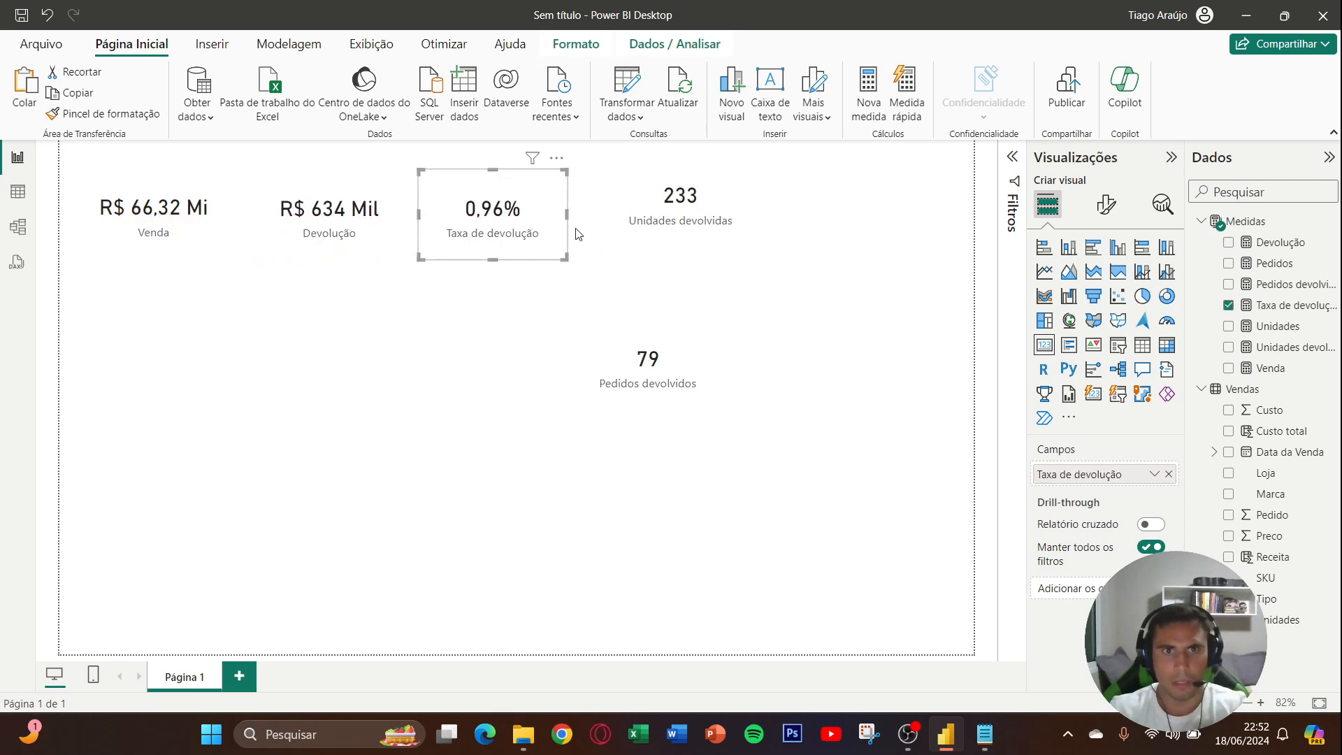
{"action": "left_click_drag", "start_coordinate": [632, 230], "coordinate": [655, 260]}
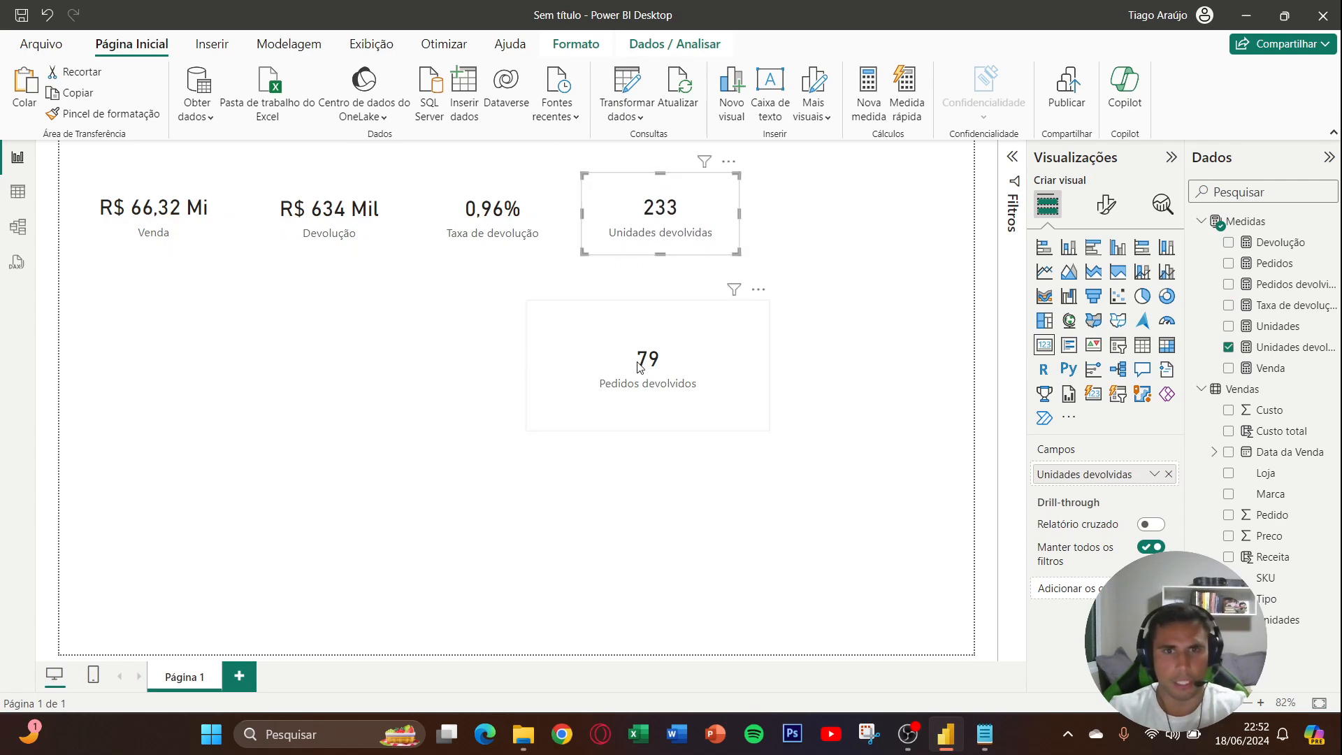
- Shrink the Pedidos devolvidos card and place it at the end of the row, and make the Unidades devolvidas card slightly taller
{"action": "left_click_drag", "start_coordinate": [637, 361], "coordinate": [733, 346]}
{"action": "left_click_drag", "start_coordinate": [863, 411], "coordinate": [827, 254]}
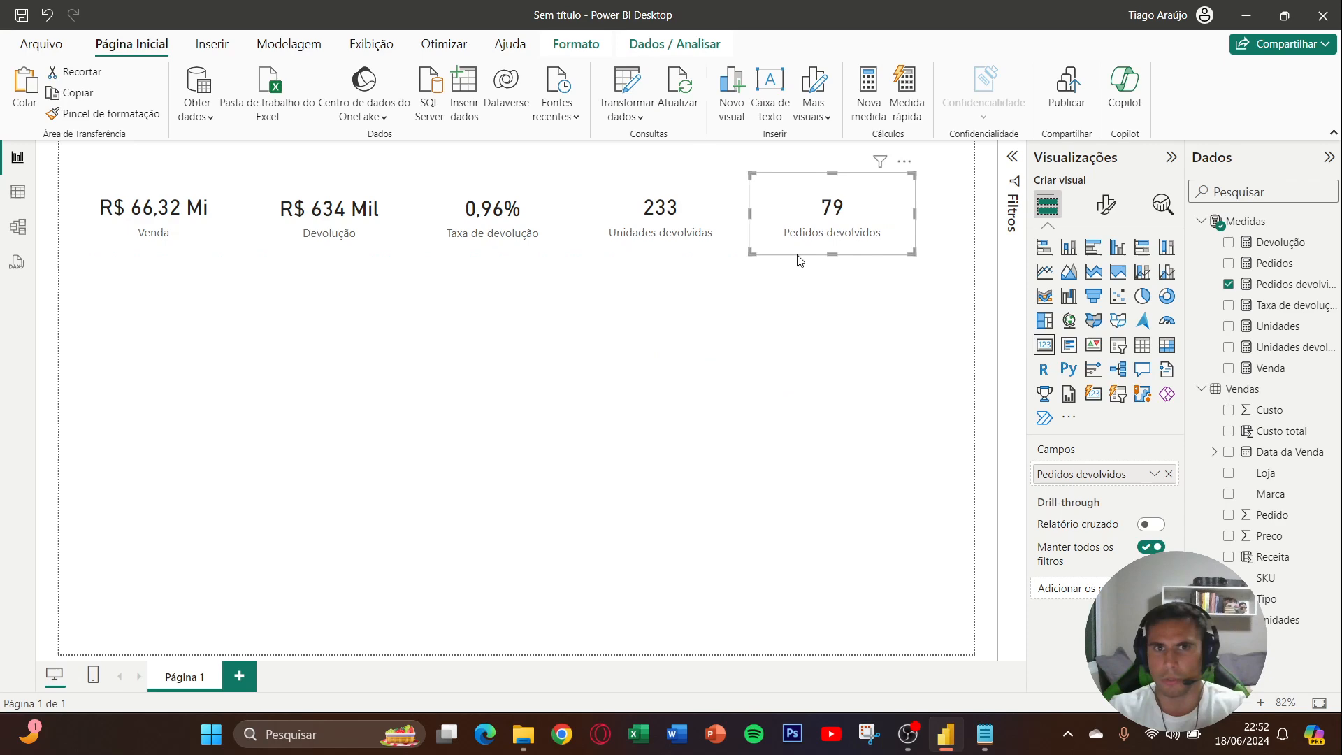
{"action": "left_click", "coordinate": [629, 237]}
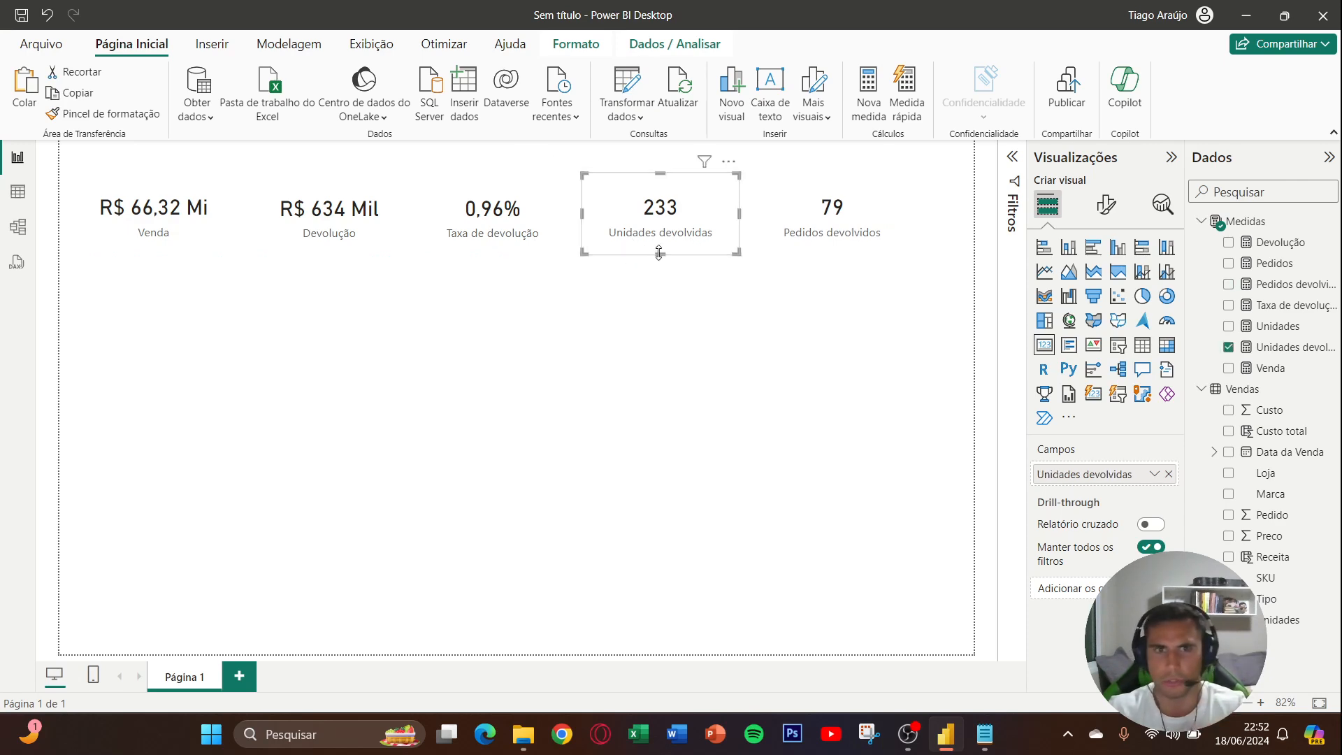
- Set the Venda card's callout display units to Nenhum and widen the card slightly to fit the full value
{"action": "left_click", "coordinate": [185, 222]}
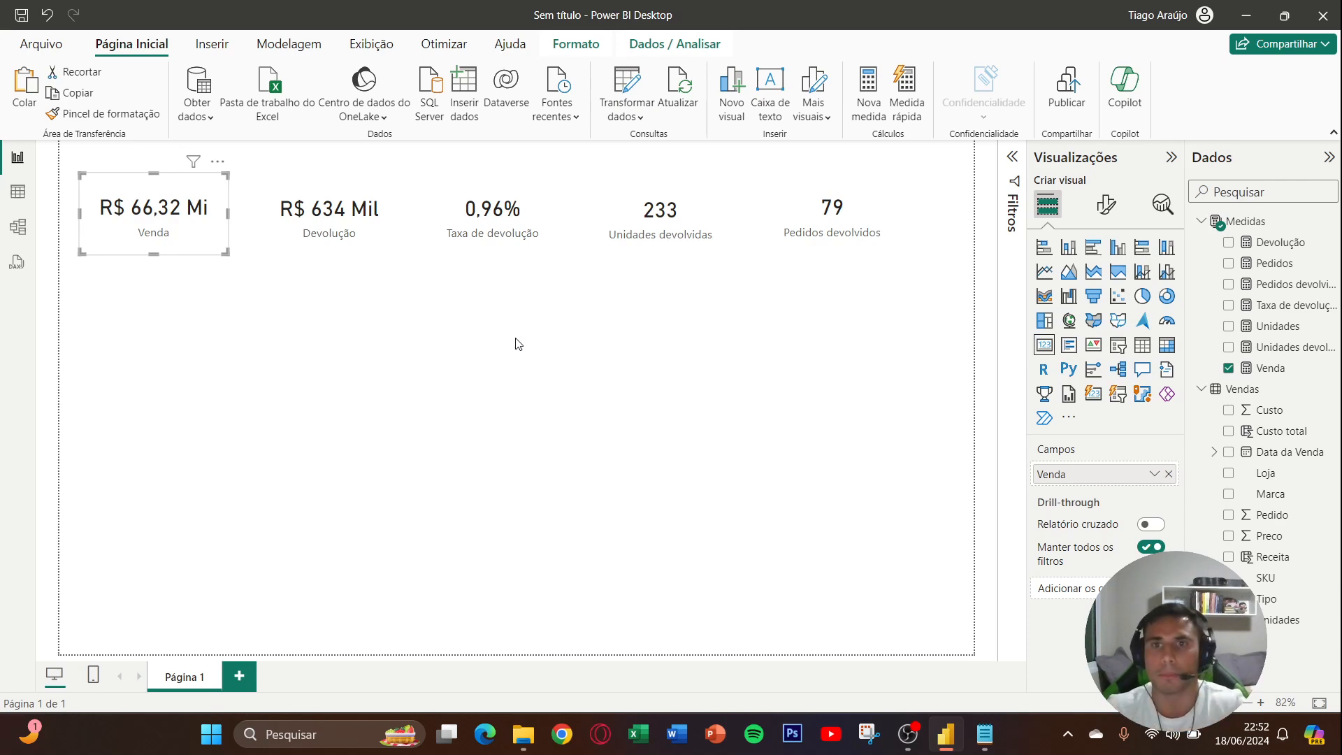
{"action": "left_click", "coordinate": [1106, 205]}
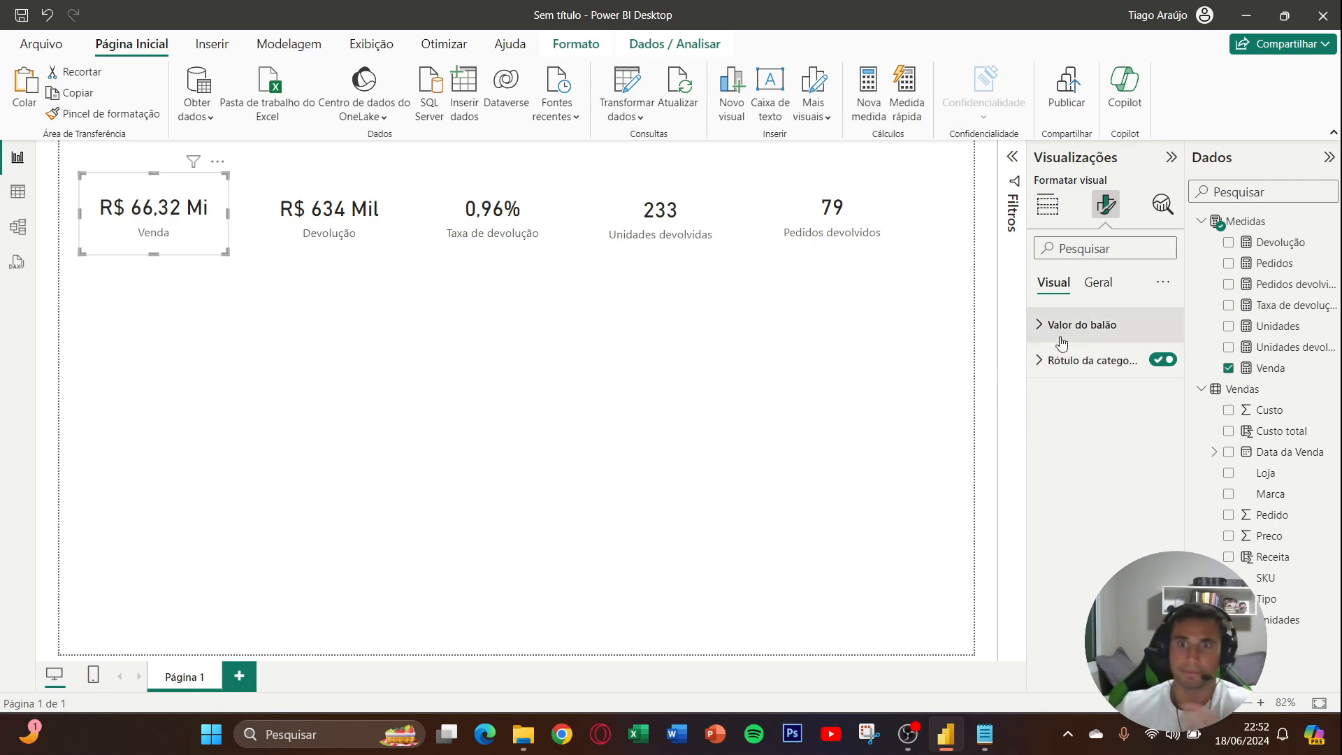
{"action": "left_click", "coordinate": [1109, 334]}
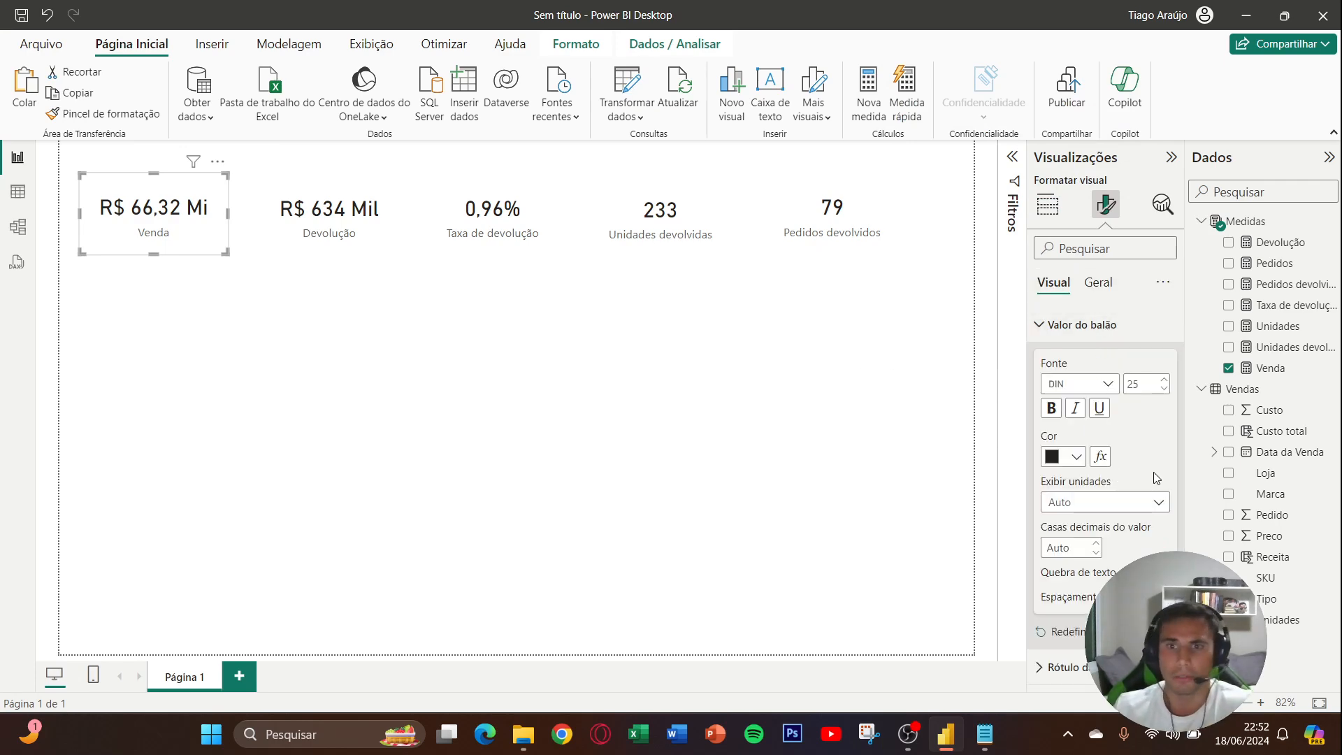
{"action": "left_click", "coordinate": [1124, 506]}
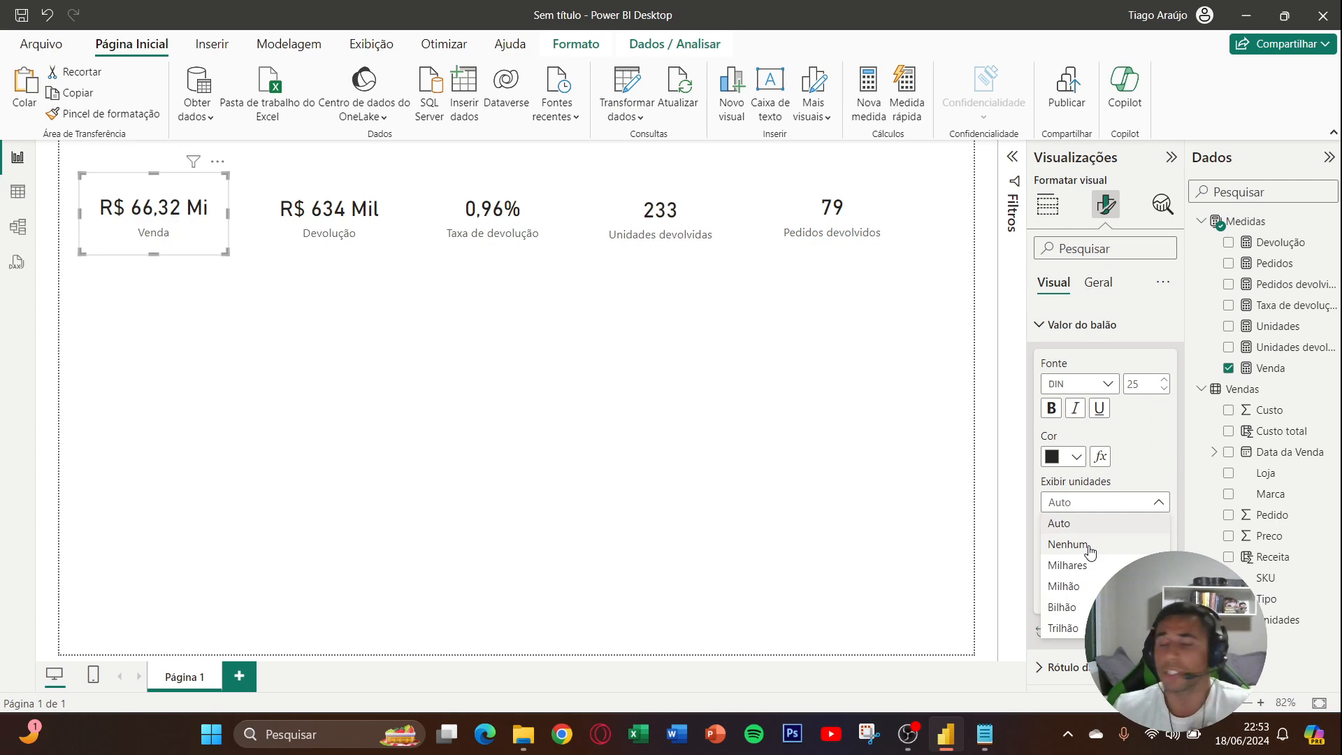
{"action": "left_click", "coordinate": [1087, 548]}
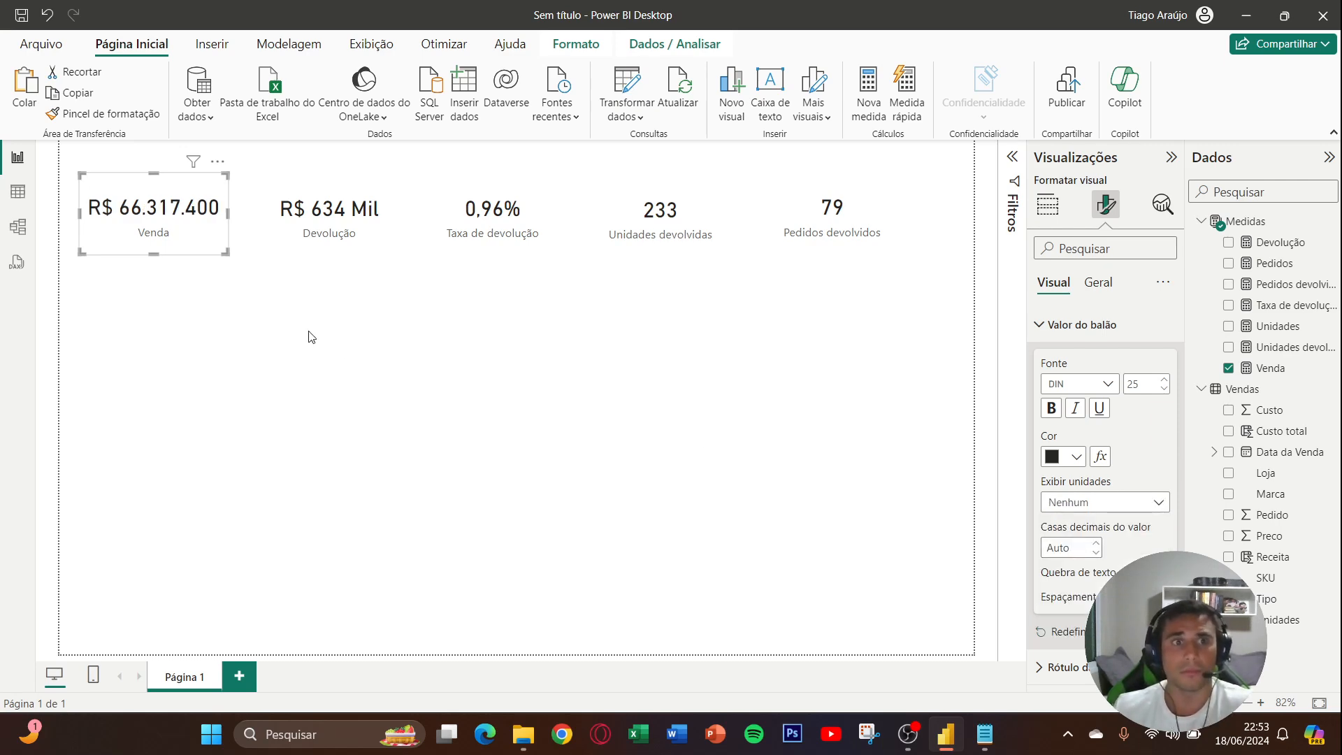
{"action": "left_click_drag", "start_coordinate": [230, 214], "coordinate": [236, 213]}
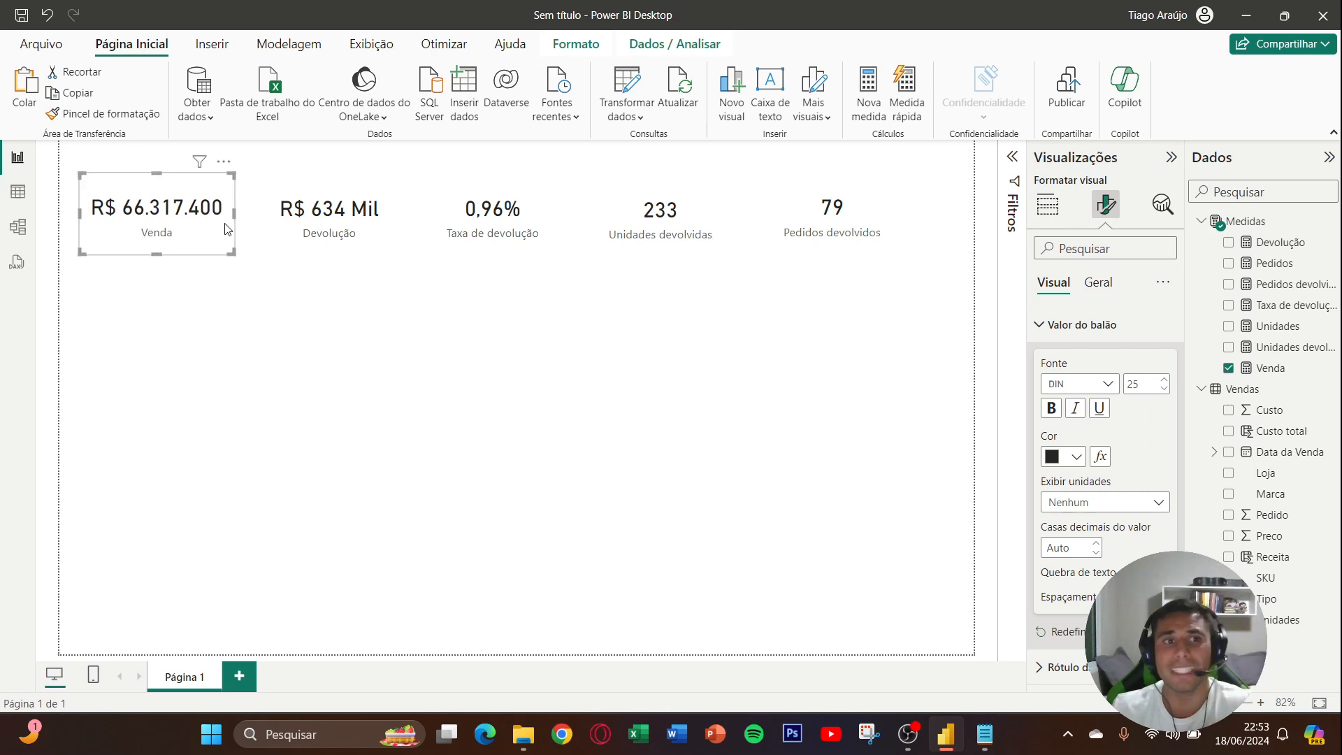
- Set the Devolução card's callout display units to Nenhum and narrow the card slightly
{"action": "left_click", "coordinate": [327, 230]}
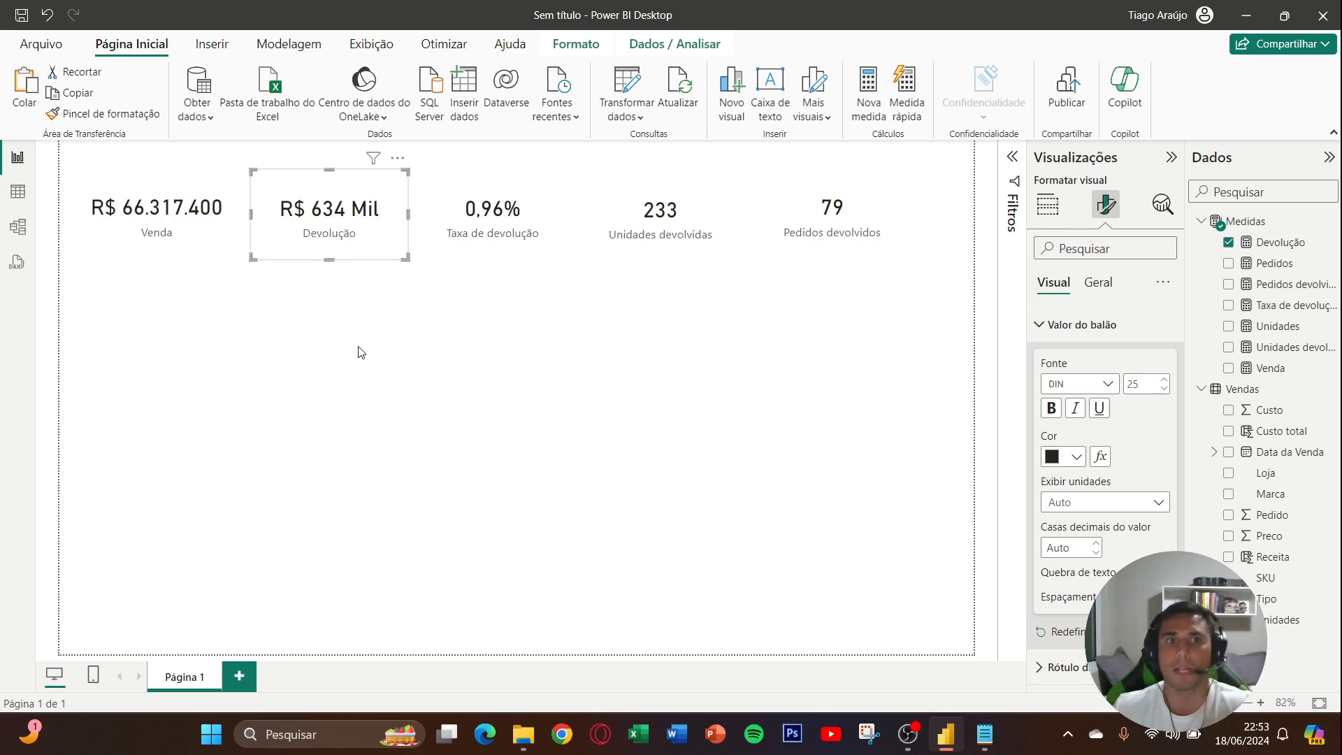
{"action": "left_click", "coordinate": [1088, 502]}
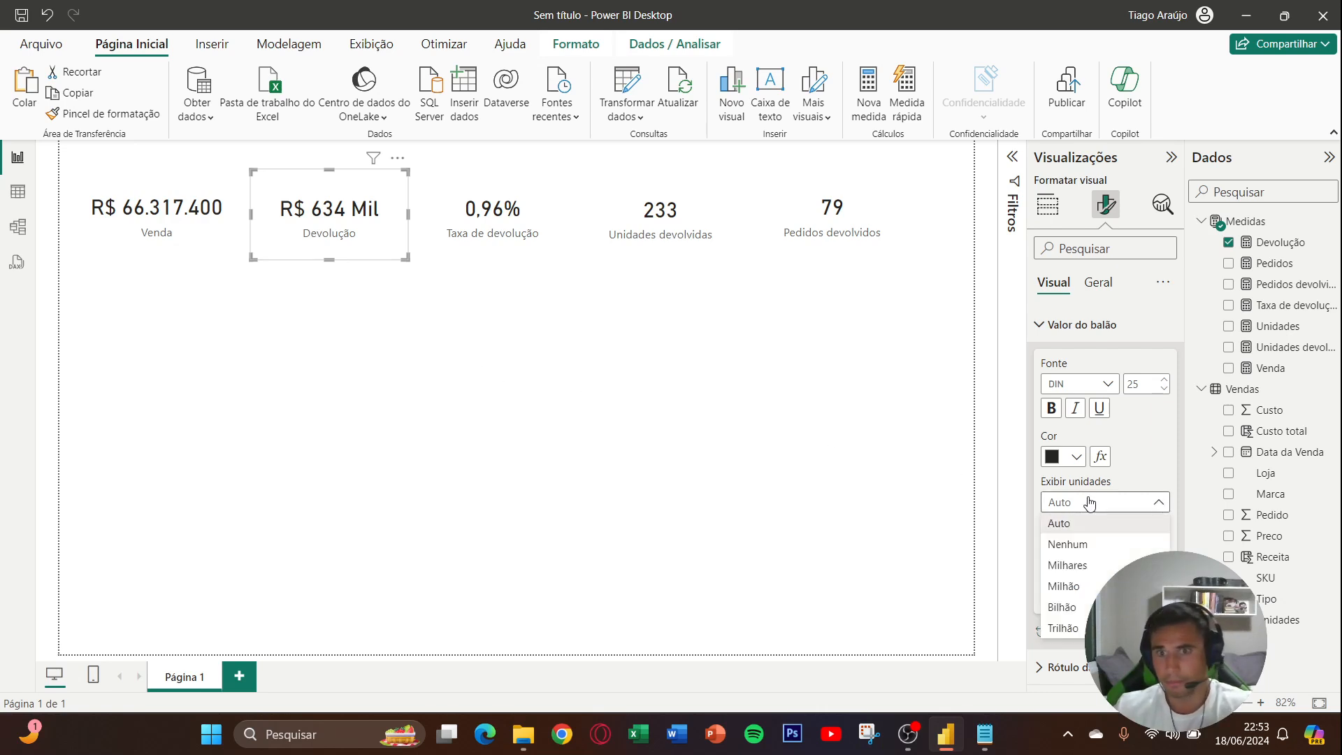
{"action": "left_click", "coordinate": [1076, 544]}
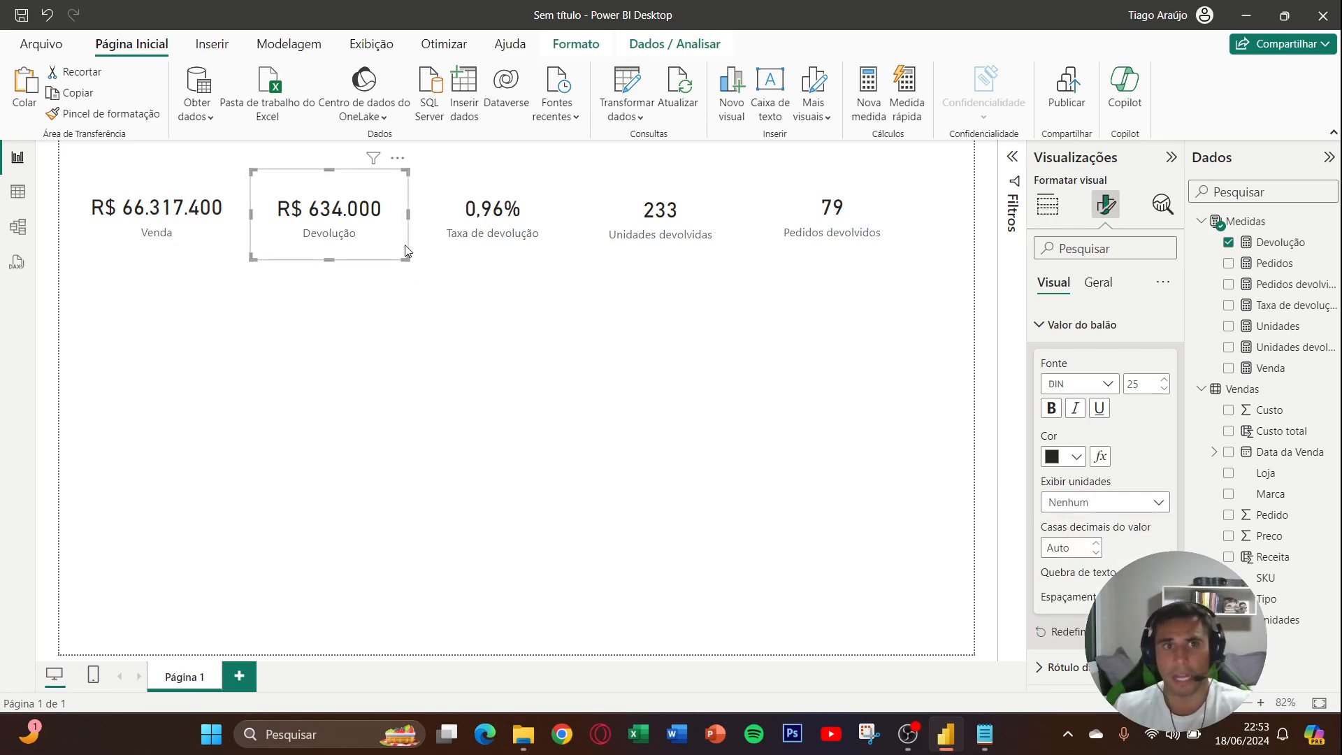
{"action": "left_click_drag", "start_coordinate": [407, 217], "coordinate": [398, 220]}
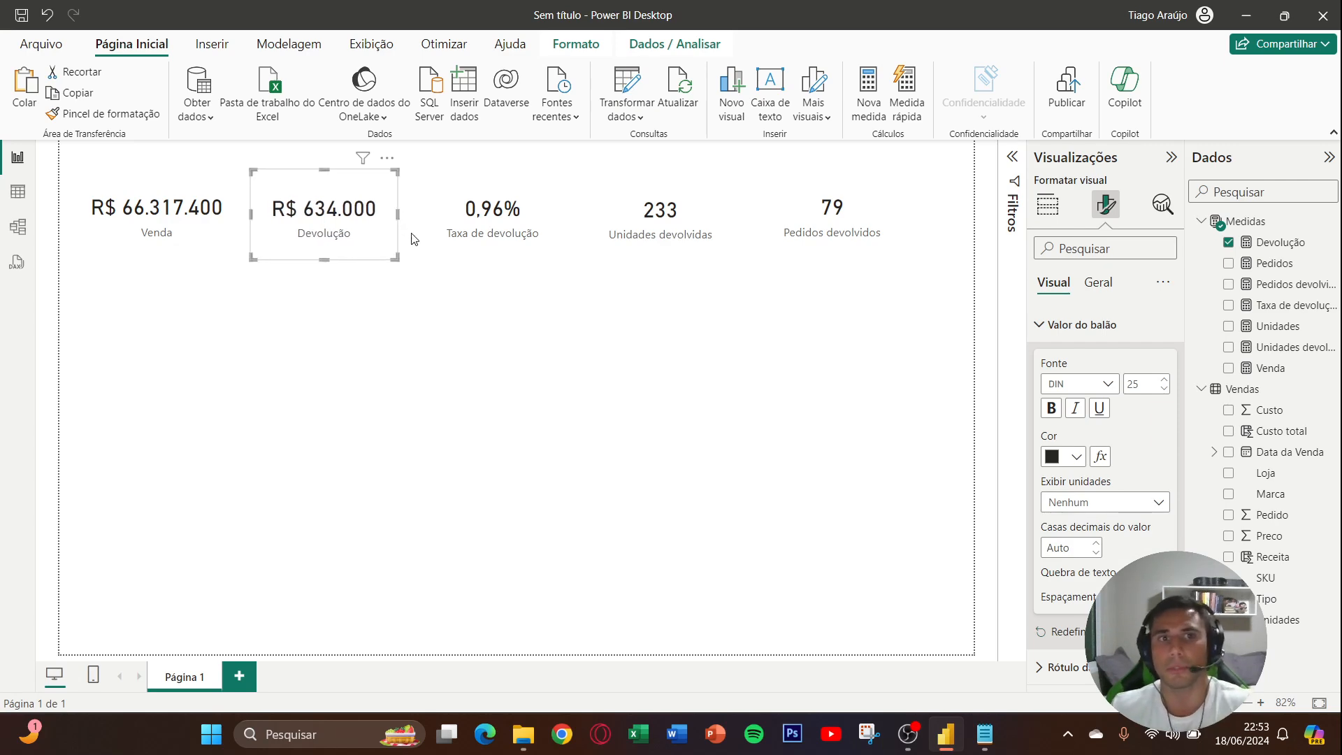
- Shift the Taxa de devolução, Unidades devolvidas and Pedidos devolvidos cards slightly toward the Devolução card to even out the spacing
{"action": "left_click", "coordinate": [498, 242]}
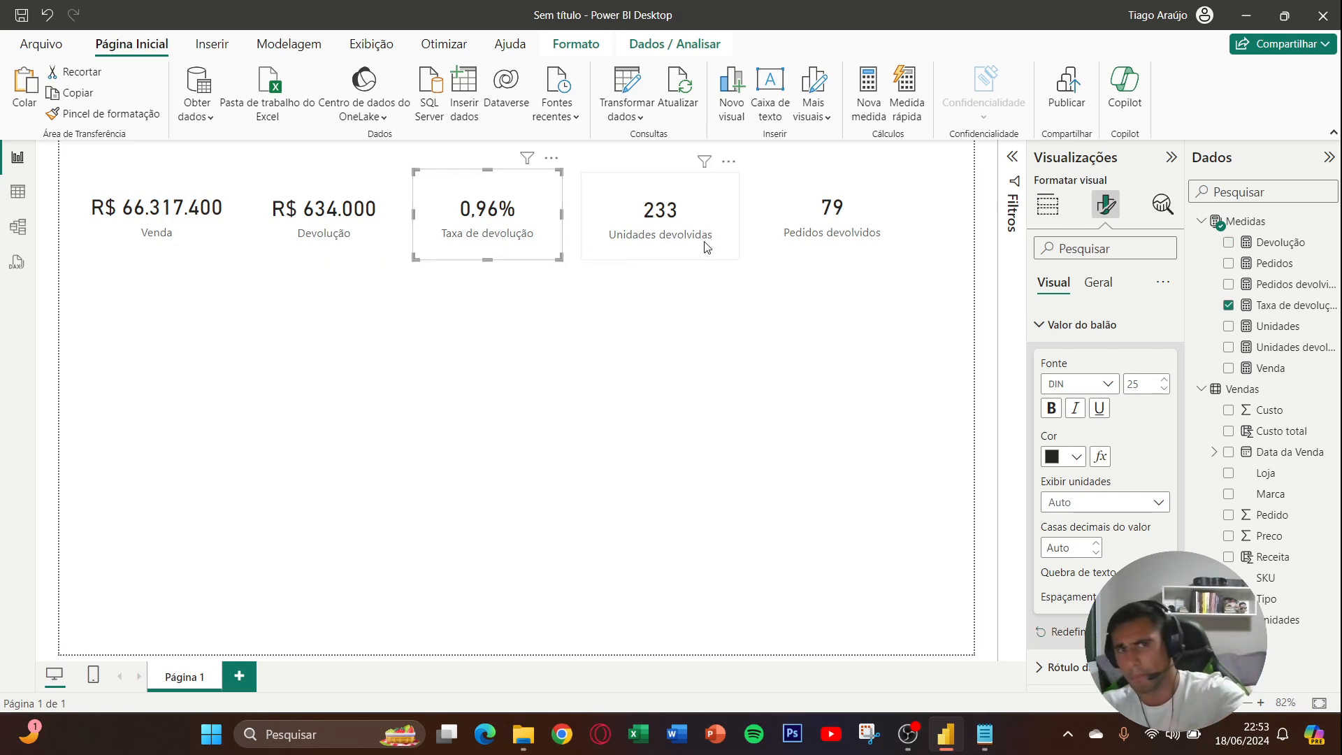
{"action": "left_click_drag", "start_coordinate": [703, 243], "coordinate": [694, 245]}
{"action": "left_click_drag", "start_coordinate": [825, 238], "coordinate": [809, 237]}
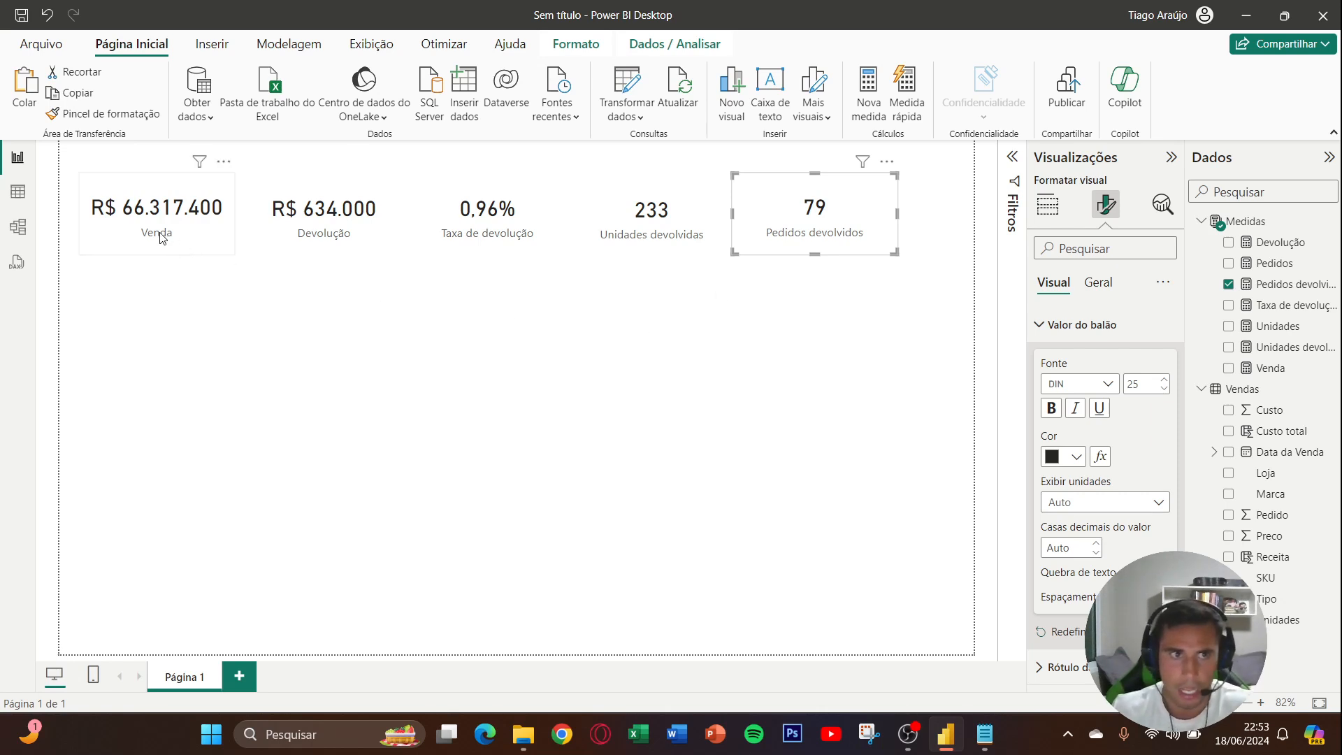
- Shift the Venda and Devolução cards slightly toward the Taxa de devolução card to even out the row's spacing
{"action": "left_click_drag", "start_coordinate": [171, 233], "coordinate": [186, 234]}
{"action": "left_click_drag", "start_coordinate": [292, 228], "coordinate": [305, 229]}
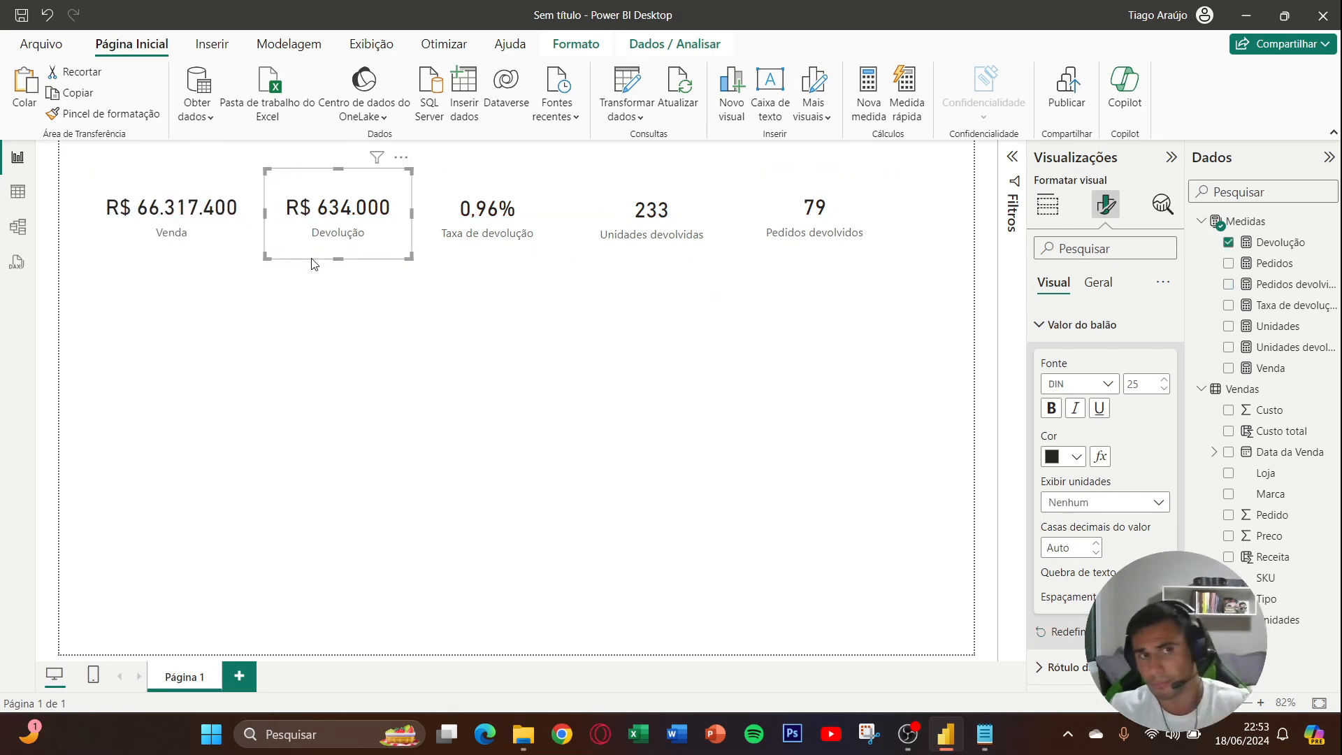
{"action": "left_click_drag", "start_coordinate": [209, 248], "coordinate": [204, 249]}
{"action": "left_click", "coordinate": [312, 294]}
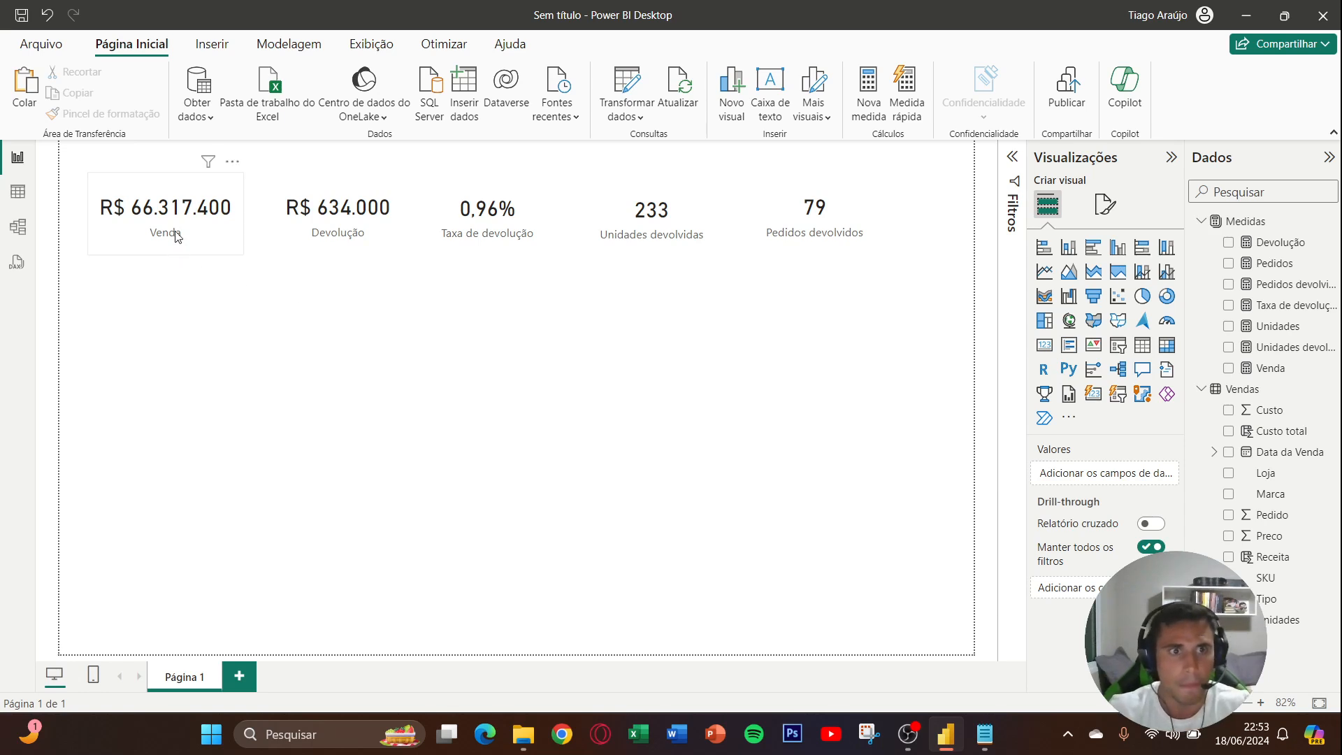
- Move all five cards lower on the page, spread the last three slightly, and narrow the Pedidos devolvidos card
{"action": "left_click_drag", "start_coordinate": [172, 220], "coordinate": [174, 243]}
{"action": "left_click_drag", "start_coordinate": [294, 206], "coordinate": [294, 232]}
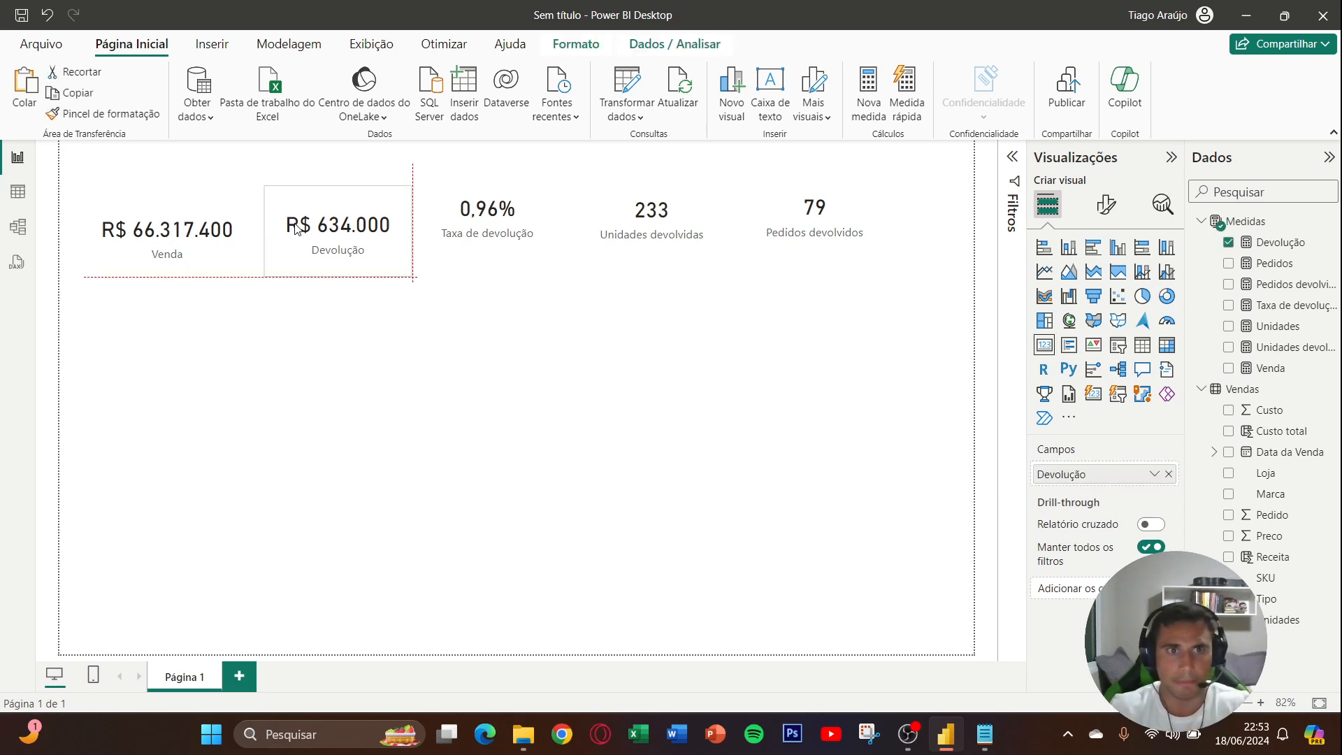
{"action": "left_click_drag", "start_coordinate": [450, 225], "coordinate": [459, 250]}
{"action": "left_click_drag", "start_coordinate": [661, 222], "coordinate": [673, 248]}
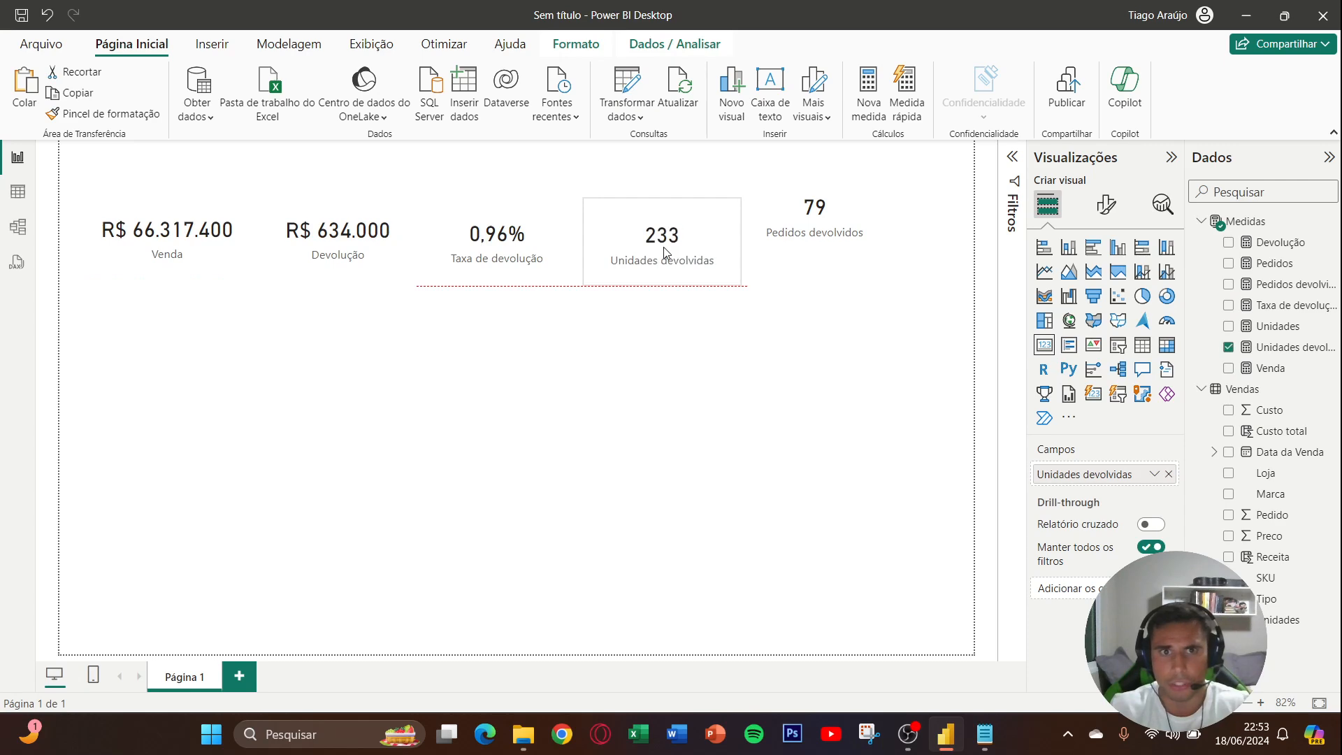
{"action": "left_click_drag", "start_coordinate": [800, 230], "coordinate": [830, 260]}
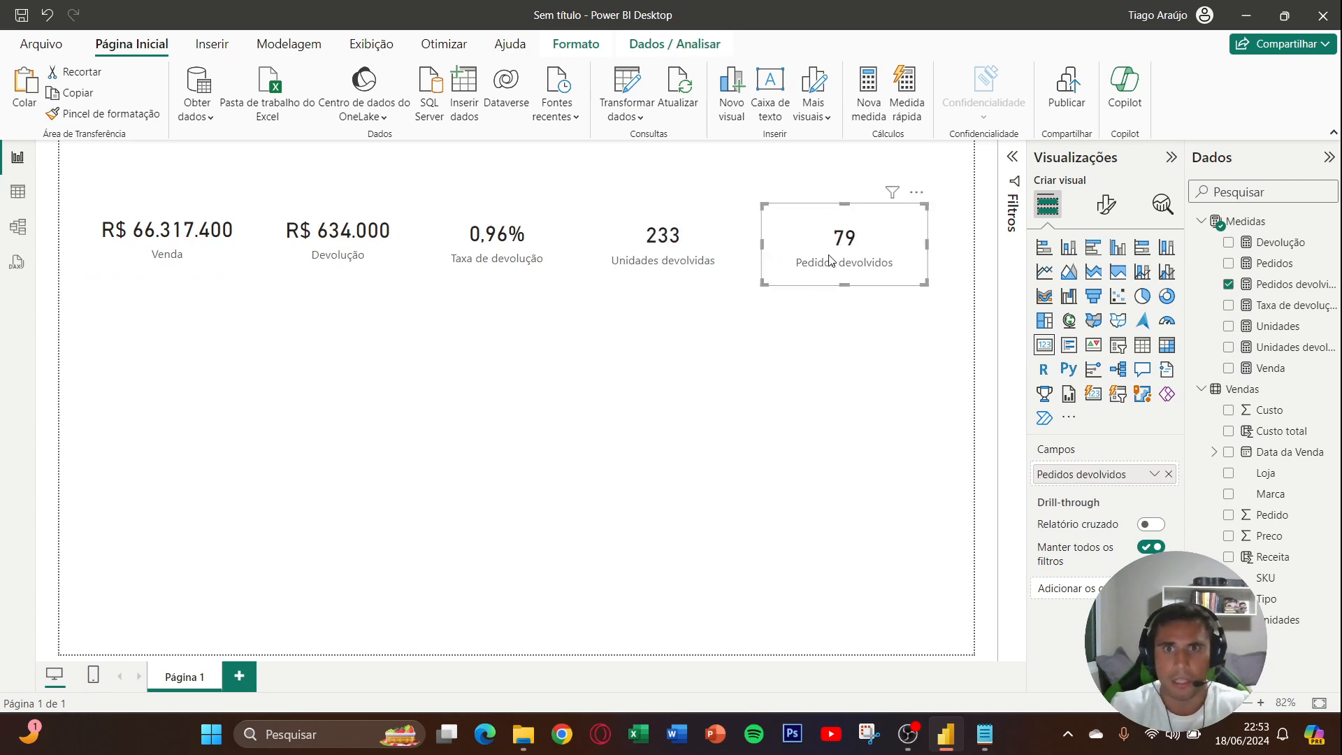
{"action": "left_click", "coordinate": [931, 249]}
{"action": "left_click_drag", "start_coordinate": [927, 248], "coordinate": [905, 252]}
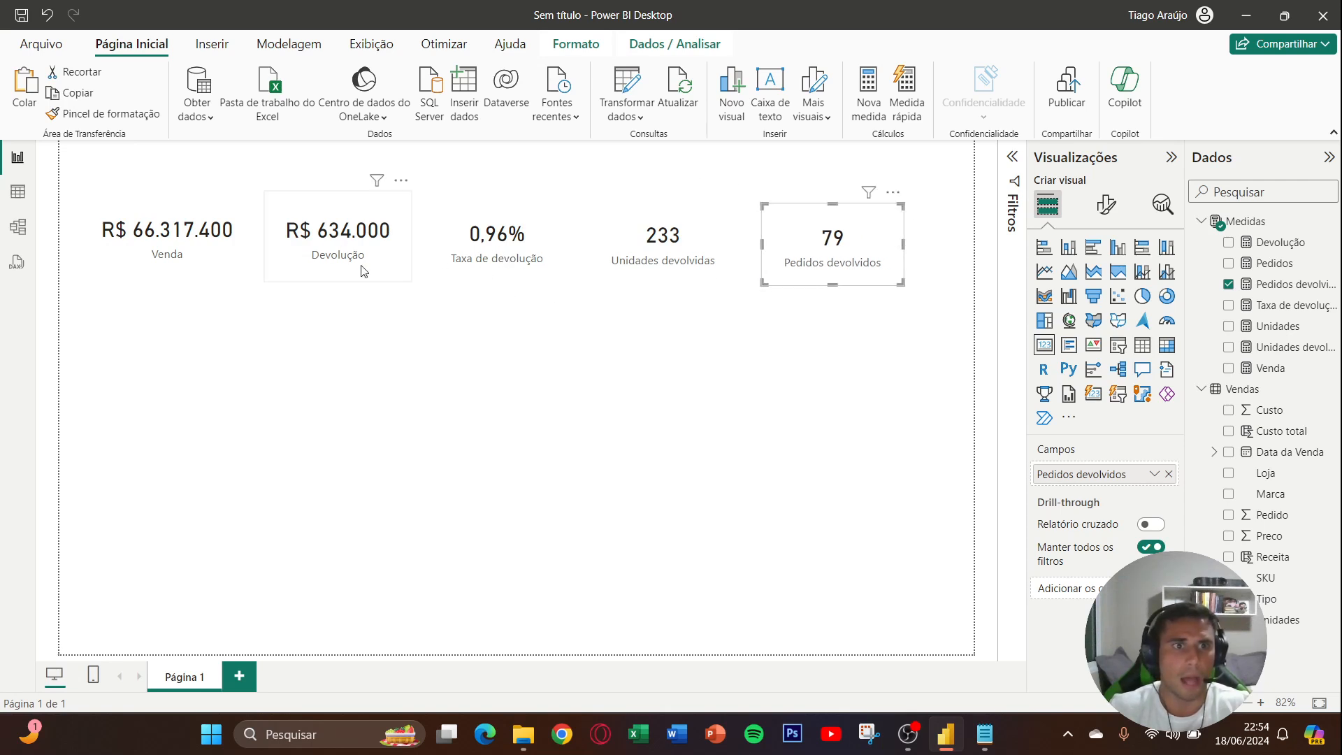
{"action": "left_click", "coordinate": [531, 305]}
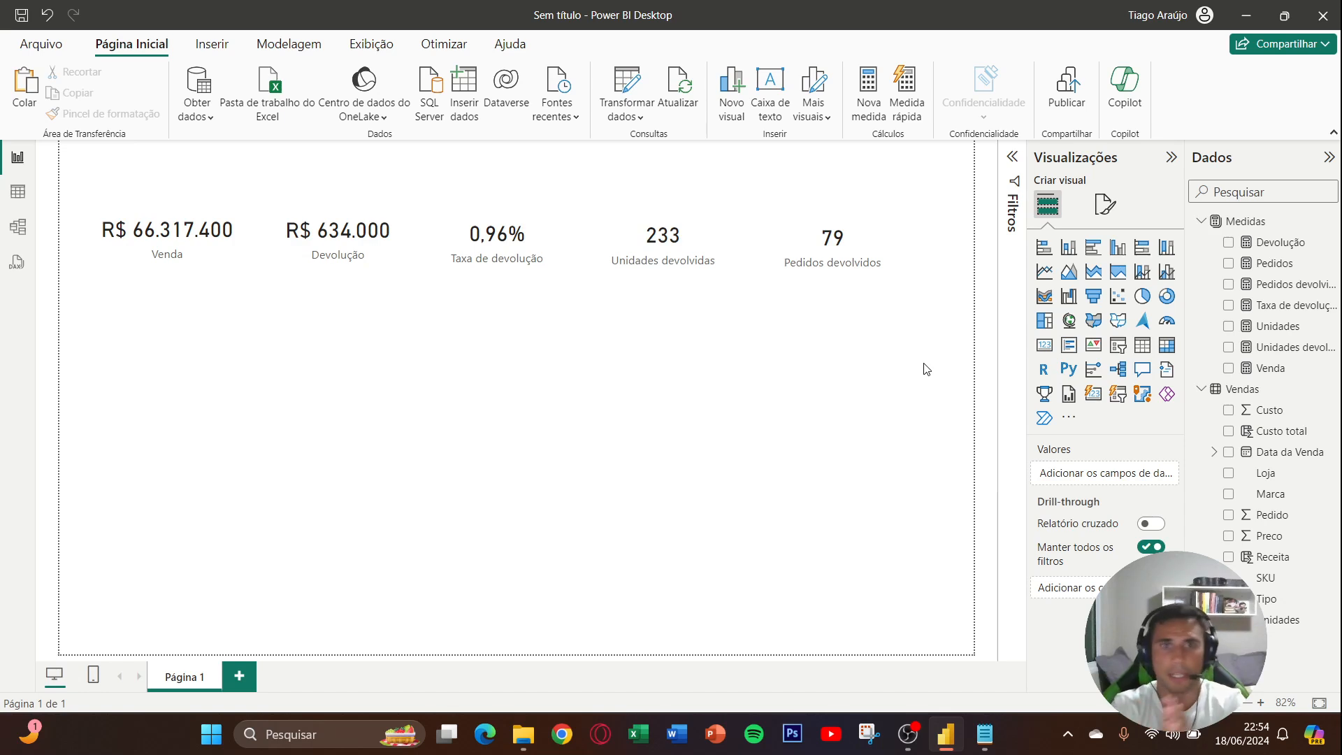
- Insert an empty stacked column and line chart and enlarge it below the Venda and Devolução cards
{"action": "left_click", "coordinate": [1143, 279]}
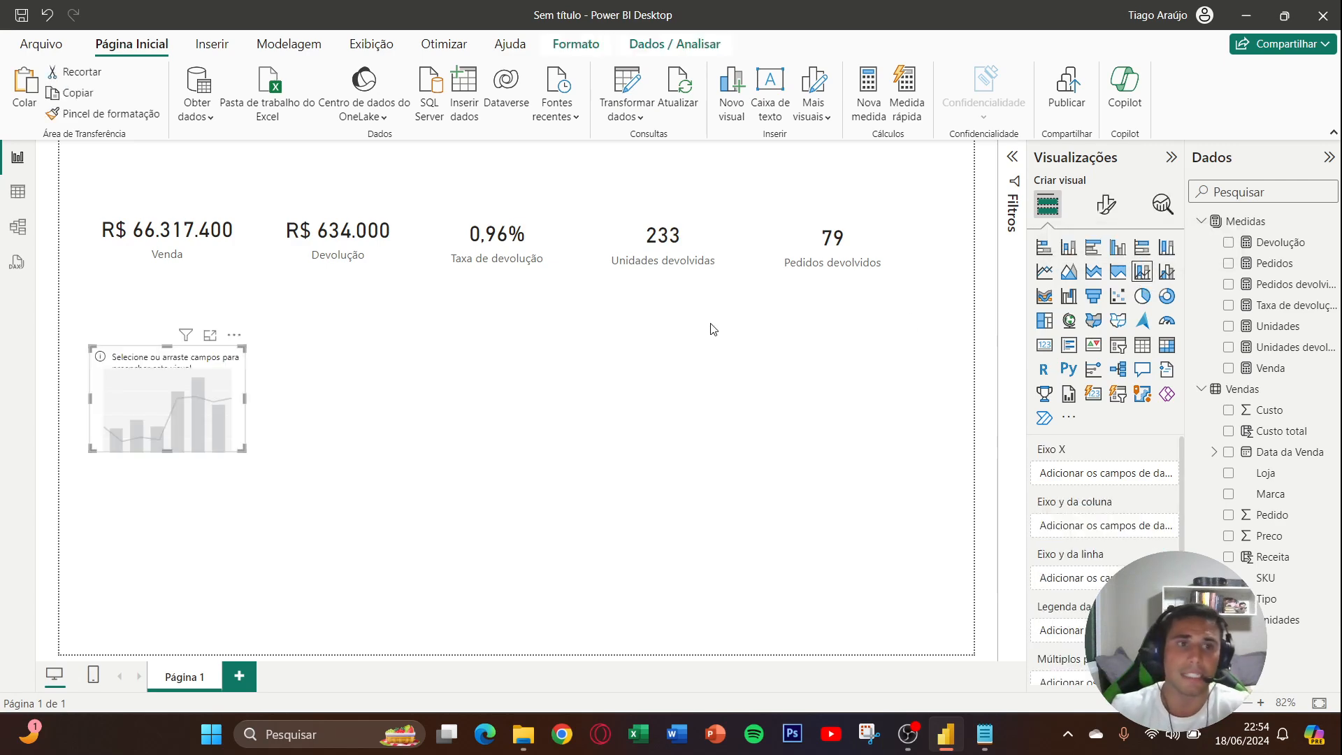
{"action": "left_click_drag", "start_coordinate": [227, 371], "coordinate": [230, 348]}
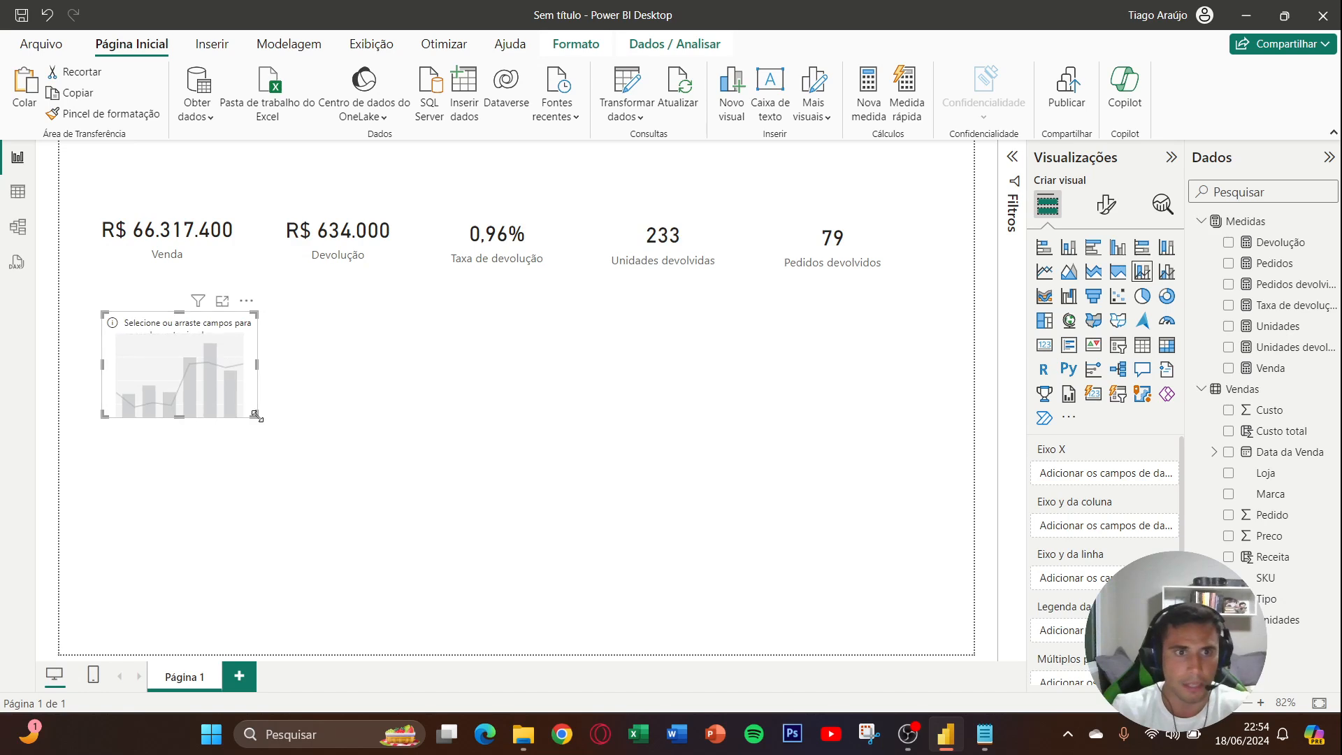
{"action": "left_click_drag", "start_coordinate": [260, 423], "coordinate": [289, 417]}
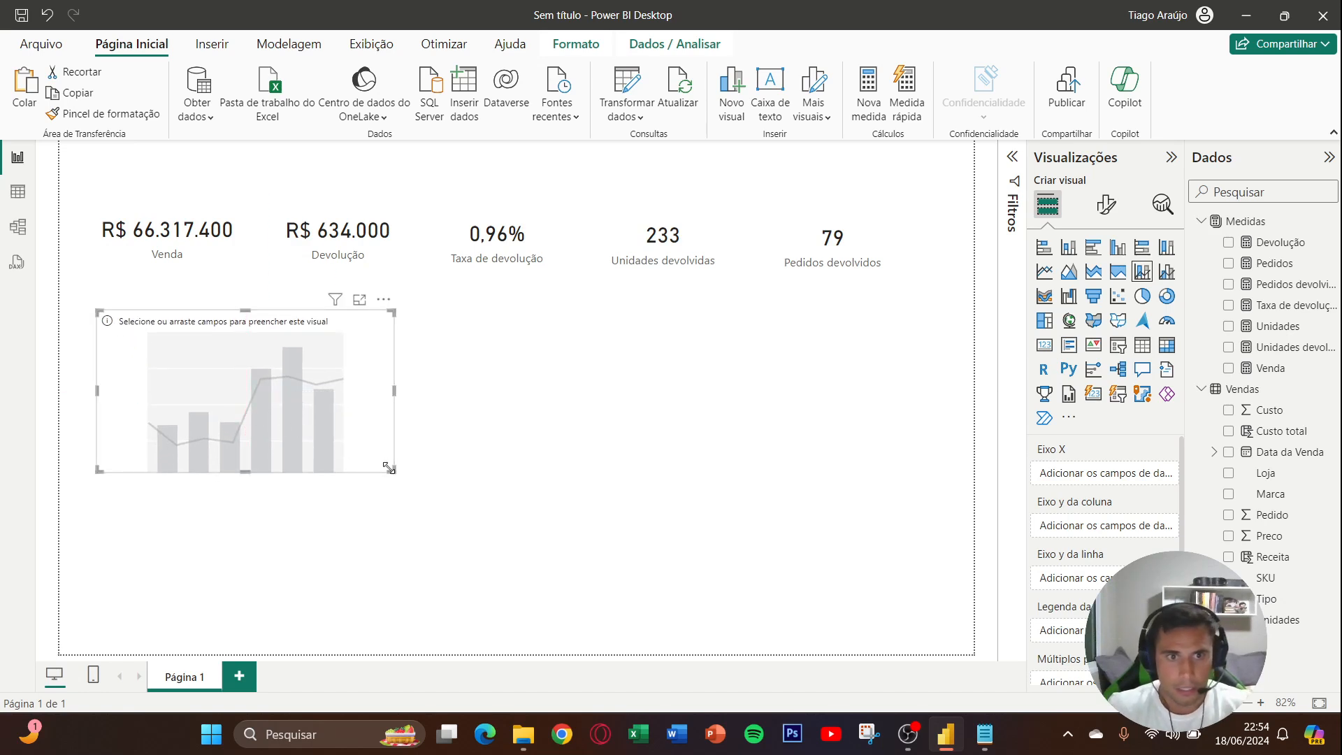
{"action": "left_click_drag", "start_coordinate": [393, 471], "coordinate": [463, 494]}
{"action": "left_click_drag", "start_coordinate": [260, 403], "coordinate": [256, 402]}
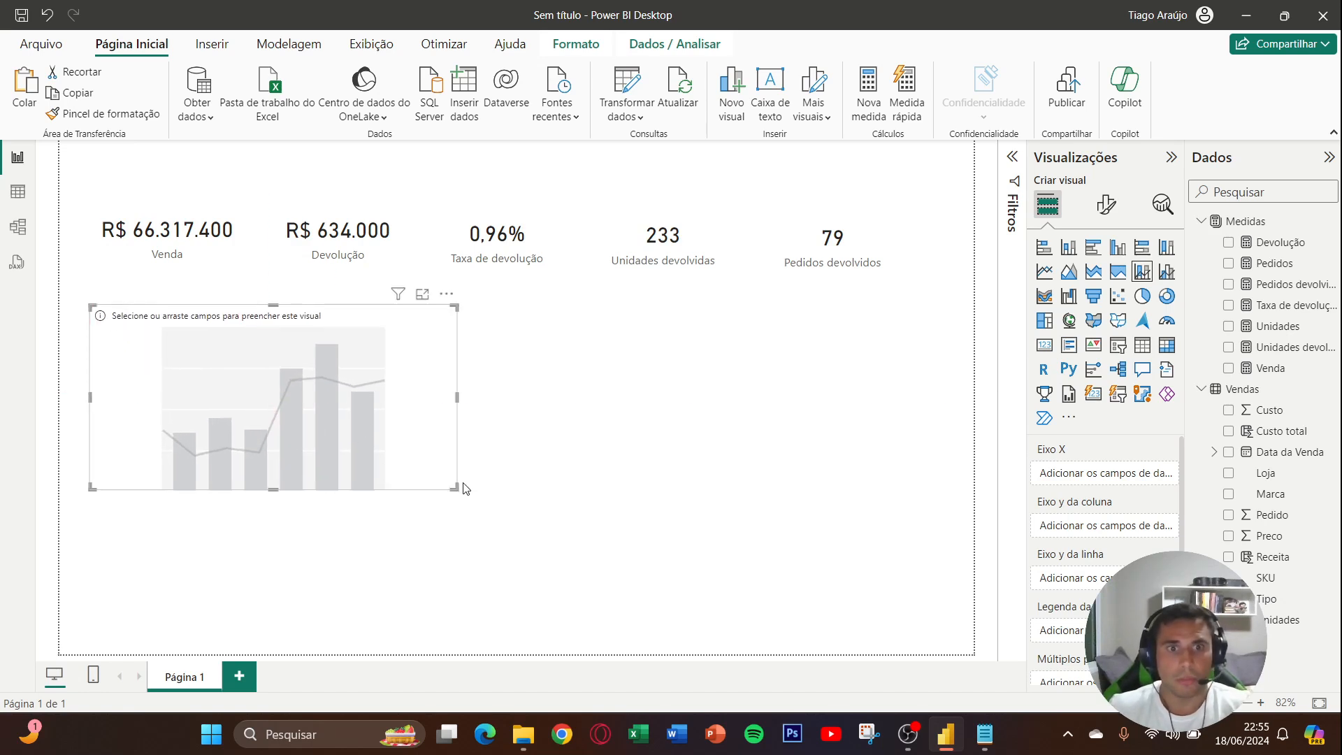
{"action": "left_click_drag", "start_coordinate": [455, 487], "coordinate": [445, 461]}
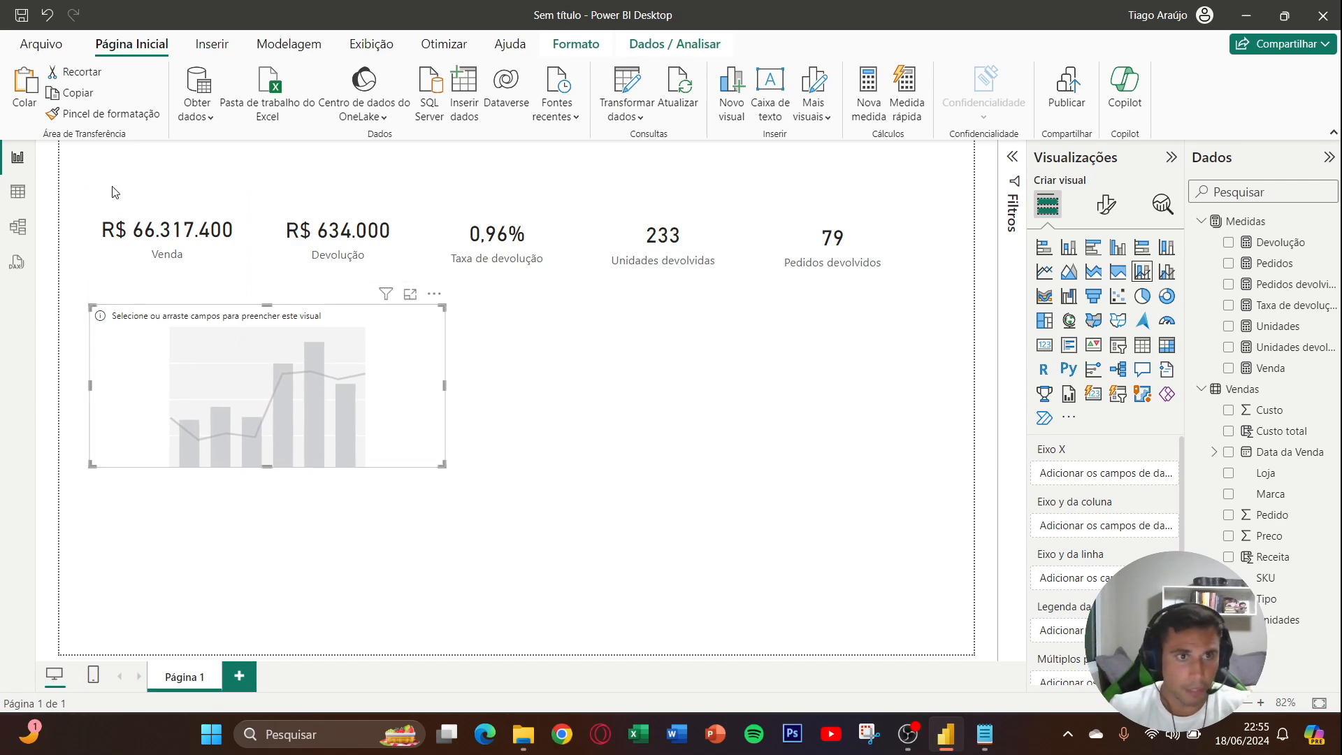
- Move the five cards slightly up, away from the chart, and realign them in one evenly spaced row
{"action": "left_click", "coordinate": [168, 224]}
{"action": "left_click_drag", "start_coordinate": [340, 248], "coordinate": [343, 233]}
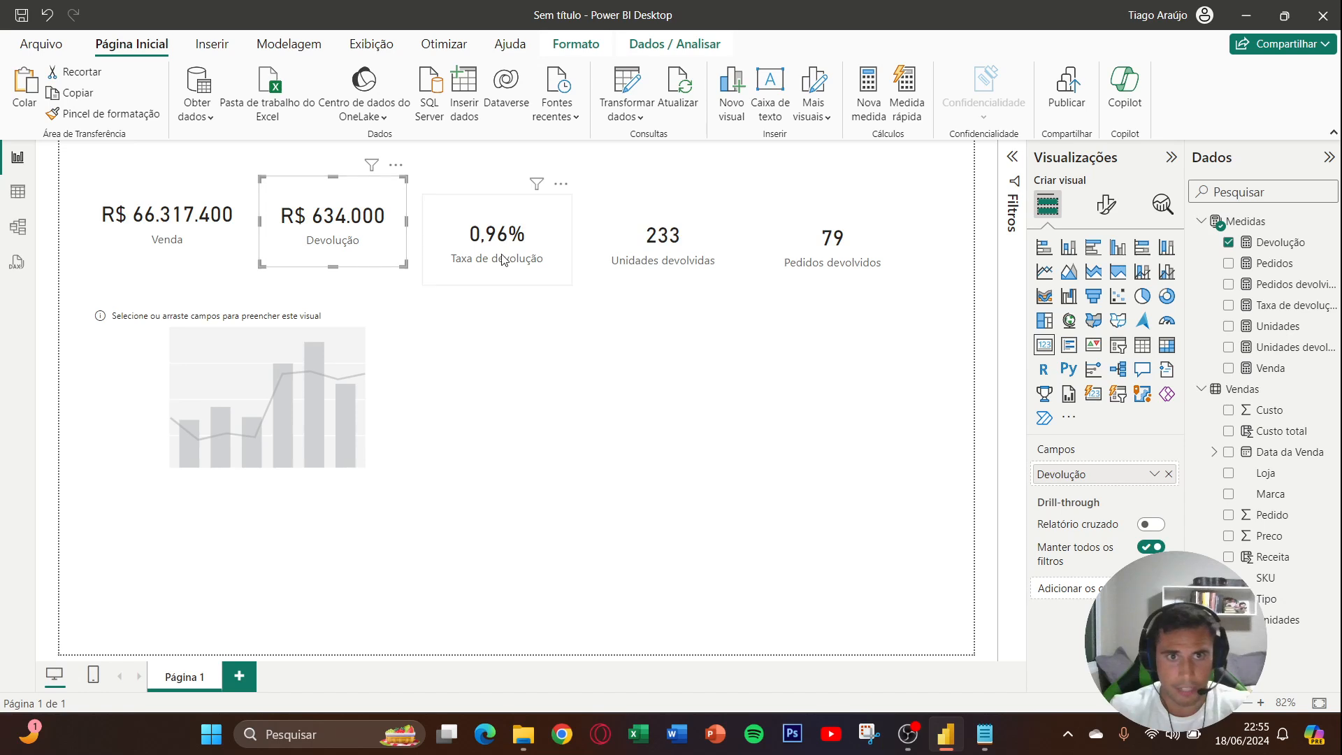
{"action": "left_click_drag", "start_coordinate": [501, 258], "coordinate": [497, 242]}
{"action": "left_click_drag", "start_coordinate": [665, 269], "coordinate": [655, 249]}
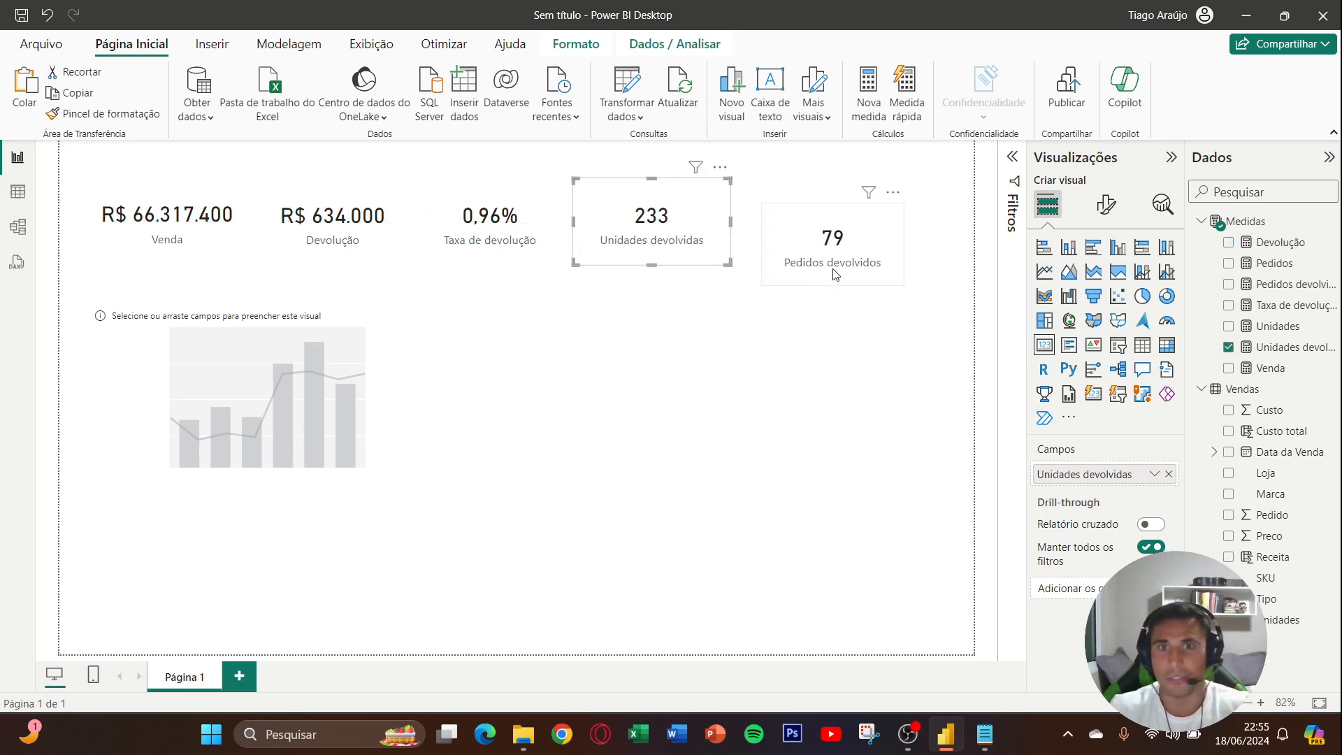
{"action": "left_click_drag", "start_coordinate": [836, 275], "coordinate": [824, 249]}
{"action": "left_click", "coordinate": [530, 320]}
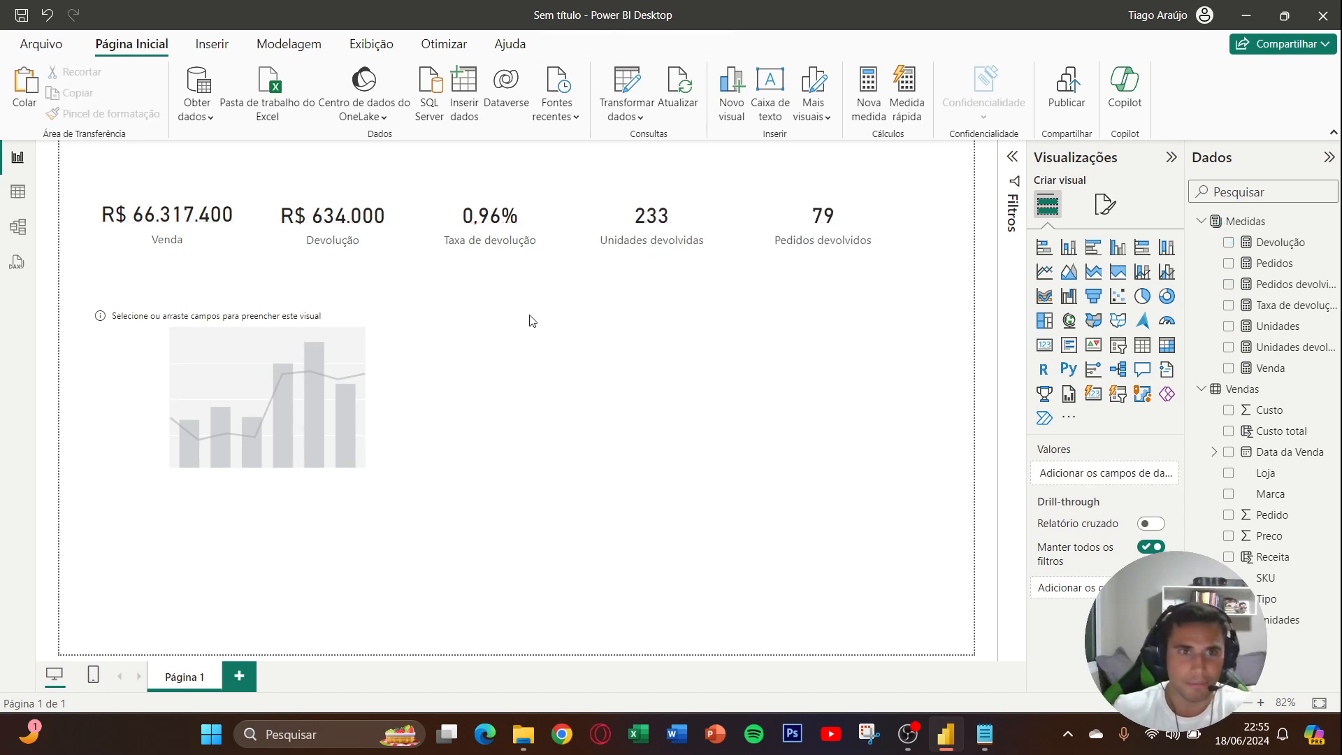
- Create a new measure in the Medidas table and begin its name with "Vendas - de"
{"action": "right_click", "coordinate": [1262, 294]}
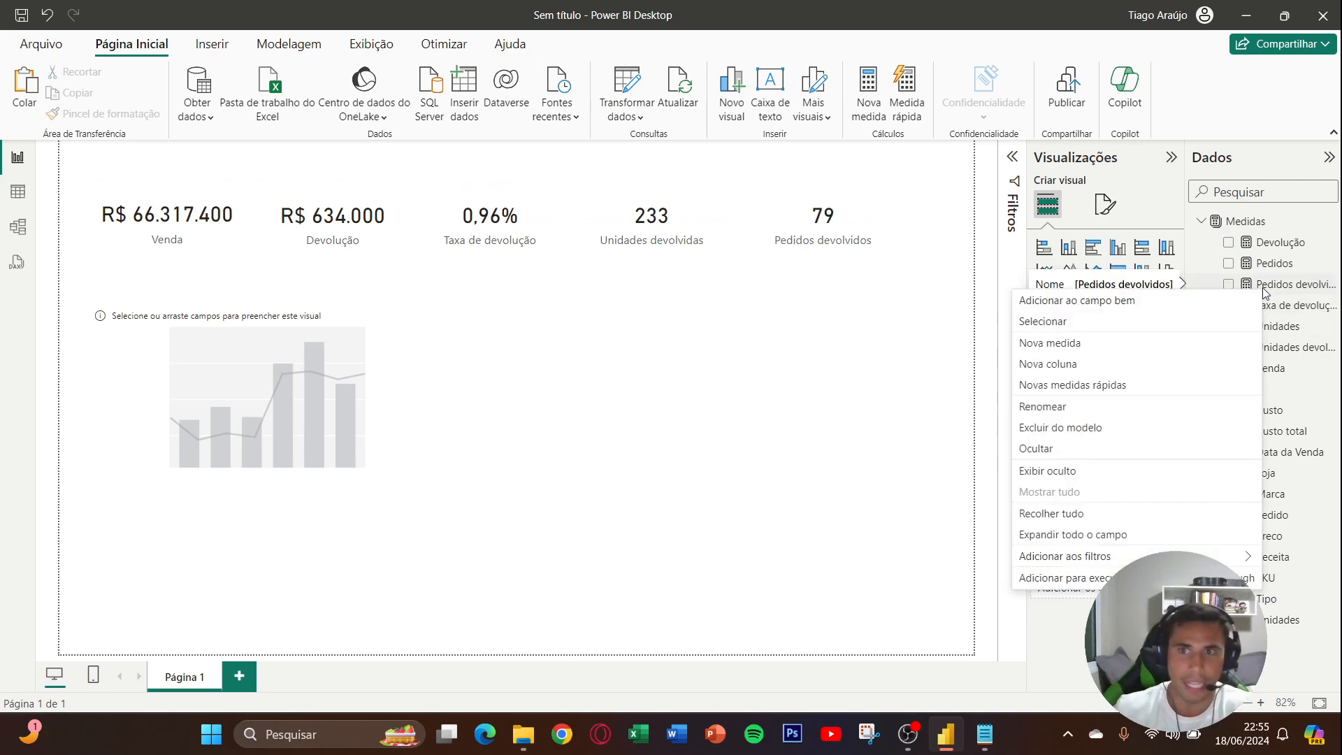
{"action": "left_click", "coordinate": [1162, 356]}
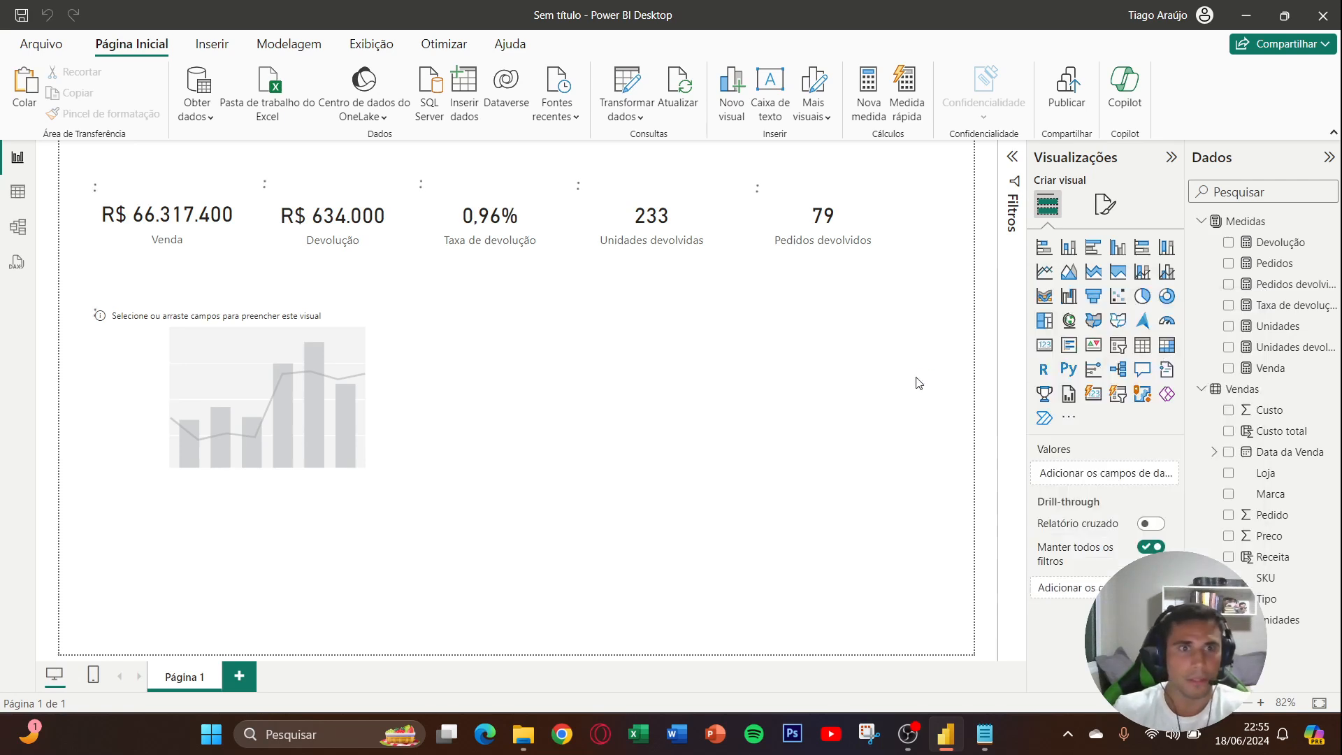
{"action": "type", "text": "V"}
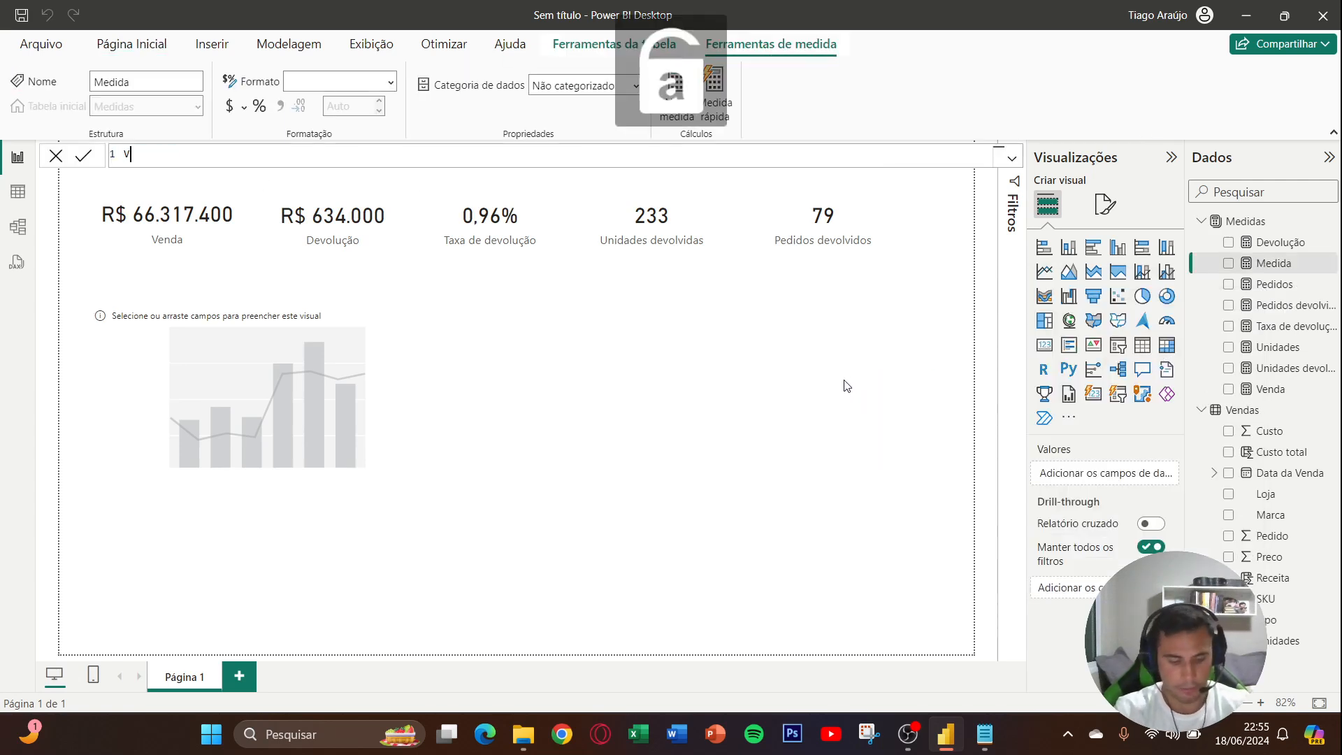
{"action": "type", "text": "endas - dev = ven"}
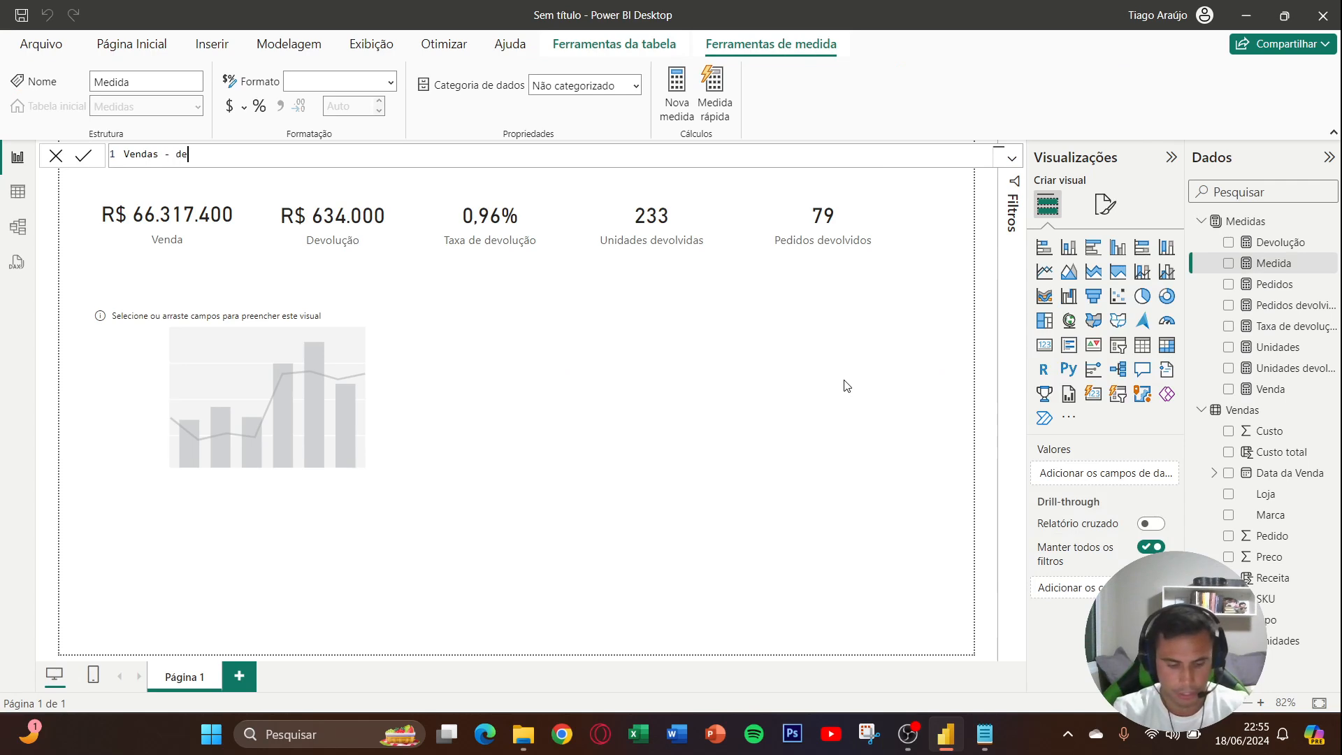
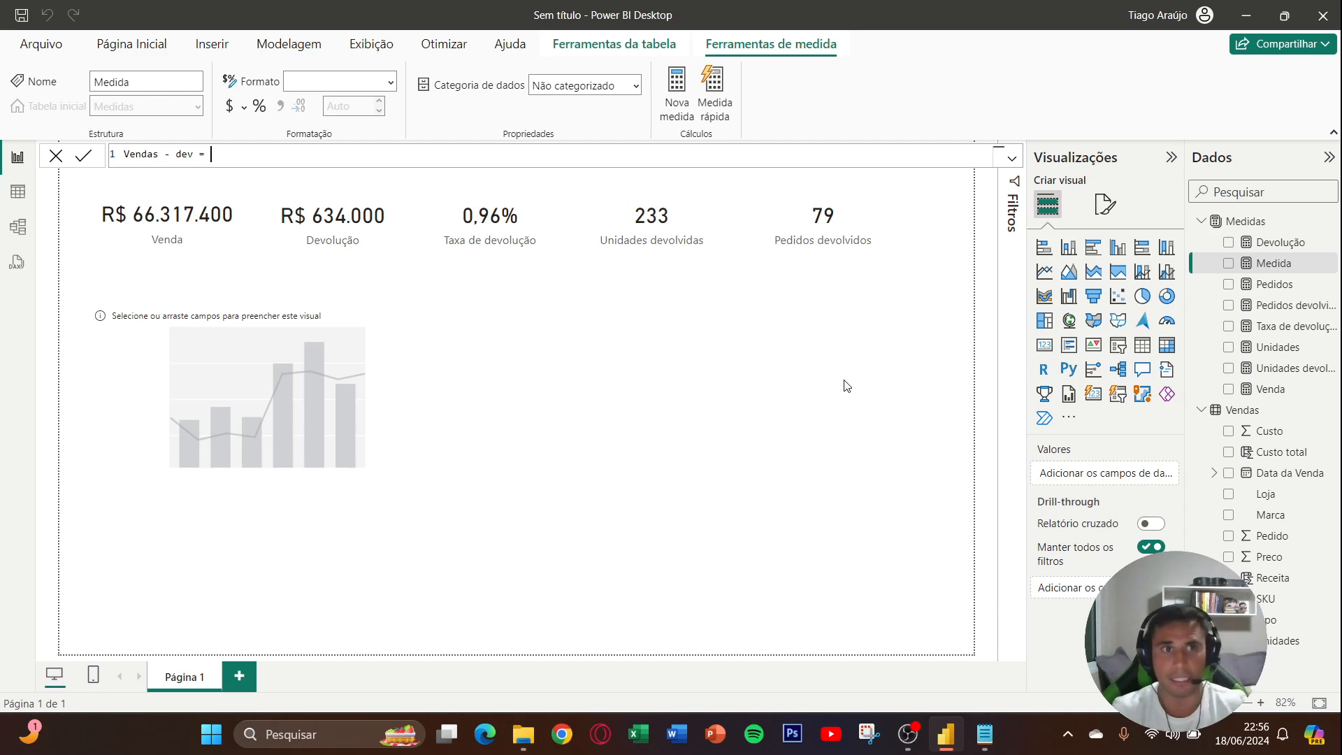
- Define the new measure's formula as [Venda]-[Devolução]
{"action": "type", "text": "[Ven"}
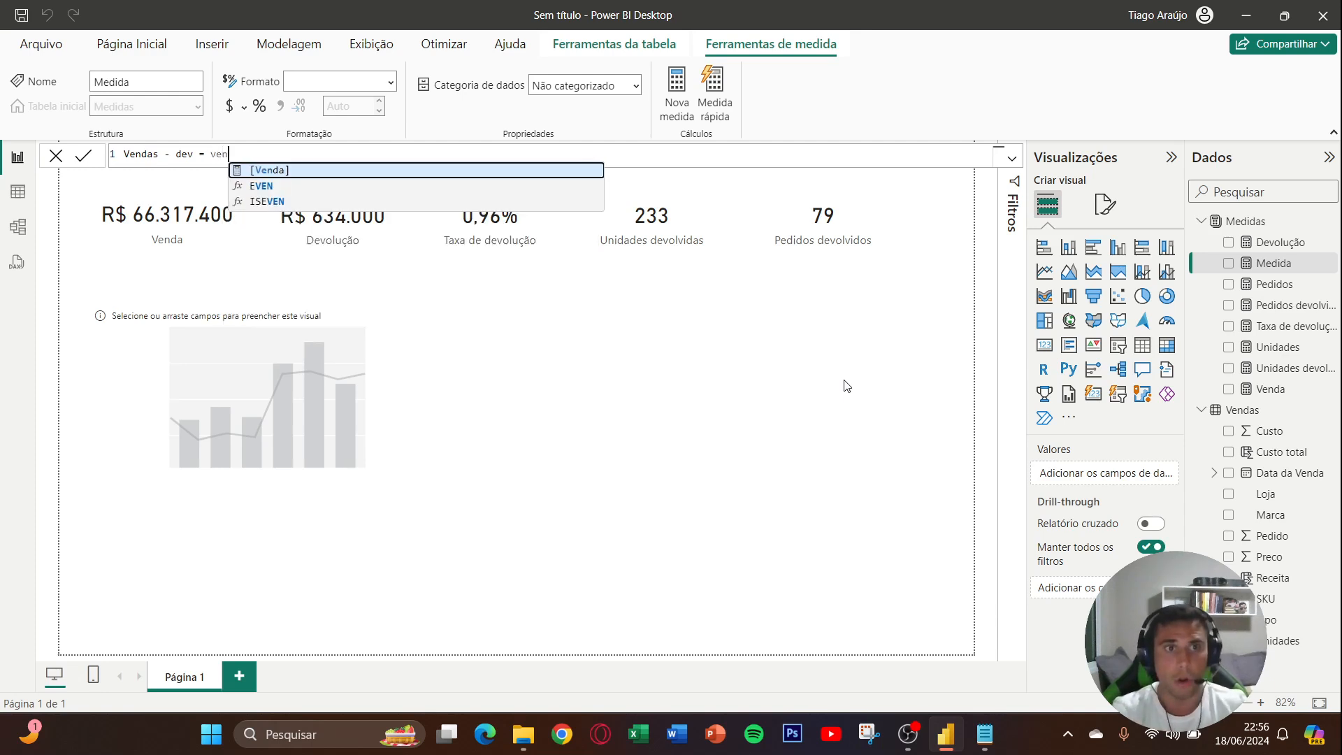
{"action": "key", "text": "Tab"}
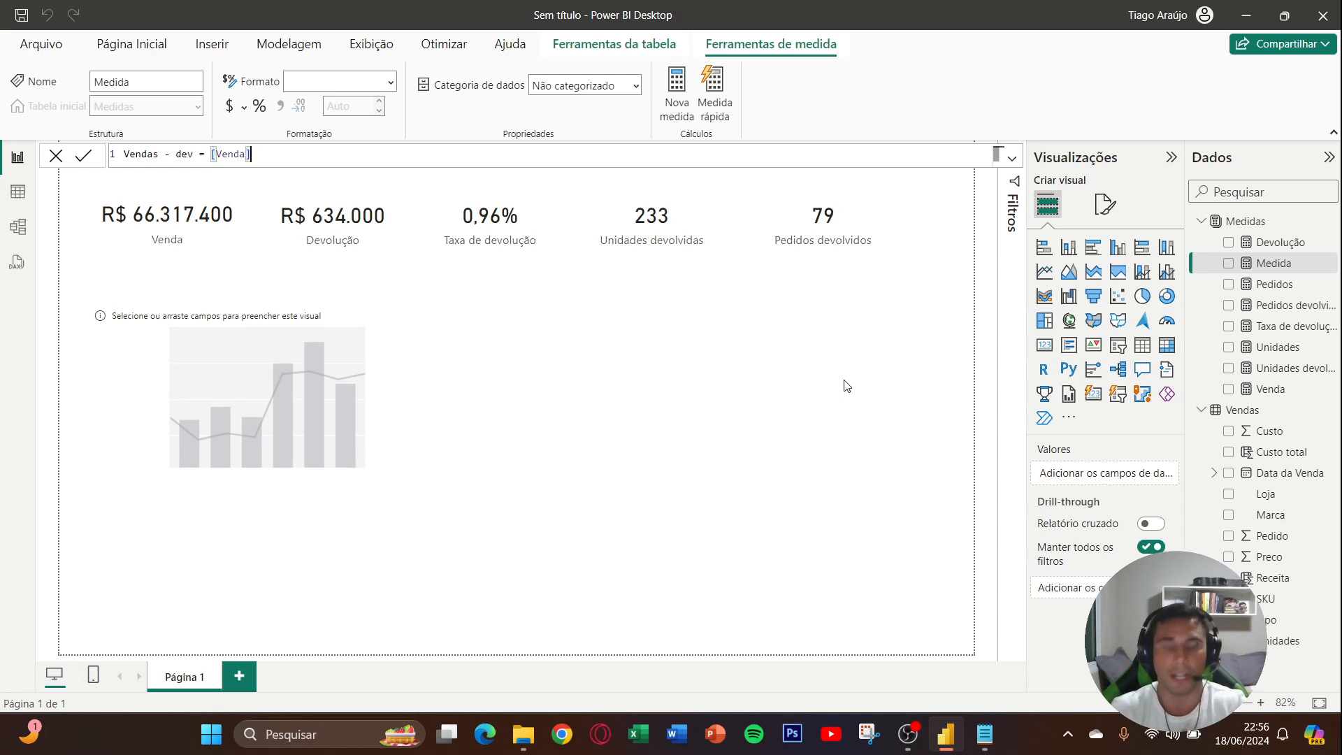
{"action": "type", "text": "-[Dev"}
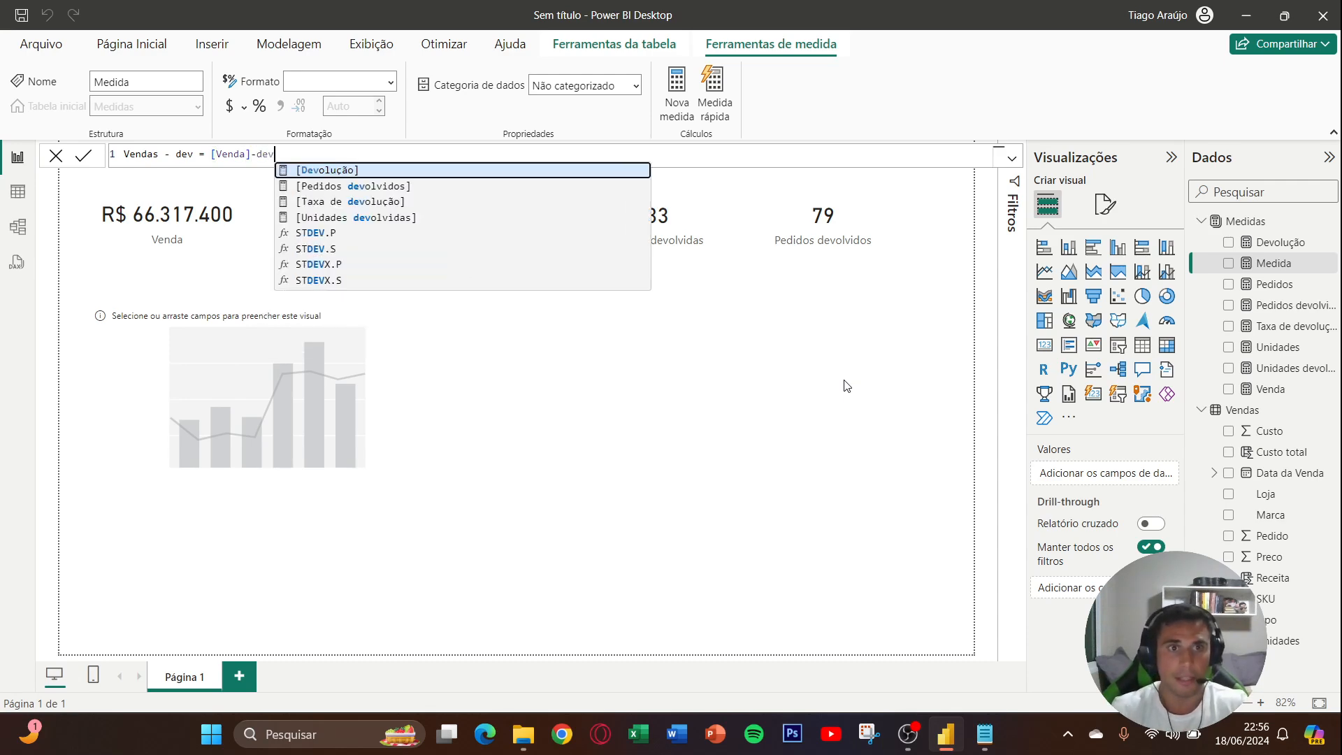
{"action": "key", "text": "Tab"}
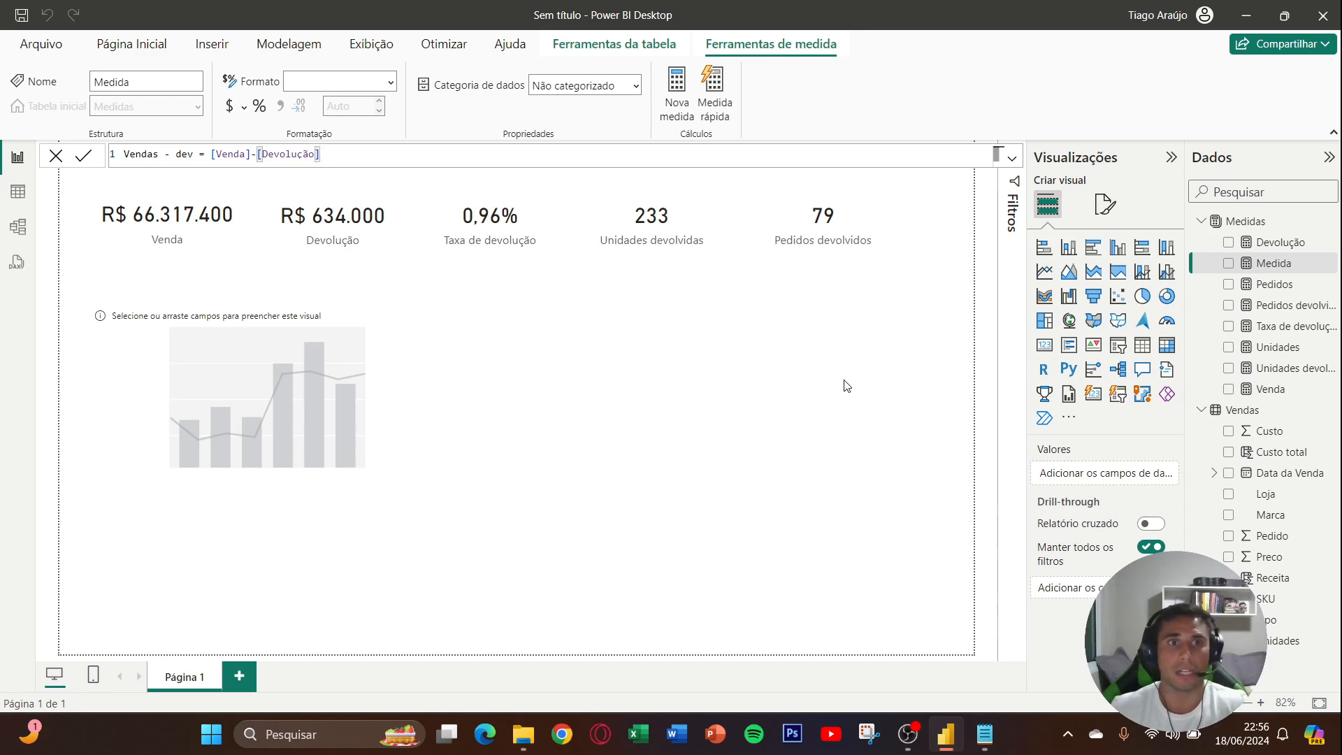
- Change the new measure's name to "Vendas efetiva" and commit it to the Medidas table
{"action": "key", "text": "ctrl+Left"}
{"action": "key", "text": "ctrl+Left"}
{"action": "key", "text": "ctrl+Left"}
{"action": "key", "text": "Left"}
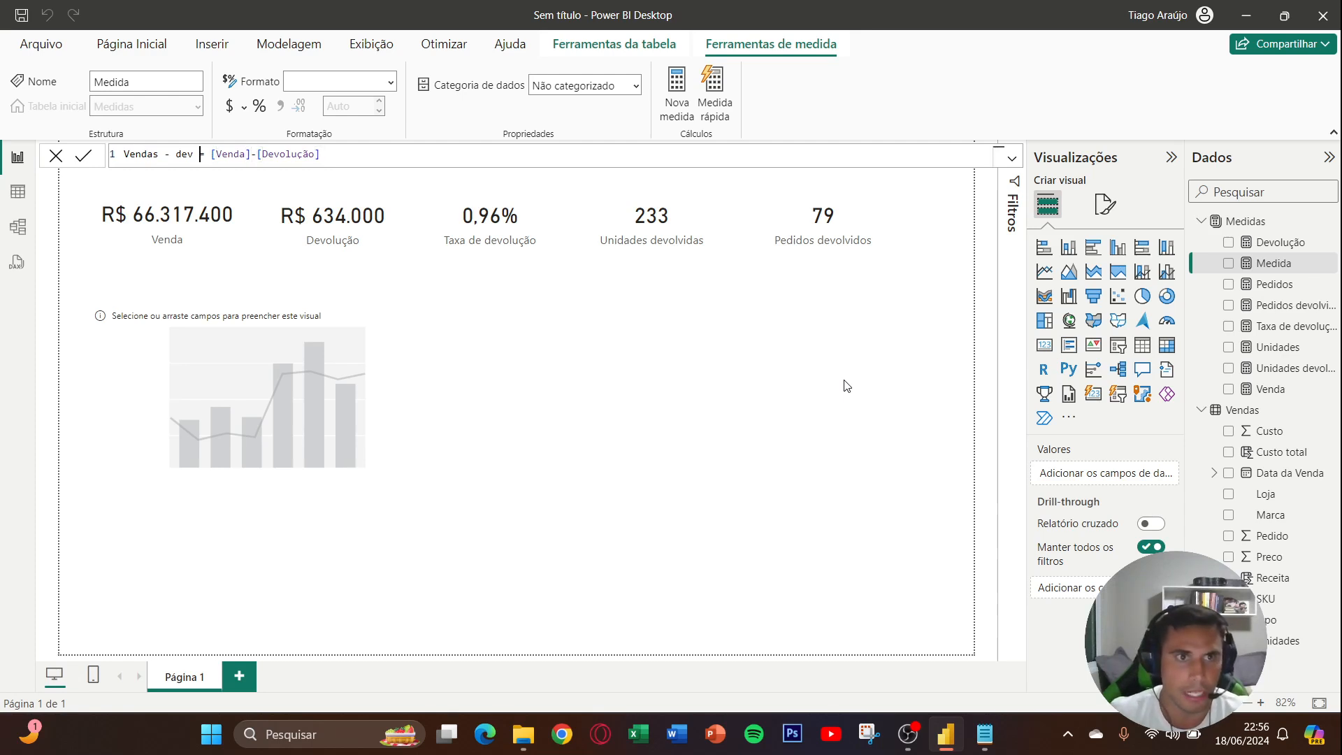
{"action": "key", "text": "ctrl+shift+Left"}
{"action": "key", "text": "ctrl+shift+Left"}
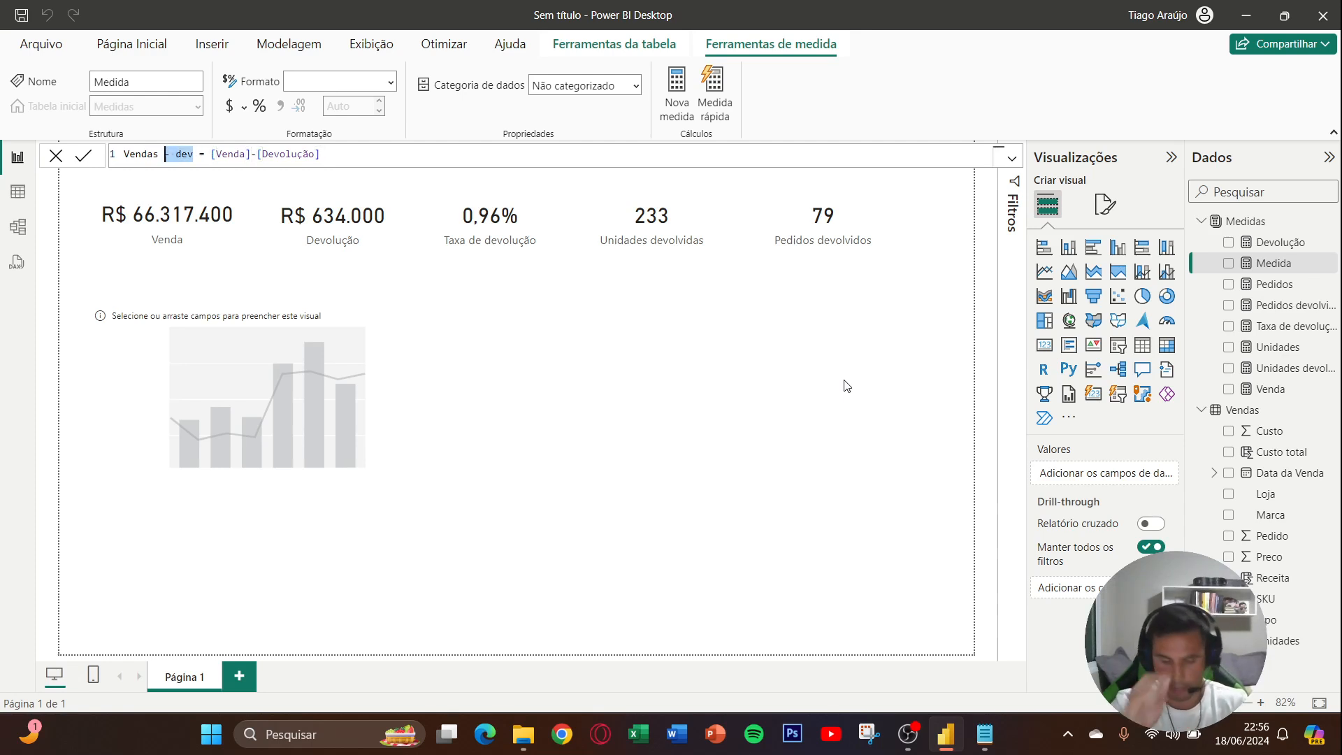
{"action": "type", "text": "efetiva"}
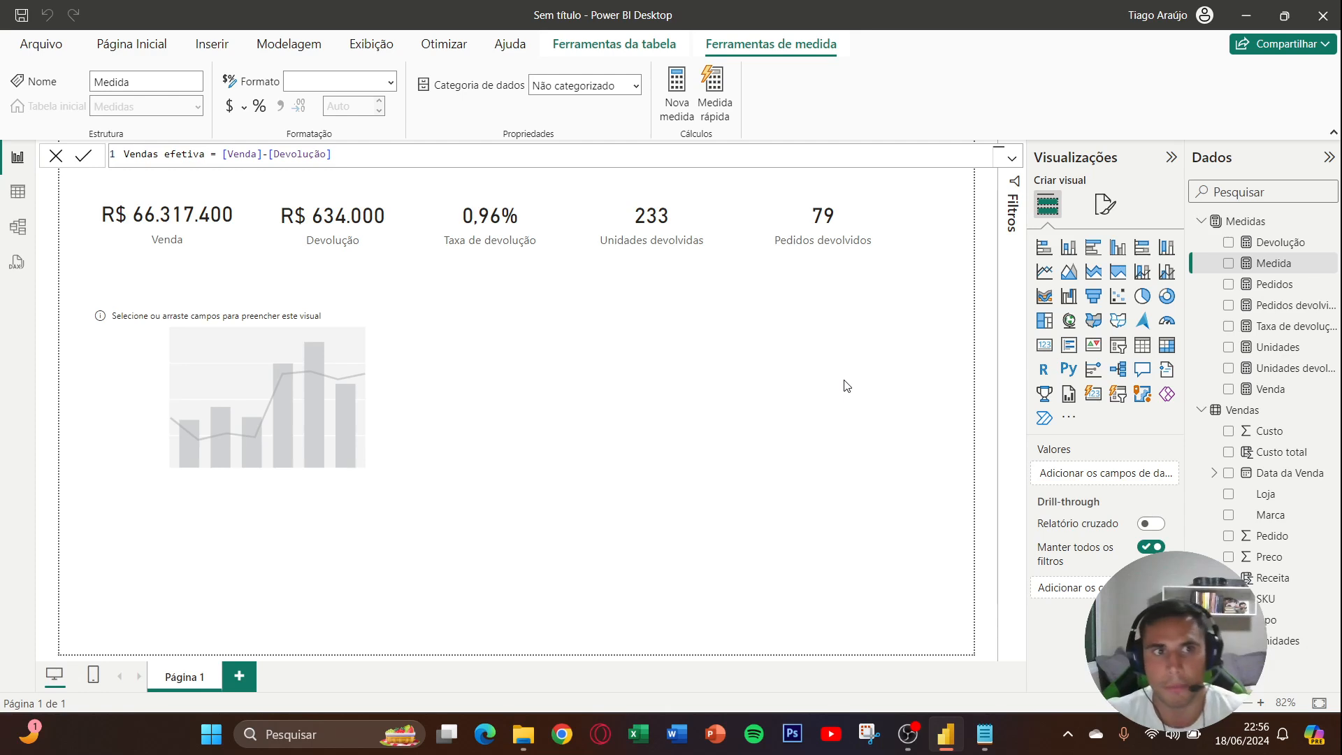
{"action": "key", "text": "Return"}
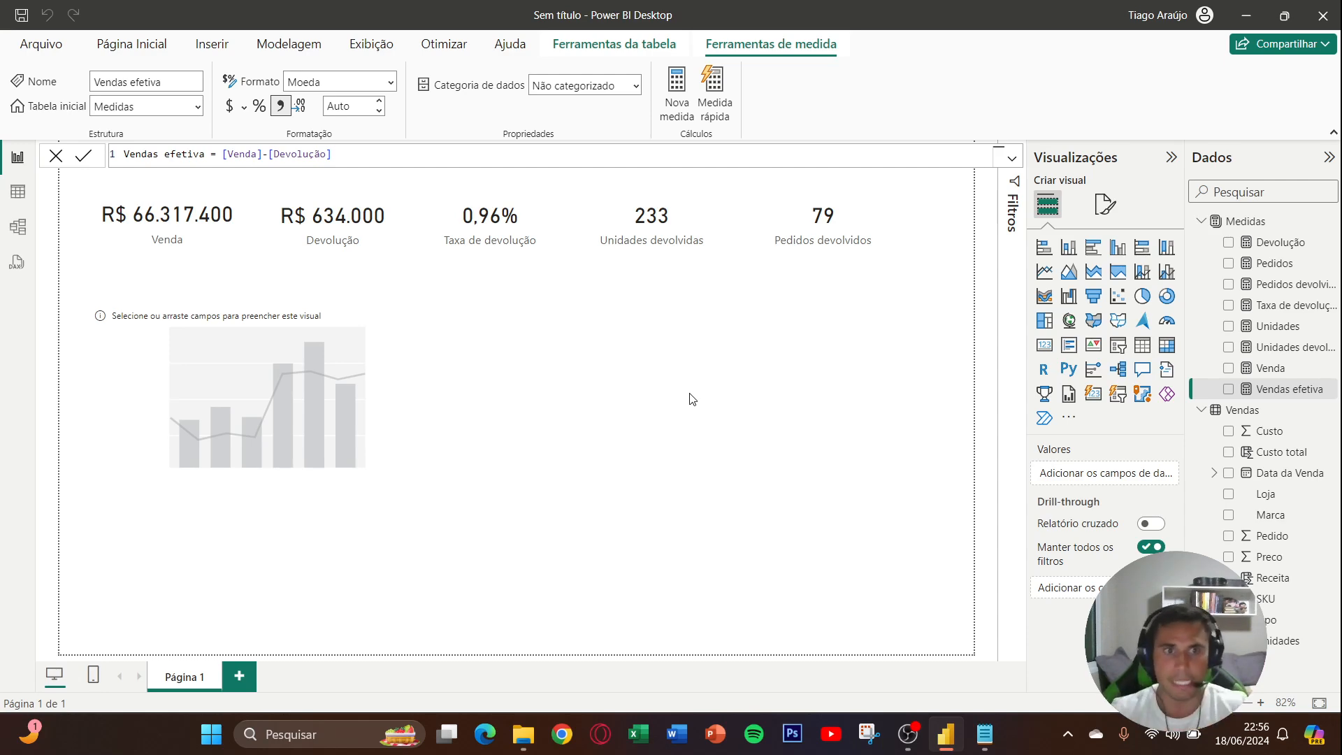
- Add Vendas efetiva and Devolução as the column values of the empty stacked column and line chart
{"action": "left_click", "coordinate": [364, 398]}
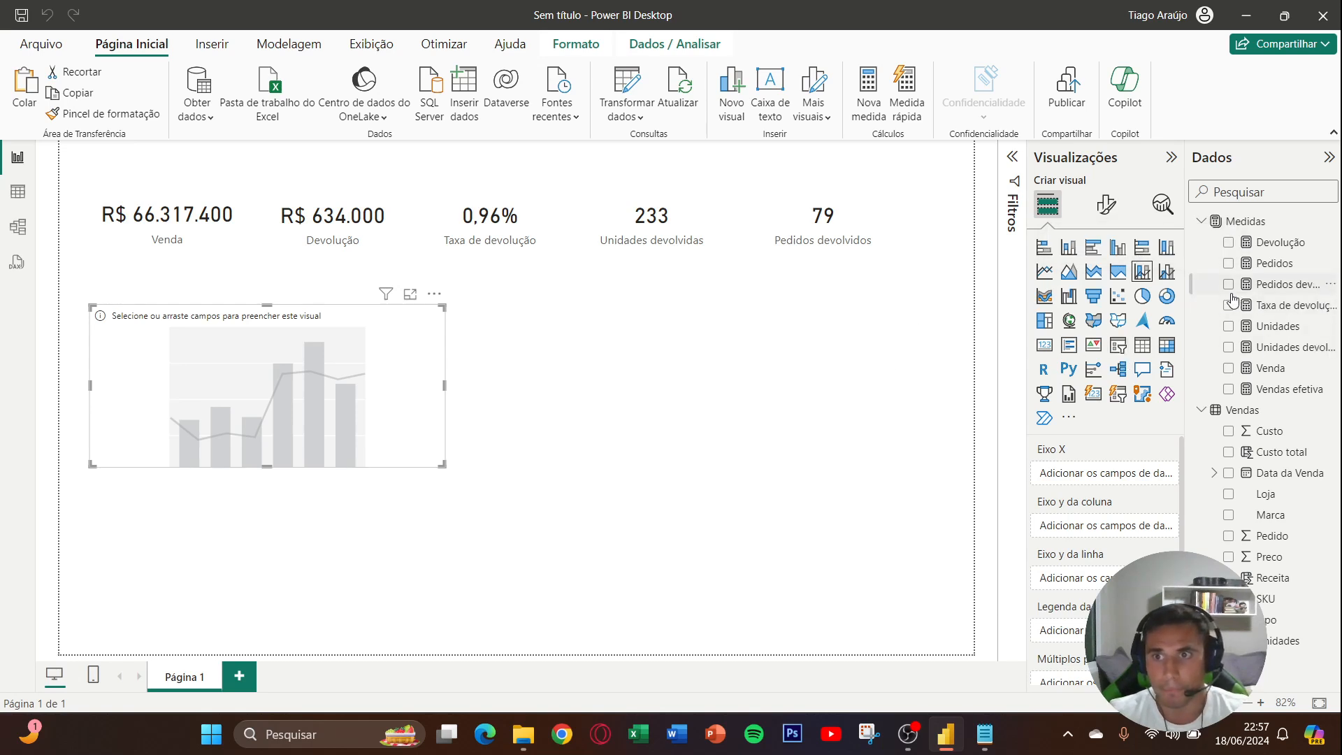
{"action": "left_click", "coordinate": [1229, 389]}
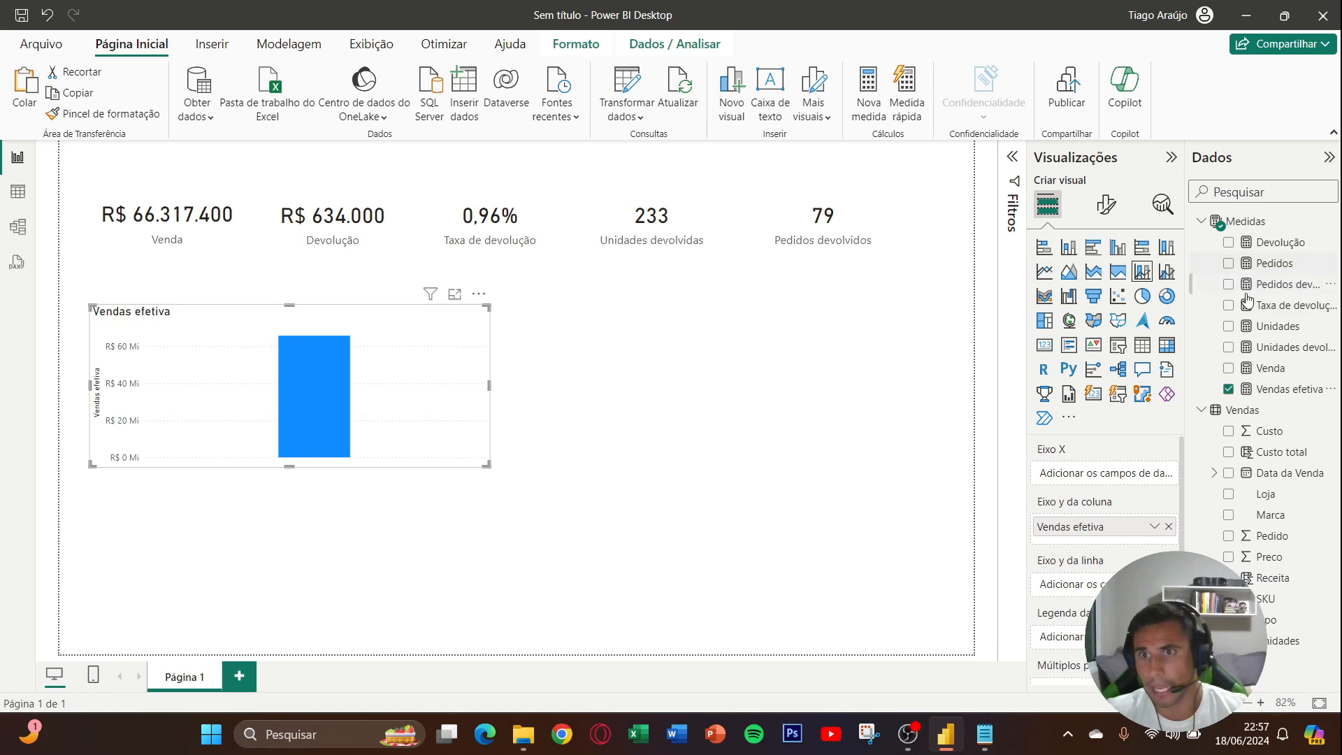
{"action": "left_click", "coordinate": [1244, 245]}
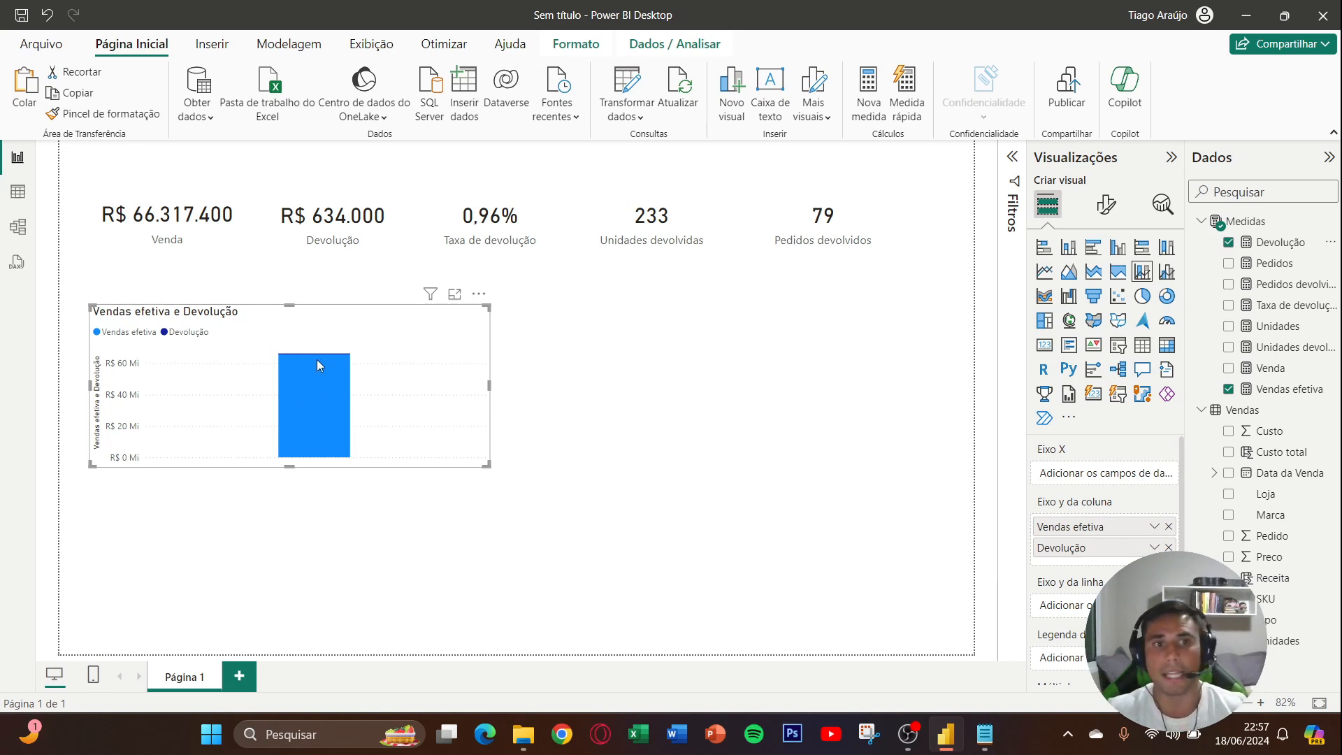
{"action": "mouse_move", "coordinate": [319, 355]}
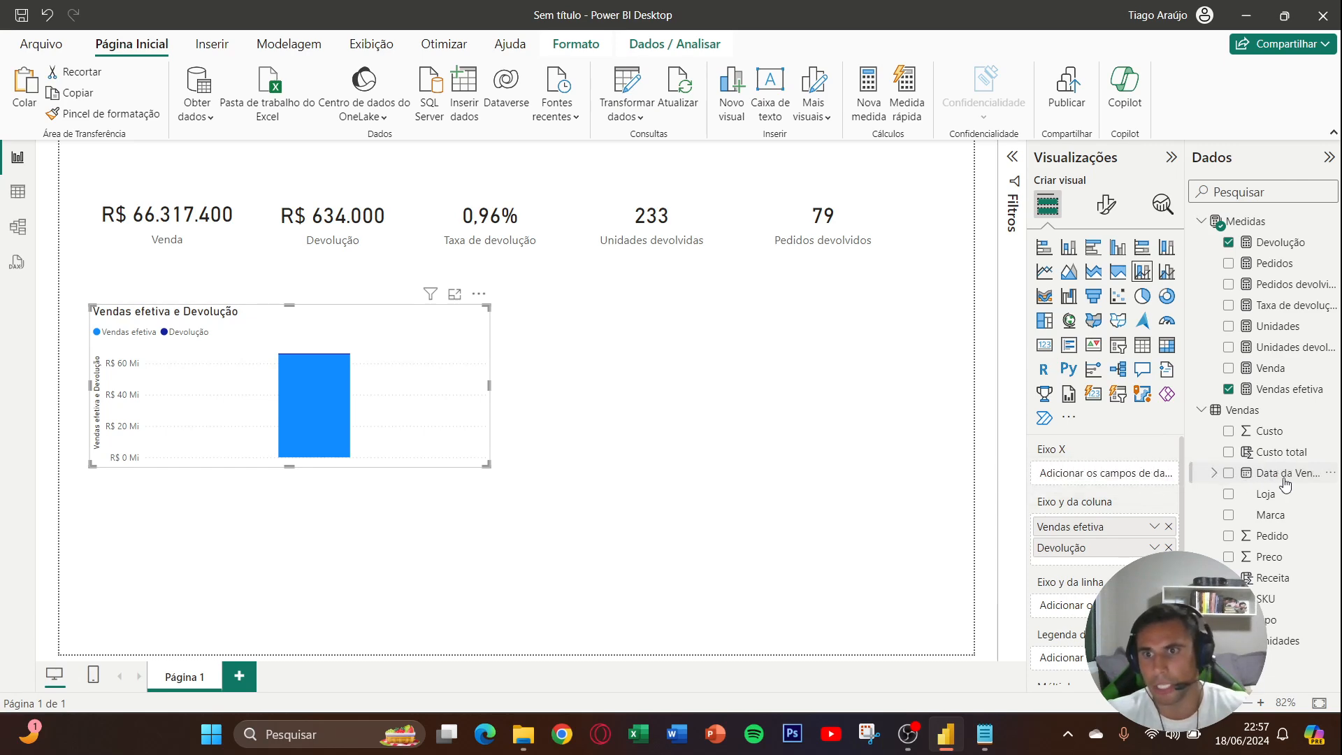
- Put Data da Venda on the chart's X axis with only the Mês level, and make the chart slightly wider and taller
{"action": "left_click_drag", "start_coordinate": [1285, 484], "coordinate": [1105, 474]}
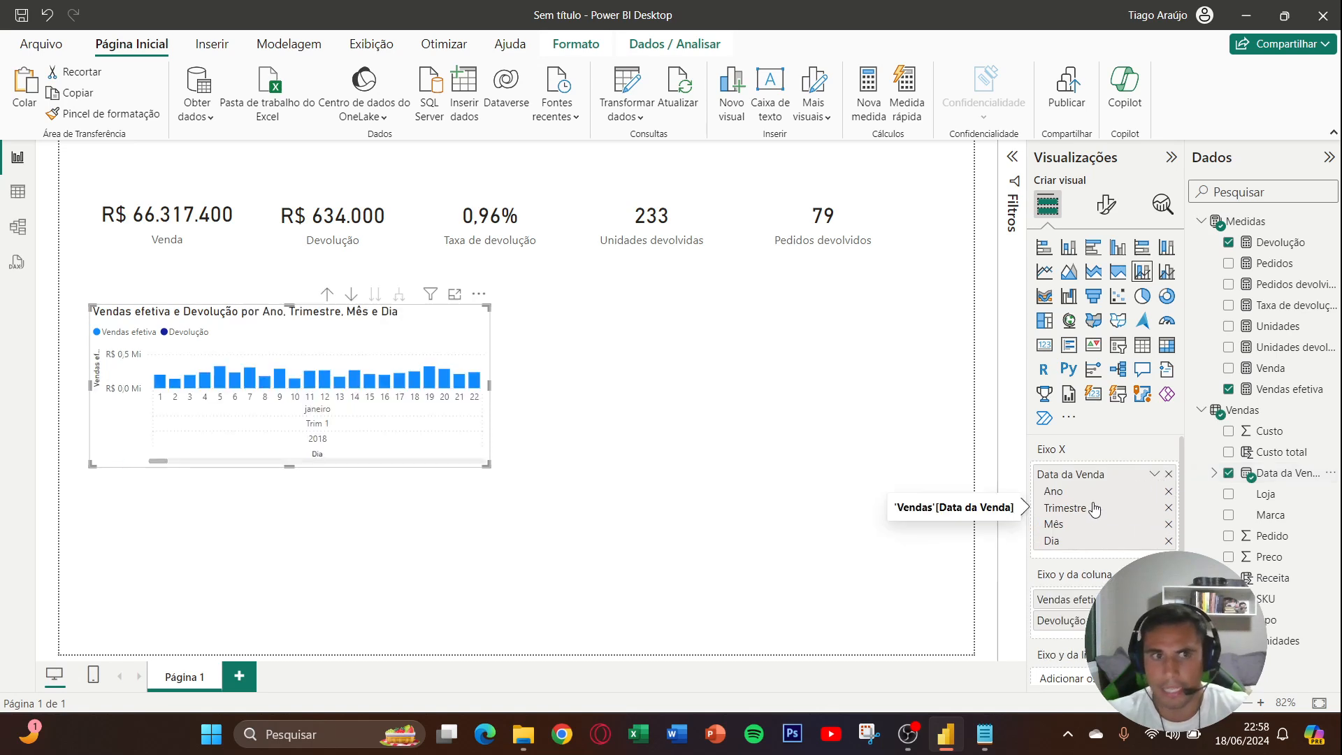
{"action": "left_click", "coordinate": [1168, 540]}
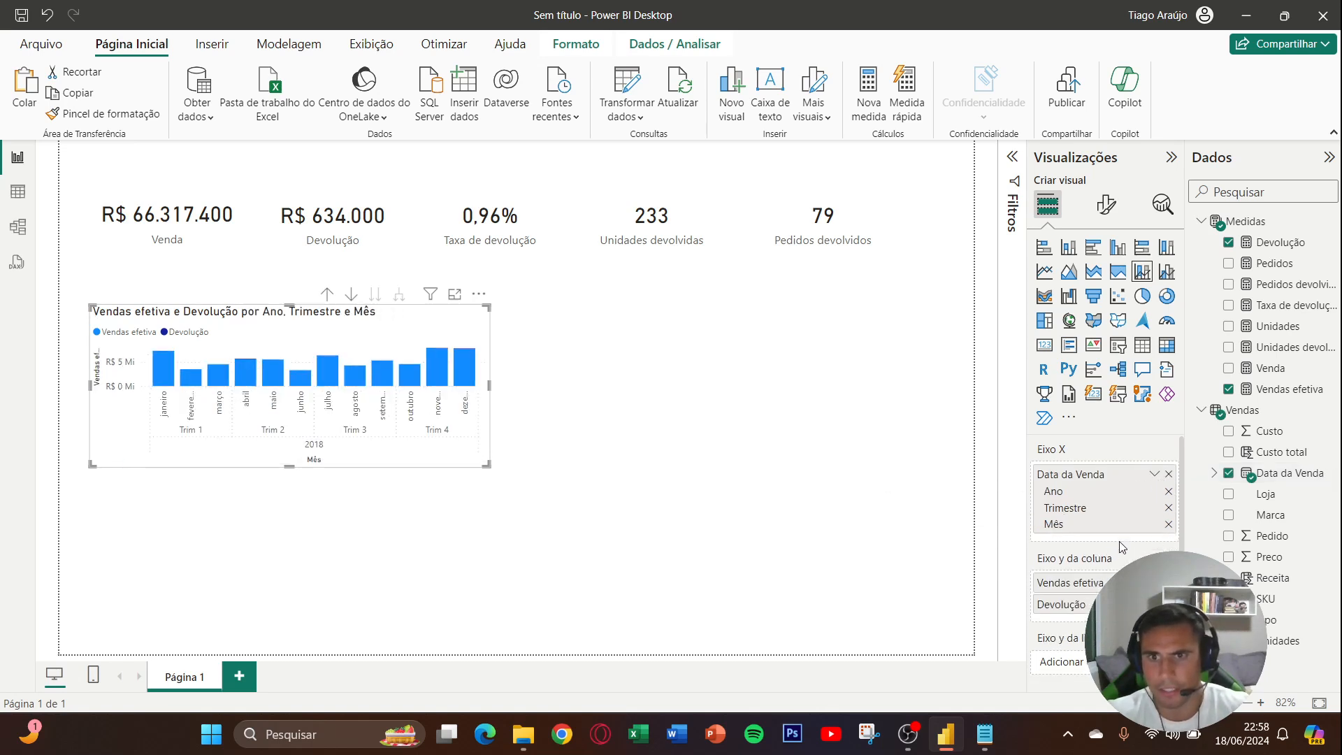
{"action": "left_click", "coordinate": [1167, 507]}
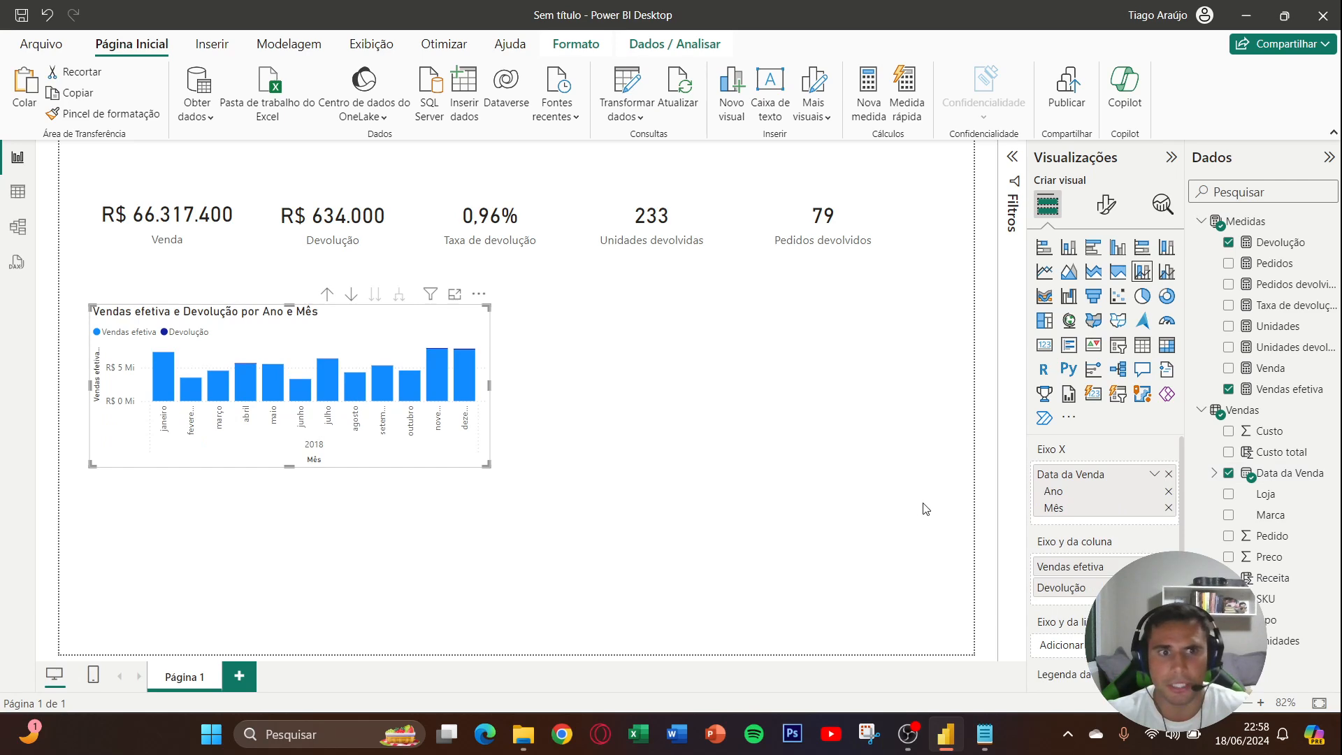
{"action": "left_click_drag", "start_coordinate": [489, 385], "coordinate": [517, 390]}
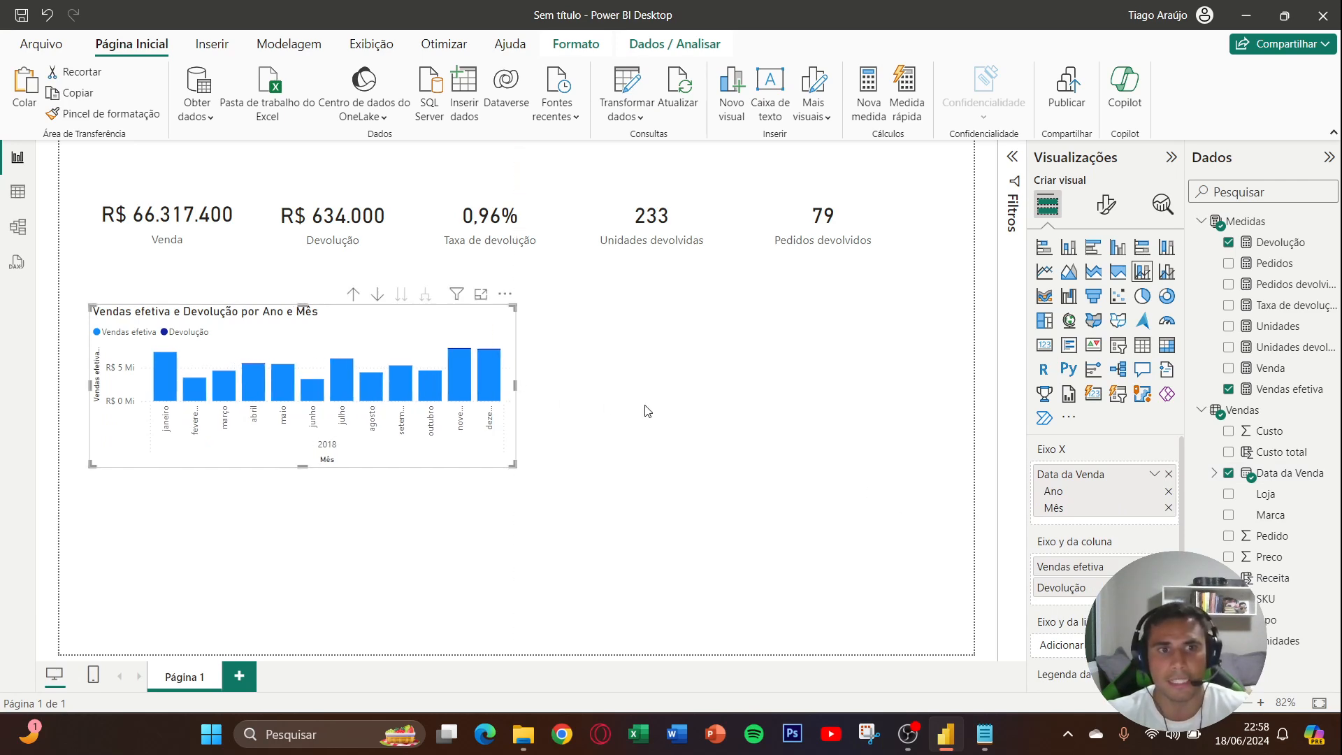
{"action": "left_click", "coordinate": [1168, 491]}
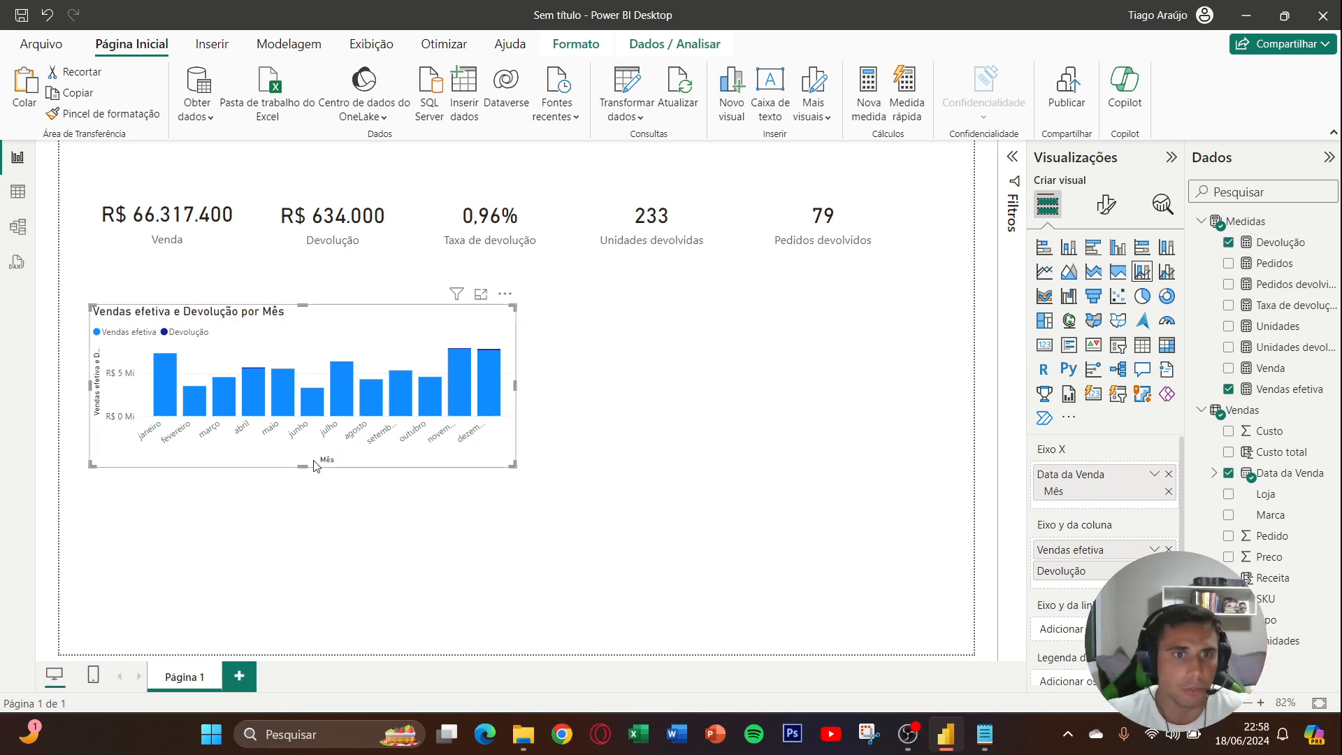
{"action": "left_click_drag", "start_coordinate": [303, 466], "coordinate": [305, 472]}
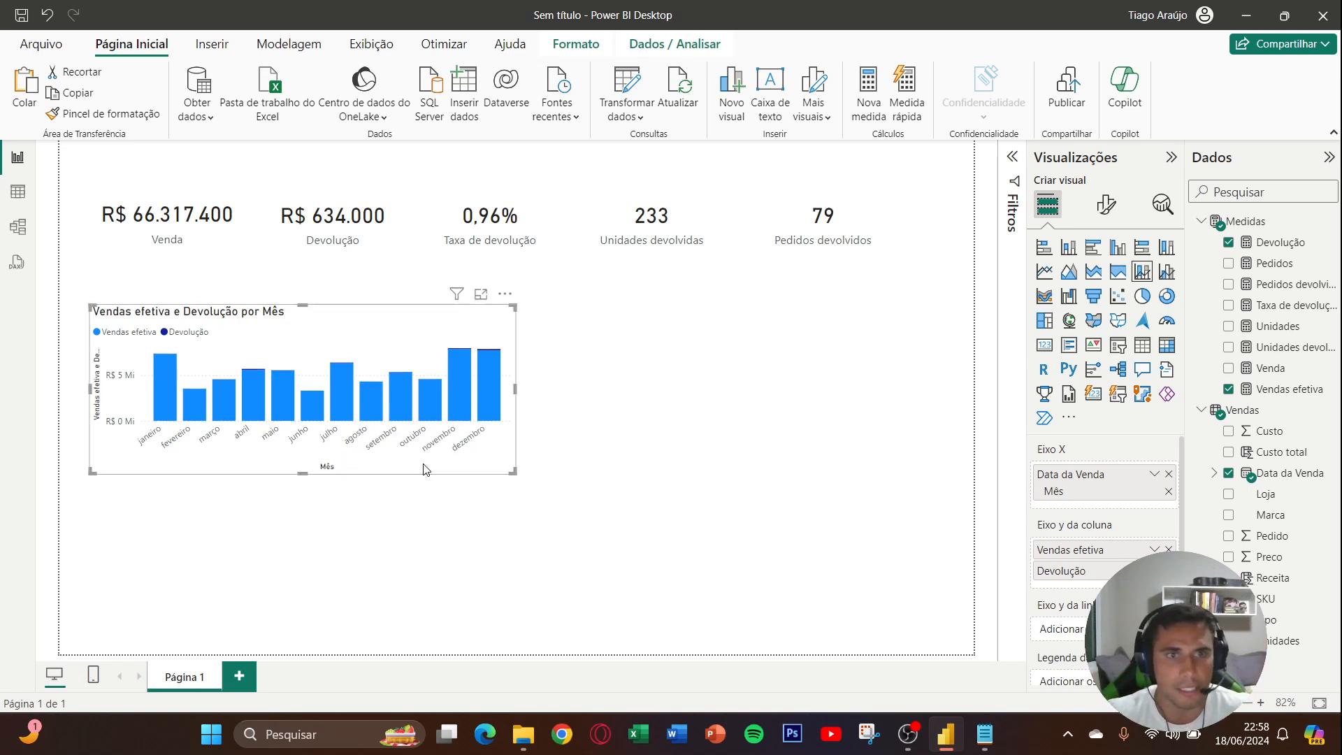
- Turn off the X axis and Y axis titles of the column and line chart
{"action": "left_click", "coordinate": [1106, 204]}
{"action": "left_click", "coordinate": [1083, 326]}
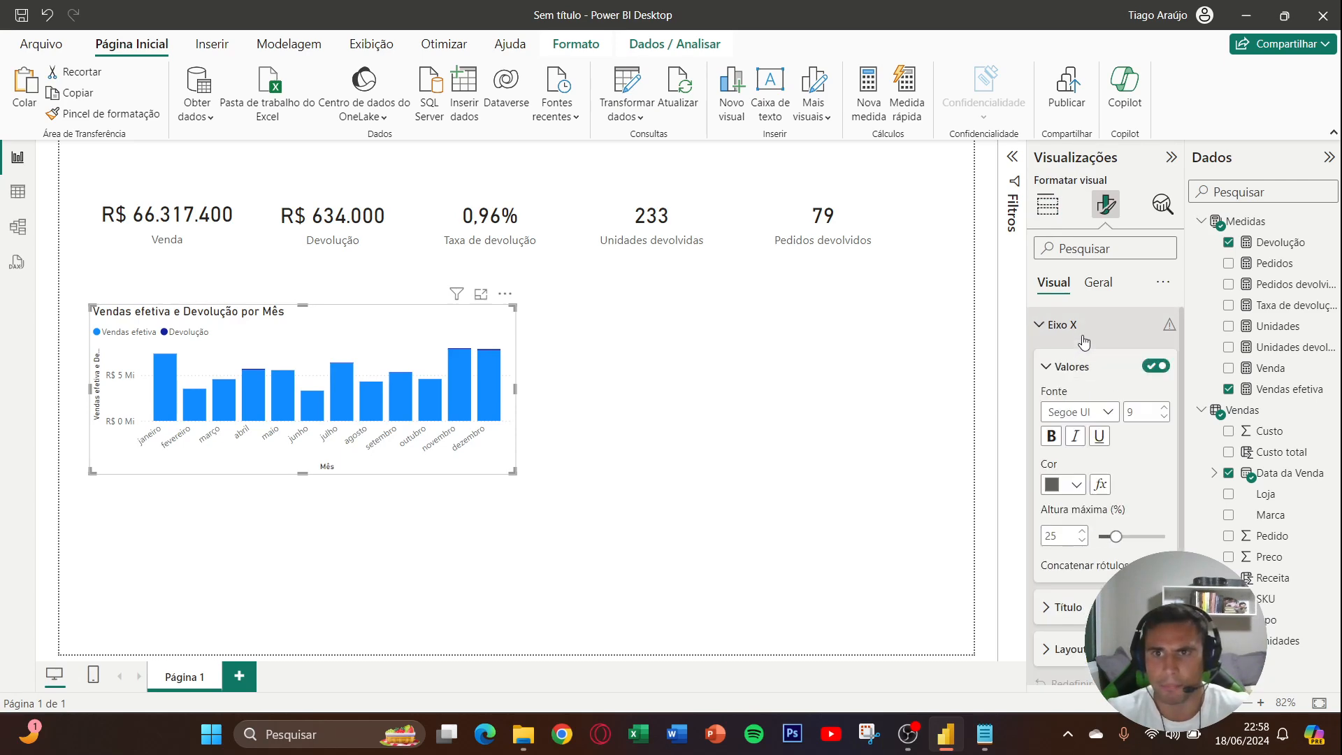
{"action": "scroll", "coordinate": [1102, 524], "scroll_direction": "down", "scroll_amount": 2}
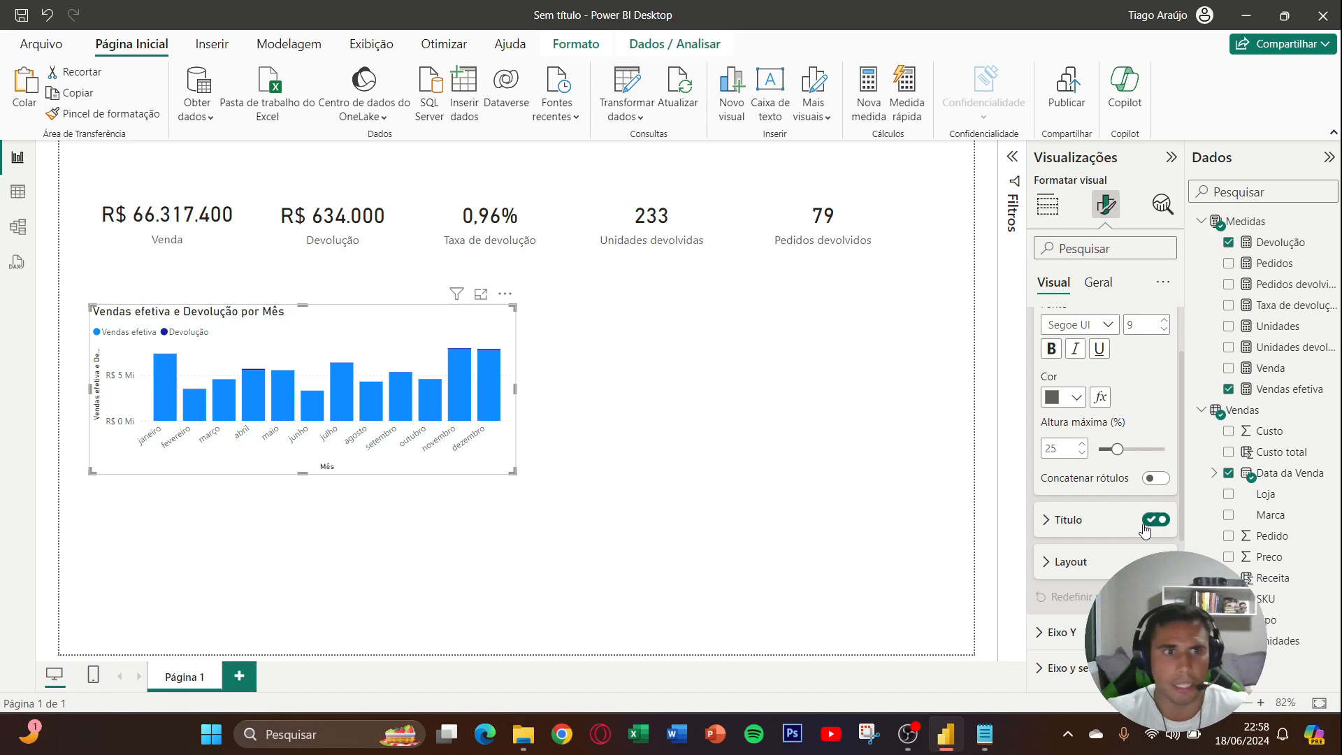
{"action": "left_click", "coordinate": [1144, 526]}
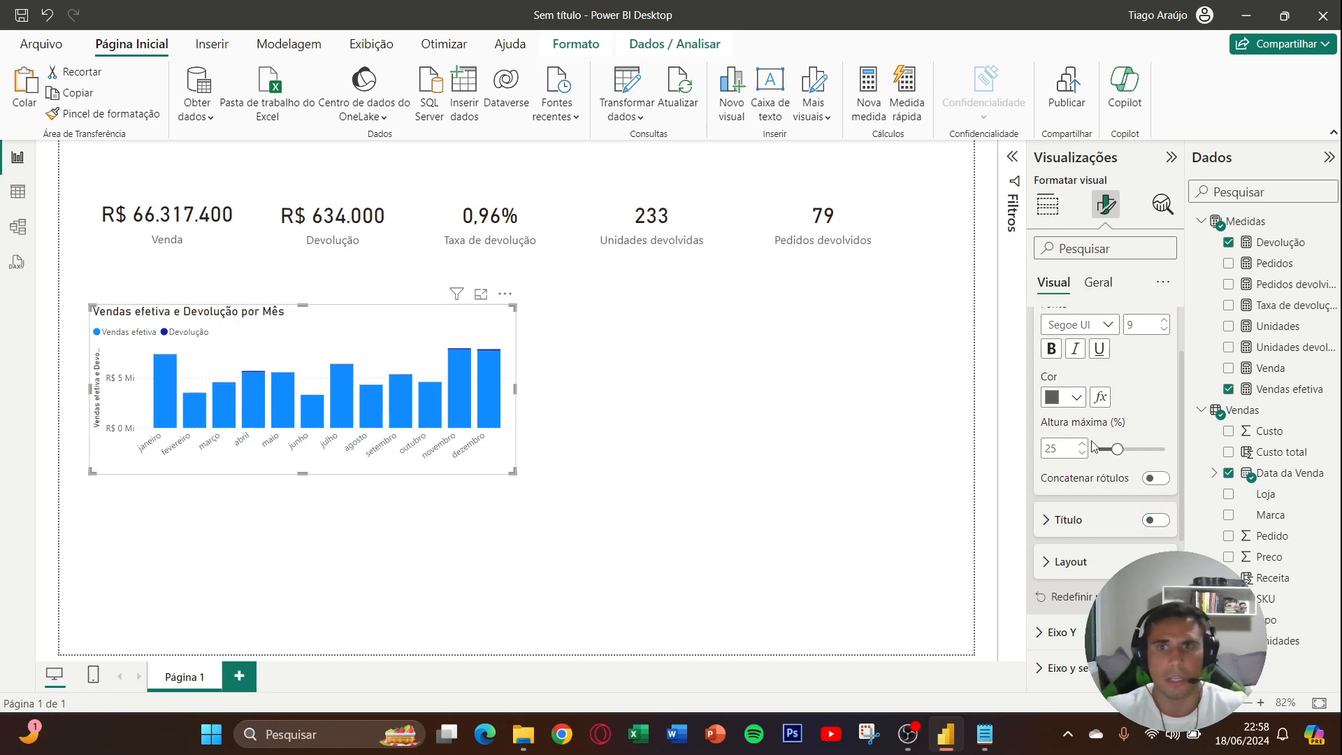
{"action": "scroll", "coordinate": [1094, 447], "scroll_direction": "up", "scroll_amount": 2}
{"action": "left_click", "coordinate": [1080, 325]}
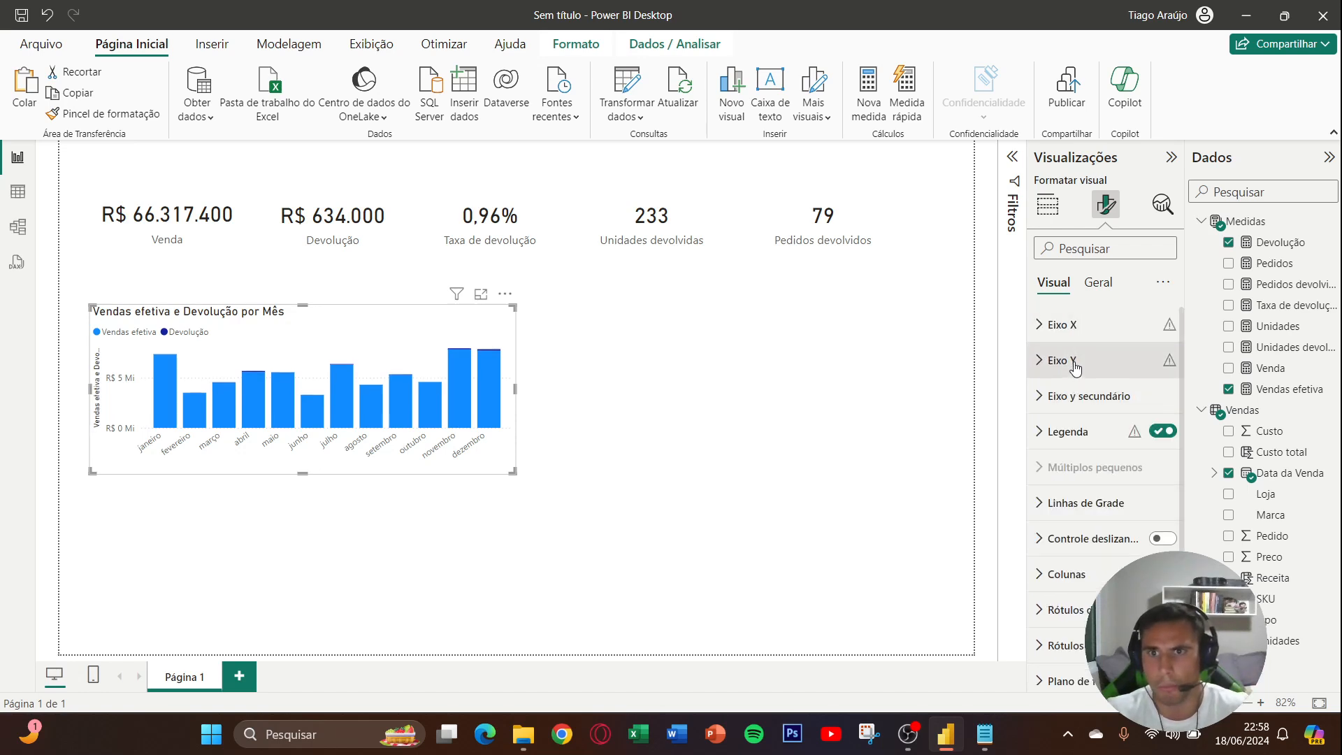
{"action": "left_click", "coordinate": [1080, 360]}
{"action": "left_click", "coordinate": [1146, 626]}
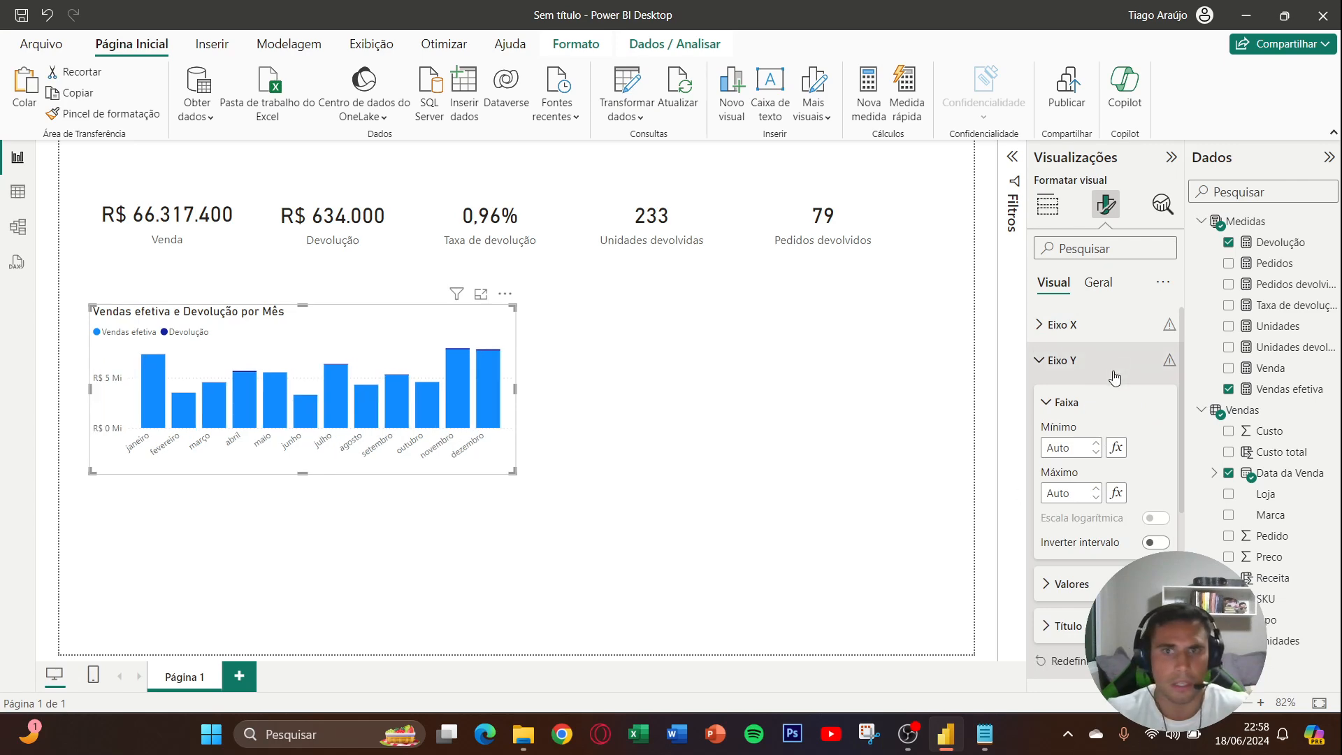
{"action": "left_click", "coordinate": [1079, 360]}
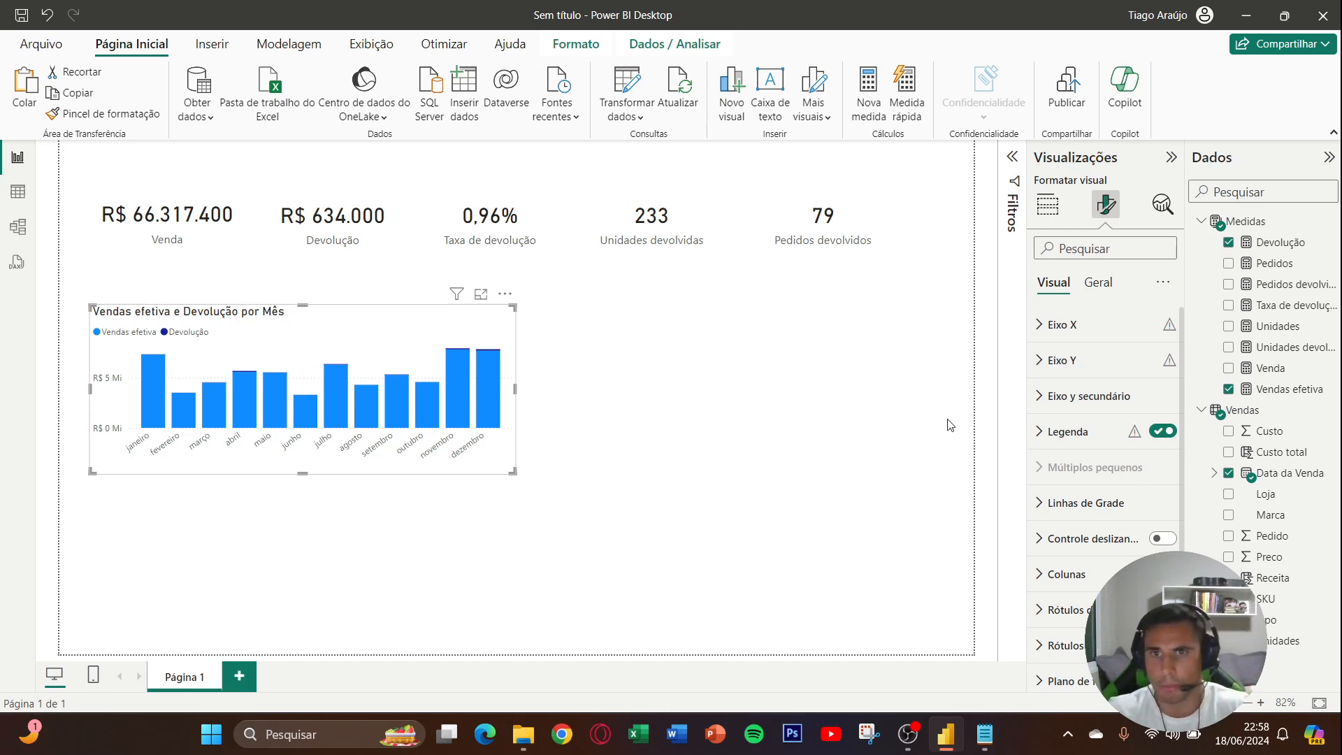
- Stretch the chart slightly upward and add Taxa de devolução as its line value
{"action": "left_click_drag", "start_coordinate": [303, 305], "coordinate": [303, 292]}
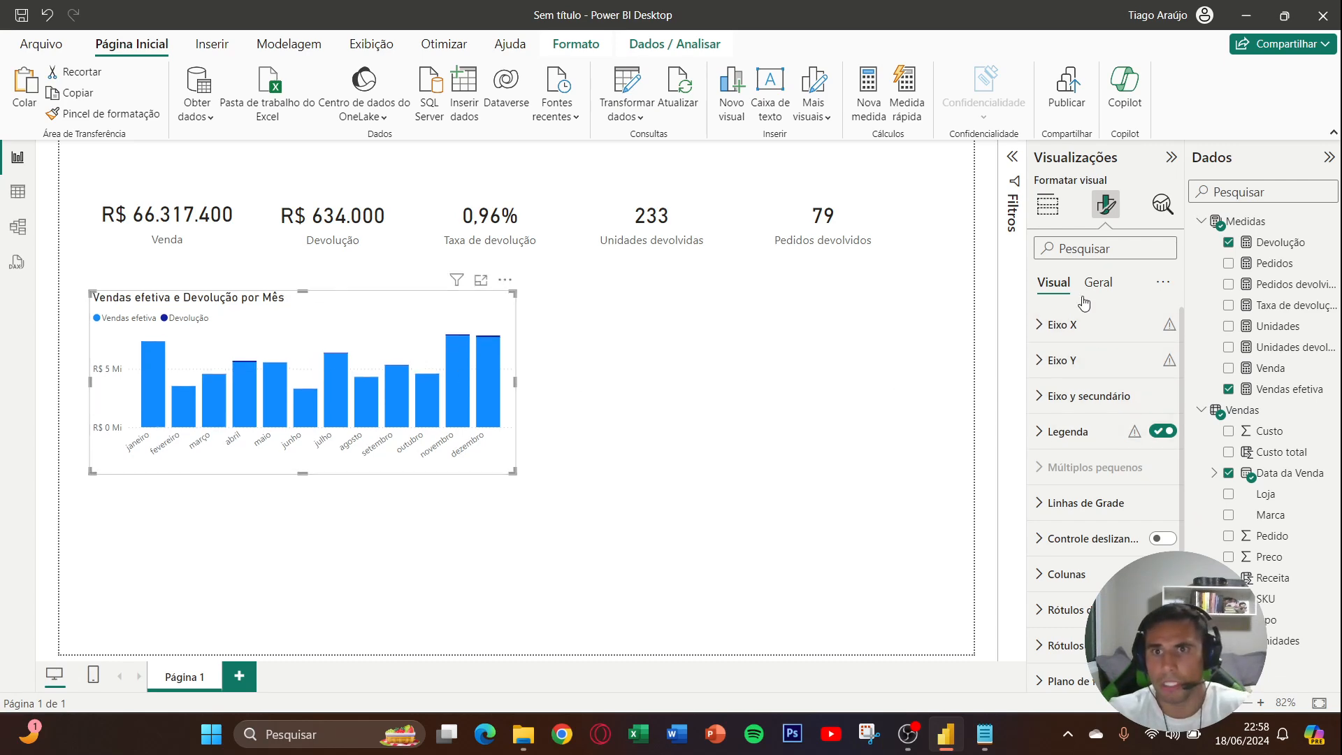
{"action": "left_click", "coordinate": [1050, 205]}
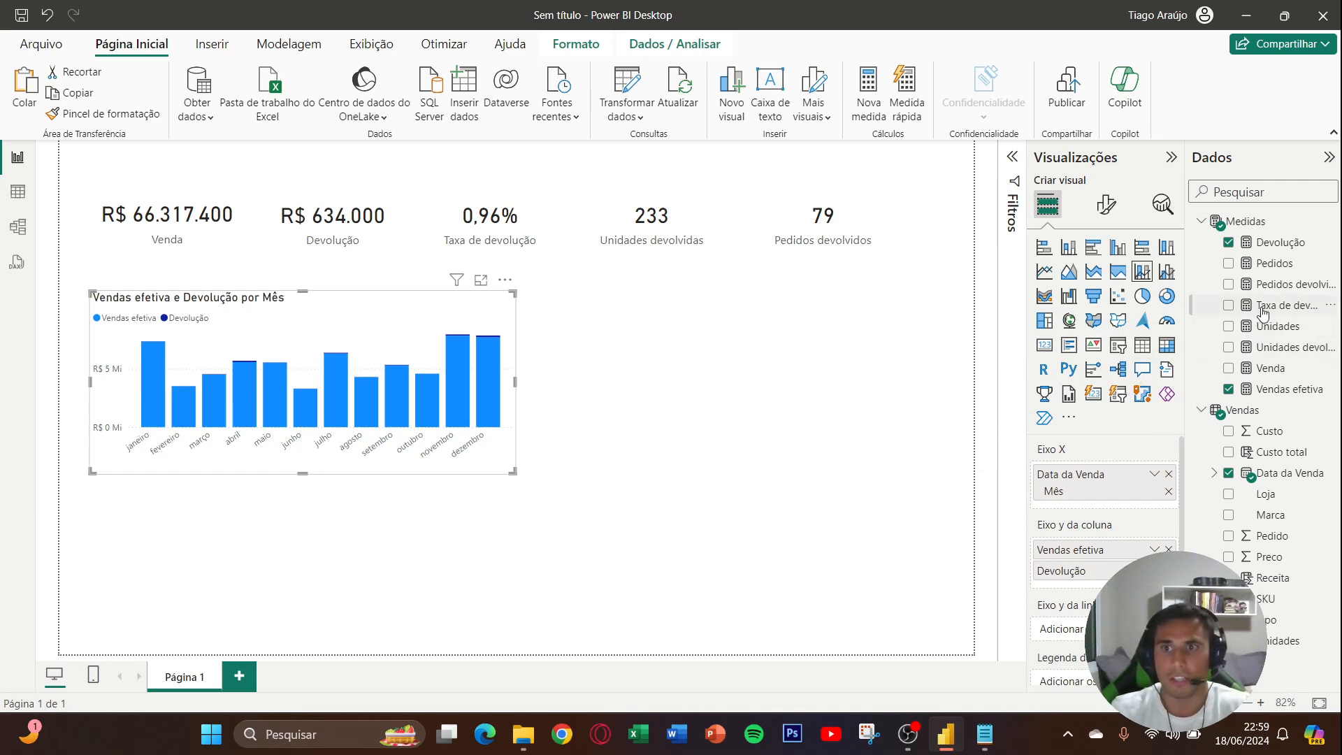
{"action": "left_click_drag", "start_coordinate": [1262, 307], "coordinate": [1048, 628]}
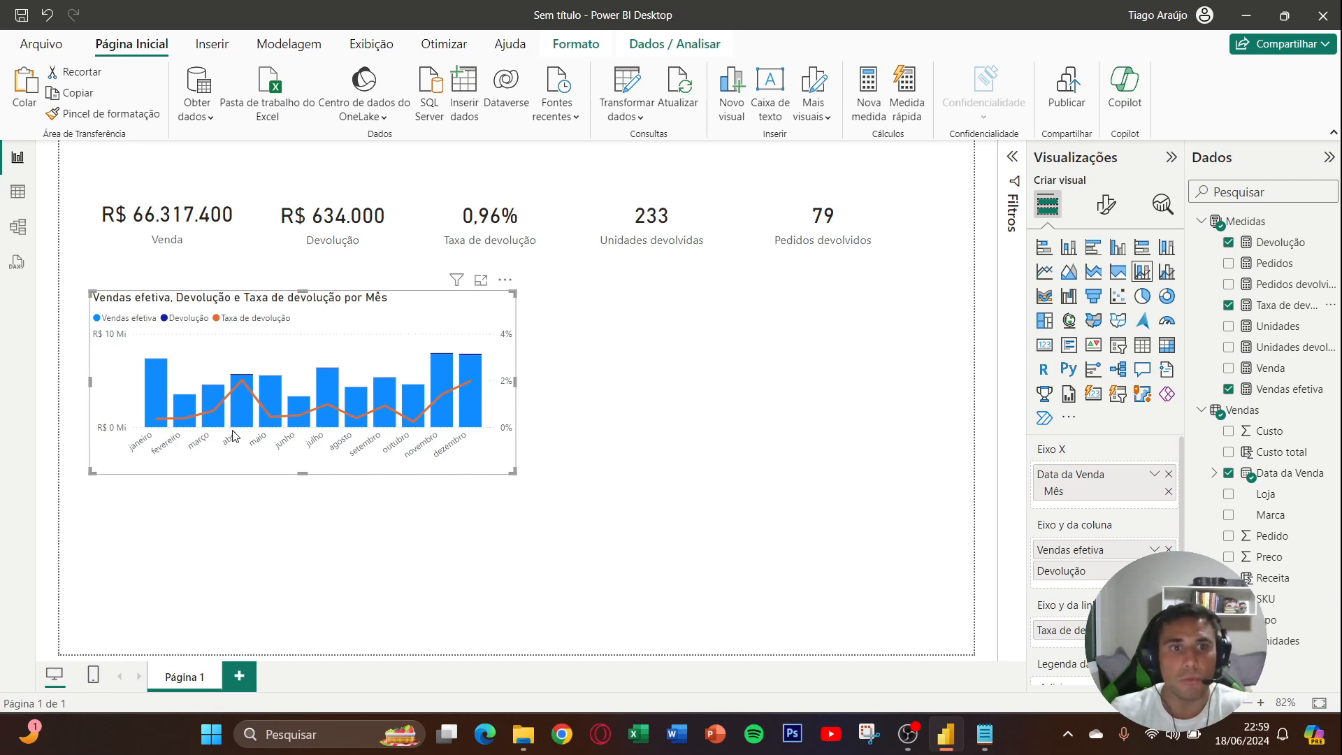
{"action": "mouse_move", "coordinate": [243, 385]}
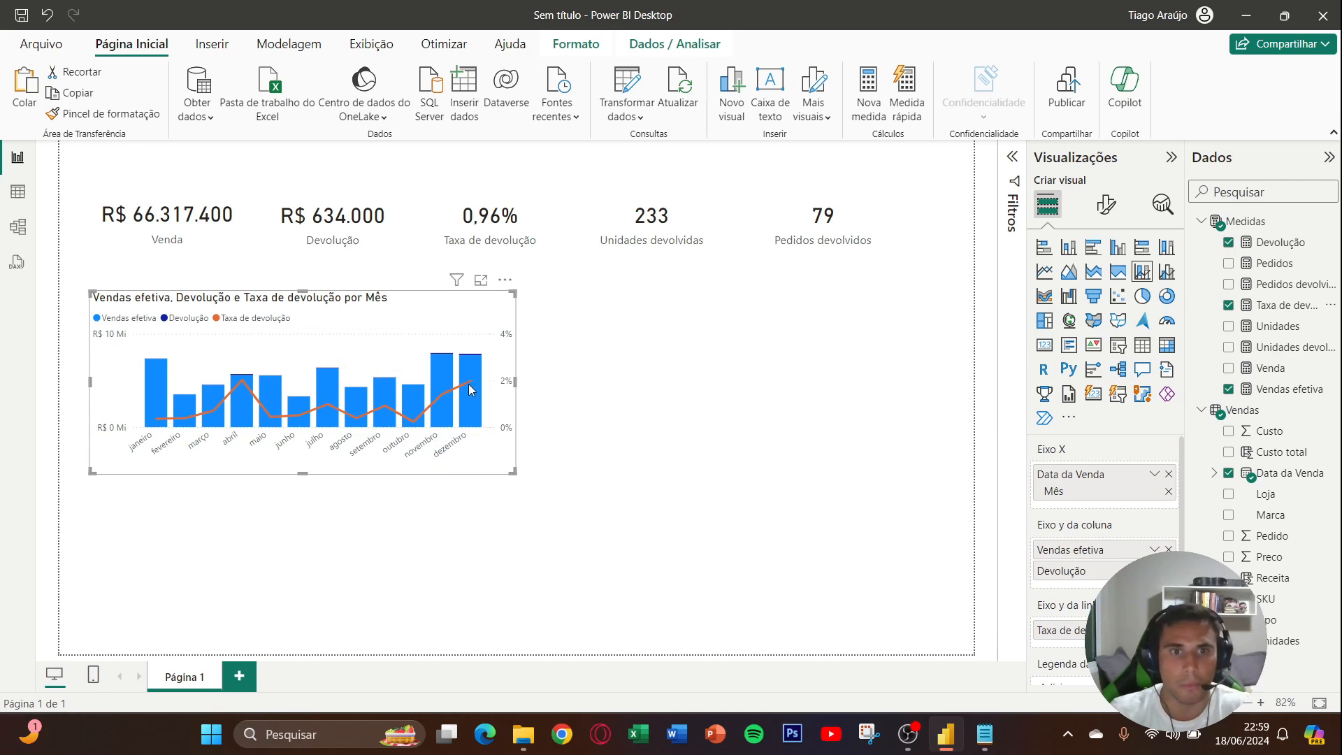
{"action": "mouse_move", "coordinate": [471, 386]}
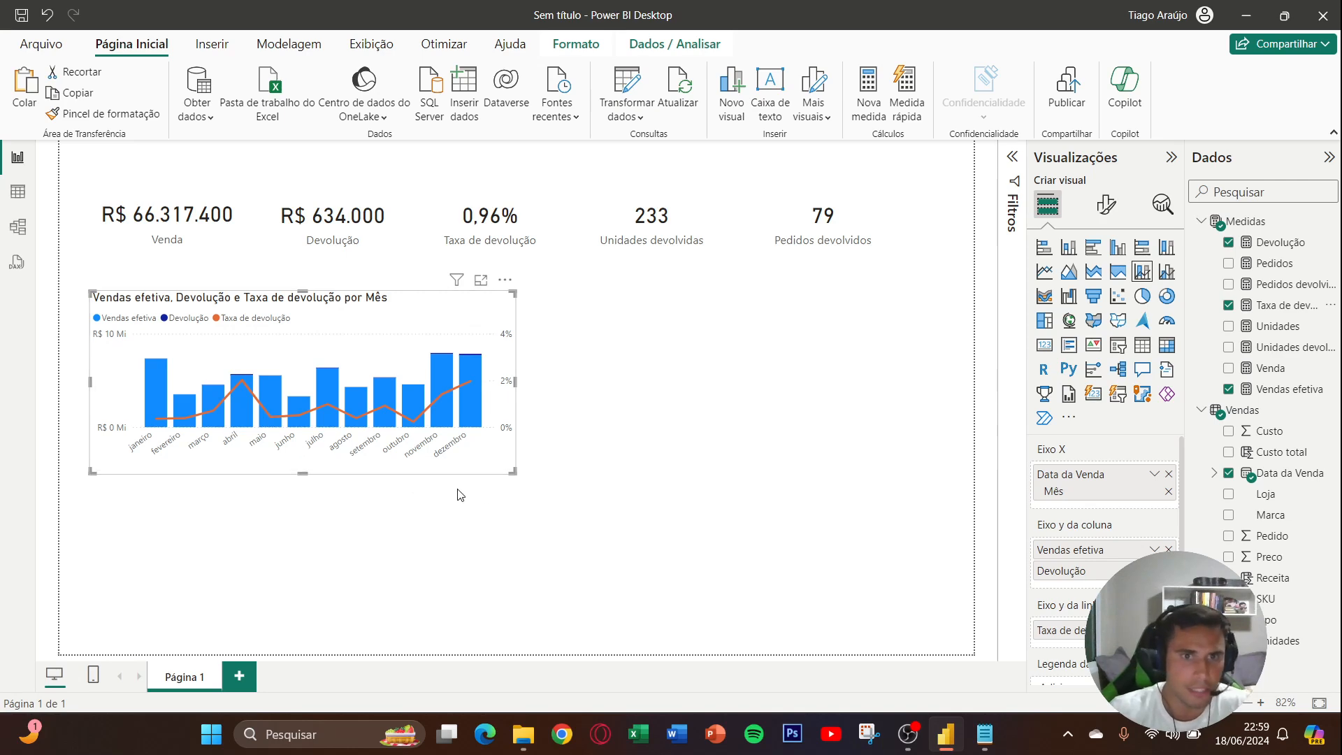
- Resize the chart so it ends below the Taxa de devolução card, and deselect it
{"action": "mouse_move", "coordinate": [511, 473]}
{"action": "left_mouse_down"}
{"action": "mouse_move", "coordinate": [587, 519]}
{"action": "mouse_move", "coordinate": [495, 474]}
{"action": "left_mouse_up"}
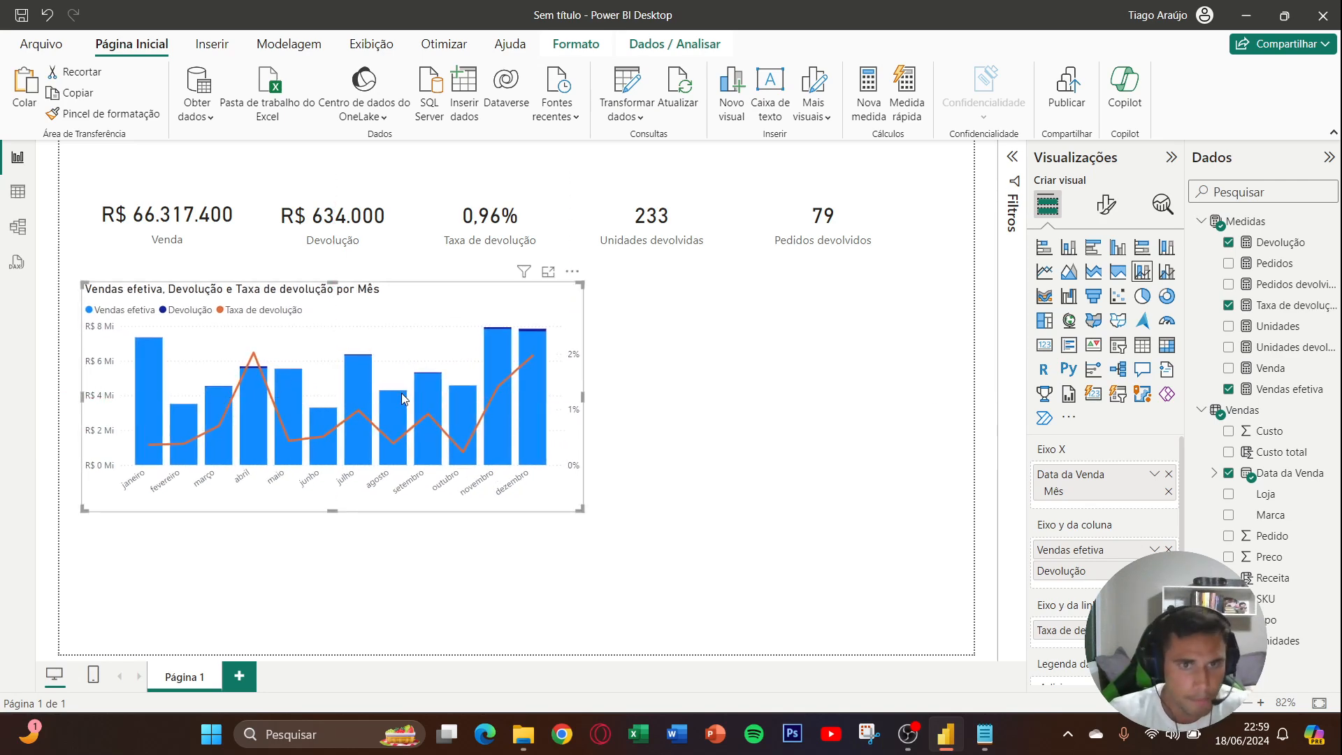
{"action": "left_click_drag", "start_coordinate": [580, 506], "coordinate": [472, 466]}
{"action": "left_click", "coordinate": [526, 447]}
{"action": "left_click", "coordinate": [525, 456]}
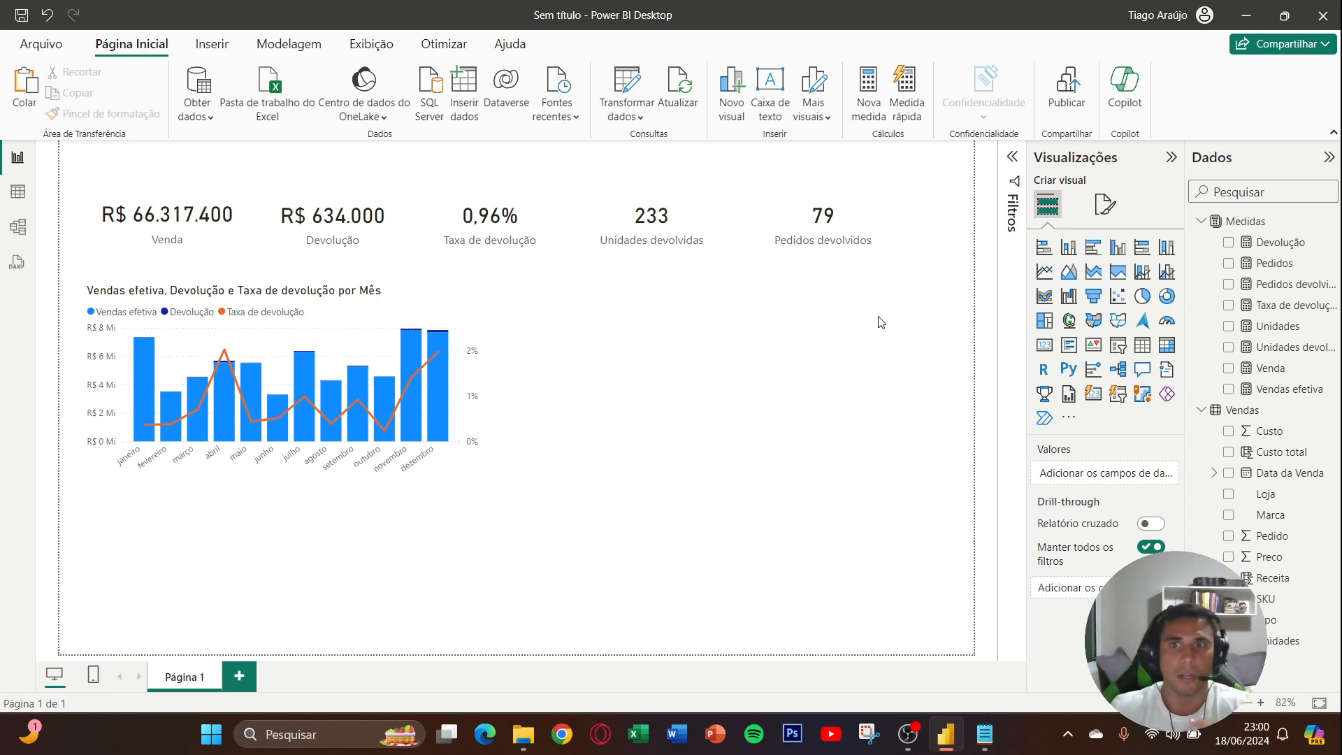
- Set the page canvas type to Personalizar with a height of 900 px
{"action": "left_click", "coordinate": [1104, 206]}
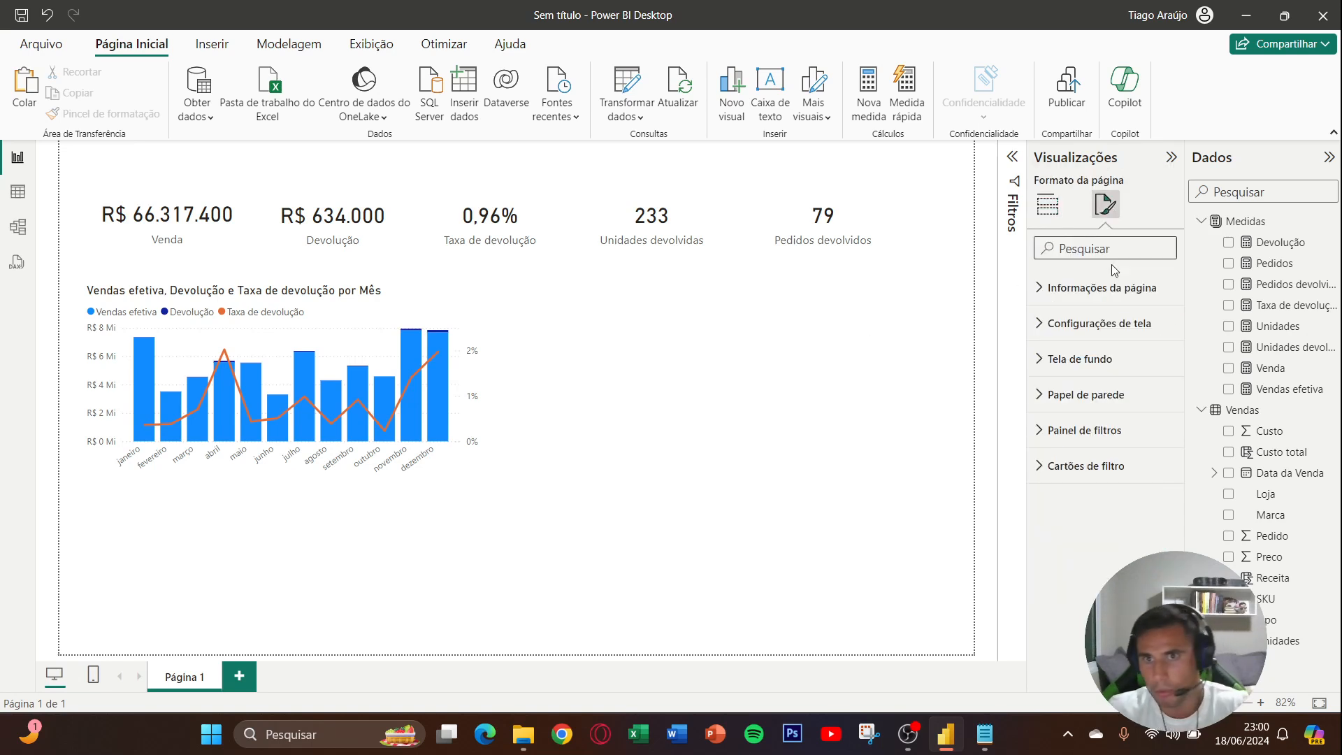
{"action": "left_click", "coordinate": [1124, 325]}
{"action": "left_click", "coordinate": [1112, 383]}
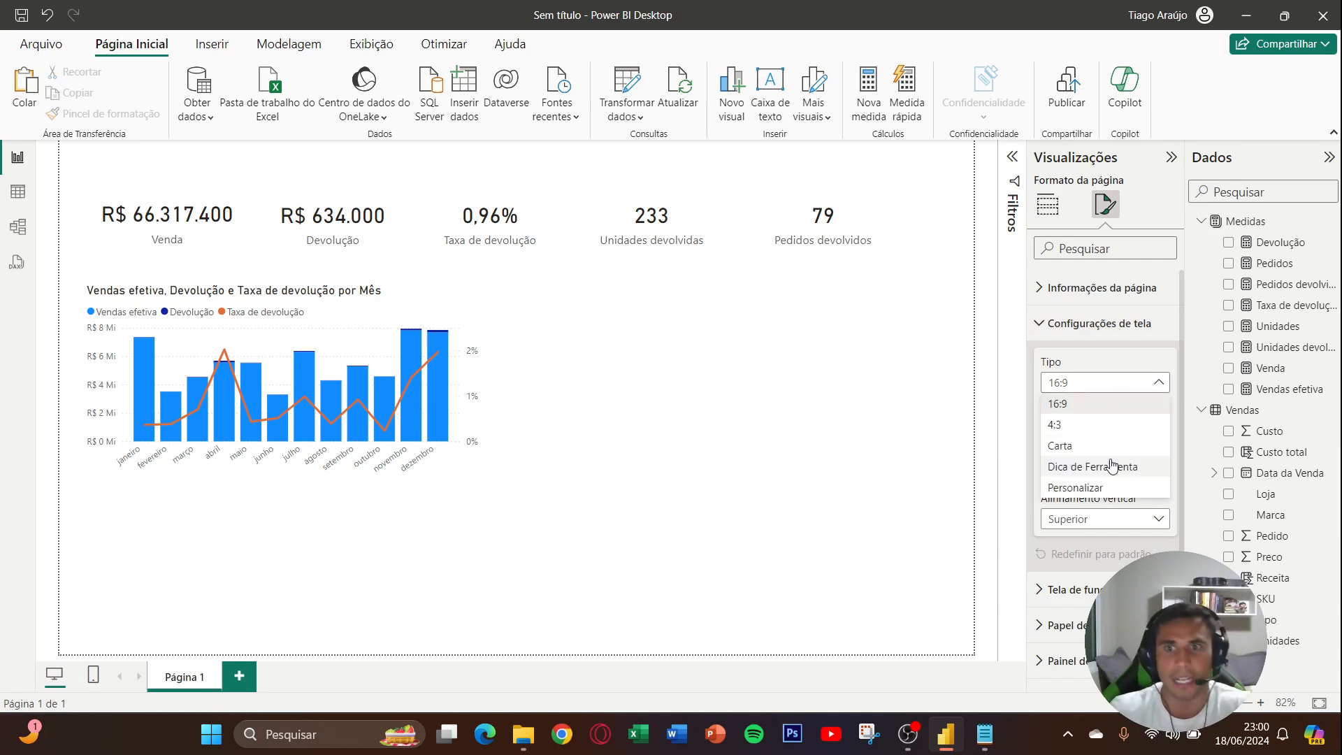
{"action": "left_click", "coordinate": [1111, 485]}
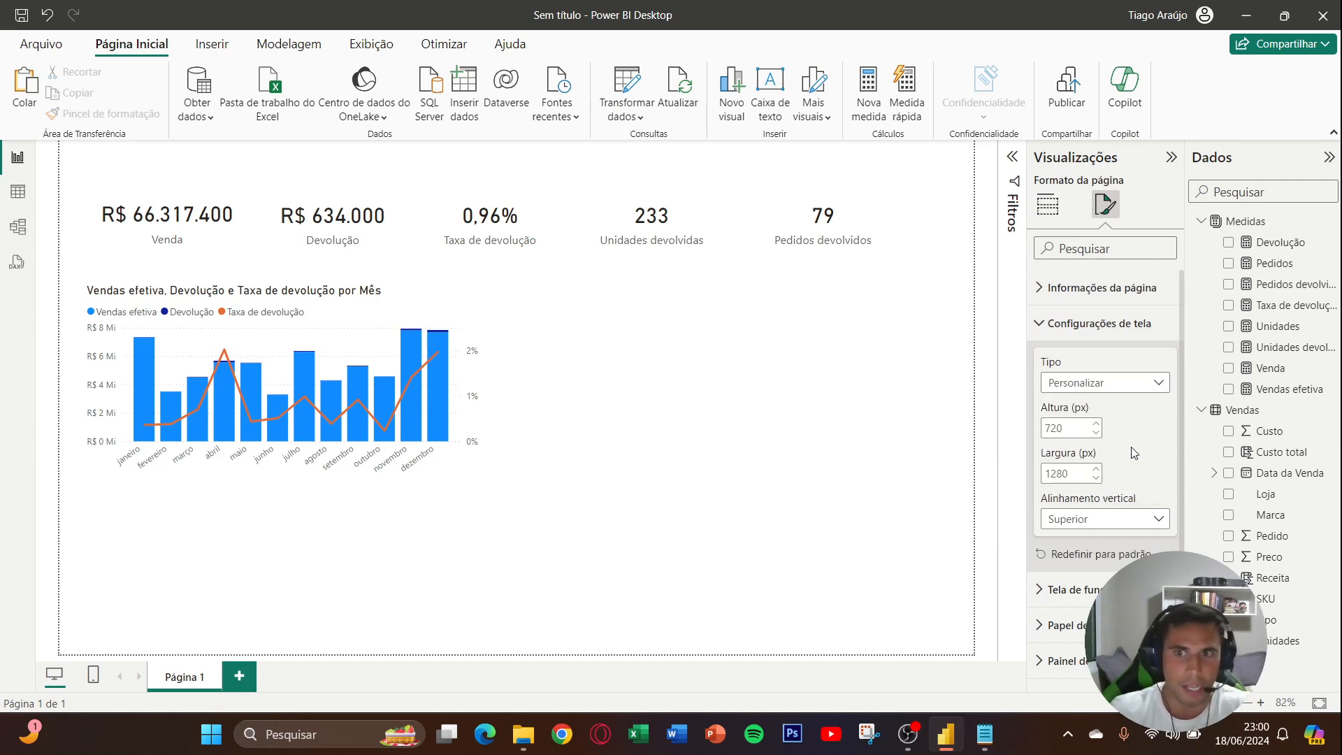
{"action": "left_click", "coordinate": [1111, 383]}
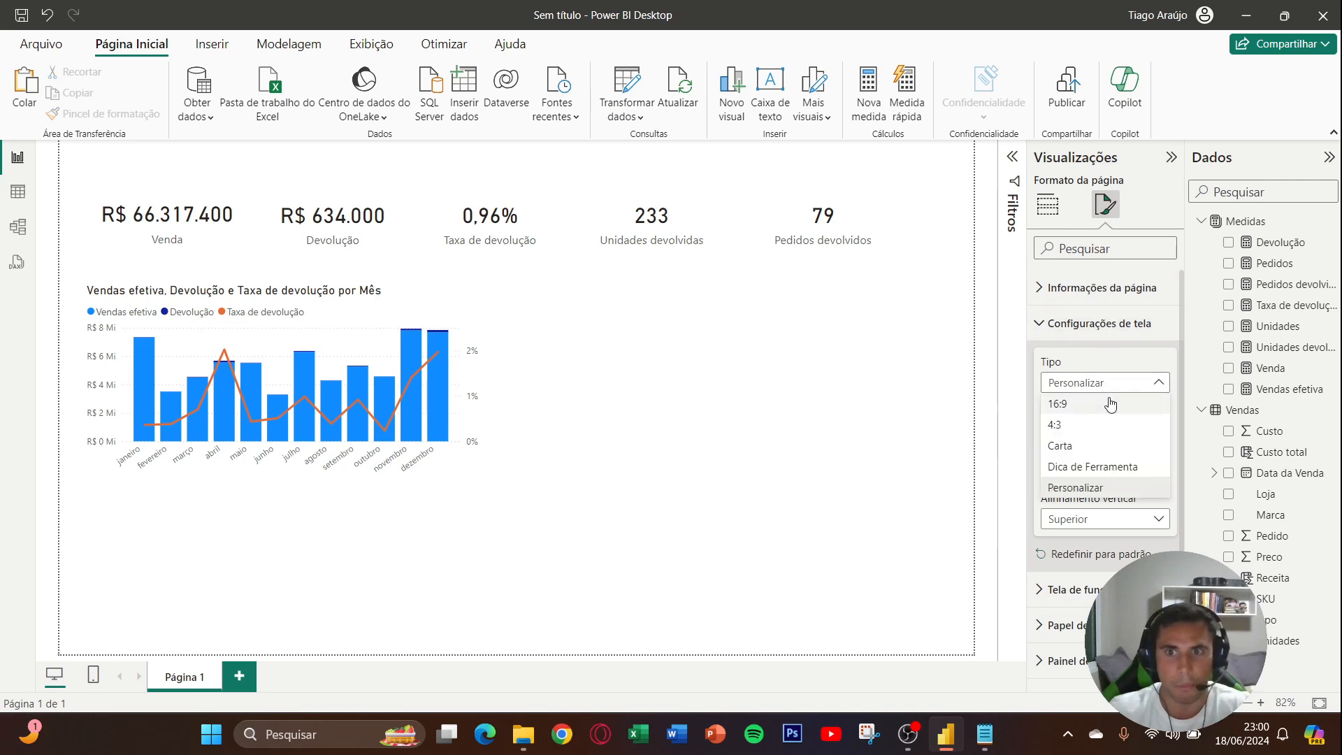
{"action": "left_click", "coordinate": [1111, 404]}
{"action": "left_click", "coordinate": [1118, 383]}
{"action": "left_click", "coordinate": [1111, 484]}
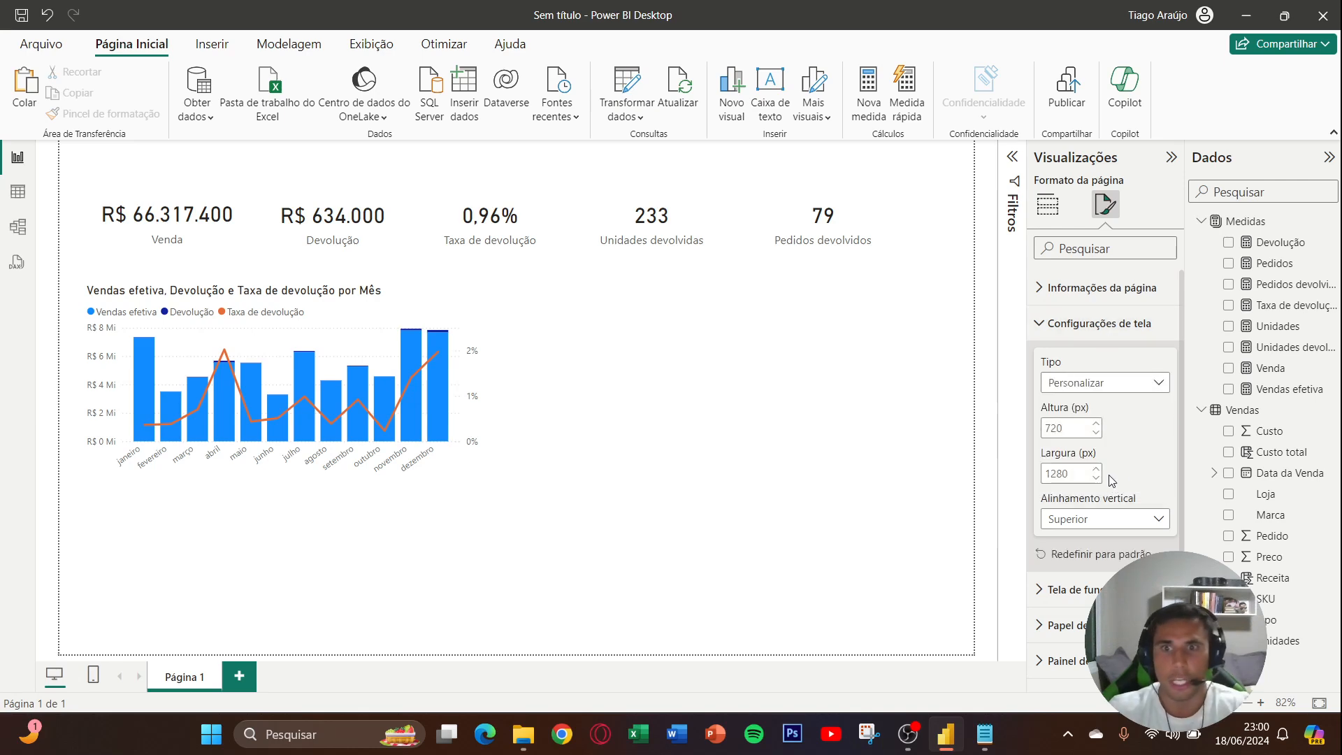
{"action": "double_click", "coordinate": [1077, 432]}
{"action": "type", "text": "900"}
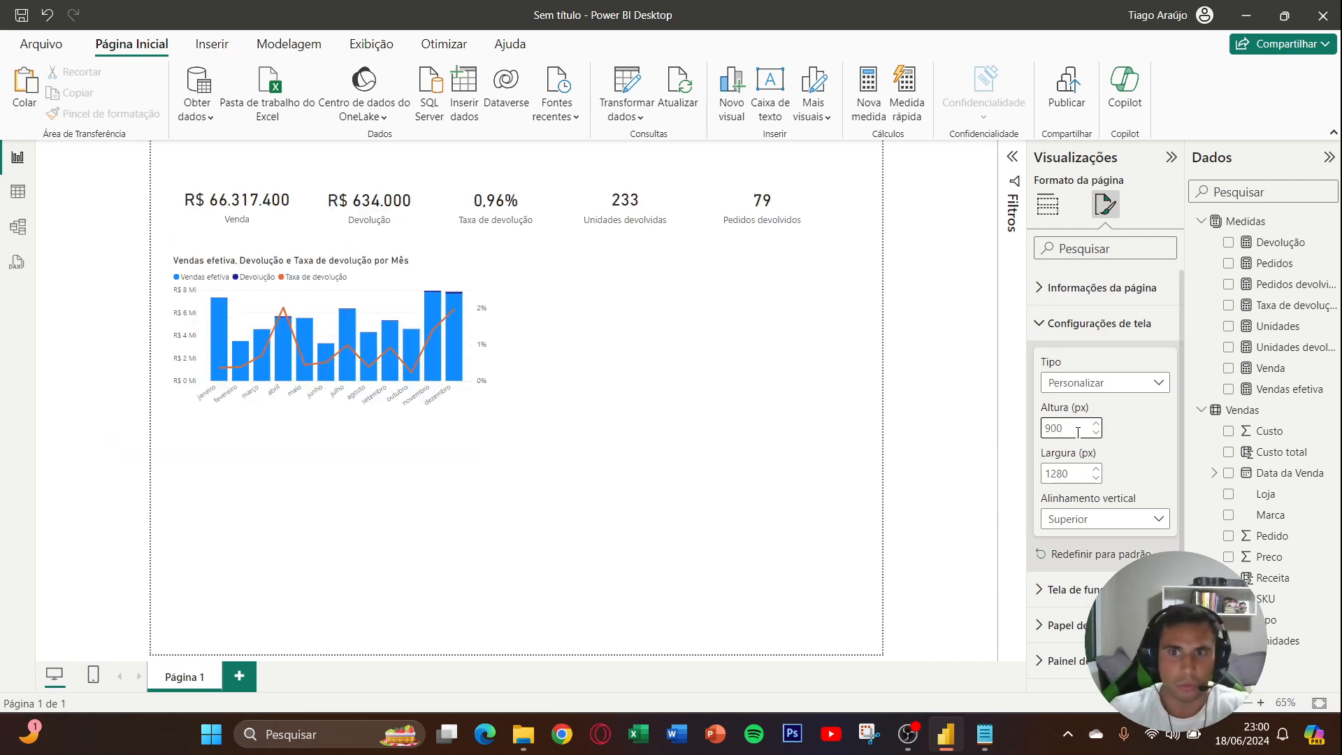
{"action": "left_click", "coordinate": [1258, 701]}
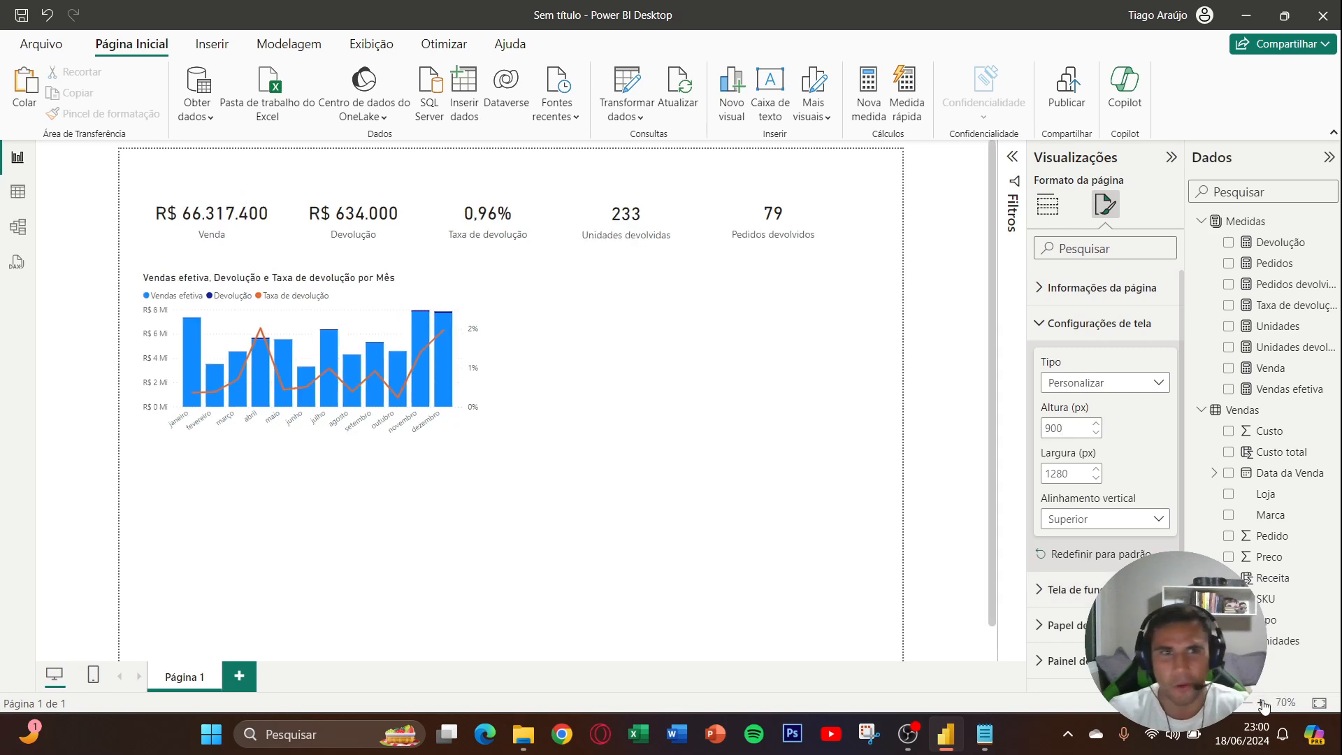
{"action": "left_click", "coordinate": [1099, 323]}
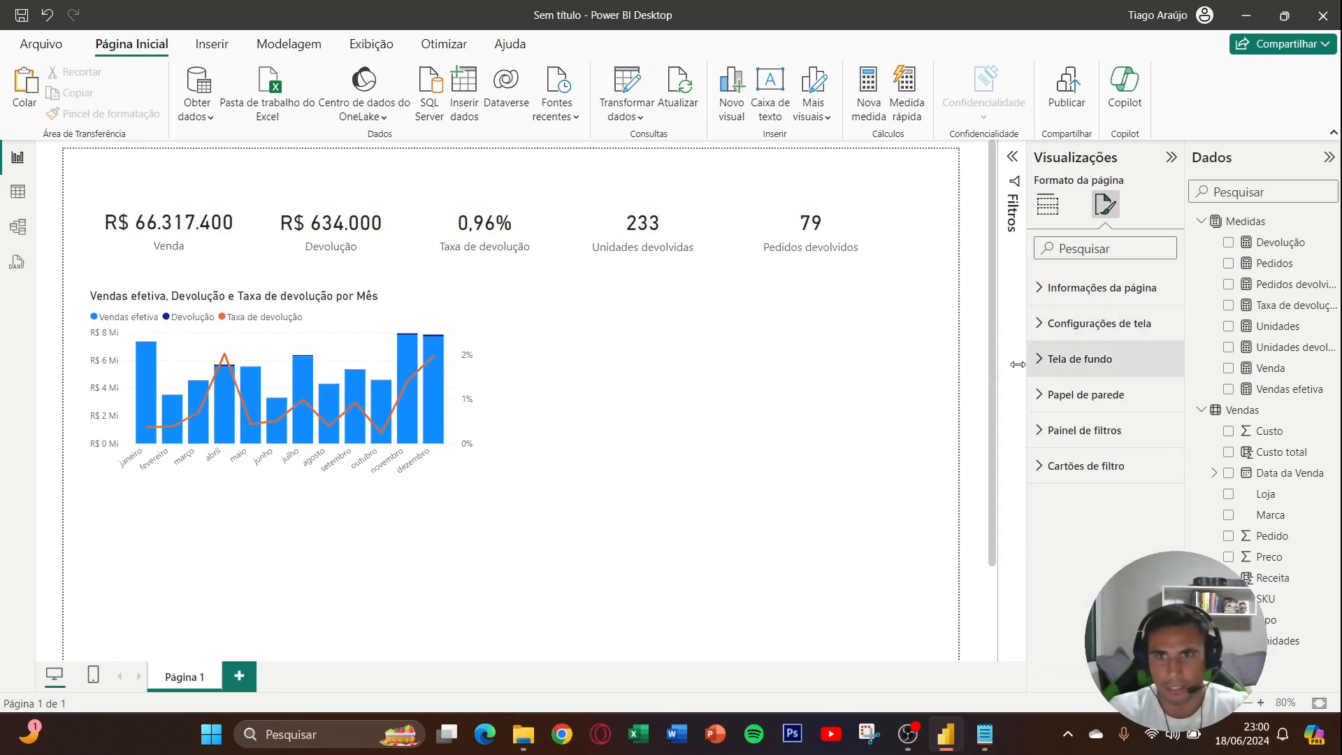
- Enlarge the monthly sales and returns chart in width and height until it extends slightly past the Taxa de devolução card, and deselect it
{"action": "left_click", "coordinate": [469, 440]}
{"action": "left_click_drag", "start_coordinate": [475, 486], "coordinate": [510, 511]}
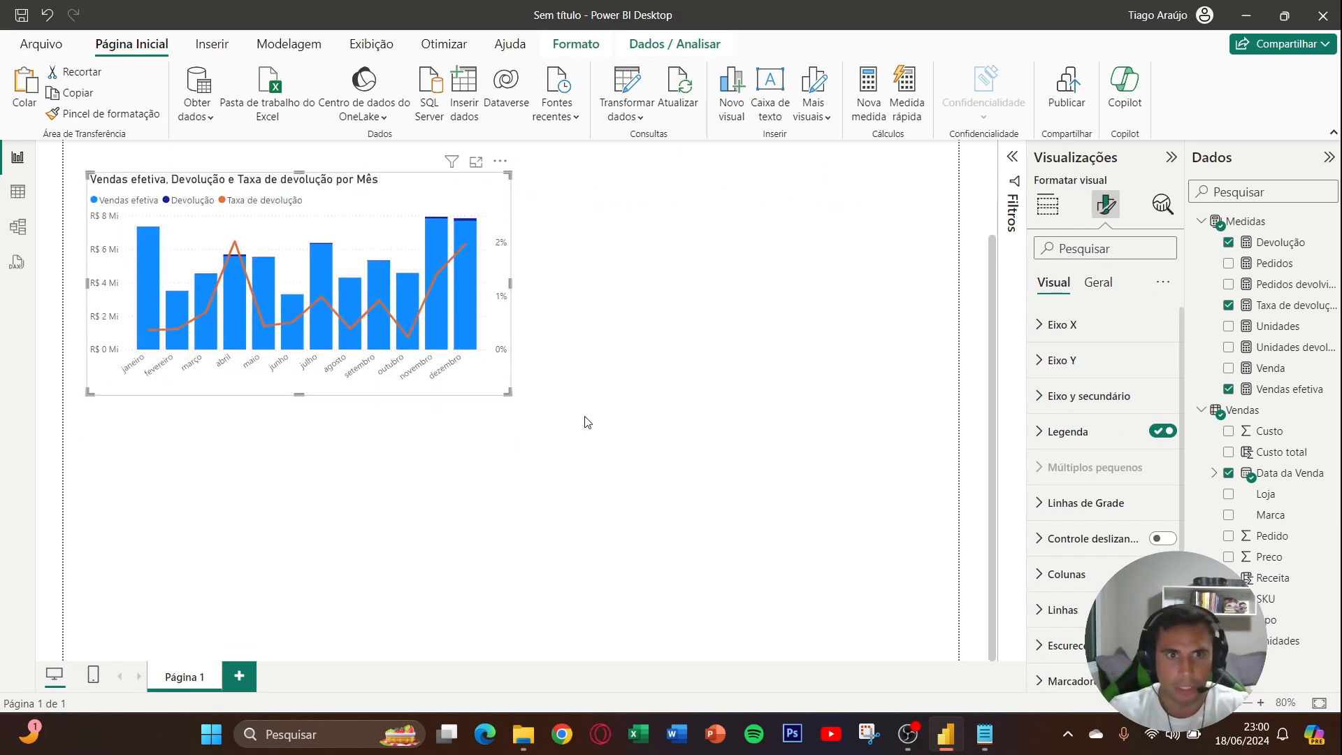
{"action": "left_click", "coordinate": [588, 422]}
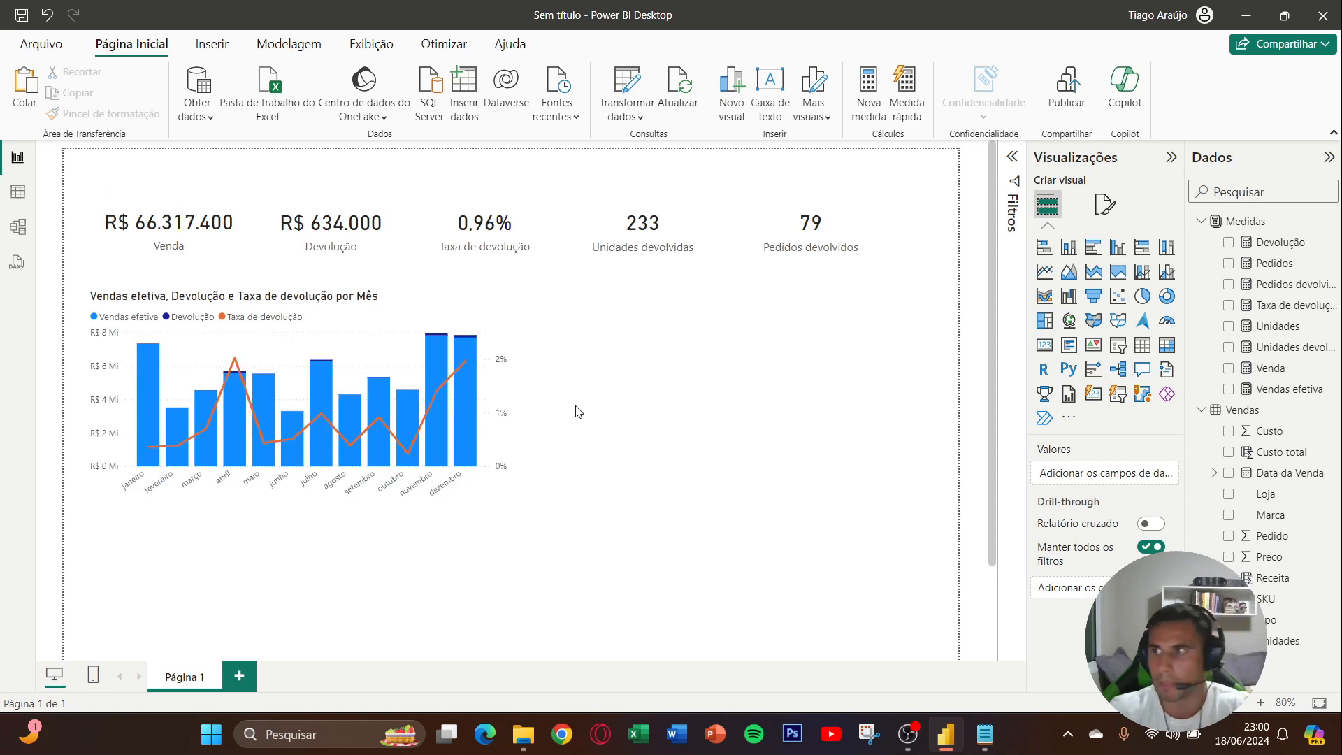
{"action": "left_click", "coordinate": [514, 461]}
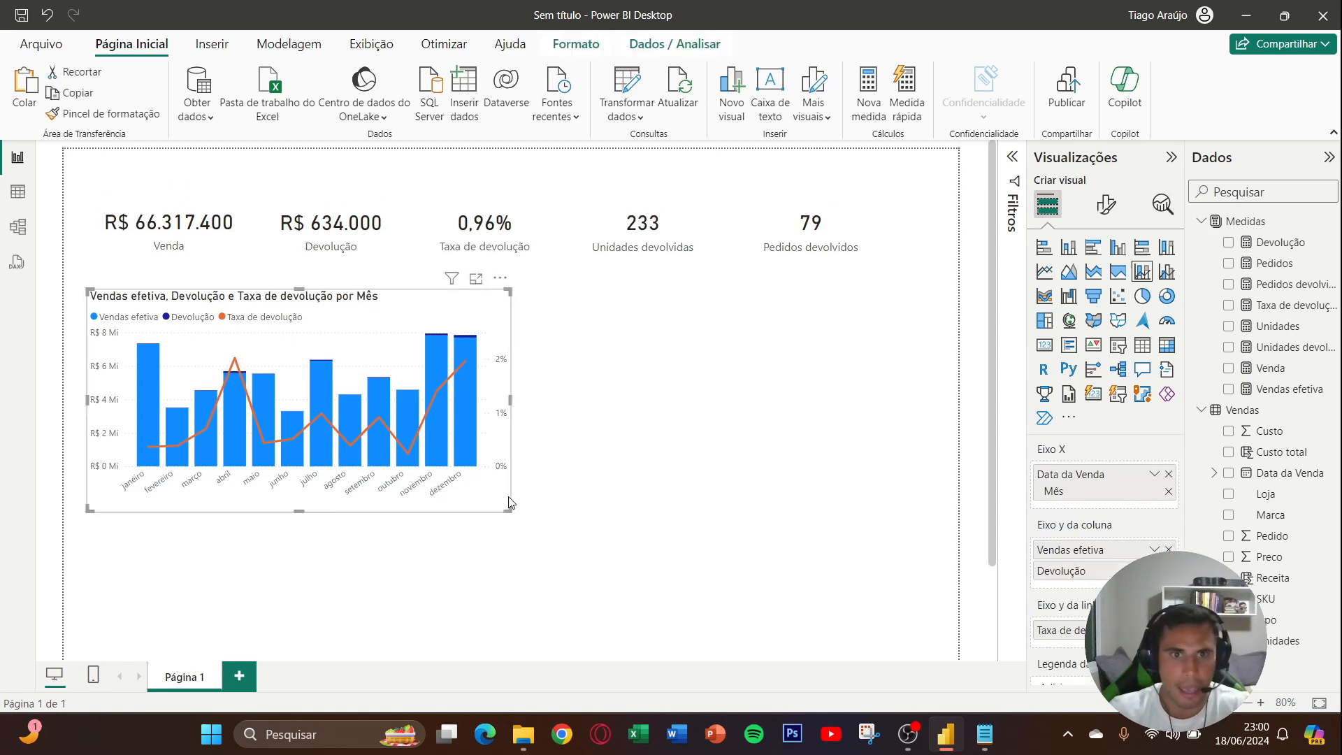
{"action": "left_click_drag", "start_coordinate": [511, 512], "coordinate": [543, 525]}
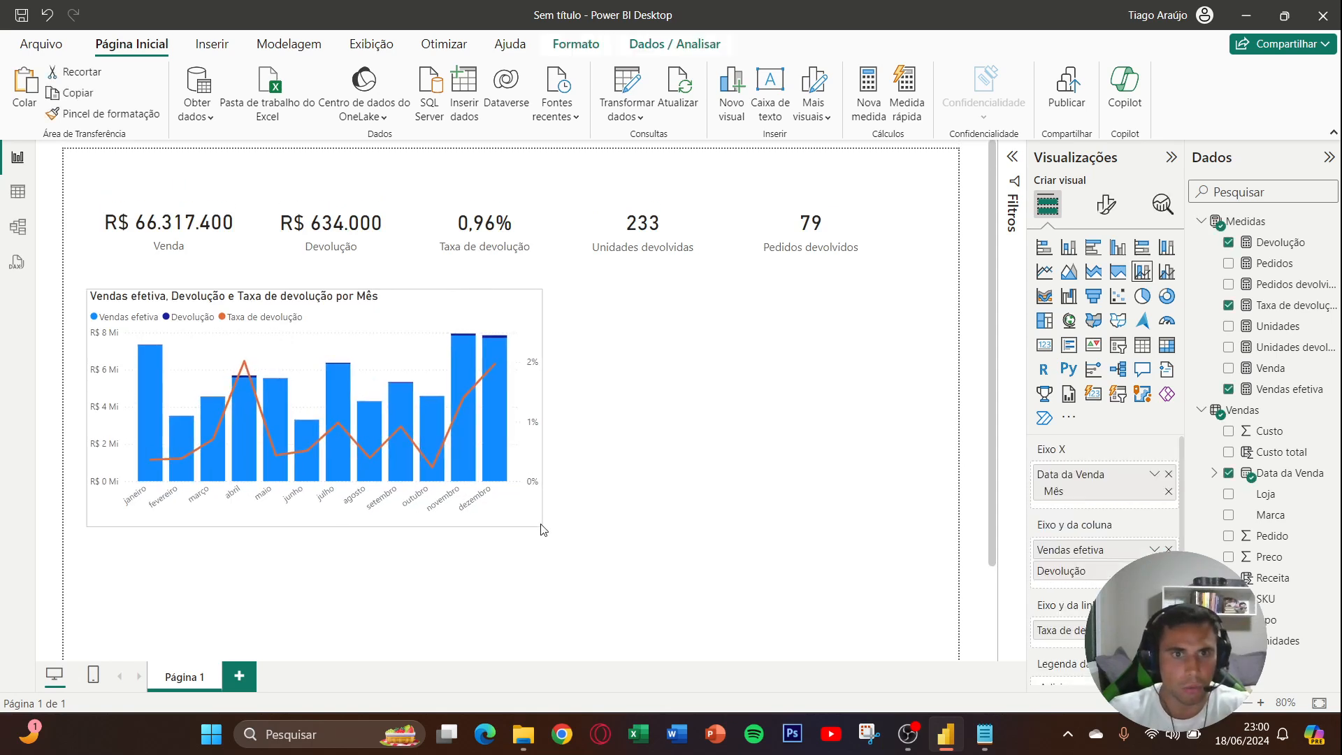
{"action": "left_click", "coordinate": [582, 512]}
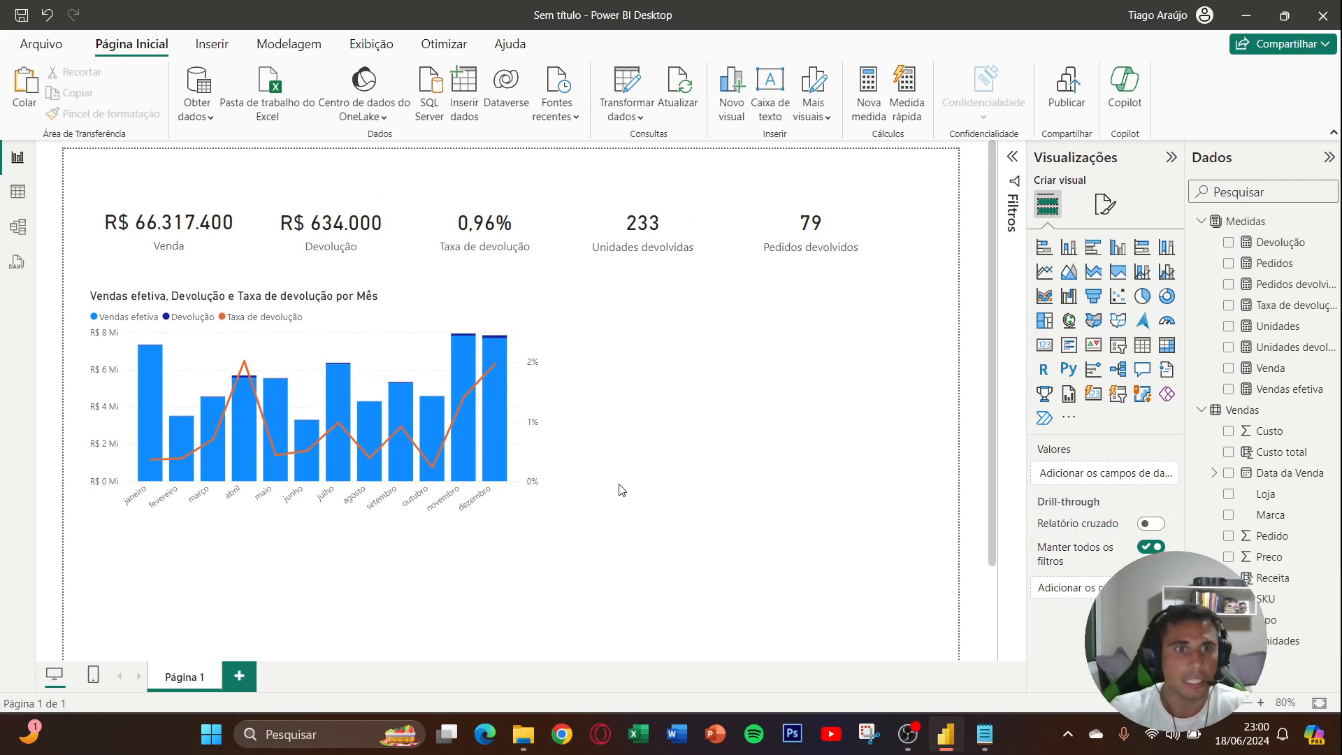
{"action": "left_click", "coordinate": [1105, 205]}
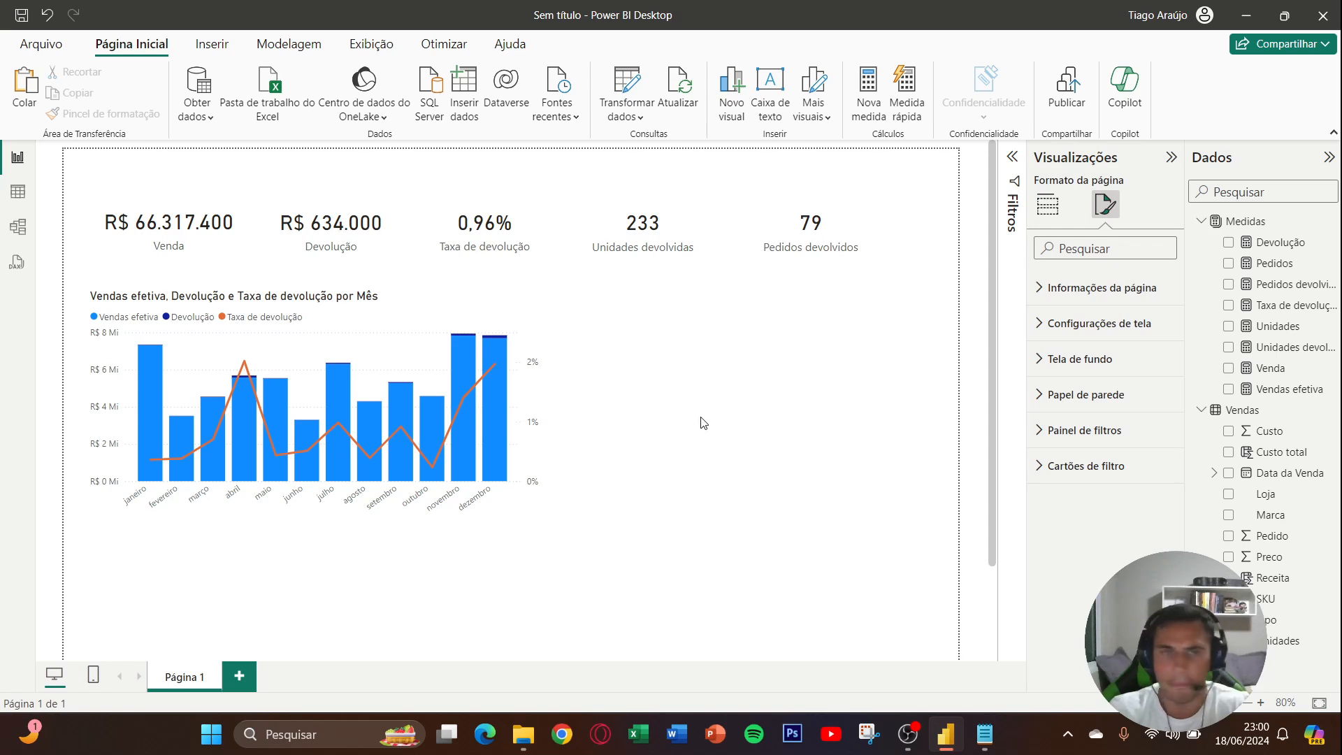
{"action": "left_click", "coordinate": [615, 434]}
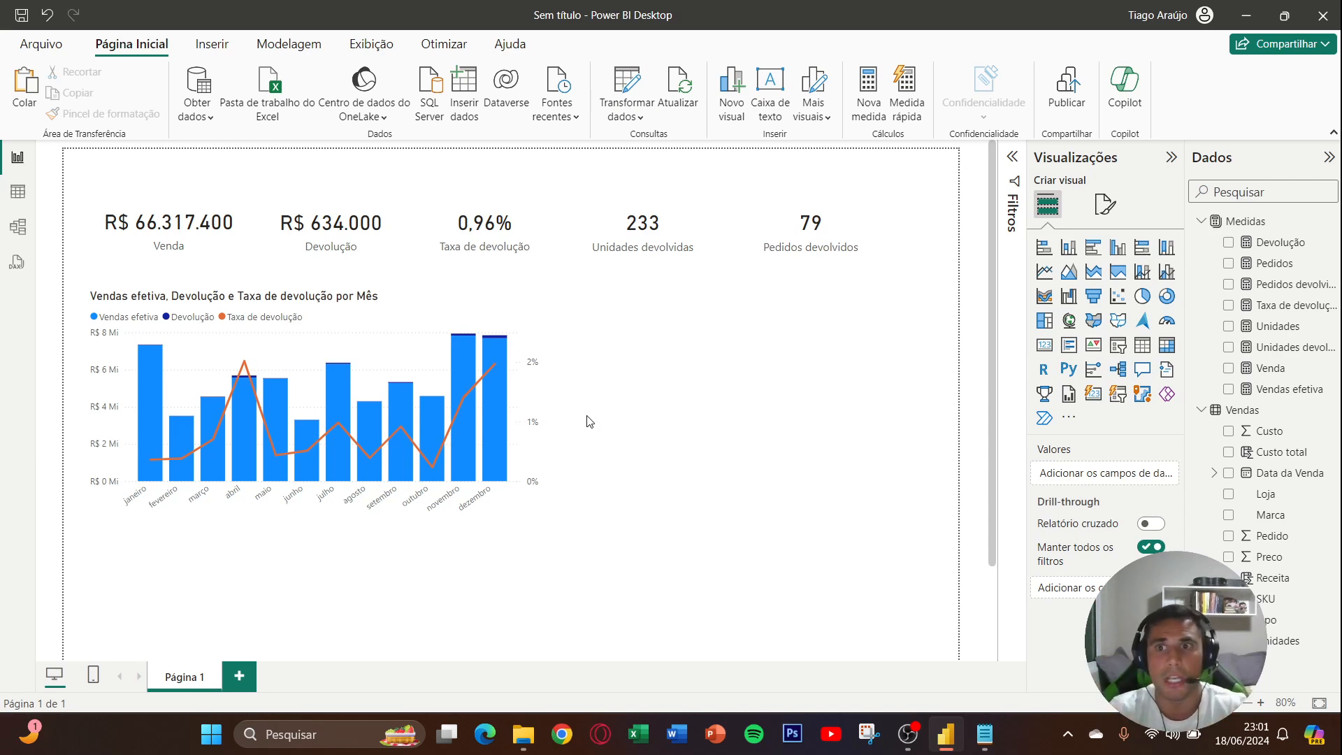
- Duplicate the monthly combo chart and place the copy directly below the original, aligned with its edges
{"action": "scroll", "coordinate": [588, 422], "scroll_direction": "down", "scroll_amount": 3}
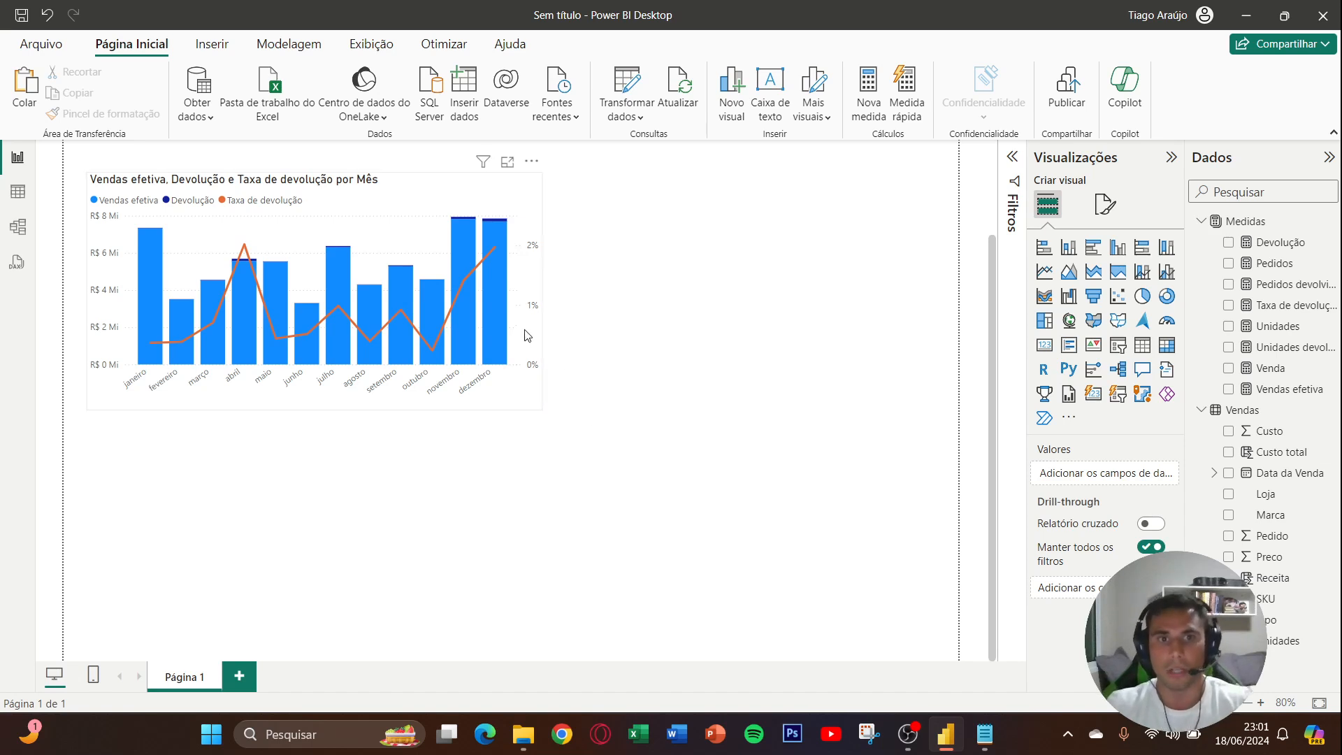
{"action": "left_click", "coordinate": [543, 364]}
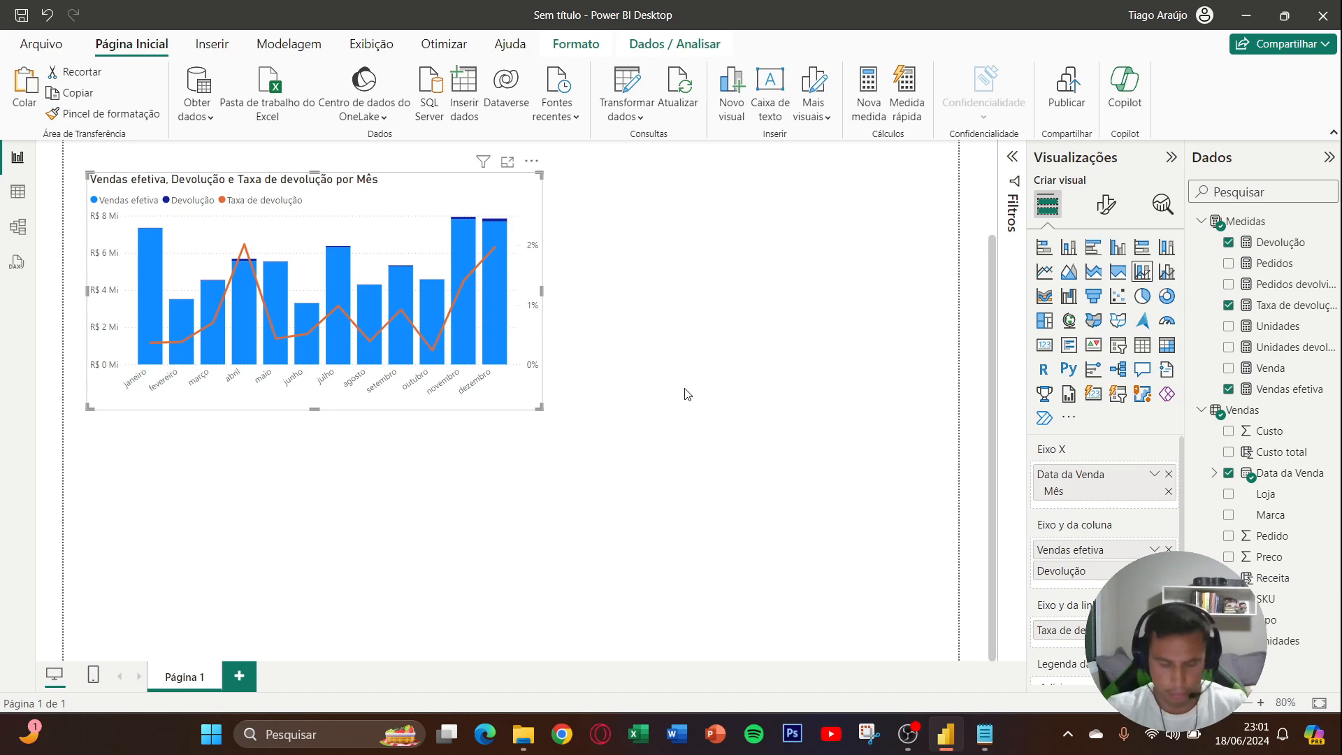
{"action": "key", "text": "ctrl+c"}
{"action": "key", "text": "ctrl+v"}
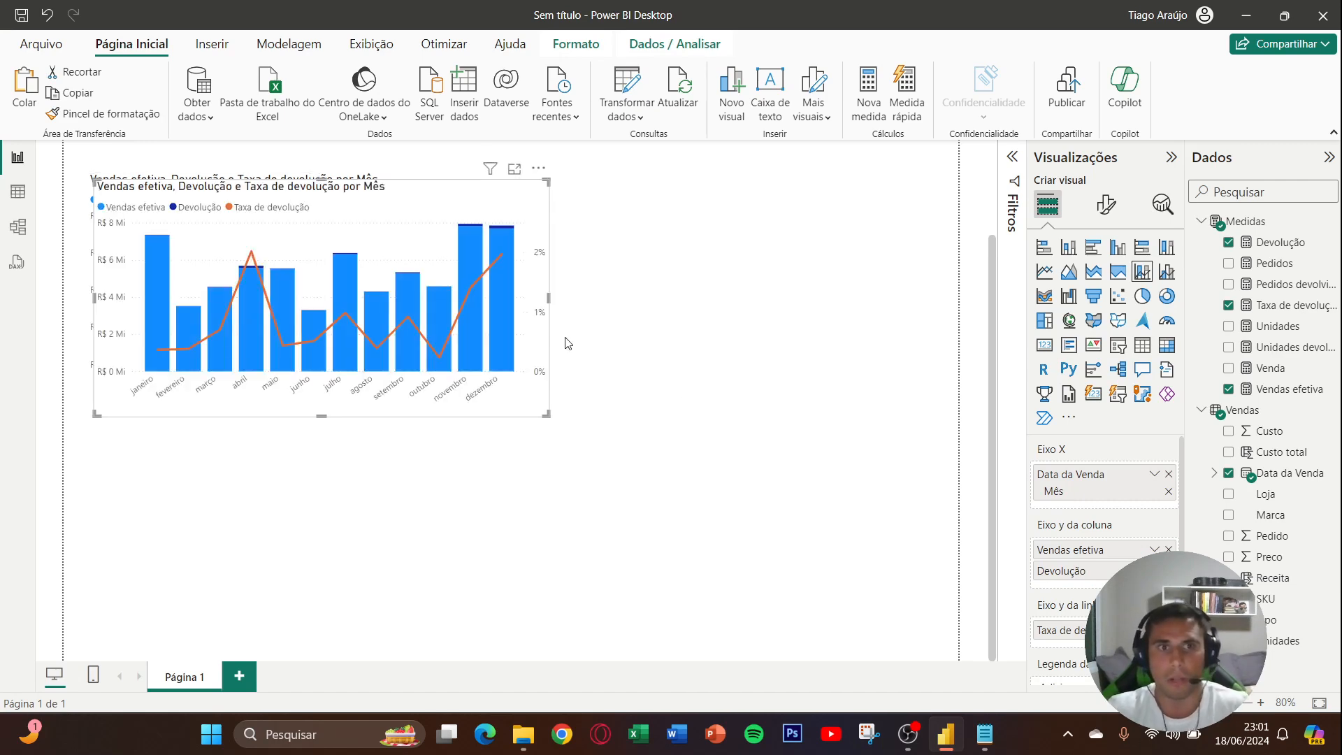
{"action": "left_click_drag", "start_coordinate": [473, 210], "coordinate": [467, 442]}
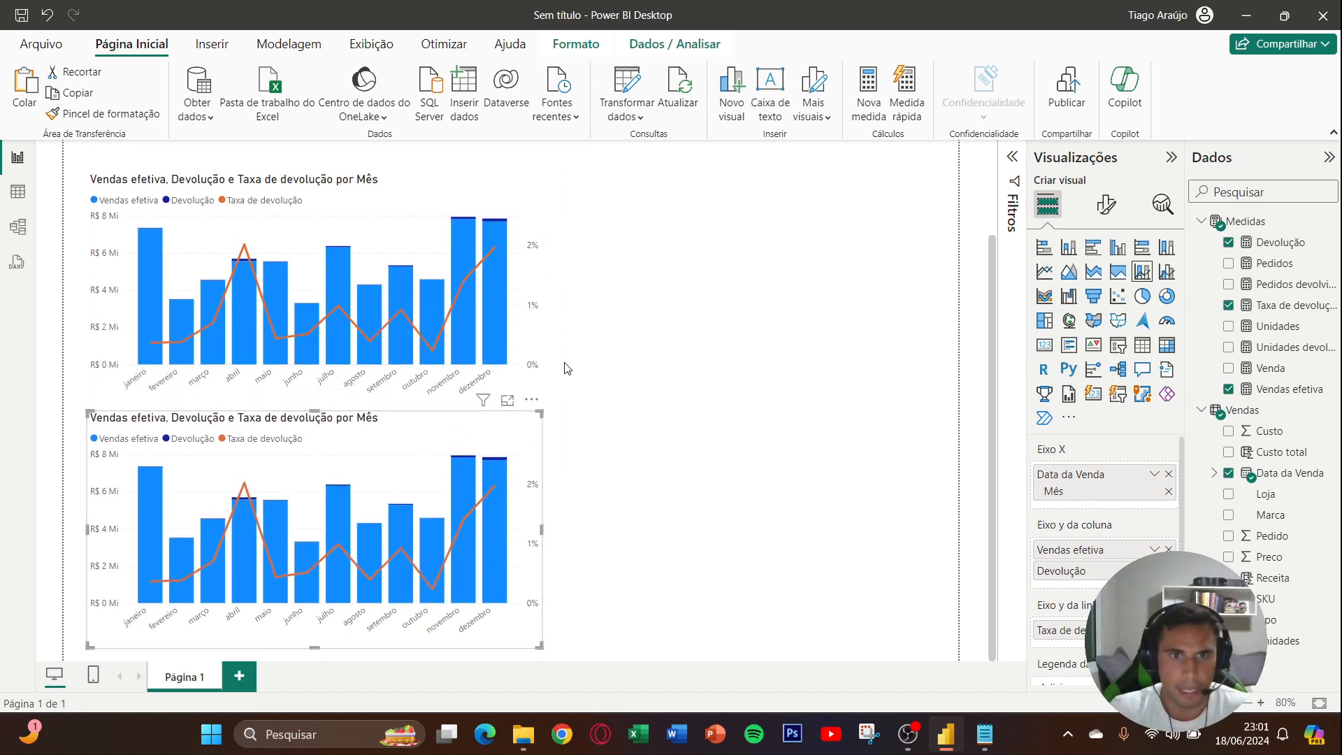
- Move the monthly chart up closer to the cards, and shift its copy up slightly beneath it
{"action": "scroll", "coordinate": [599, 369], "scroll_direction": "up", "scroll_amount": 2}
{"action": "left_click_drag", "start_coordinate": [449, 288], "coordinate": [446, 272]}
{"action": "scroll", "coordinate": [505, 419], "scroll_direction": "down", "scroll_amount": 2}
{"action": "left_click_drag", "start_coordinate": [465, 415], "coordinate": [464, 411]}
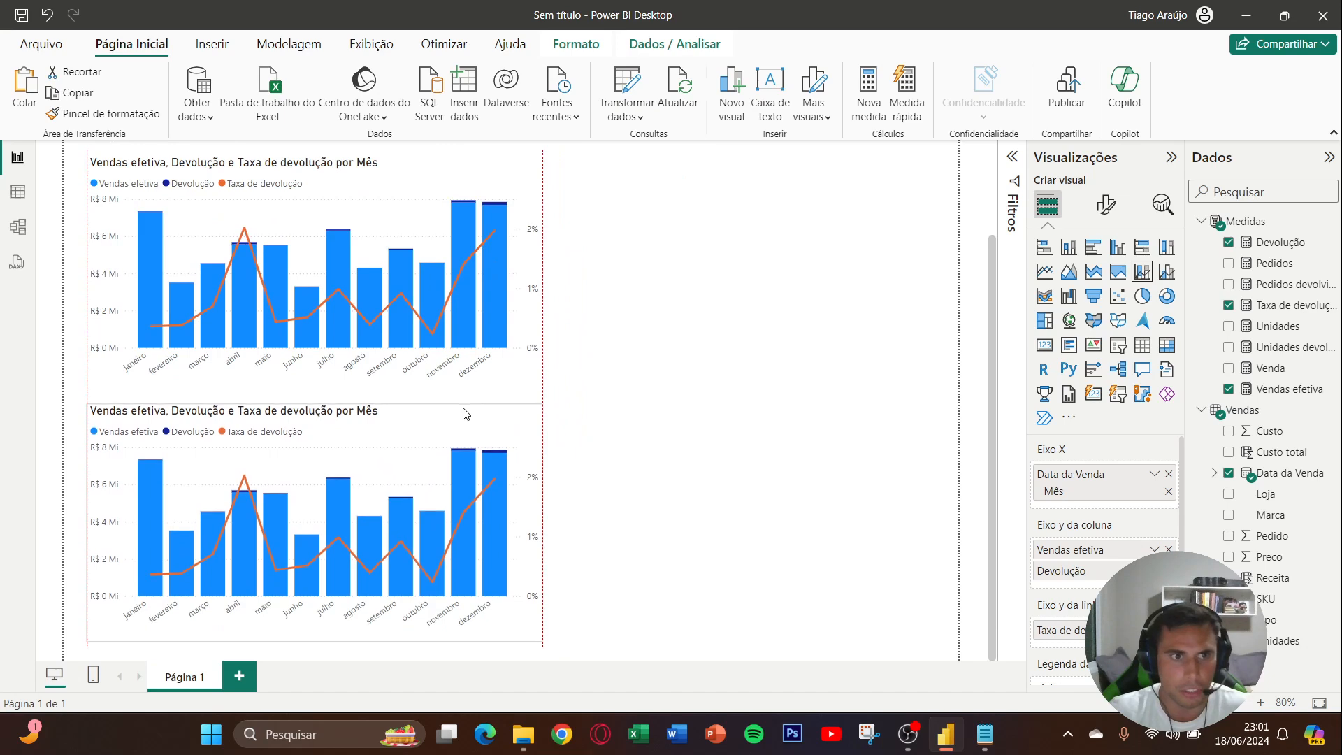
{"action": "left_click", "coordinate": [590, 380]}
- Replace Data da Venda with Loja on the X axis of the lower chart, and deselect it
{"action": "left_click", "coordinate": [488, 420]}
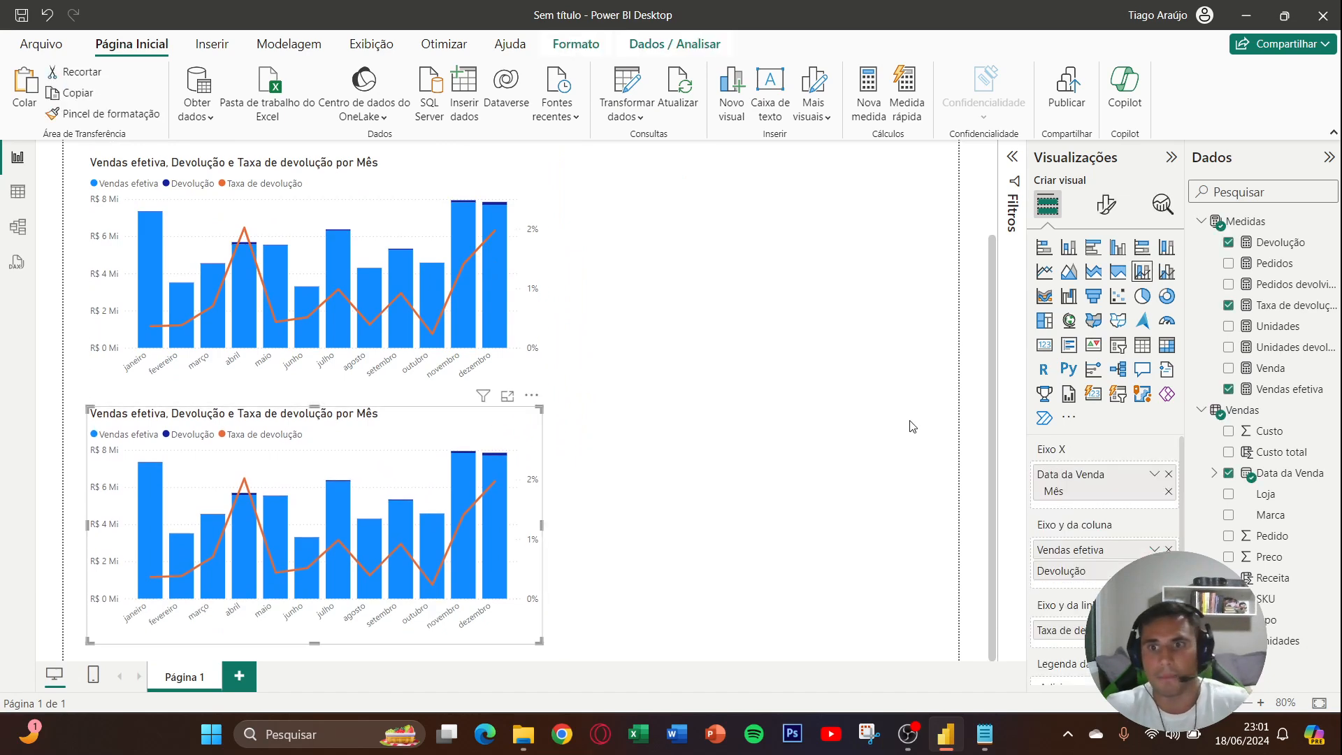
{"action": "left_click", "coordinate": [1169, 475]}
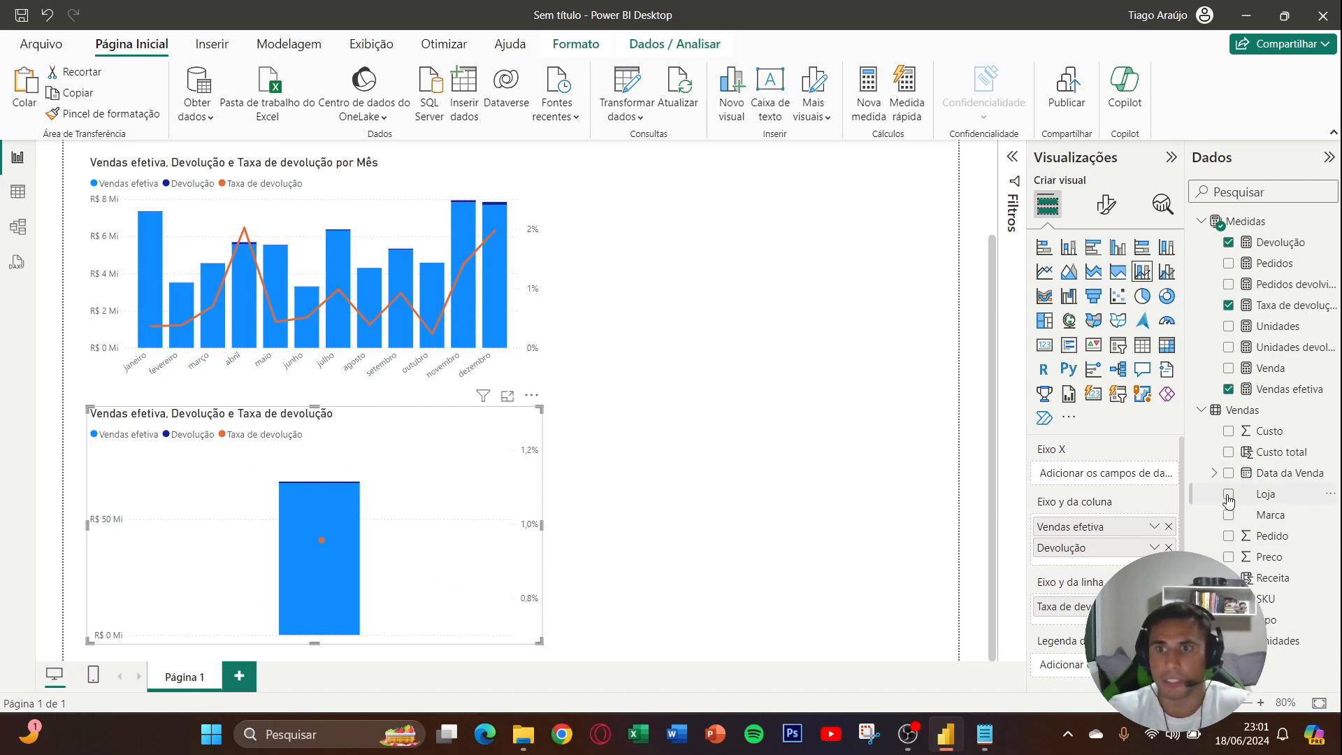
{"action": "left_click_drag", "start_coordinate": [1267, 500], "coordinate": [1140, 483]}
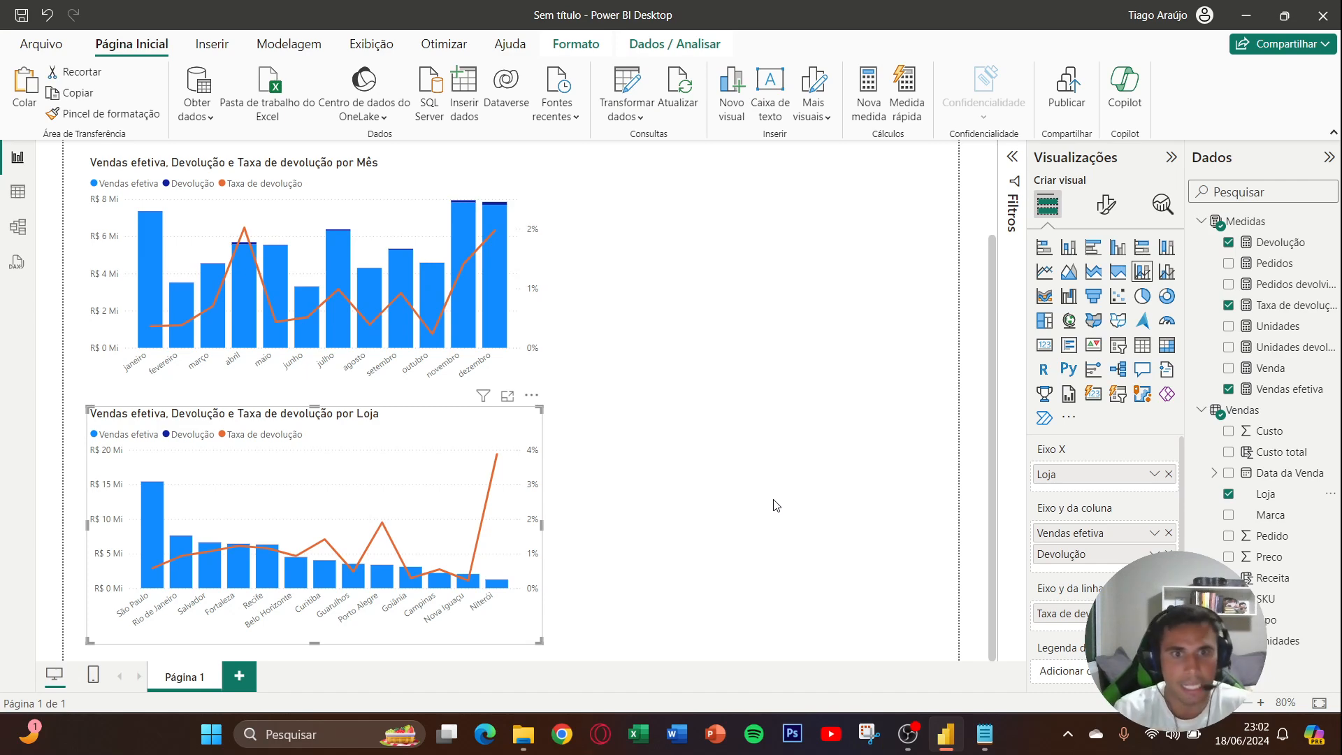
{"action": "left_click", "coordinate": [775, 504]}
- Review the report page, comparing the measure cards, the monthly chart and the store chart
{"action": "scroll", "coordinate": [777, 506], "scroll_direction": "up", "scroll_amount": 2}
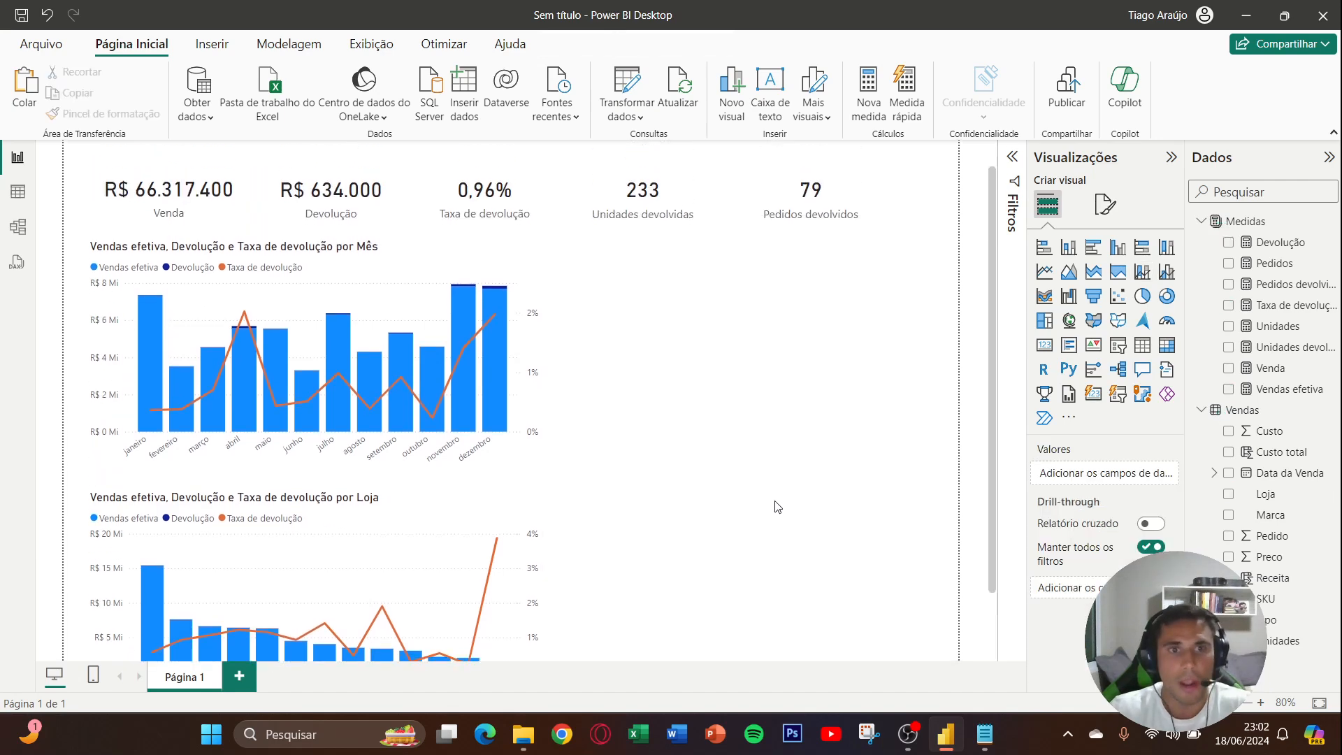
{"action": "scroll", "coordinate": [778, 506], "scroll_direction": "up", "scroll_amount": 1}
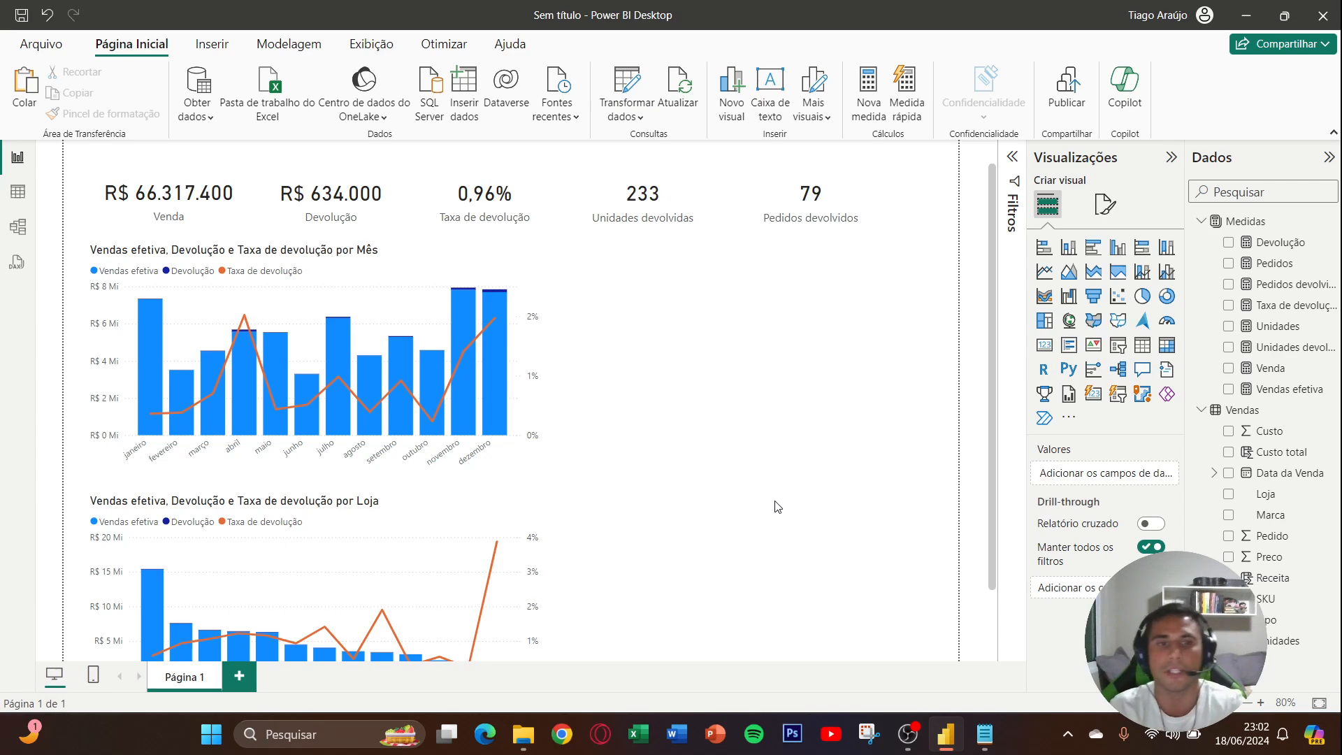
{"action": "scroll", "coordinate": [777, 506], "scroll_direction": "down", "scroll_amount": 2}
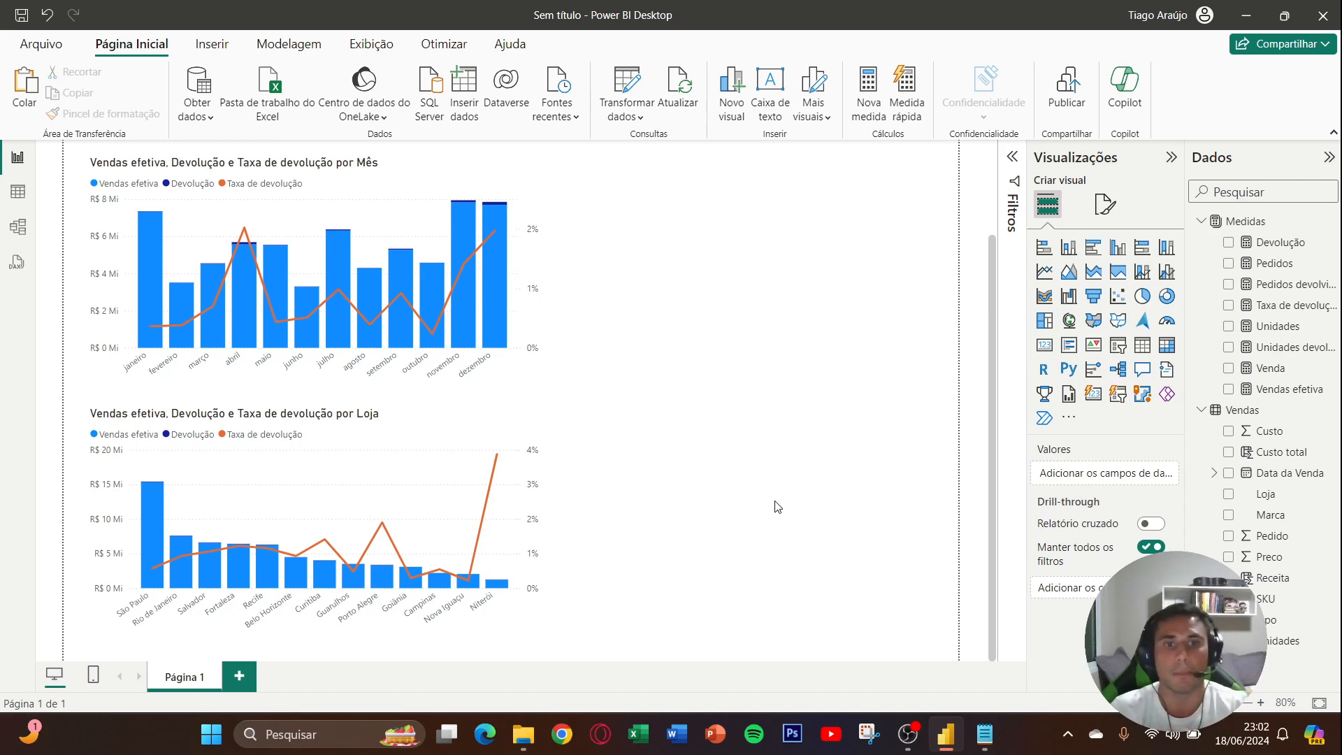
{"action": "scroll", "coordinate": [777, 506], "scroll_direction": "up", "scroll_amount": 2}
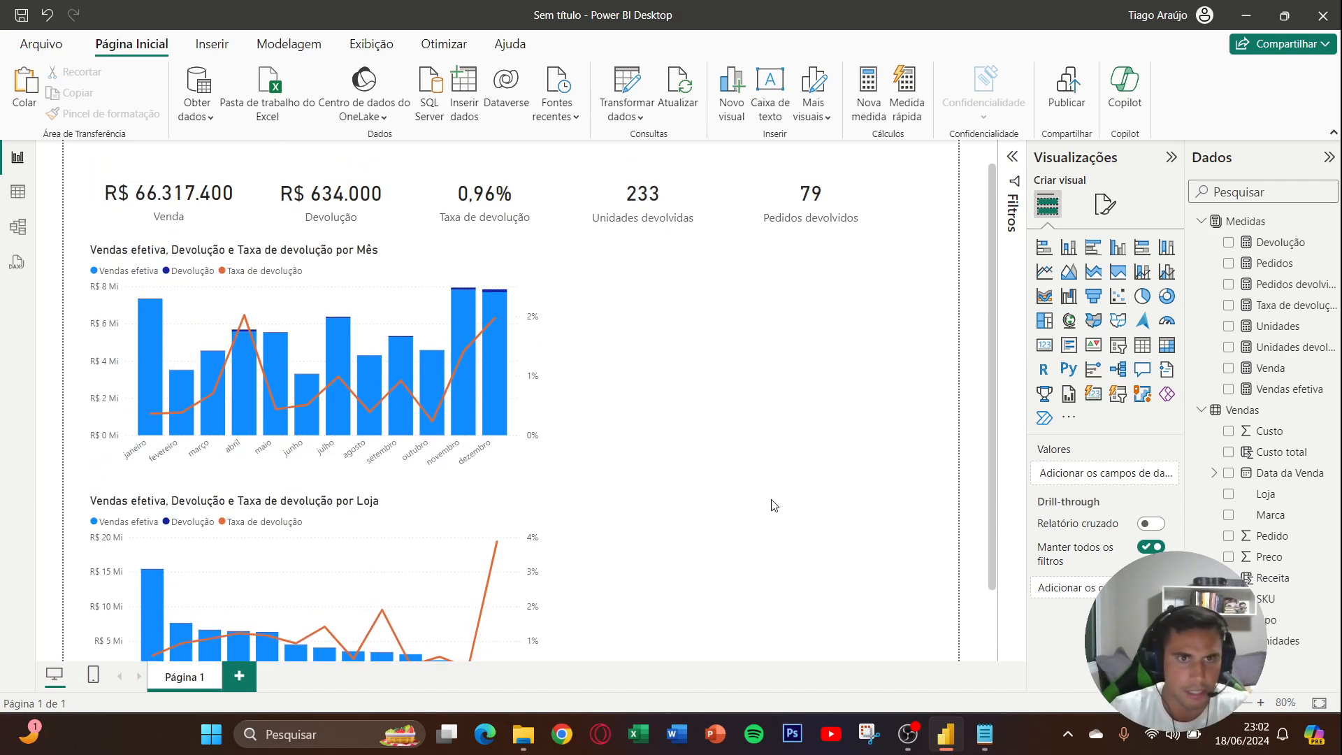
{"action": "scroll", "coordinate": [759, 497], "scroll_direction": "down", "scroll_amount": 1}
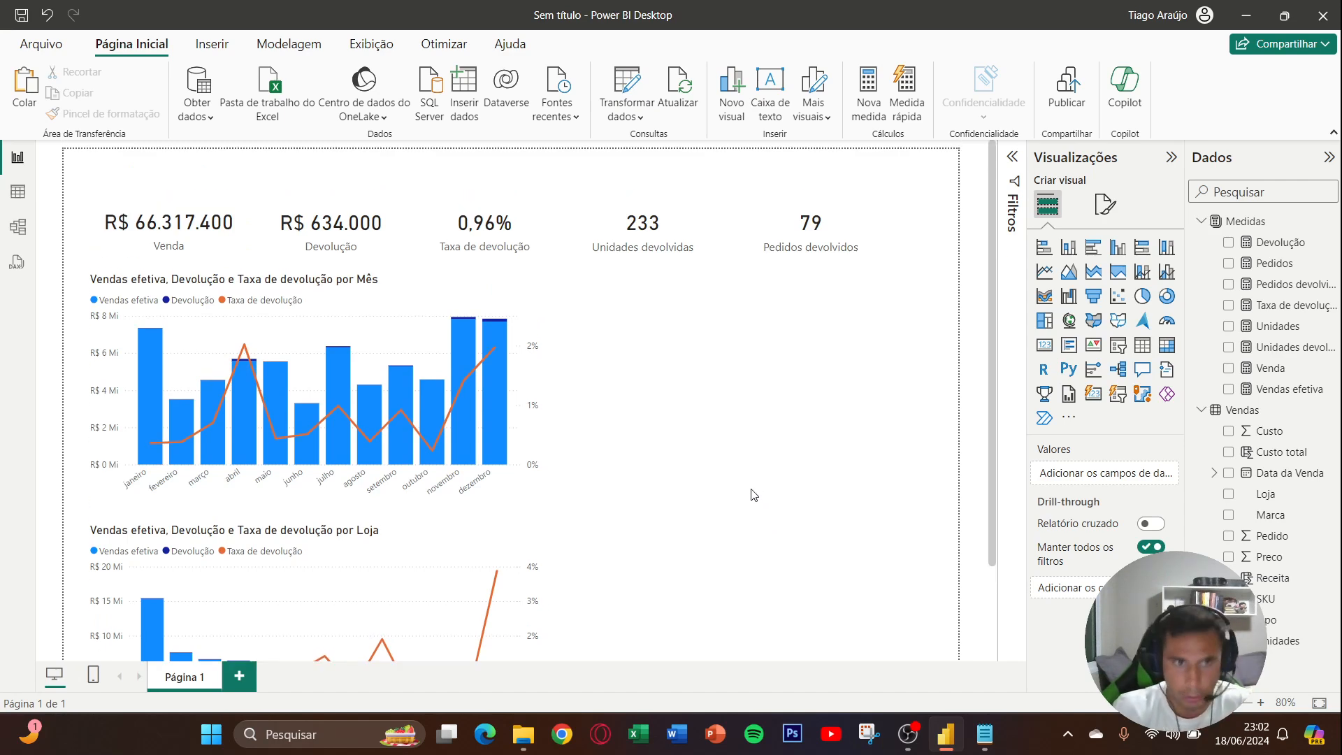
{"action": "scroll", "coordinate": [748, 491], "scroll_direction": "up", "scroll_amount": 1}
{"action": "scroll", "coordinate": [702, 475], "scroll_direction": "down", "scroll_amount": 1}
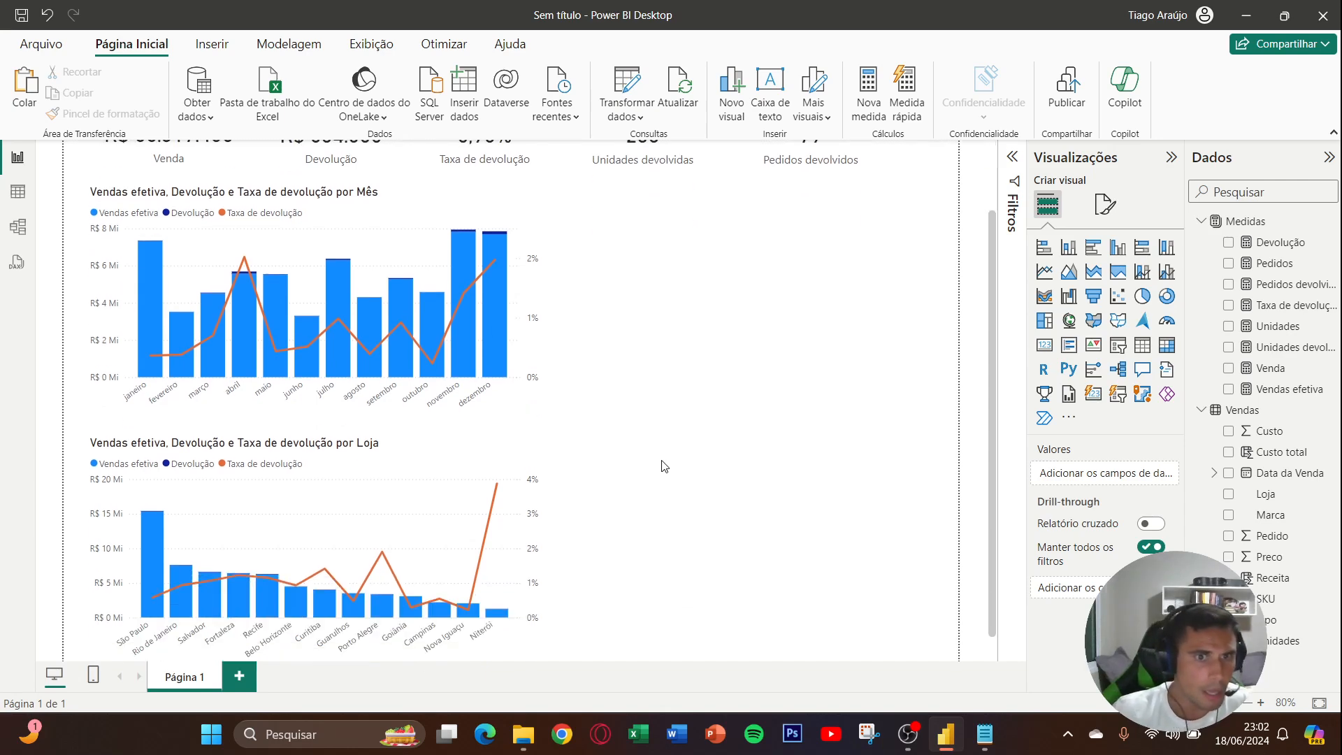
{"action": "scroll", "coordinate": [662, 464], "scroll_direction": "up", "scroll_amount": 1}
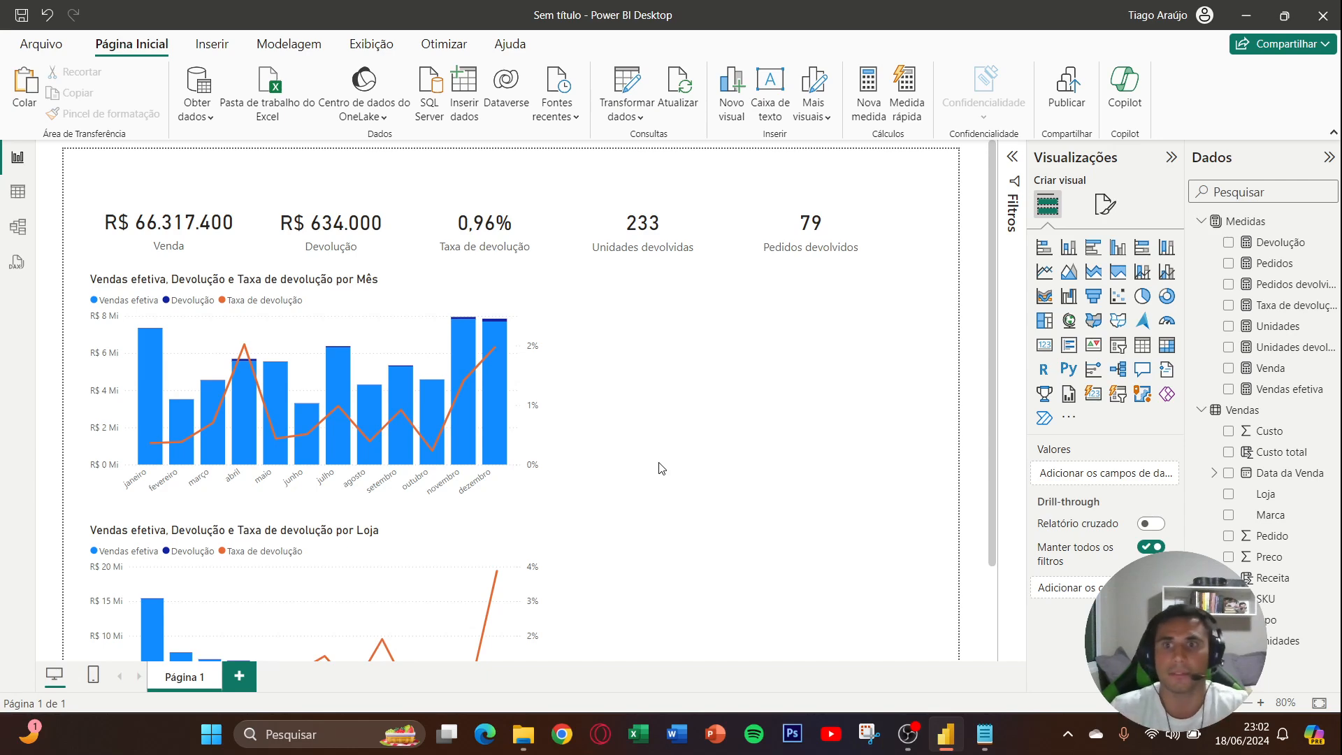
{"action": "scroll", "coordinate": [706, 450], "scroll_direction": "down", "scroll_amount": 1}
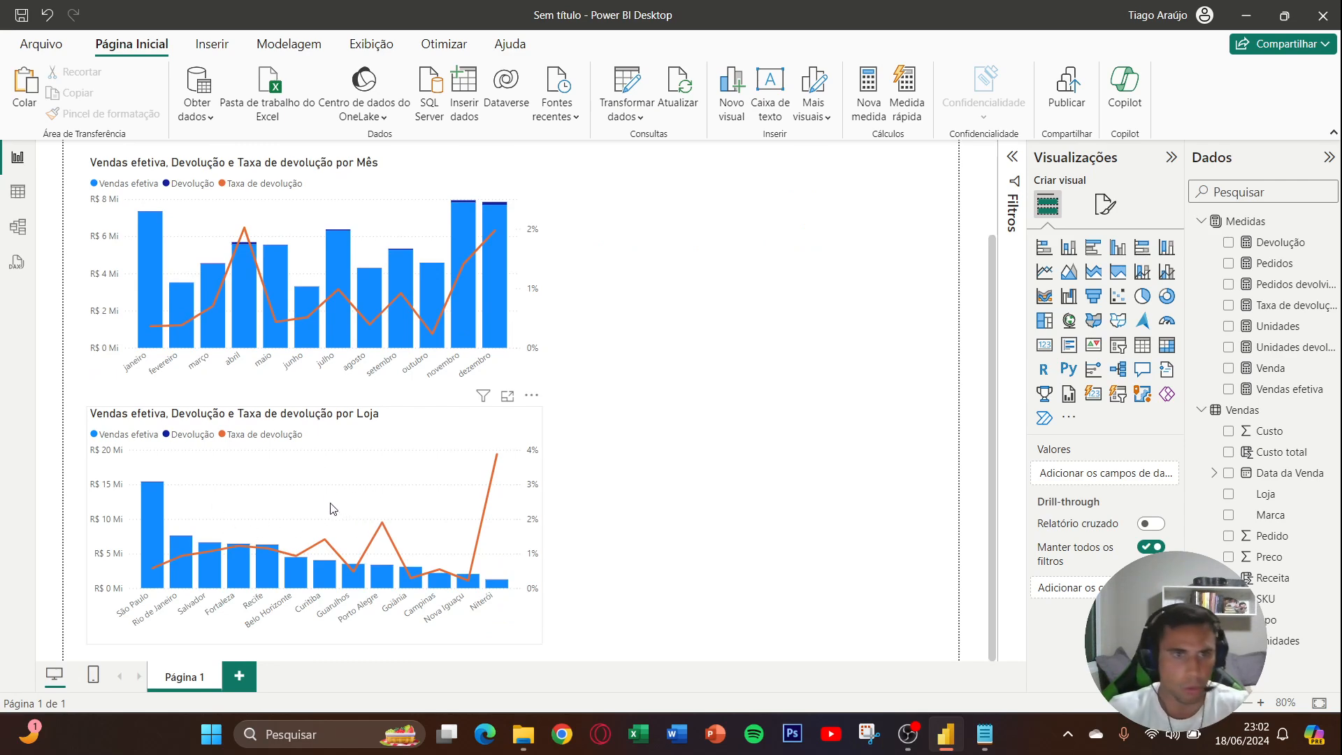
{"action": "scroll", "coordinate": [419, 520], "scroll_direction": "up", "scroll_amount": 1}
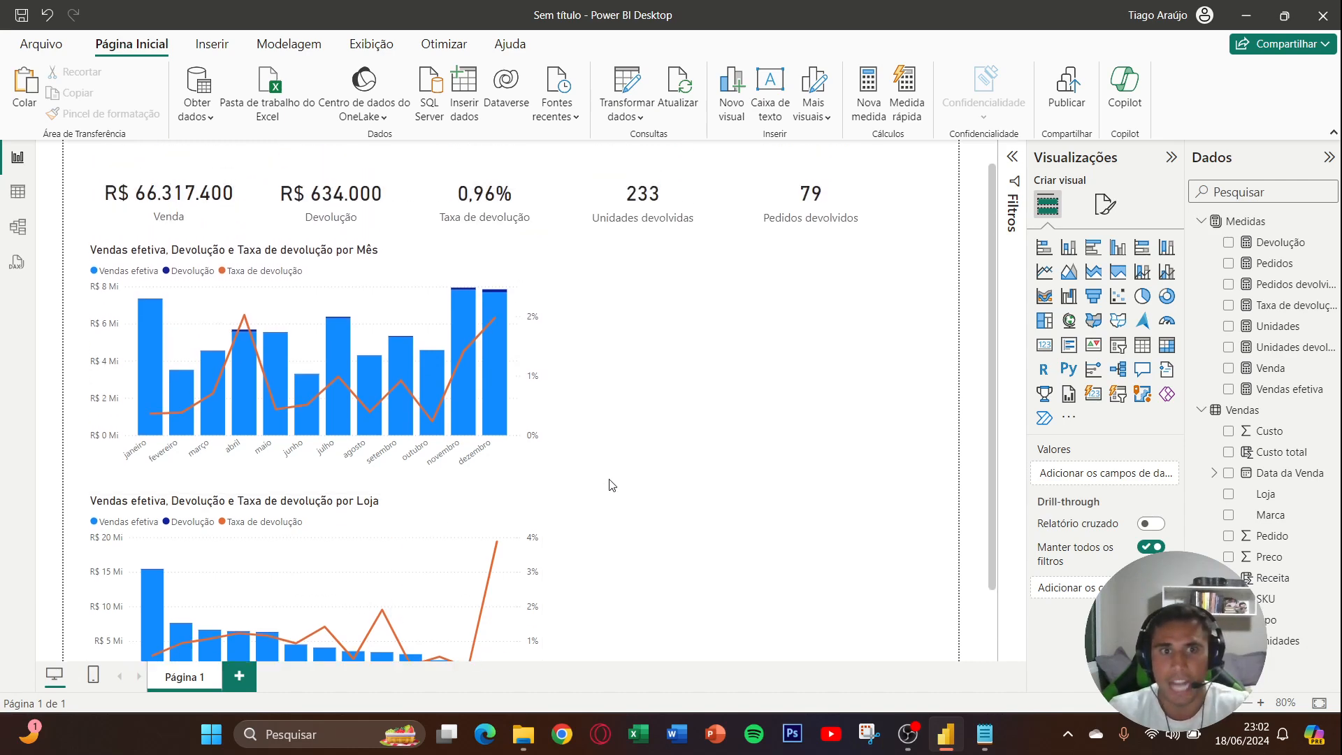
- Insert a table visual beside the monthly chart, widen it to near the page edge, and stretch its upper edge level with the chart
{"action": "left_click", "coordinate": [1141, 349]}
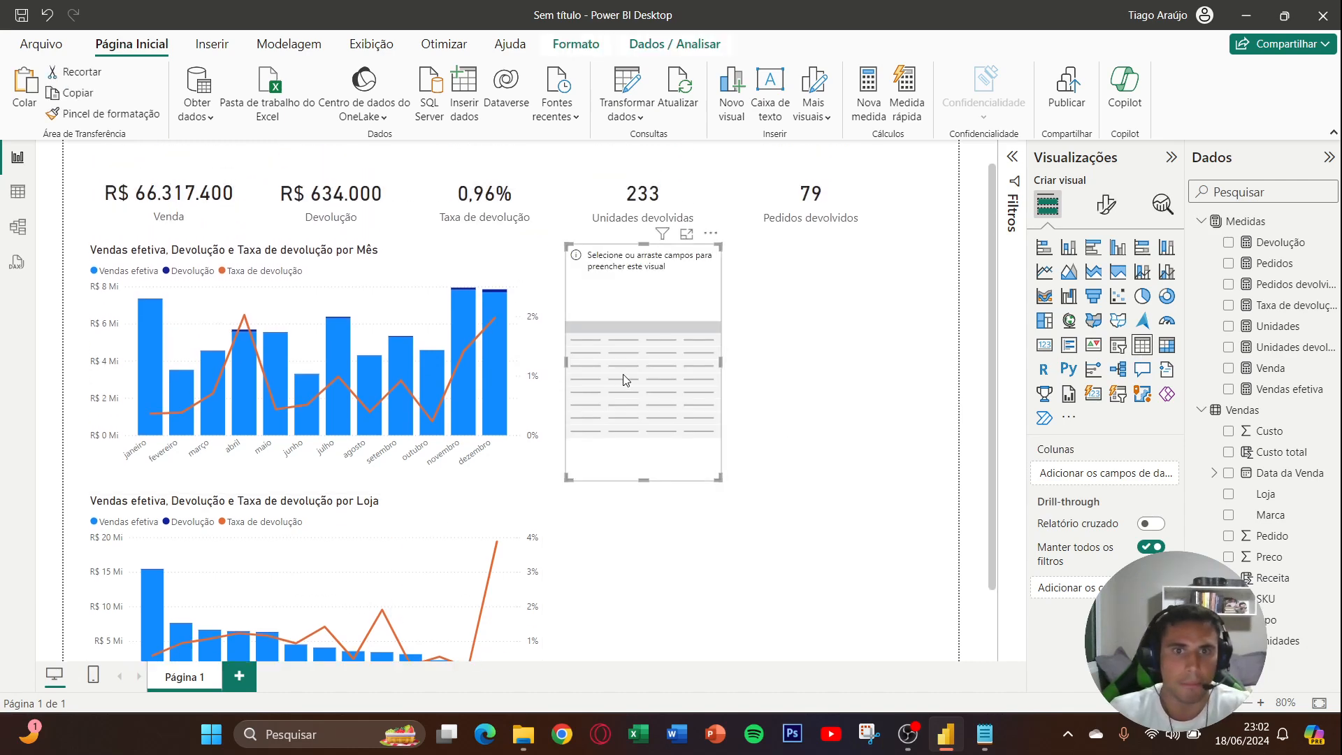
{"action": "left_click_drag", "start_coordinate": [623, 374], "coordinate": [646, 391]}
{"action": "left_click_drag", "start_coordinate": [734, 487], "coordinate": [938, 492]}
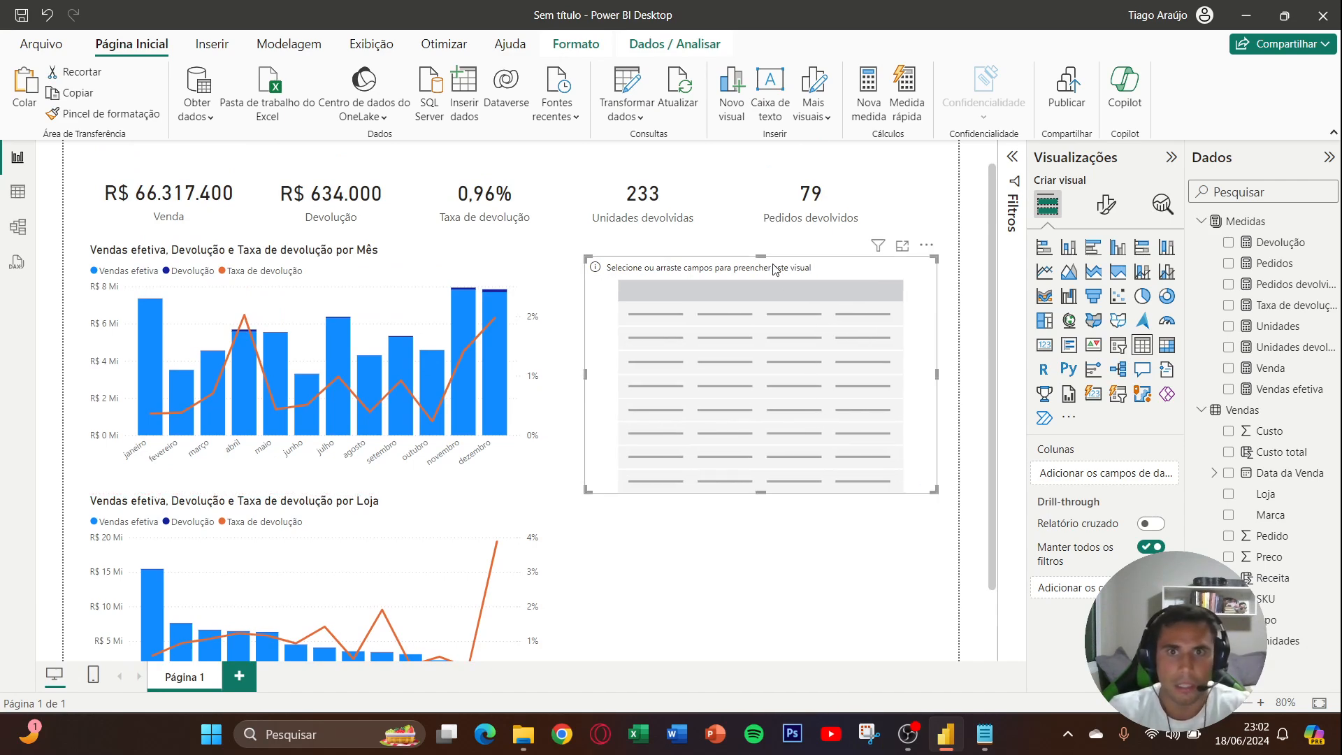
{"action": "mouse_move", "coordinate": [762, 257]}
{"action": "left_mouse_down"}
{"action": "mouse_move", "coordinate": [764, 278]}
{"action": "mouse_move", "coordinate": [760, 245]}
{"action": "left_mouse_up"}
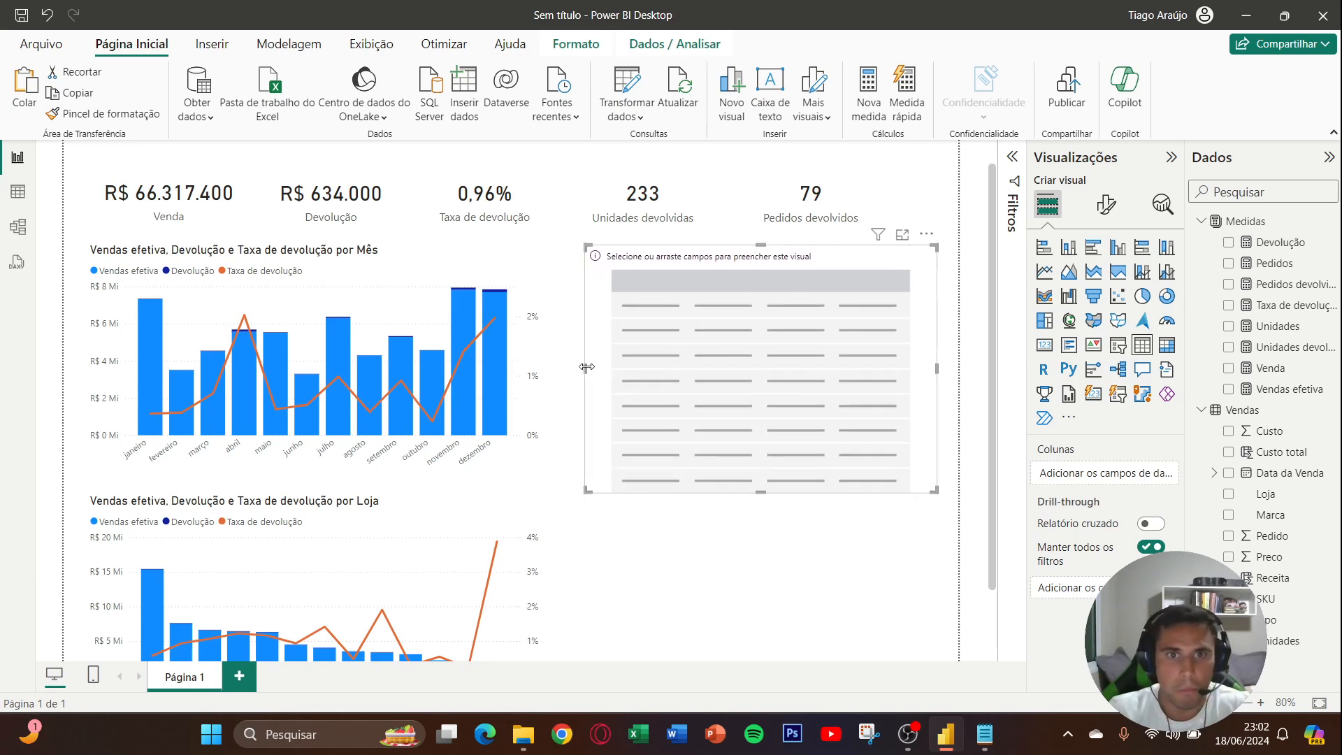
- Widen the empty table slightly toward the monthly chart and fill it with the Marca field and the Venda measure
{"action": "left_click_drag", "start_coordinate": [583, 367], "coordinate": [579, 369]}
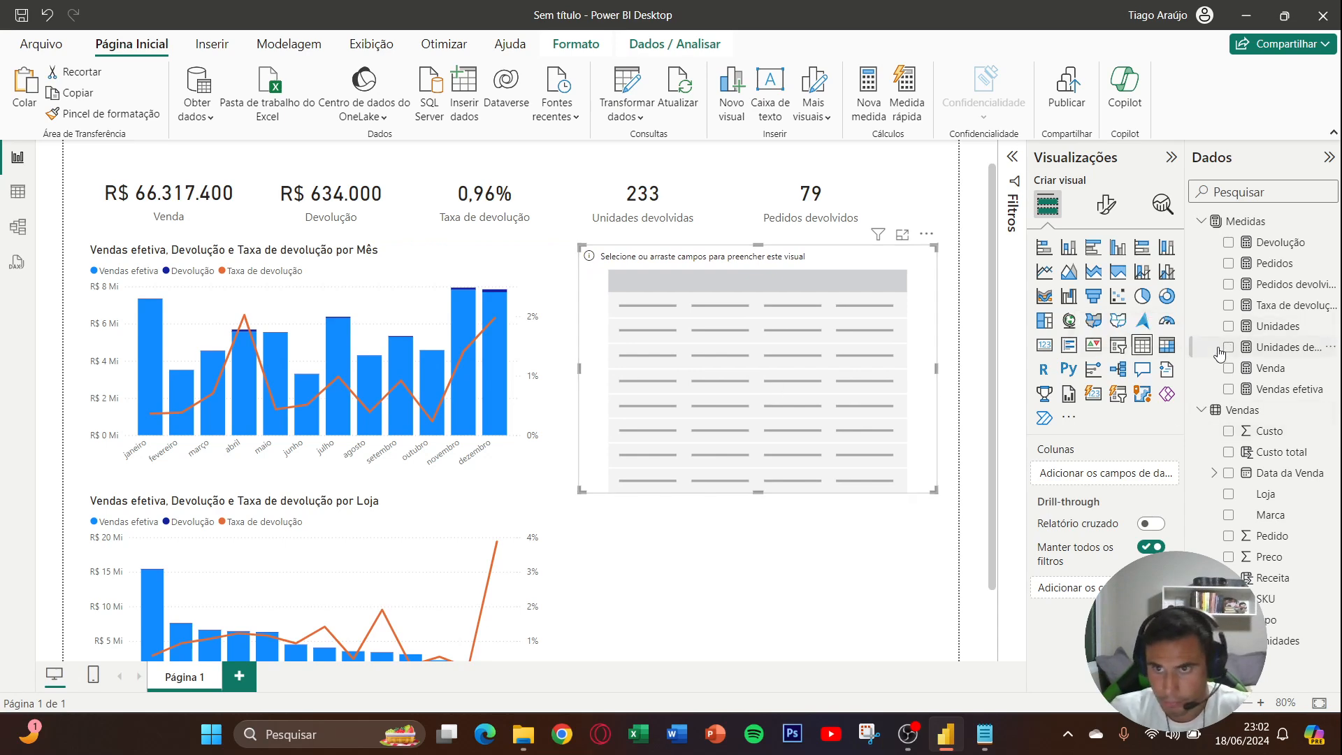
{"action": "left_click", "coordinate": [1229, 515]}
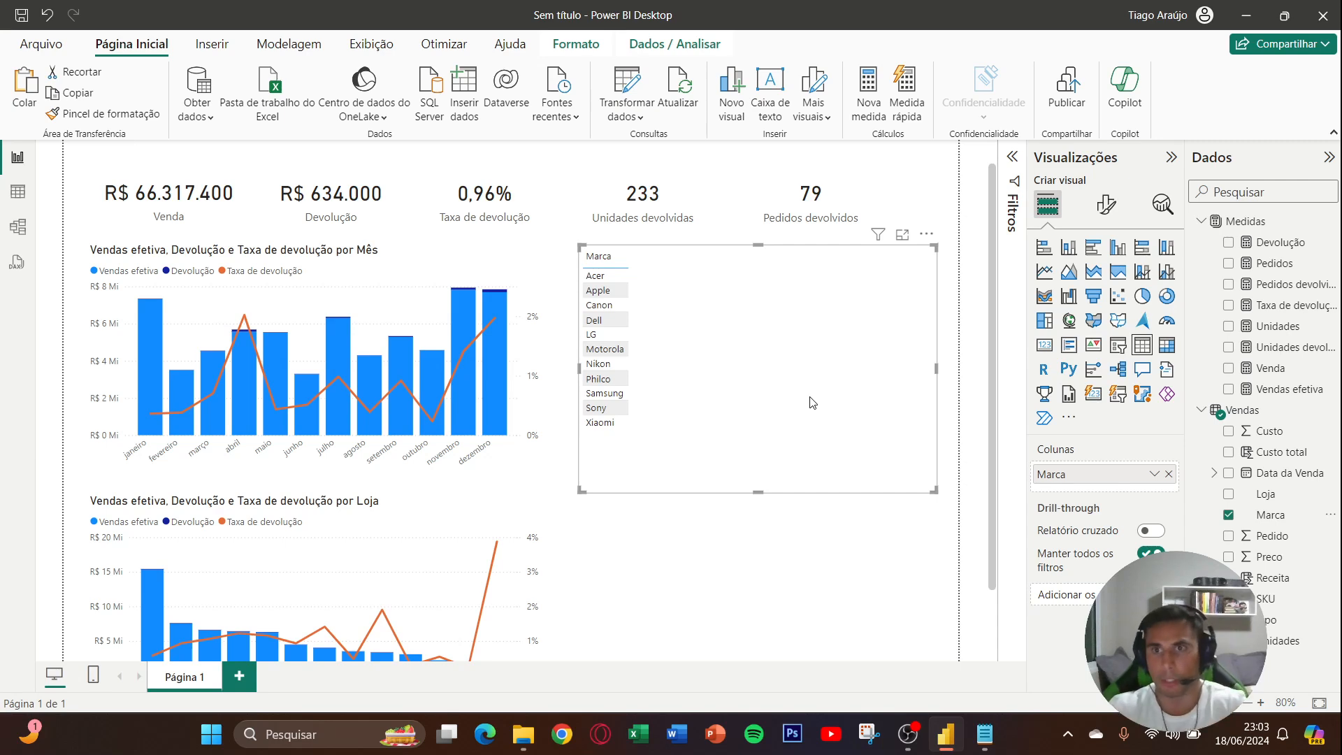
{"action": "left_click", "coordinate": [1230, 367]}
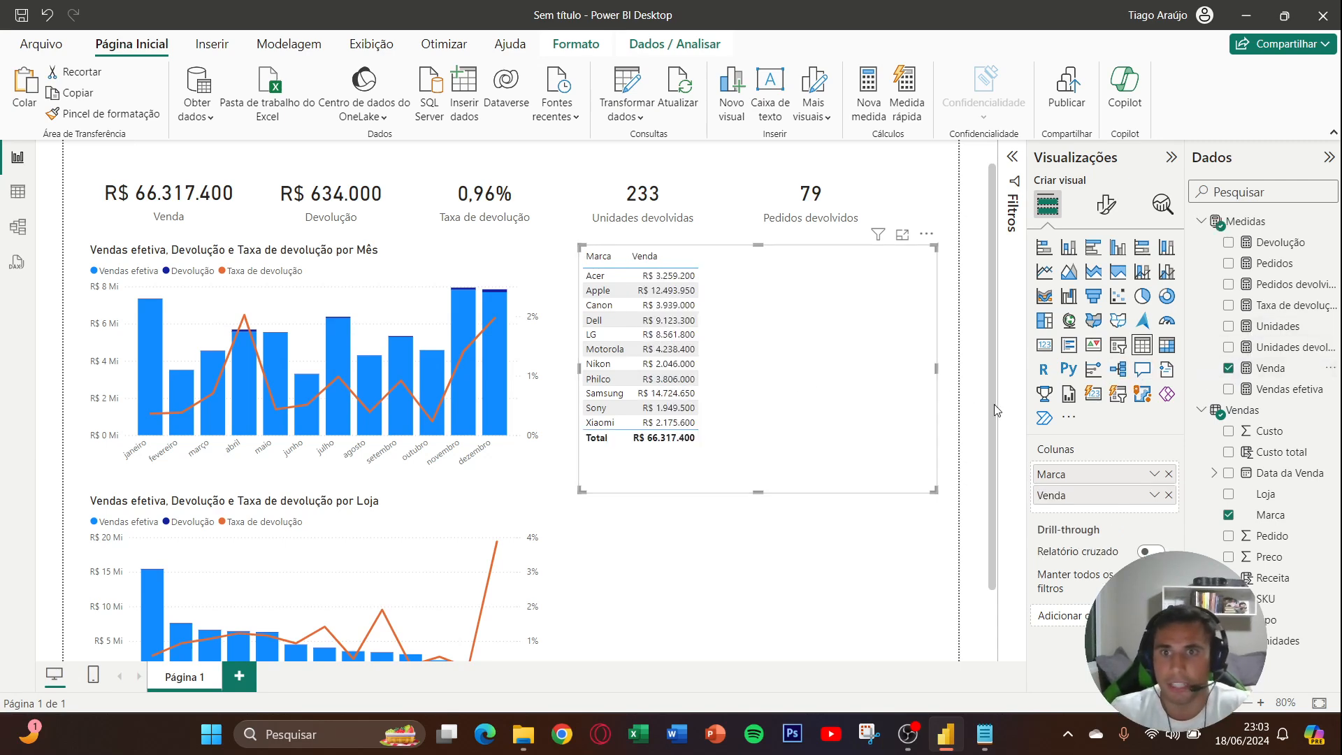
- Turn off the totals row of the Marca table
{"action": "left_click", "coordinate": [1106, 204]}
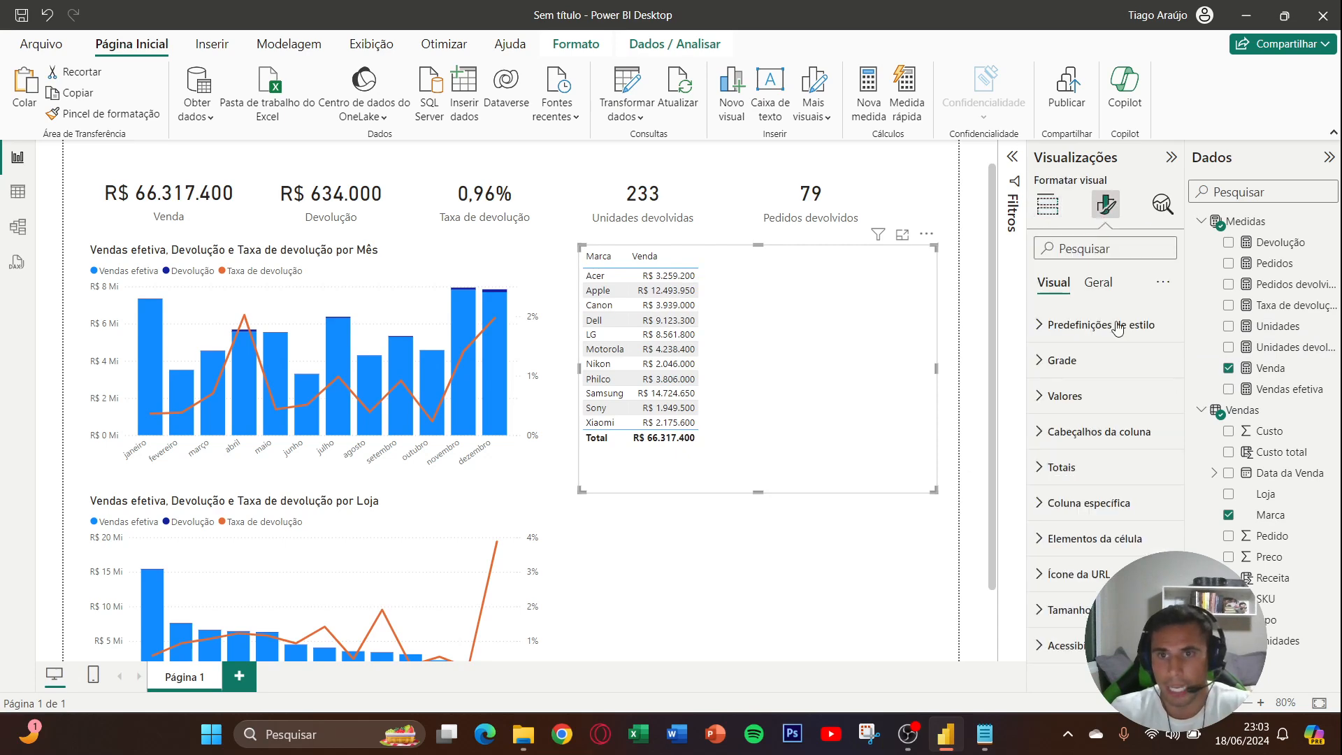
{"action": "left_click", "coordinate": [1099, 458]}
{"action": "left_click", "coordinate": [1154, 422]}
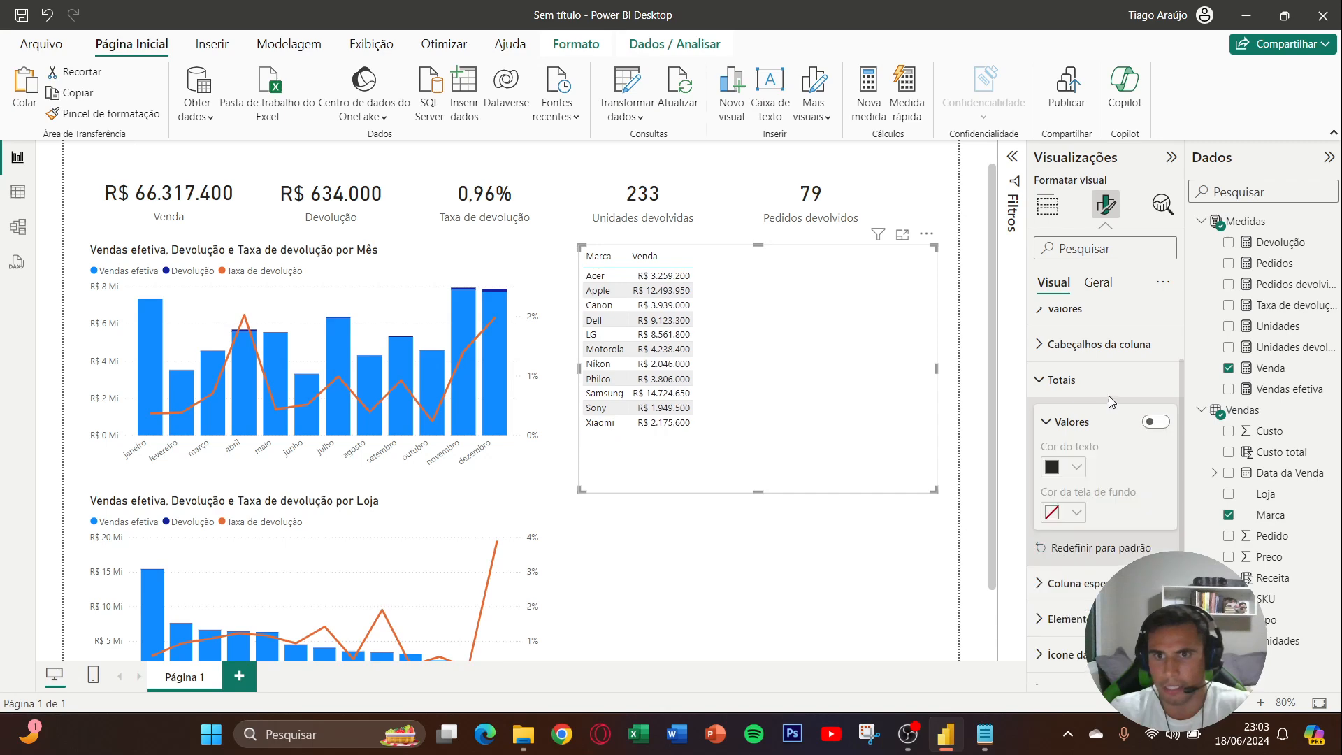
{"action": "left_click", "coordinate": [1108, 395]}
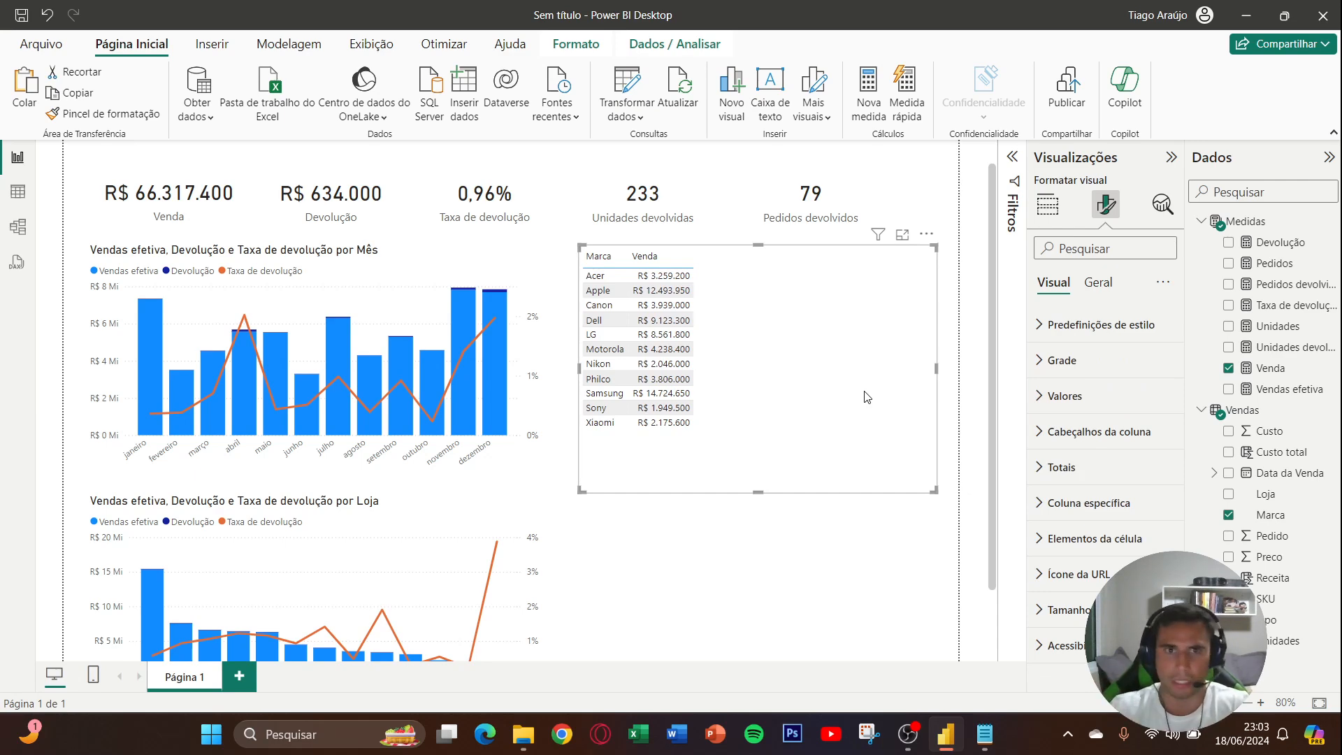
- Add the Vendas efetiva, Devolução and Taxa de devolução measures to the Marca table
{"action": "scroll", "coordinate": [789, 362], "scroll_direction": "up", "scroll_amount": 1}
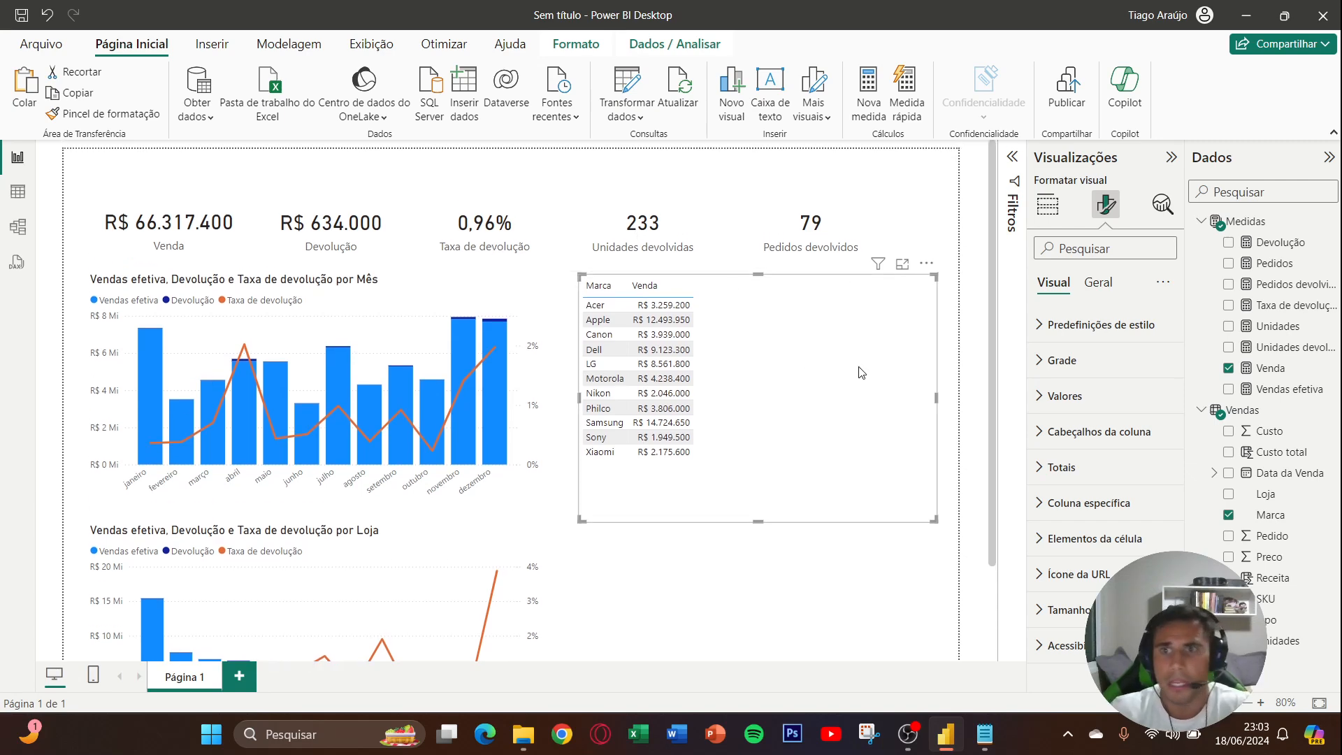
{"action": "left_click", "coordinate": [1229, 390]}
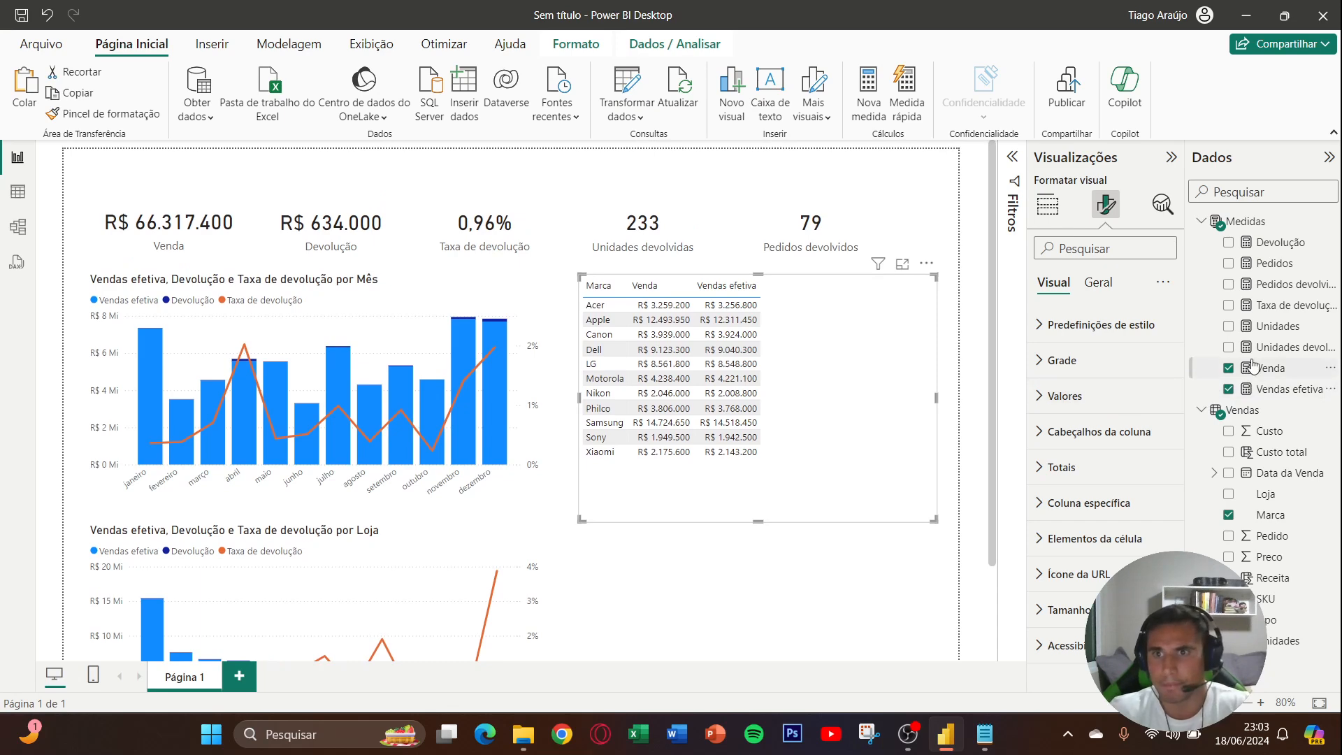
{"action": "left_click", "coordinate": [1229, 244]}
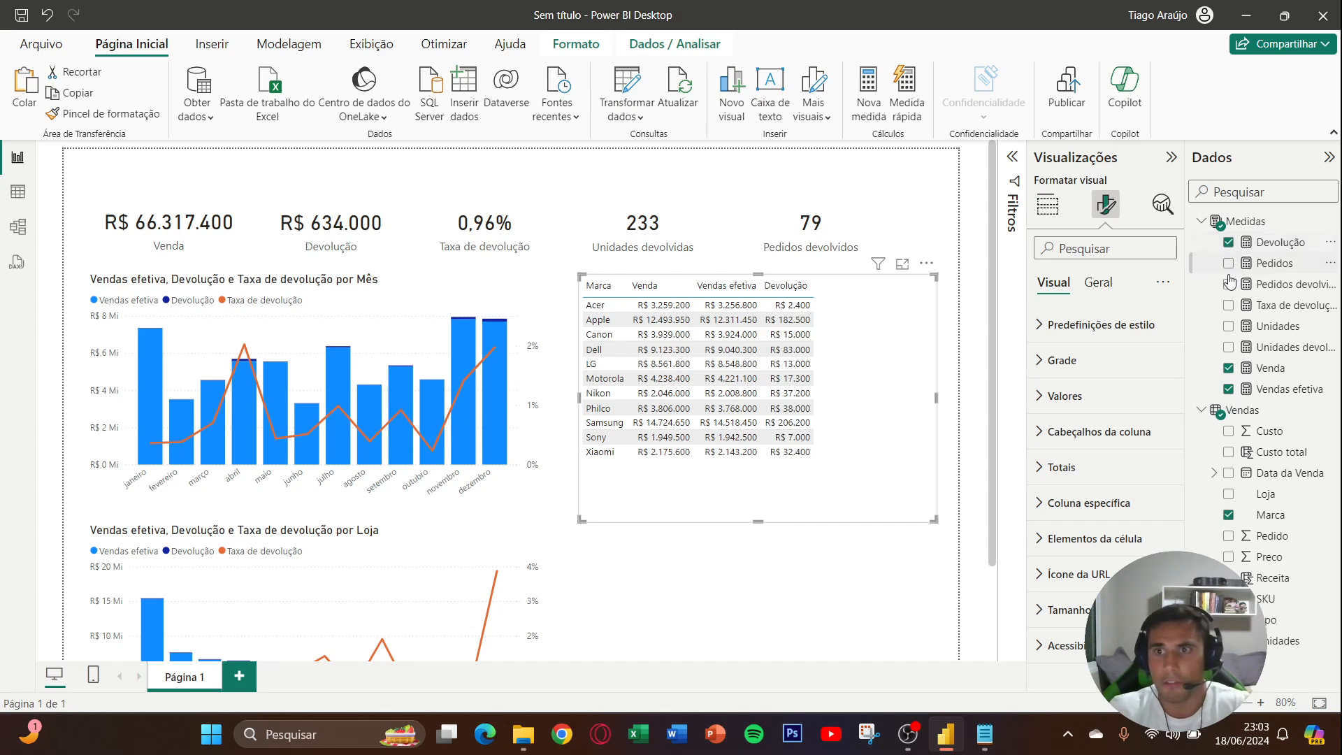
{"action": "left_click", "coordinate": [1229, 305]}
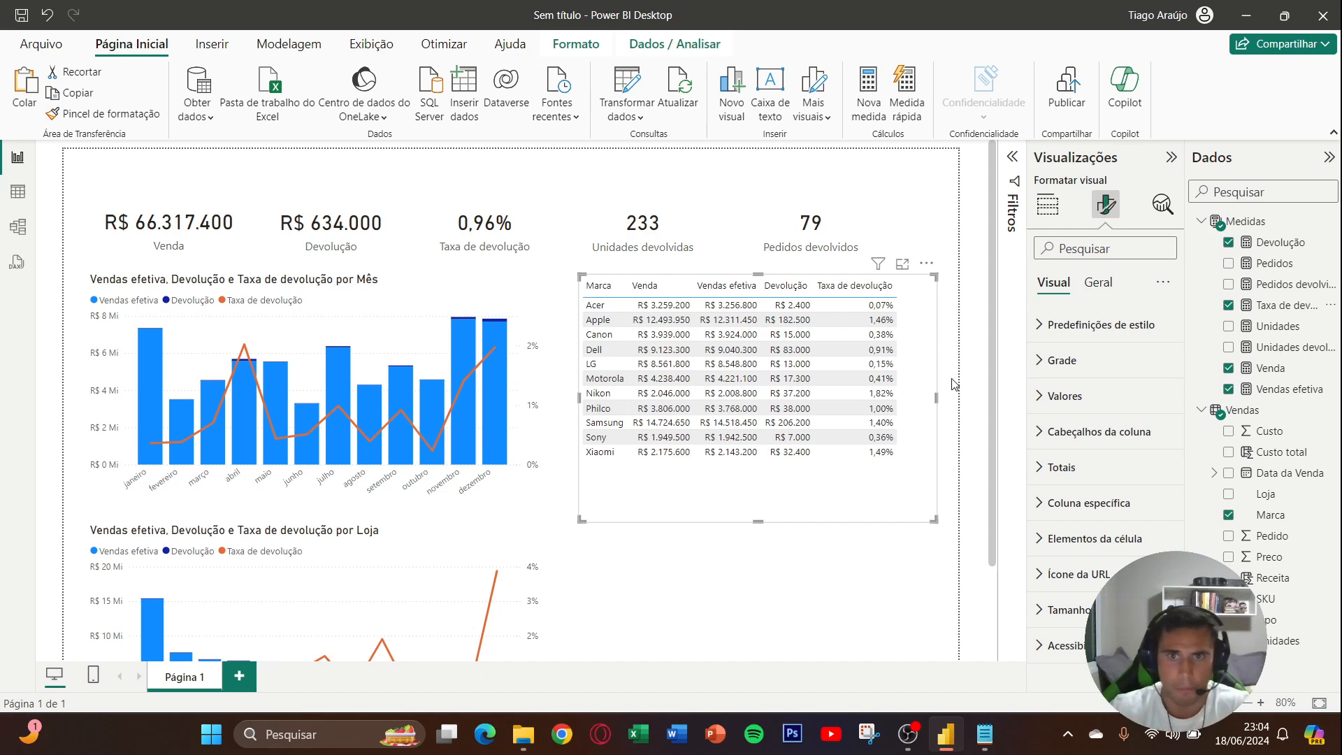
- Duplicate the Marca table, place the copy beneath it beside the store chart, and trim its upper and lower edges
{"action": "scroll", "coordinate": [955, 384], "scroll_direction": "down", "scroll_amount": 2}
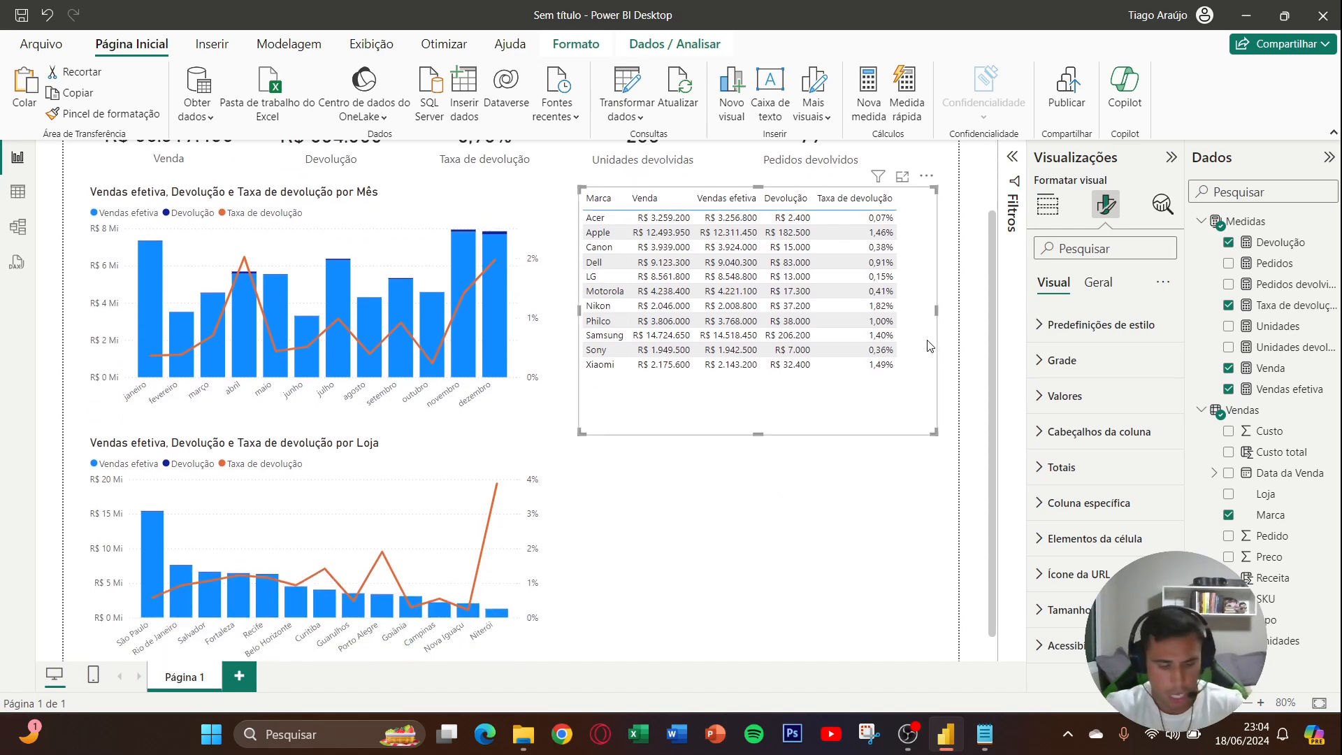
{"action": "key", "text": "ctrl+v"}
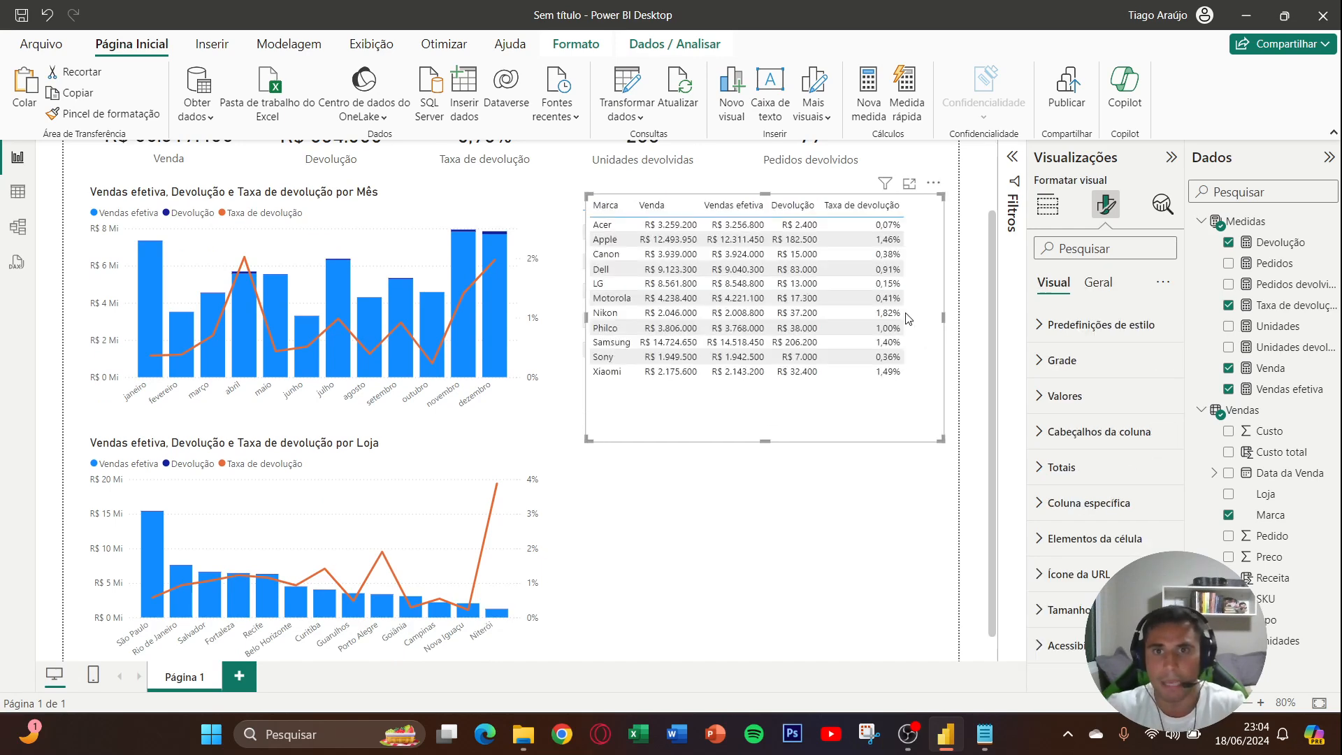
{"action": "left_click_drag", "start_coordinate": [791, 389], "coordinate": [802, 540]}
{"action": "scroll", "coordinate": [802, 540], "scroll_direction": "down", "scroll_amount": 1}
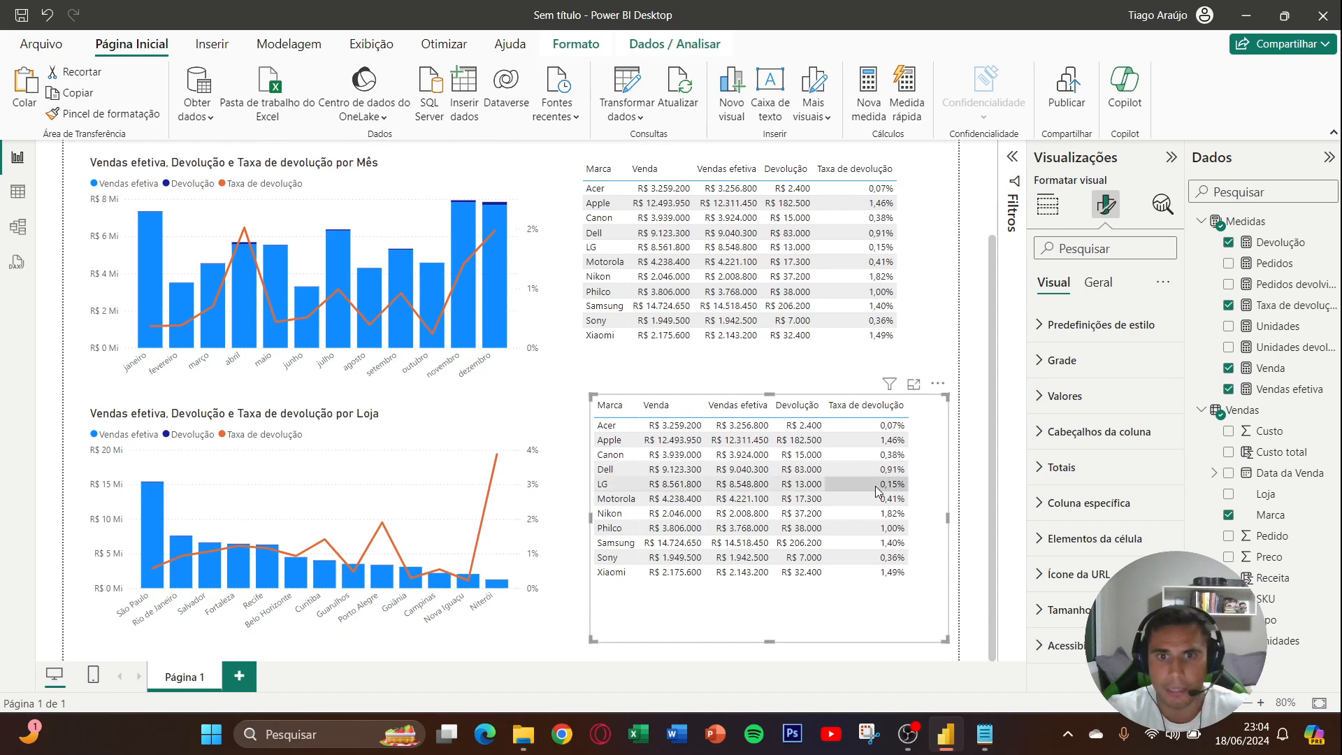
{"action": "left_click_drag", "start_coordinate": [769, 395], "coordinate": [773, 410]}
{"action": "left_click_drag", "start_coordinate": [769, 640], "coordinate": [766, 627]}
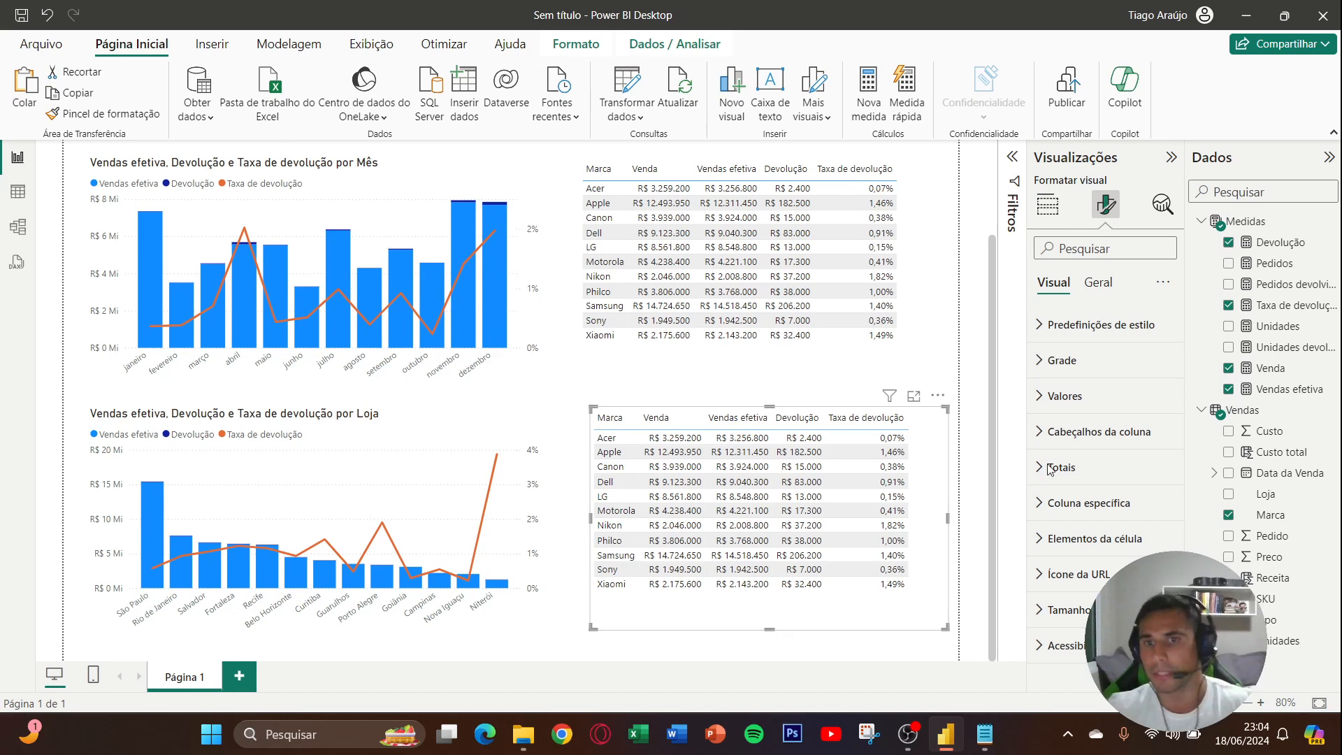
- Replace Marca with SKU as the first column of the lower table
{"action": "left_click", "coordinate": [1047, 204]}
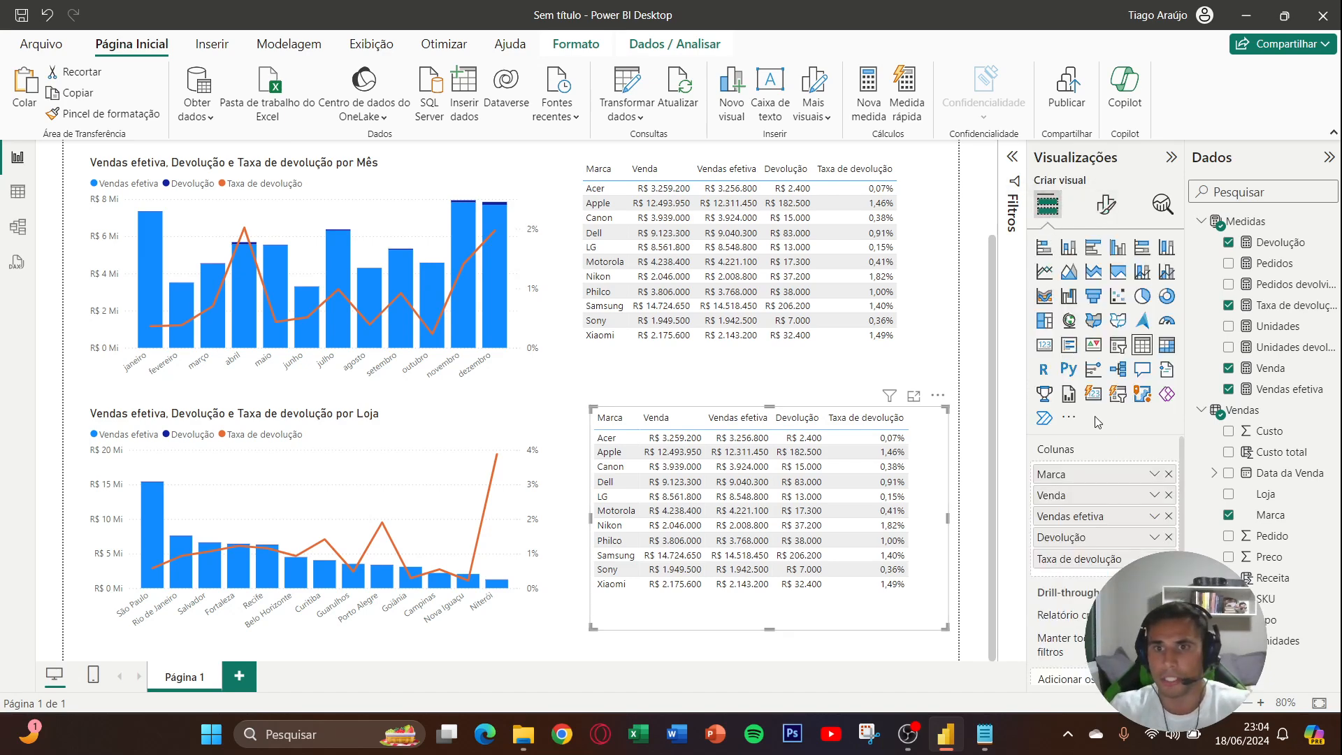
{"action": "left_click", "coordinate": [1168, 474]}
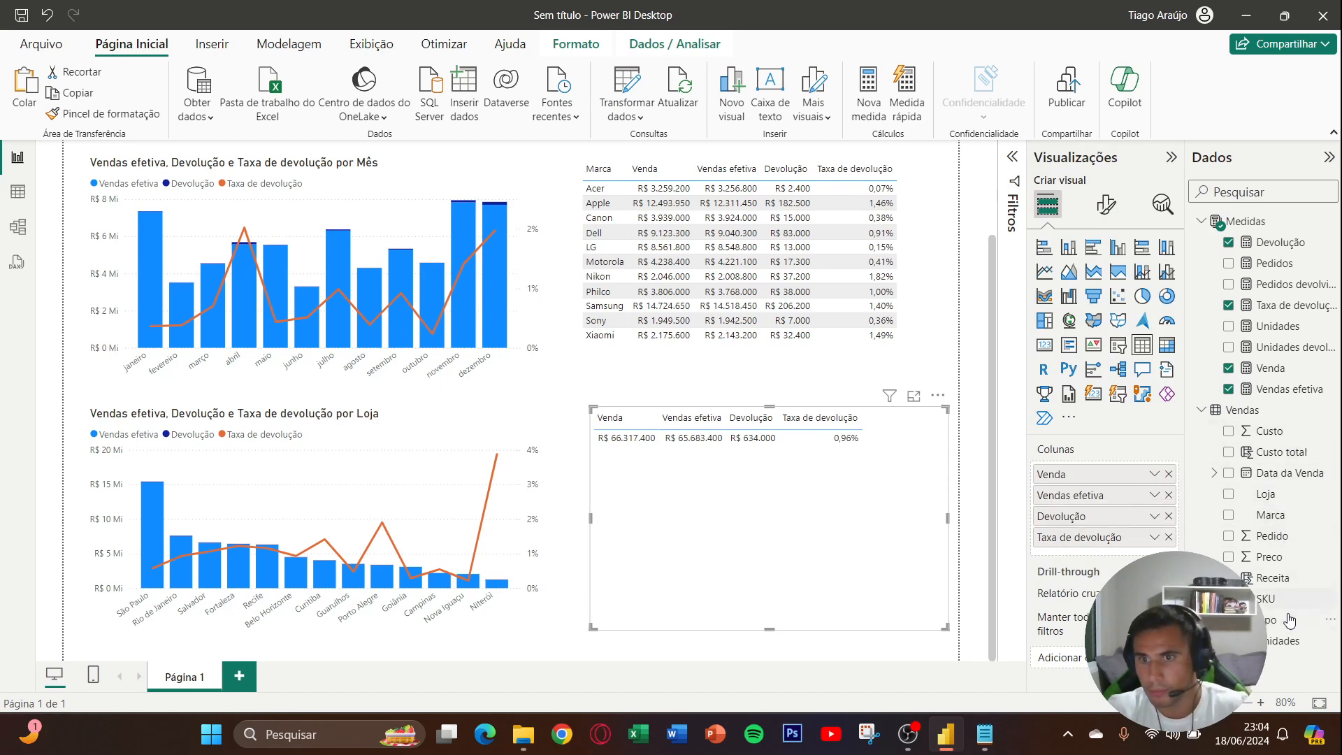
{"action": "left_click_drag", "start_coordinate": [1265, 598], "coordinate": [1077, 467]}
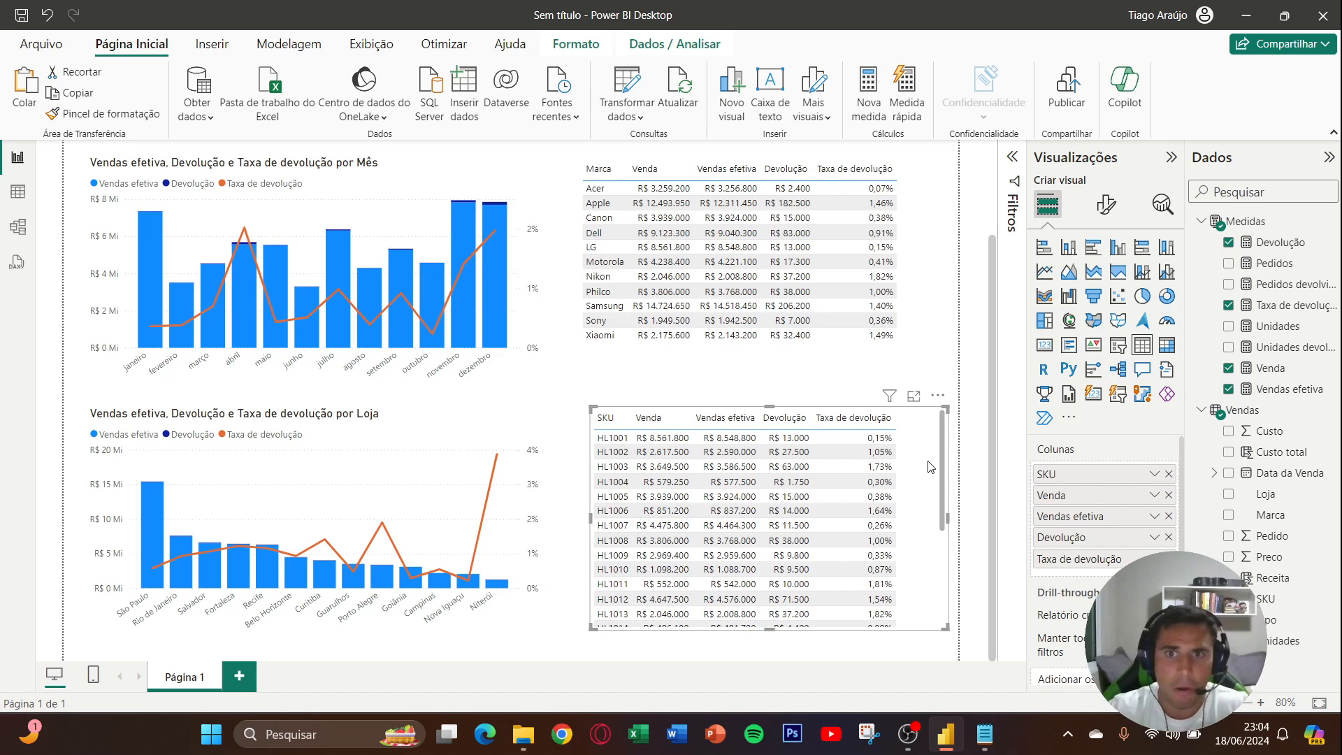
- Move the five measure cards up into one aligned, more widely spaced row, and reduce the Taxa de devolução card's height
{"action": "scroll", "coordinate": [930, 467], "scroll_direction": "up", "scroll_amount": 3}
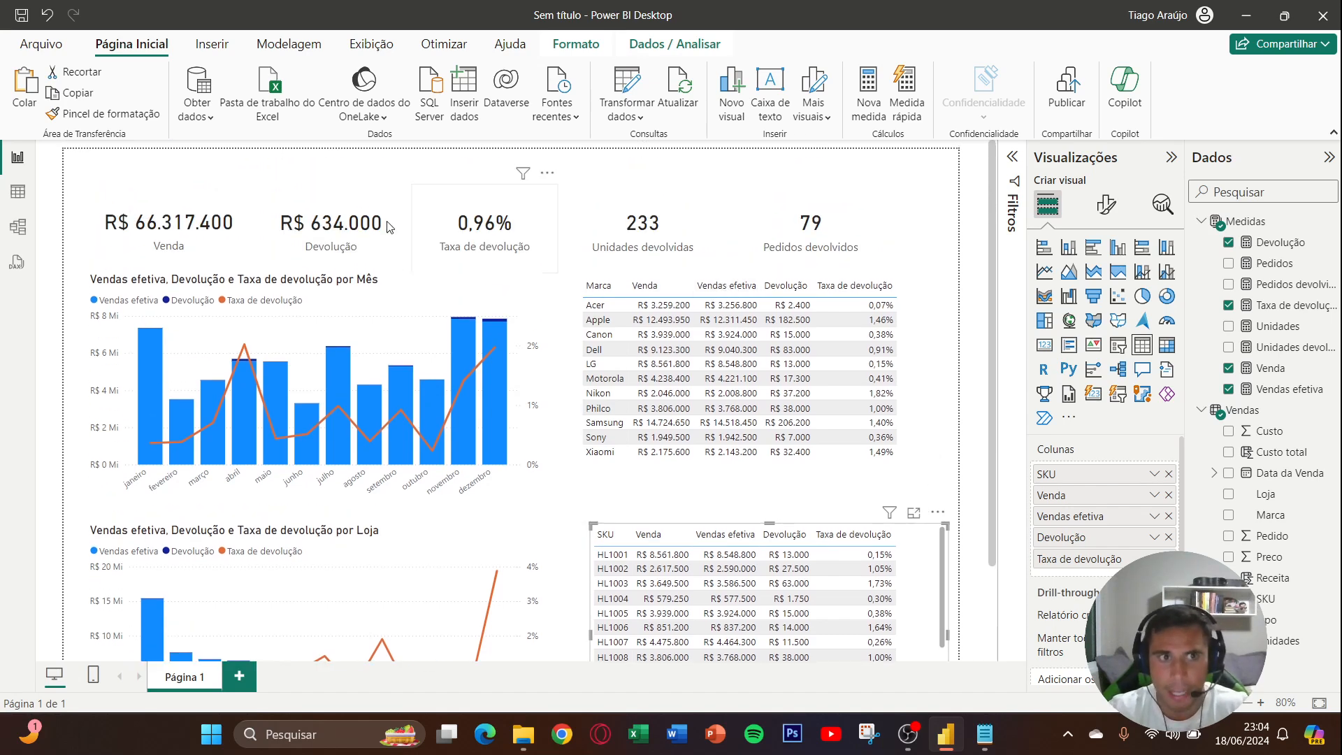
{"action": "left_click_drag", "start_coordinate": [184, 245], "coordinate": [178, 230]}
{"action": "left_click_drag", "start_coordinate": [329, 242], "coordinate": [330, 231]}
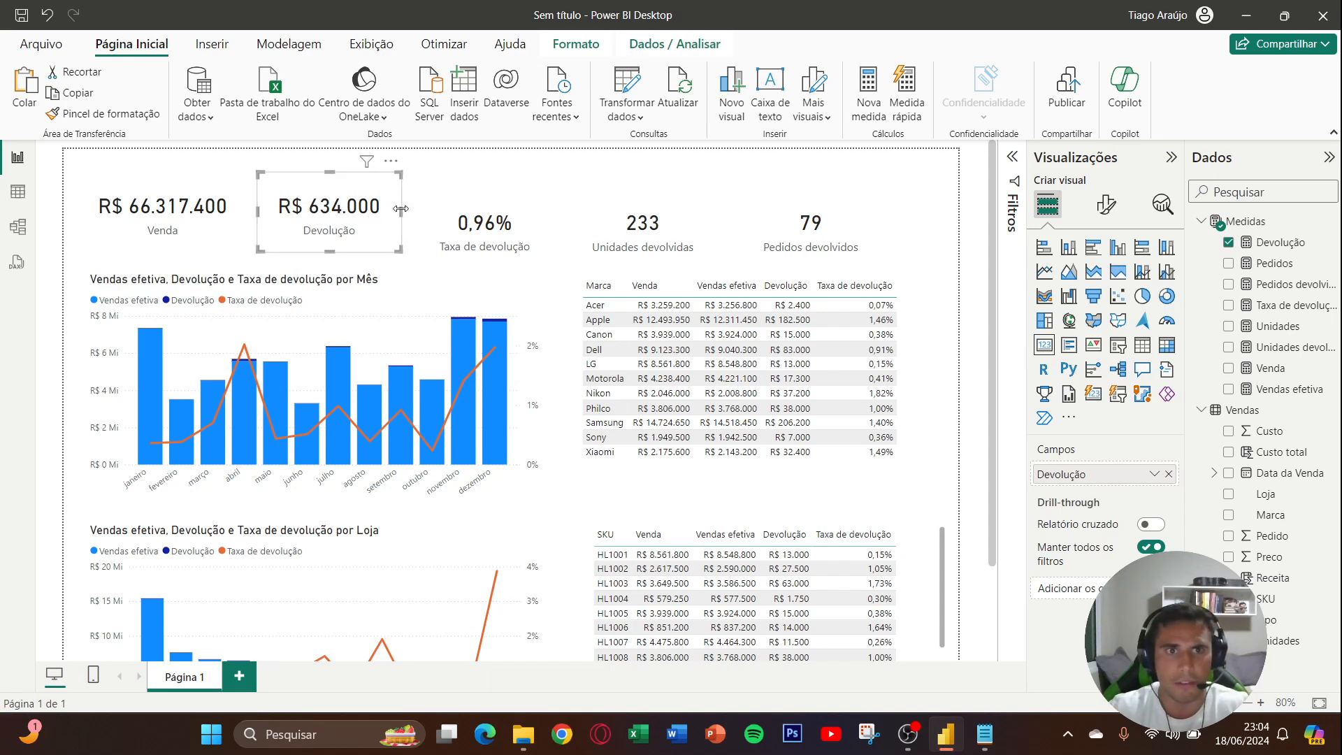
{"action": "left_click_drag", "start_coordinate": [463, 224], "coordinate": [469, 212]}
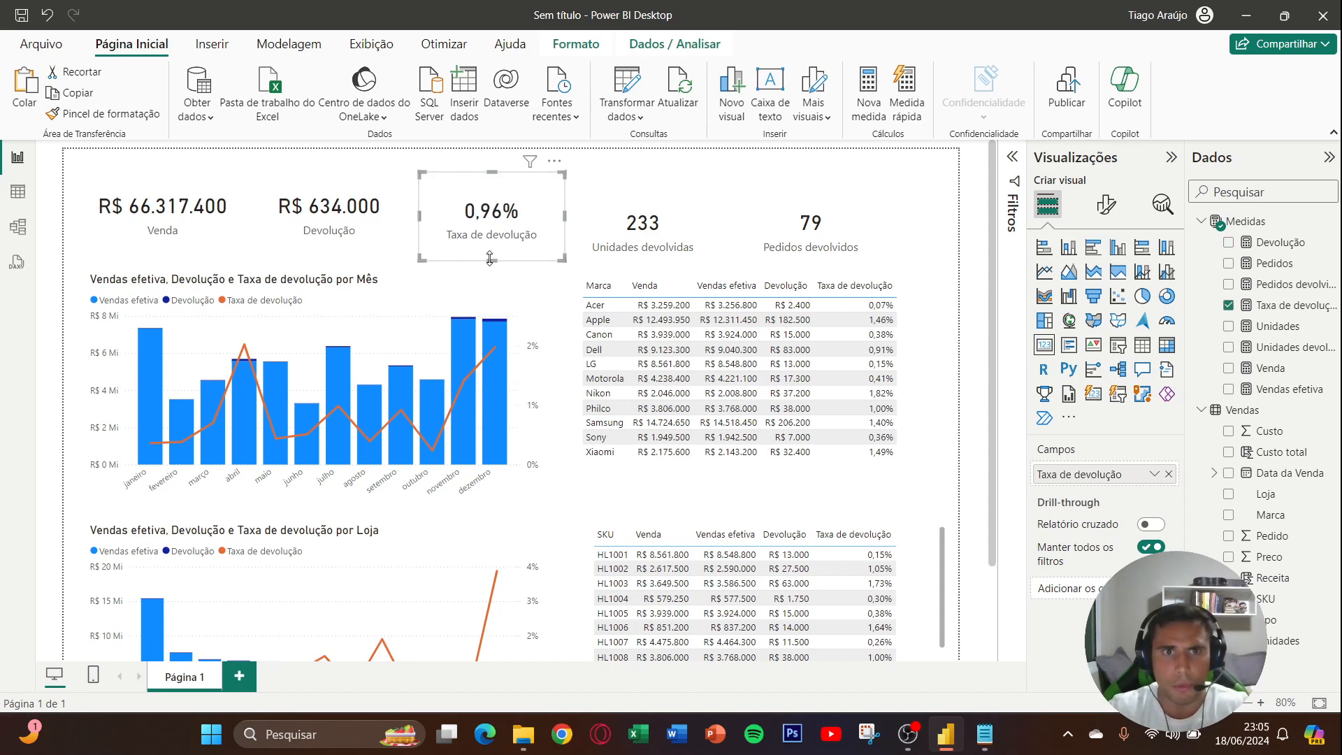
{"action": "left_click_drag", "start_coordinate": [490, 259], "coordinate": [492, 251]}
{"action": "mouse_move", "coordinate": [661, 242]}
{"action": "left_mouse_down"}
{"action": "mouse_move", "coordinate": [675, 228]}
{"action": "mouse_move", "coordinate": [659, 250]}
{"action": "left_mouse_up"}
{"action": "left_click_drag", "start_coordinate": [801, 241], "coordinate": [826, 250]}
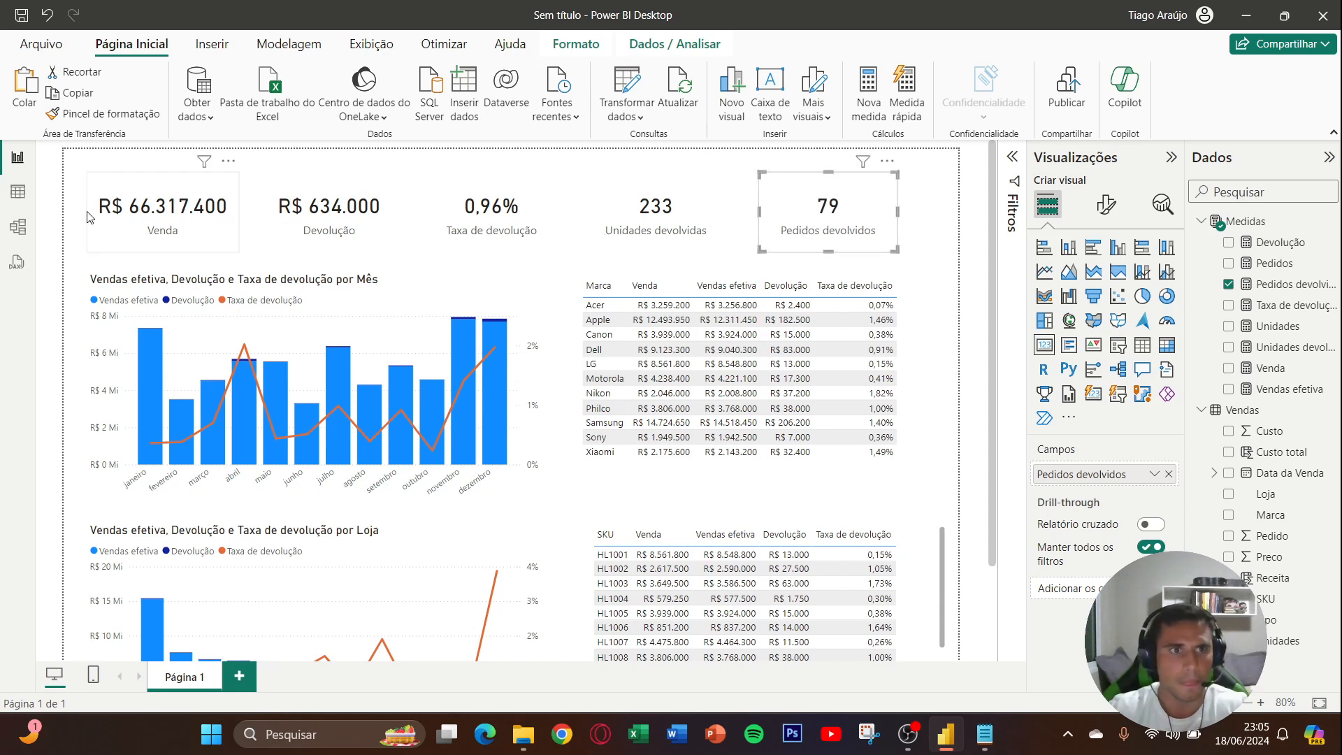
- Review the finished page layout and examine the monthly chart's column values alongside the Marca and SKU tables
{"action": "scroll", "coordinate": [90, 217], "scroll_direction": "down", "scroll_amount": 3}
{"action": "scroll", "coordinate": [214, 250], "scroll_direction": "up", "scroll_amount": 2}
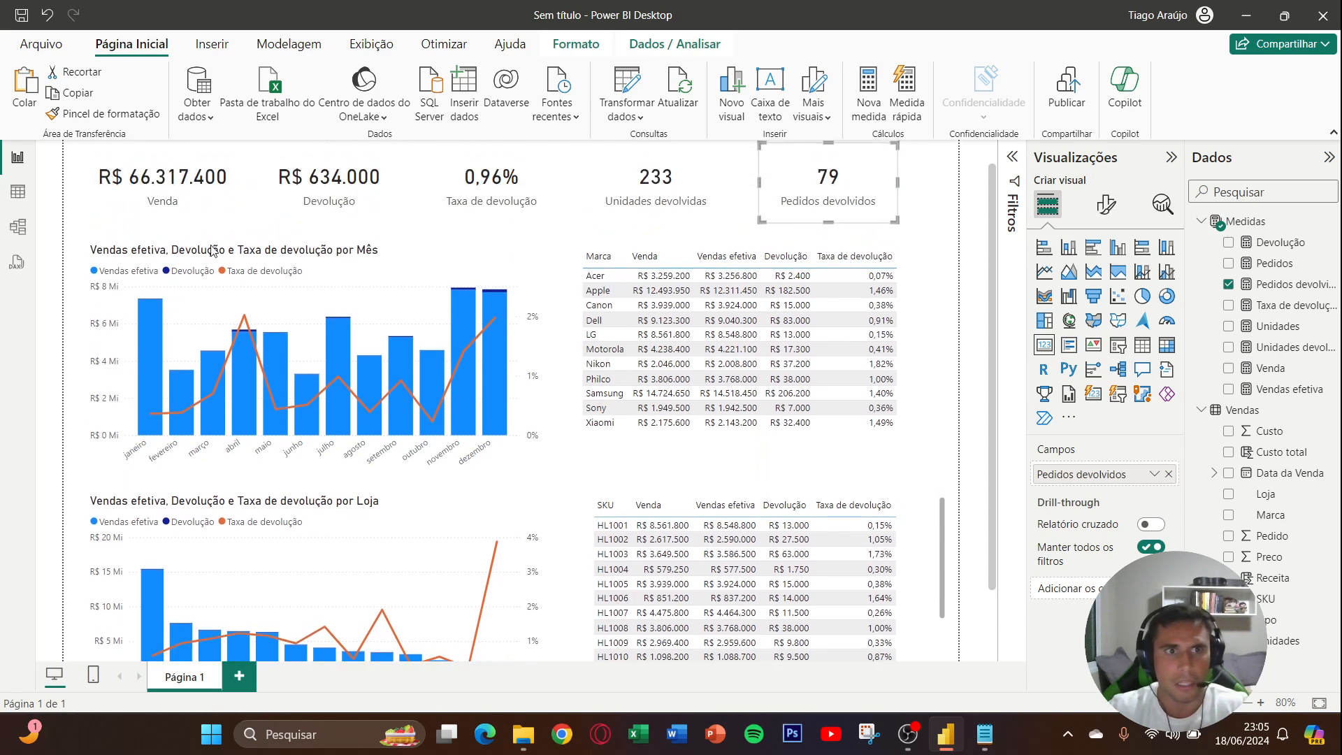
{"action": "left_click", "coordinate": [318, 263]}
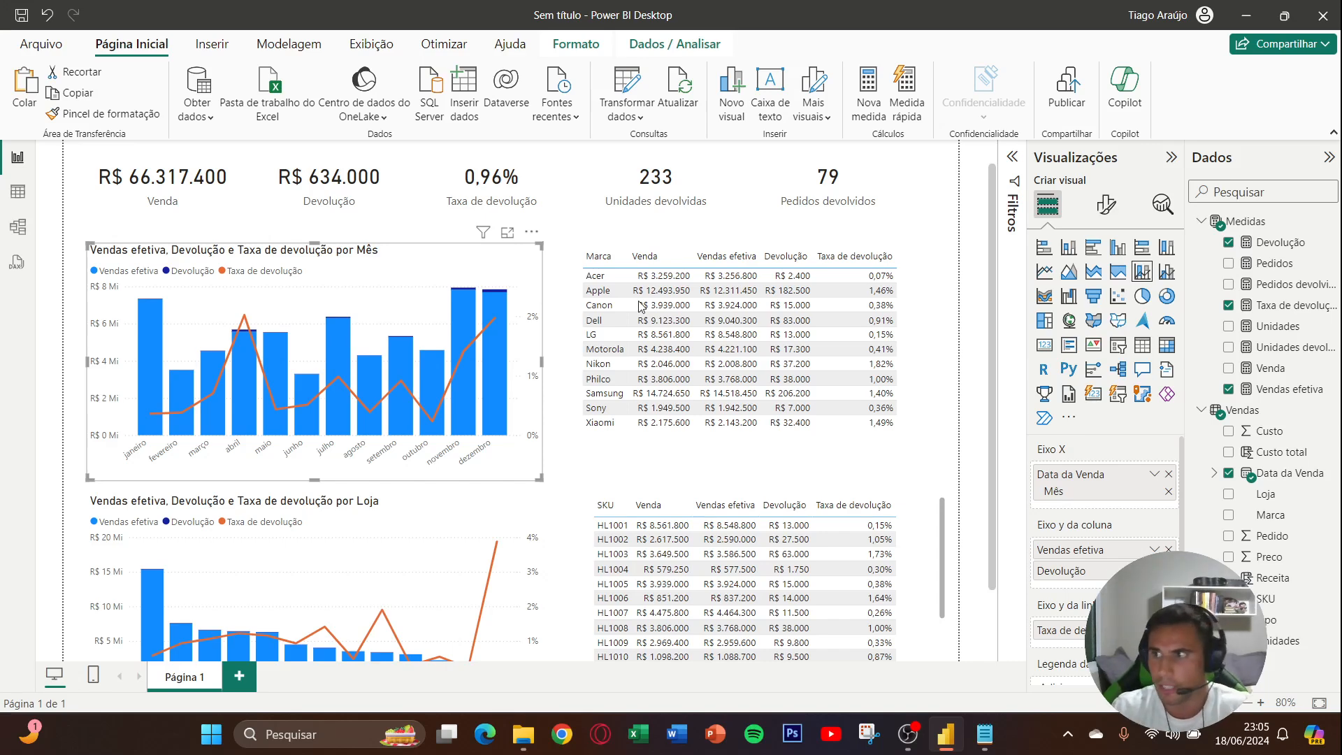
{"action": "key", "text": "alt+Tab"}
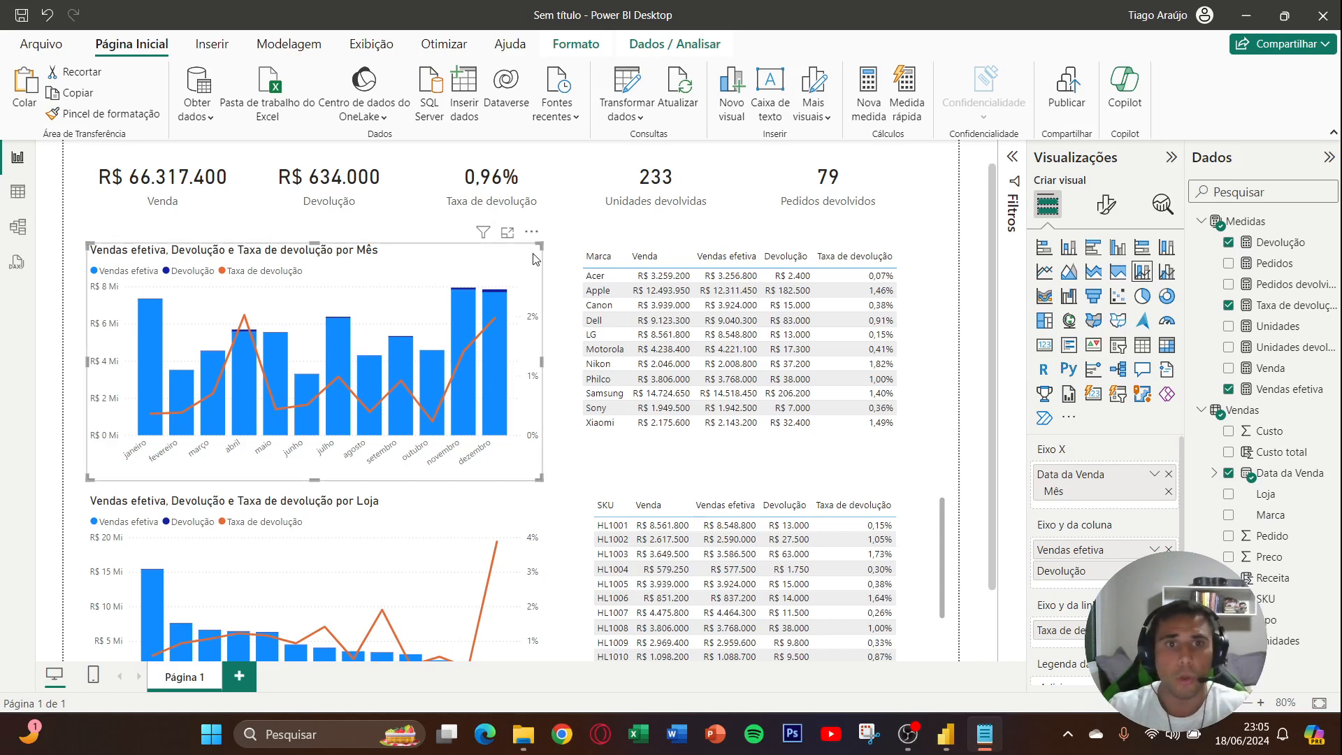
{"action": "scroll", "coordinate": [566, 258], "scroll_direction": "down", "scroll_amount": 2}
{"action": "scroll", "coordinate": [566, 259], "scroll_direction": "up", "scroll_amount": 2}
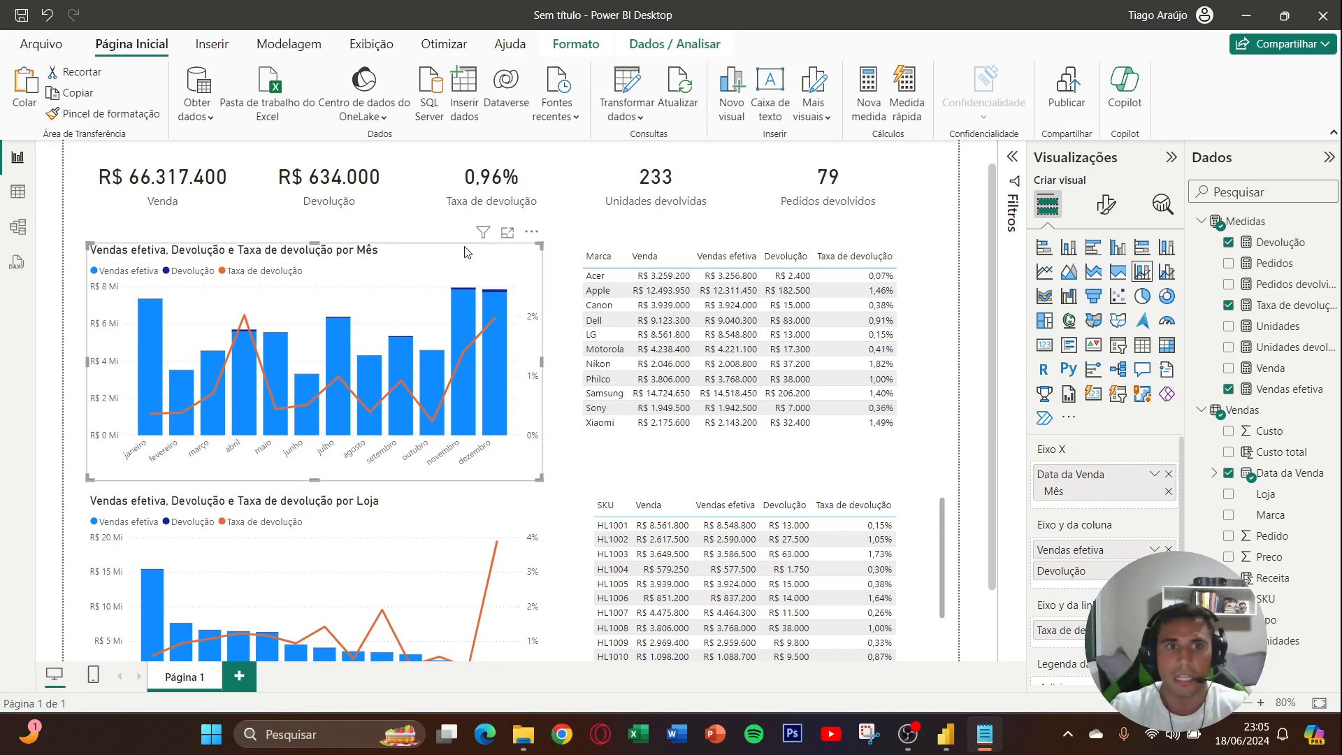
{"action": "mouse_move", "coordinate": [507, 368]}
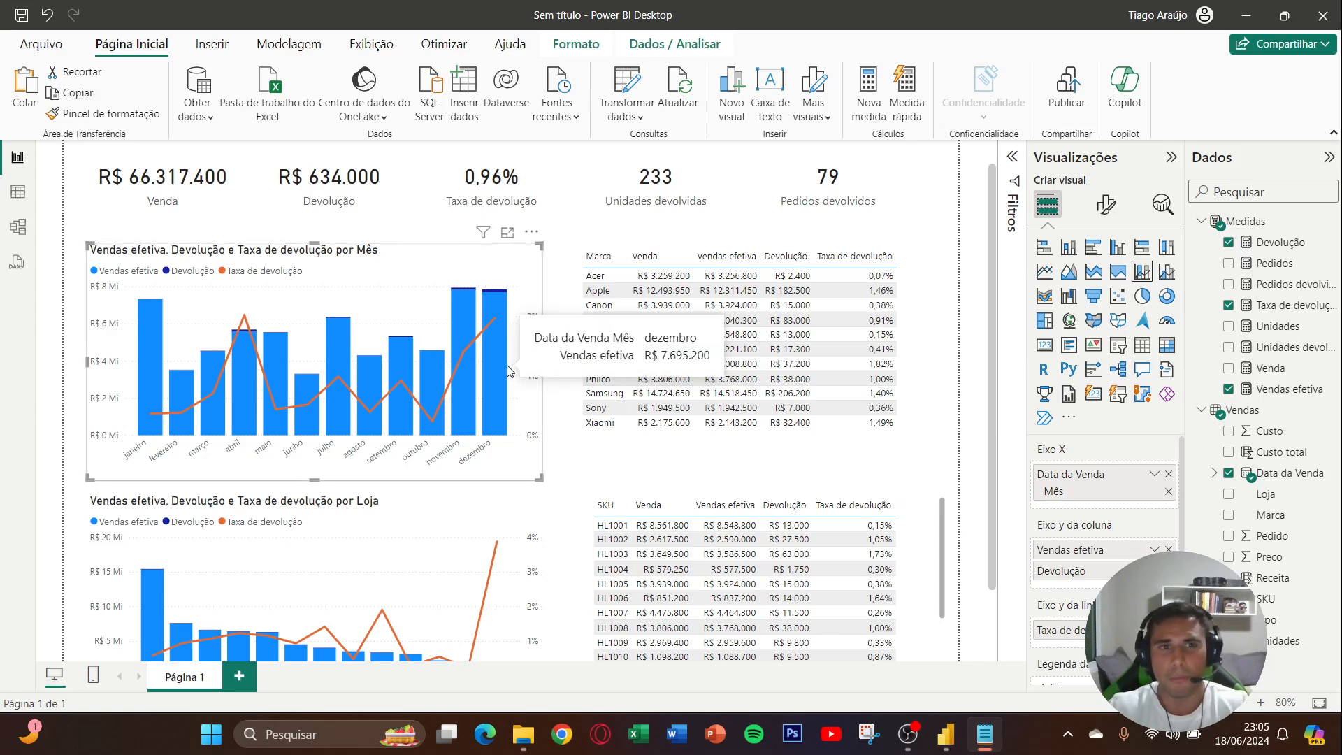
{"action": "mouse_move", "coordinate": [500, 297]}
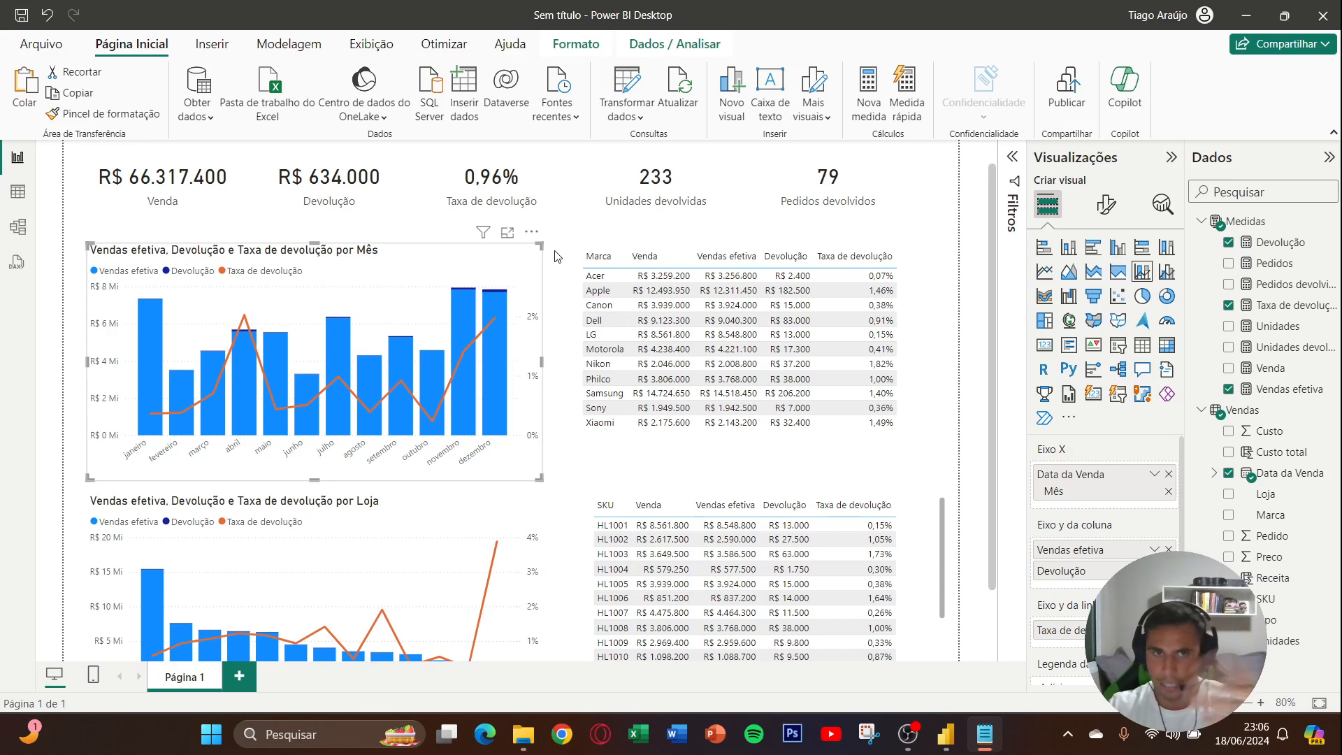
{"action": "scroll", "coordinate": [557, 256], "scroll_direction": "down", "scroll_amount": 1}
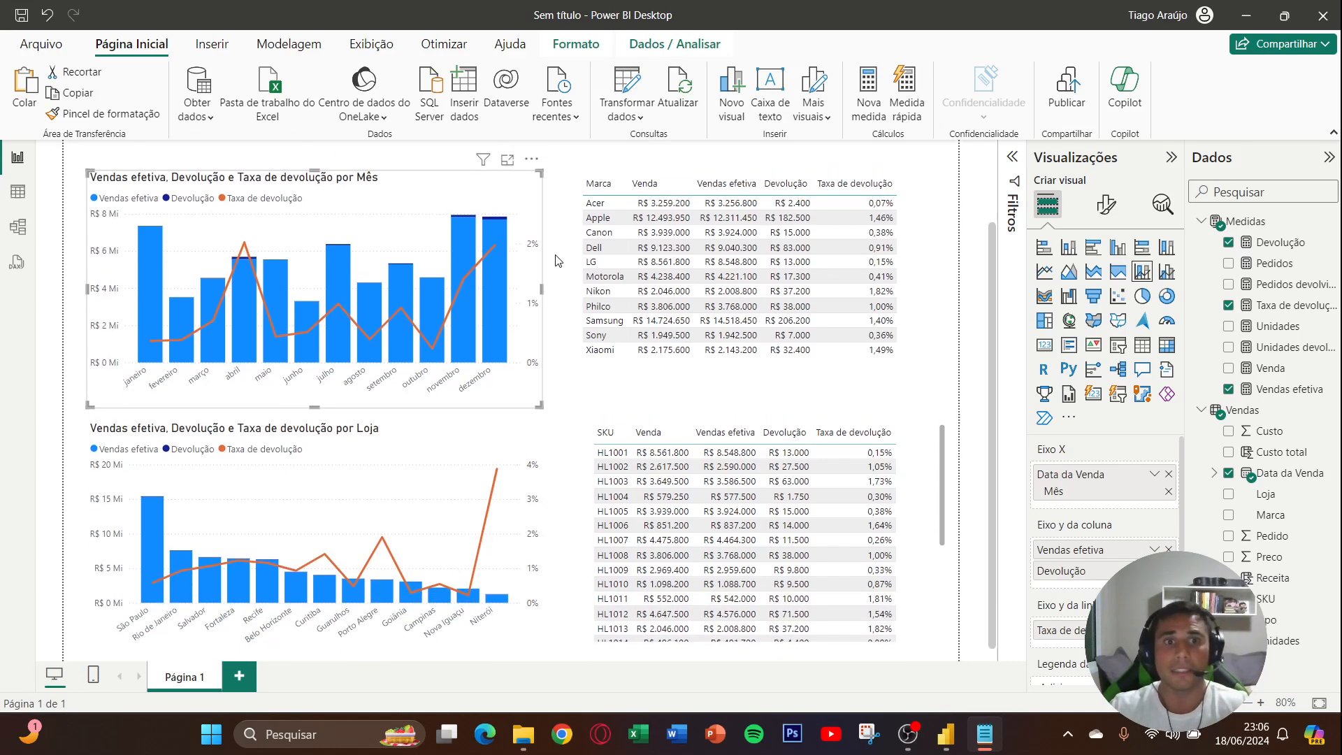
{"action": "scroll", "coordinate": [557, 261], "scroll_direction": "up", "scroll_amount": 1}
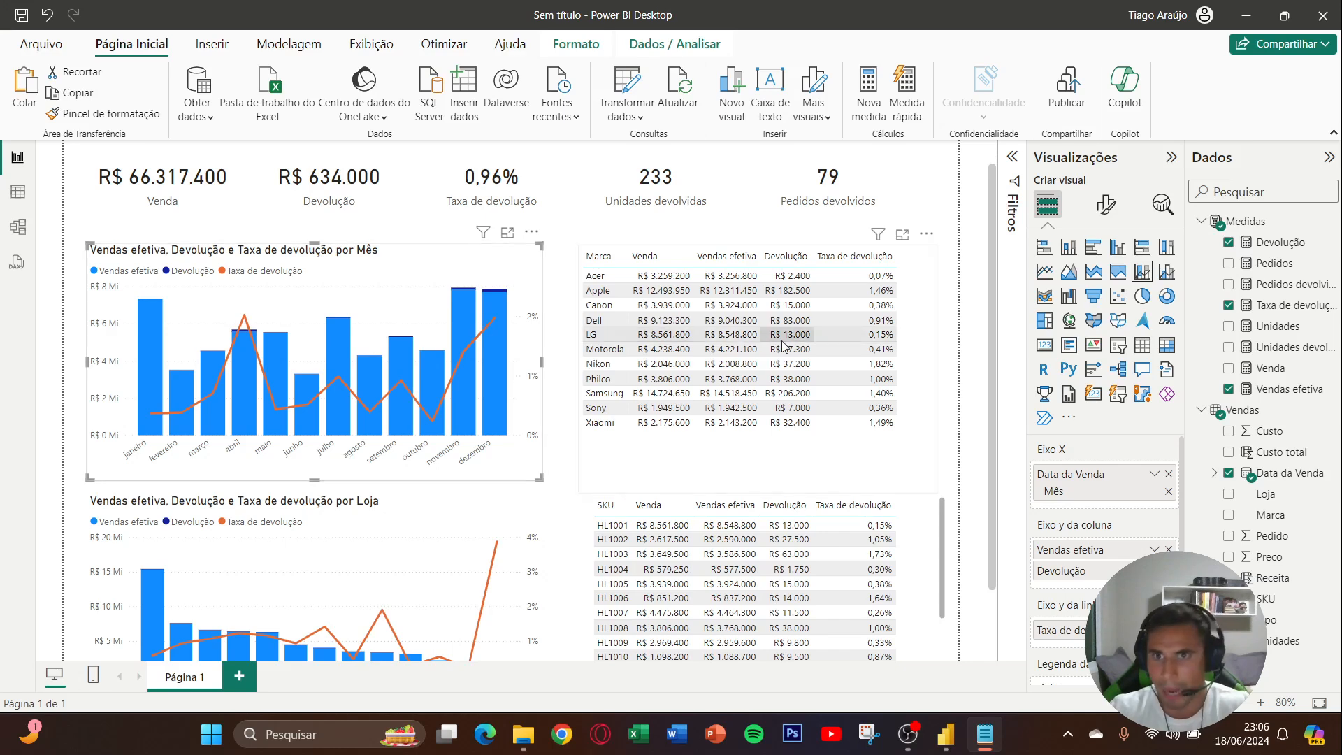
- Recolor the Vendas efetiva columns in the monthly chart with the light grey #E5E5E5
{"action": "left_click", "coordinate": [1105, 204]}
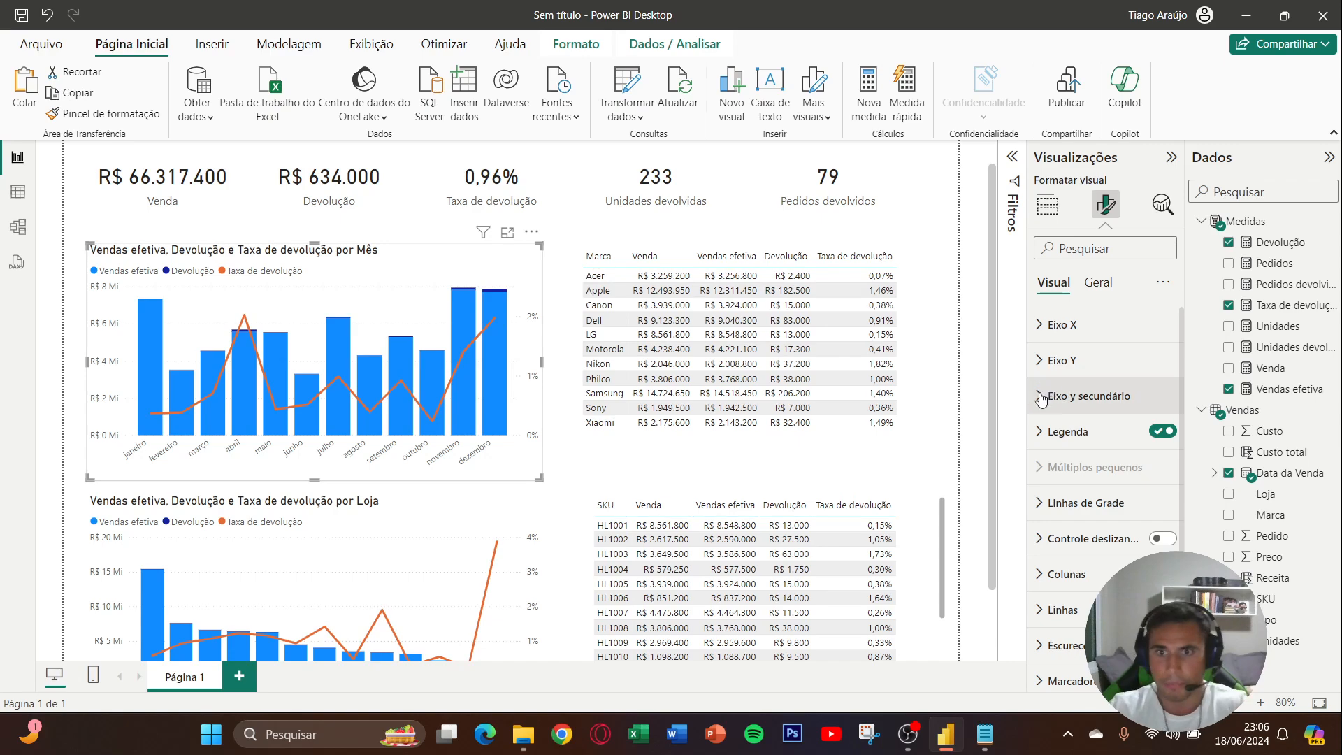
{"action": "left_click", "coordinate": [1047, 205]}
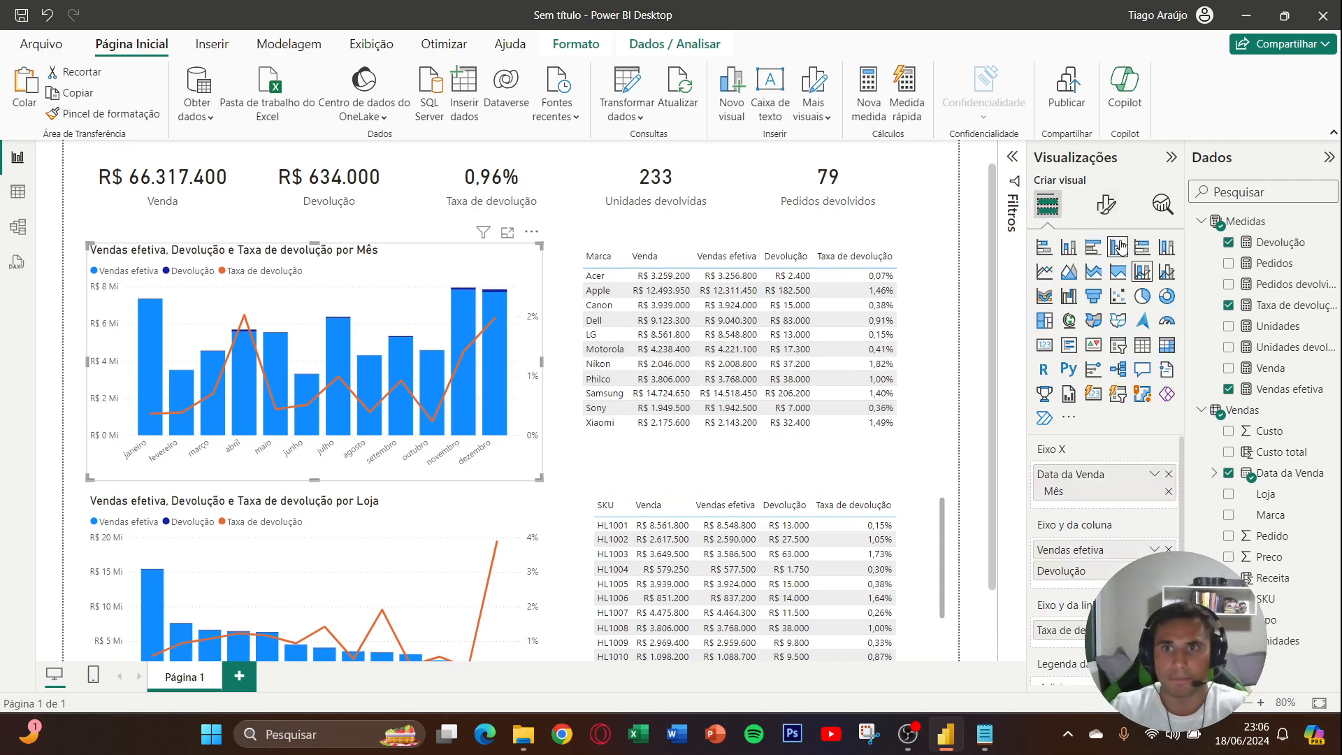
{"action": "left_click", "coordinate": [1106, 204]}
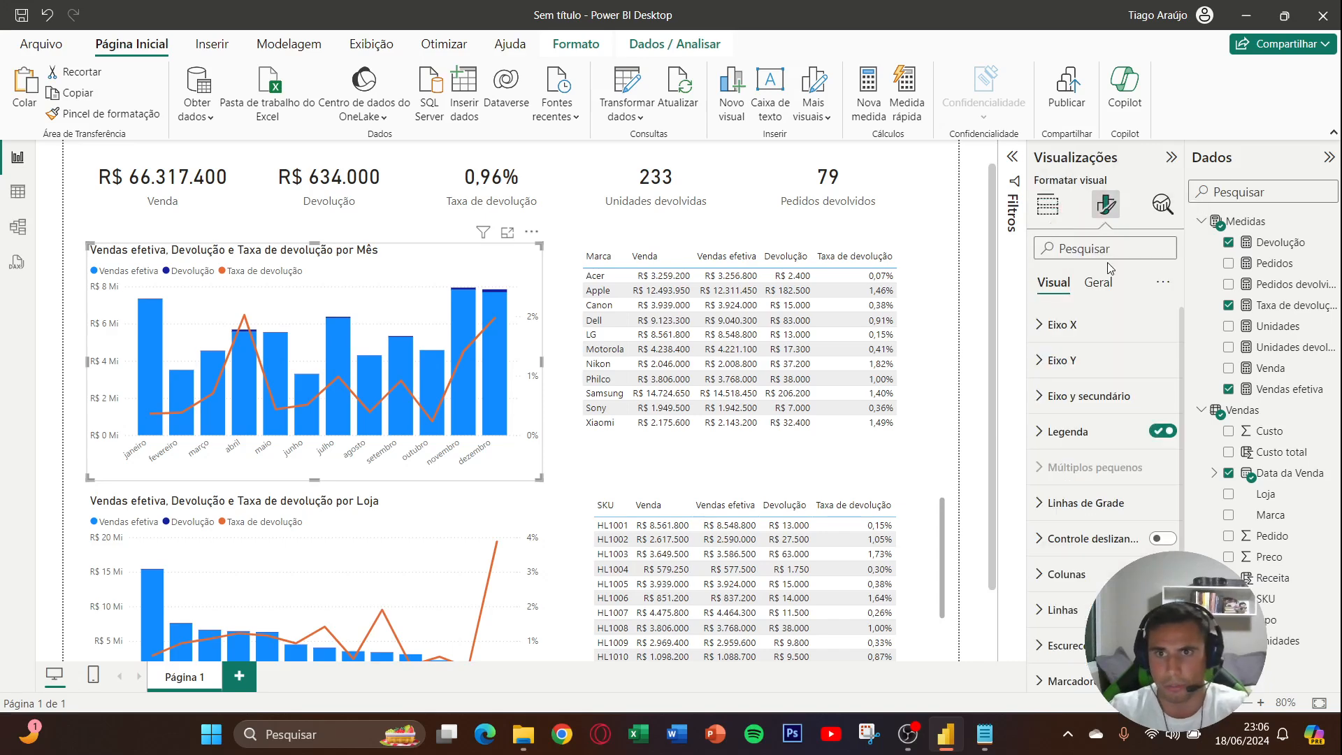
{"action": "scroll", "coordinate": [1097, 420], "scroll_direction": "down", "scroll_amount": 2}
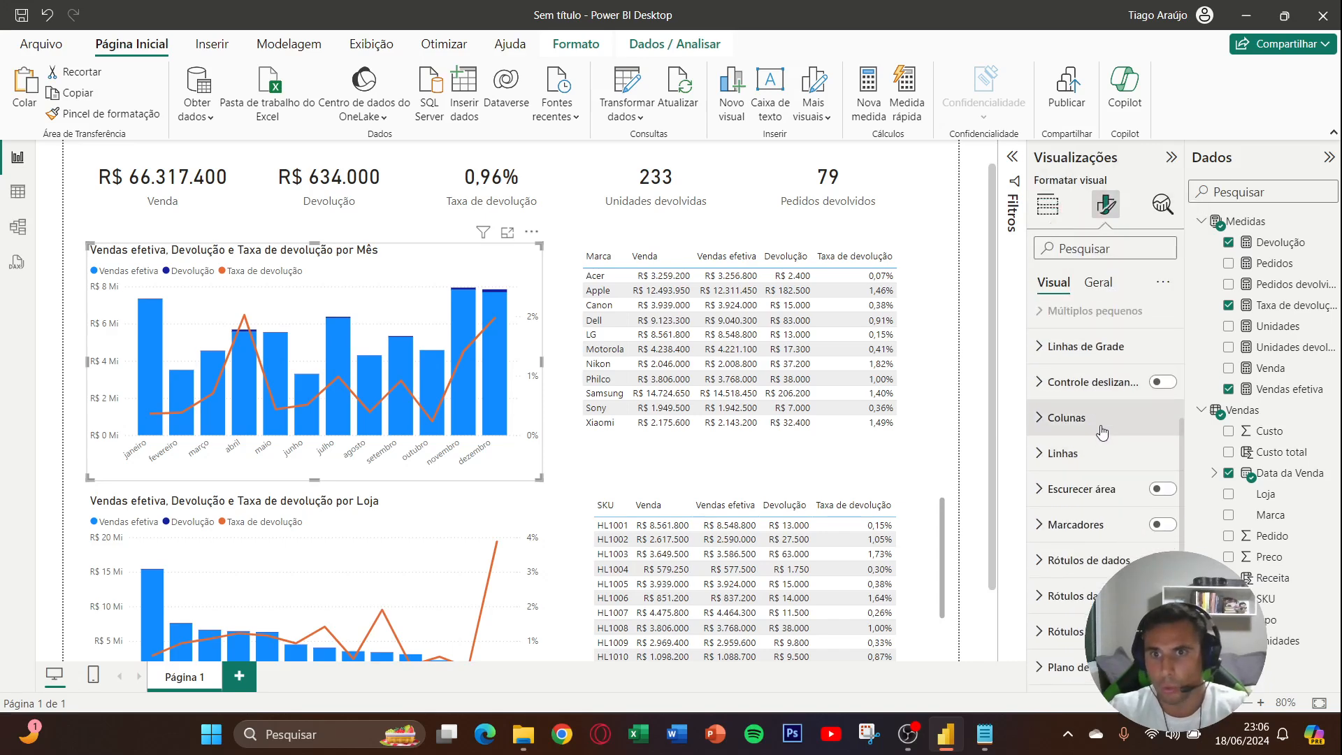
{"action": "left_click", "coordinate": [1102, 422]}
{"action": "scroll", "coordinate": [1101, 430], "scroll_direction": "down", "scroll_amount": 3}
{"action": "scroll", "coordinate": [1100, 427], "scroll_direction": "up", "scroll_amount": 2}
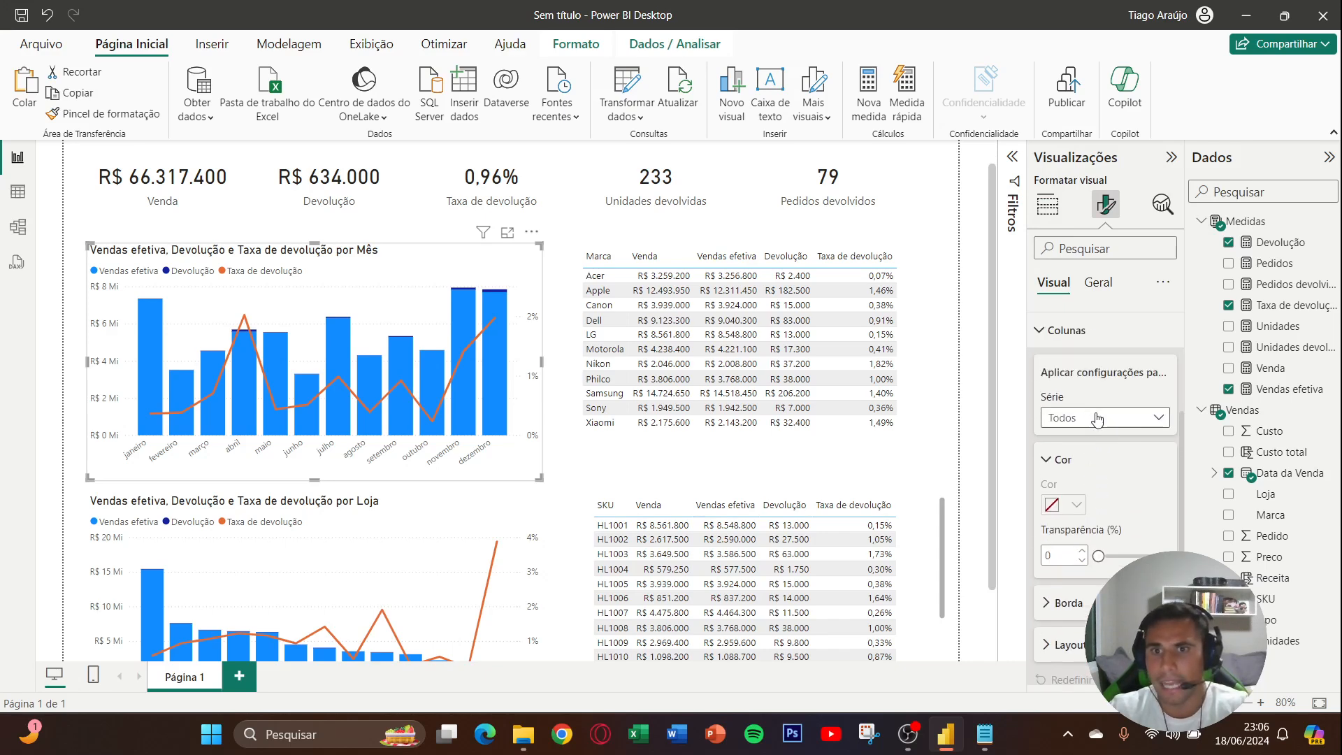
{"action": "left_click", "coordinate": [1097, 418]}
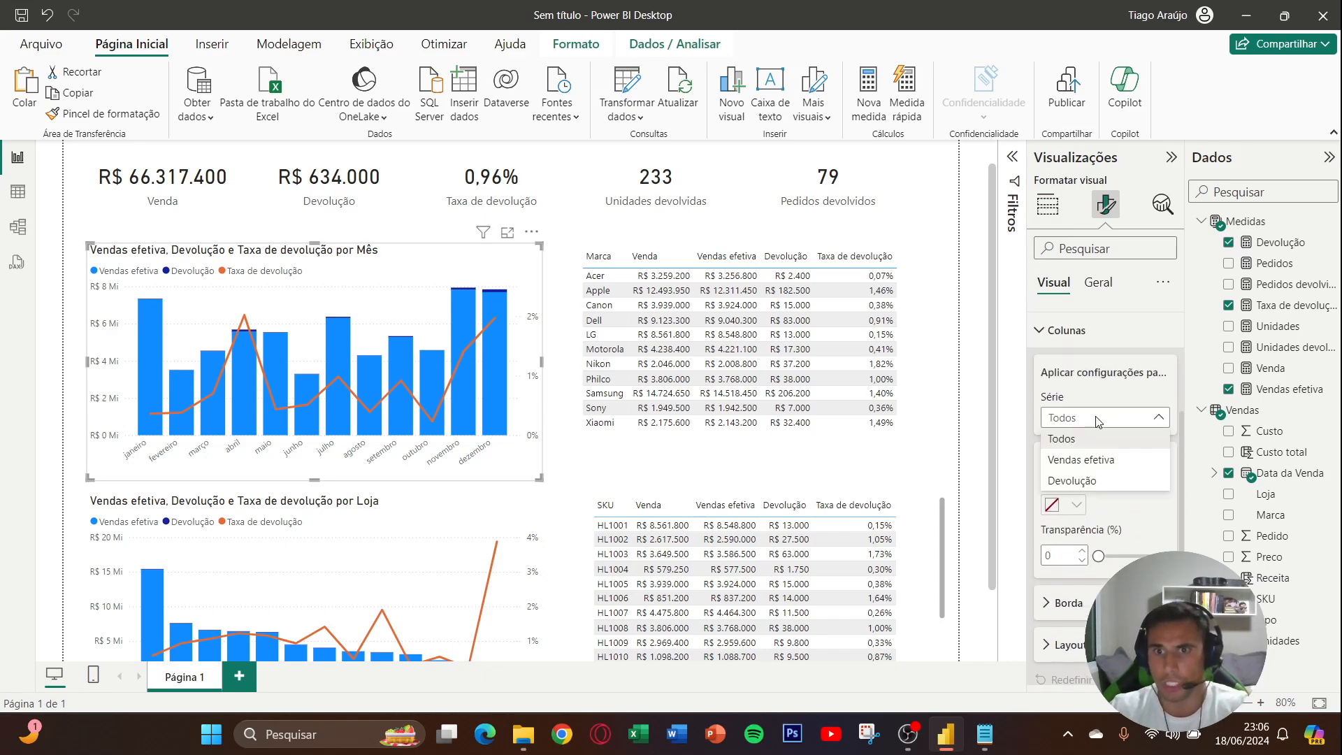
{"action": "left_click", "coordinate": [1101, 461]}
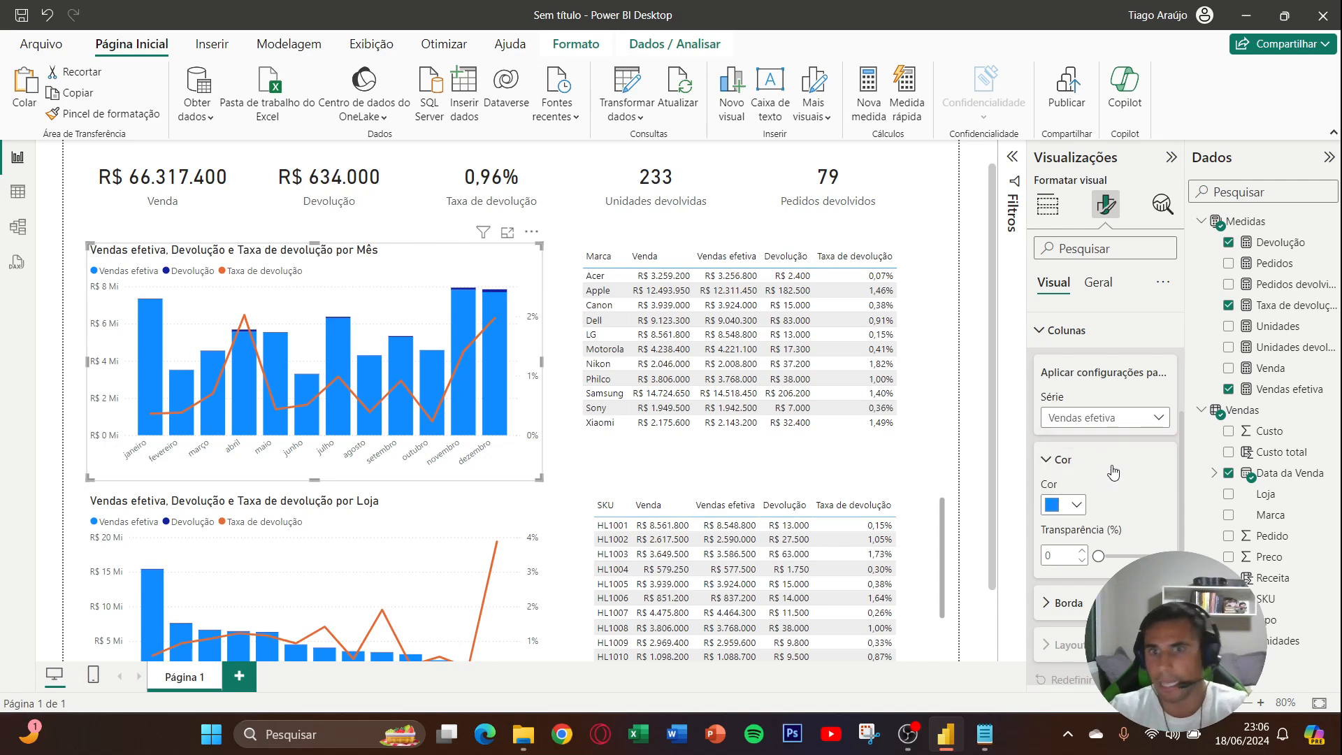
{"action": "scroll", "coordinate": [1117, 467], "scroll_direction": "down", "scroll_amount": 2}
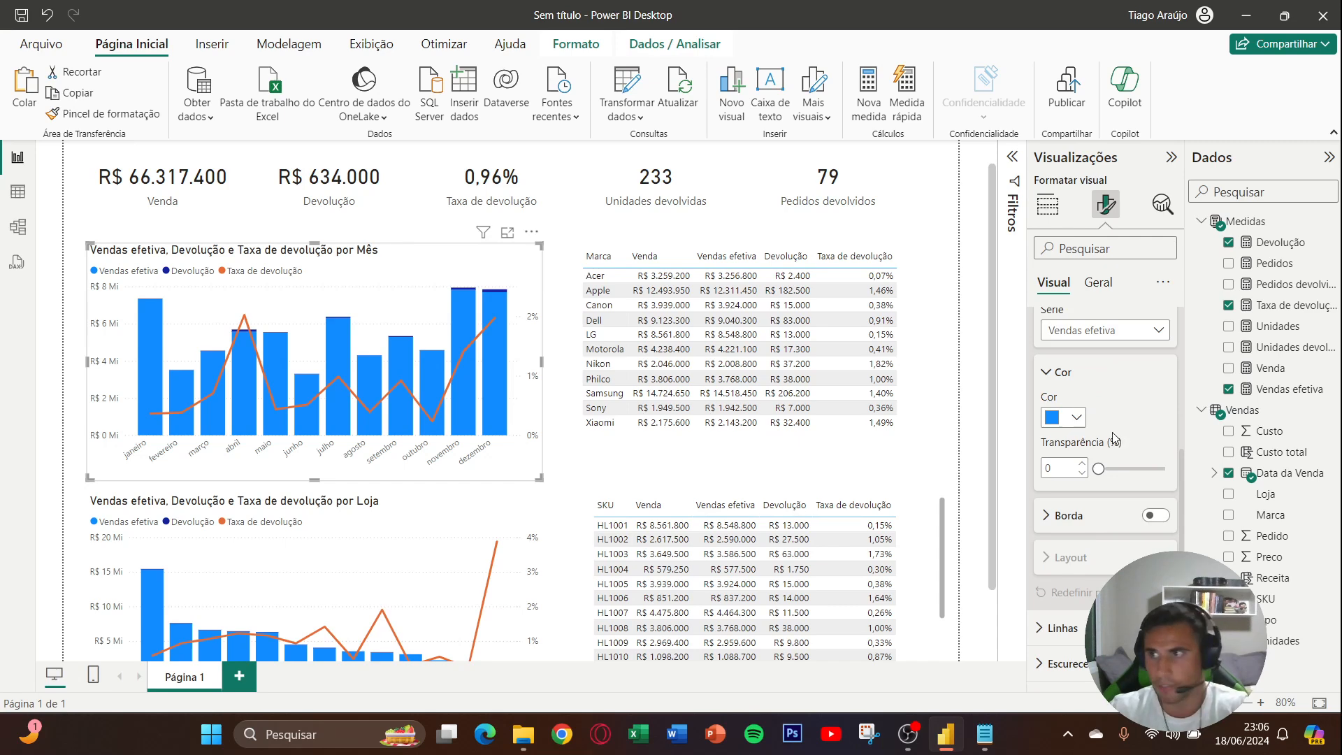
{"action": "left_click", "coordinate": [1076, 417]}
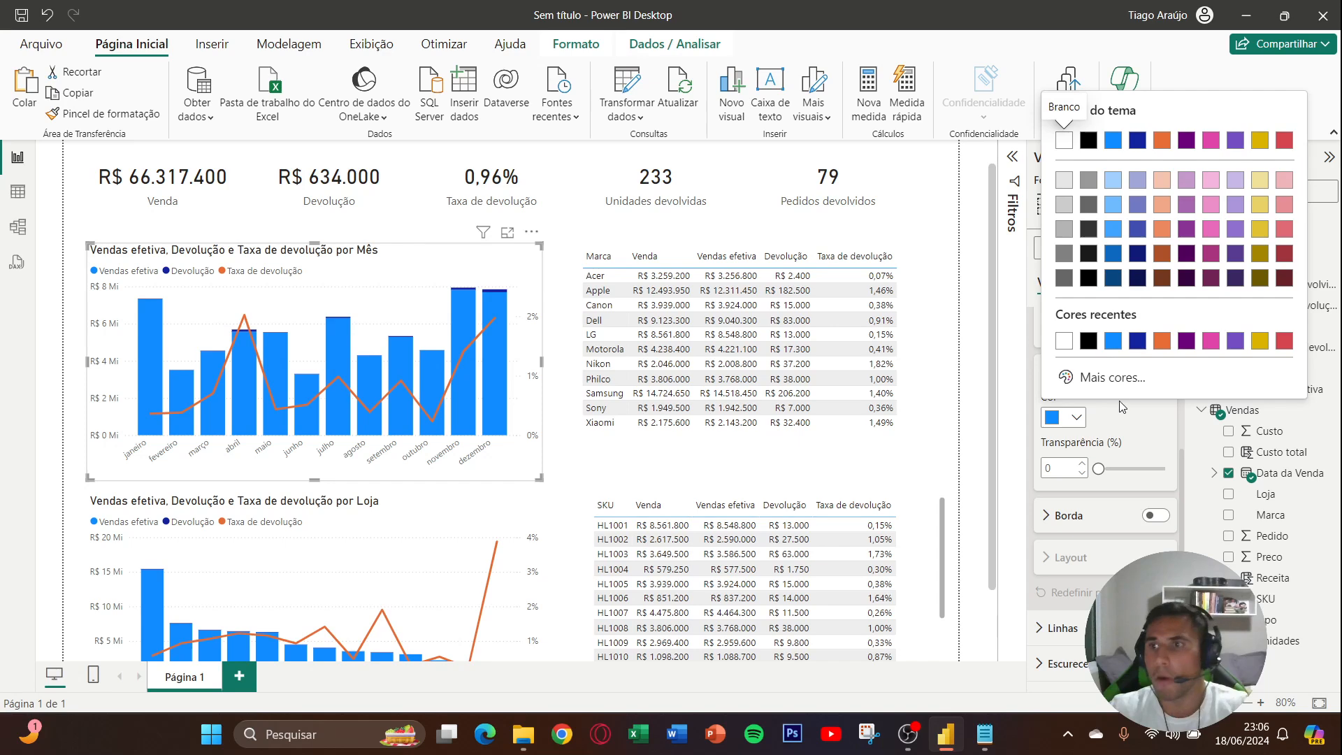
{"action": "left_click", "coordinate": [1114, 458]}
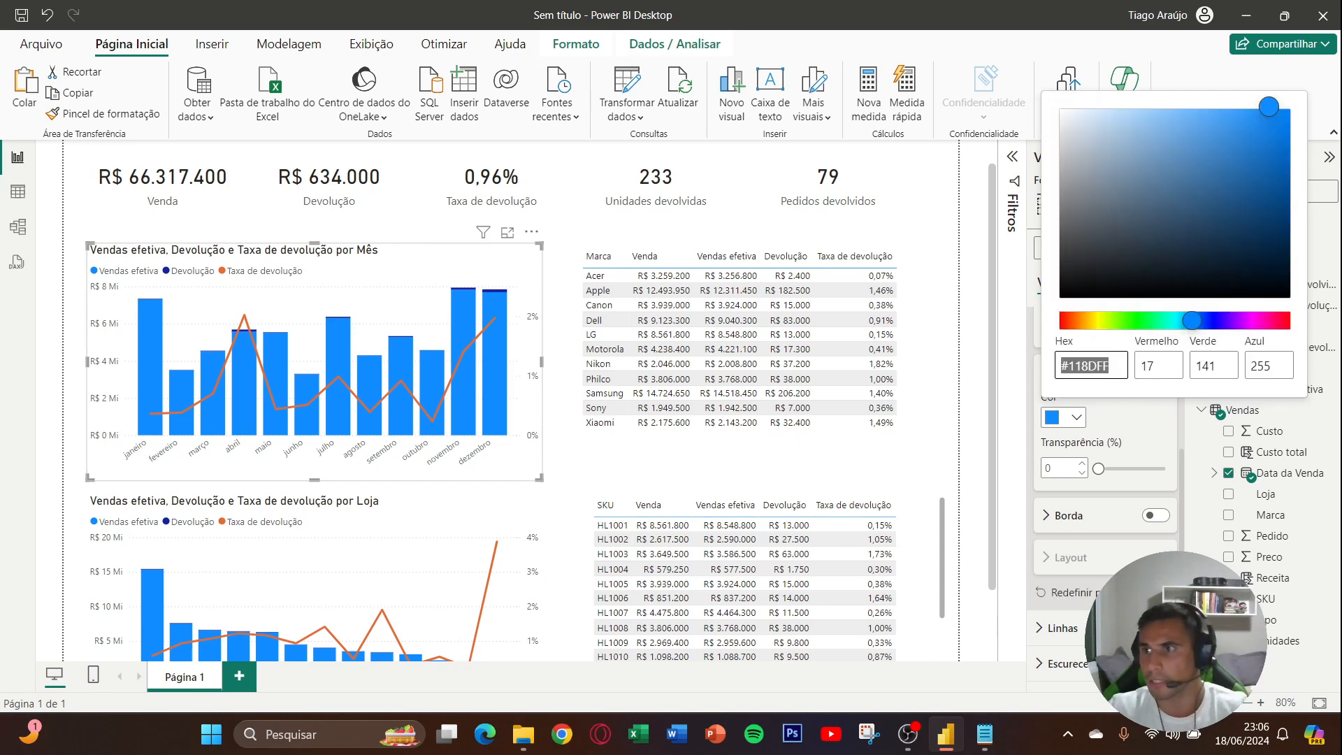
{"action": "key", "text": "alt+Tab"}
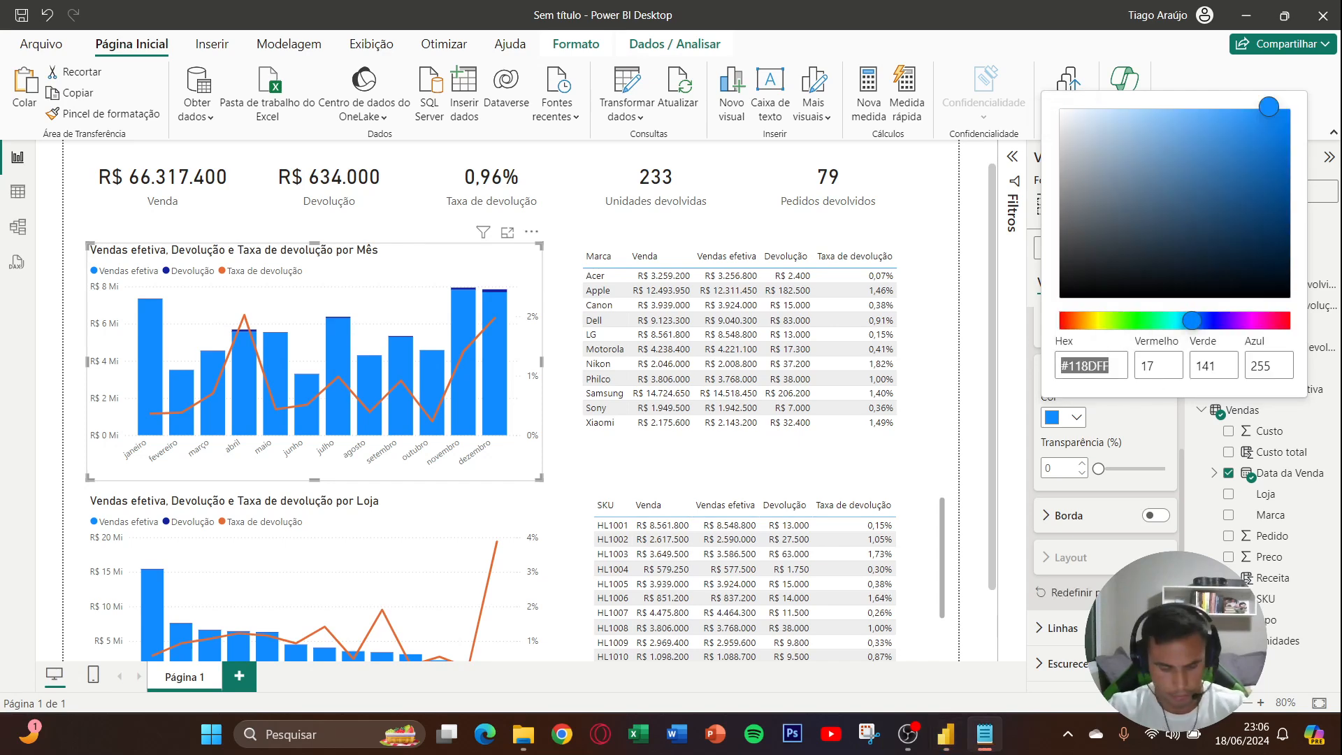
{"action": "key", "text": "alt+Tab"}
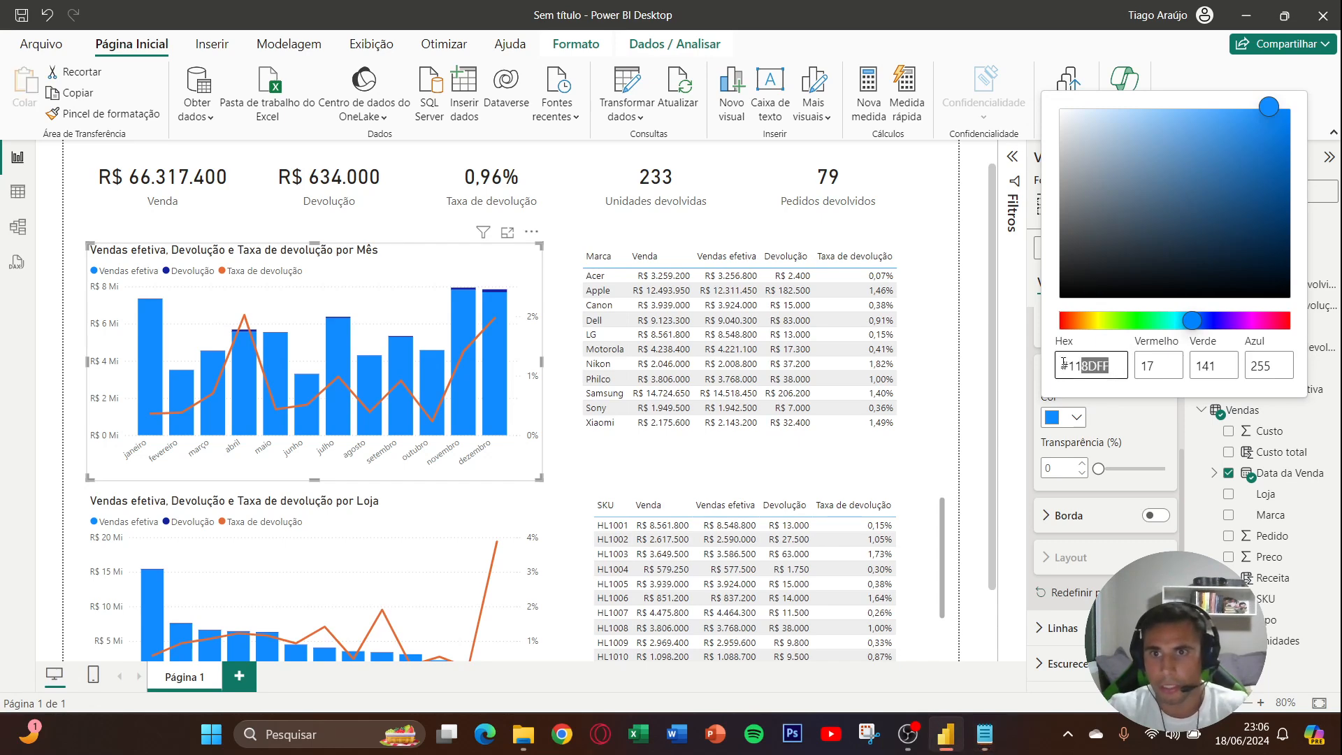
{"action": "type", "text": "#E5E5E5"}
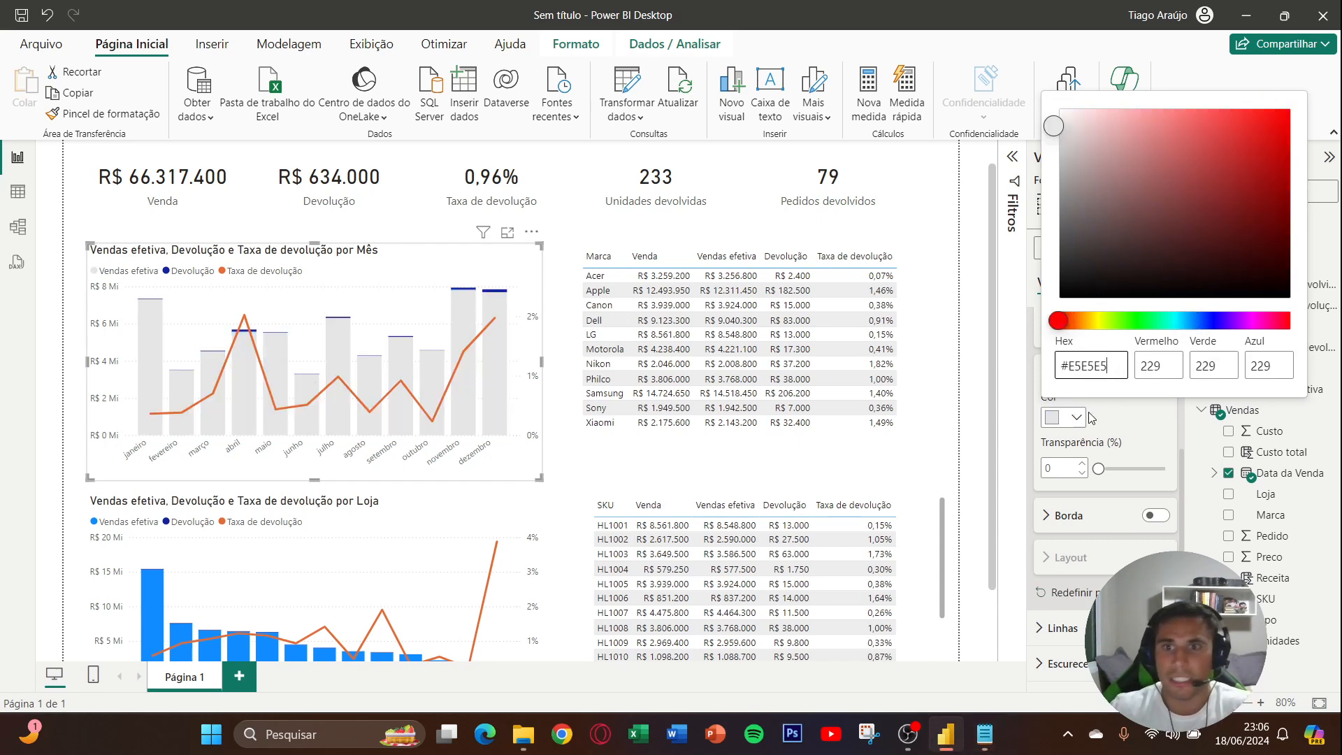
{"action": "left_click", "coordinate": [1114, 424]}
- Set the transparency of the monthly chart's Vendas efetiva columns to 15%
{"action": "left_click", "coordinate": [1064, 464]}
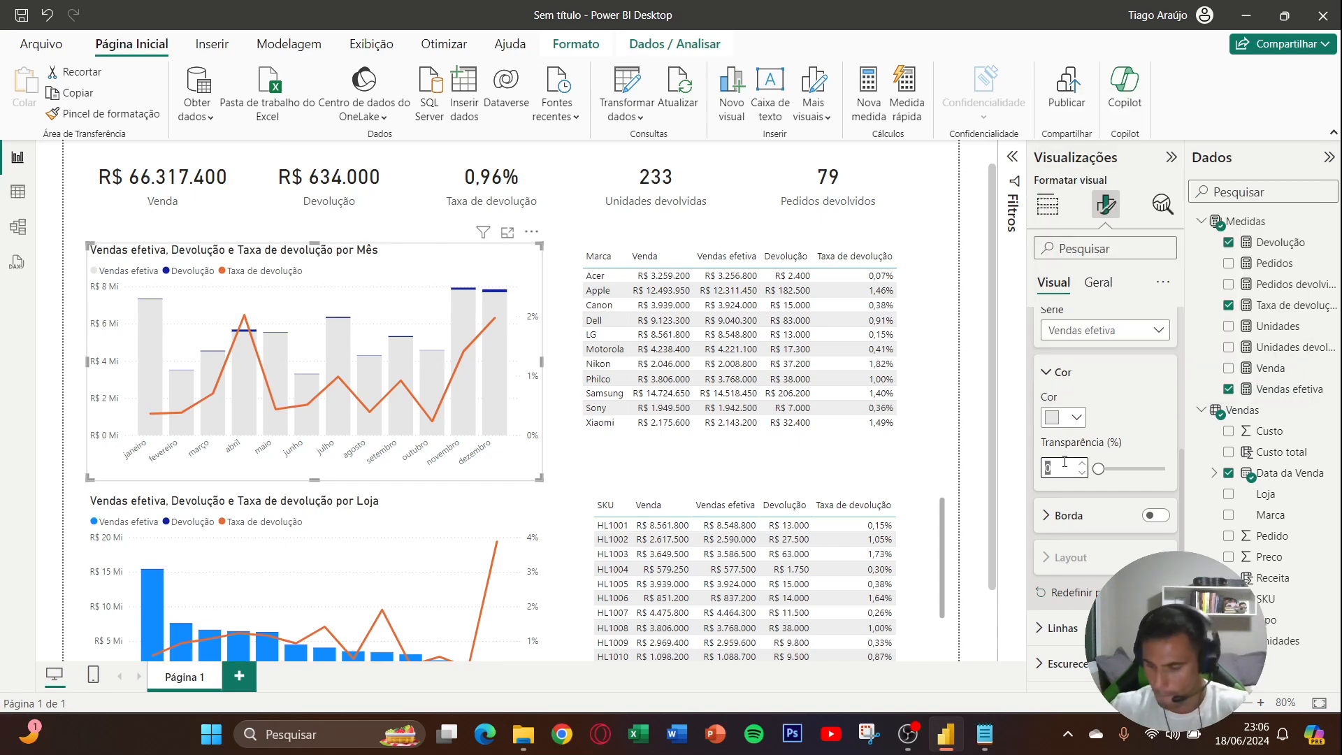
{"action": "type", "text": "15"}
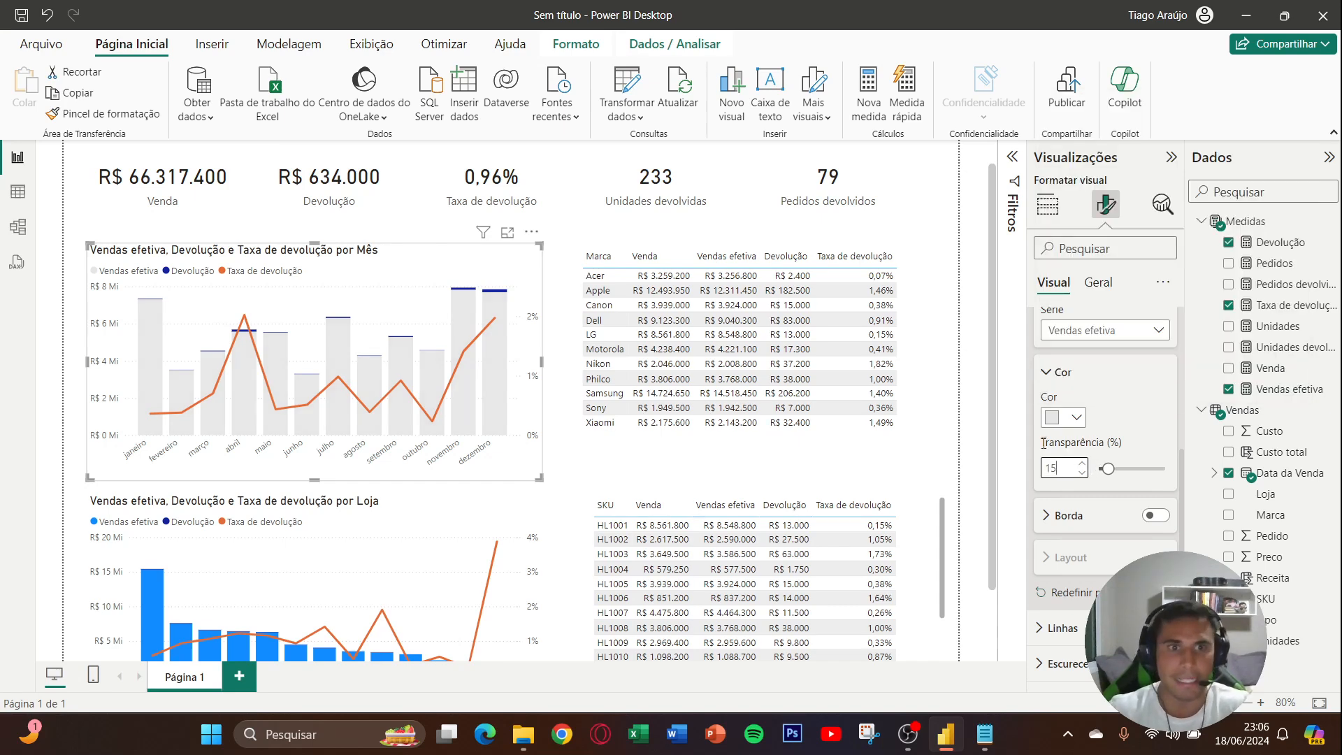
{"action": "left_click", "coordinate": [1115, 388]}
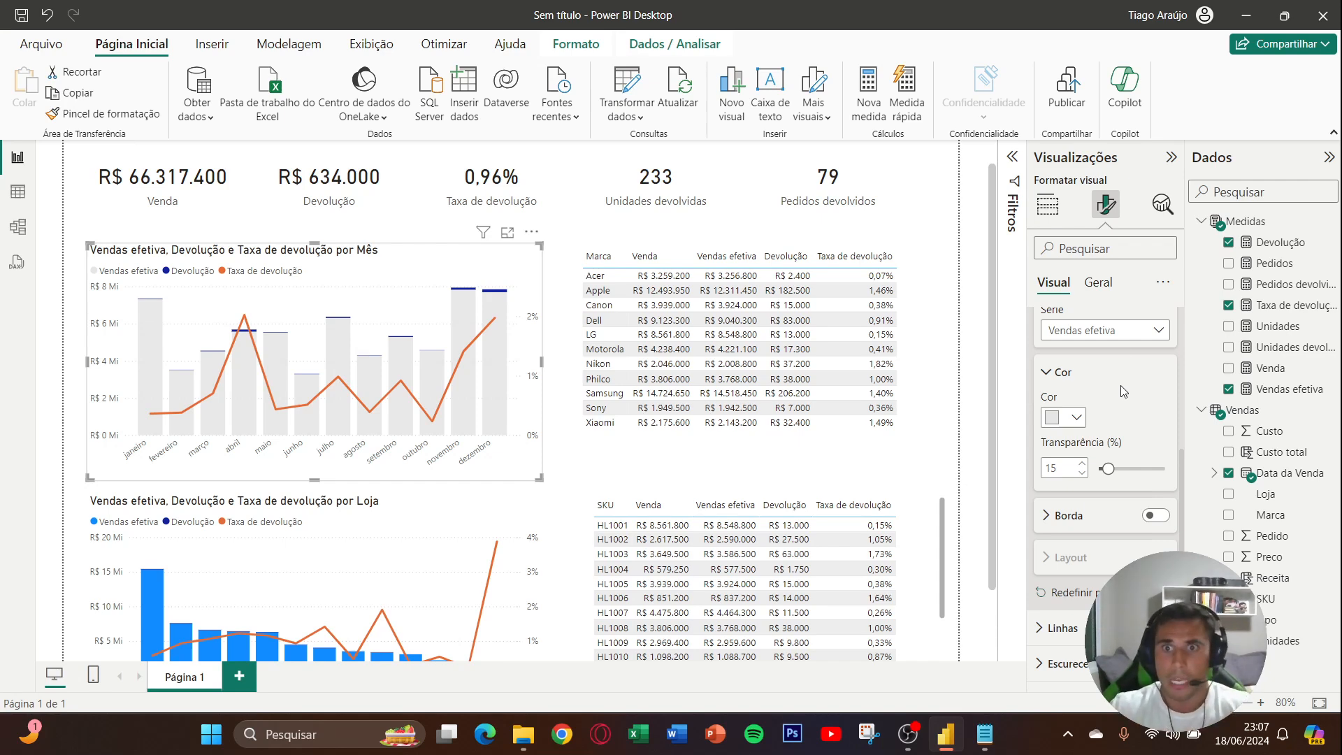
- Recolor the monthly chart's Devolução columns light red with the copied hex code and set their transparency to 15%
{"action": "left_click", "coordinate": [1119, 341]}
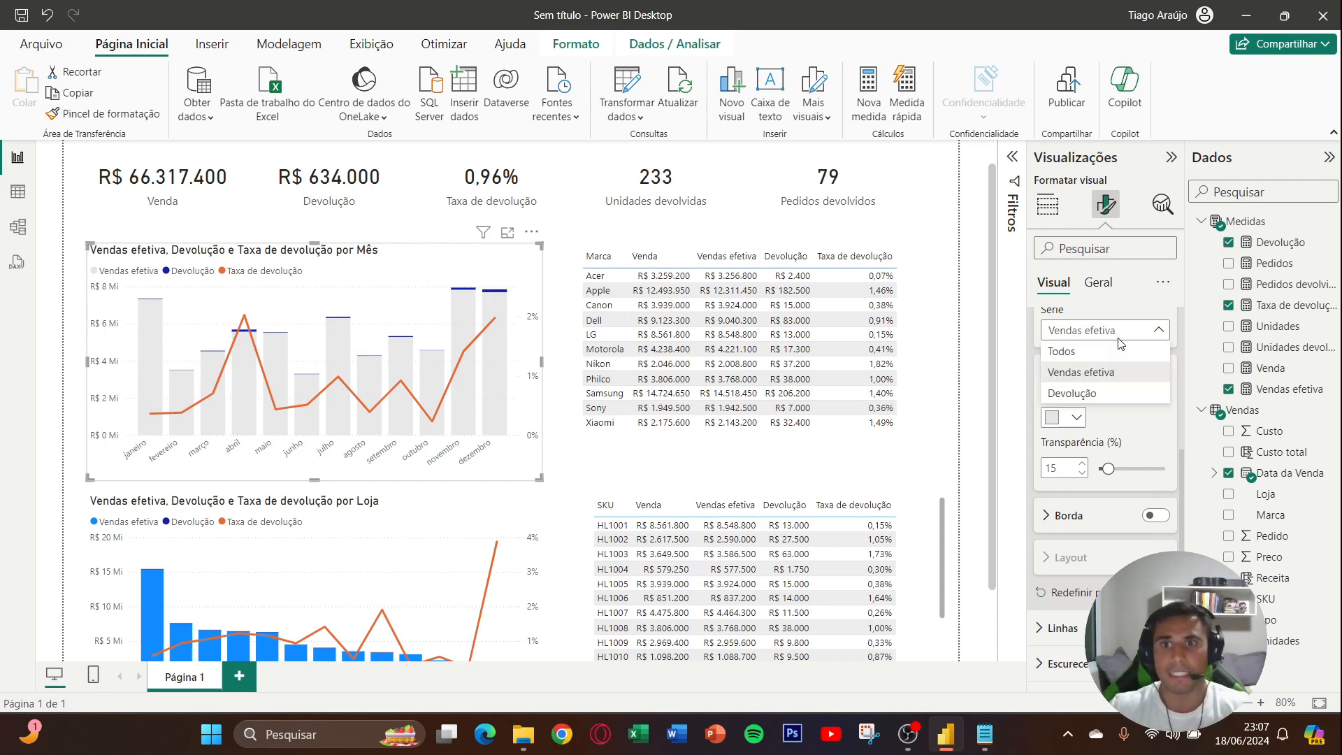
{"action": "left_click", "coordinate": [1104, 393]}
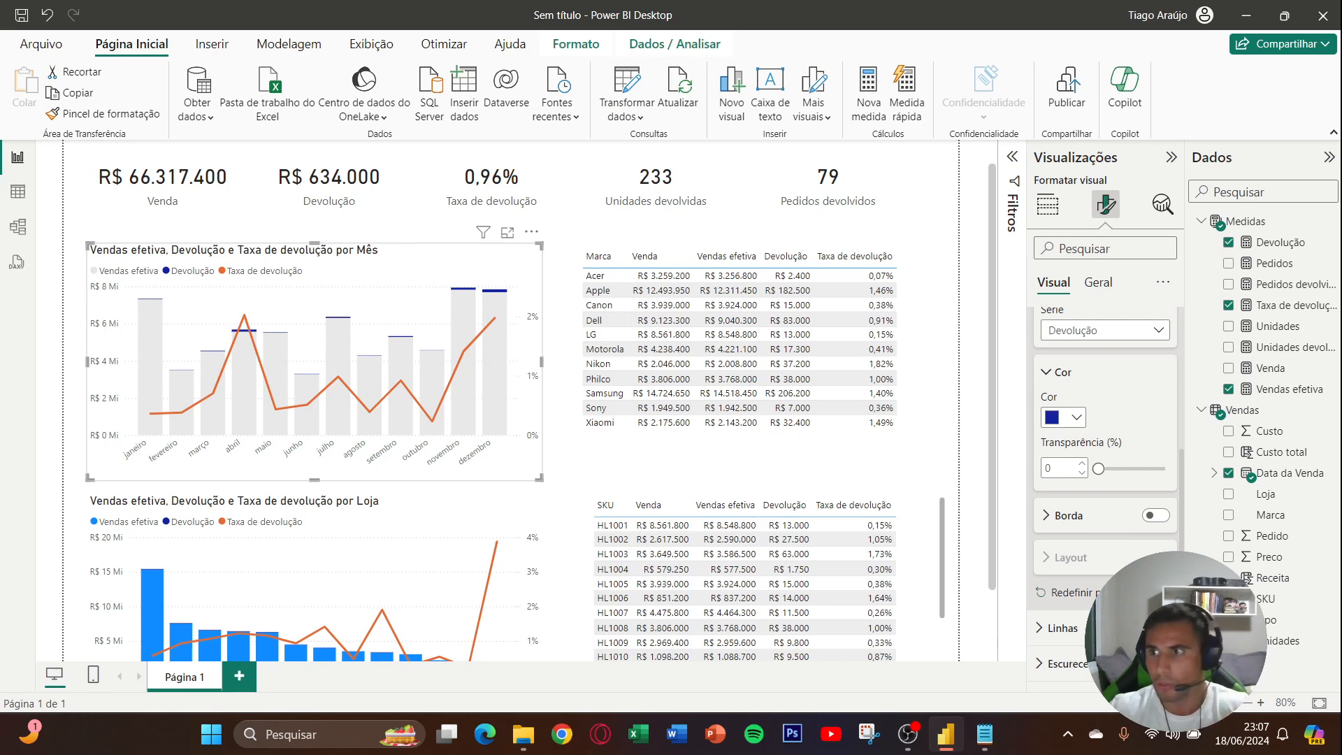
{"action": "left_click", "coordinate": [1062, 417]}
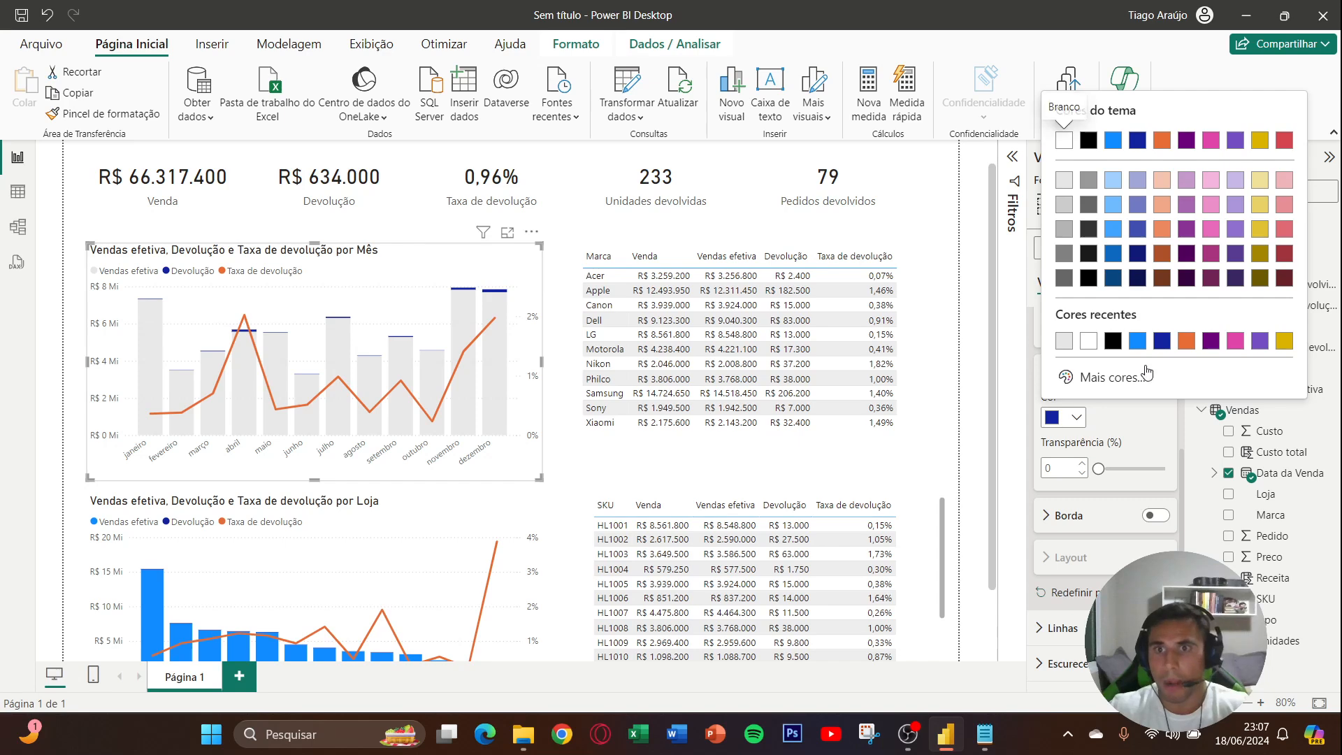
{"action": "left_click", "coordinate": [1111, 459]}
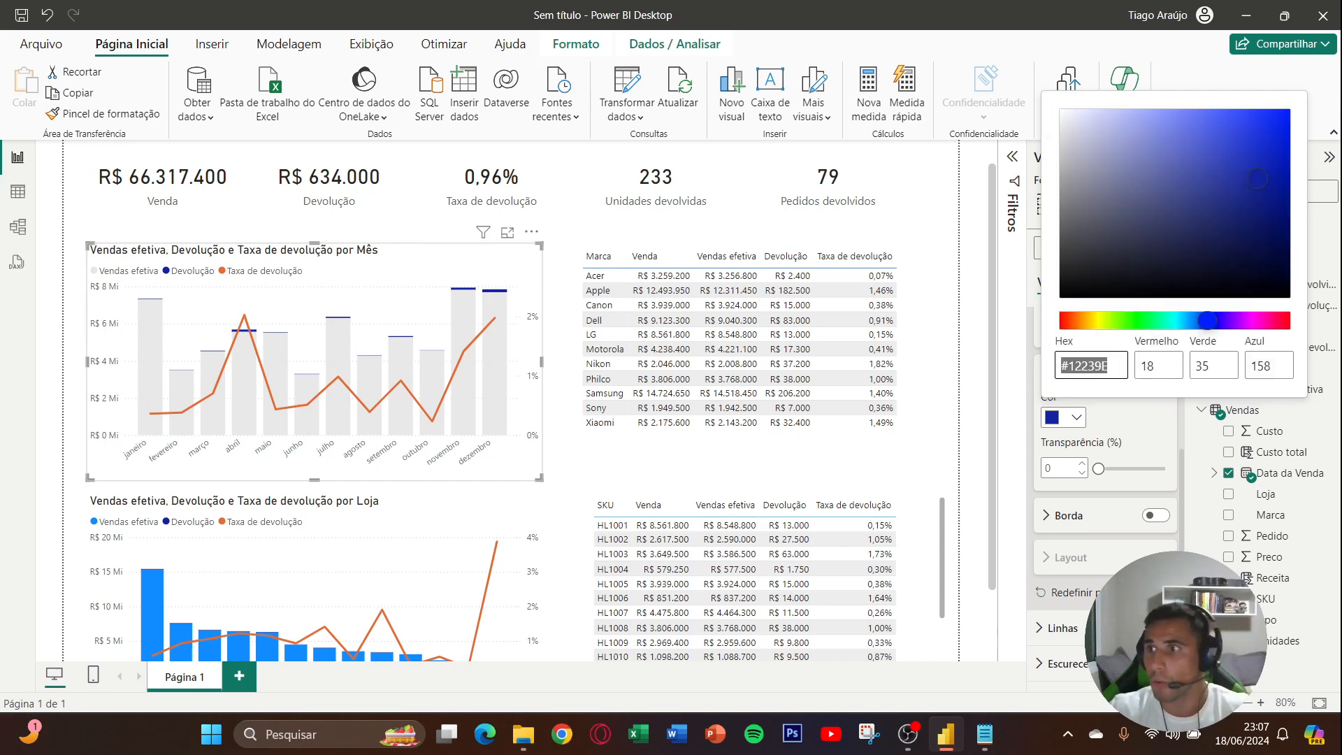
{"action": "key", "text": "alt+Tab"}
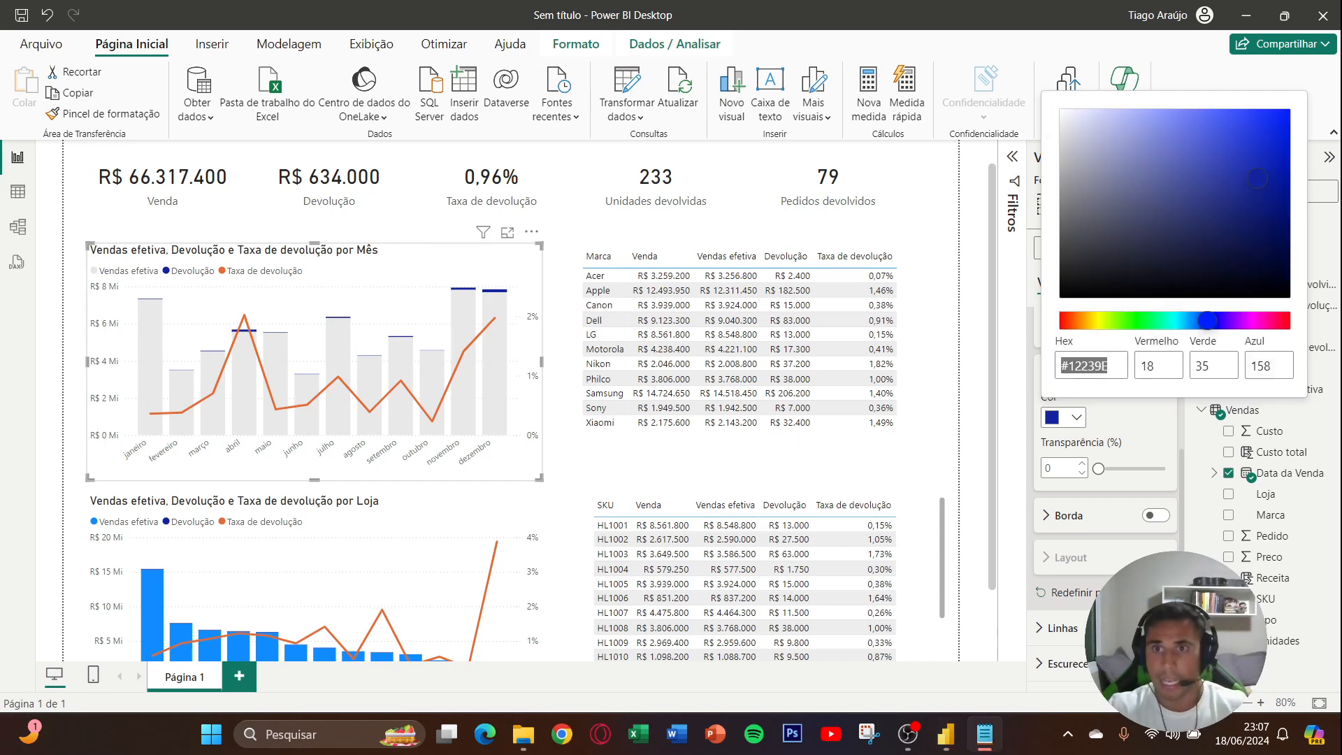
{"action": "key", "text": "alt+Tab"}
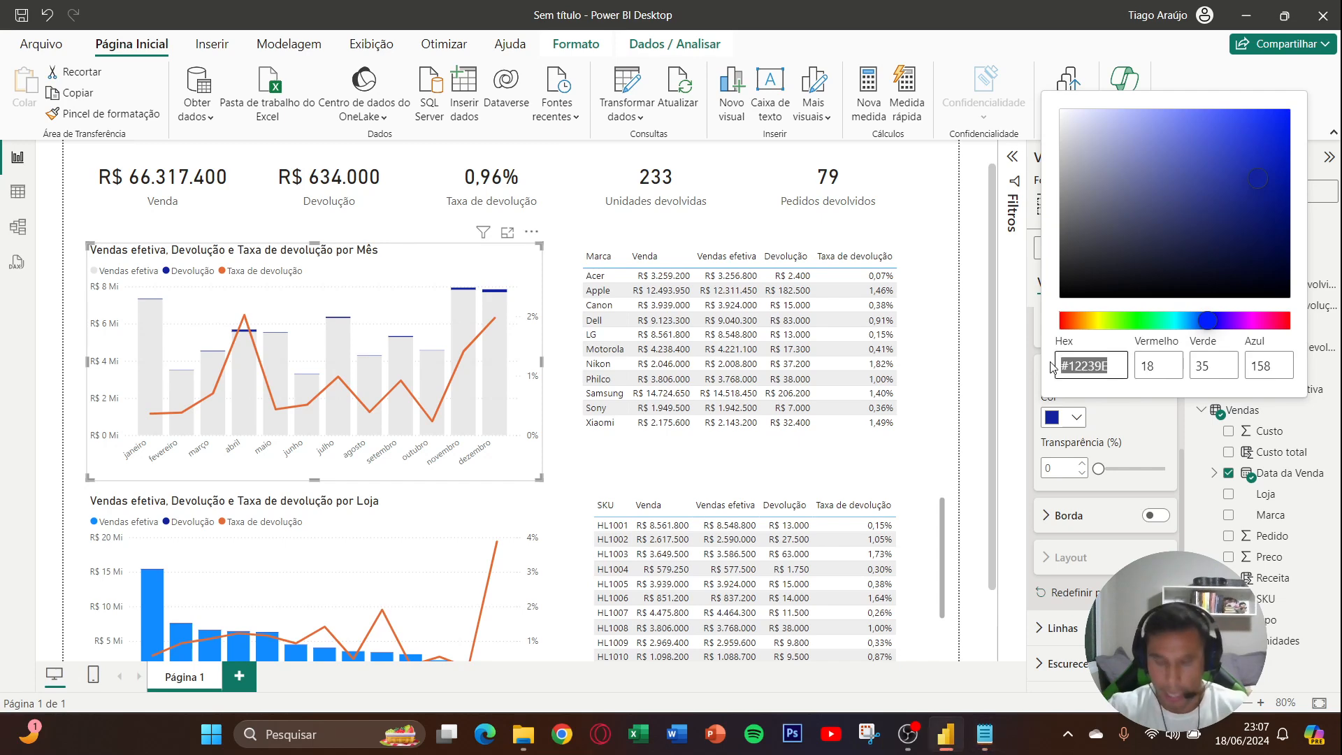
{"action": "key", "text": "ctrl+v"}
{"action": "left_click", "coordinate": [1114, 428]}
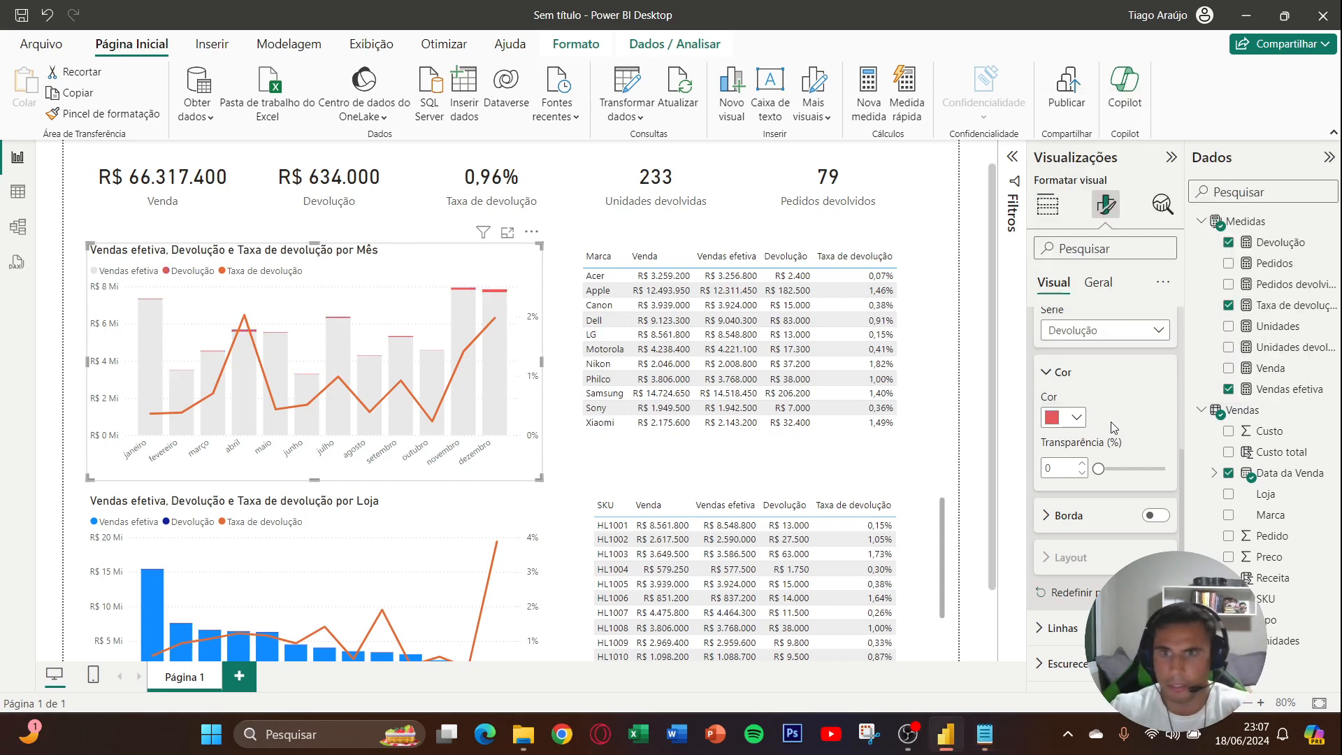
{"action": "double_click", "coordinate": [1065, 468]}
{"action": "type", "text": "15"}
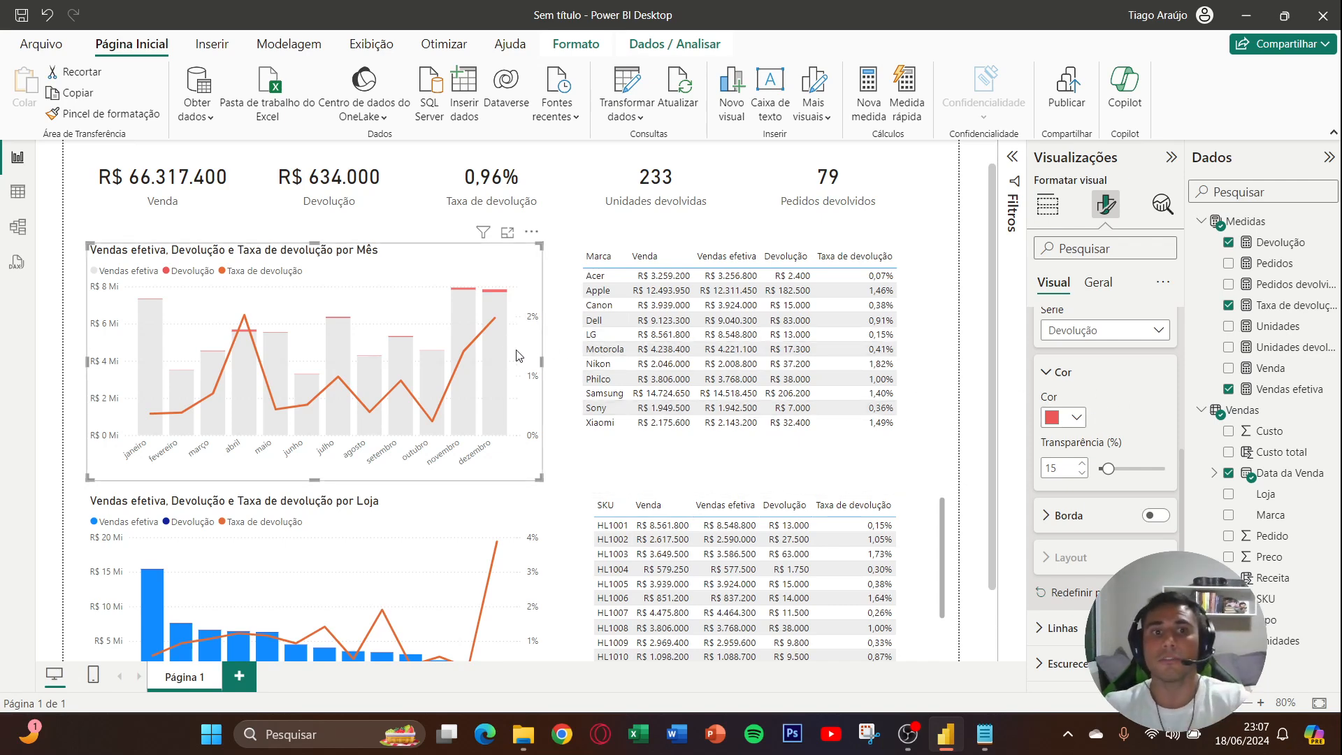
- Recolor the monthly chart's Taxa de devolução line with the red #EE1A1A
{"action": "mouse_move", "coordinate": [492, 360]}
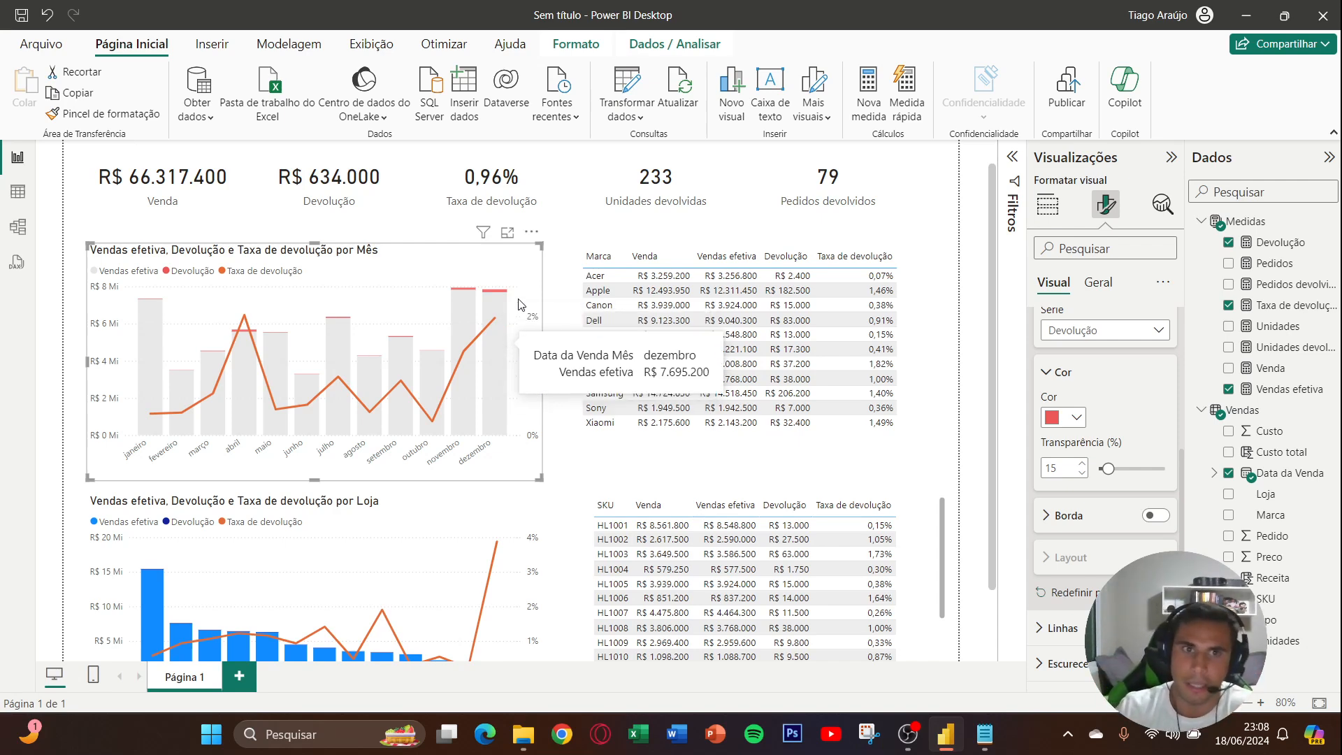
{"action": "scroll", "coordinate": [1081, 501], "scroll_direction": "up", "scroll_amount": 4}
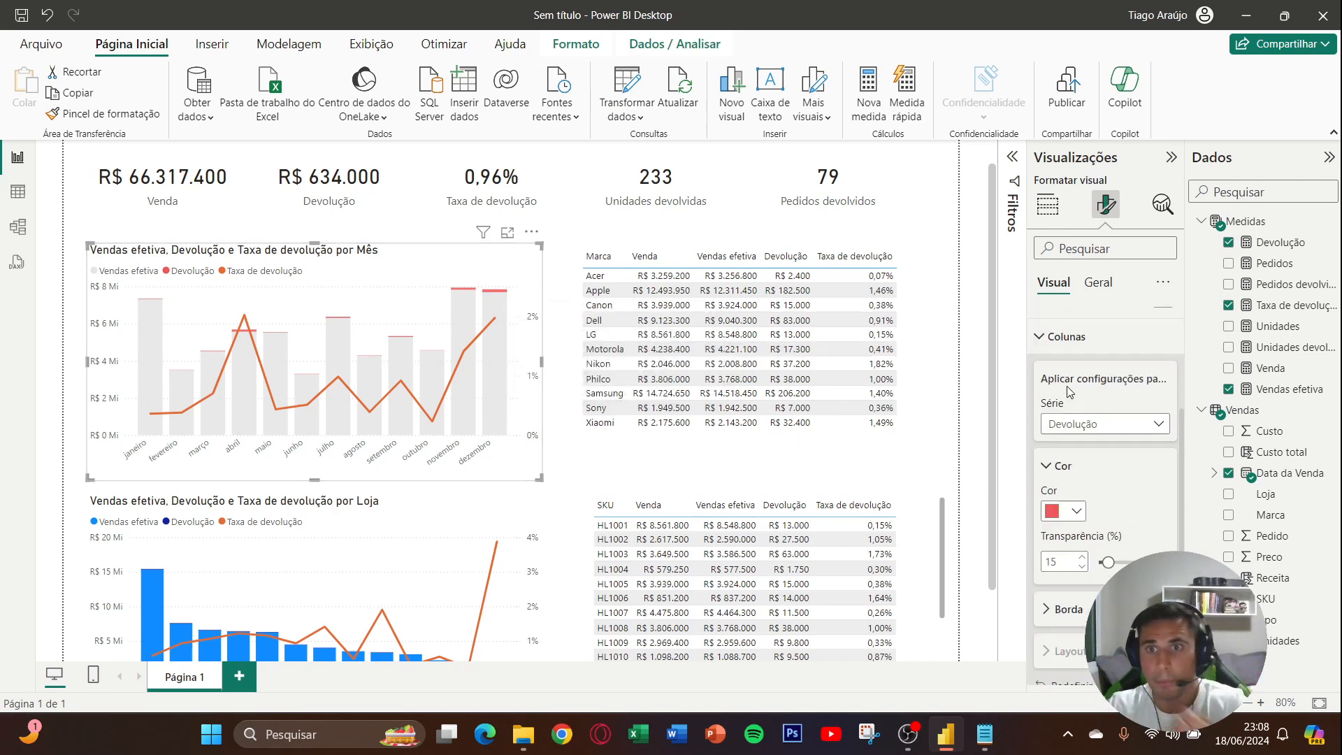
{"action": "left_click", "coordinate": [1081, 500]}
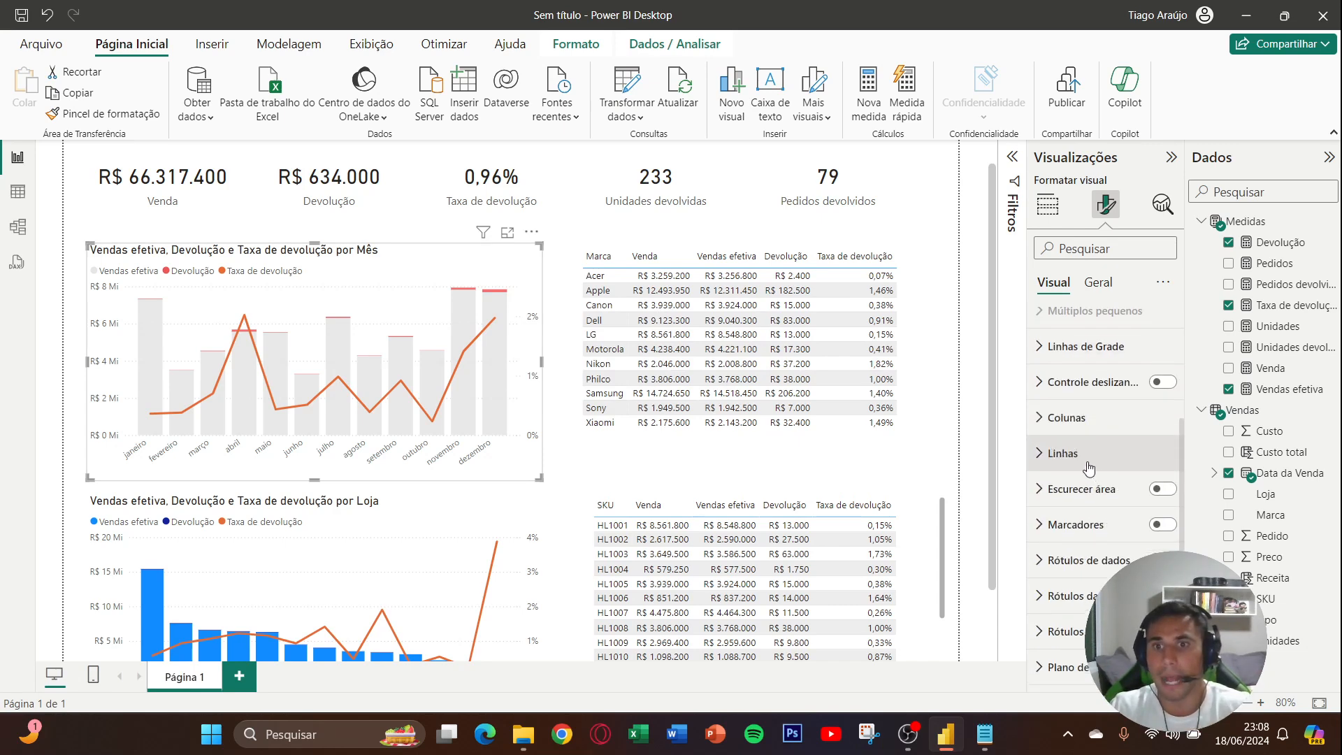
{"action": "left_click", "coordinate": [1092, 449]}
{"action": "scroll", "coordinate": [1097, 446], "scroll_direction": "down", "scroll_amount": 3}
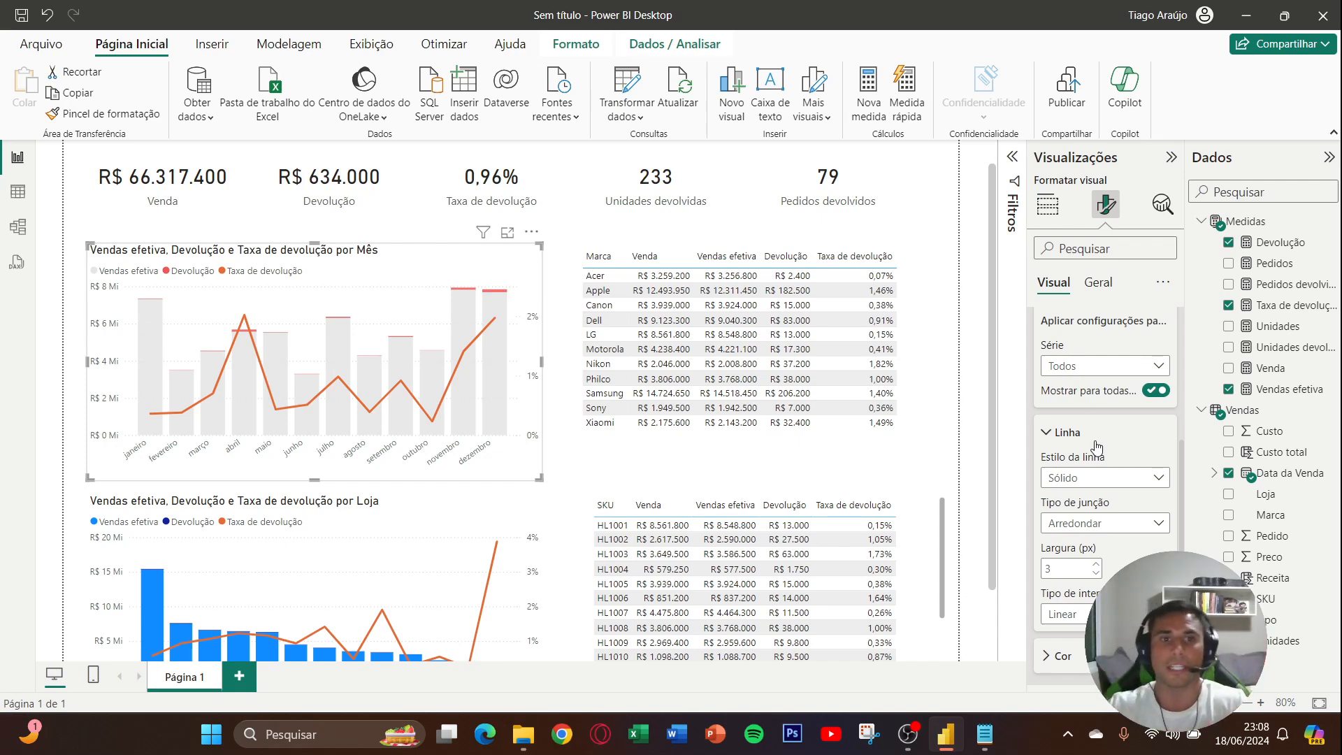
{"action": "scroll", "coordinate": [1101, 440], "scroll_direction": "down", "scroll_amount": 2}
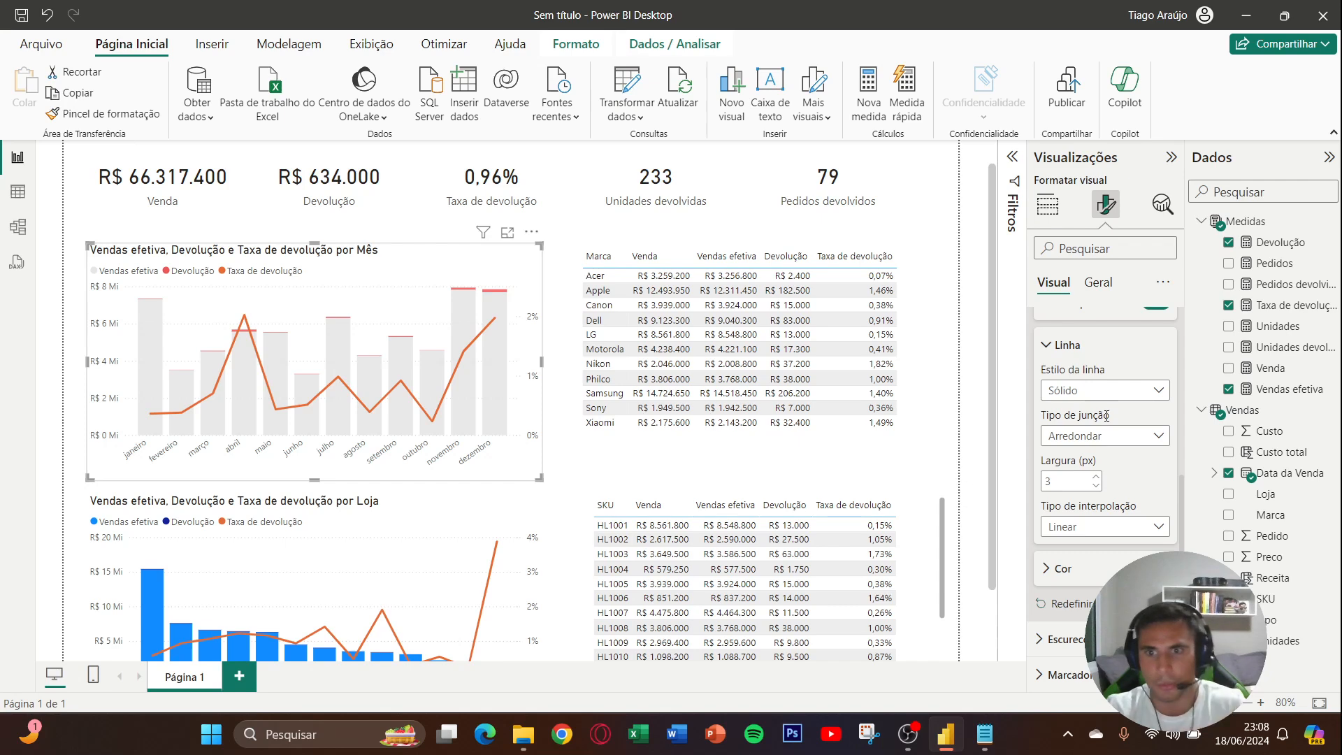
{"action": "scroll", "coordinate": [1119, 441], "scroll_direction": "down", "scroll_amount": 2}
{"action": "left_click", "coordinate": [1093, 481]}
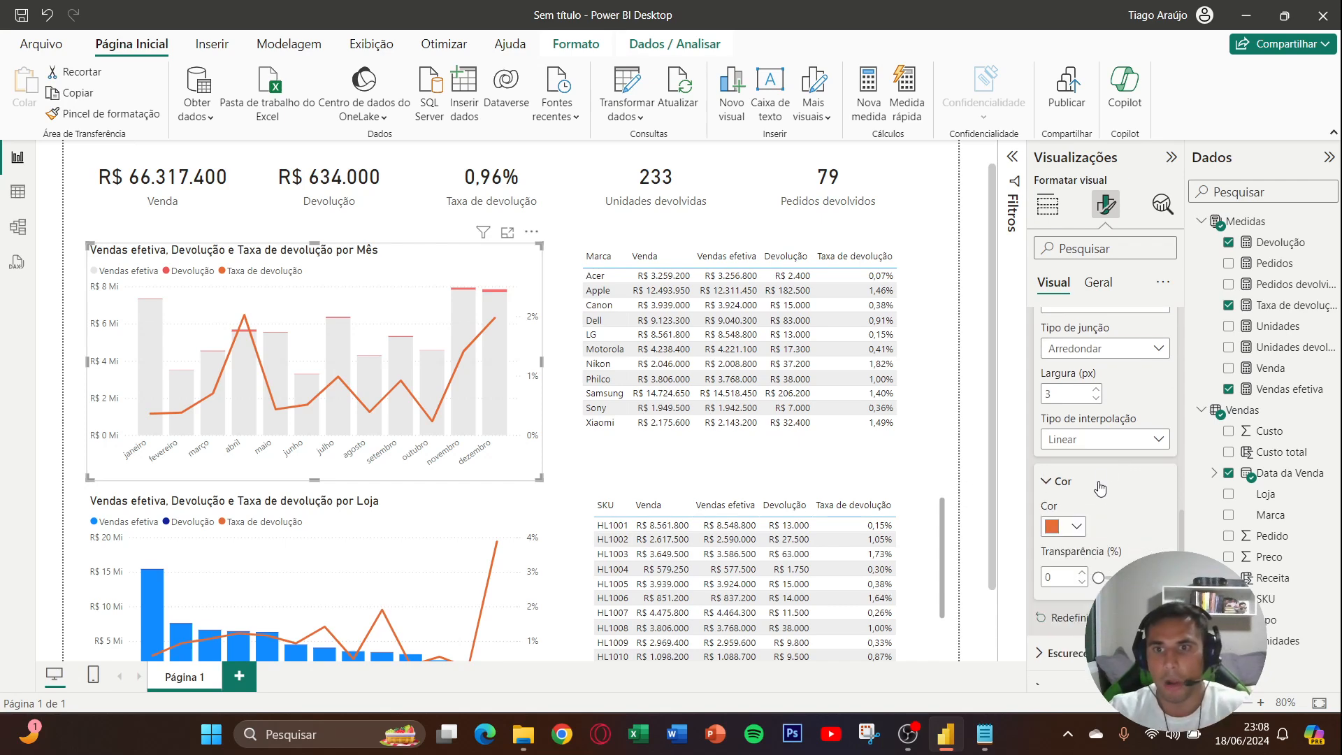
{"action": "scroll", "coordinate": [1093, 483], "scroll_direction": "down", "scroll_amount": 2}
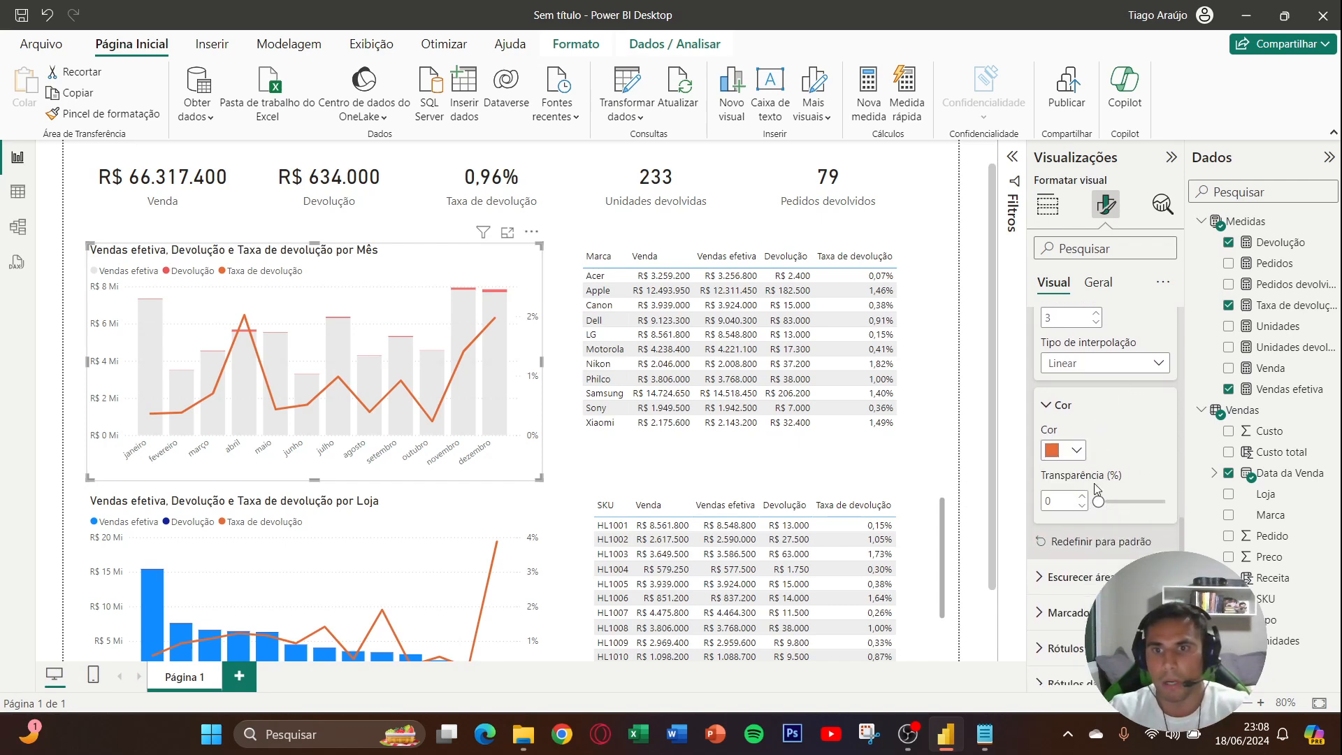
{"action": "left_click", "coordinate": [1077, 439]}
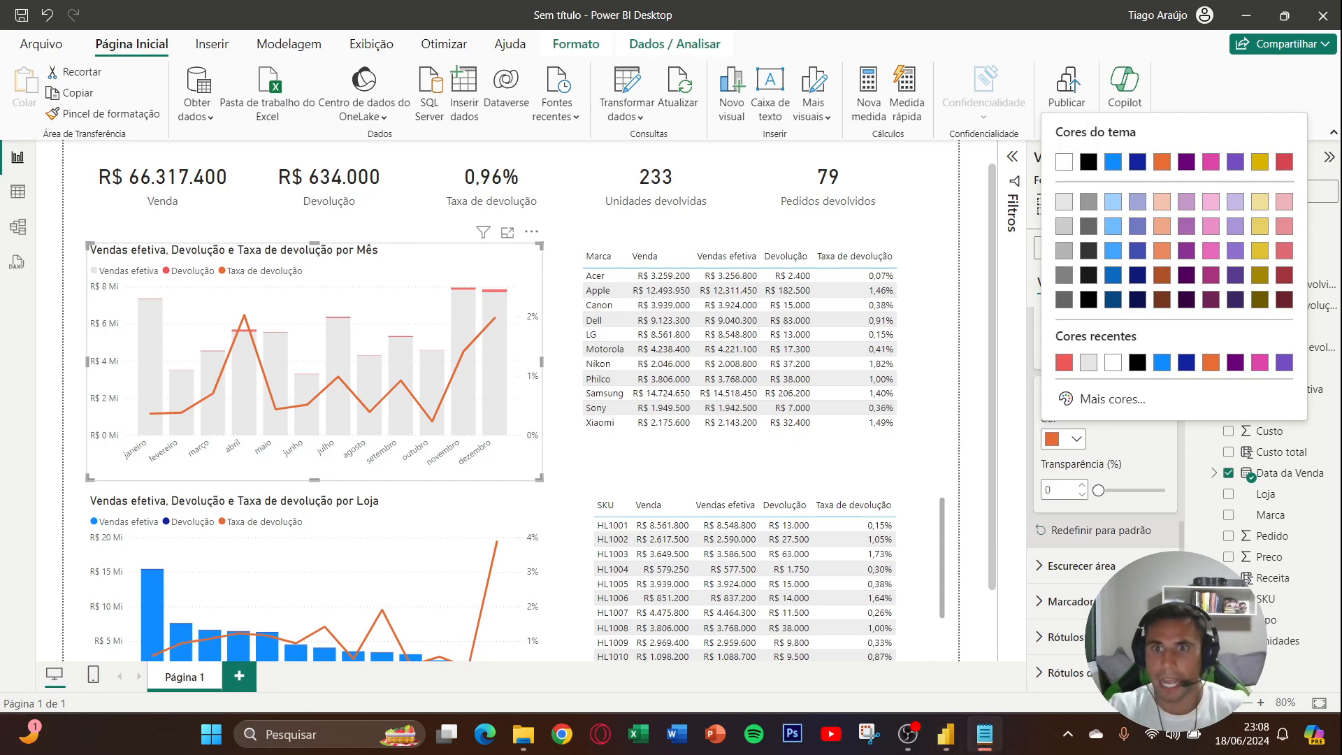
{"action": "left_click", "coordinate": [1092, 410]}
{"action": "type", "text": "#EE1A1A"}
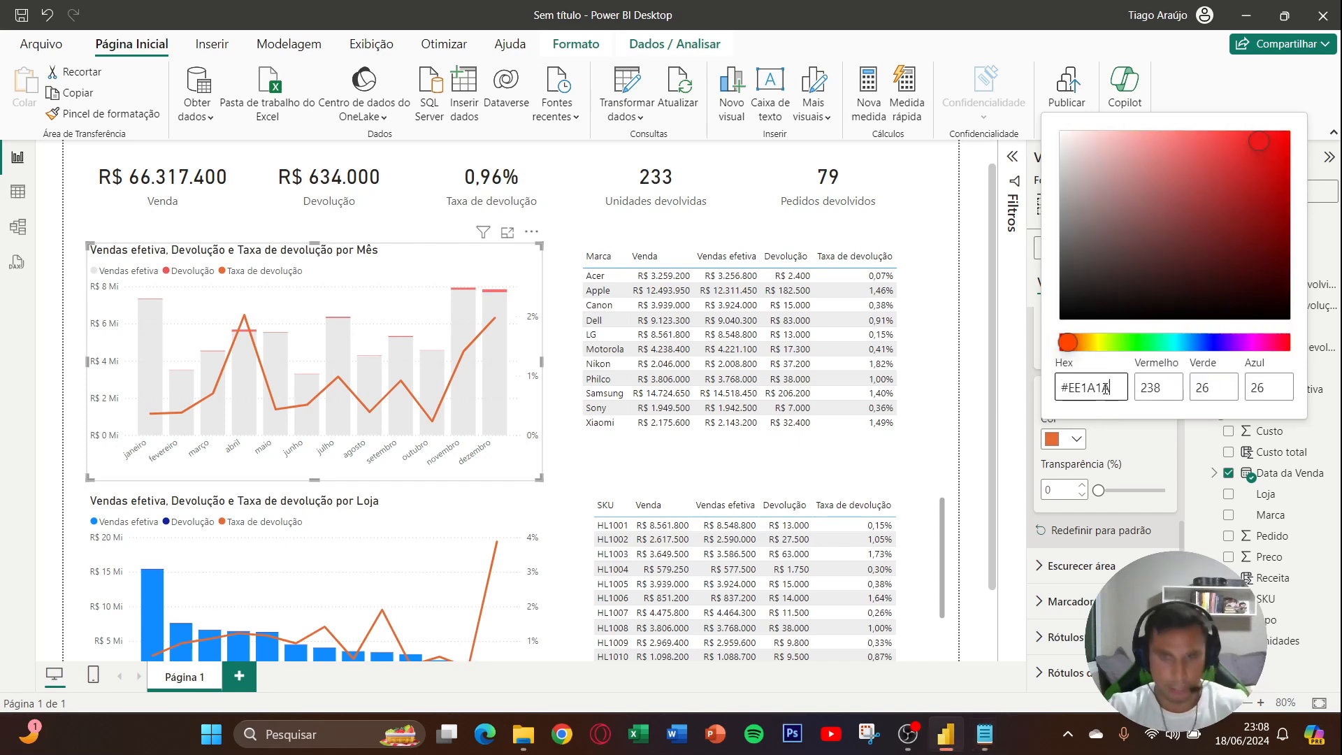
{"action": "left_click", "coordinate": [1121, 434]}
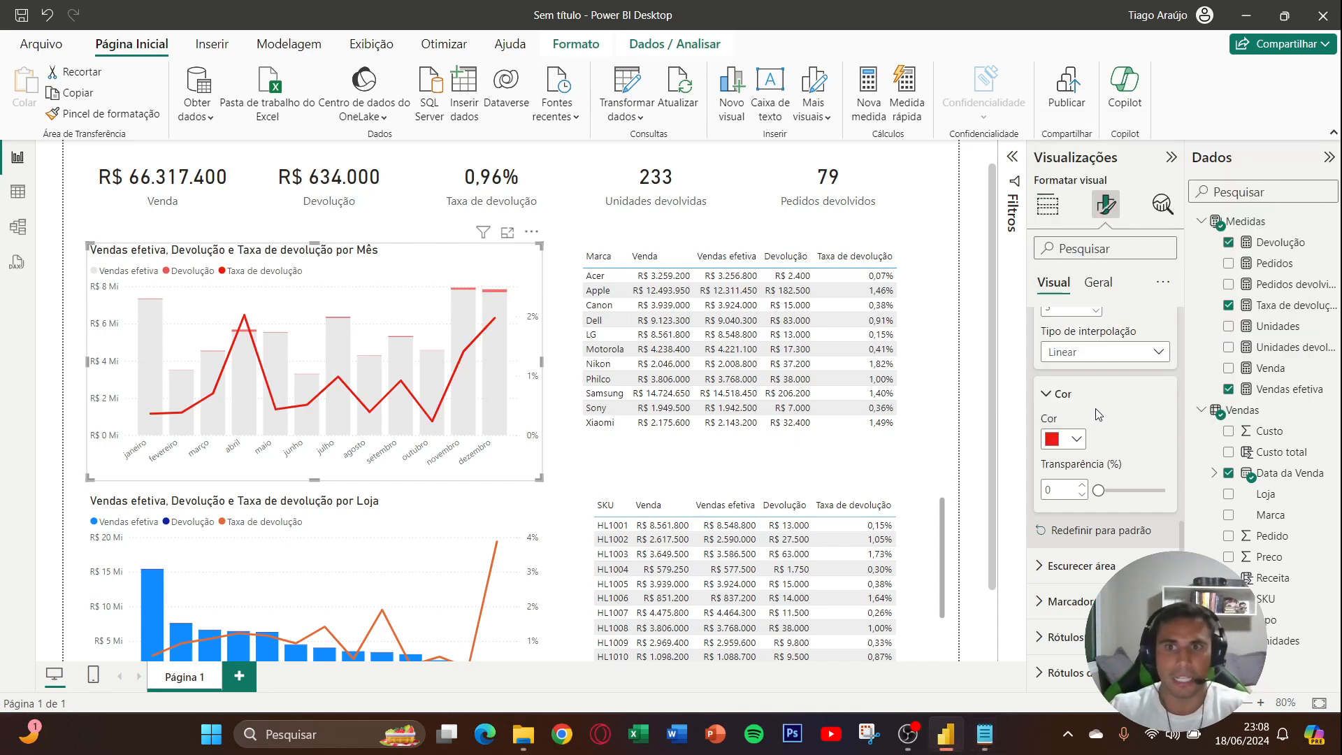
{"action": "left_click", "coordinate": [1062, 393]}
{"action": "scroll", "coordinate": [1121, 423], "scroll_direction": "up", "scroll_amount": 2}
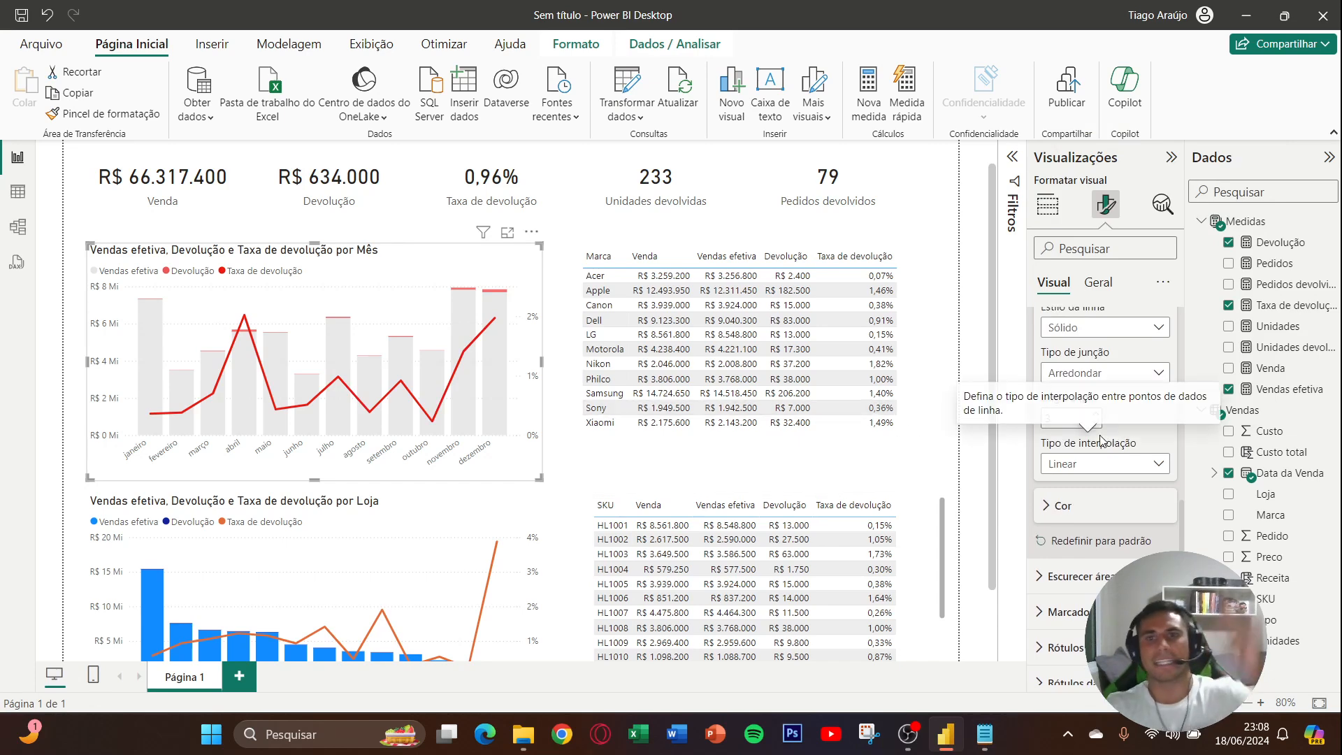
- Set the monthly chart's Taxa de devolução line to Suave interpolation with a width of 2.5 px
{"action": "left_click", "coordinate": [1128, 466]}
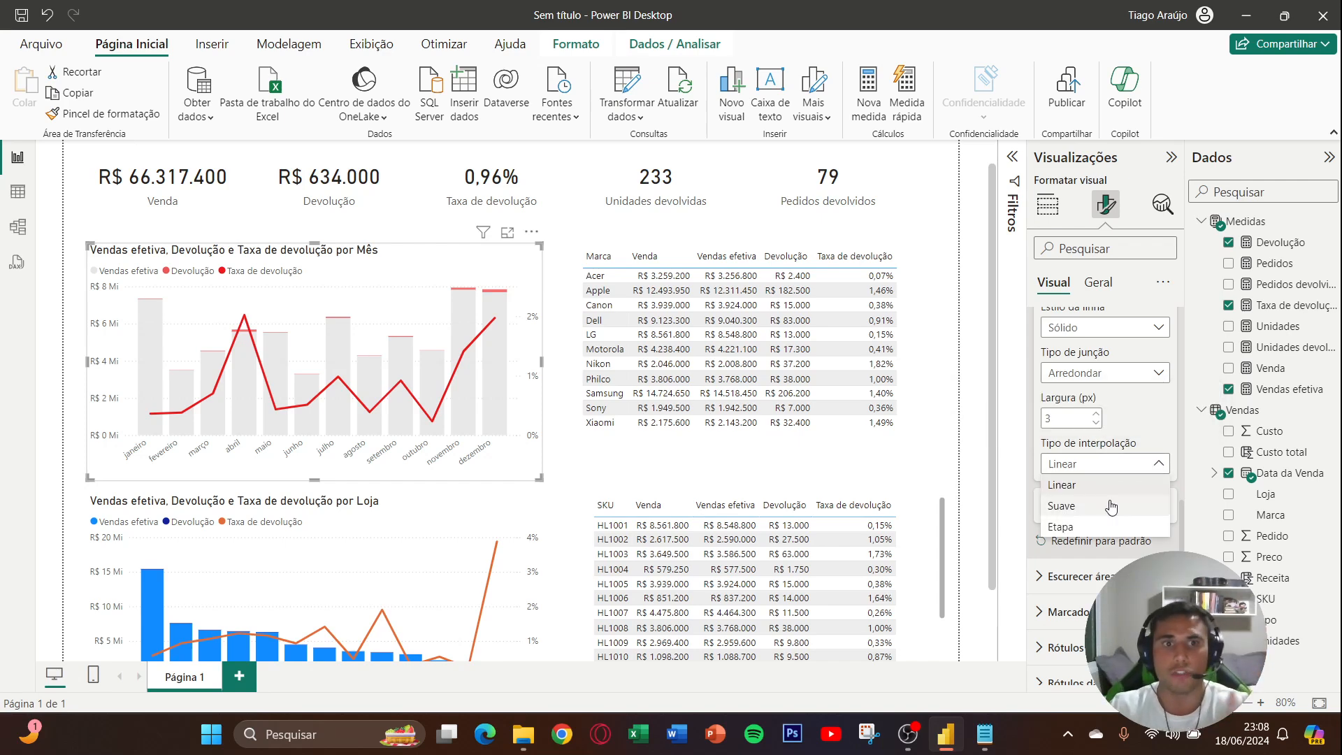
{"action": "left_click", "coordinate": [1111, 506]}
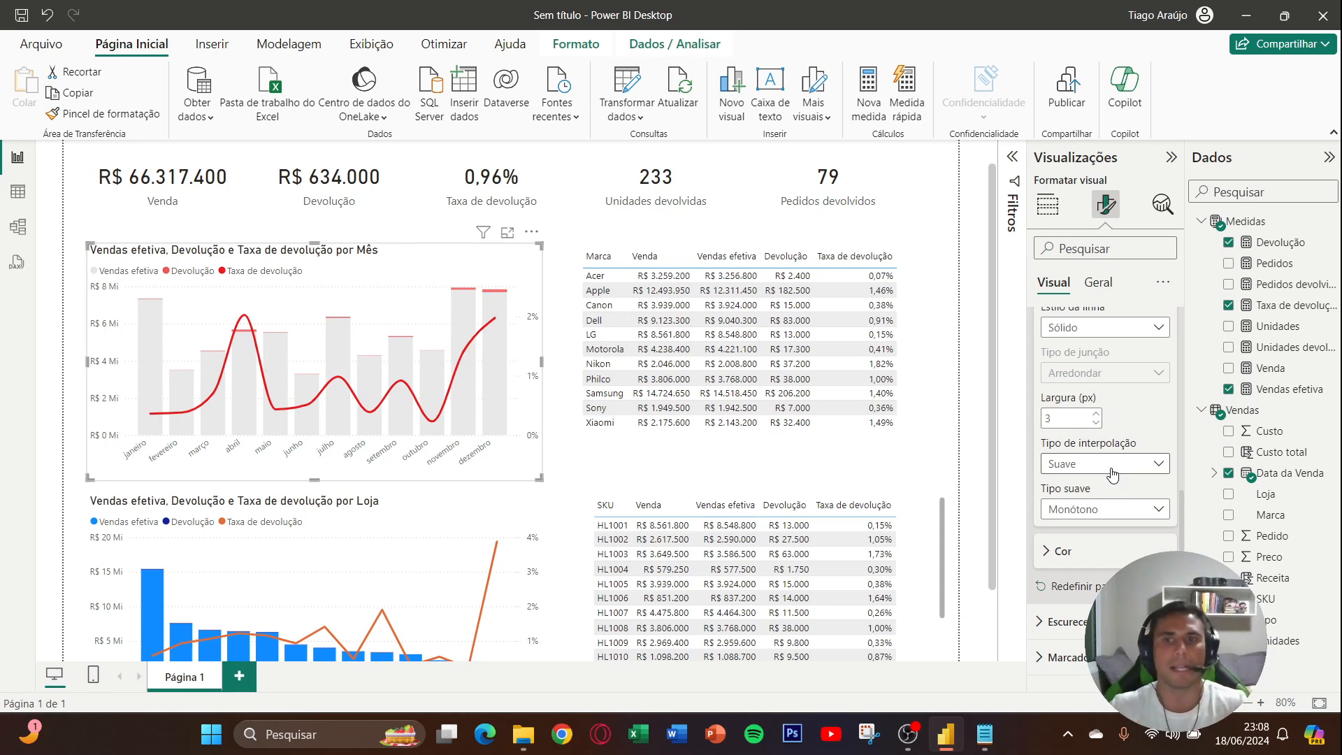
{"action": "double_click", "coordinate": [1071, 418]}
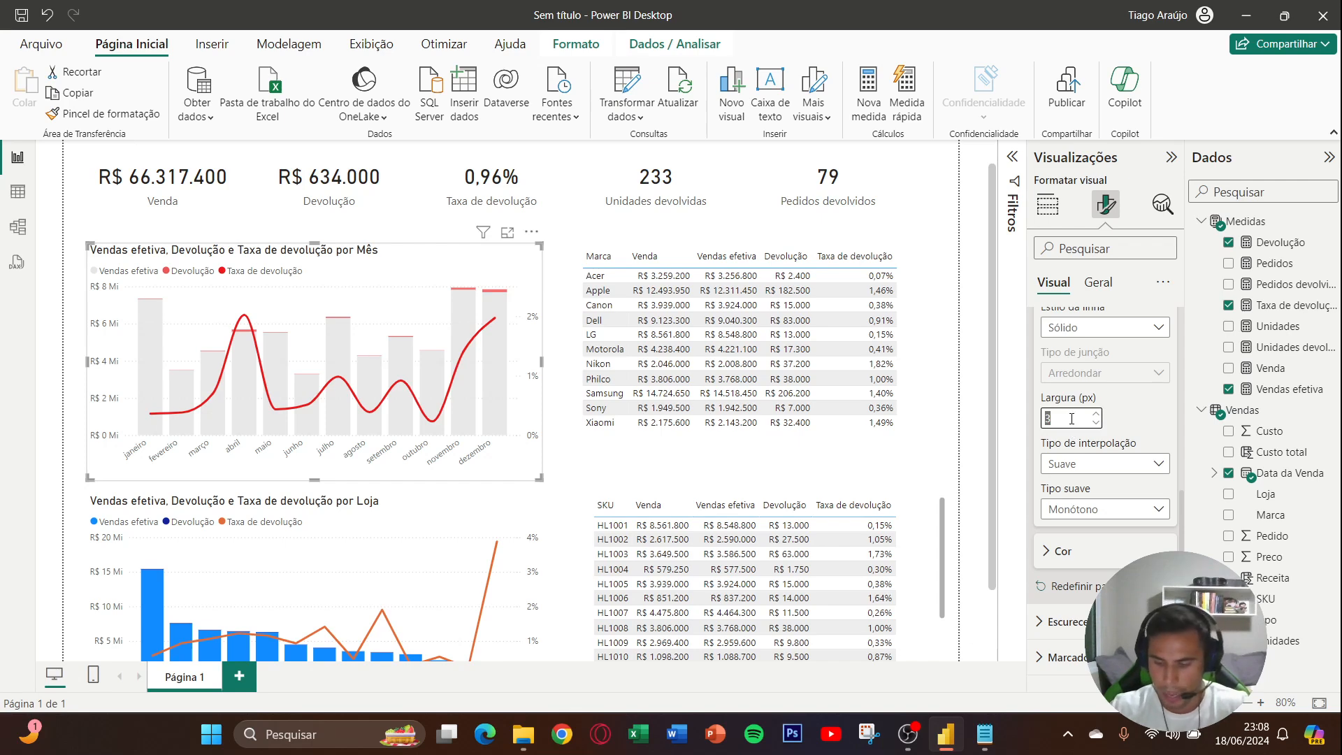
{"action": "type", "text": "2.5"}
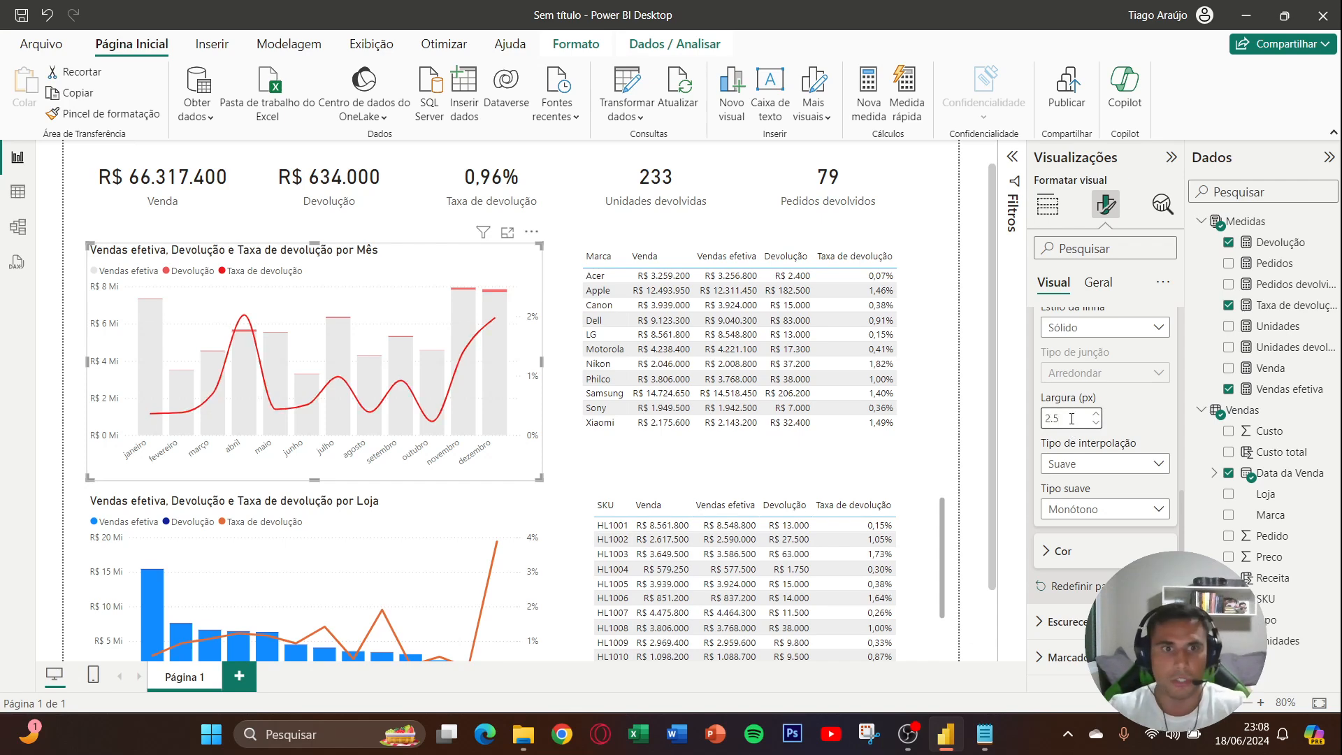
{"action": "scroll", "coordinate": [1121, 418], "scroll_direction": "up", "scroll_amount": 2}
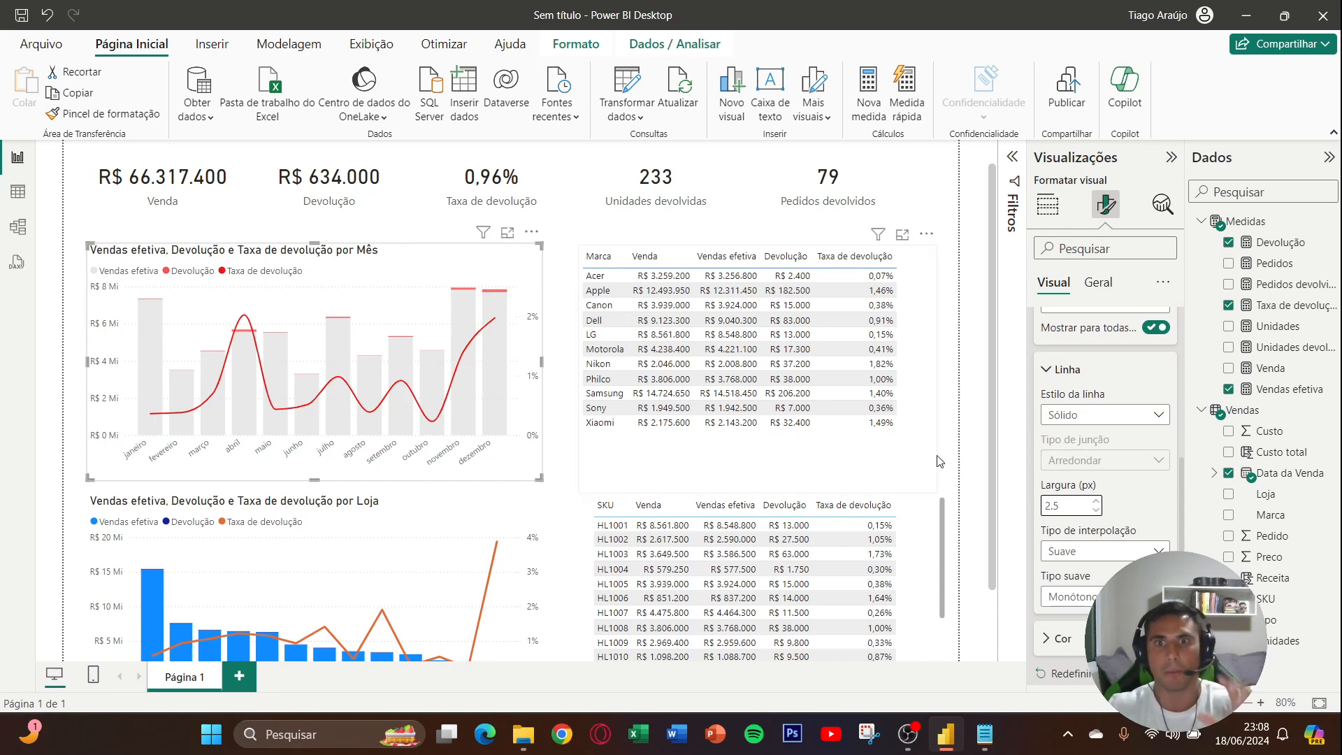
{"action": "left_click", "coordinate": [549, 363]}
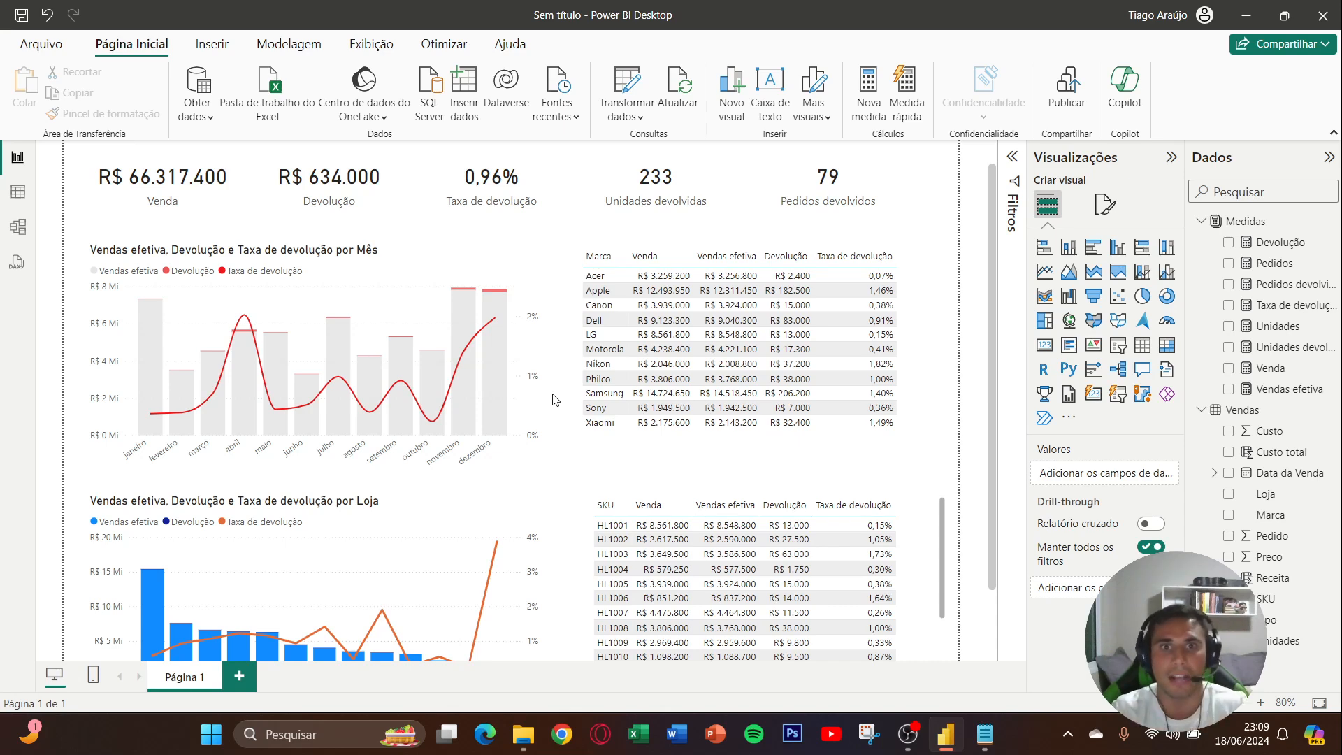
- Recolor the Devolução columns in the Loja chart with the recent light red and set their transparency to 15%
{"action": "scroll", "coordinate": [556, 402], "scroll_direction": "down", "scroll_amount": 2}
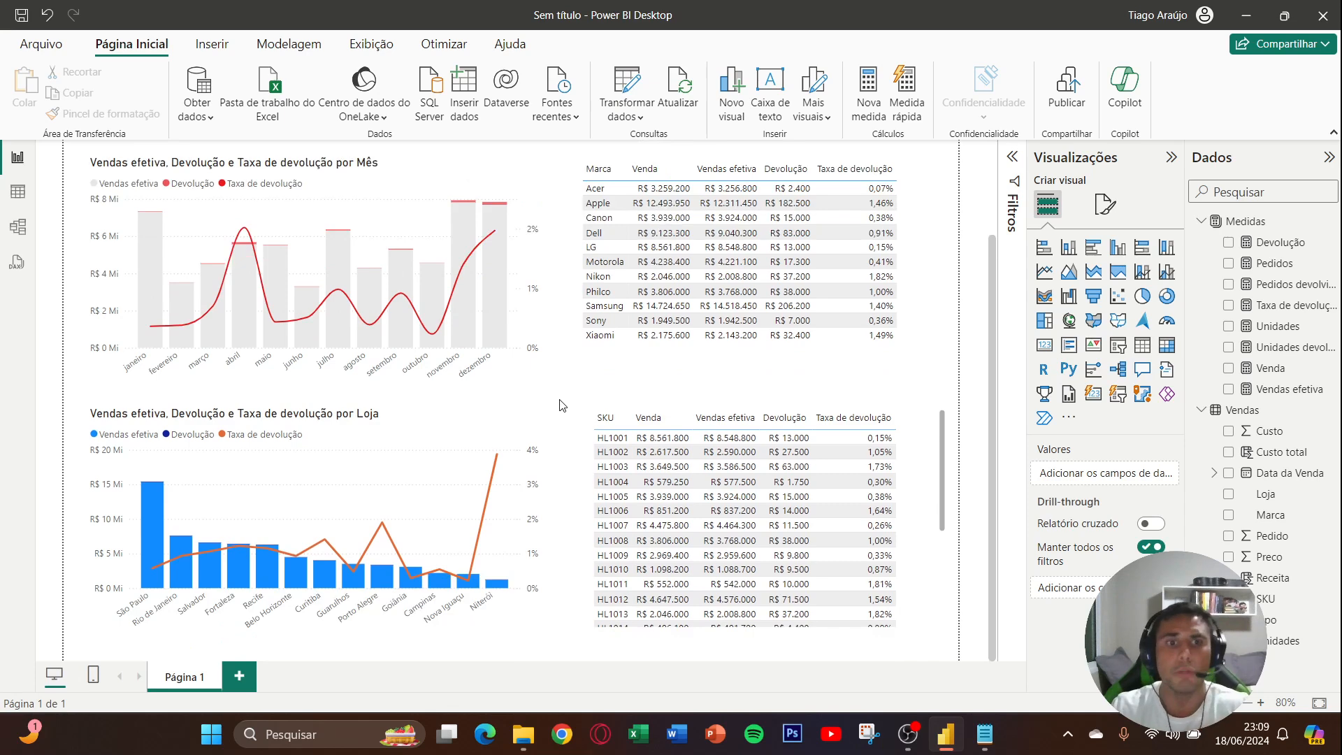
{"action": "left_click", "coordinate": [473, 437]}
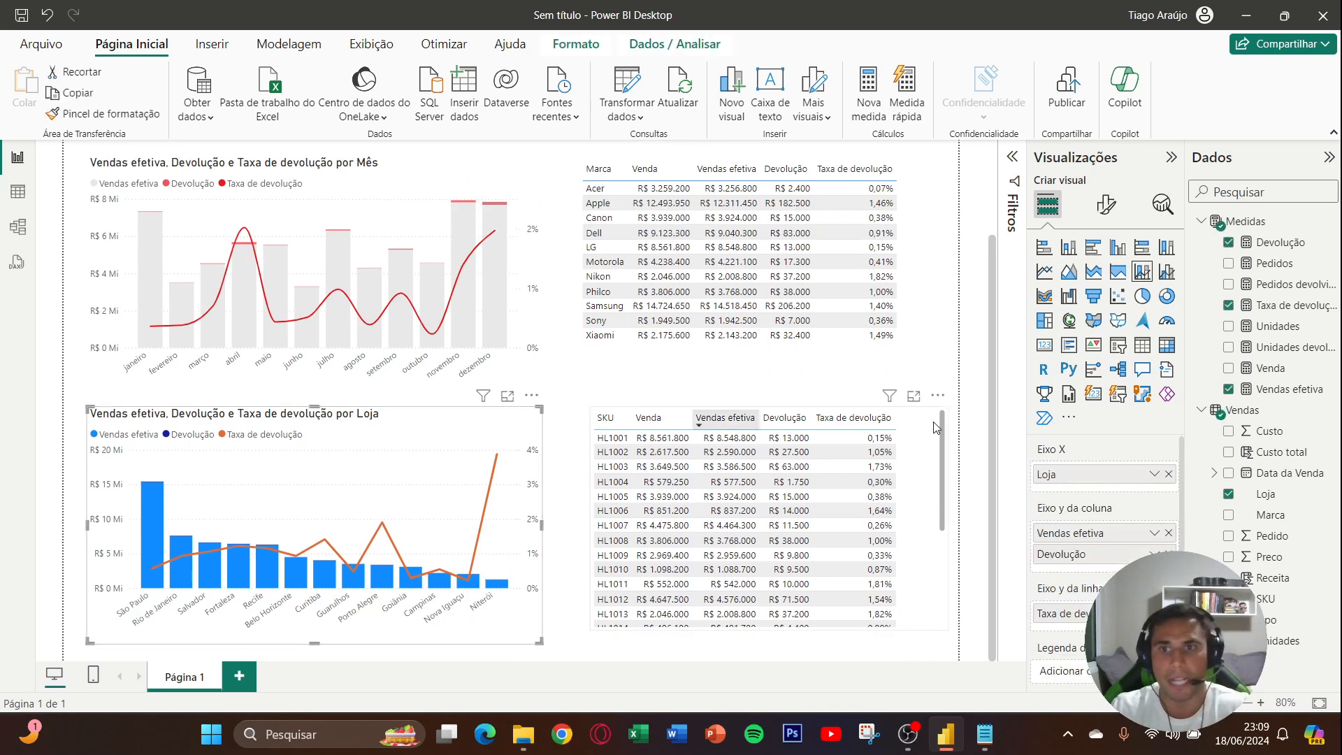
{"action": "left_click", "coordinate": [1106, 206]}
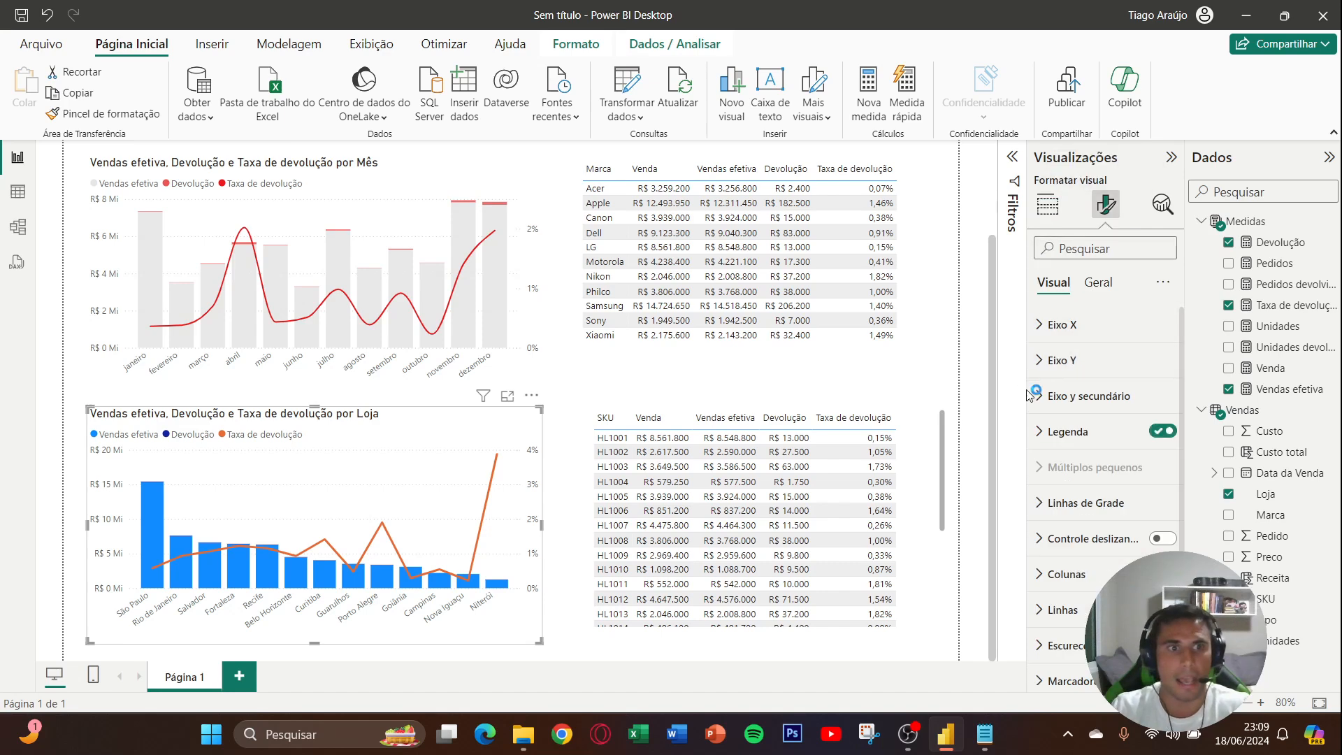
{"action": "scroll", "coordinate": [1082, 440], "scroll_direction": "down", "scroll_amount": 4}
{"action": "left_click", "coordinate": [1067, 418]}
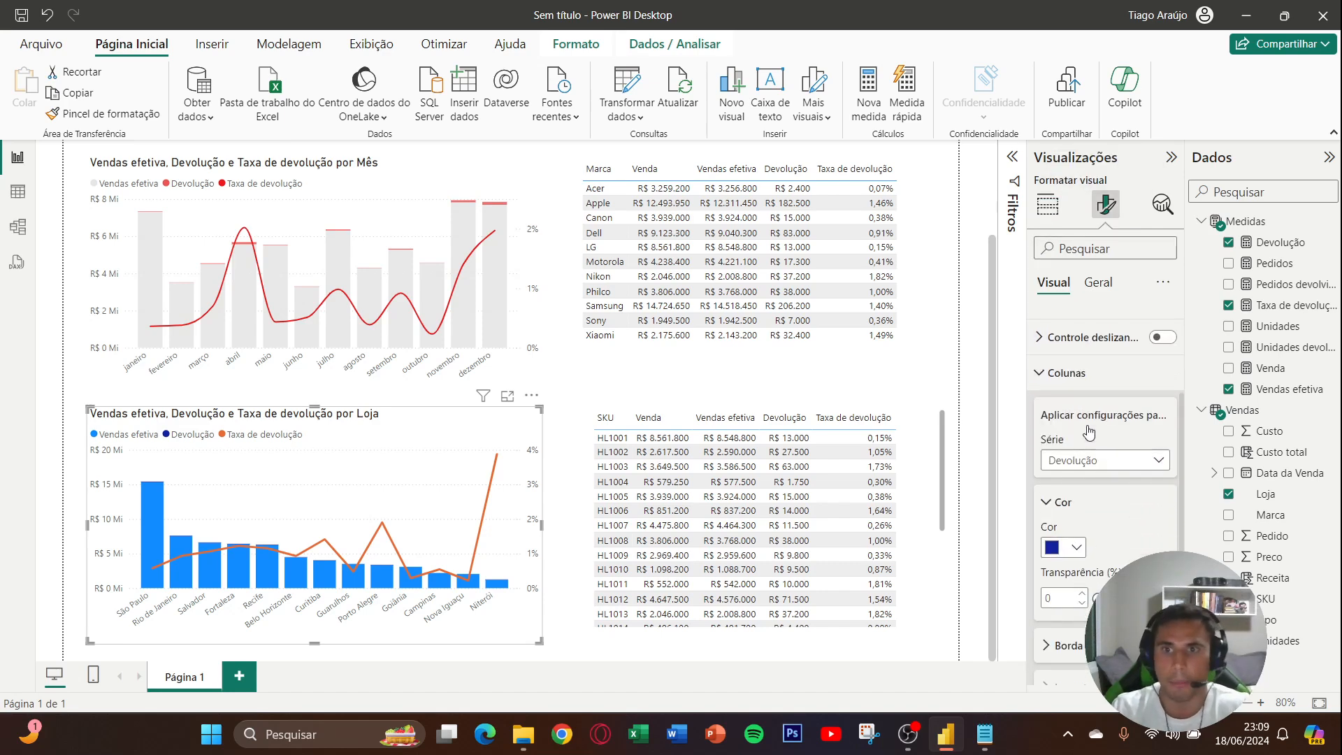
{"action": "scroll", "coordinate": [1114, 387], "scroll_direction": "down", "scroll_amount": 3}
{"action": "scroll", "coordinate": [1113, 387], "scroll_direction": "up", "scroll_amount": 1}
{"action": "left_click", "coordinate": [1073, 418]}
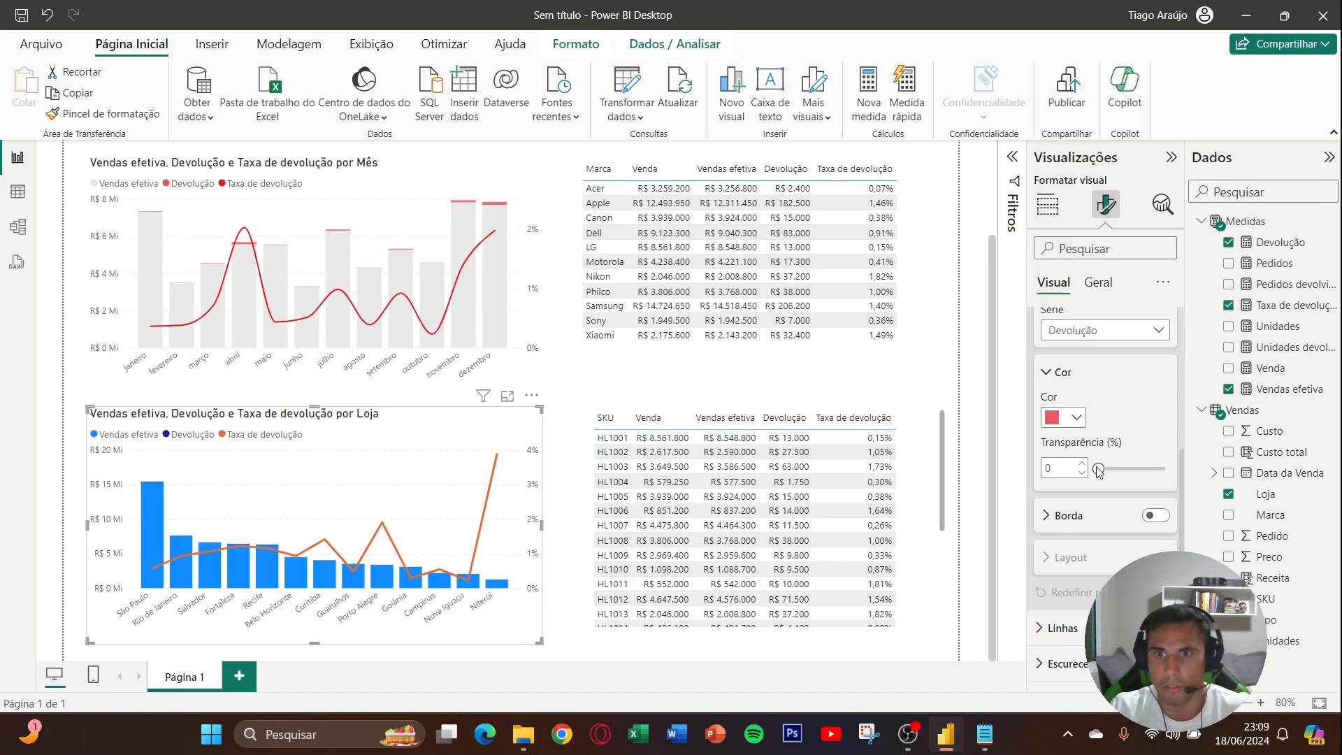
{"action": "left_click", "coordinate": [1088, 340]}
{"action": "double_click", "coordinate": [1066, 469]}
{"action": "type", "text": "15"}
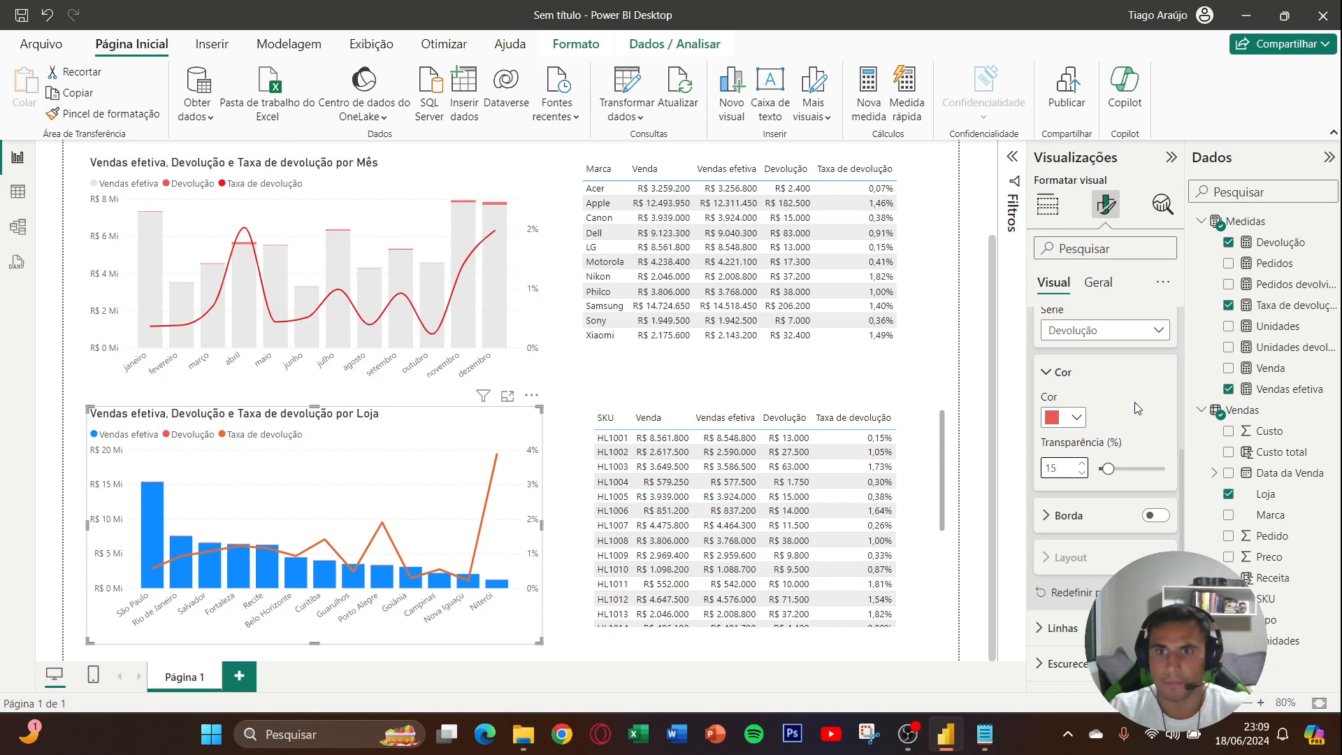
- Recolor the Loja chart's Vendas efetiva columns with the recent light grey and set their transparency to 15%
{"action": "left_click", "coordinate": [1117, 330]}
{"action": "left_click", "coordinate": [1105, 374]}
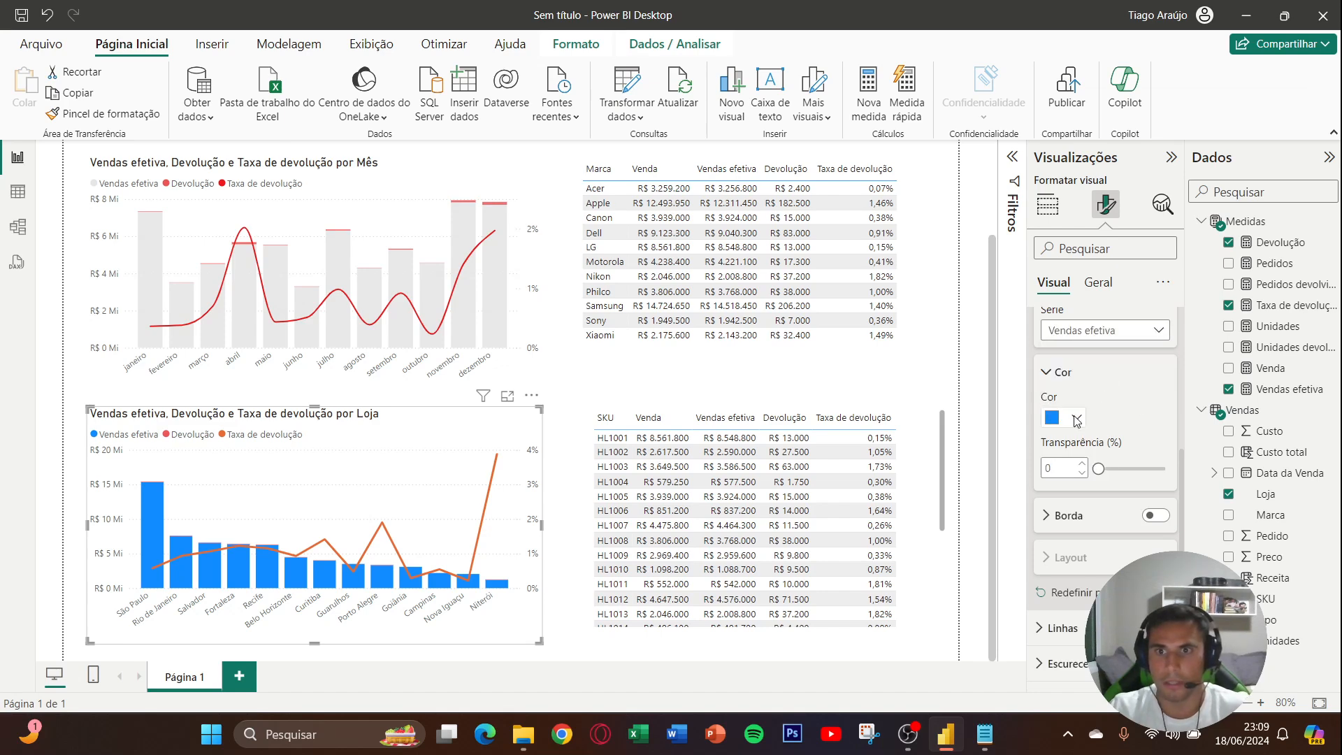
{"action": "left_click", "coordinate": [1076, 419]}
{"action": "left_click", "coordinate": [1117, 342]}
{"action": "double_click", "coordinate": [1066, 468]}
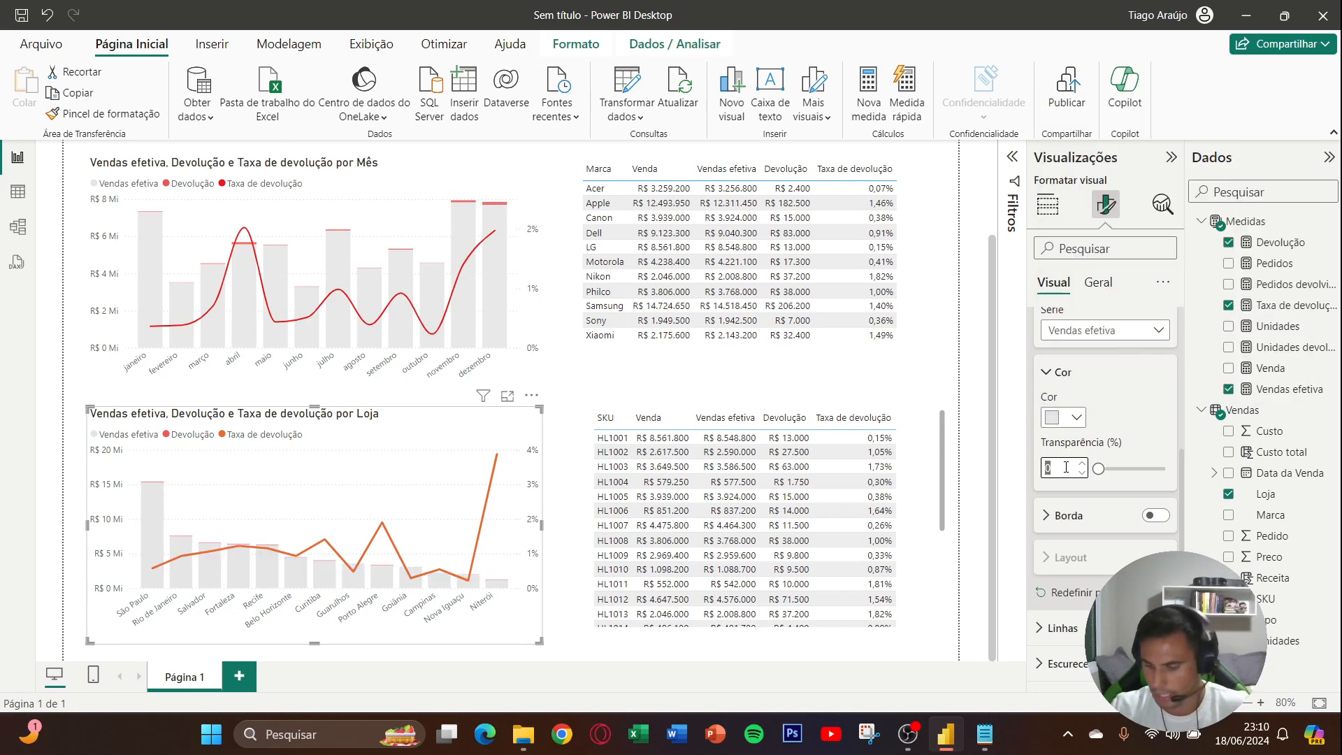
{"action": "type", "text": "15"}
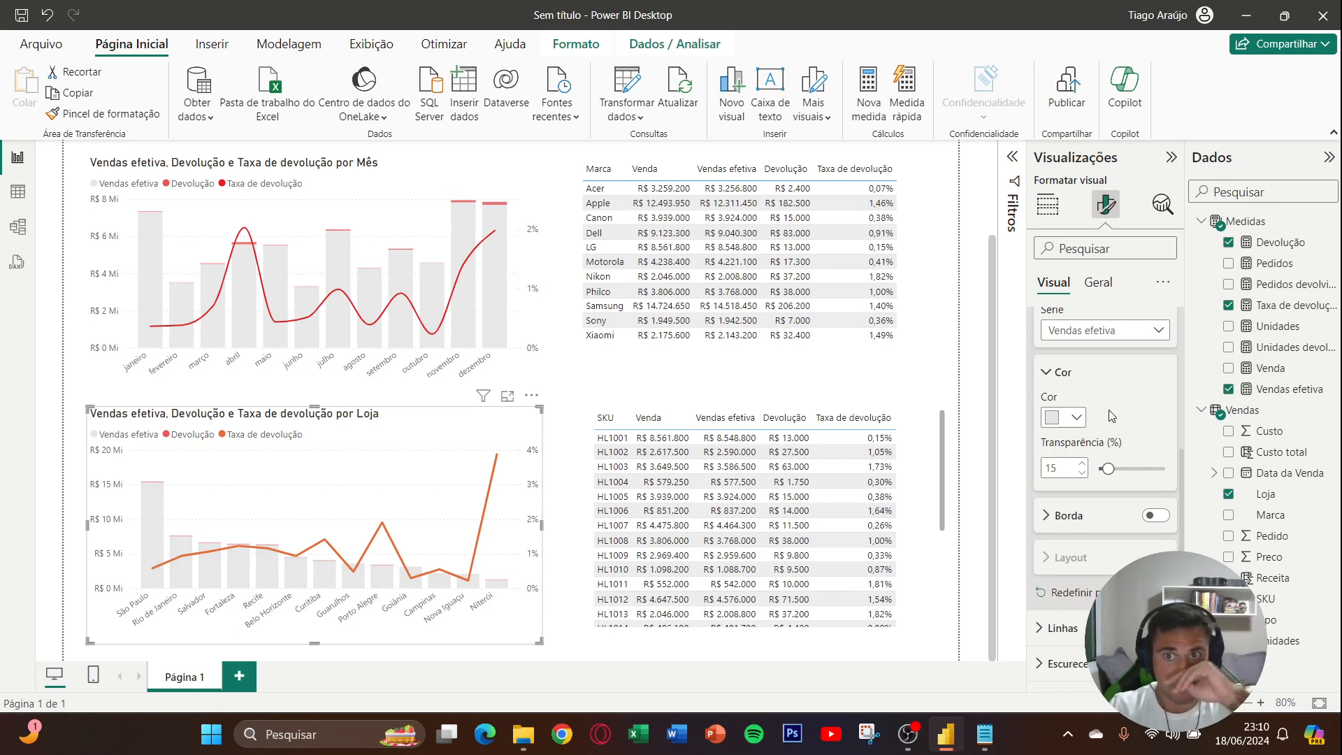
- Set the Loja chart's line width to 2.5 px and its interpolation type to Suave
{"action": "scroll", "coordinate": [1107, 427], "scroll_direction": "up", "scroll_amount": 3}
{"action": "left_click", "coordinate": [1085, 418]}
{"action": "left_click", "coordinate": [1098, 451]}
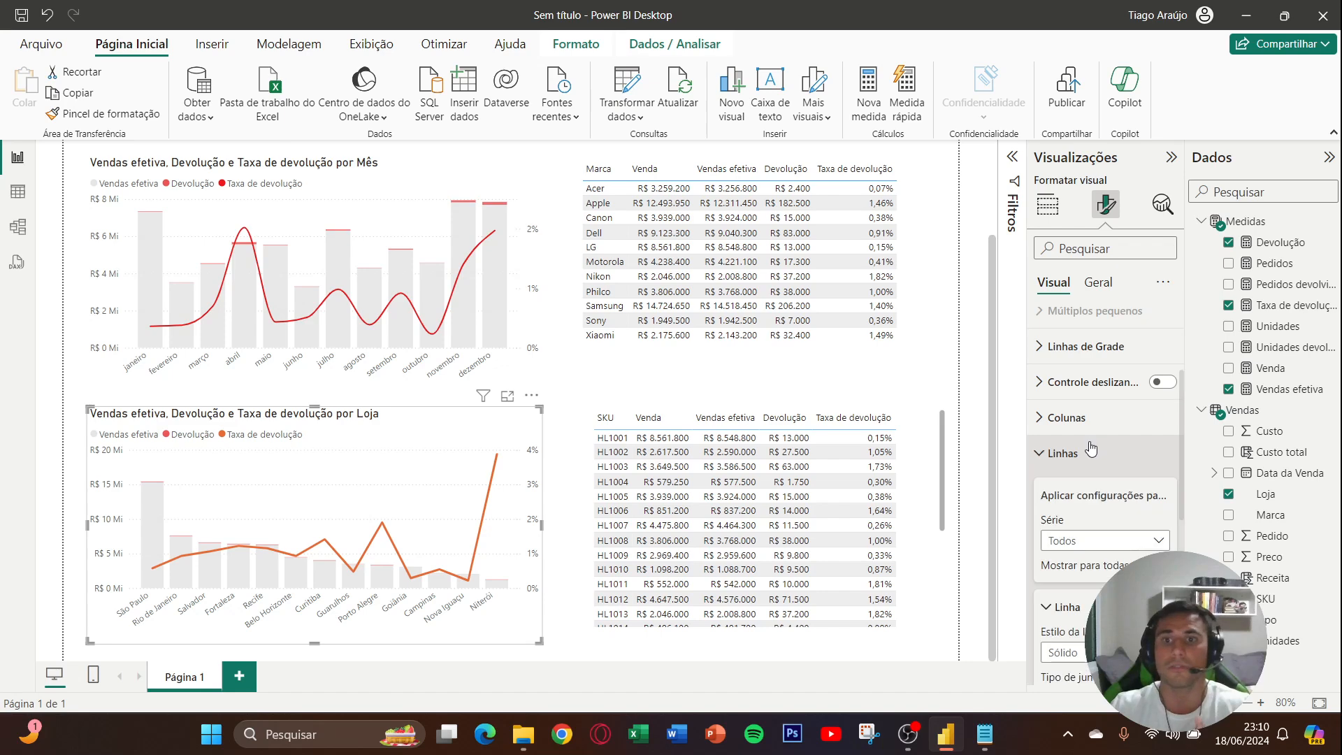
{"action": "scroll", "coordinate": [1099, 441], "scroll_direction": "down", "scroll_amount": 2}
{"action": "scroll", "coordinate": [1098, 439], "scroll_direction": "down", "scroll_amount": 2}
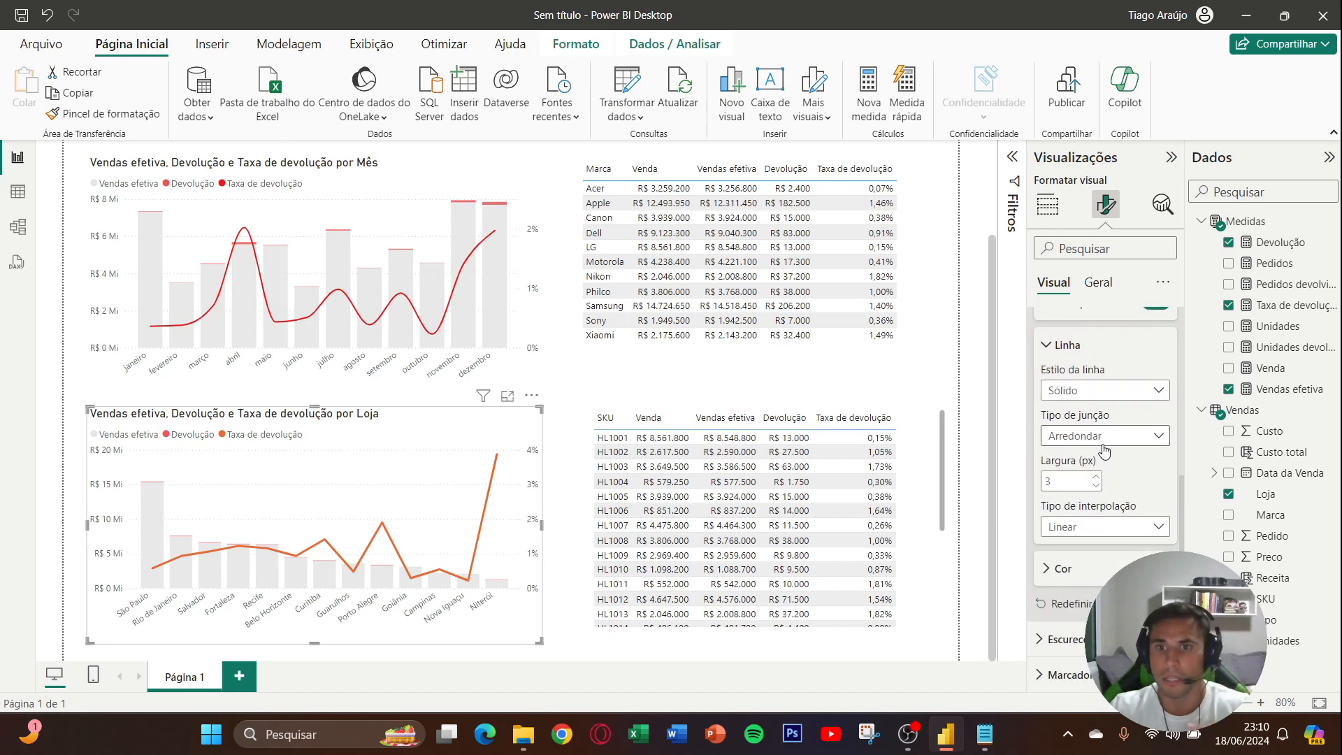
{"action": "double_click", "coordinate": [1070, 482]}
{"action": "type", "text": "2.5"}
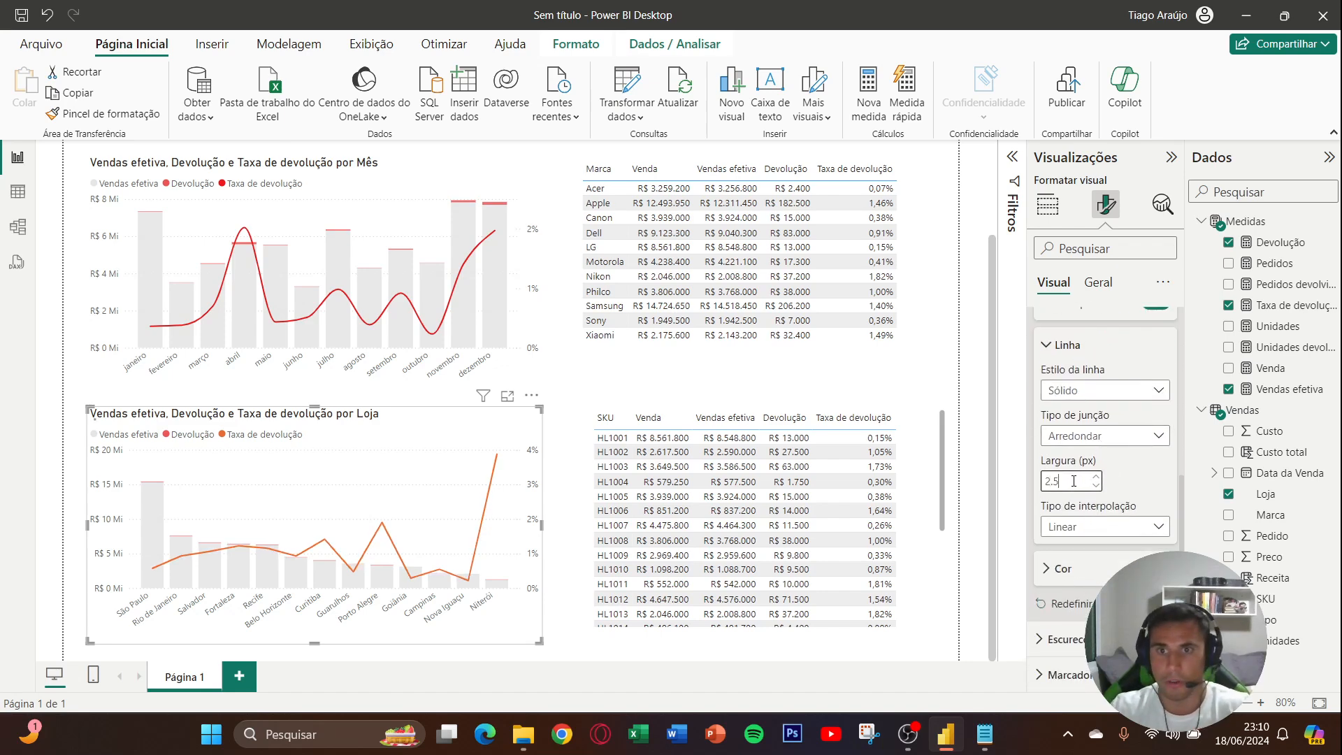
{"action": "left_click", "coordinate": [1118, 527]}
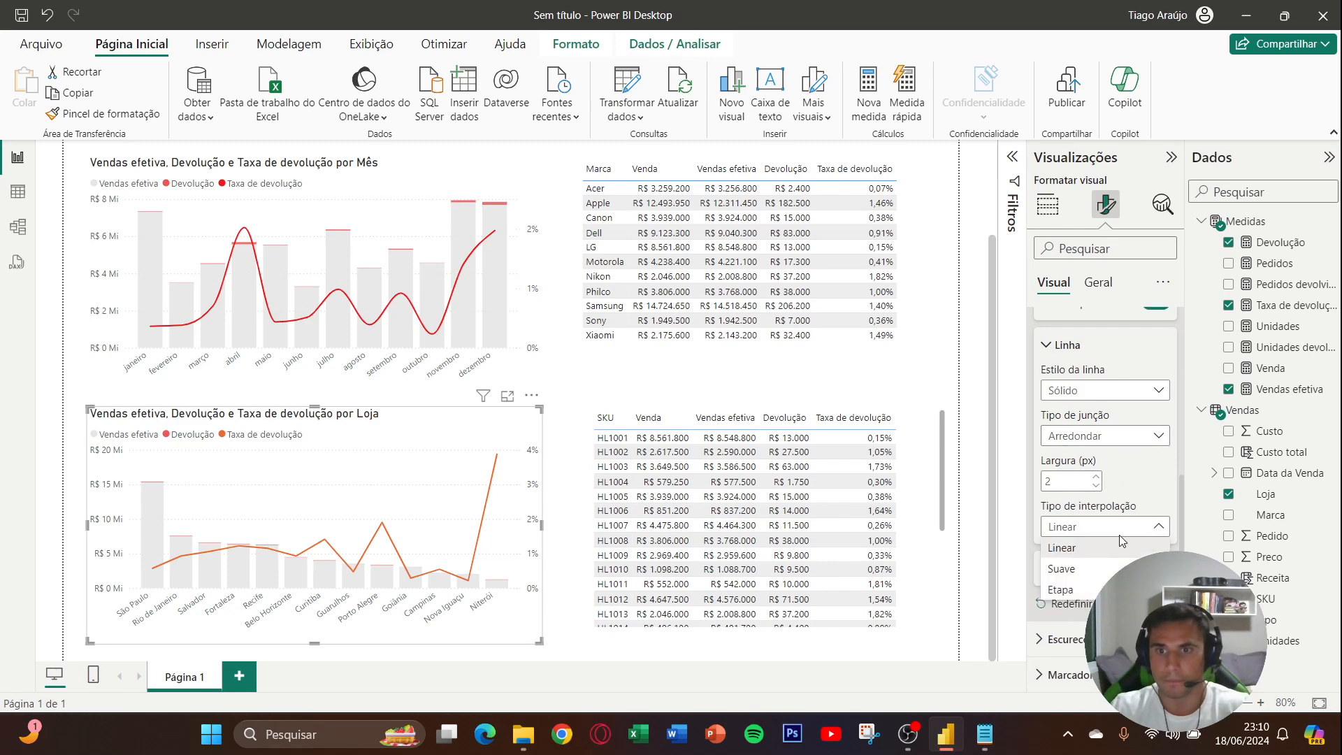
{"action": "left_click", "coordinate": [1090, 568]}
- Recolor the Loja chart's Taxa de devolução line with the same red as the monthly chart's line
{"action": "left_click", "coordinate": [1076, 346]}
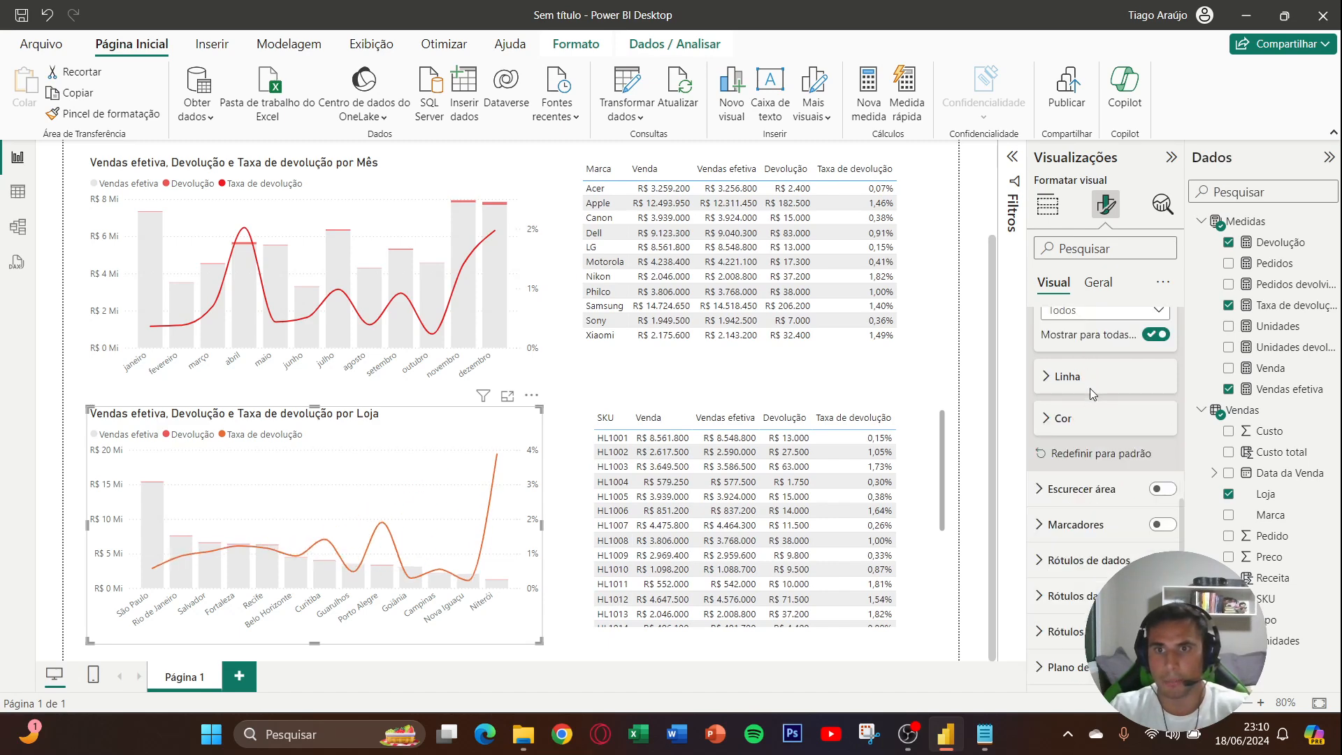
{"action": "left_click", "coordinate": [1076, 417]}
{"action": "left_click", "coordinate": [1063, 464]}
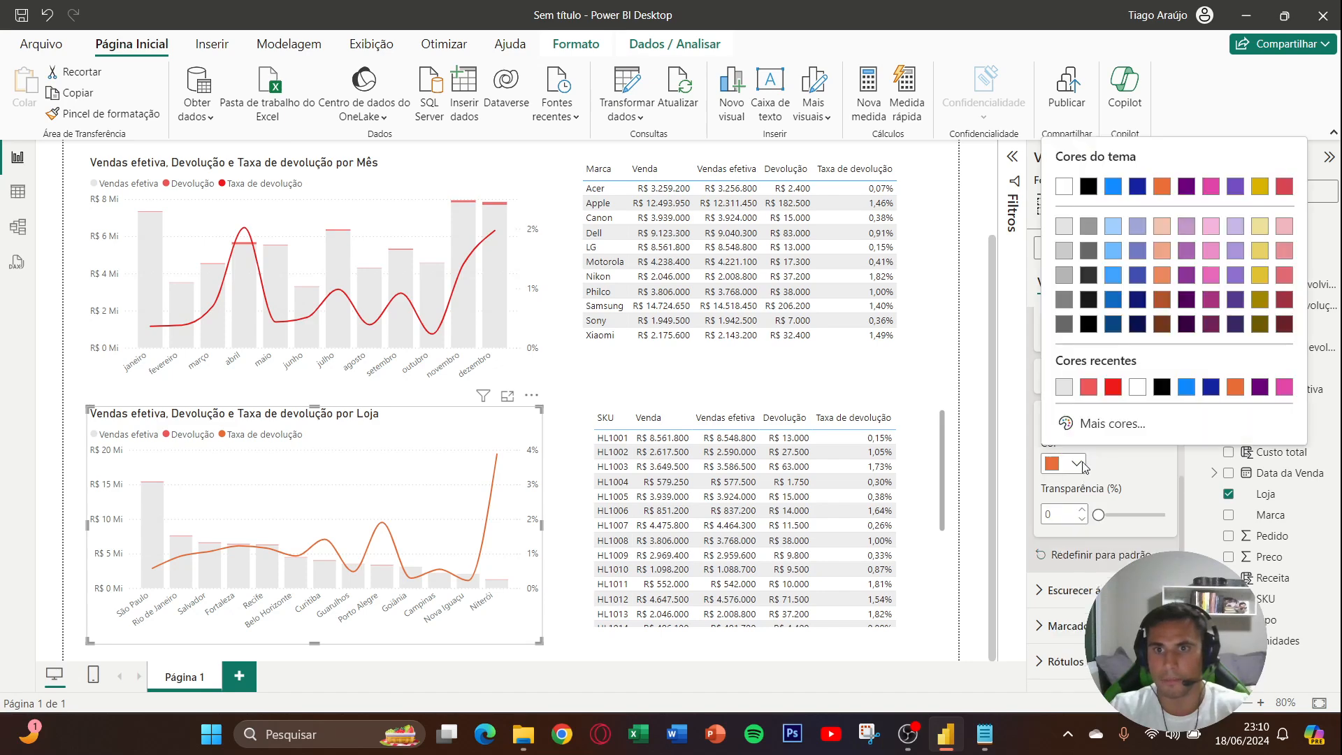
{"action": "left_click", "coordinate": [1113, 399]}
{"action": "left_click", "coordinate": [1079, 419]}
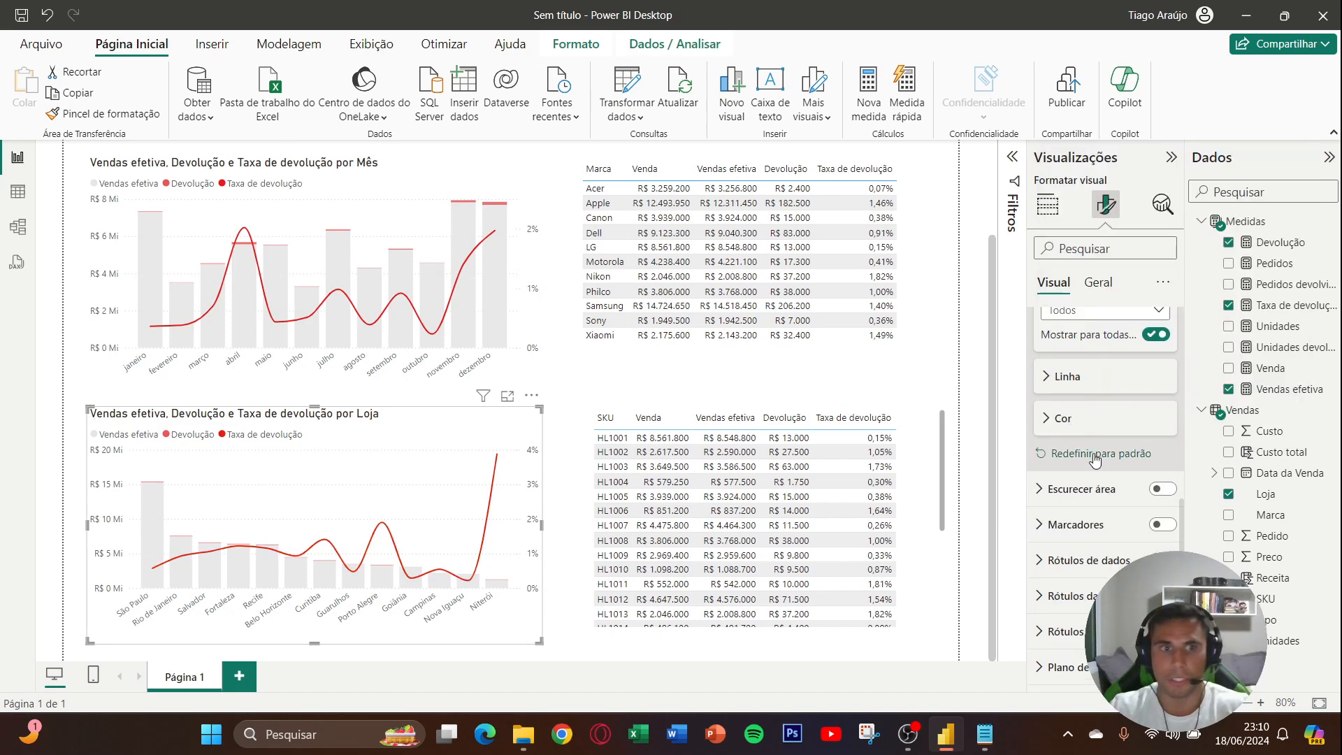
{"action": "scroll", "coordinate": [1076, 398], "scroll_direction": "up", "scroll_amount": 6}
{"action": "left_click", "coordinate": [1063, 592]}
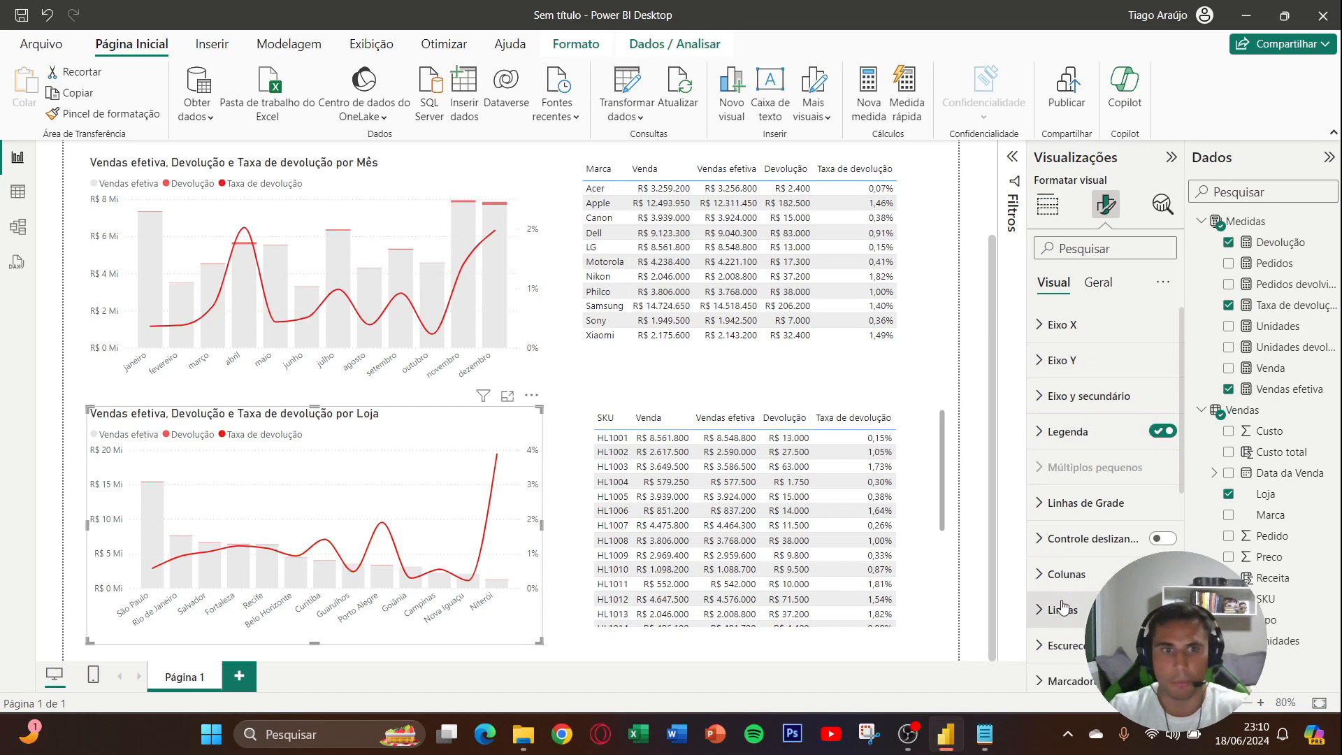
{"action": "left_click", "coordinate": [581, 418]}
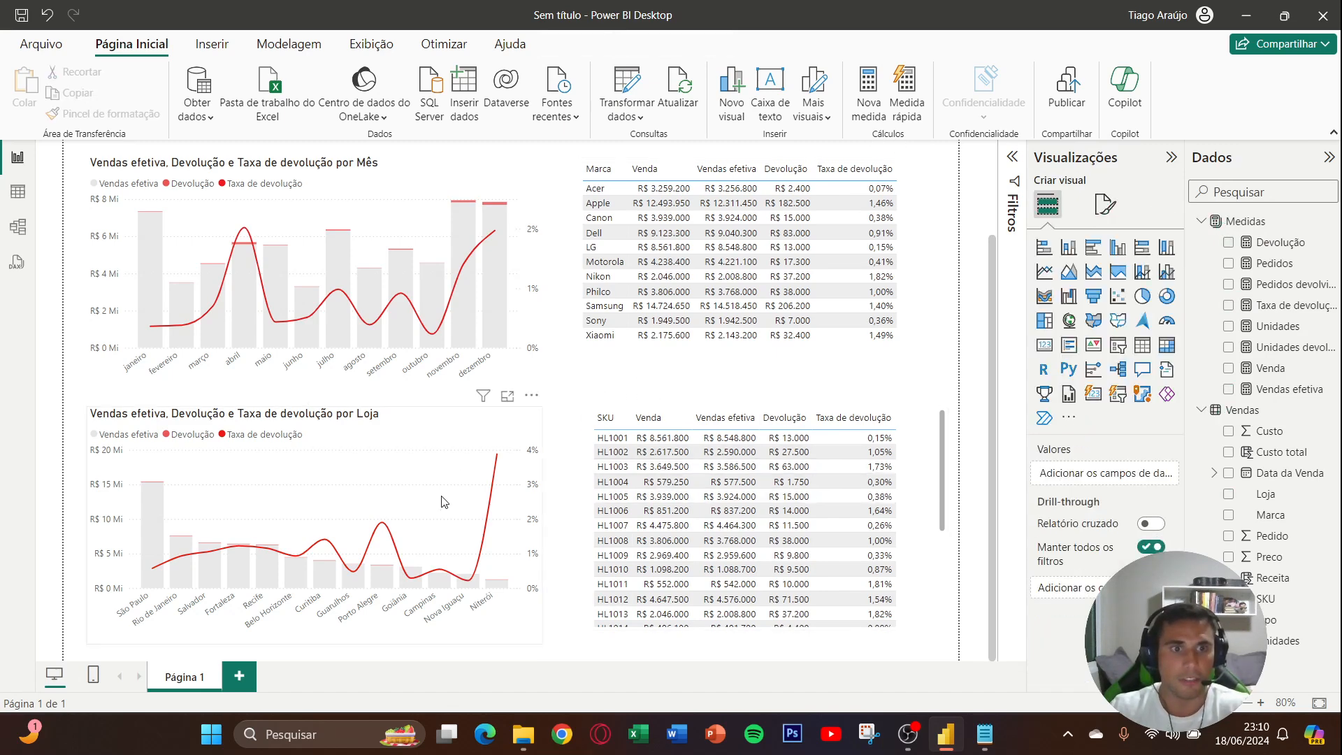
{"action": "scroll", "coordinate": [548, 430], "scroll_direction": "up", "scroll_amount": 2}
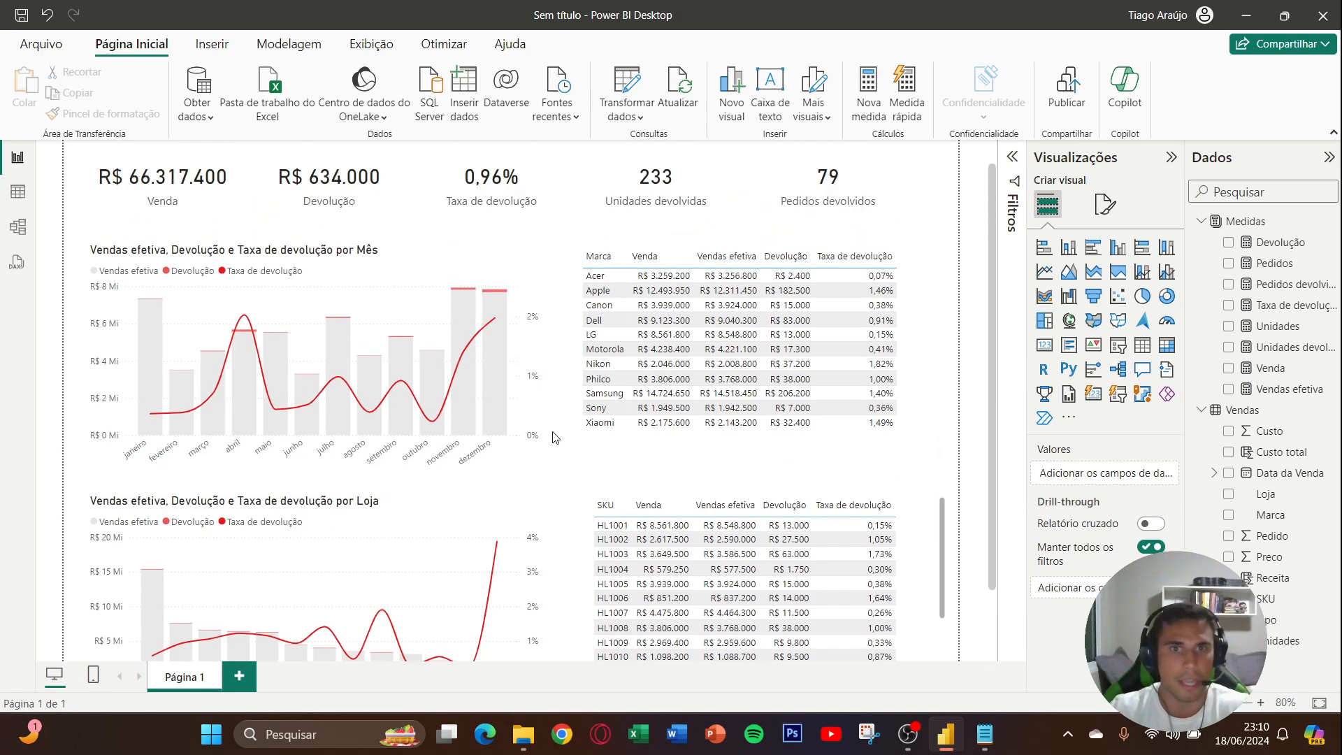
{"action": "scroll", "coordinate": [554, 434], "scroll_direction": "down", "scroll_amount": 2}
{"action": "scroll", "coordinate": [554, 434], "scroll_direction": "up", "scroll_amount": 2}
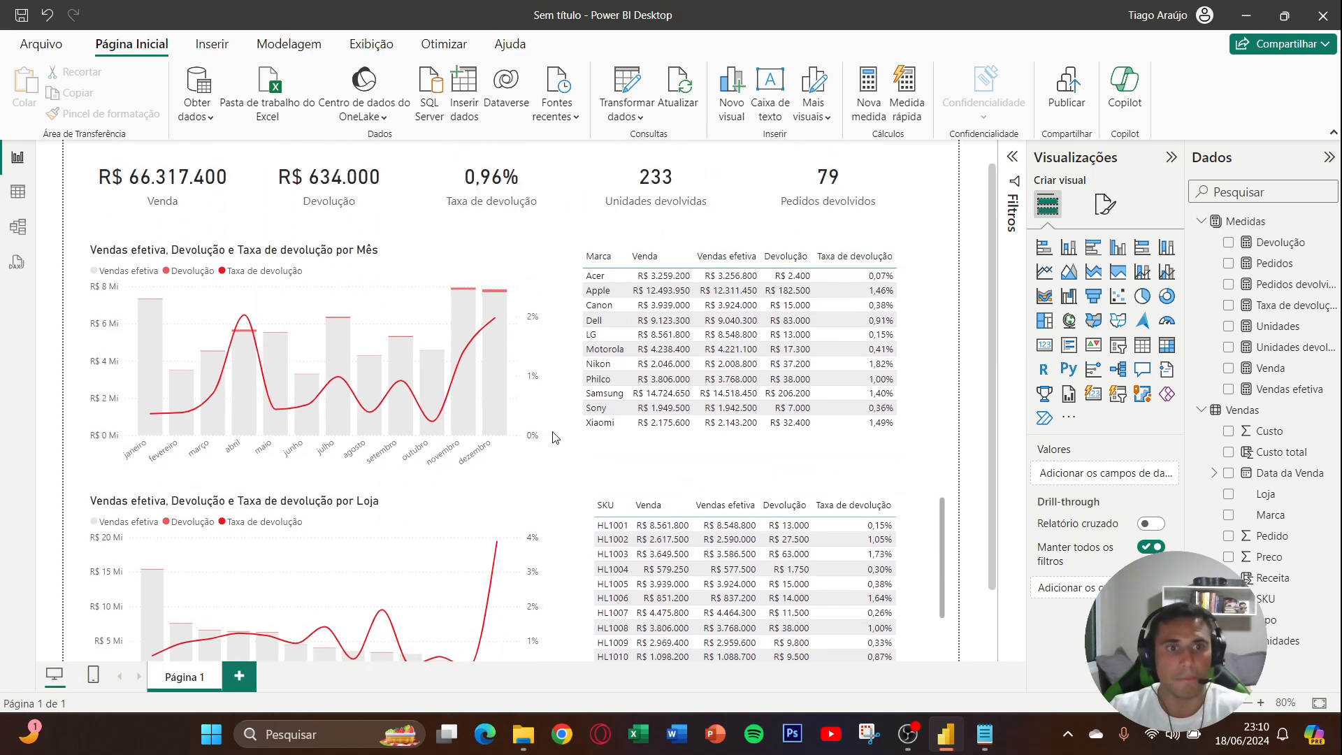
{"action": "scroll", "coordinate": [475, 493], "scroll_direction": "down", "scroll_amount": 2}
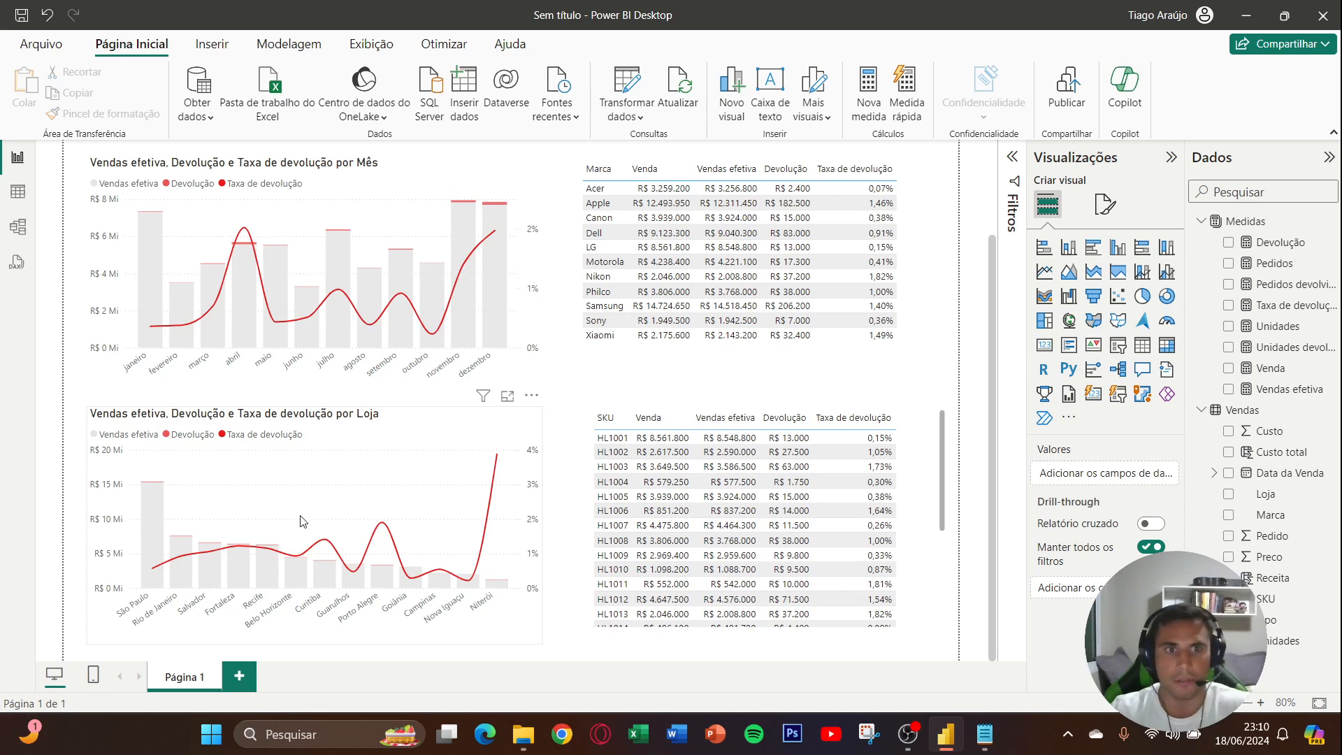
- Find the grid line settings of the monthly chart by searching for "grade" and turn off its horizontal gridlines
{"action": "scroll", "coordinate": [331, 505], "scroll_direction": "up", "scroll_amount": 1}
{"action": "scroll", "coordinate": [332, 505], "scroll_direction": "up", "scroll_amount": 3}
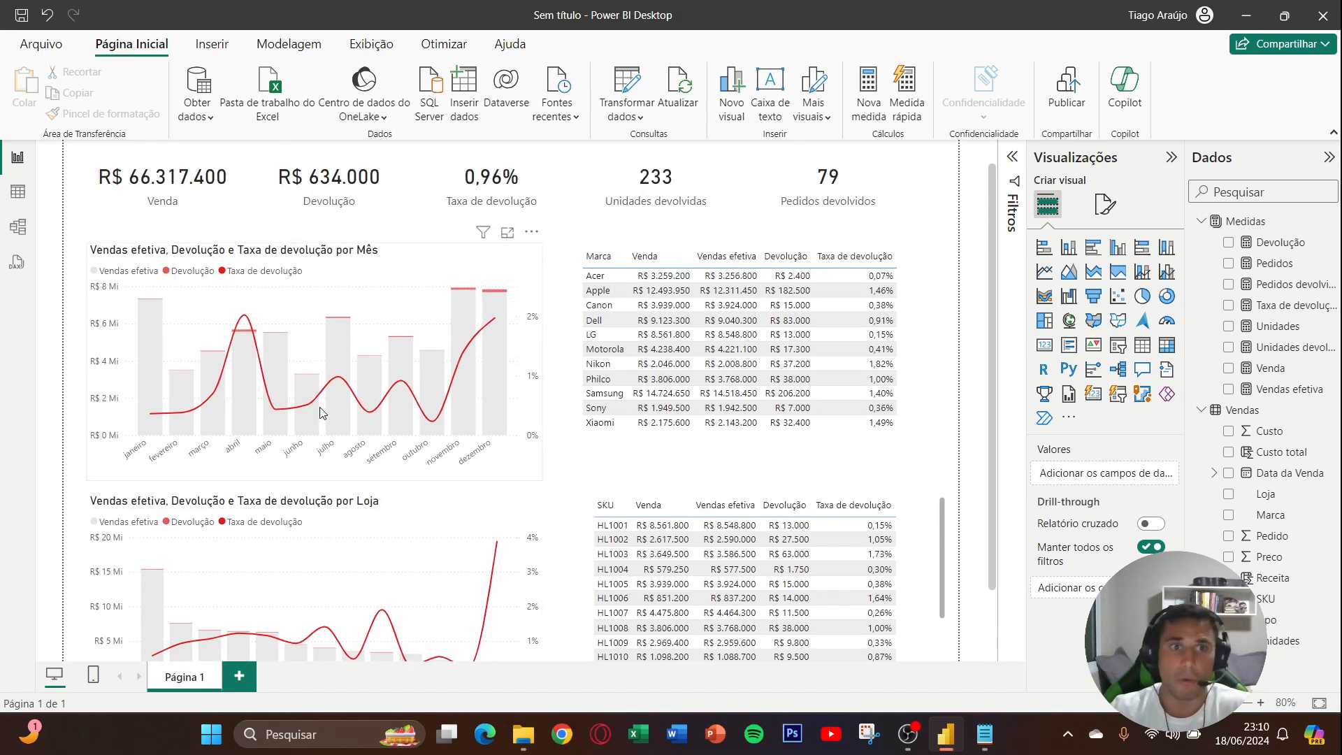
{"action": "left_click", "coordinate": [369, 302]}
{"action": "left_click", "coordinate": [1107, 206]}
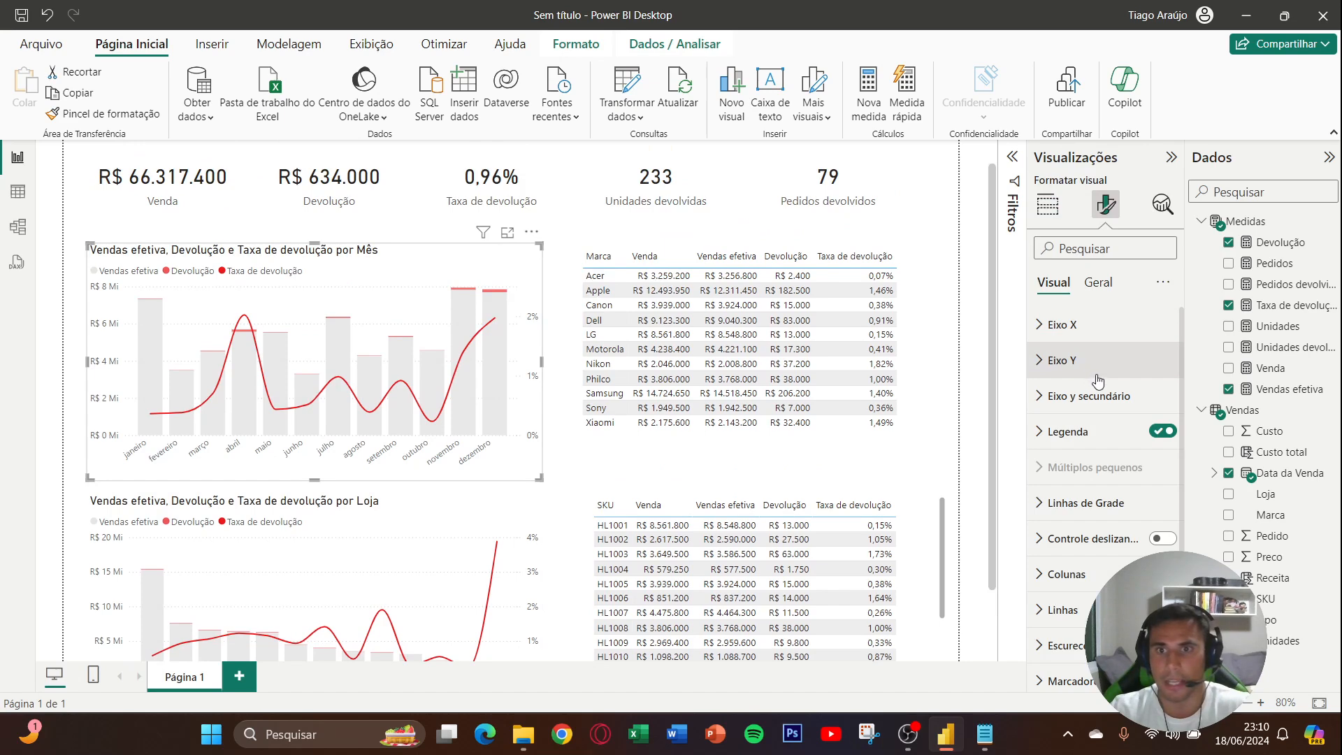
{"action": "left_click", "coordinate": [1086, 250]}
{"action": "type", "text": "grade"}
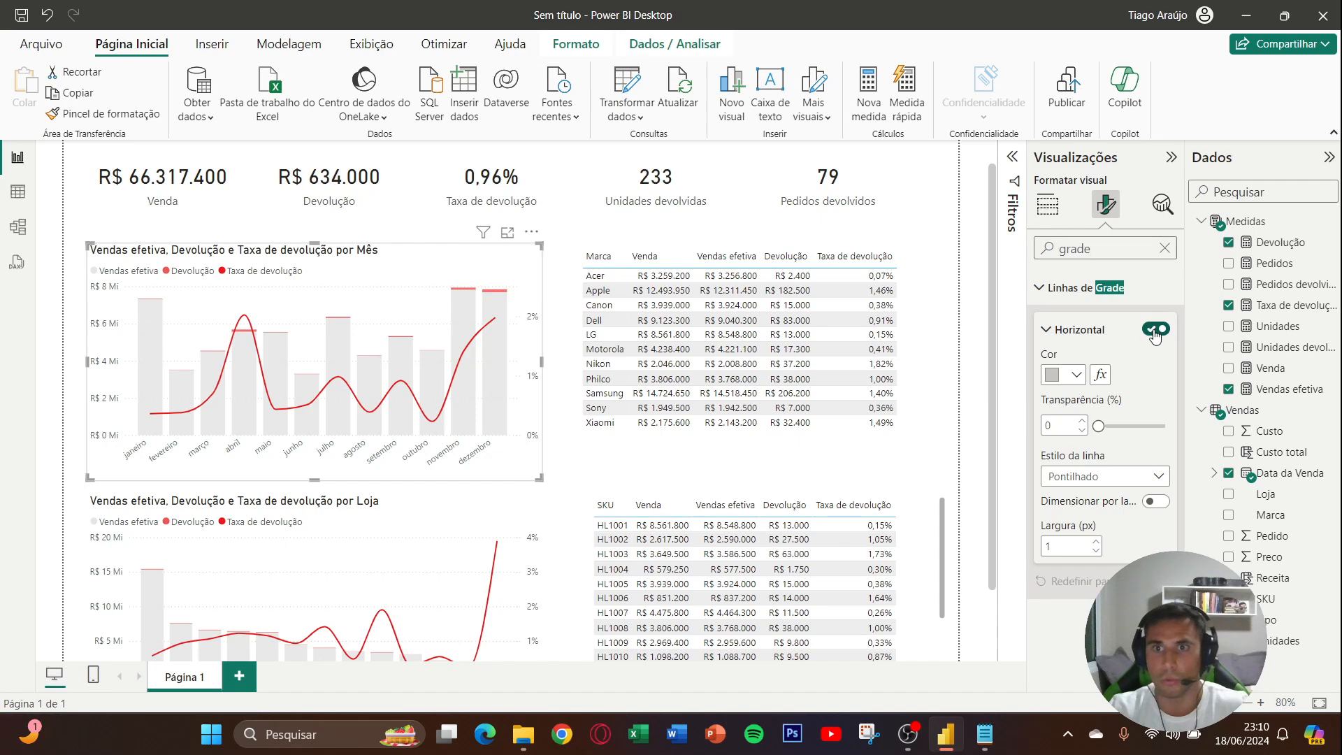
{"action": "left_click", "coordinate": [1155, 334]}
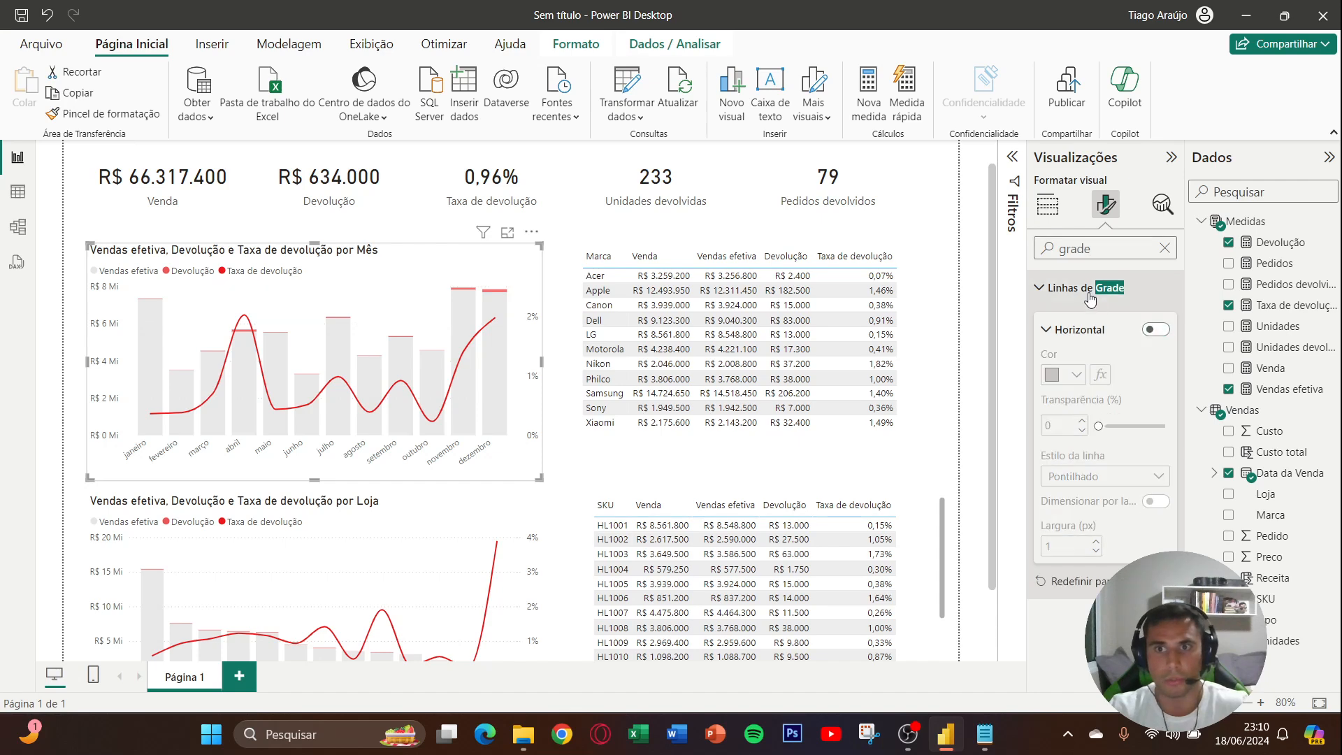
{"action": "left_click", "coordinate": [1089, 289]}
{"action": "left_click", "coordinate": [1164, 250]}
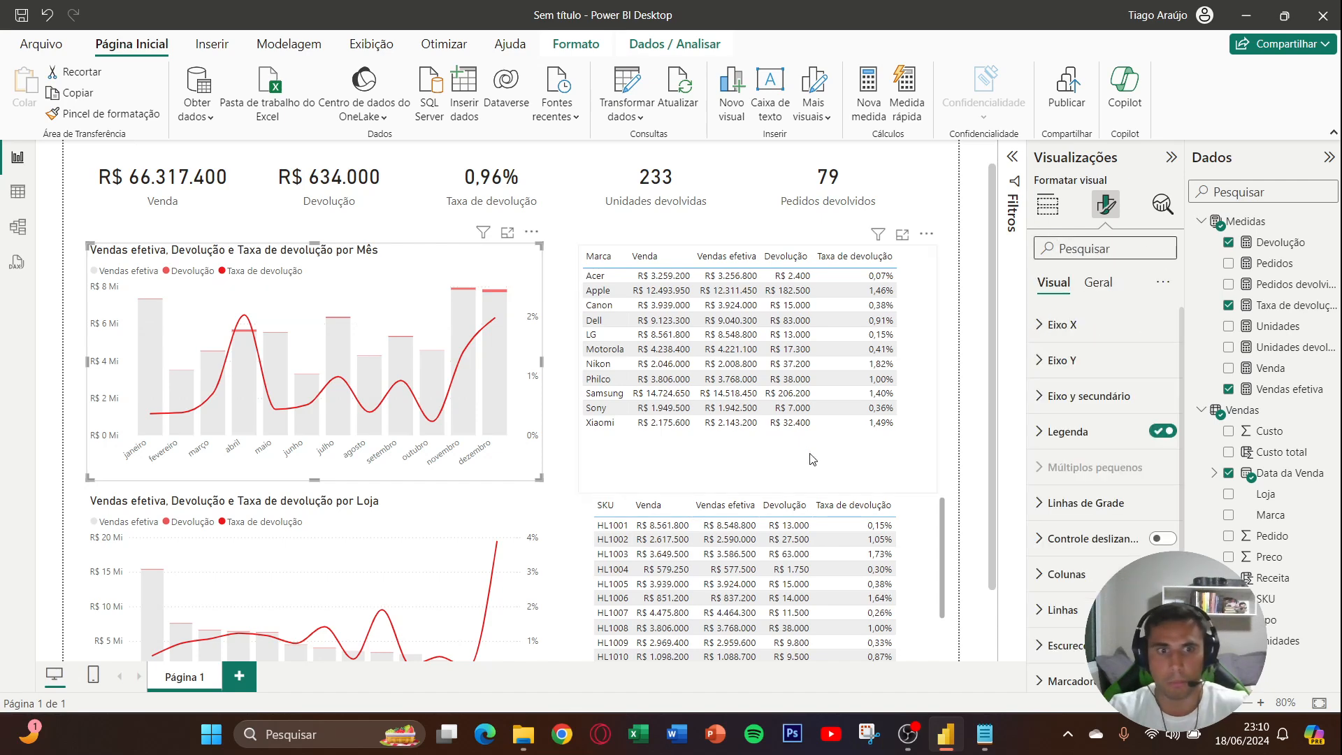
- Turn off the horizontal gridlines in the Loja chart, finding the setting with the search term "grade"
{"action": "left_click", "coordinate": [481, 533]}
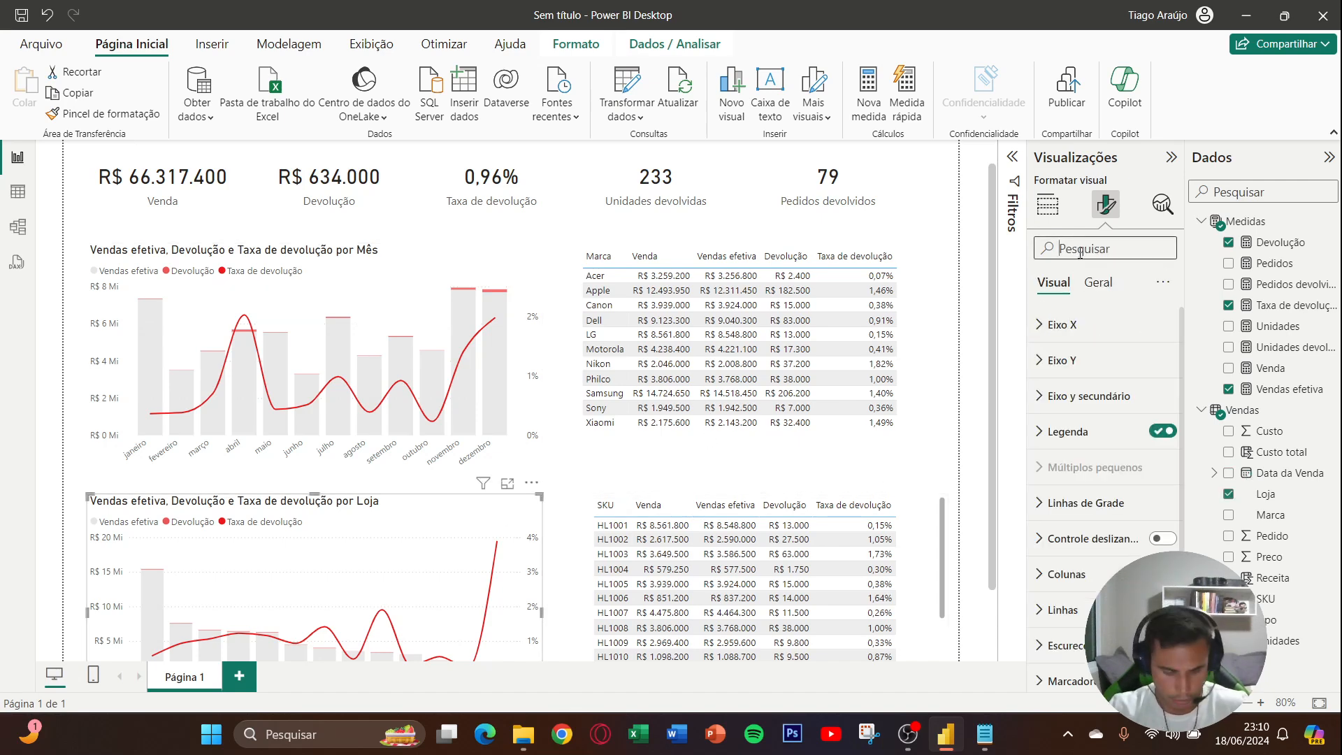
{"action": "type", "text": "grade"}
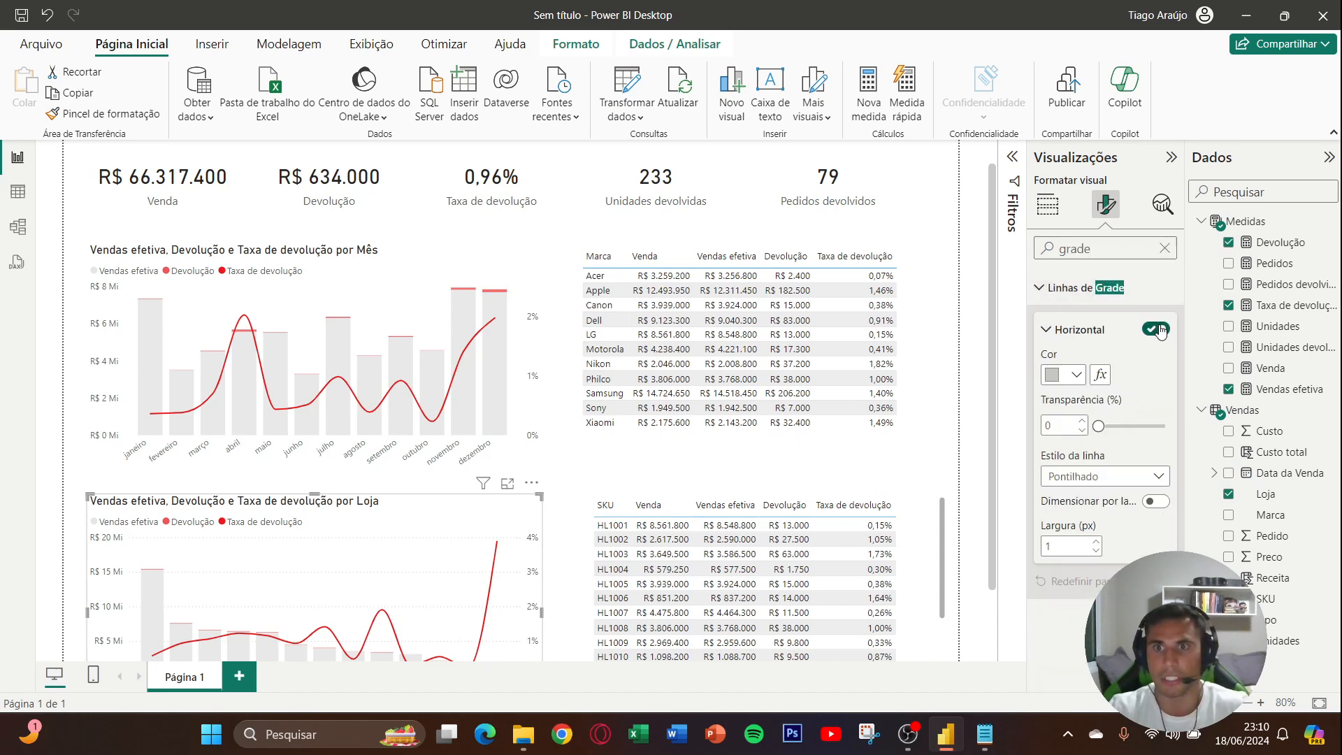
{"action": "left_click", "coordinate": [1160, 332]}
{"action": "left_click", "coordinate": [1164, 250]}
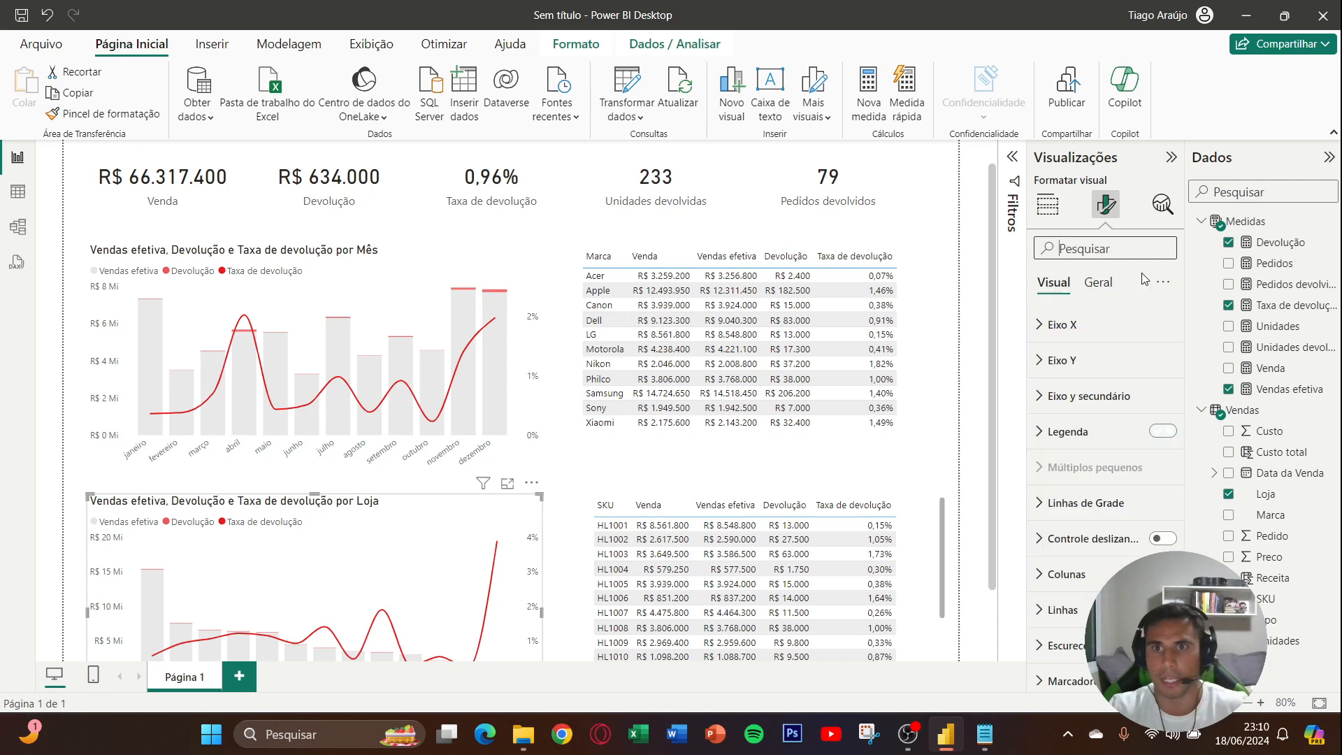
{"action": "scroll", "coordinate": [569, 486], "scroll_direction": "down", "scroll_amount": 2}
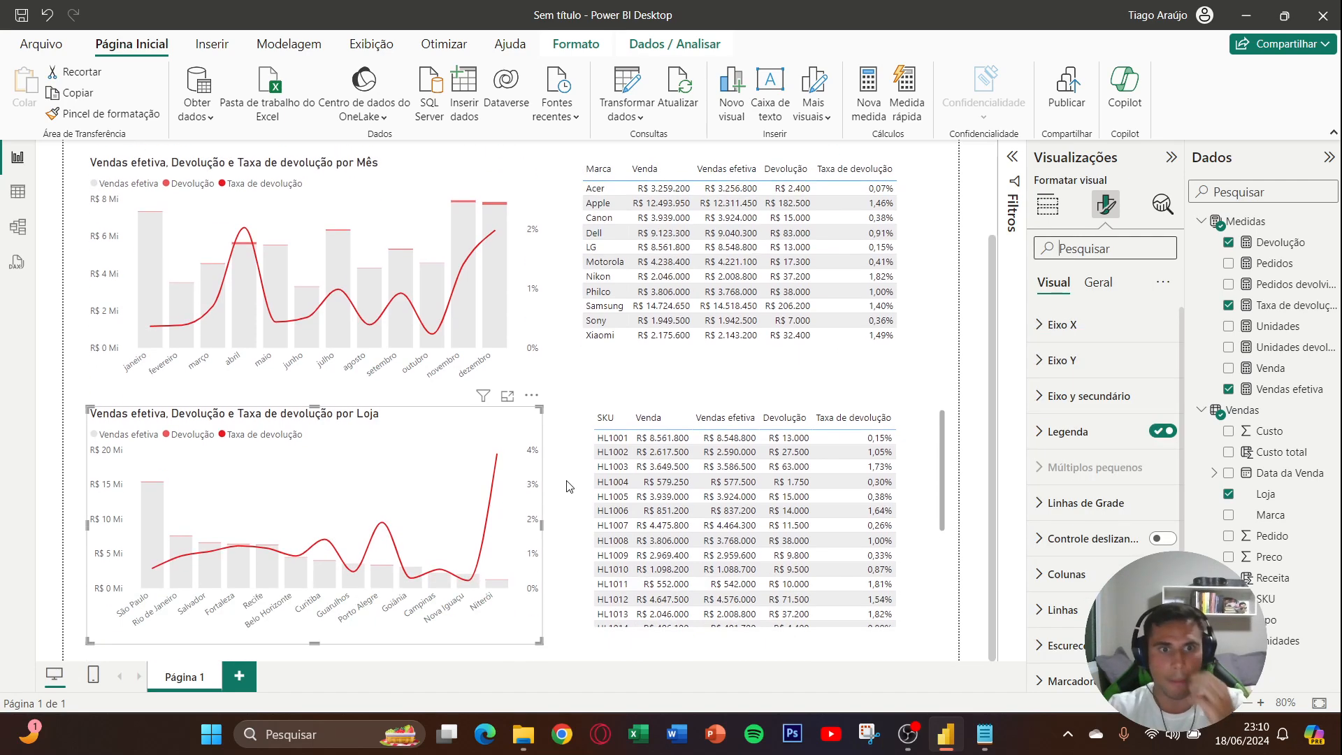
{"action": "left_click", "coordinate": [568, 486]}
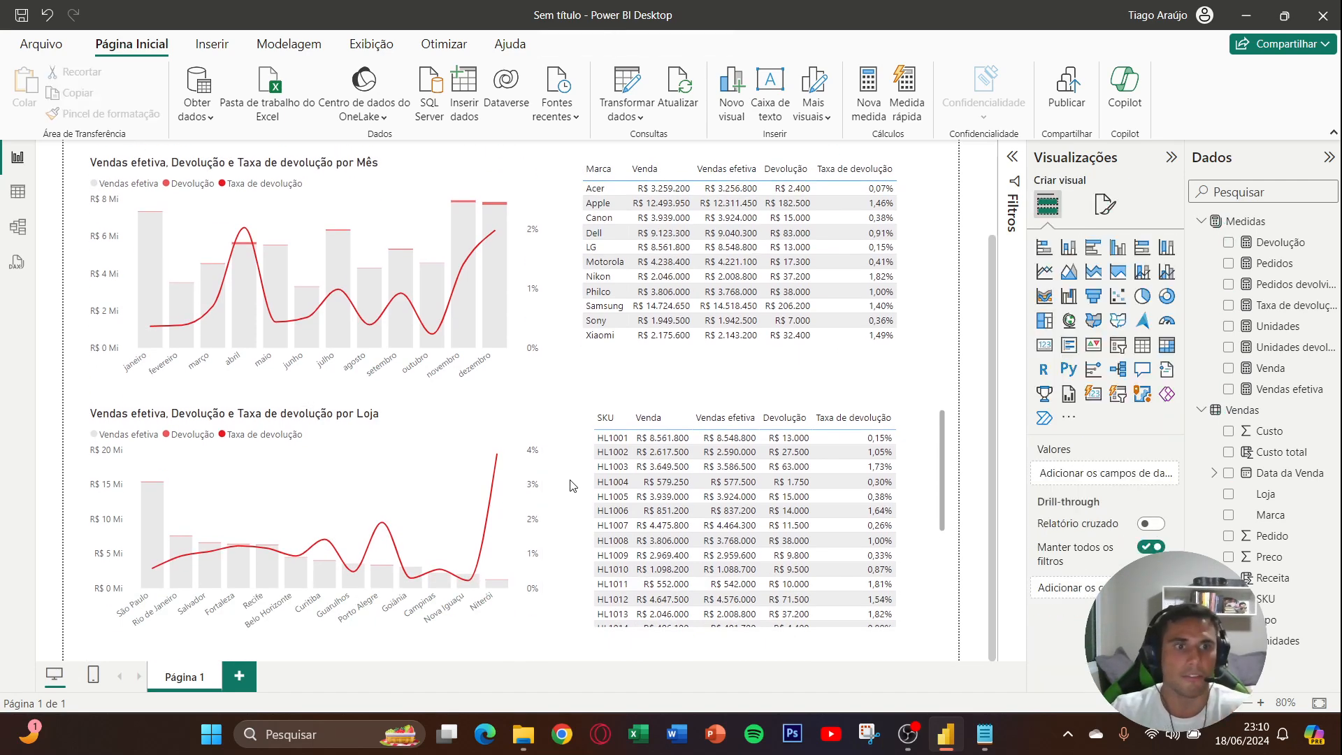
{"action": "scroll", "coordinate": [570, 486], "scroll_direction": "up", "scroll_amount": 2}
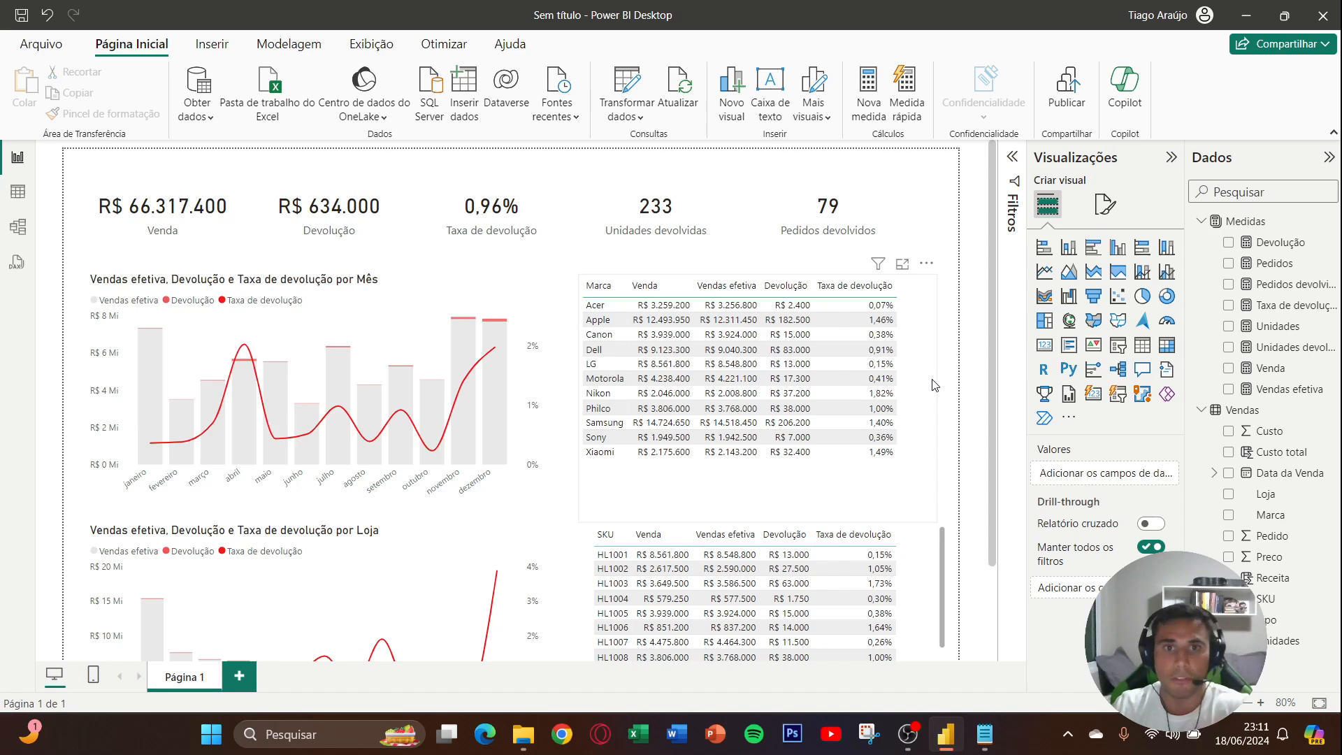
- Center the values of the Marca column in the Marca table and apply that column formatting to its header too
{"action": "left_click", "coordinate": [934, 386]}
{"action": "left_click", "coordinate": [1107, 205]}
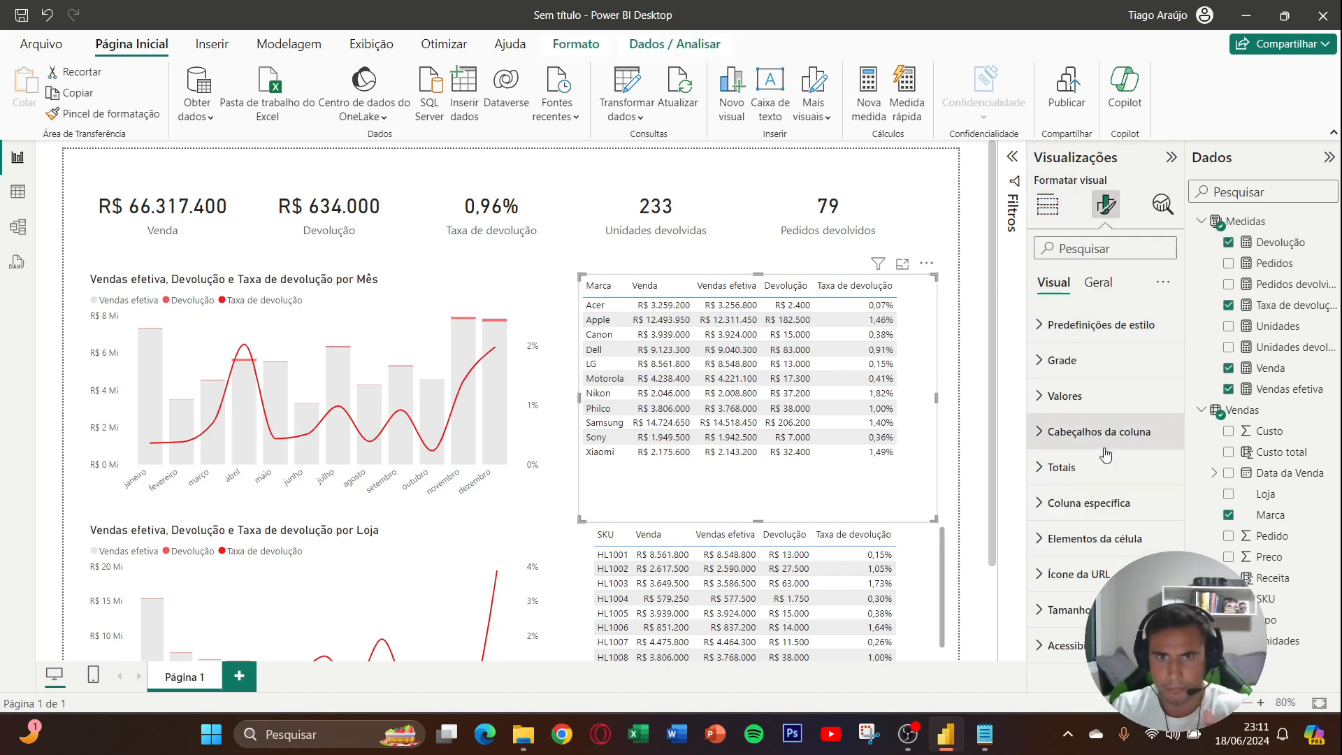
{"action": "left_click", "coordinate": [1088, 503]}
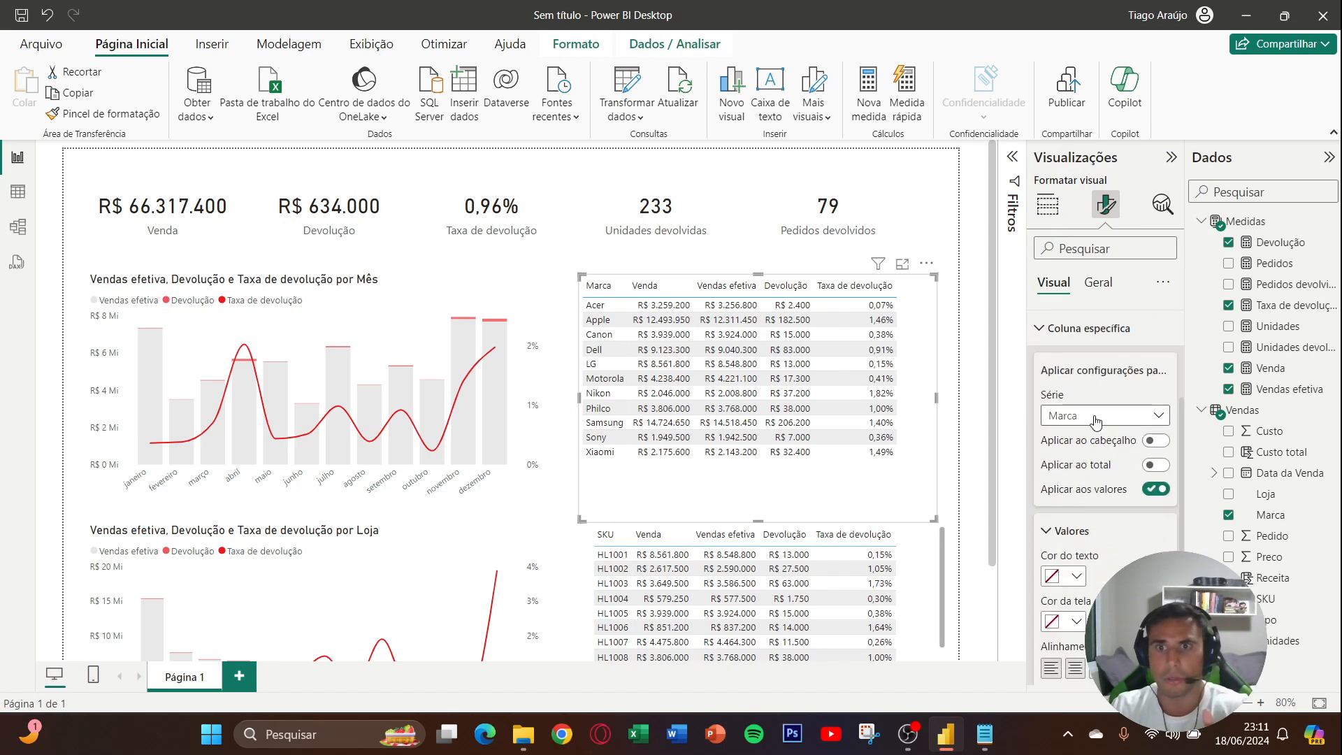
{"action": "scroll", "coordinate": [1096, 415], "scroll_direction": "down", "scroll_amount": 2}
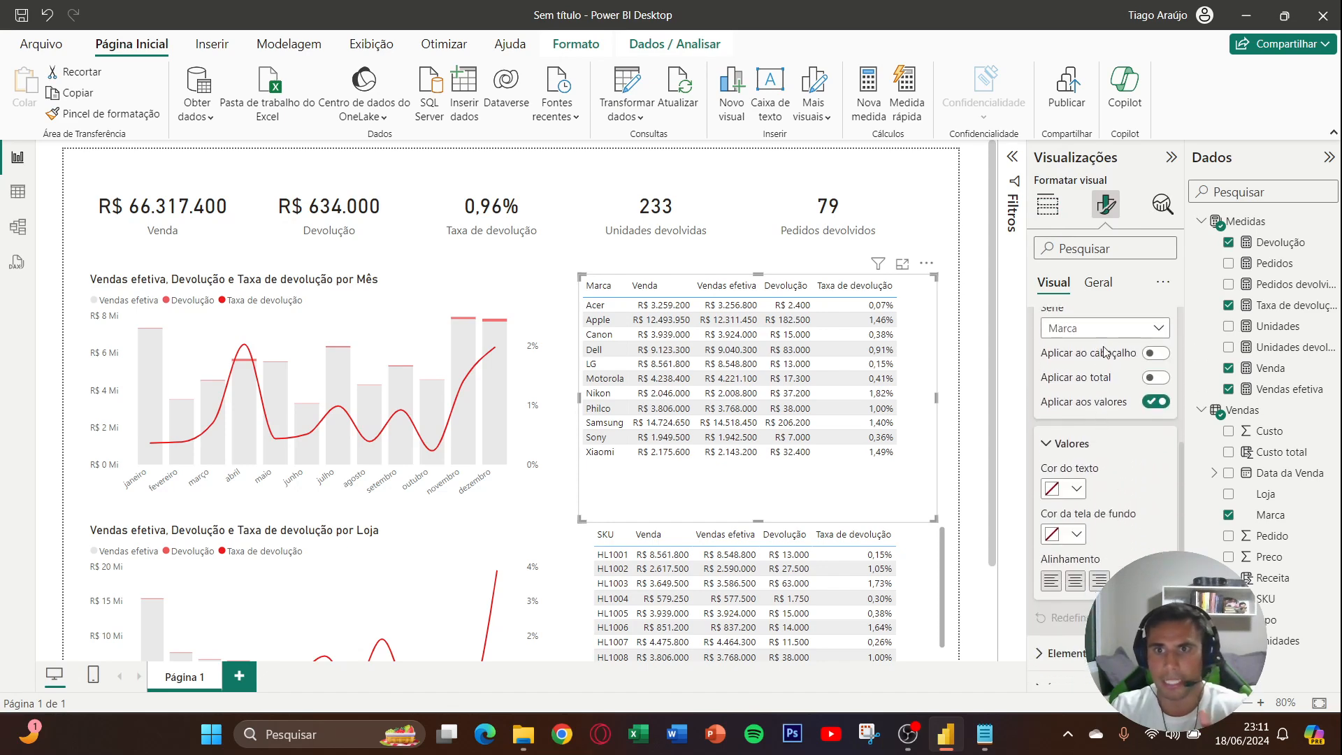
{"action": "left_click", "coordinate": [1075, 580]}
{"action": "left_click", "coordinate": [1155, 352]}
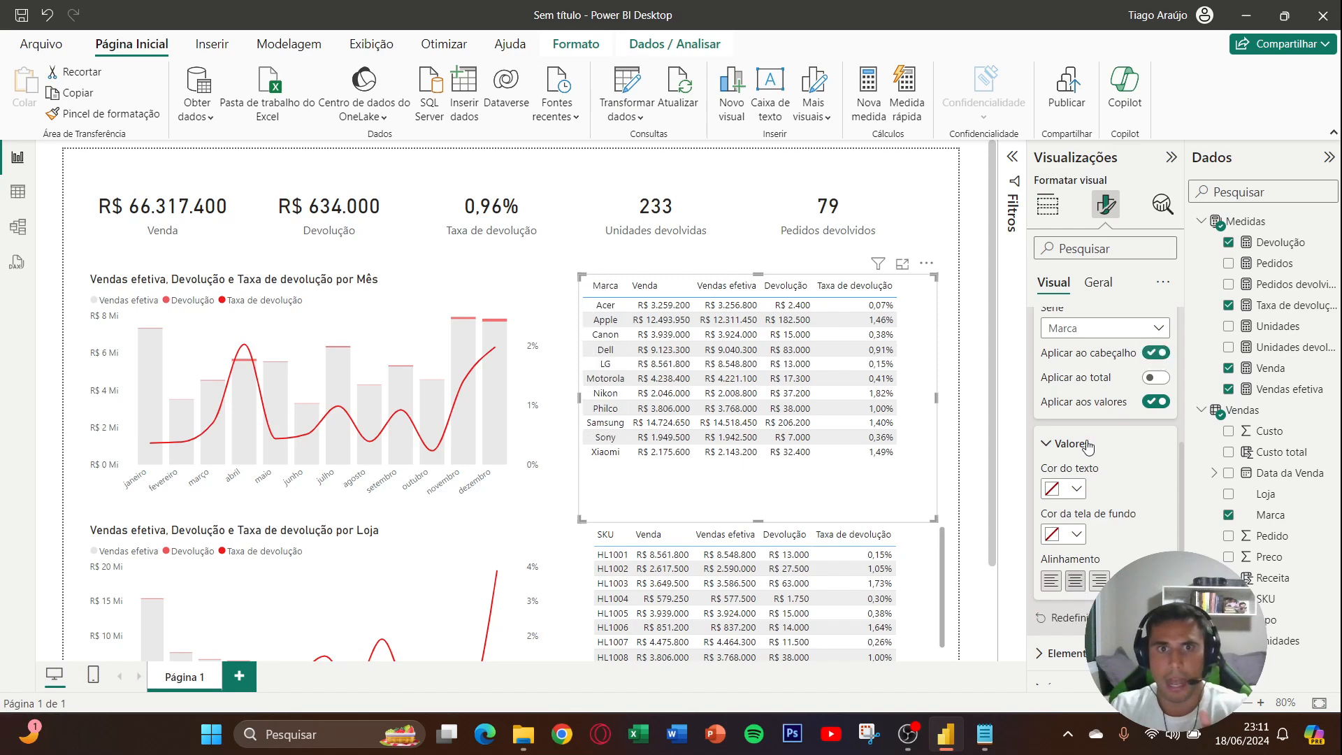
- Center the Venda and Vendas efetiva columns of the Marca table through their specific-column alignment
{"action": "left_click", "coordinate": [1097, 342]}
{"action": "left_click", "coordinate": [1094, 373]}
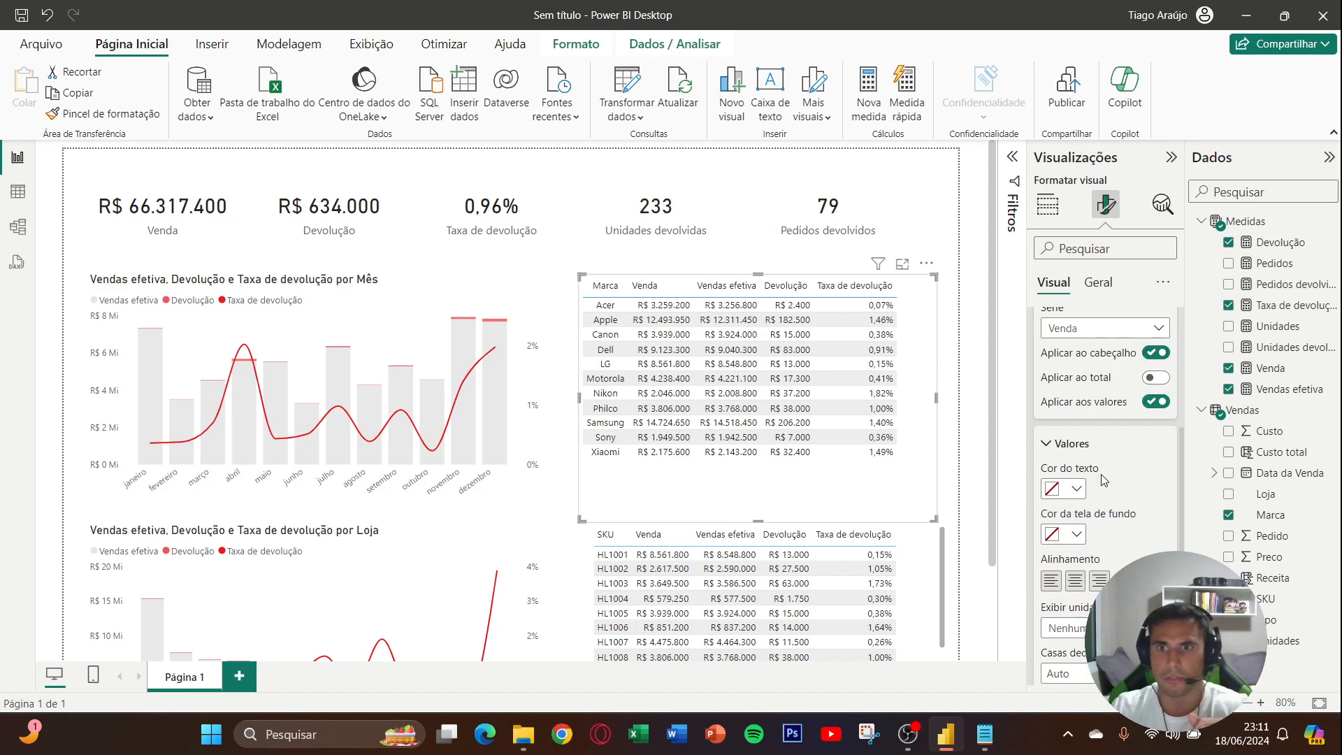
{"action": "left_click", "coordinate": [1074, 580]}
{"action": "left_click", "coordinate": [1104, 328]}
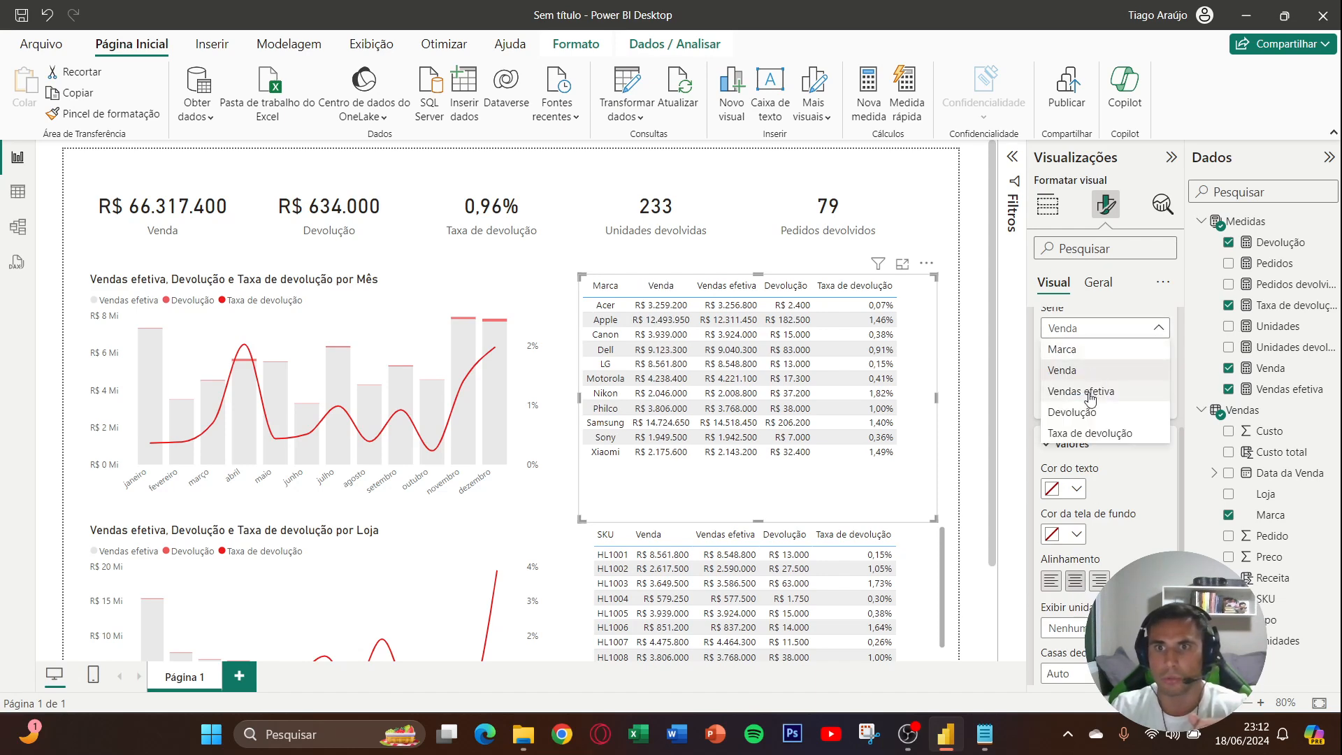
{"action": "left_click", "coordinate": [1088, 393]}
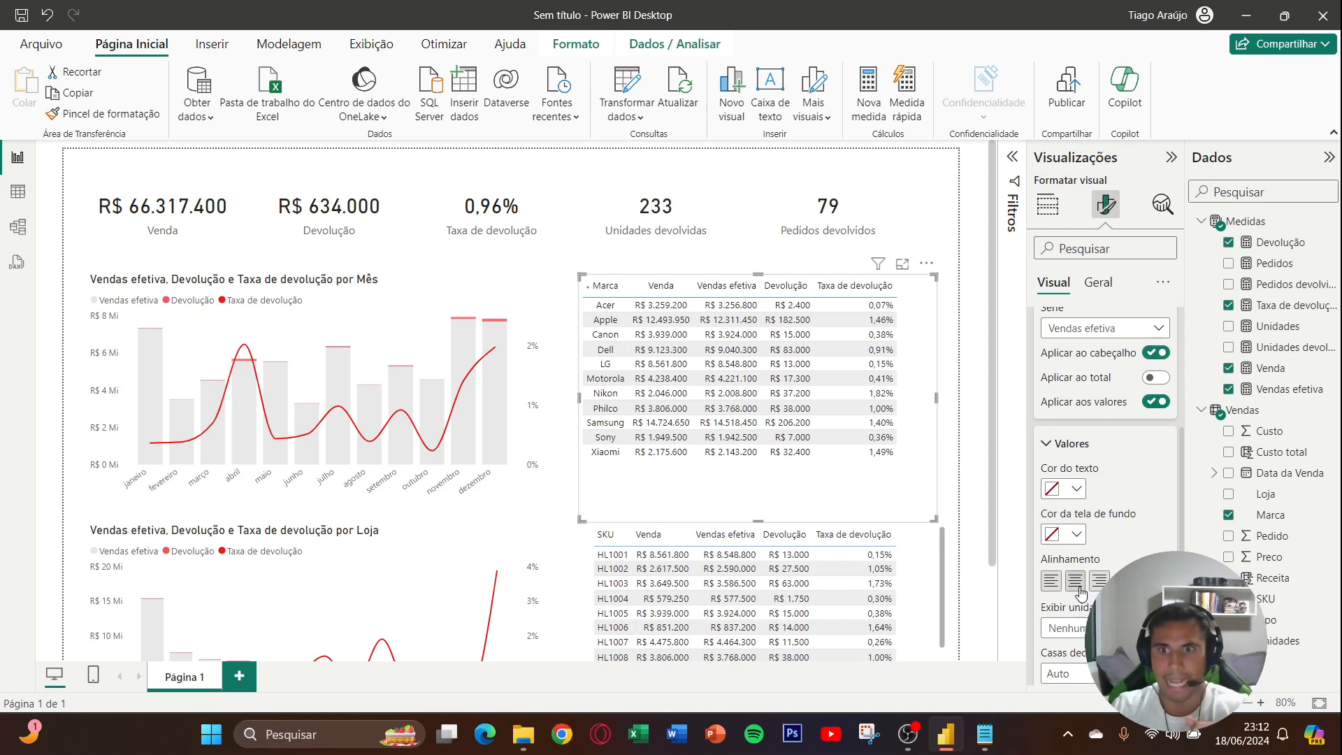
{"action": "left_click", "coordinate": [1075, 581]}
- Center the Devolução and Taxa de devolução columns of the Marca table, applying the column formatting to their headers as well
{"action": "left_click", "coordinate": [1101, 328]}
{"action": "left_click", "coordinate": [1090, 413]}
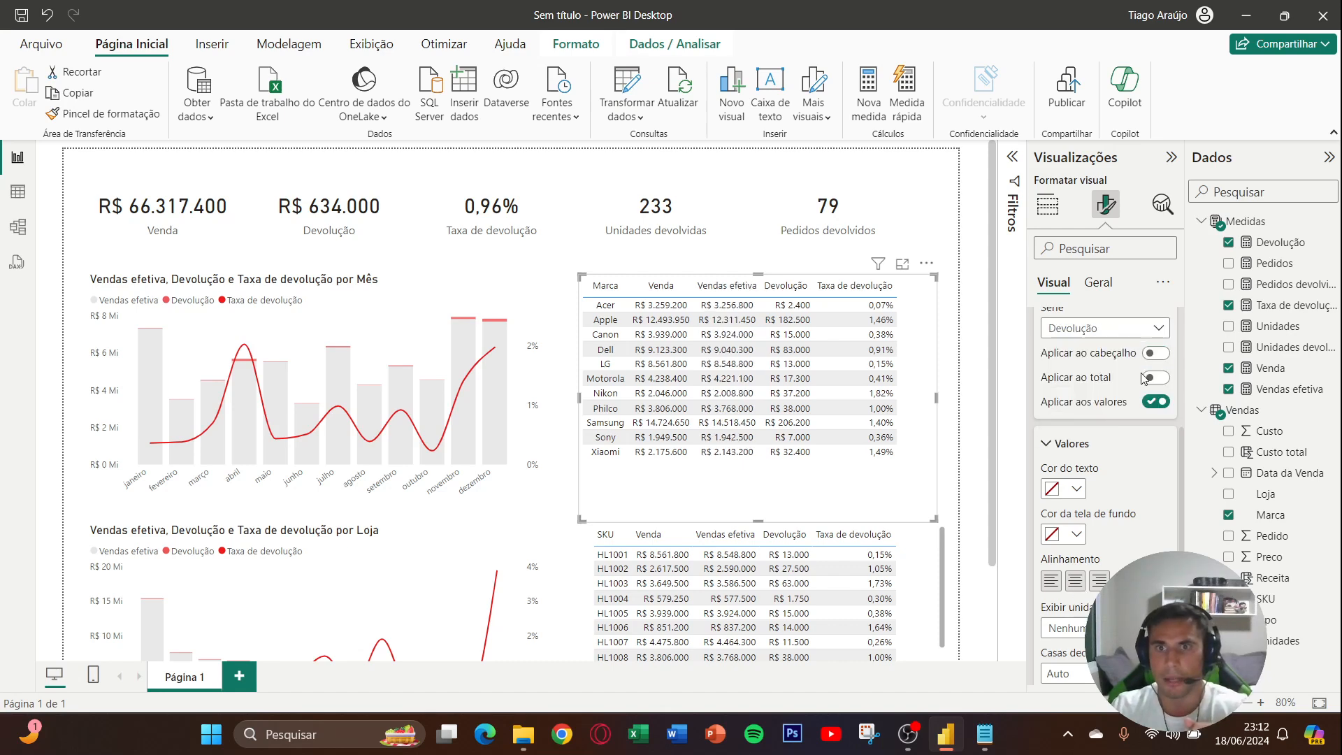
{"action": "left_click", "coordinate": [1154, 352]}
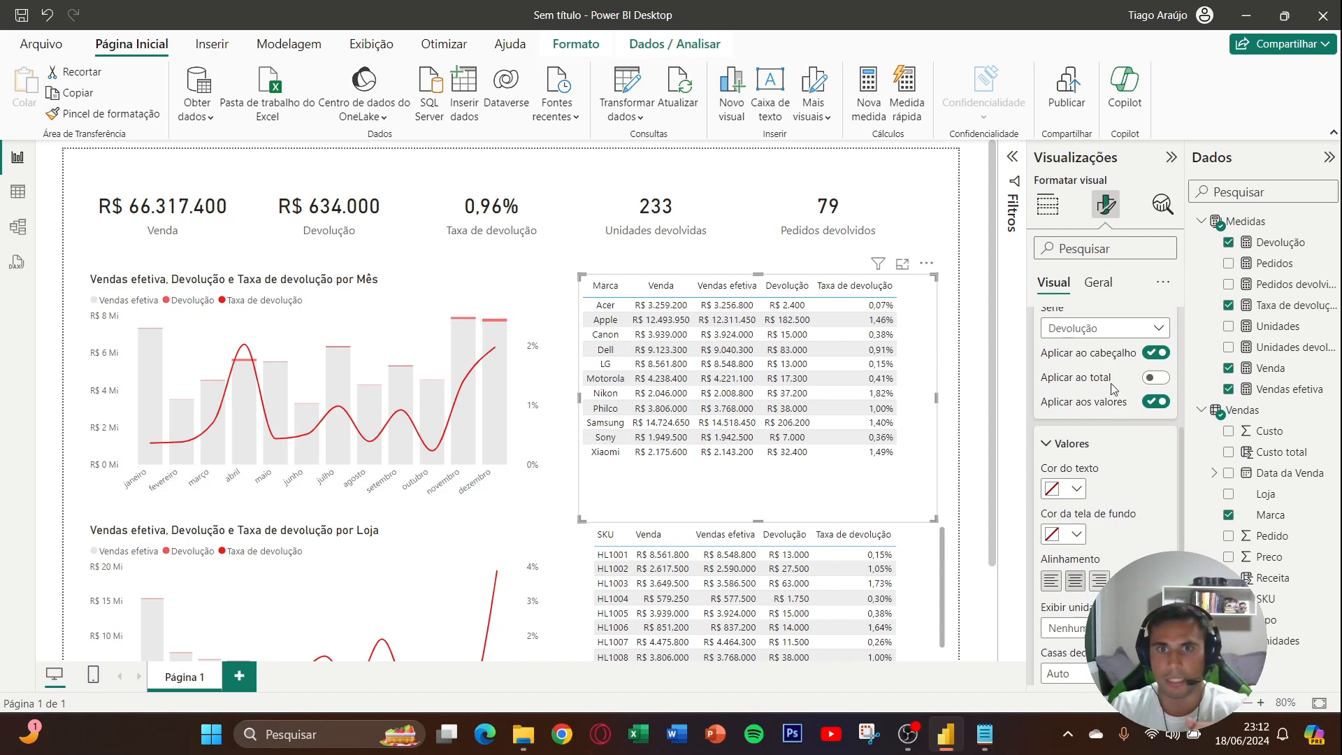
{"action": "left_click", "coordinate": [1119, 328]}
{"action": "left_click", "coordinate": [1096, 434]}
{"action": "left_click", "coordinate": [1151, 358]}
{"action": "left_click", "coordinate": [1153, 354]}
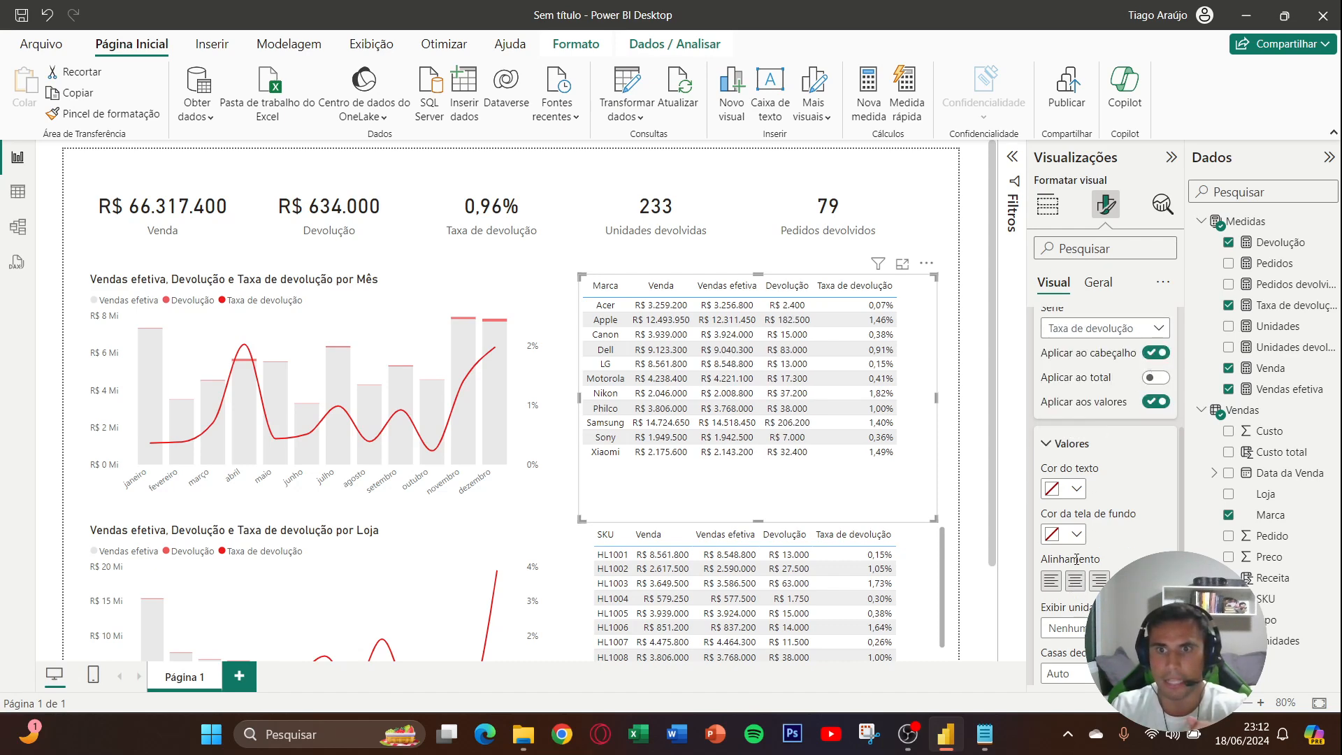
- Enable conditional background color for the Devolução series in the Marca table's cell elements
{"action": "scroll", "coordinate": [1105, 381], "scroll_direction": "up", "scroll_amount": 3}
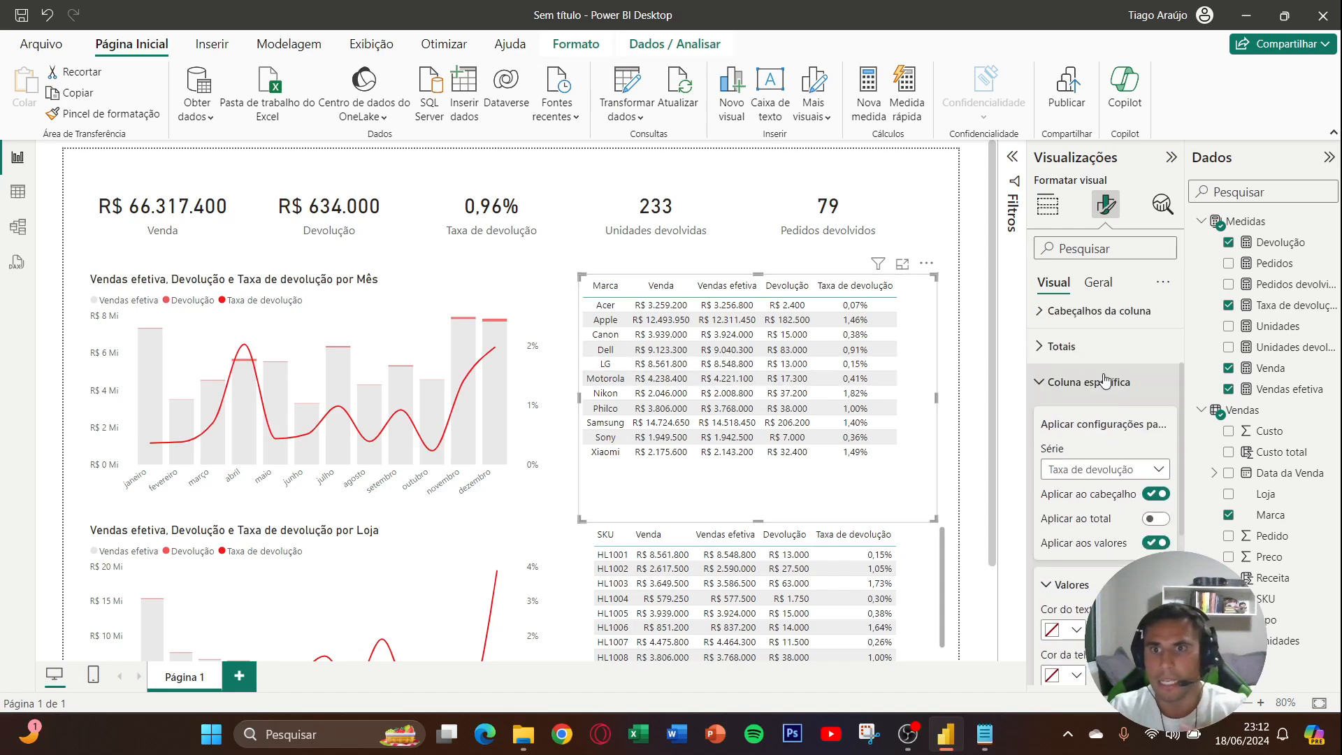
{"action": "left_click", "coordinate": [1078, 425]}
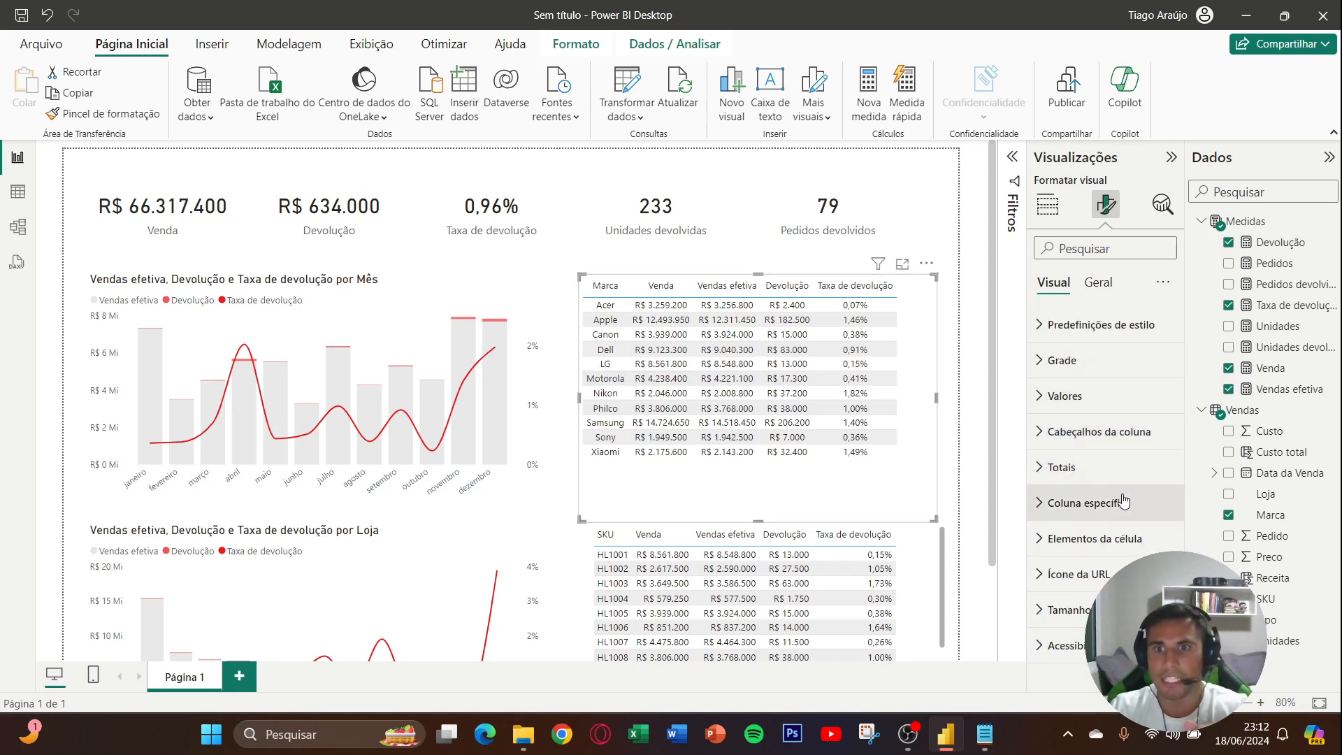
{"action": "left_click", "coordinate": [1094, 538]}
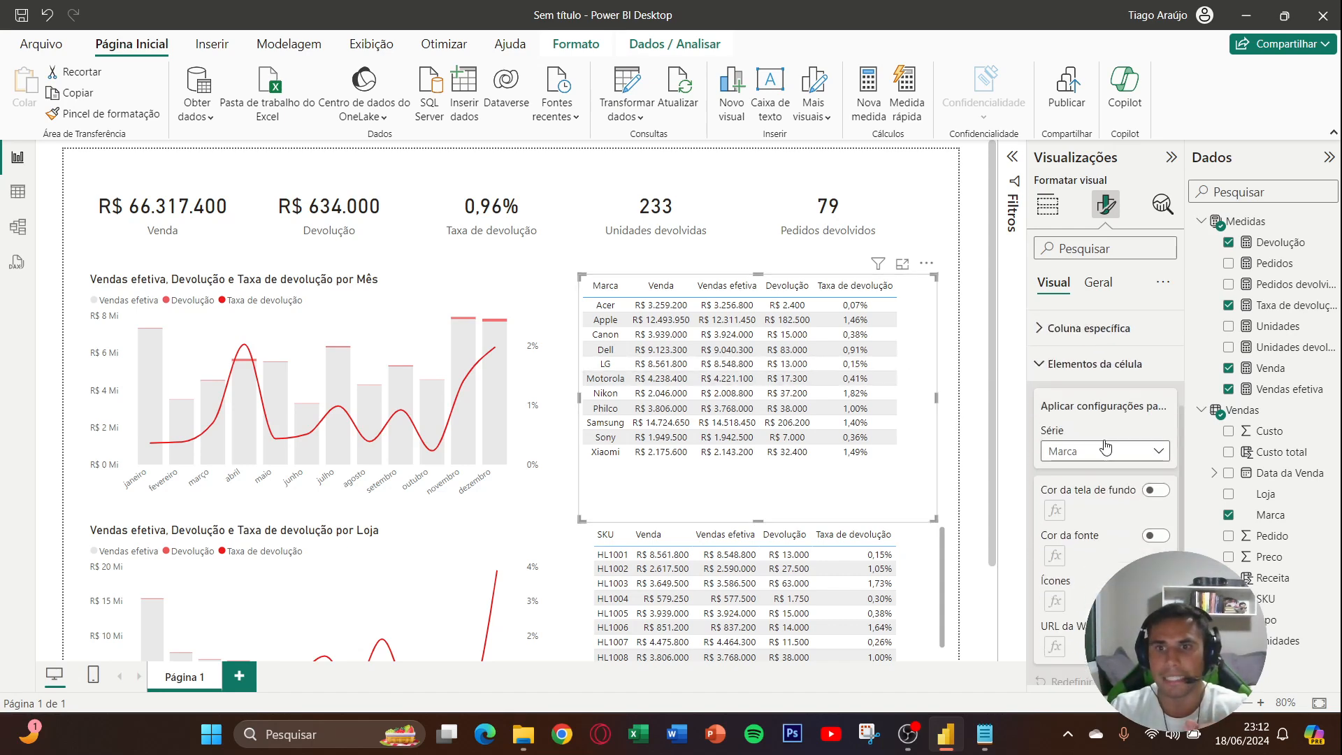
{"action": "left_click", "coordinate": [1100, 330]}
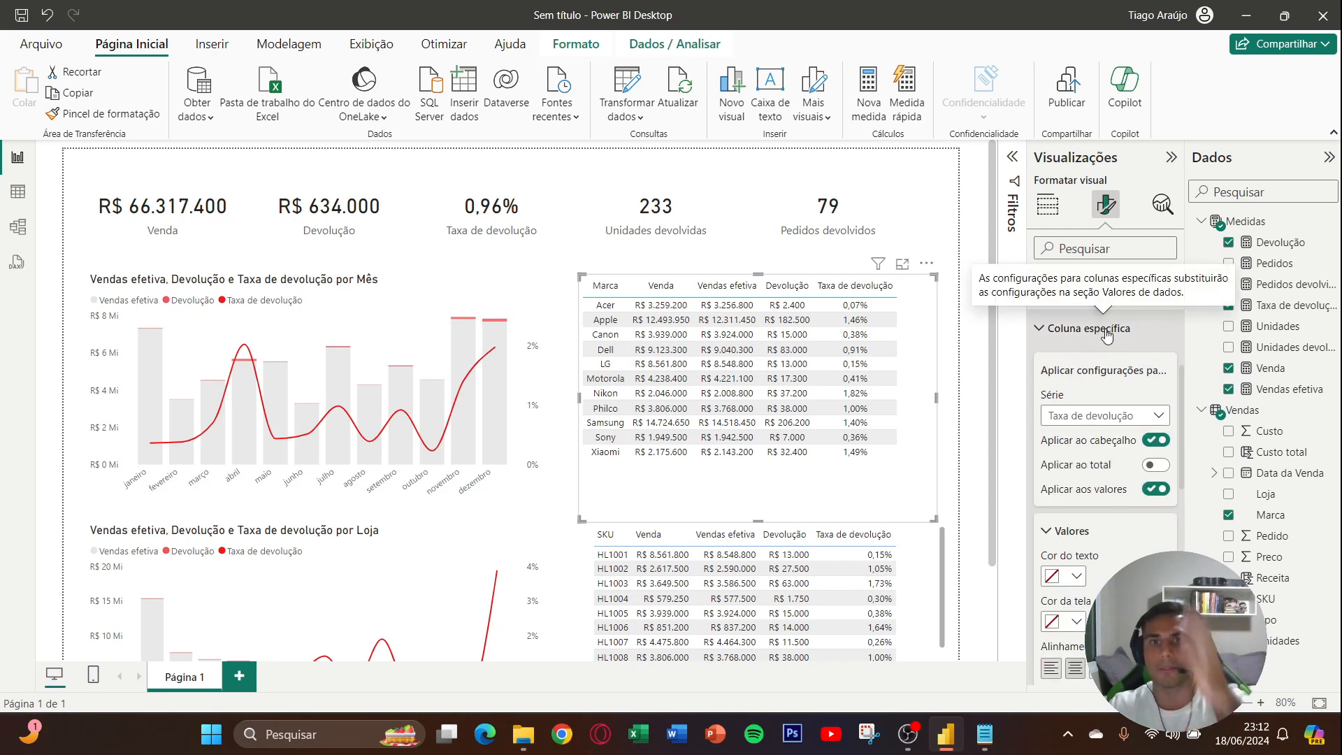
{"action": "left_click", "coordinate": [1107, 331]}
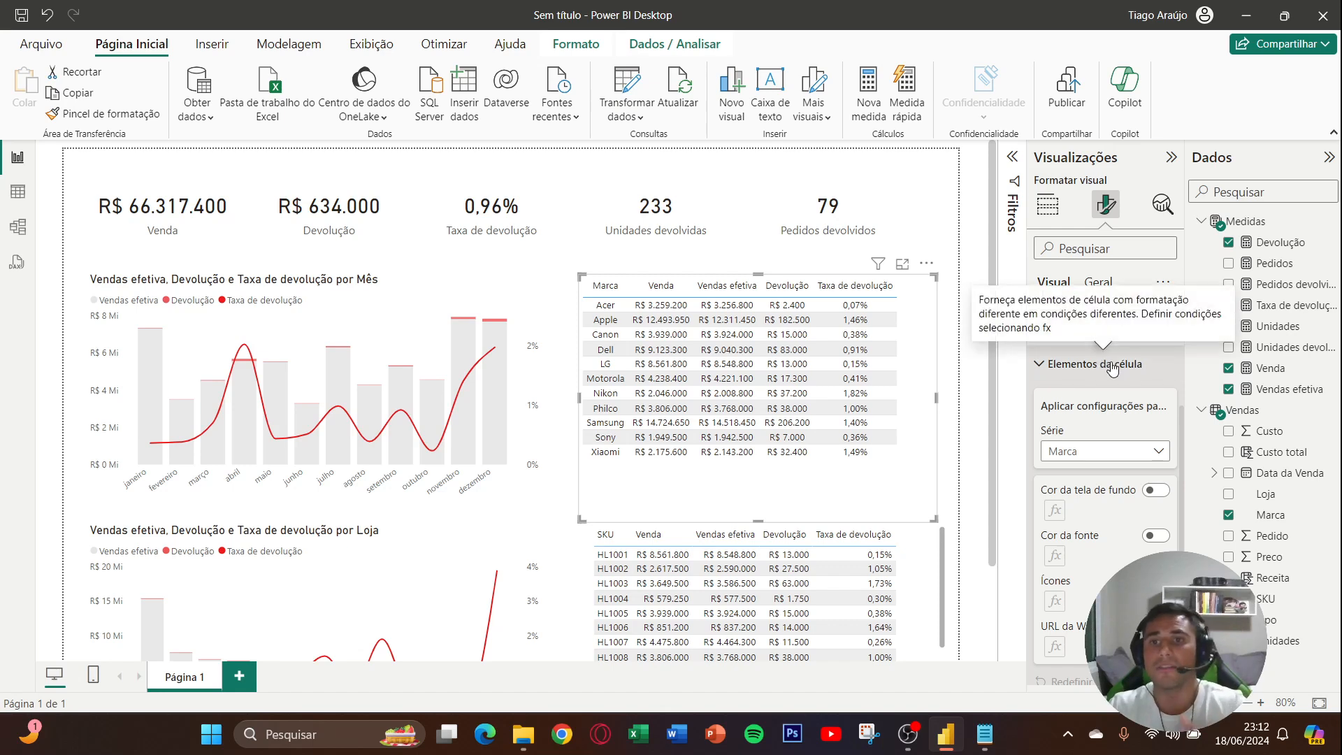
{"action": "scroll", "coordinate": [1109, 362], "scroll_direction": "down", "scroll_amount": 2}
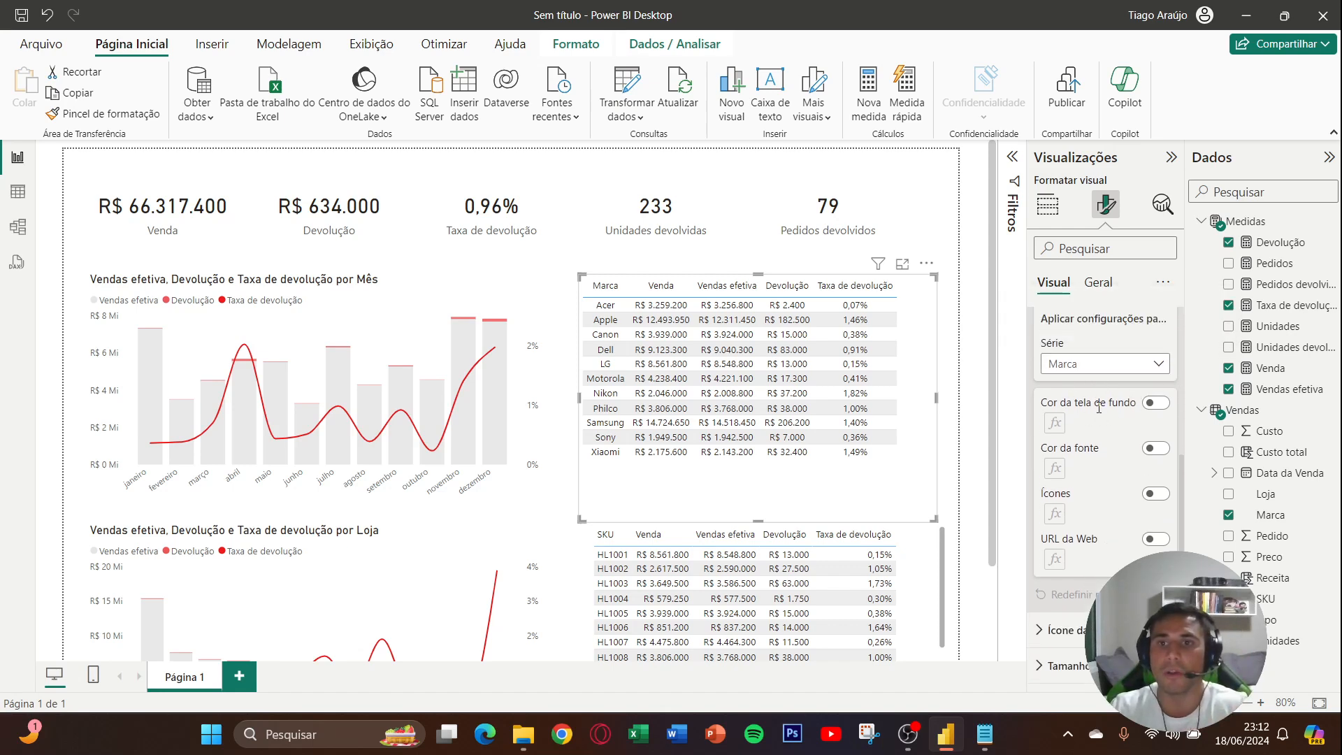
{"action": "left_click", "coordinate": [1093, 370]}
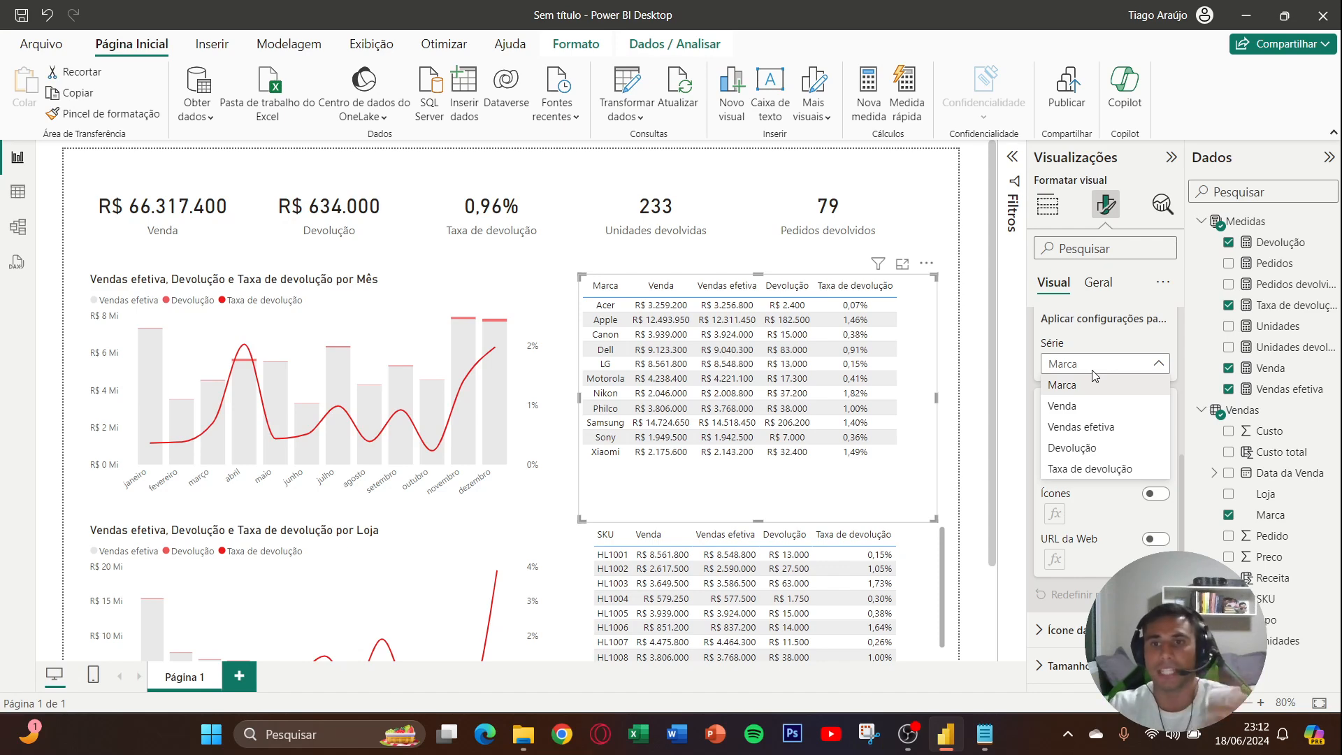
{"action": "left_click", "coordinate": [1094, 448]}
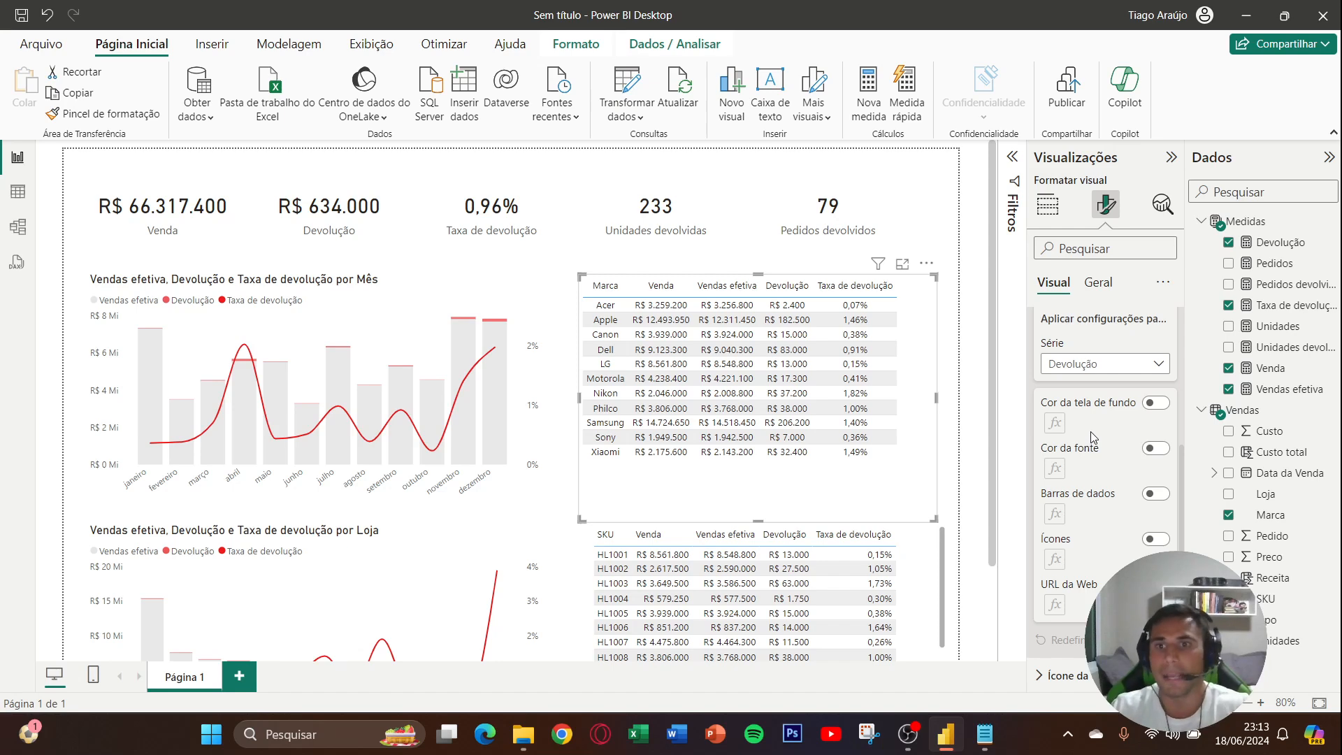
{"action": "left_click", "coordinate": [1155, 402]}
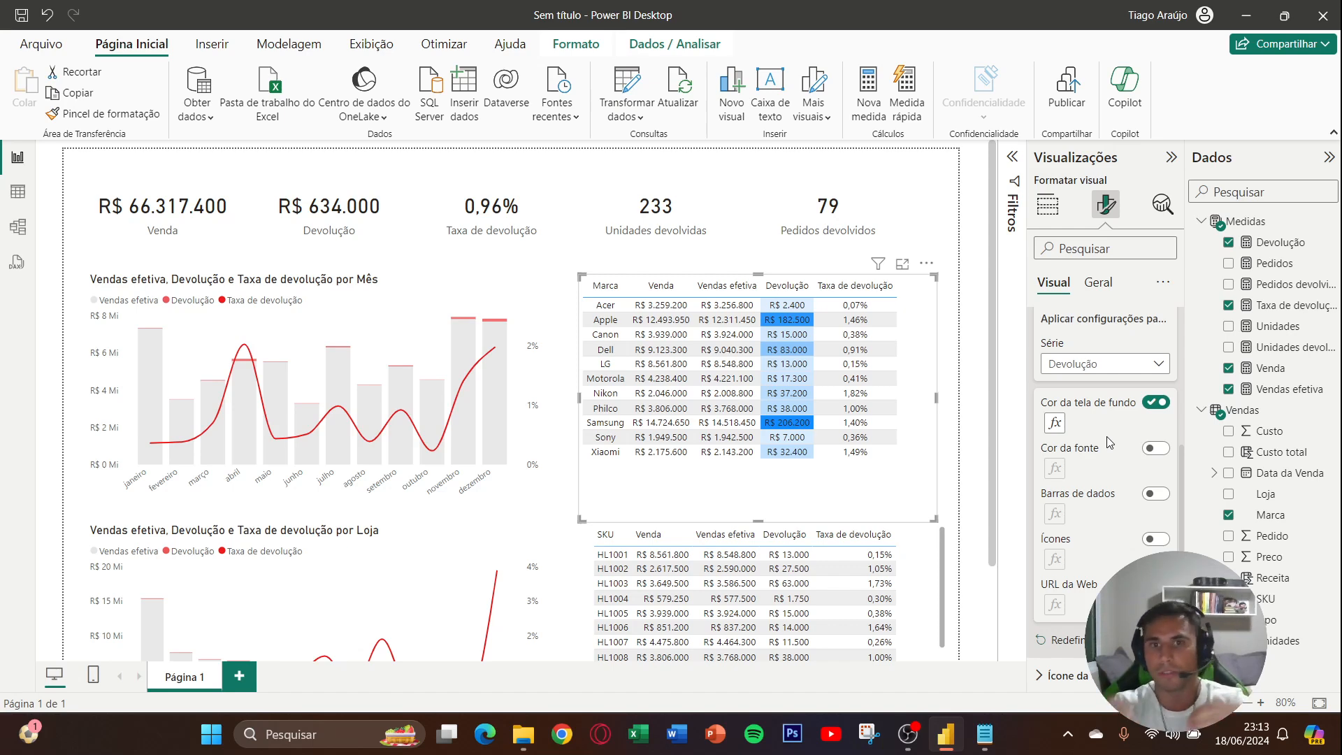
- Set the minimum color of the Devolução background gradient to #E3F2FF
{"action": "left_click", "coordinate": [1054, 422]}
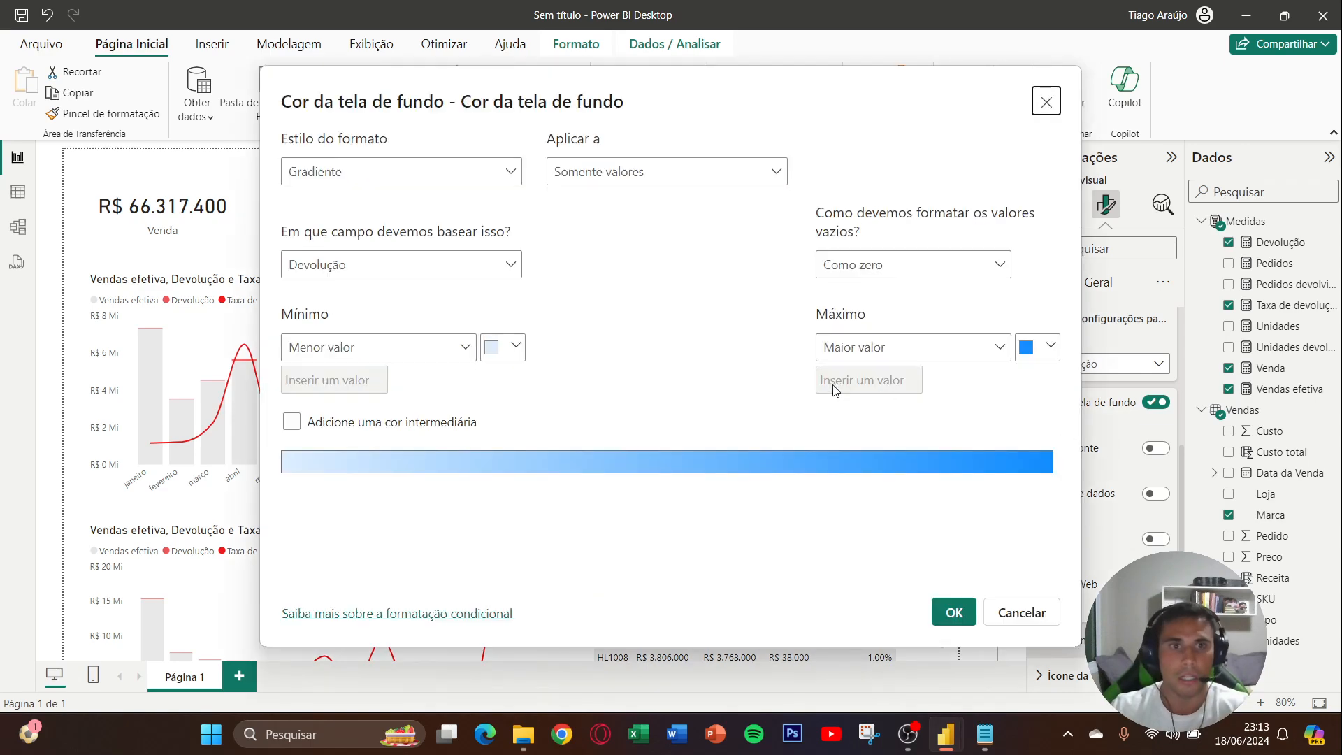
{"action": "left_click", "coordinate": [1046, 103]}
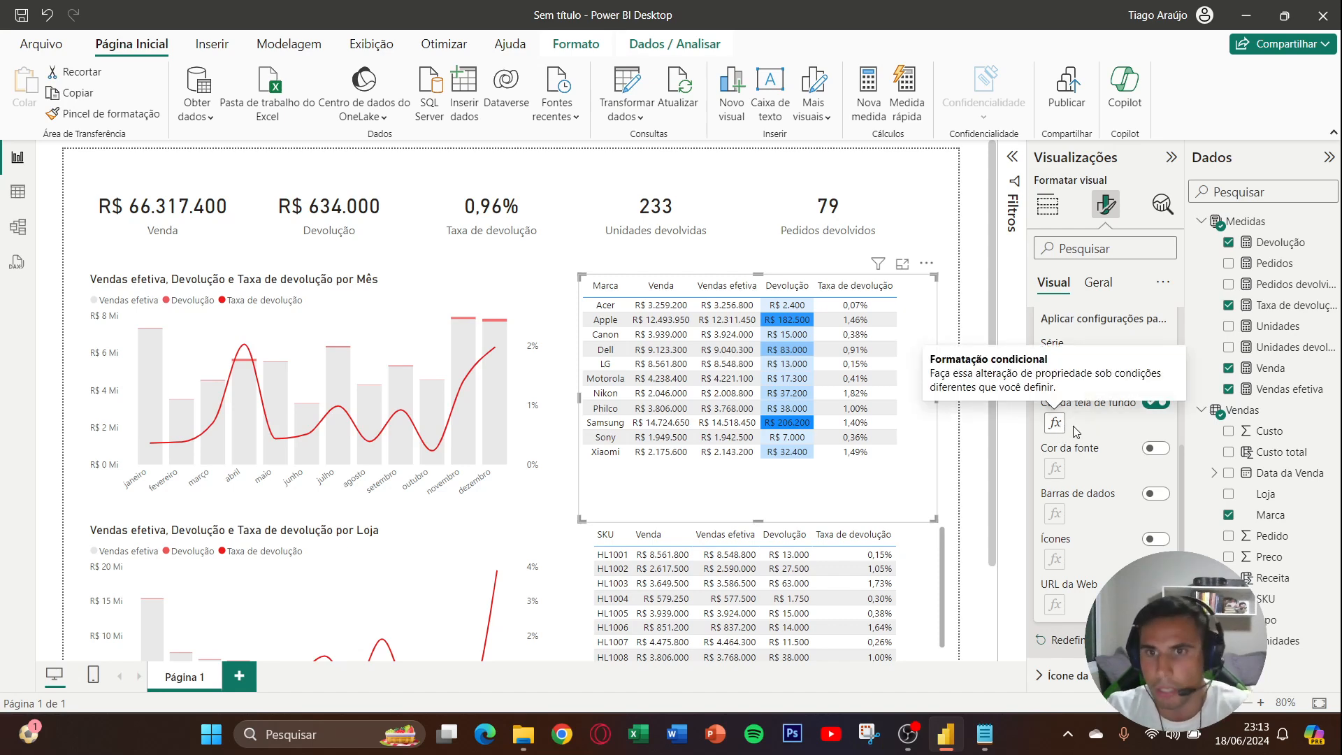
{"action": "left_click", "coordinate": [1054, 423]}
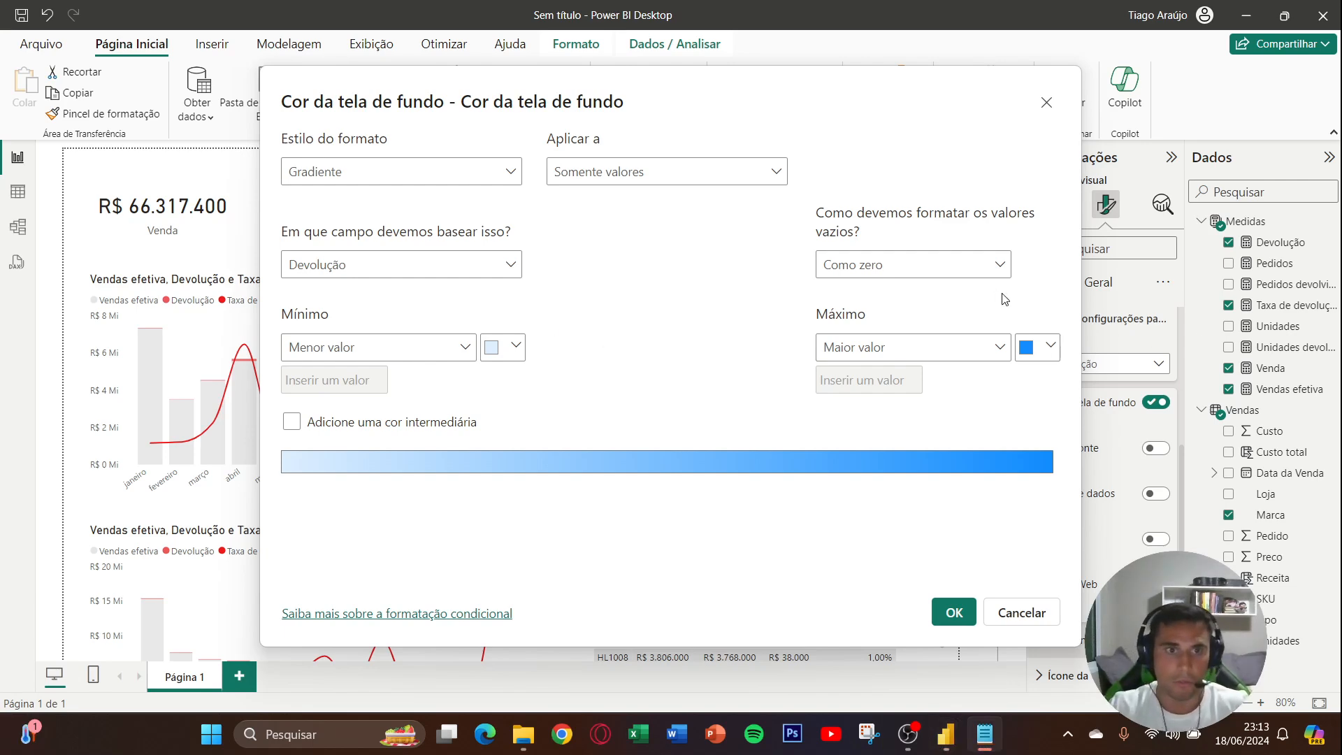
{"action": "left_click", "coordinate": [516, 348]}
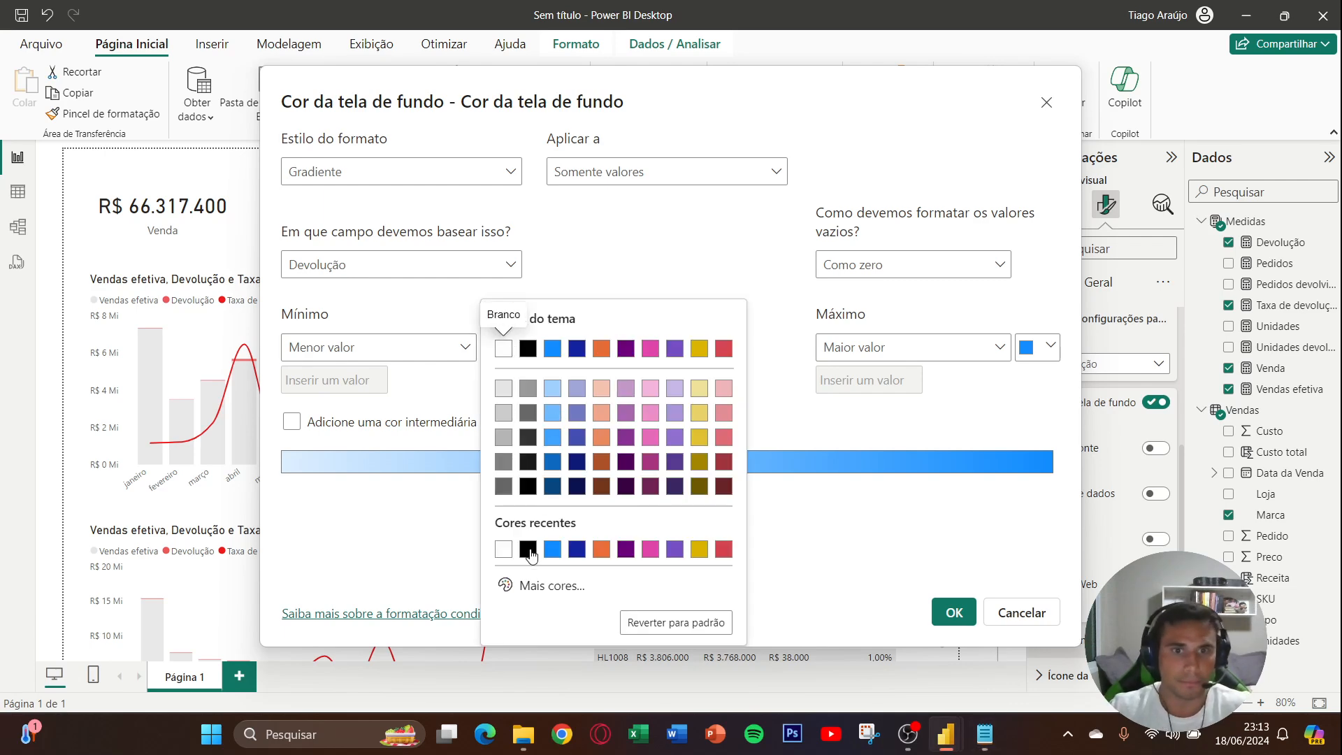
{"action": "left_click", "coordinate": [535, 585]}
{"action": "type", "text": "#E3F2FF"}
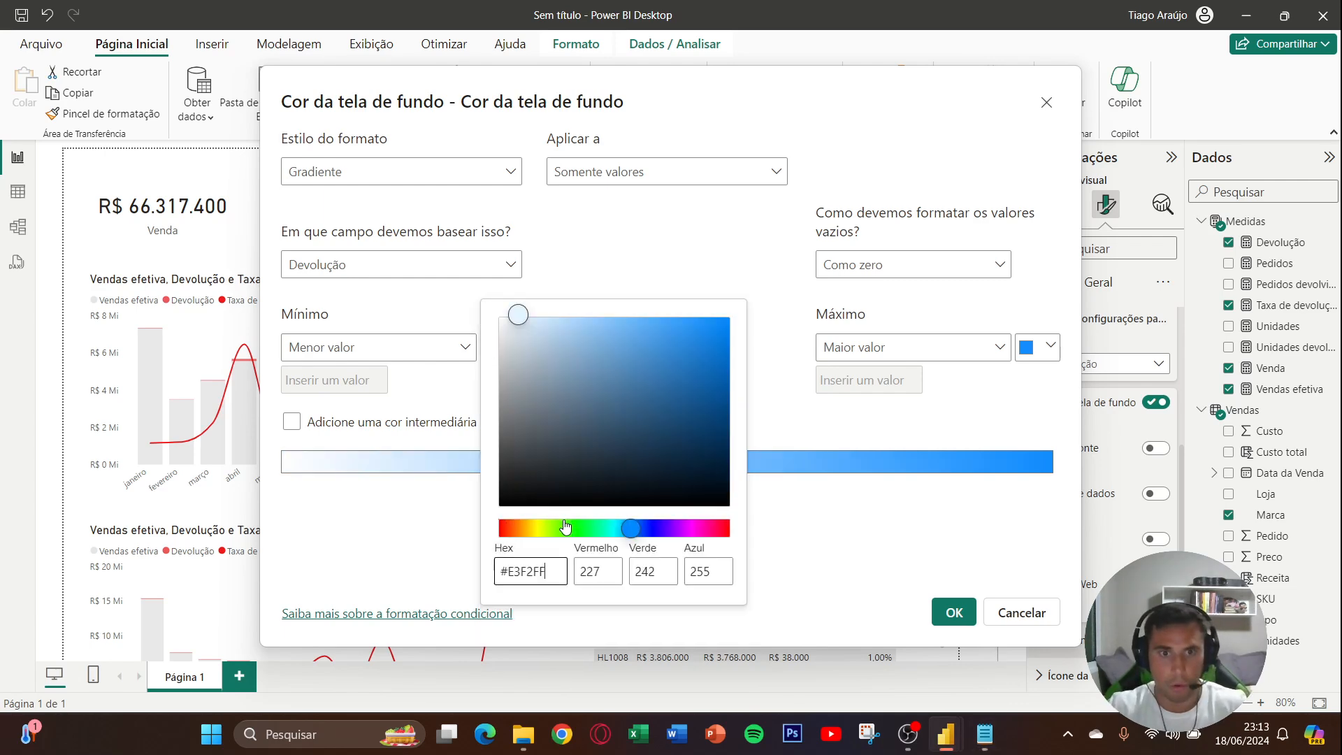
{"action": "left_click", "coordinate": [780, 526]}
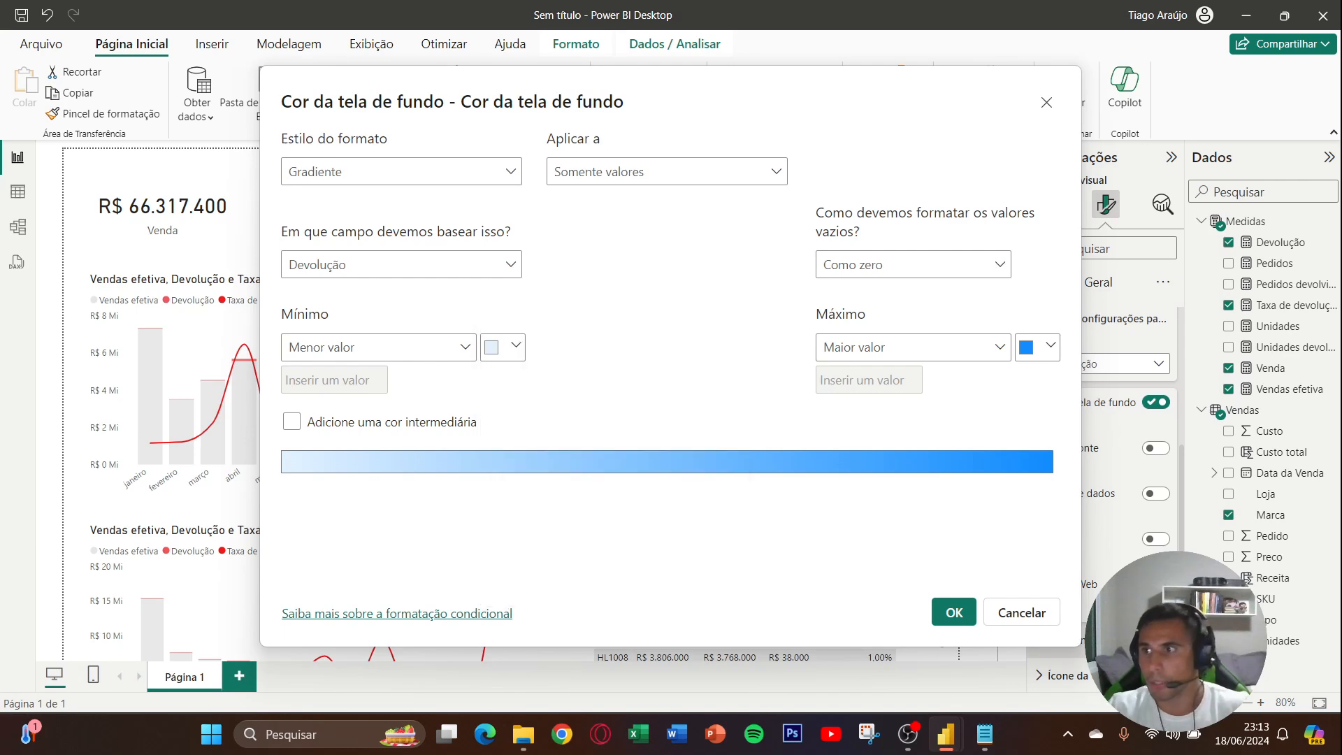
- Set the maximum color of the Devolução background gradient to #4EAAFF and apply the conditional formatting
{"action": "key", "text": "alt+Tab"}
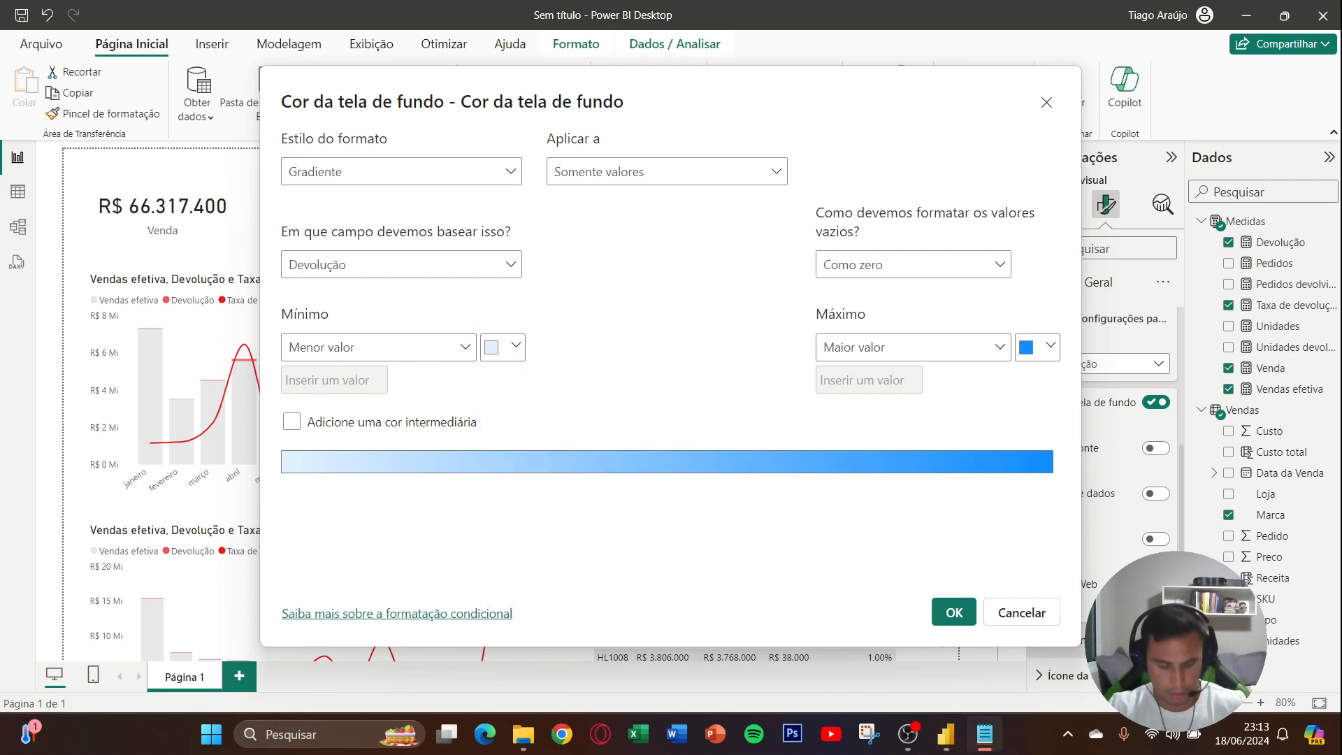
{"action": "left_click", "coordinate": [1042, 347]}
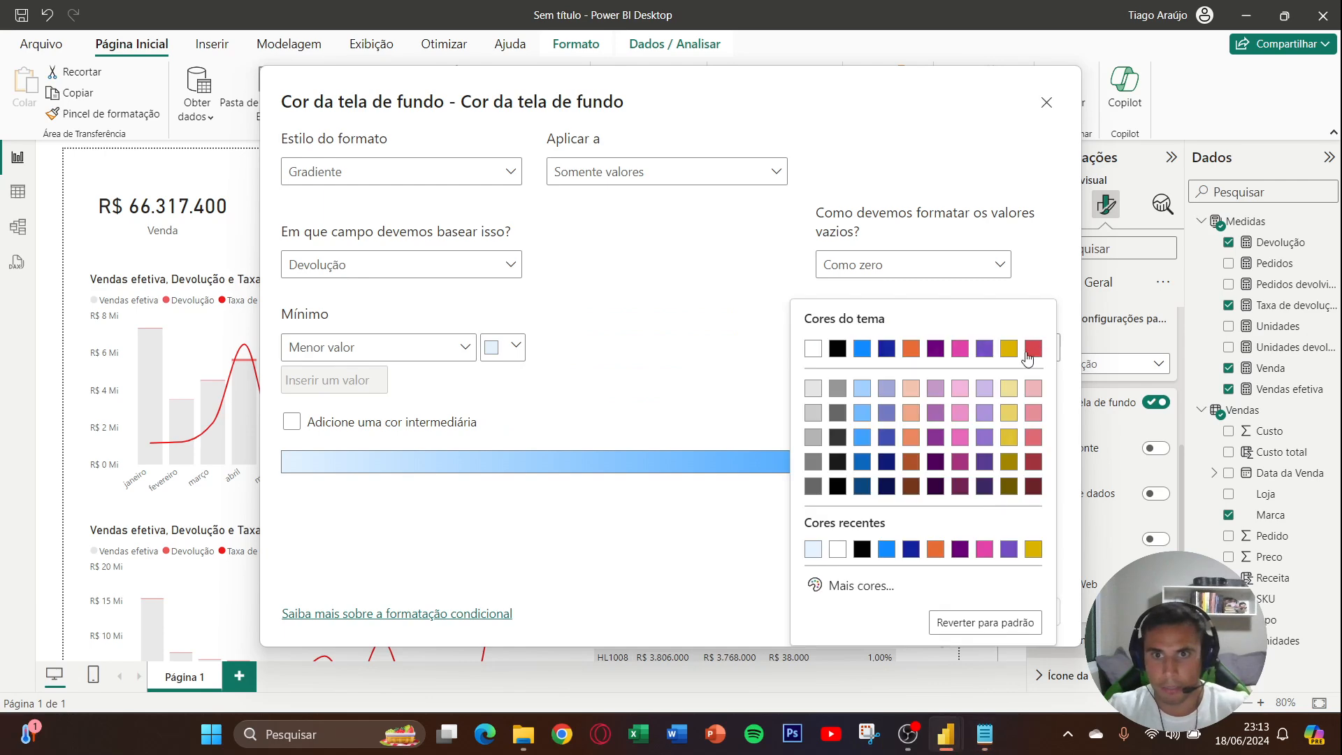
{"action": "left_click", "coordinate": [859, 584]}
{"action": "type", "text": "#4EAAFF"}
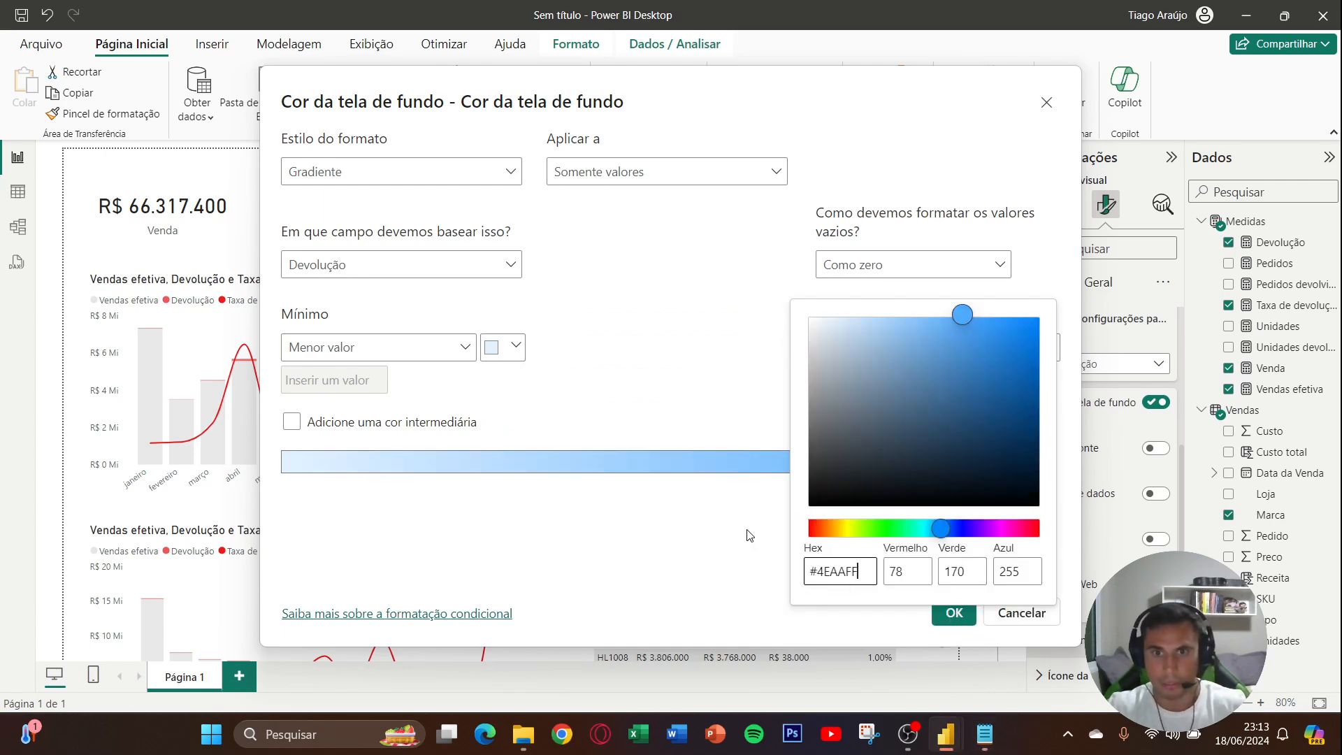
{"action": "left_click", "coordinate": [716, 399]}
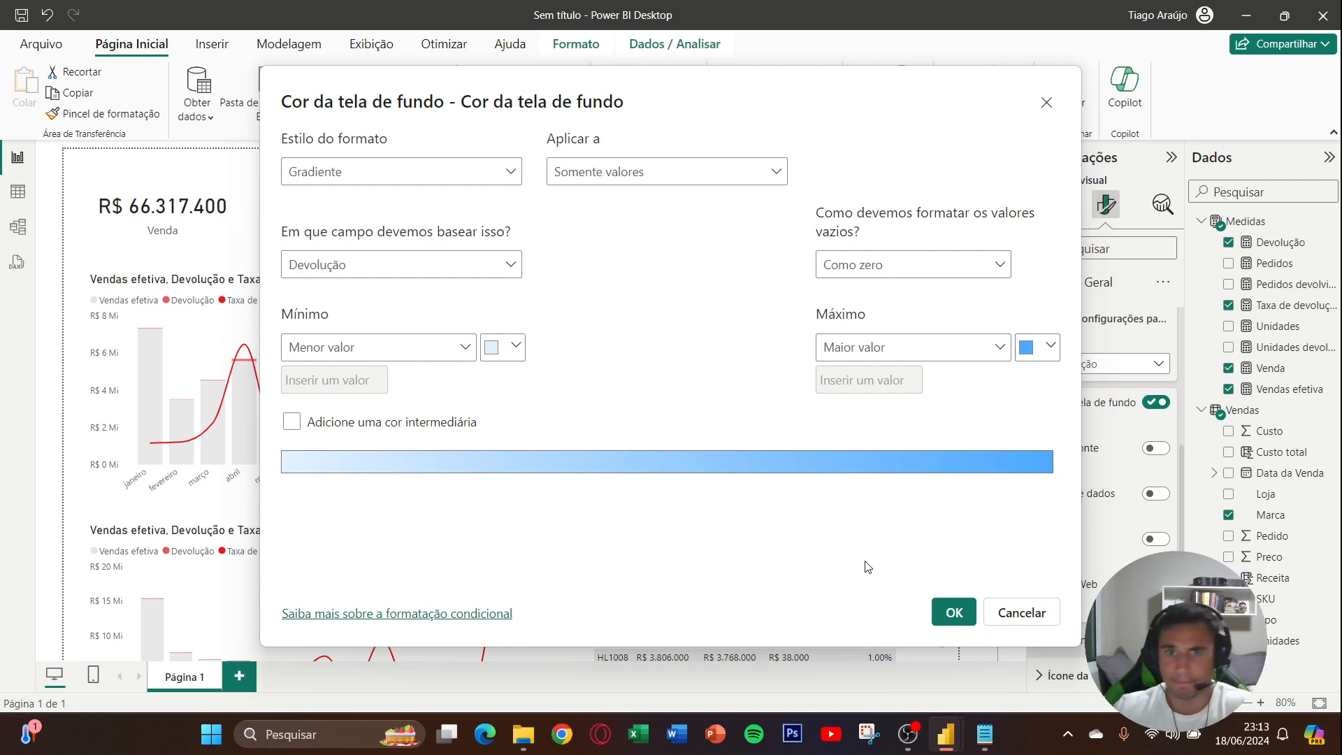
{"action": "left_click", "coordinate": [952, 612]}
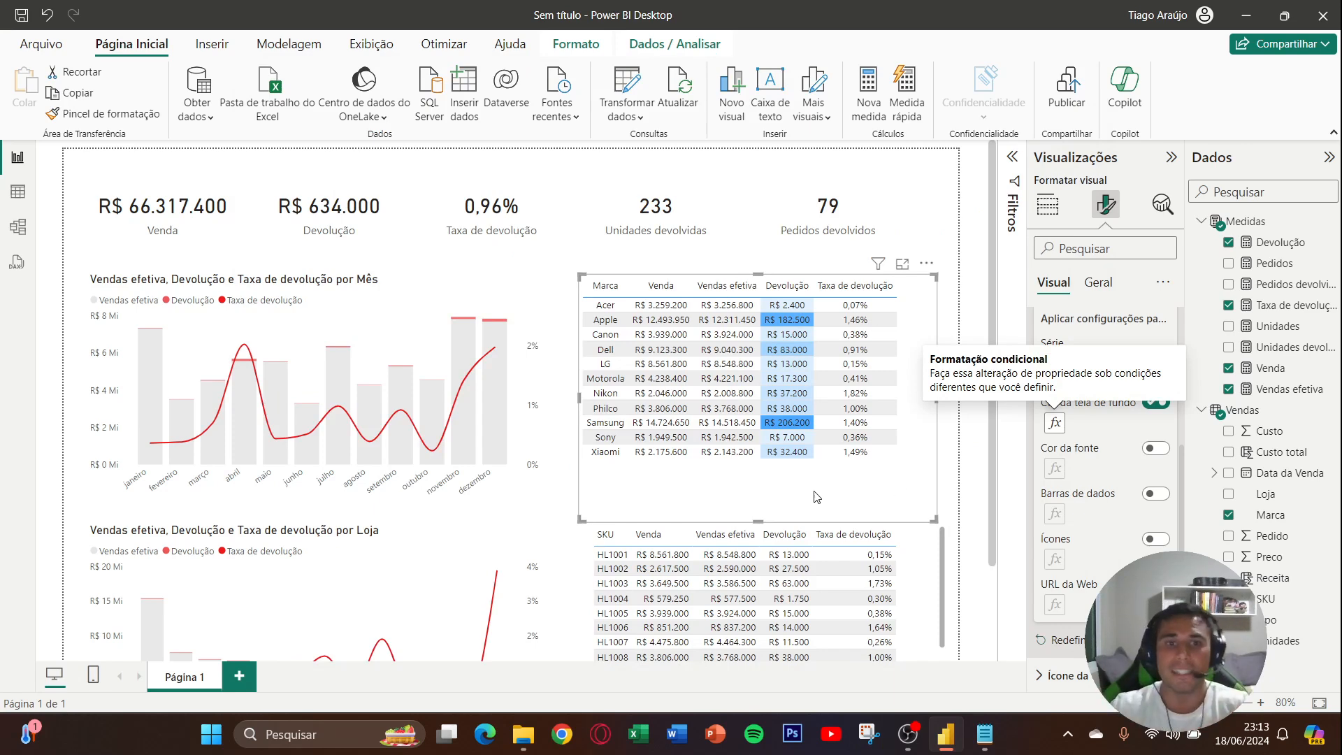
- Shorten the Marca table slightly from its lower edge, leaving a gap above the SKU table, and keep it selected
{"action": "left_click_drag", "start_coordinate": [759, 519], "coordinate": [758, 492]}
{"action": "left_click", "coordinate": [843, 511]}
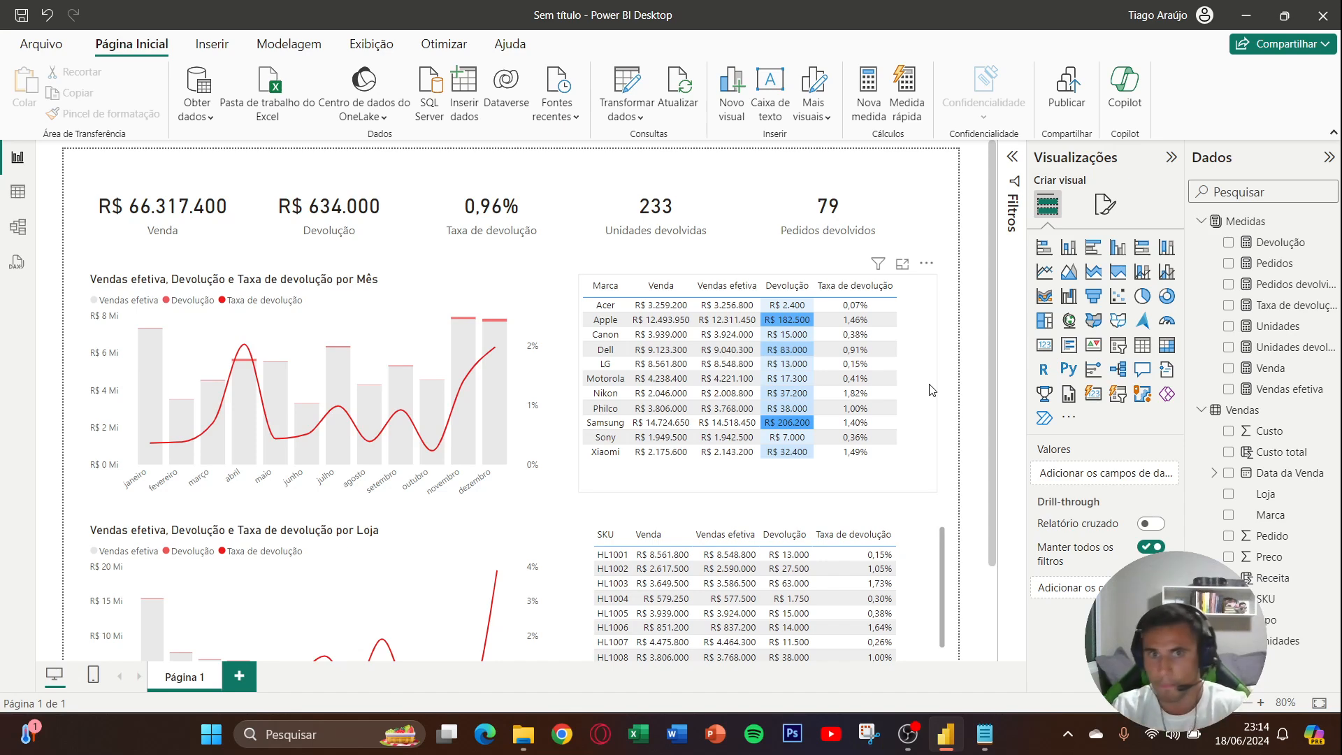
{"action": "left_click", "coordinate": [929, 391]}
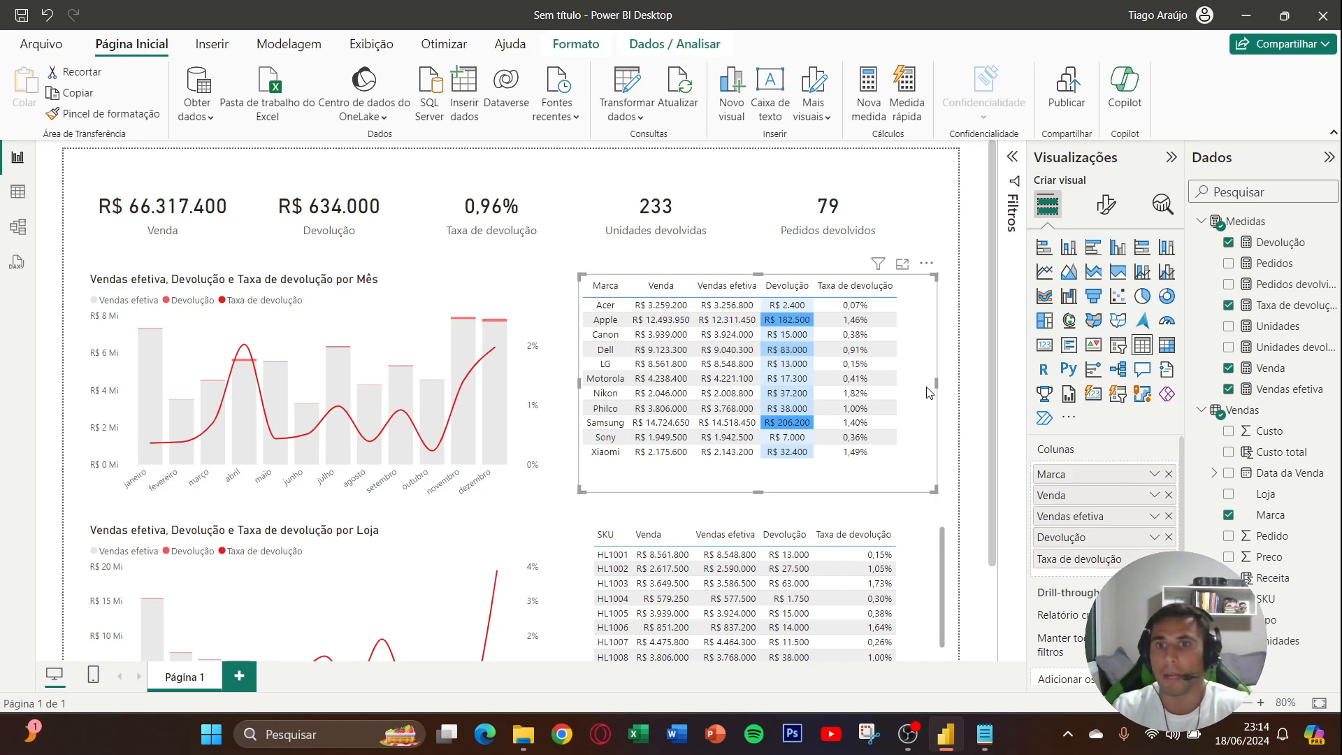
- Enable conditional background color for the Taxa de devolução series in the Marca table's cell elements
{"action": "left_click", "coordinate": [1105, 204]}
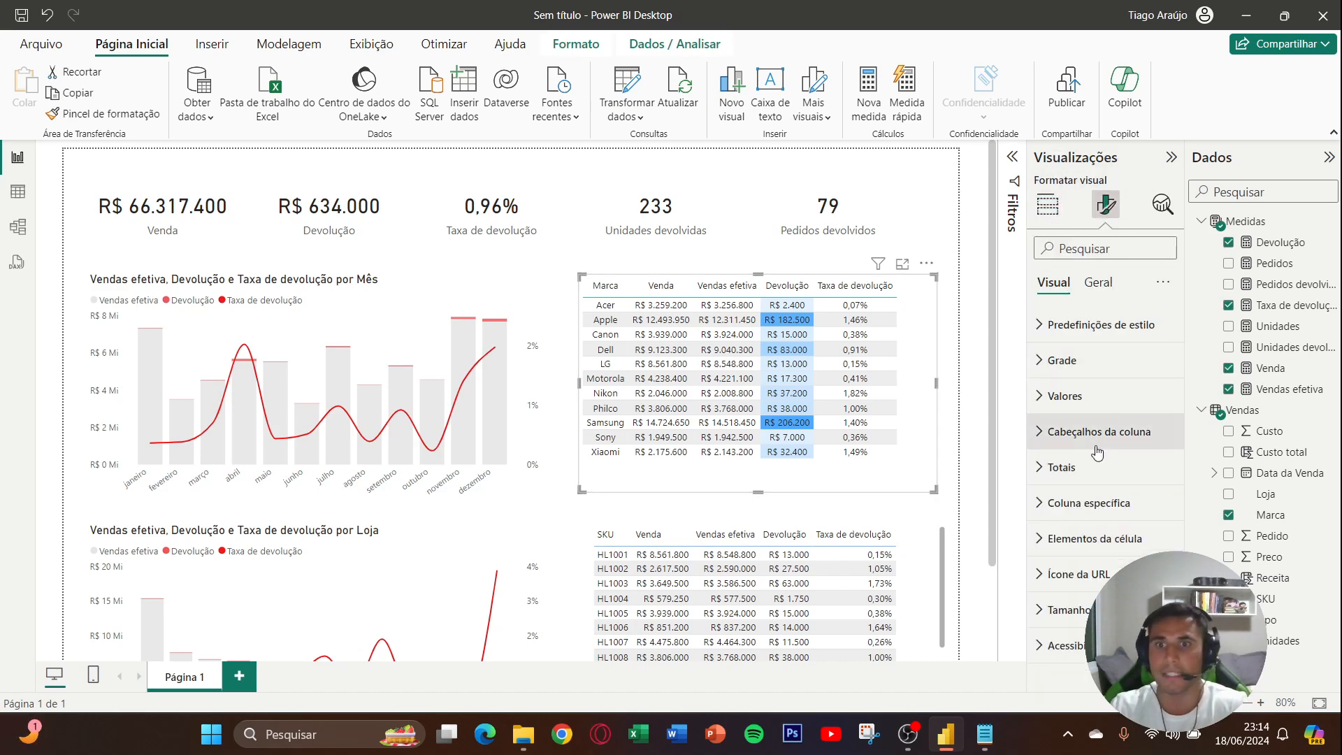
{"action": "left_click", "coordinate": [1129, 541]}
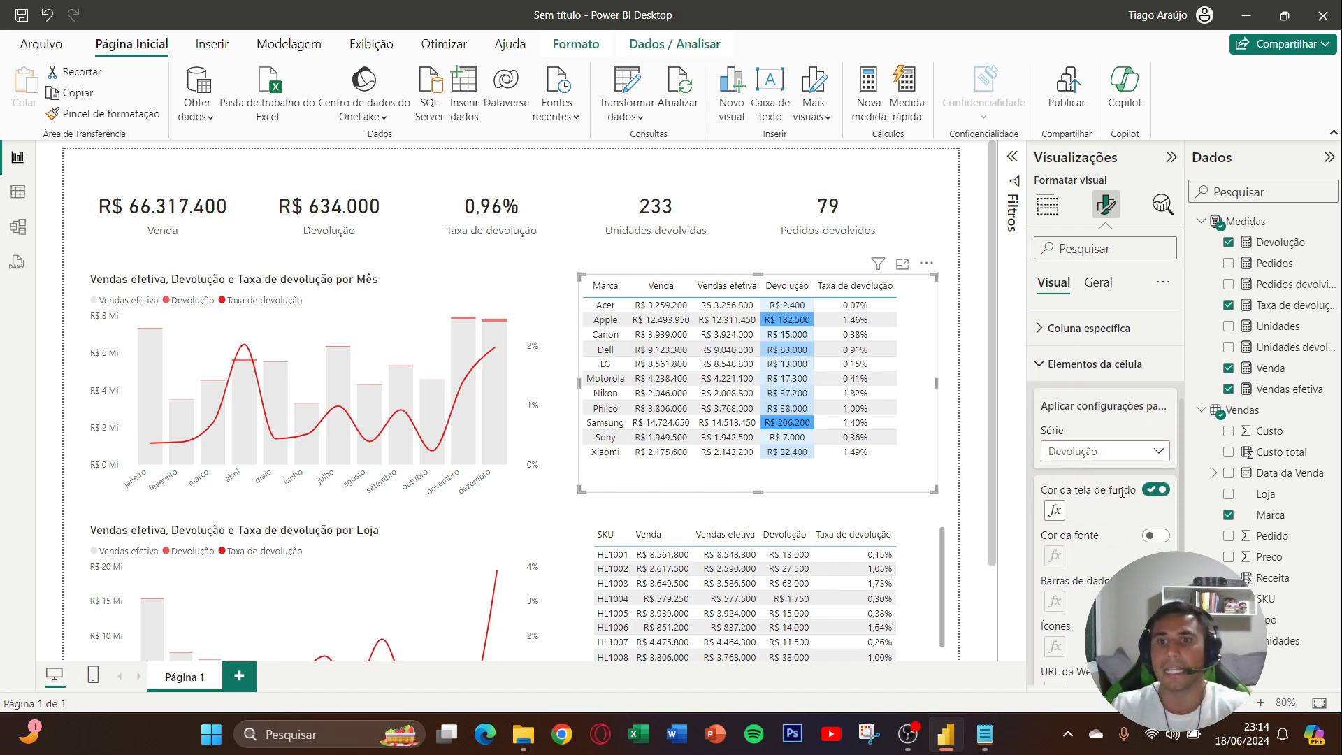
{"action": "left_click", "coordinate": [1107, 460]}
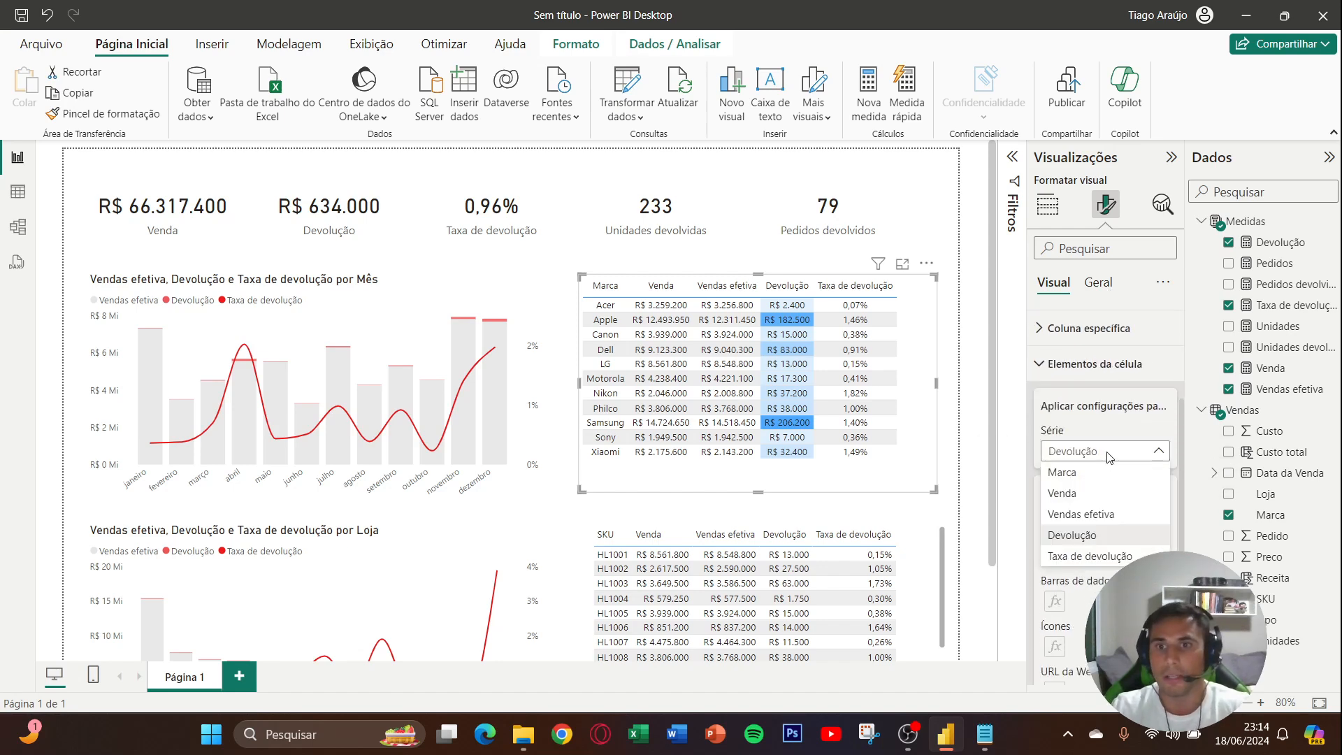
{"action": "left_click", "coordinate": [1110, 555]}
{"action": "left_click", "coordinate": [1157, 489]}
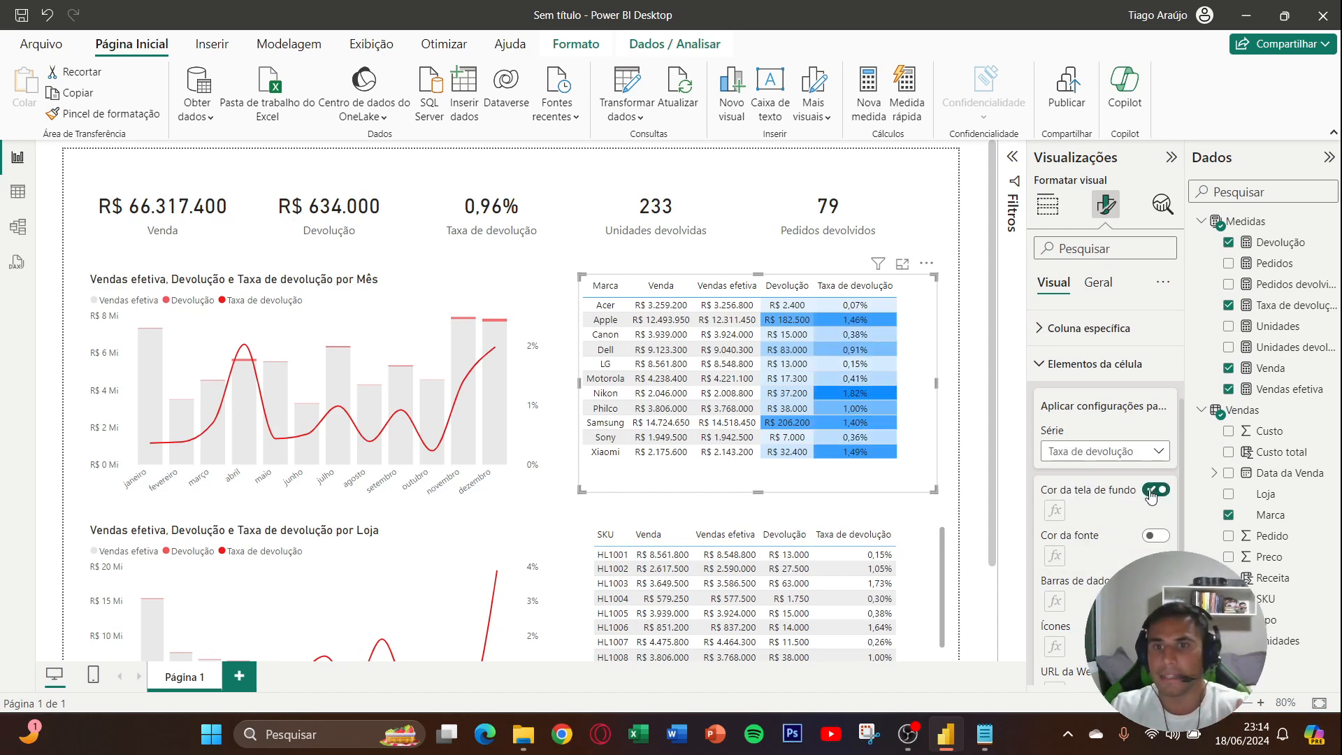
- Set the minimum color of the Marca table's Taxa de devolução background gradient to the copied pale pink hex code
{"action": "left_click", "coordinate": [1055, 510]}
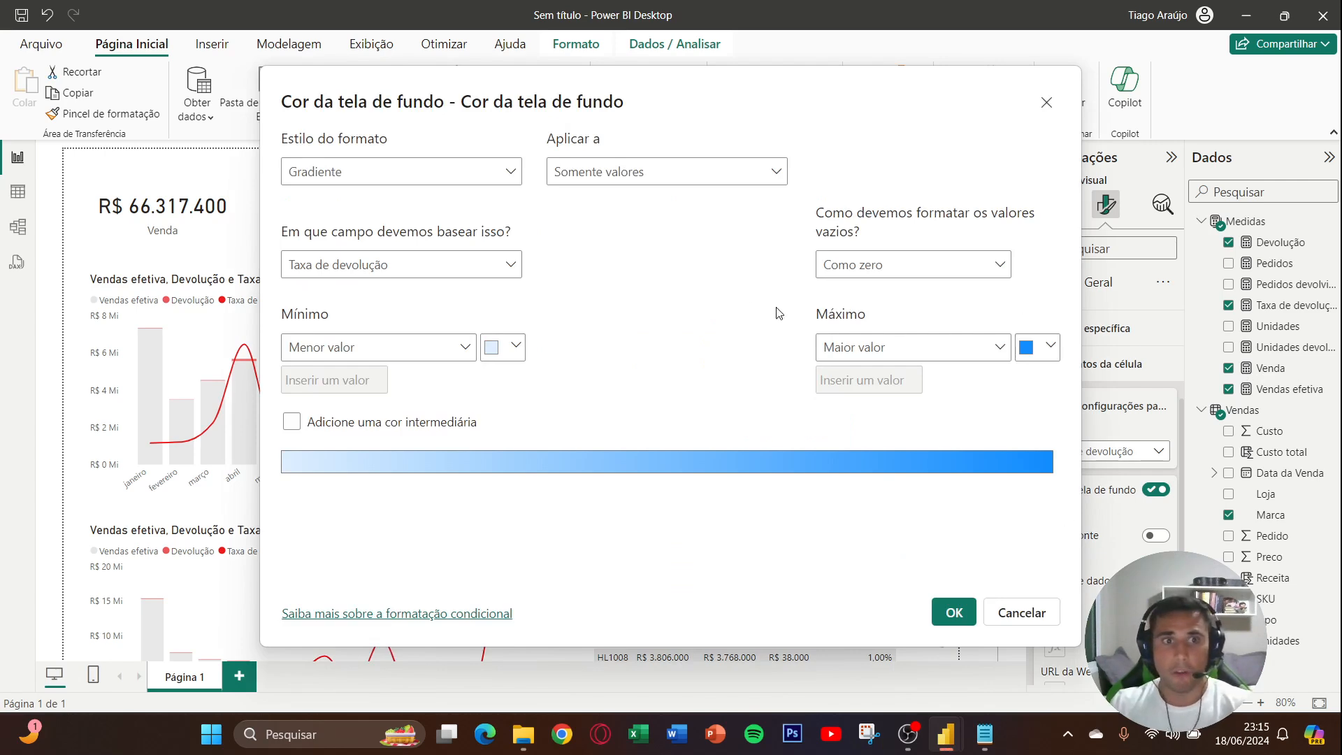
{"action": "left_click", "coordinate": [520, 348]}
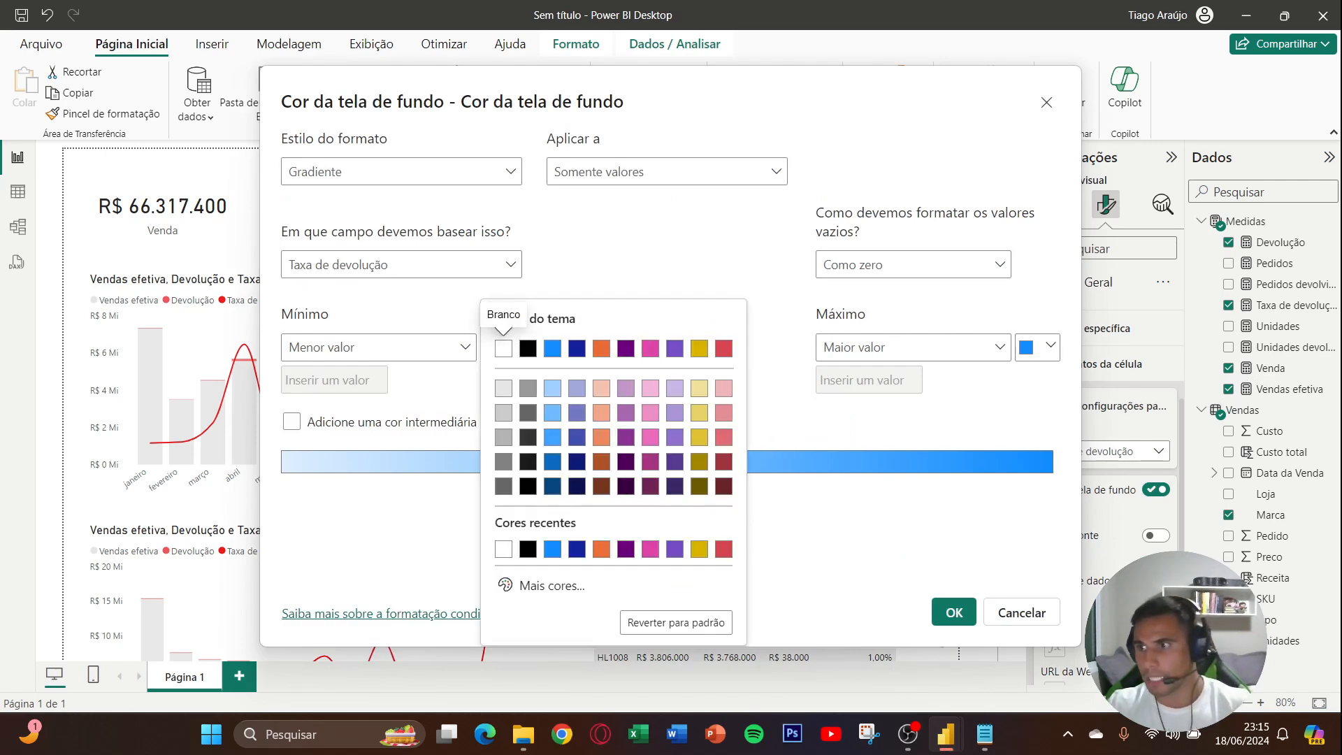
{"action": "key", "text": "alt+Tab"}
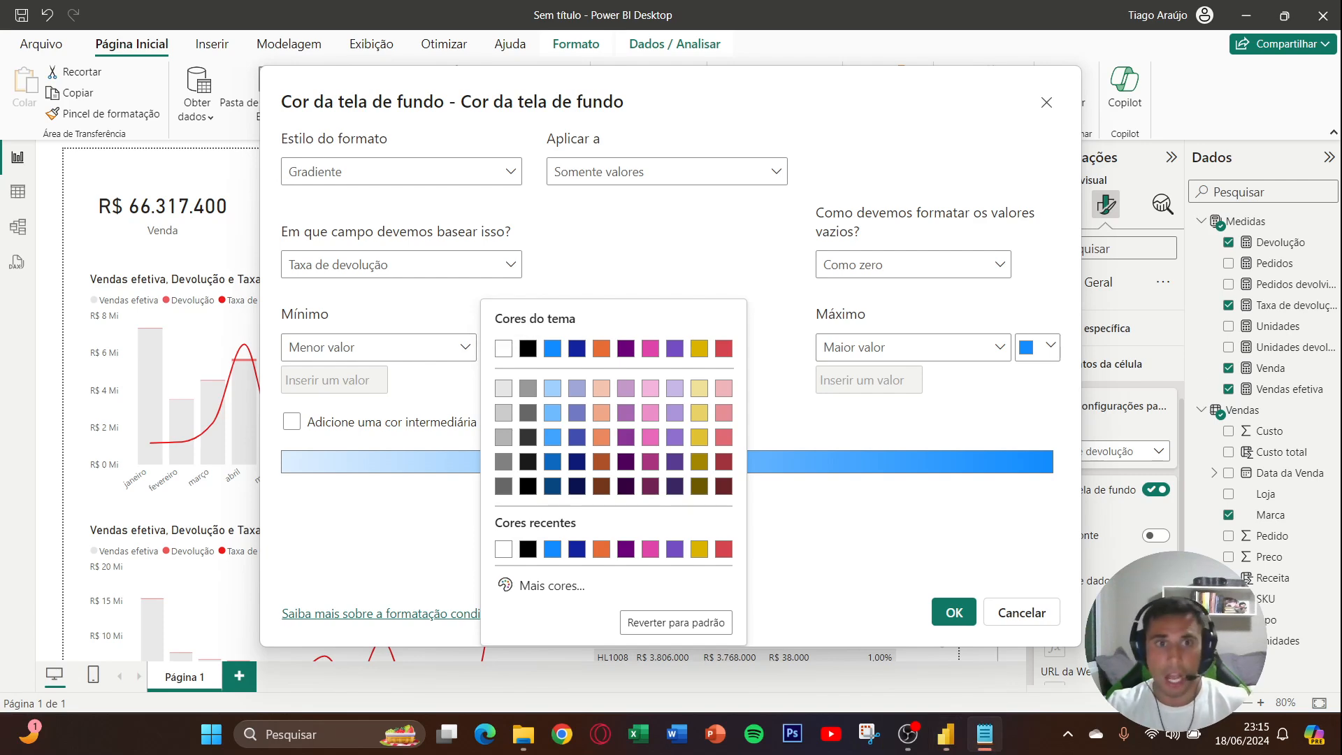
{"action": "left_click", "coordinate": [579, 587]}
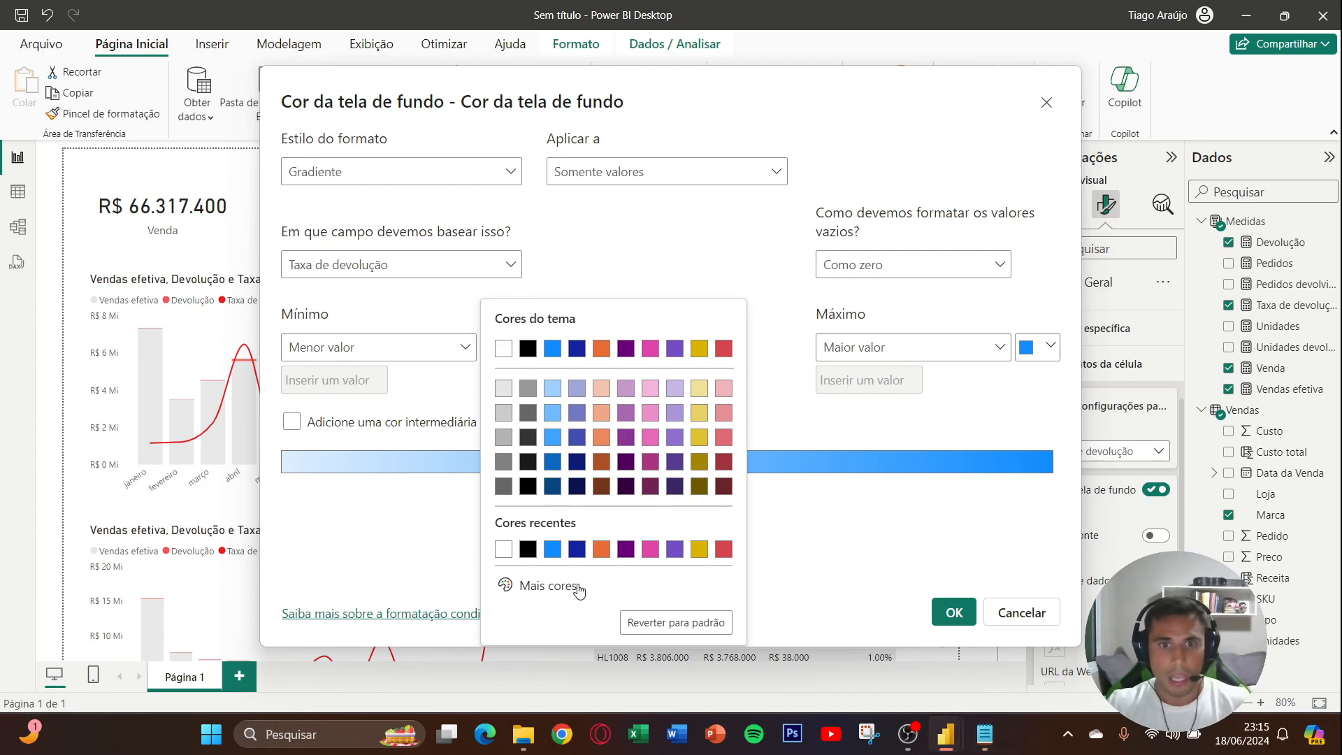
{"action": "left_click", "coordinate": [579, 587]}
{"action": "type", "text": "#FFF1F5"}
{"action": "left_click", "coordinate": [814, 542]}
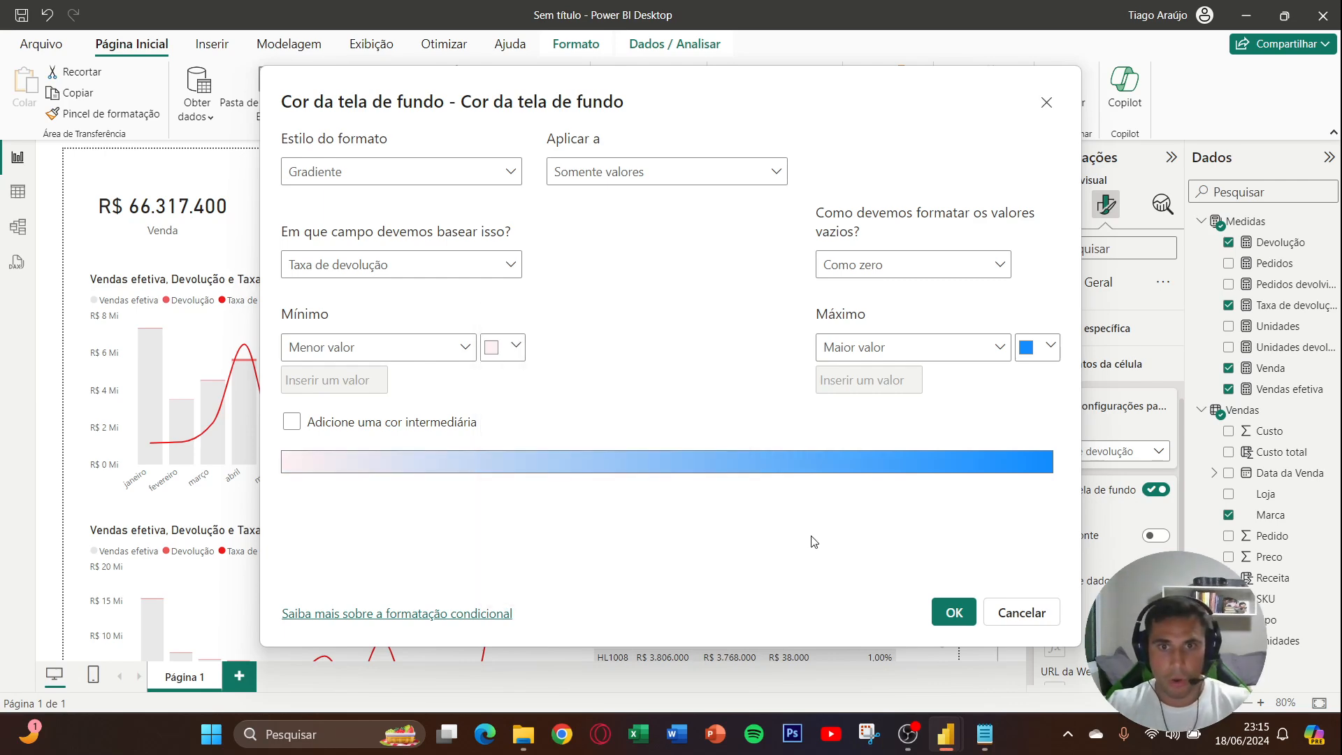
- Set the maximum color of the Marca table's Taxa de devolução gradient to the copied red hex code and apply the conditional formatting
{"action": "key", "text": "alt+Tab"}
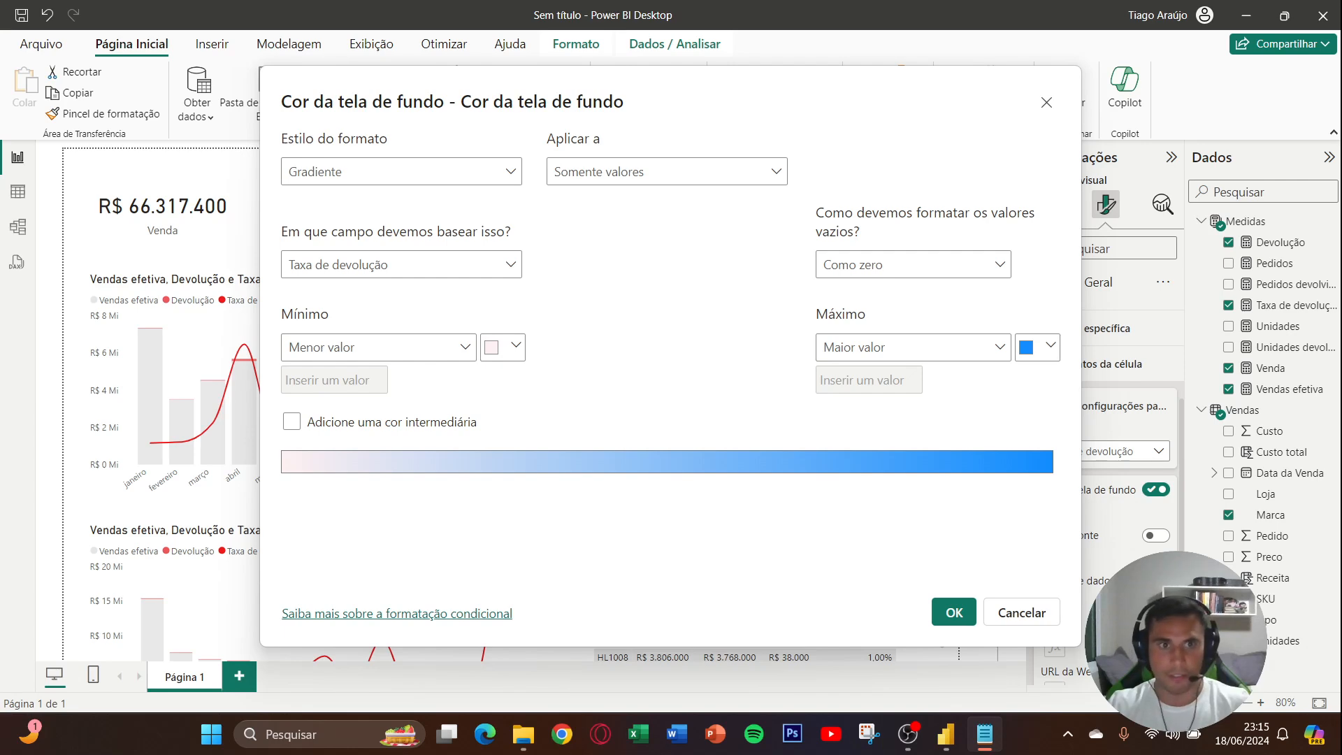
{"action": "left_click", "coordinate": [1041, 347]}
{"action": "left_click", "coordinate": [864, 584]}
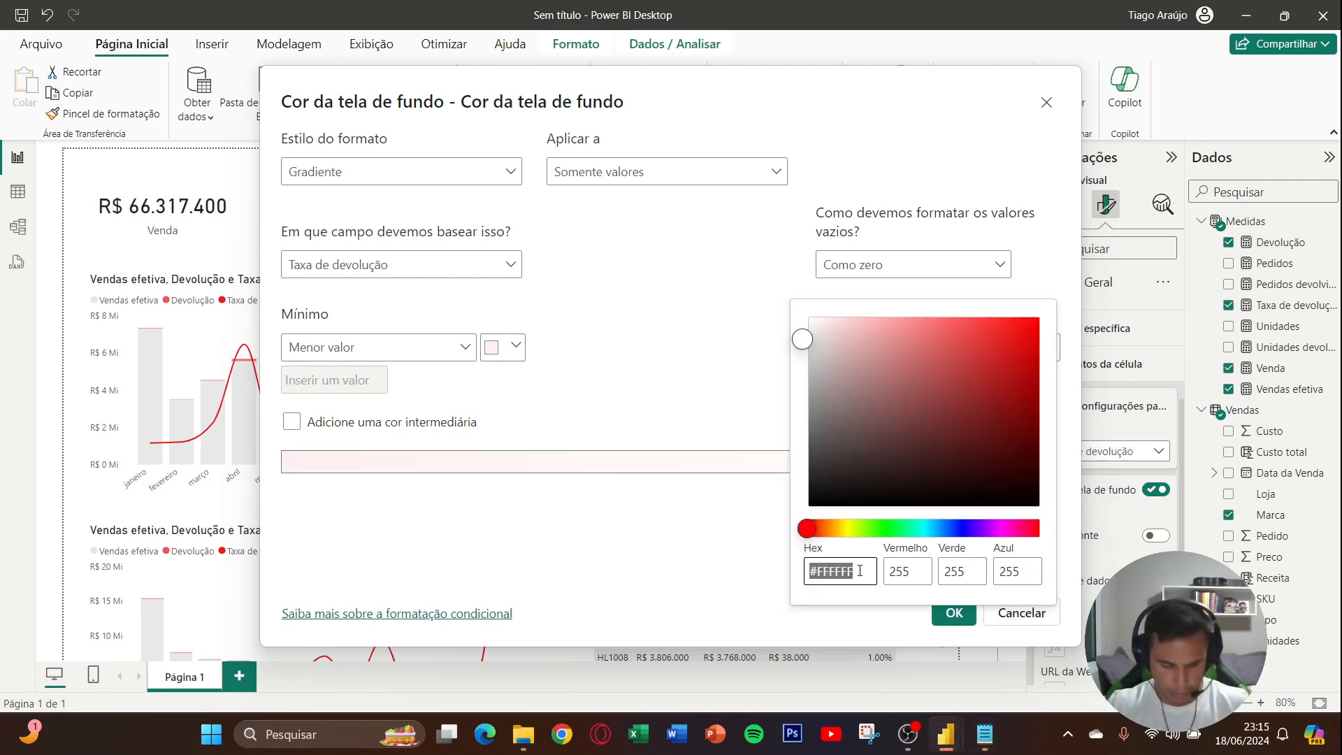
{"action": "type", "text": "#FF5656"}
{"action": "left_click", "coordinate": [775, 568]}
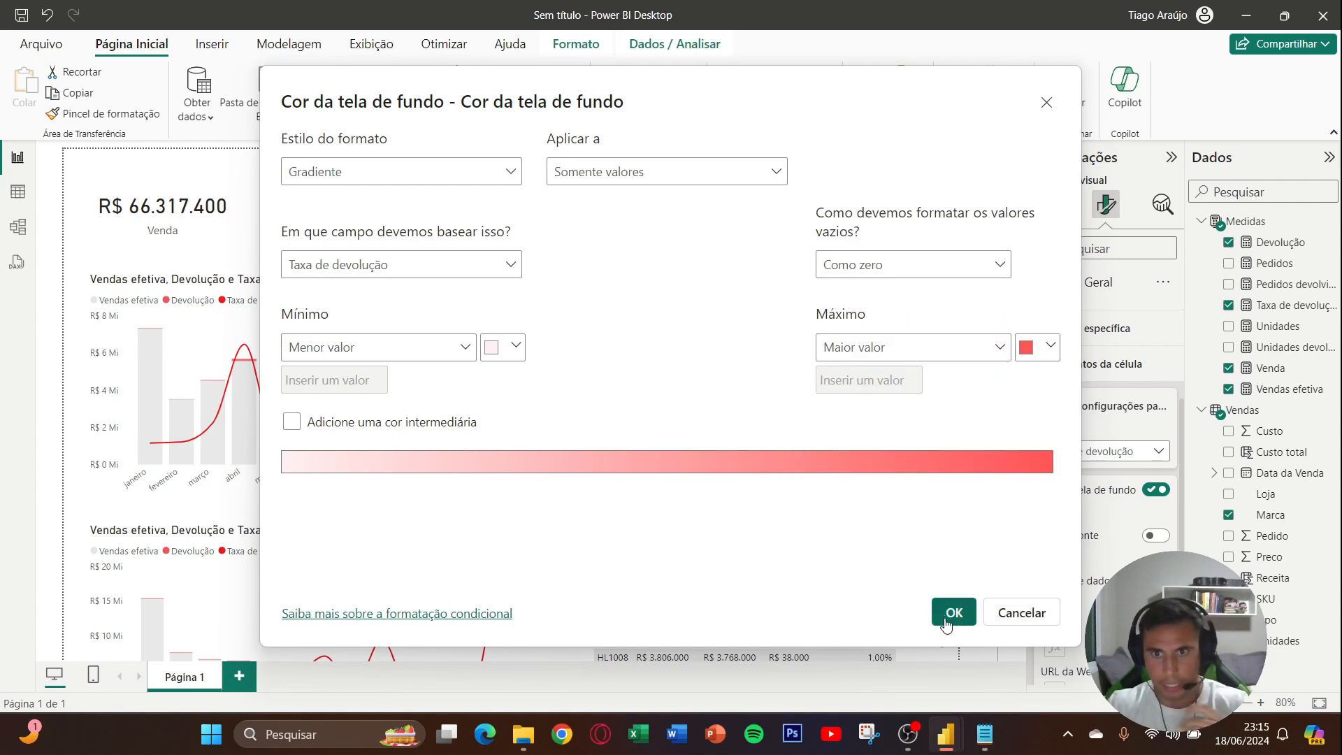
{"action": "left_click", "coordinate": [954, 613]}
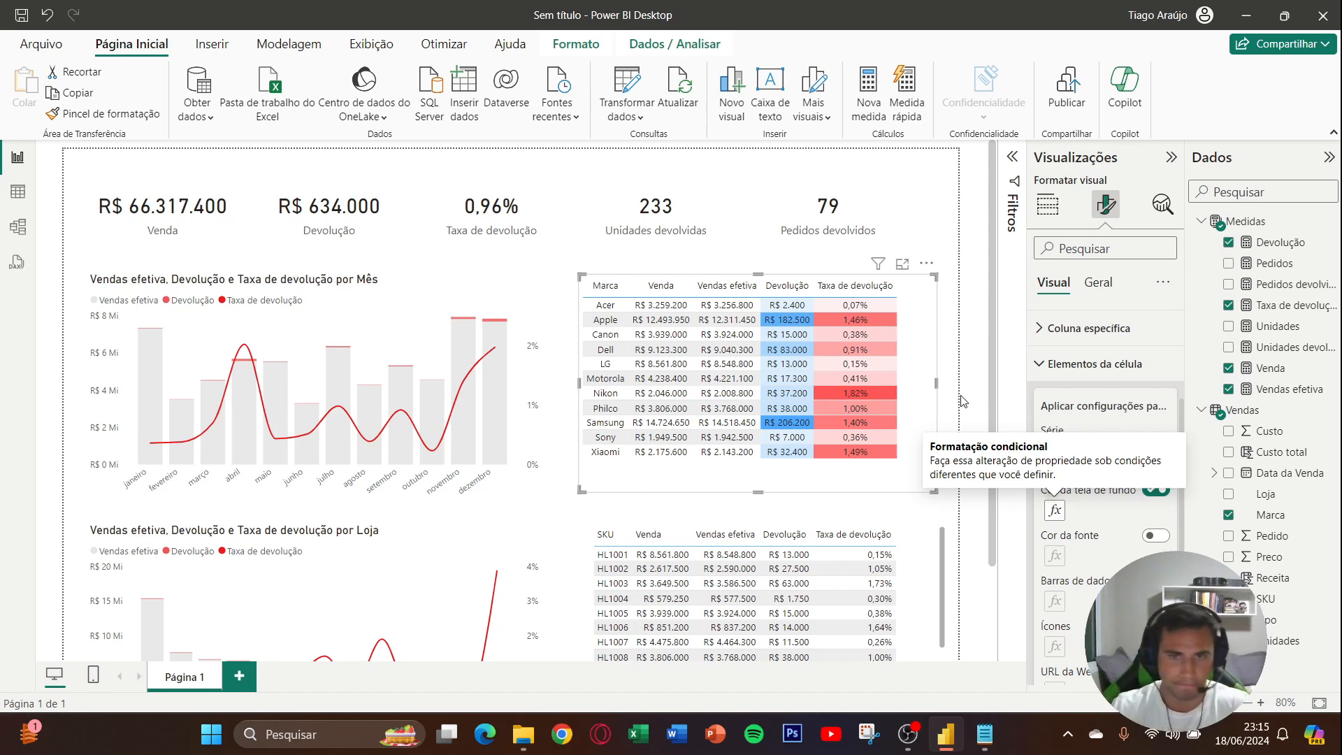
- Center the Taxa de devolução column of the SKU table, applying the column-specific formatting to its header as well
{"action": "left_click", "coordinate": [962, 376]}
{"action": "scroll", "coordinate": [962, 376], "scroll_direction": "down", "scroll_amount": 3}
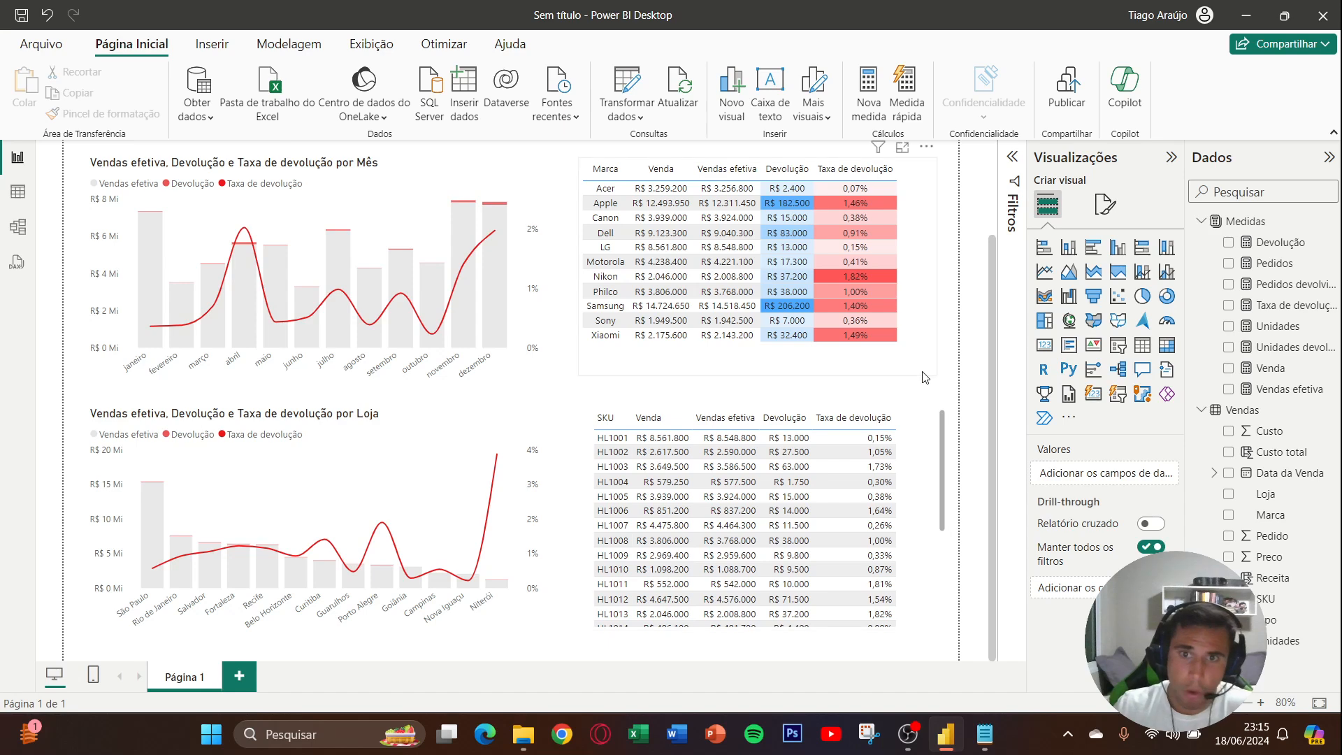
{"action": "left_click", "coordinate": [912, 453]}
{"action": "left_click", "coordinate": [1105, 204]}
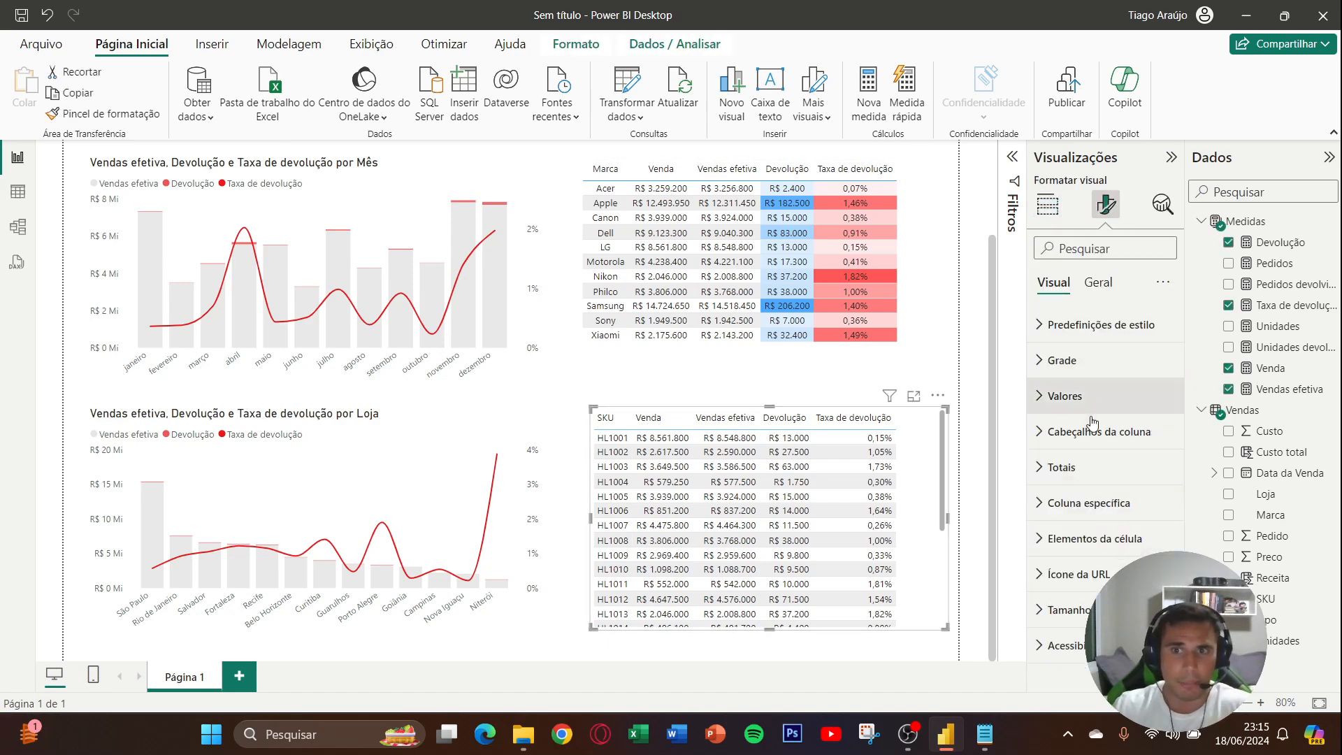
{"action": "left_click", "coordinate": [1104, 501]}
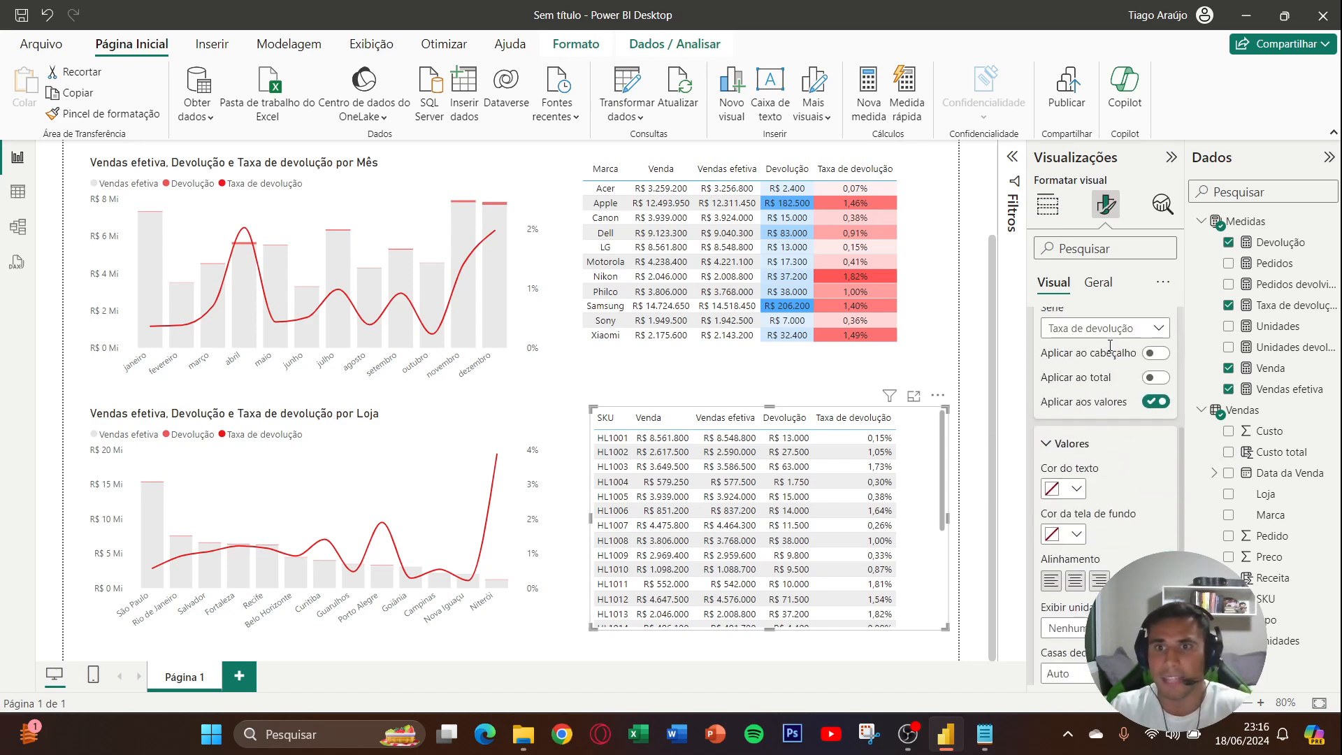
{"action": "left_click", "coordinate": [1156, 352]}
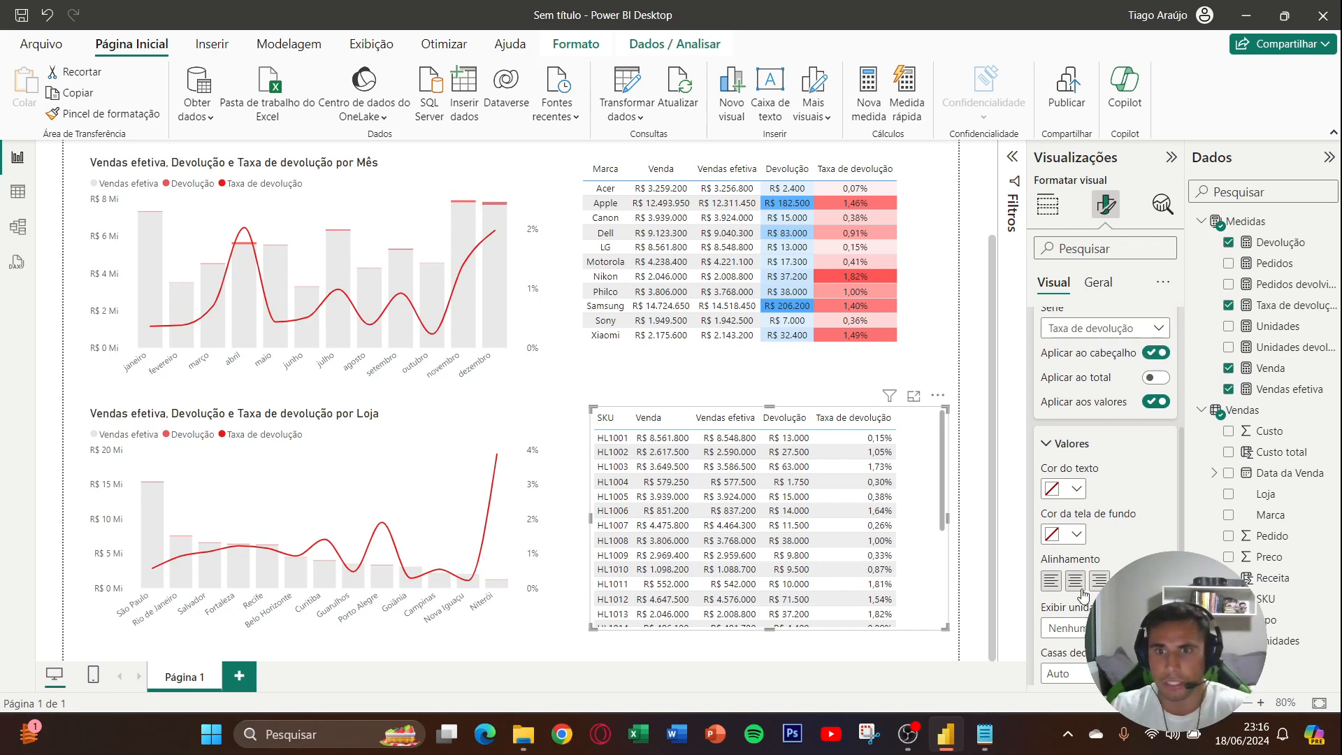
- Center the SKU table's SKU and Venda columns, with the formatting also applied to their headers
{"action": "left_click", "coordinate": [1108, 329]}
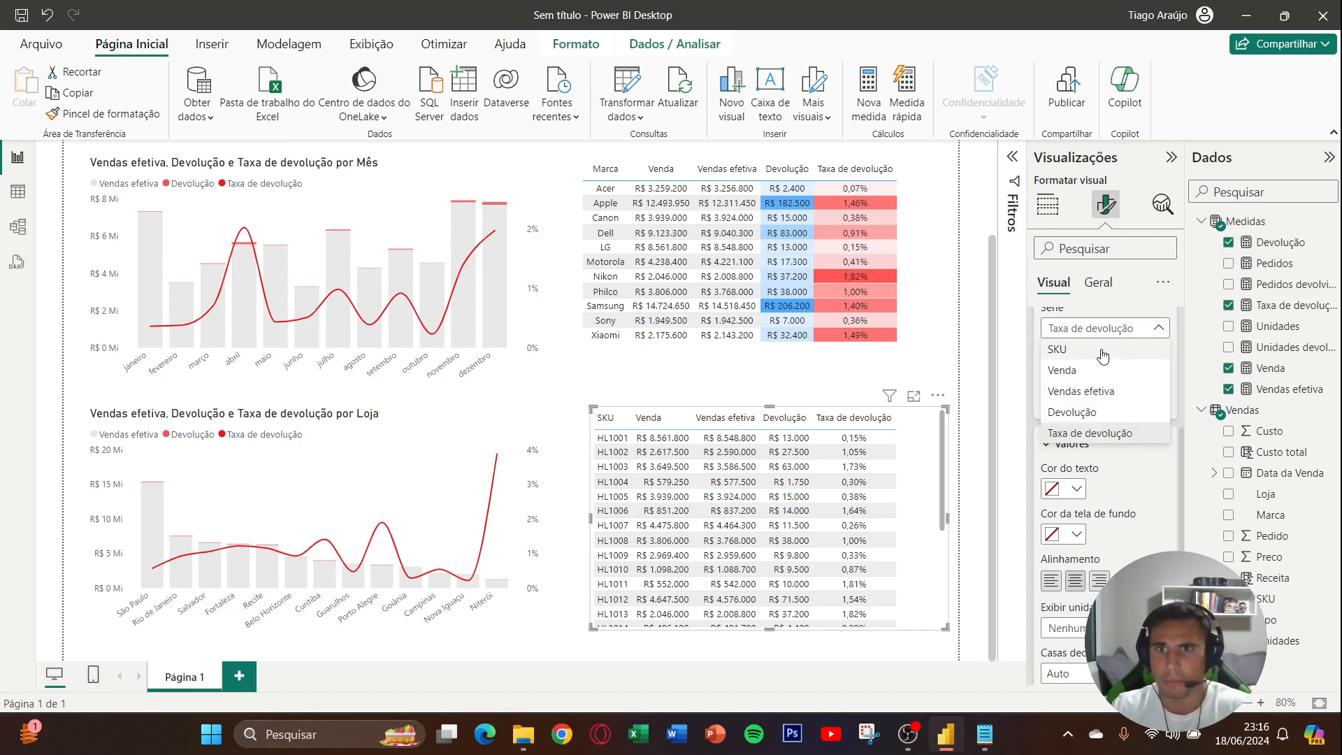
{"action": "left_click", "coordinate": [1103, 356]}
{"action": "left_click", "coordinate": [1112, 330]}
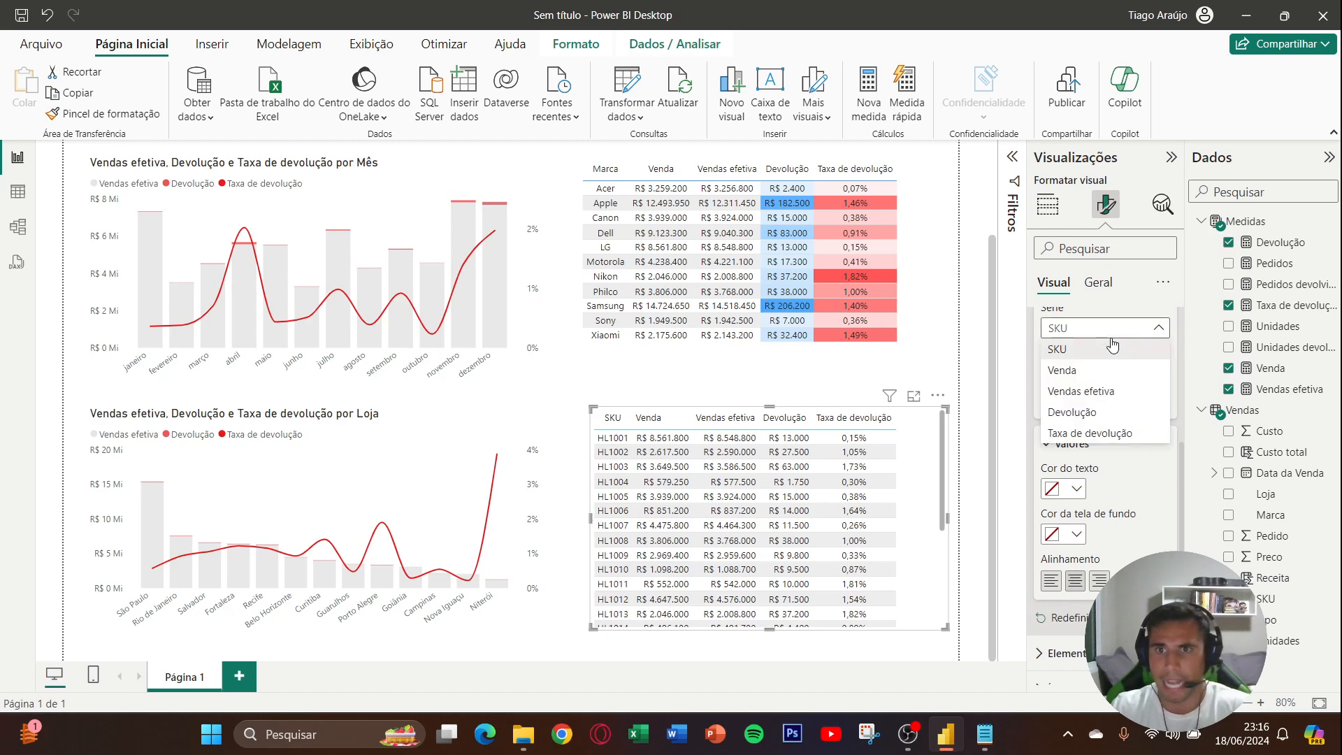
{"action": "left_click", "coordinate": [1111, 368]}
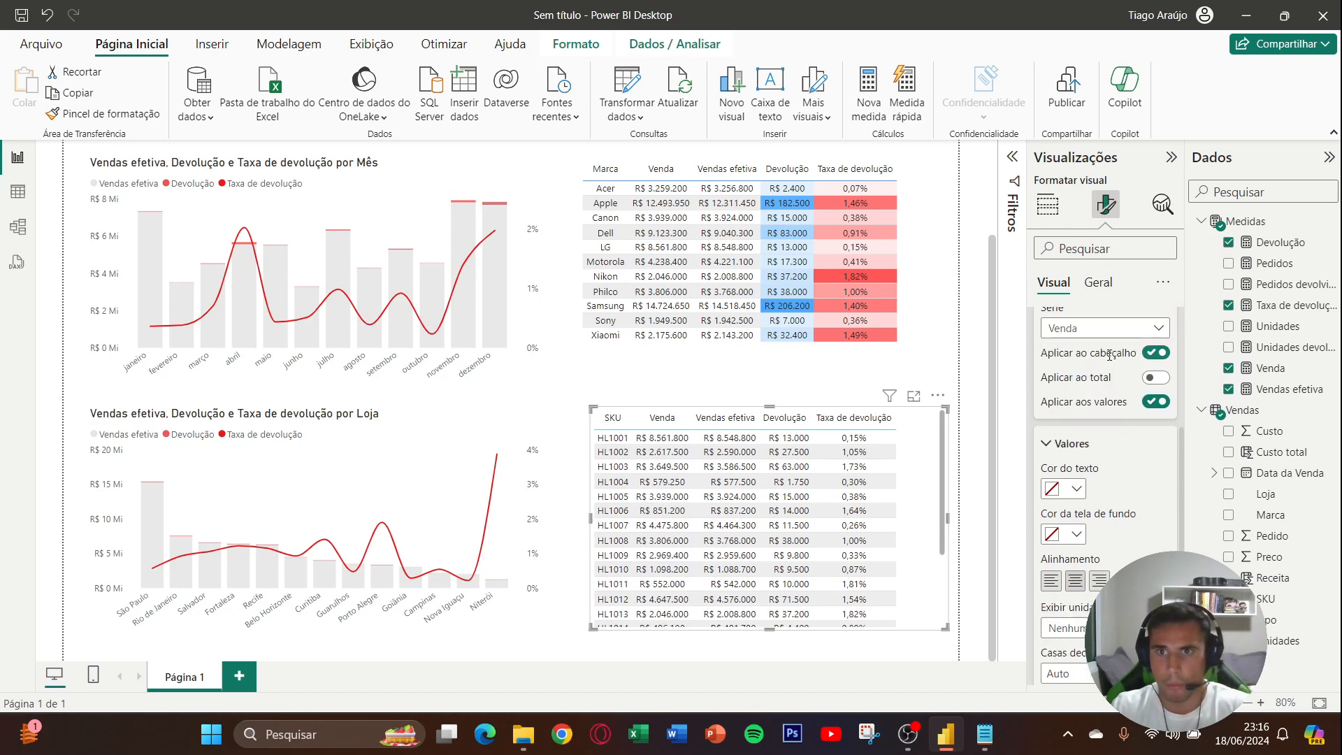
- Center the SKU table's Vendas efetiva and Devolução columns, with the formatting also applied to their headers
{"action": "left_click", "coordinate": [1108, 328]}
{"action": "left_click", "coordinate": [1098, 374]}
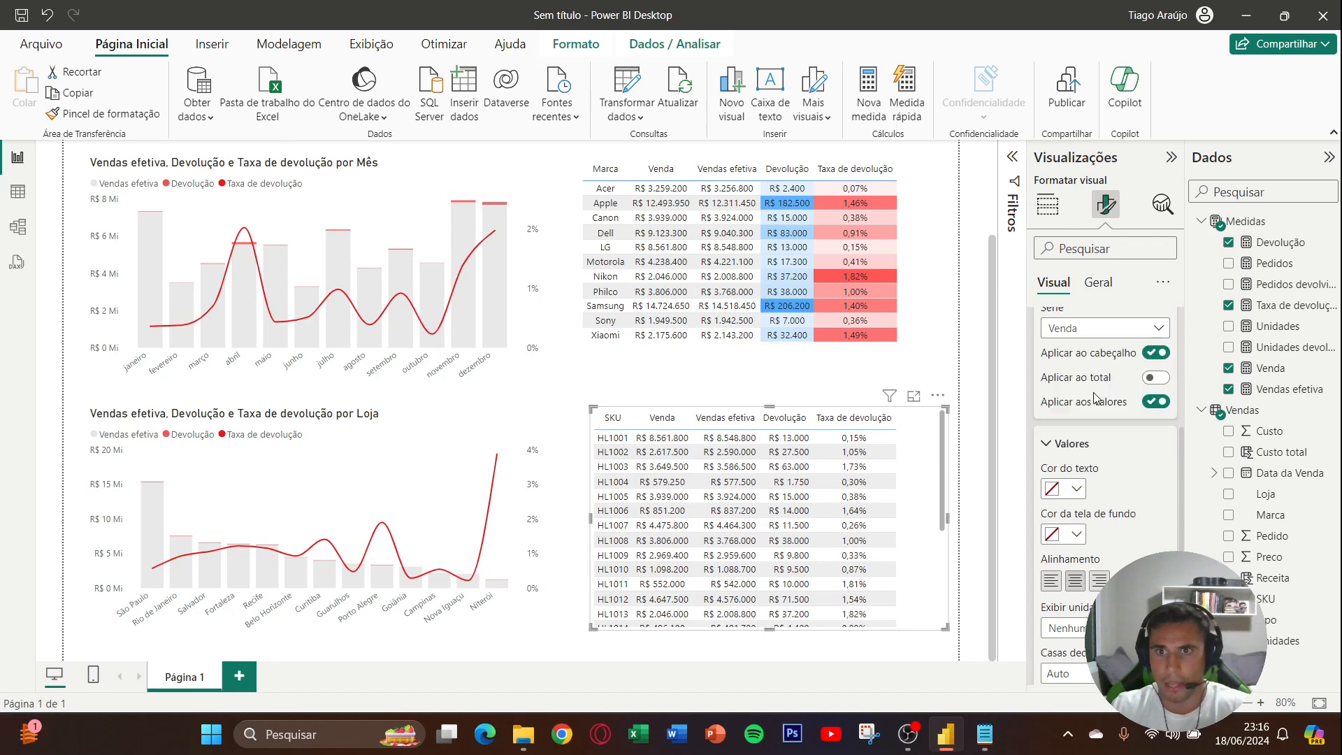
{"action": "left_click", "coordinate": [1075, 580]}
{"action": "left_click", "coordinate": [1100, 335]}
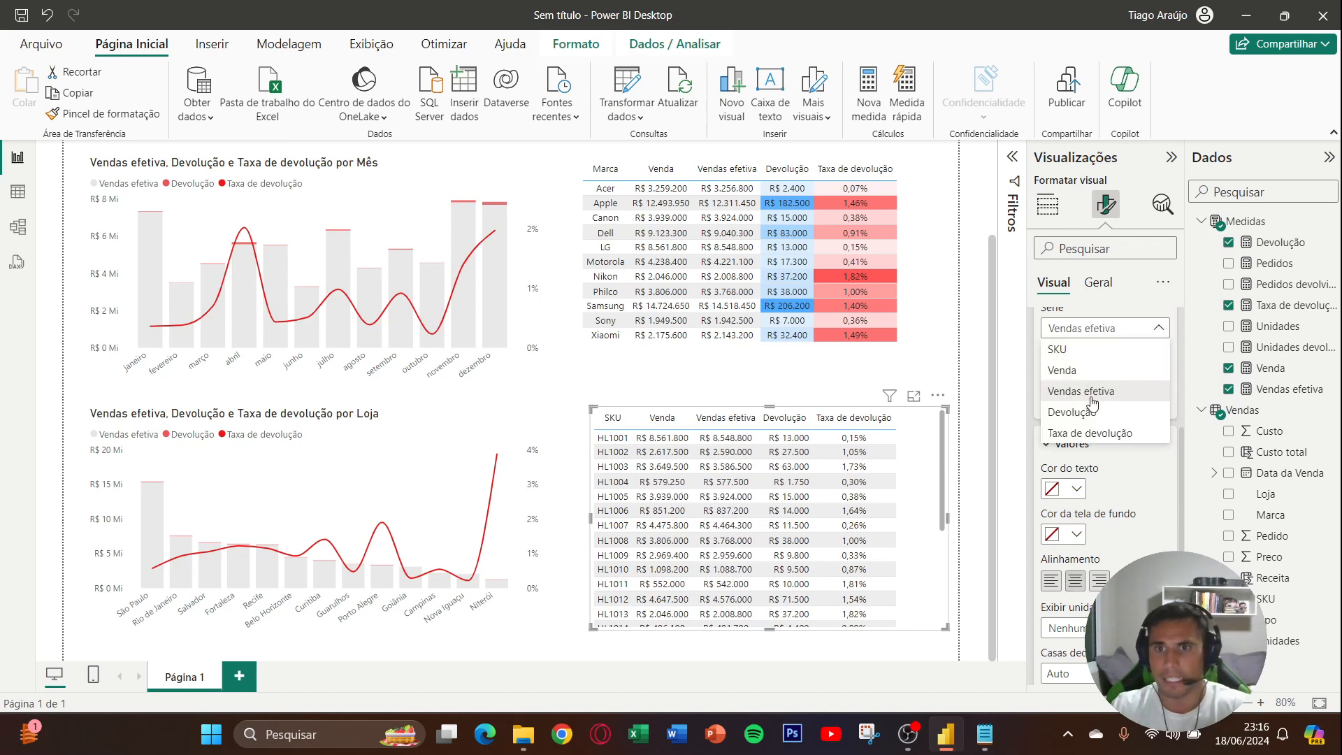
{"action": "left_click", "coordinate": [1092, 405]}
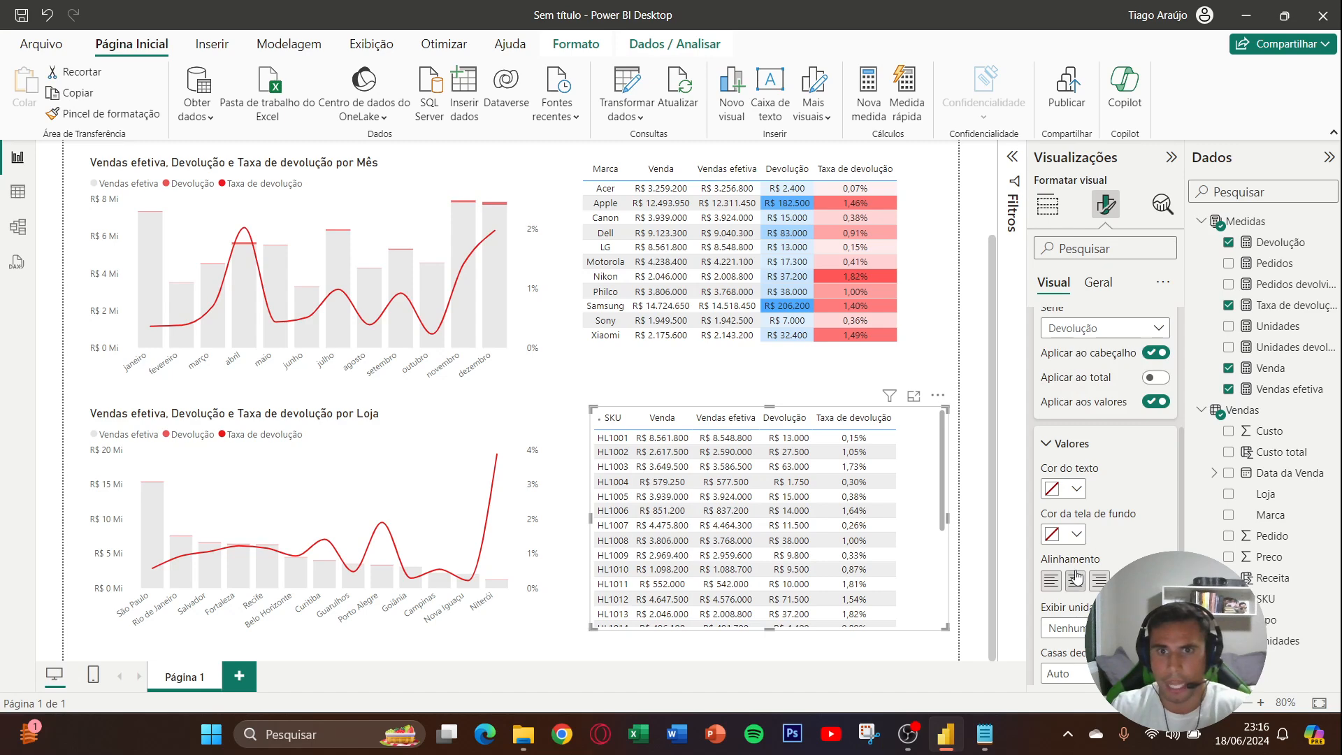
{"action": "left_click", "coordinate": [1051, 580]}
{"action": "left_click", "coordinate": [1101, 327]}
{"action": "left_click", "coordinate": [1120, 332]}
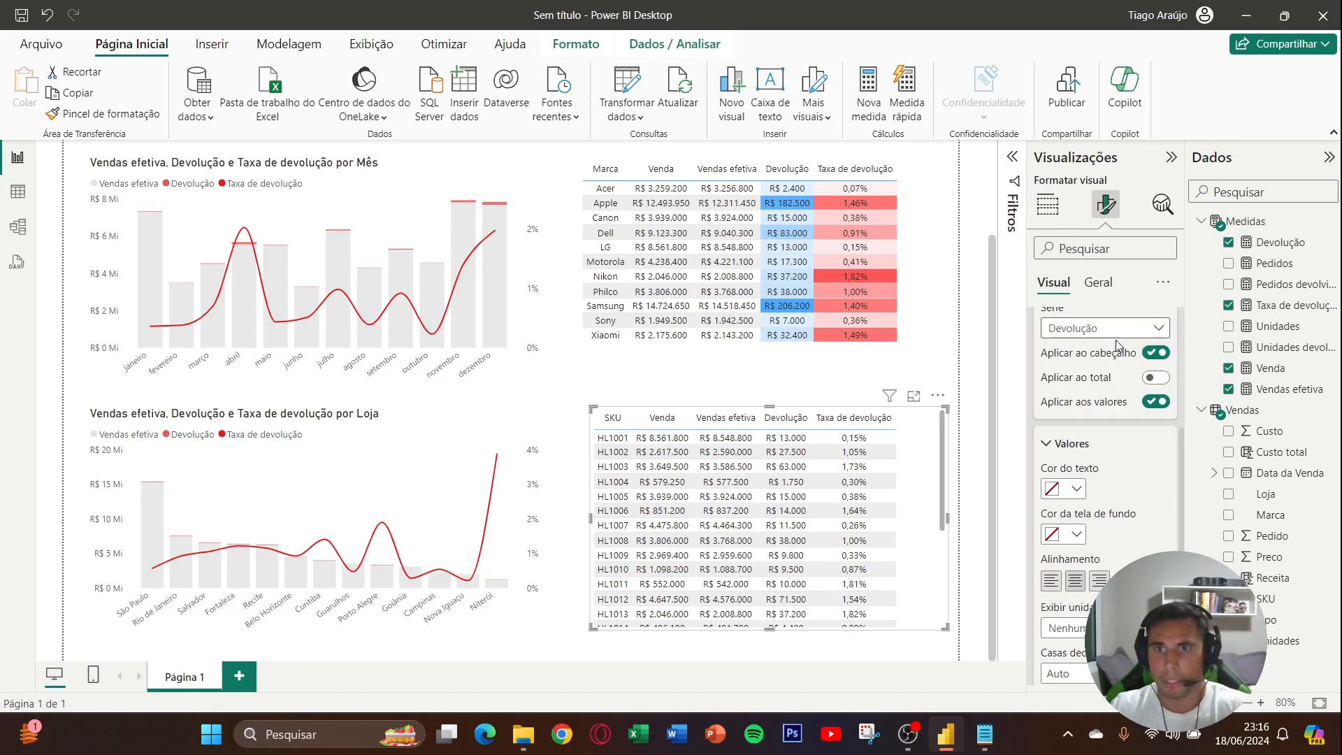
- Enable conditional background color for the Taxa de devolução series in the SKU table's cell elements
{"action": "scroll", "coordinate": [1102, 409], "scroll_direction": "up", "scroll_amount": 2}
{"action": "left_click", "coordinate": [1093, 414]}
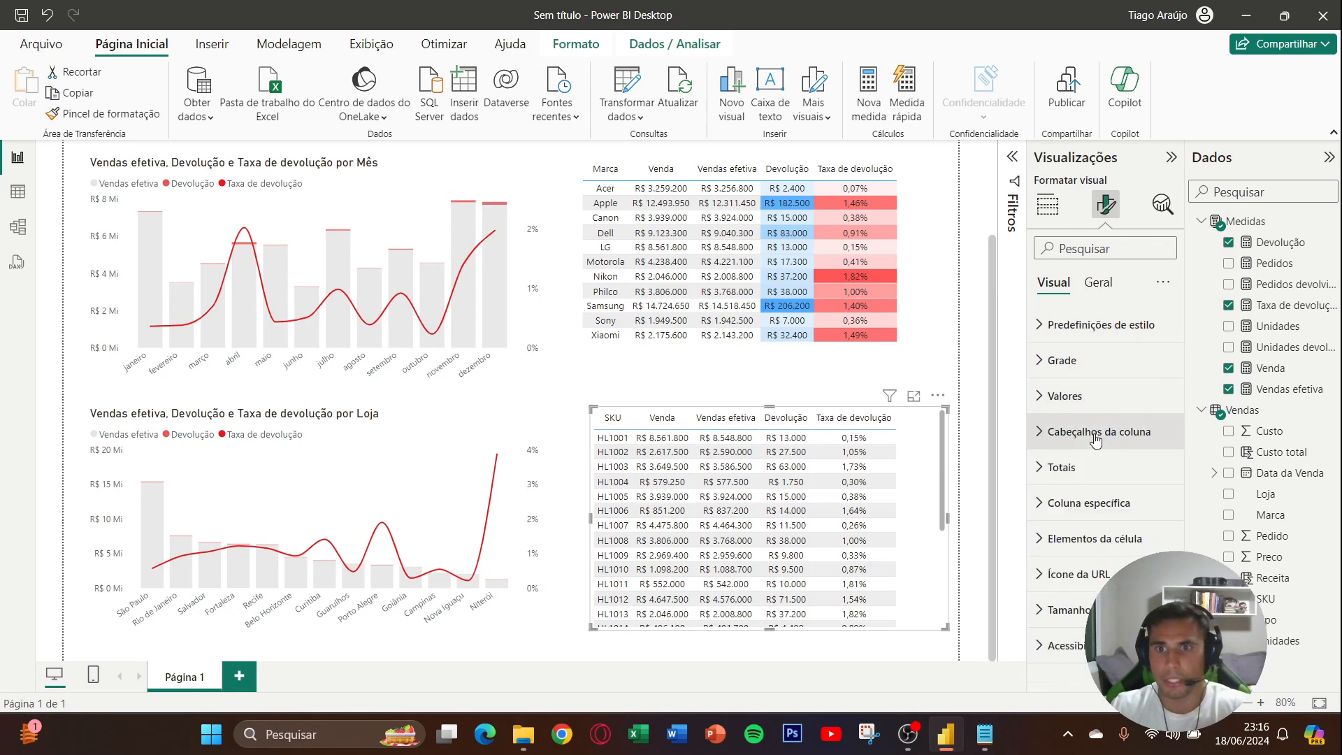
{"action": "left_click", "coordinate": [1102, 538]}
{"action": "scroll", "coordinate": [1104, 479], "scroll_direction": "down", "scroll_amount": 3}
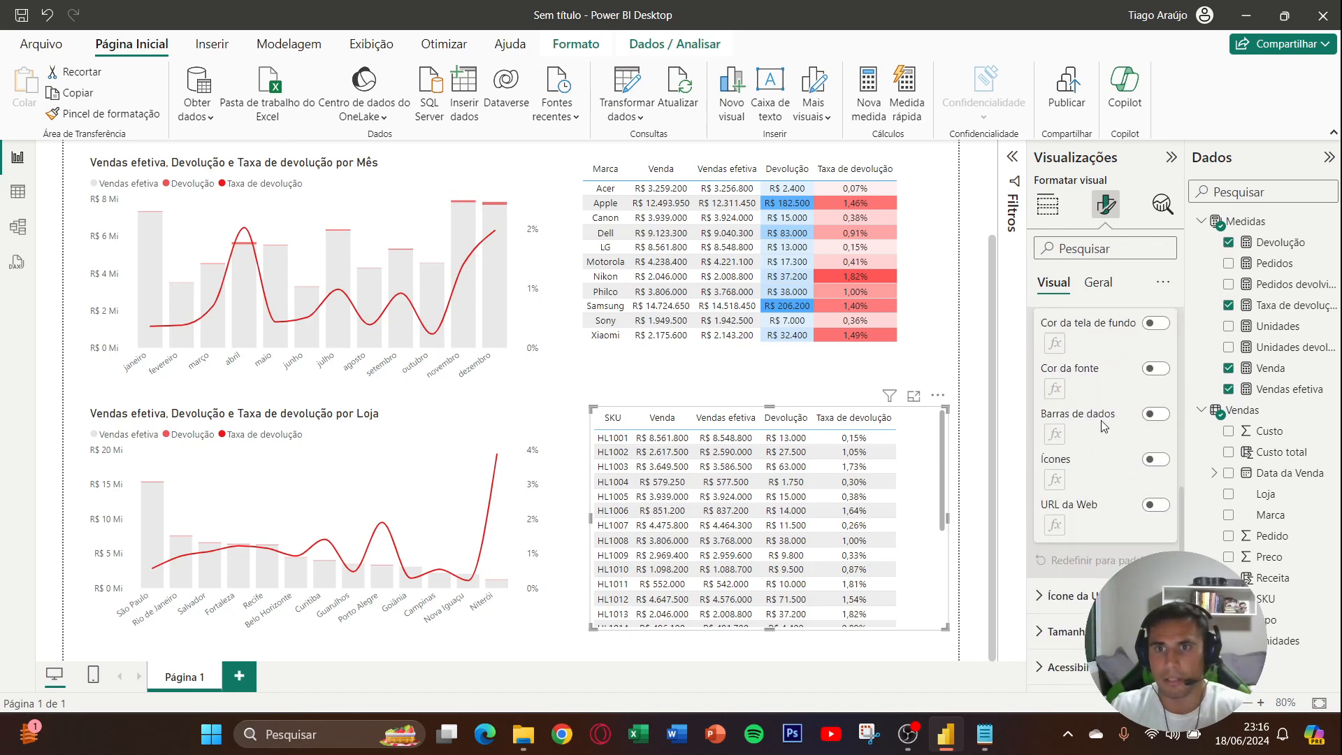
{"action": "scroll", "coordinate": [1101, 427], "scroll_direction": "up", "scroll_amount": 1}
{"action": "left_click", "coordinate": [1102, 378]}
{"action": "left_click", "coordinate": [1101, 381]}
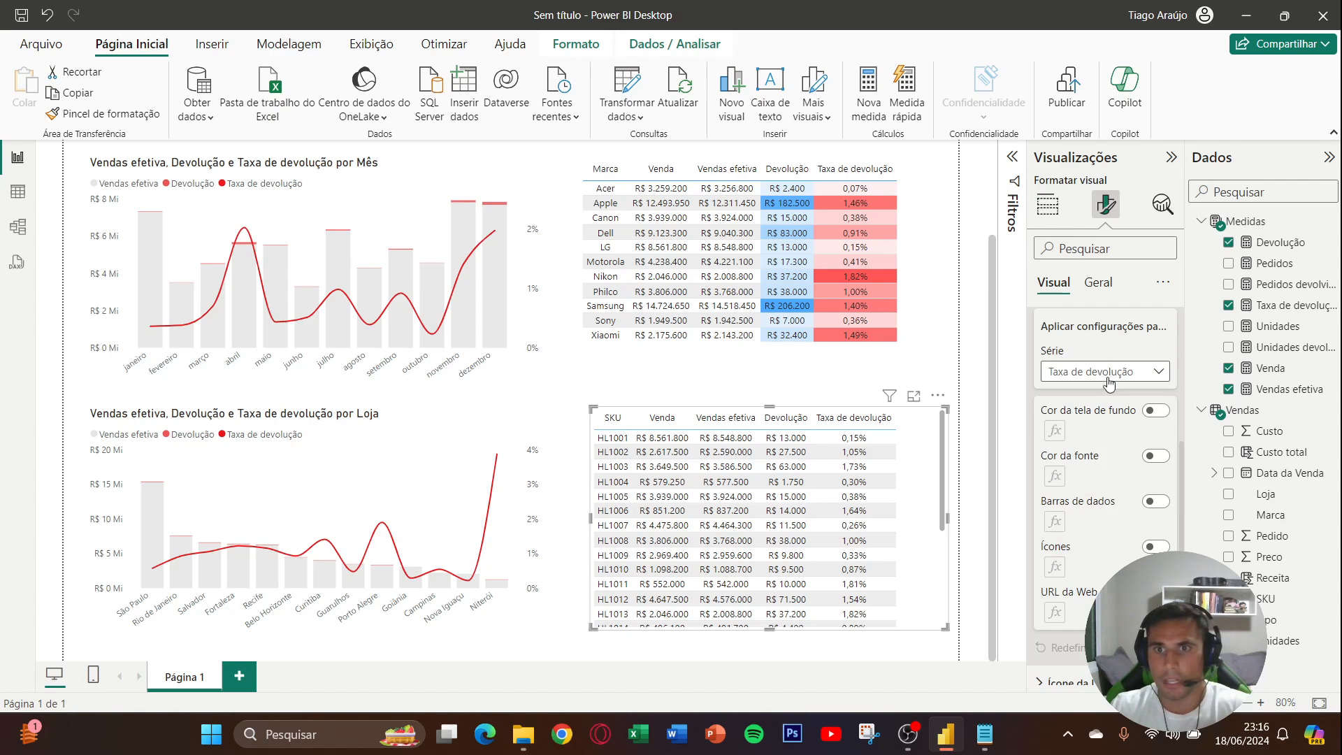
{"action": "left_click", "coordinate": [1157, 409]}
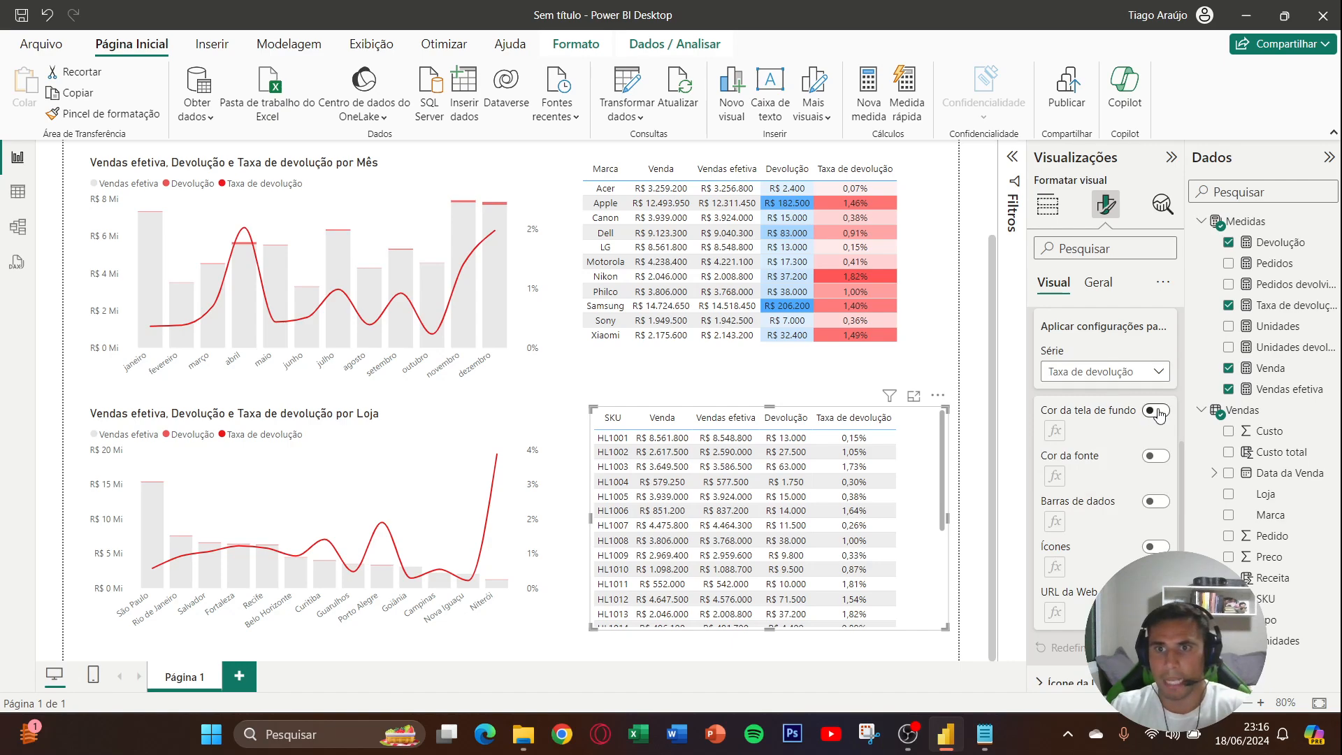
- Set the maximum color of the SKU table's Taxa de devolução background gradient to the copied red hex code
{"action": "left_click", "coordinate": [1055, 431]}
{"action": "left_click", "coordinate": [516, 353]}
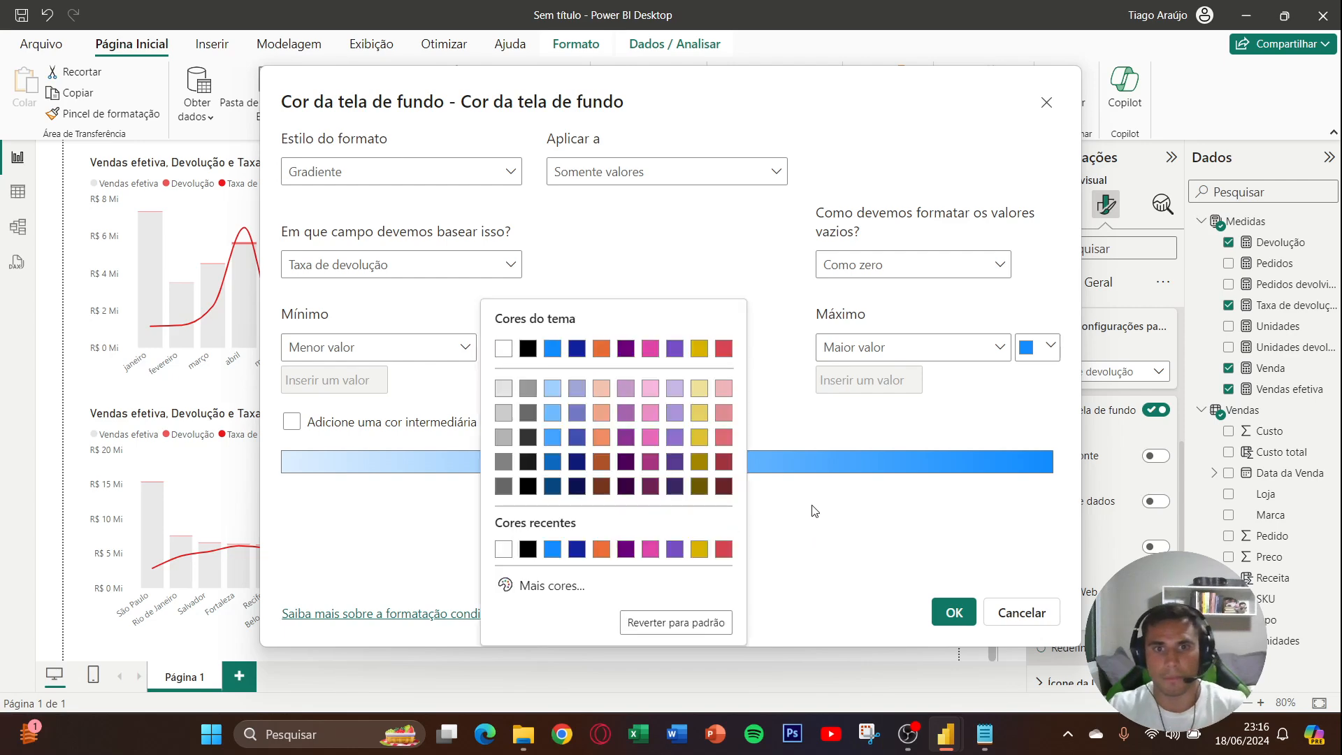
{"action": "left_click", "coordinate": [1042, 355]}
{"action": "left_click", "coordinate": [870, 585]}
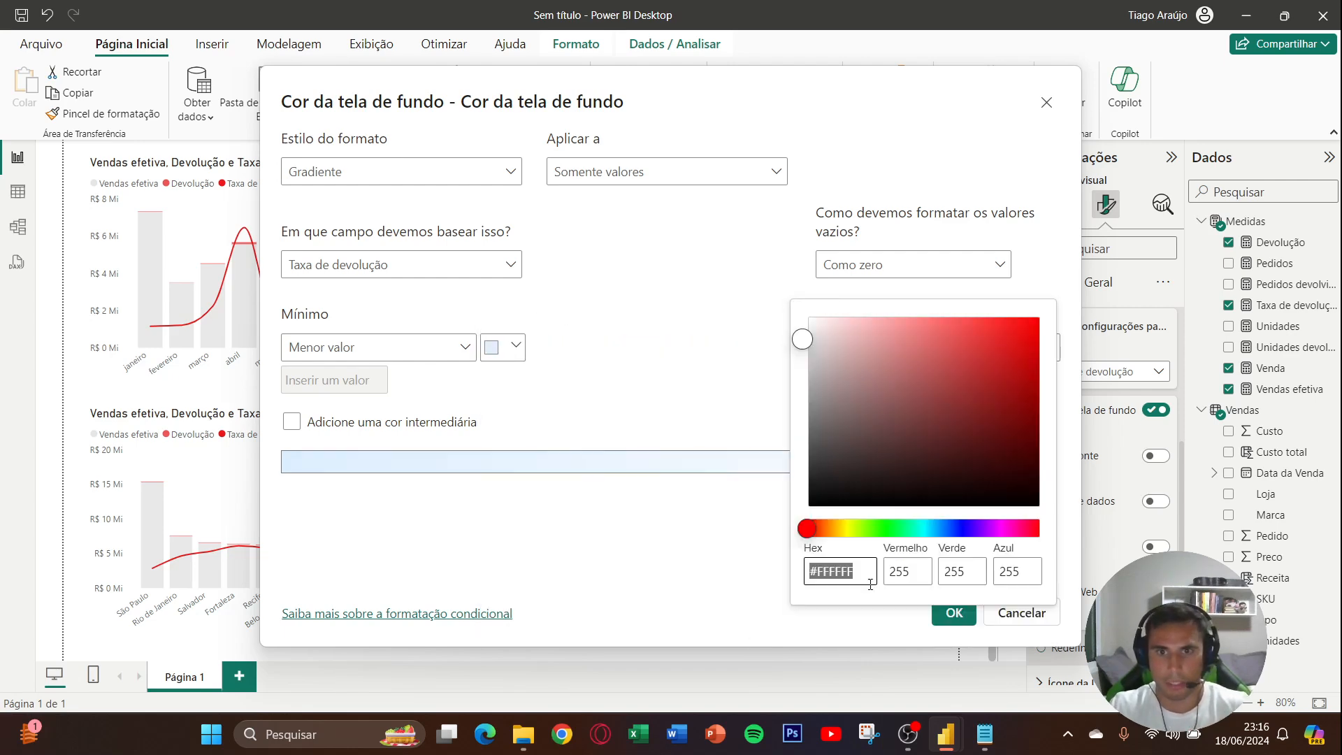
{"action": "type", "text": "#FF5656"}
{"action": "left_click", "coordinate": [677, 544]}
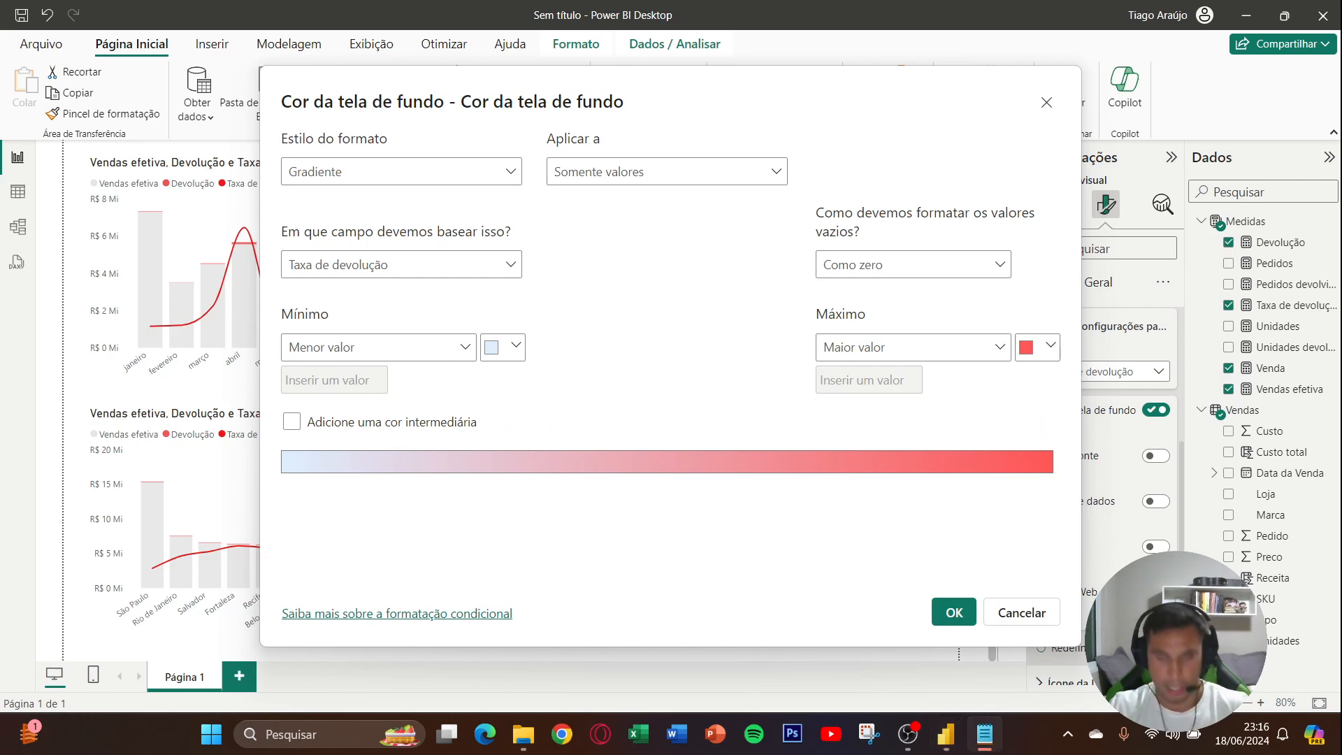
- Set the minimum color of the SKU table's Taxa de devolução gradient to #FFF1F1 and apply the conditional formatting
{"action": "left_click", "coordinate": [502, 347]}
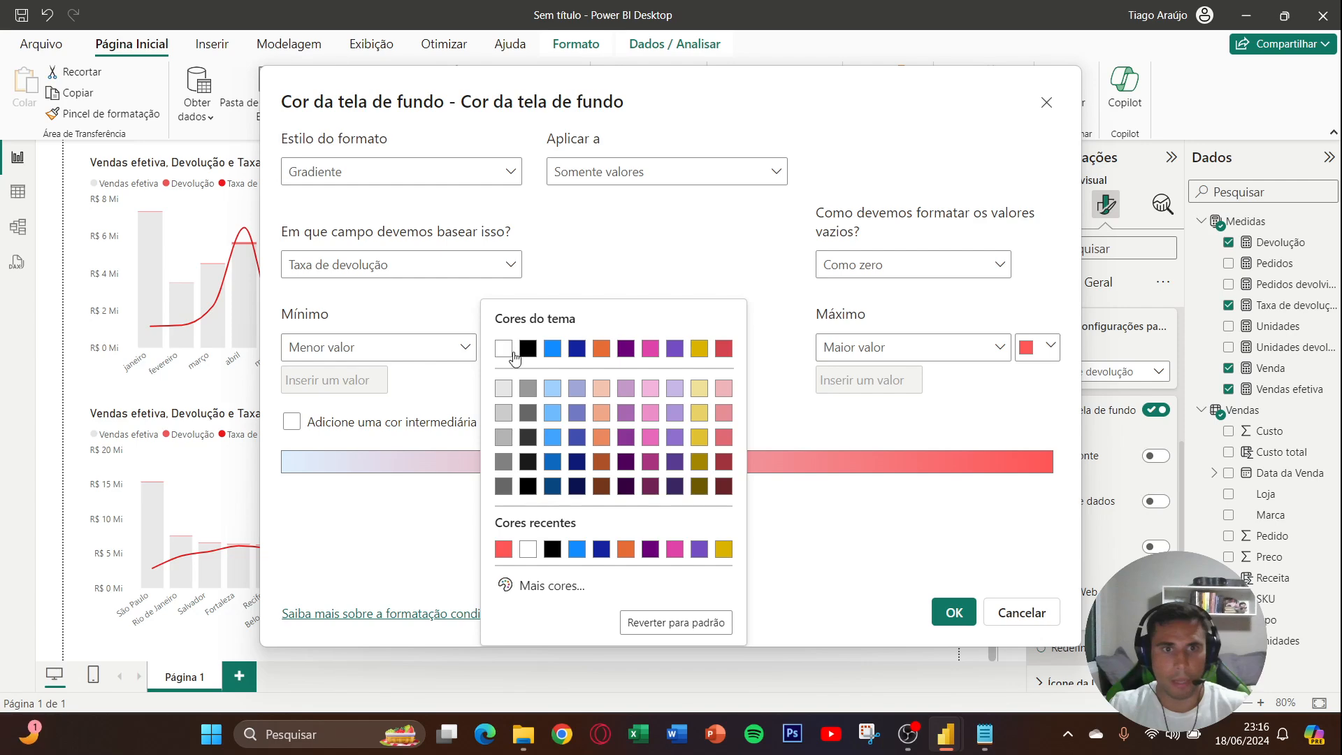
{"action": "left_click", "coordinate": [552, 587]}
{"action": "type", "text": "#FFF1F1"}
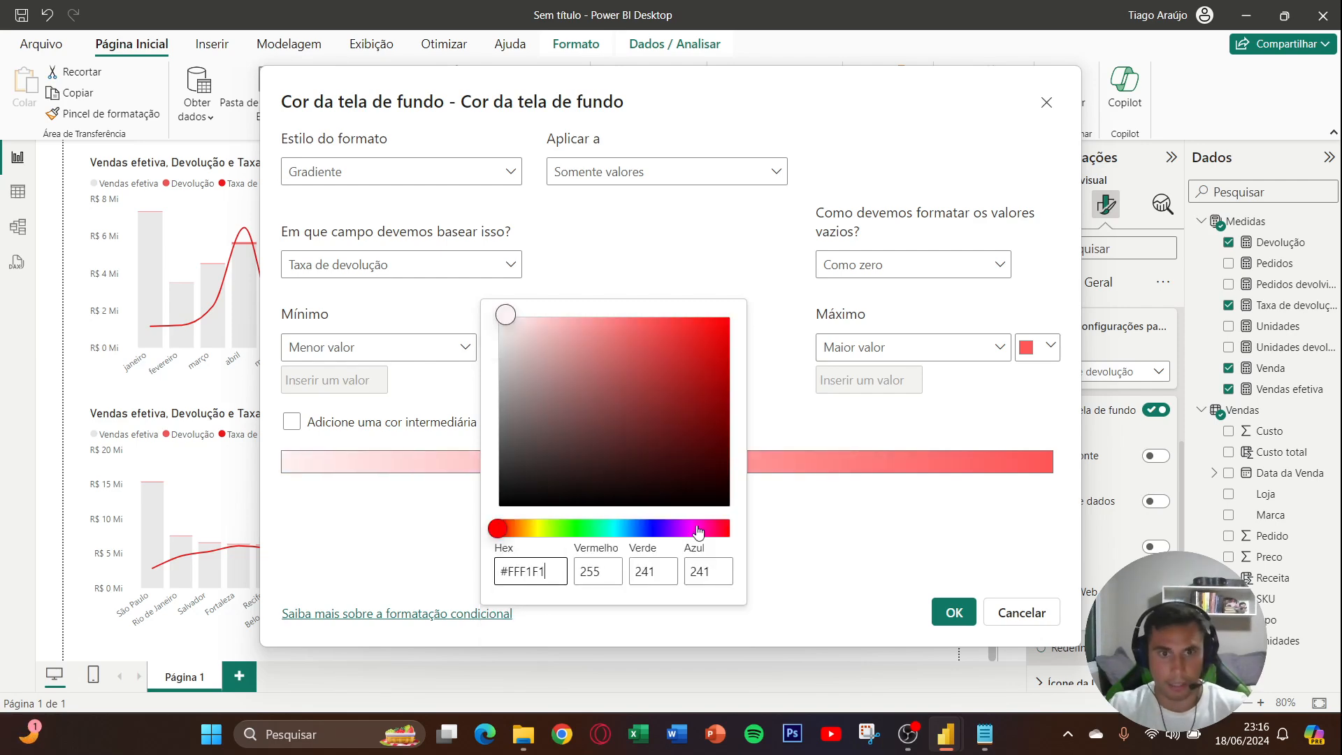
{"action": "left_click", "coordinate": [762, 401]}
{"action": "left_click", "coordinate": [944, 614]}
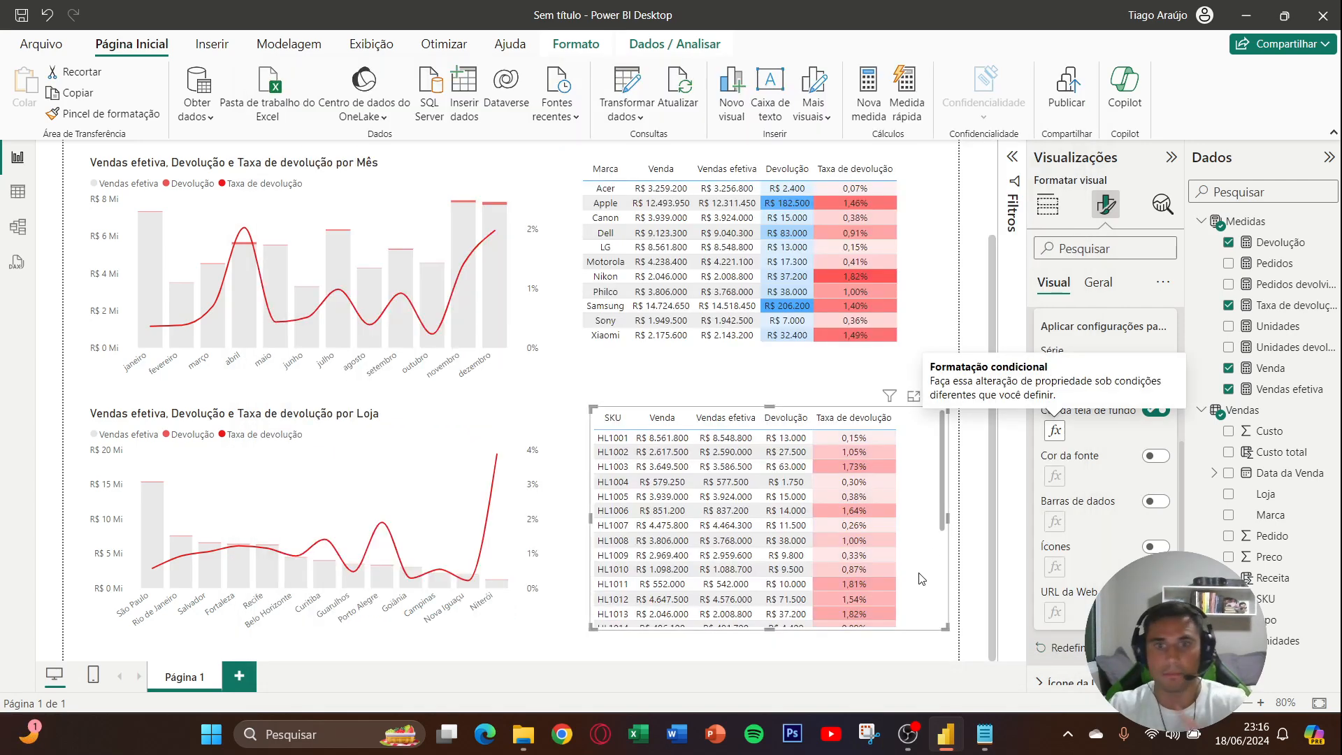
{"action": "scroll", "coordinate": [921, 579], "scroll_direction": "down", "scroll_amount": 4}
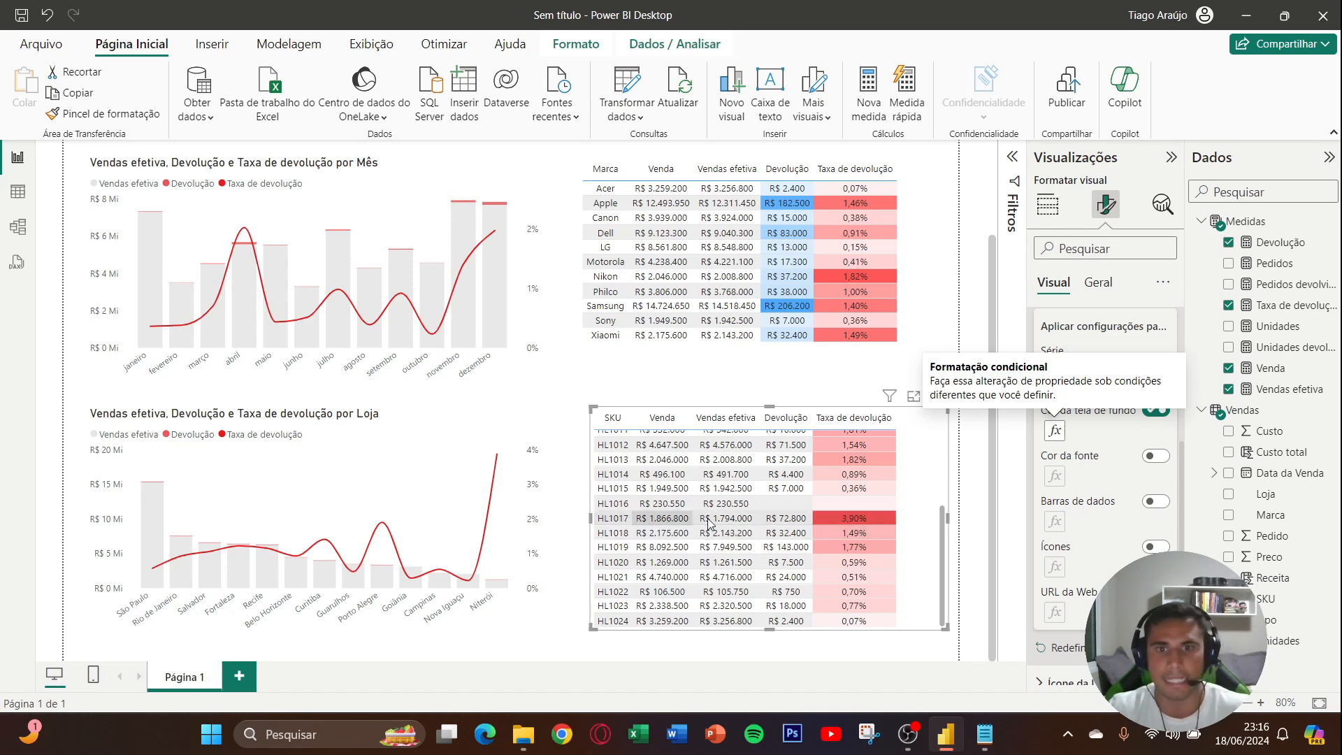
- Enable conditional background color for the Devolução series in the SKU table and open its gradient settings
{"action": "scroll", "coordinate": [912, 523], "scroll_direction": "up", "scroll_amount": 5}
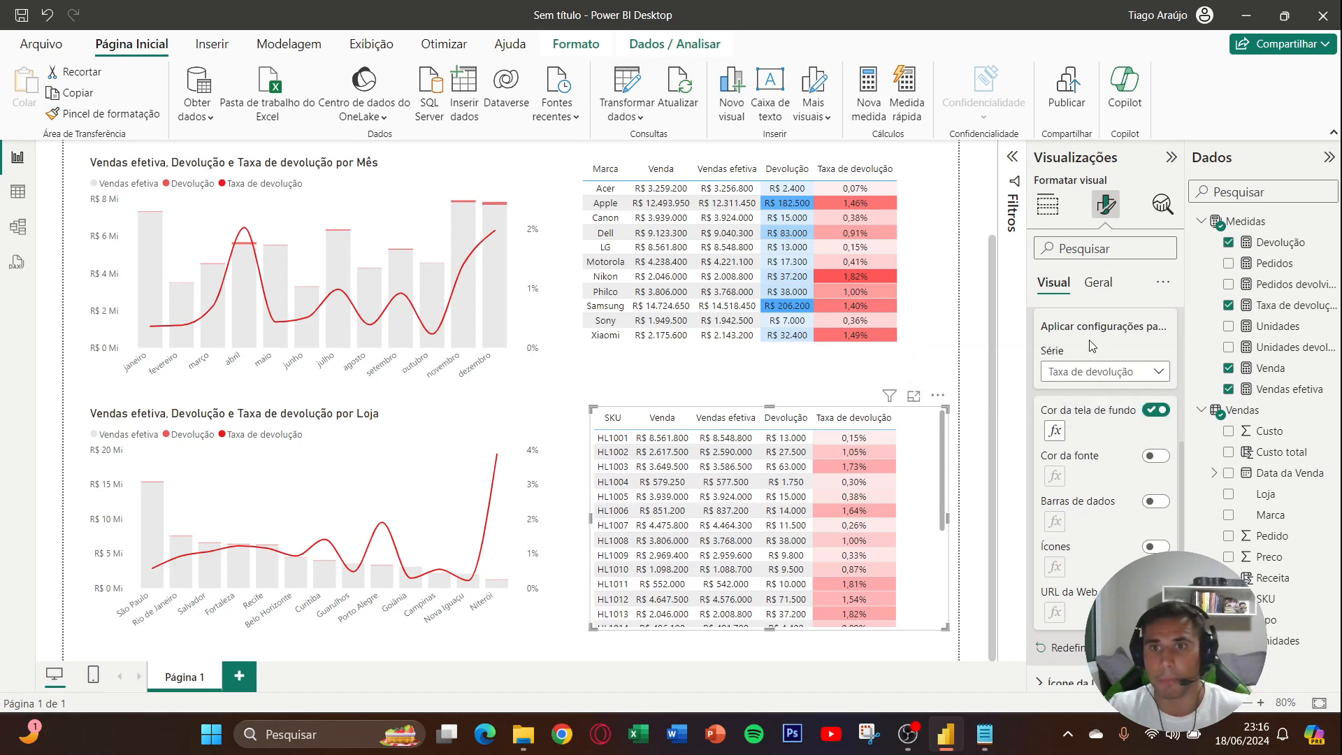
{"action": "left_click", "coordinate": [1098, 371]}
{"action": "left_click", "coordinate": [1071, 455]}
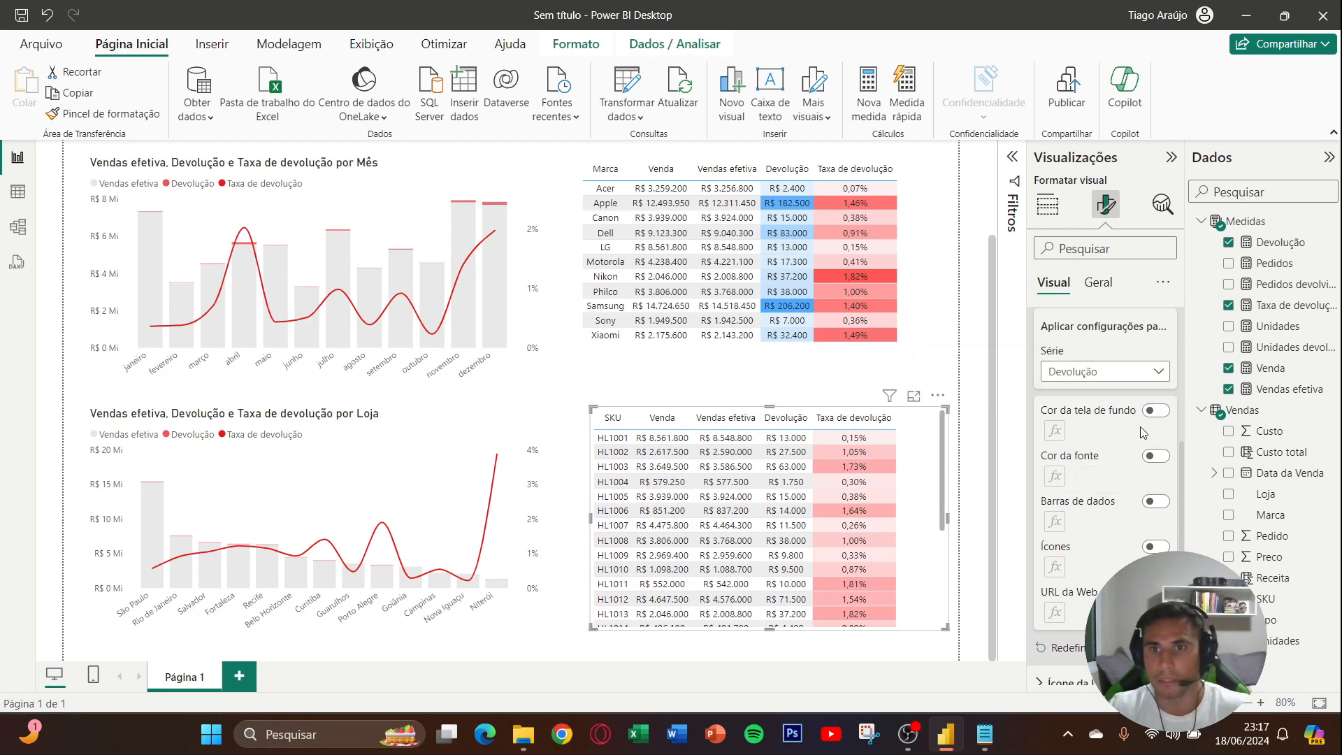
{"action": "left_click", "coordinate": [1156, 409]}
{"action": "left_click", "coordinate": [1054, 431]}
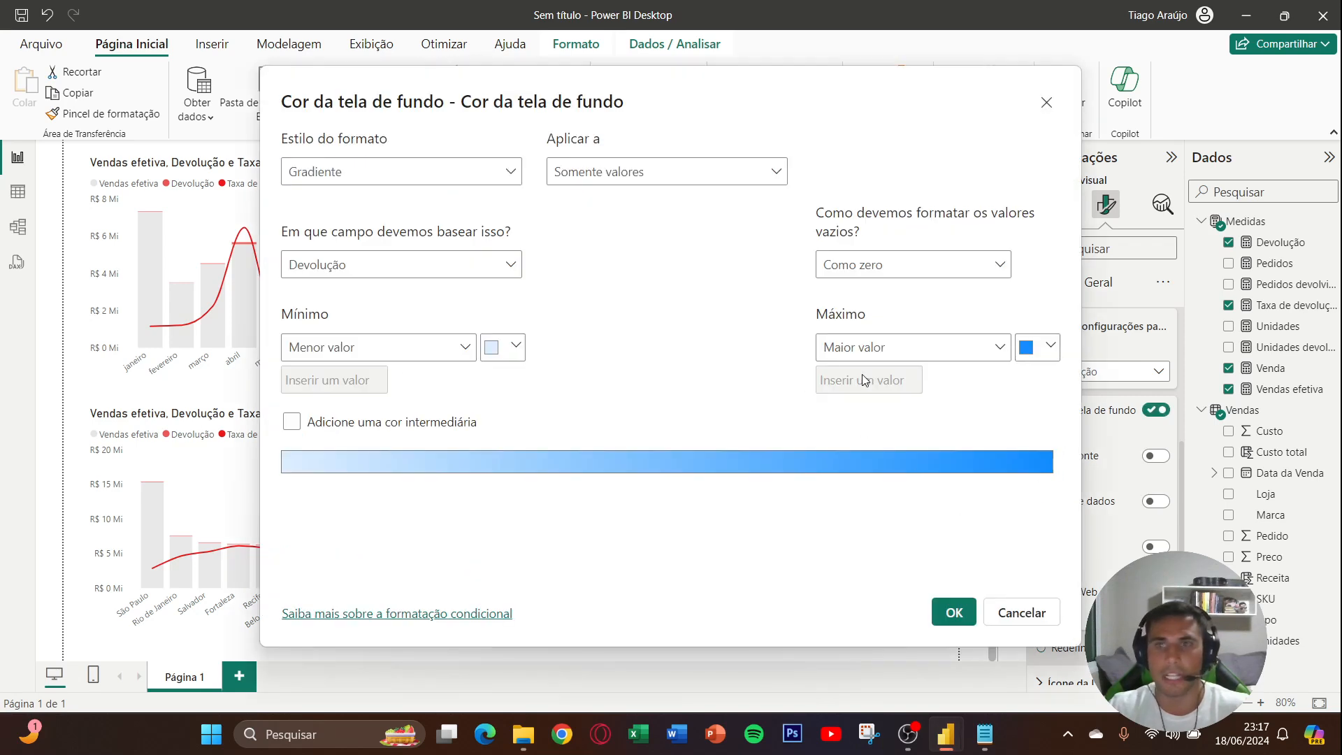
- Set the minimum color of the SKU table's Devolução background gradient to the copied light blue #E3F2FF
{"action": "key", "text": "alt+Tab"}
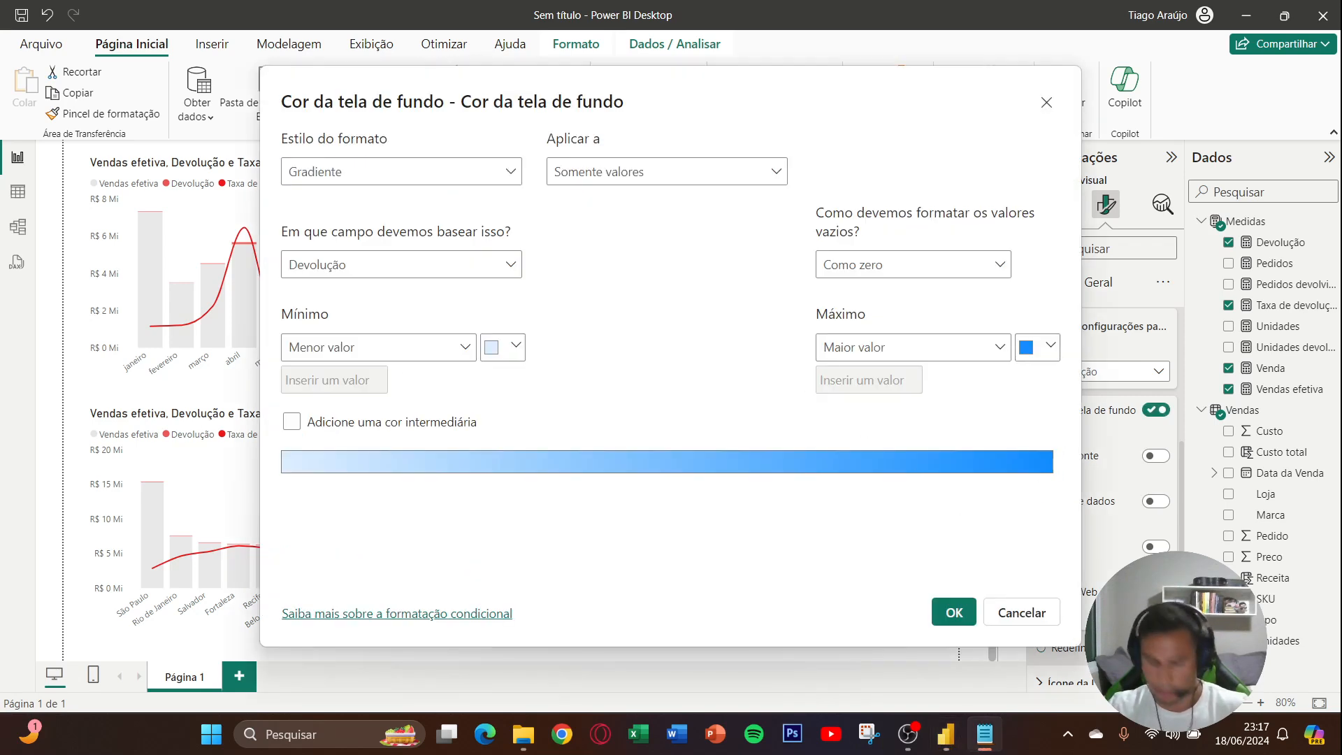
{"action": "left_click", "coordinate": [520, 348]}
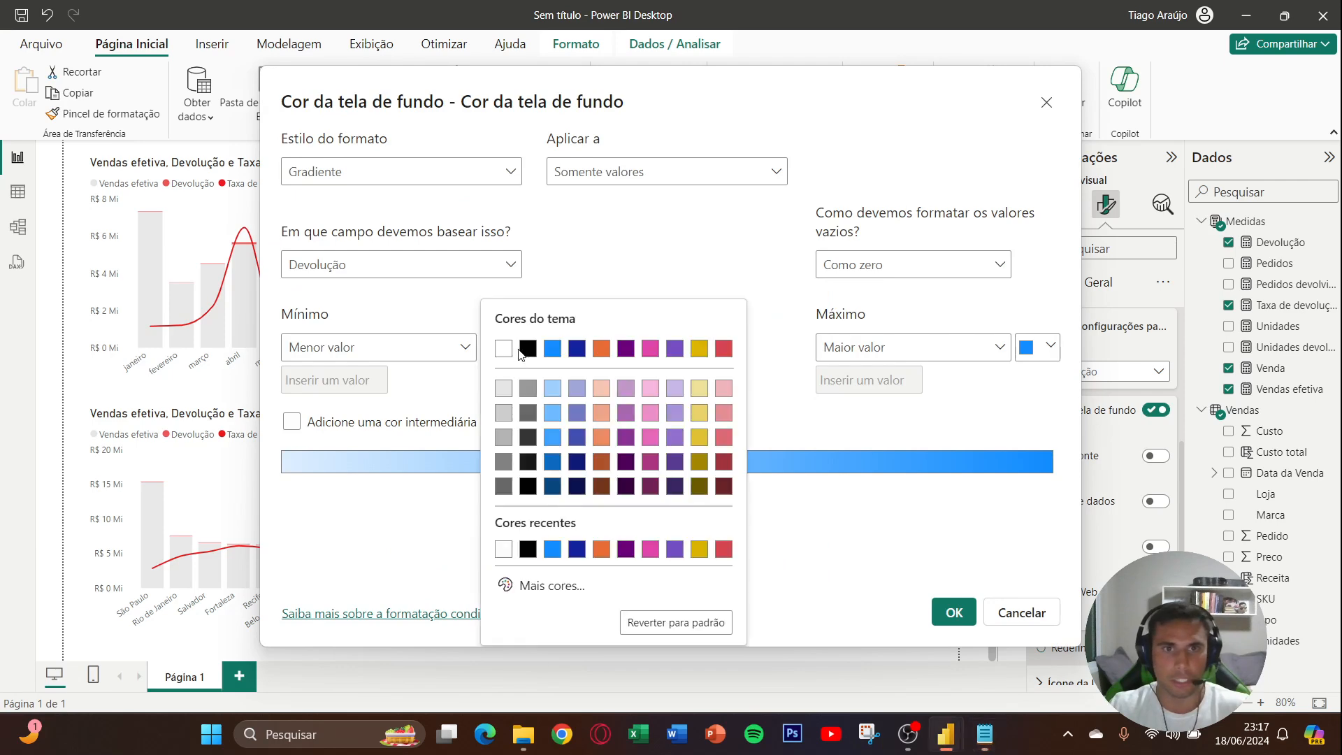
{"action": "left_click", "coordinate": [557, 581]}
{"action": "type", "text": "#E3F2FF"}
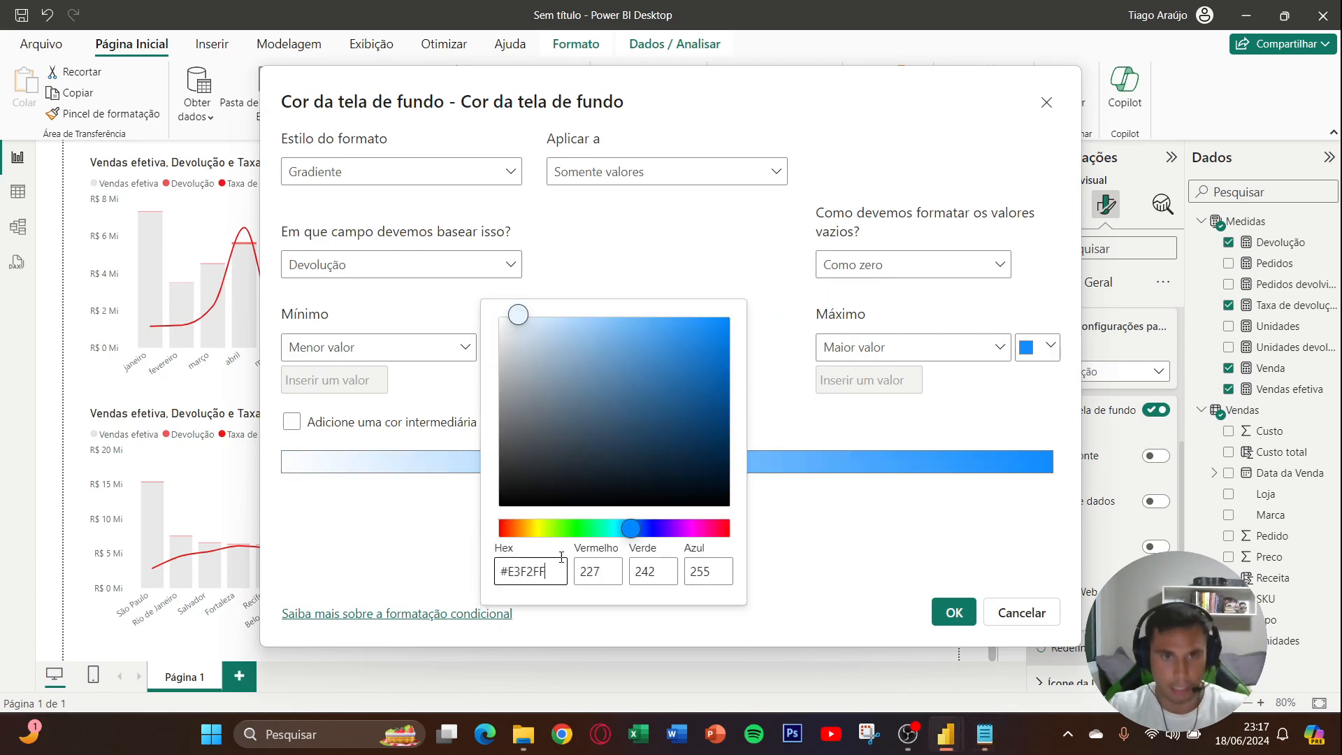
{"action": "left_click", "coordinate": [787, 393]}
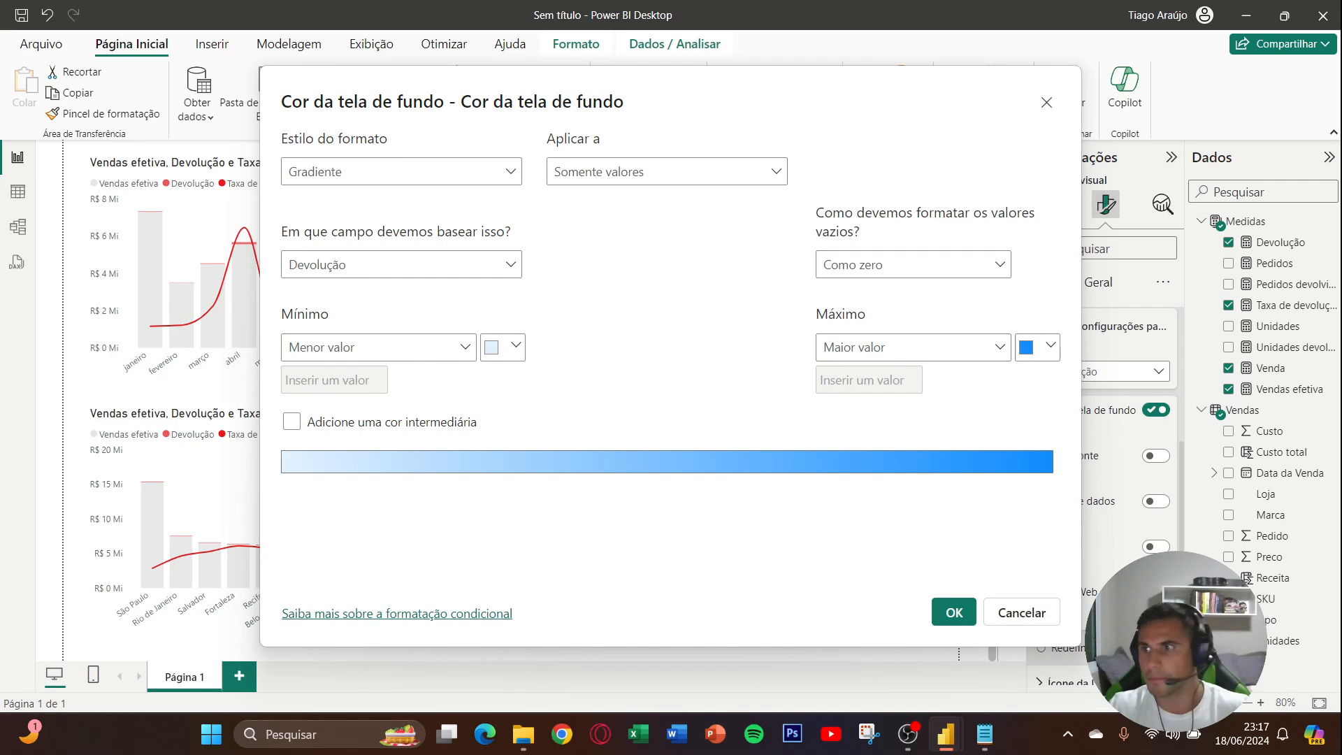
- Set the maximum color of the SKU table's Devolução gradient to #4EAAFF and apply the conditional formatting
{"action": "key", "text": "alt+Tab"}
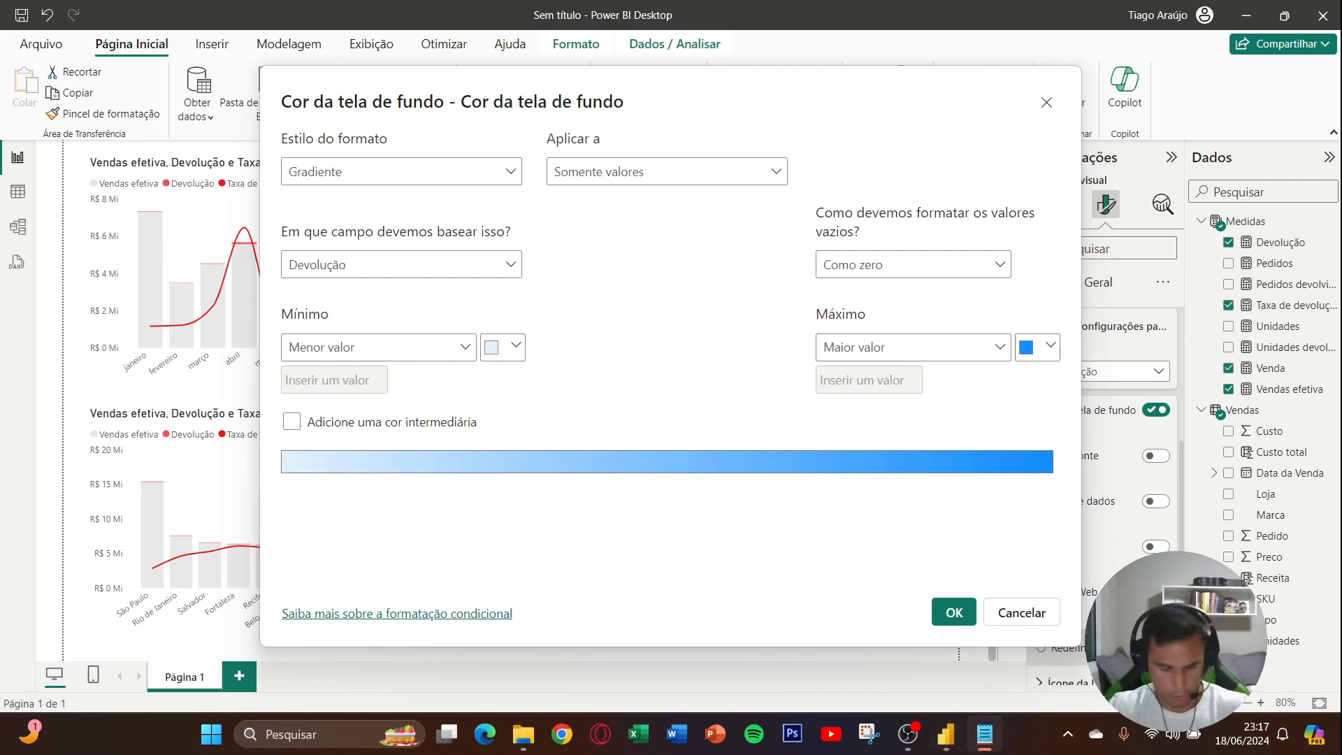
{"action": "left_click", "coordinate": [1049, 345]}
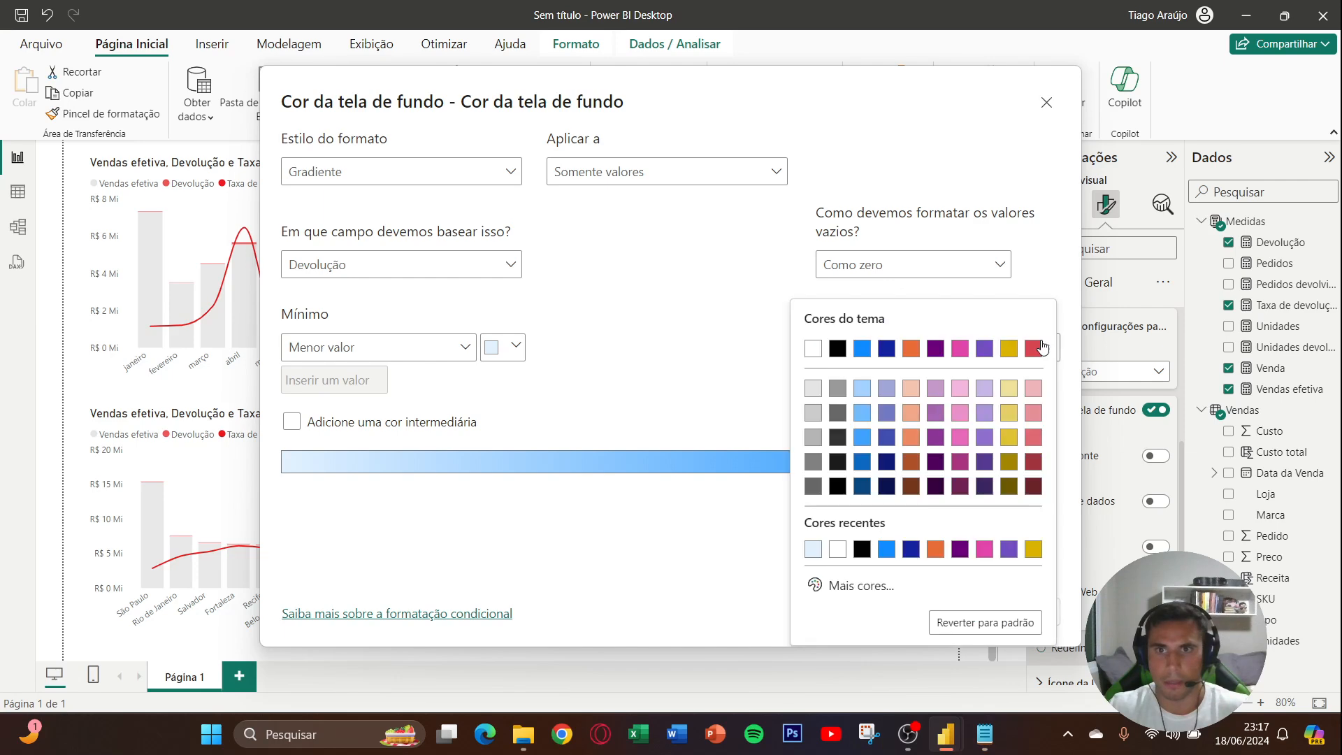
{"action": "left_click", "coordinate": [860, 585]}
{"action": "type", "text": "#4EAAFF"}
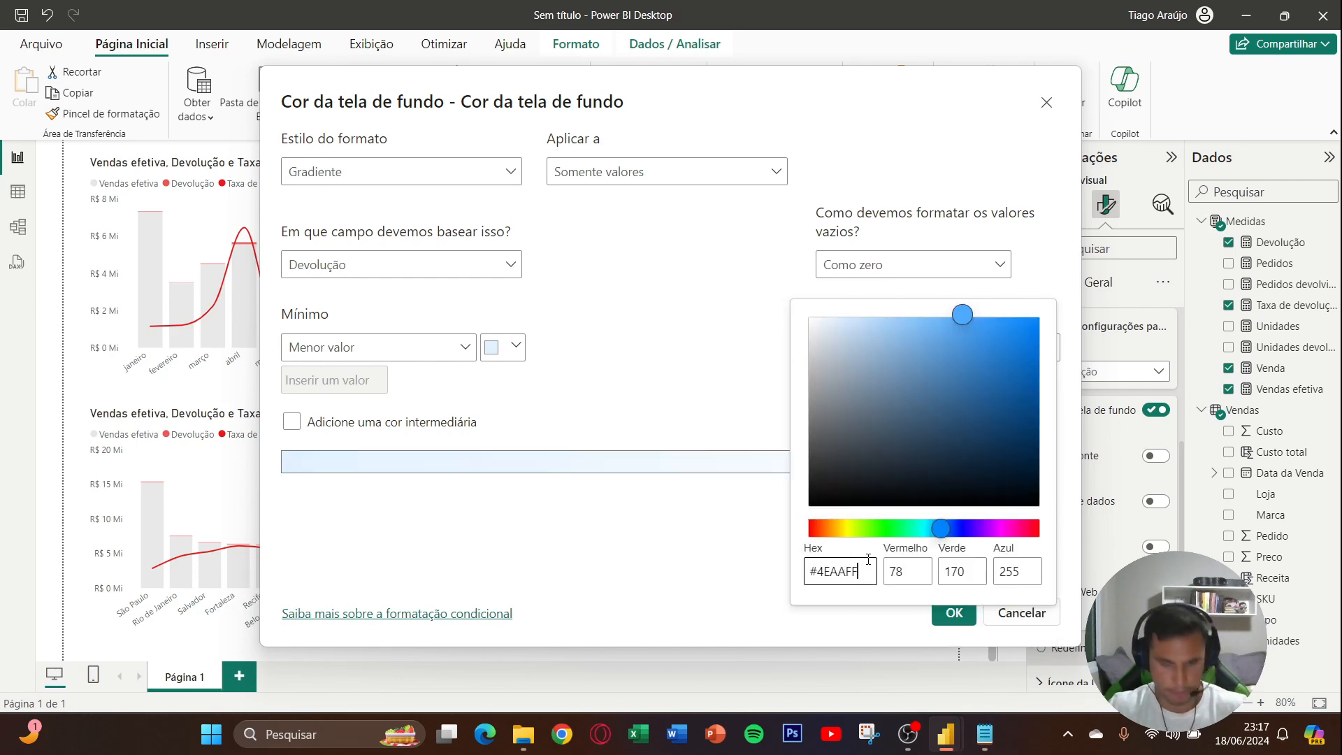
{"action": "key", "text": "Return"}
{"action": "left_click", "coordinate": [952, 611]}
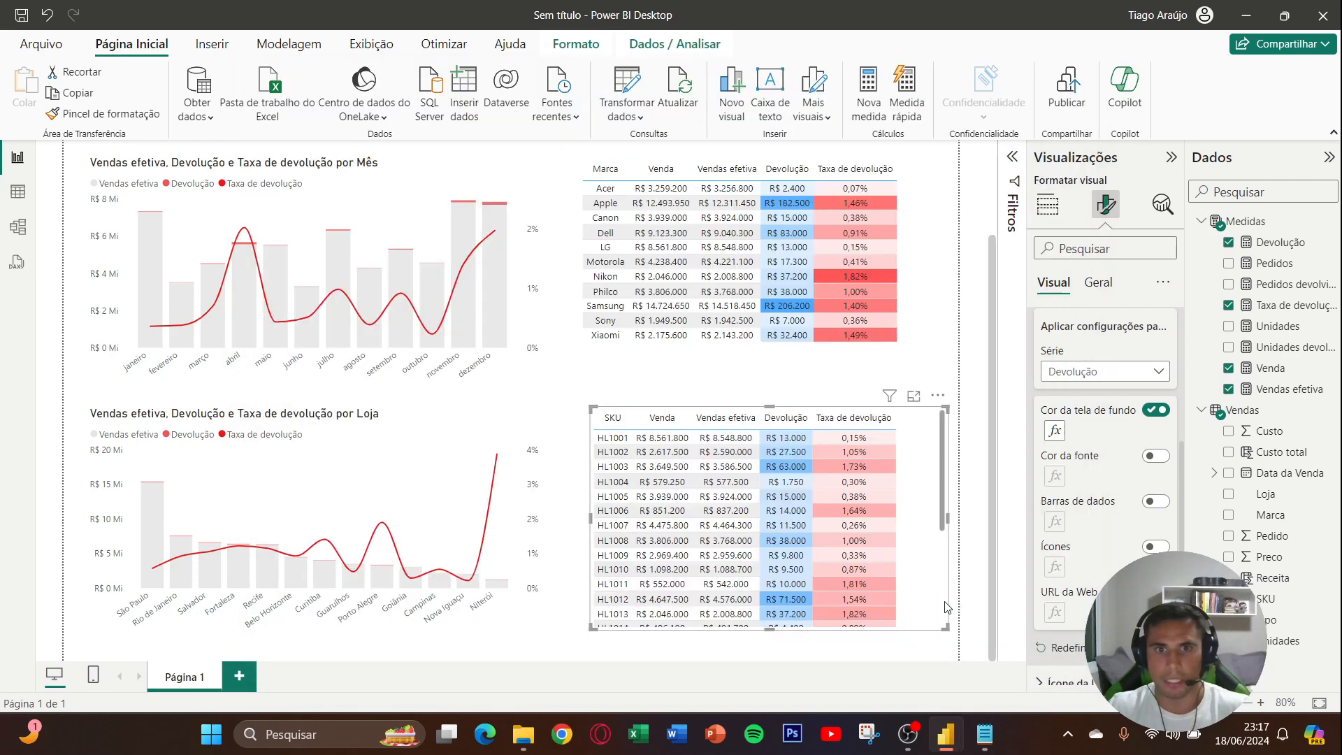
- Examine the Devolução and Taxa de devolução color scales across the SKU table's rows, then deselect it to review the report page
{"action": "scroll", "coordinate": [901, 558], "scroll_direction": "down", "scroll_amount": 3}
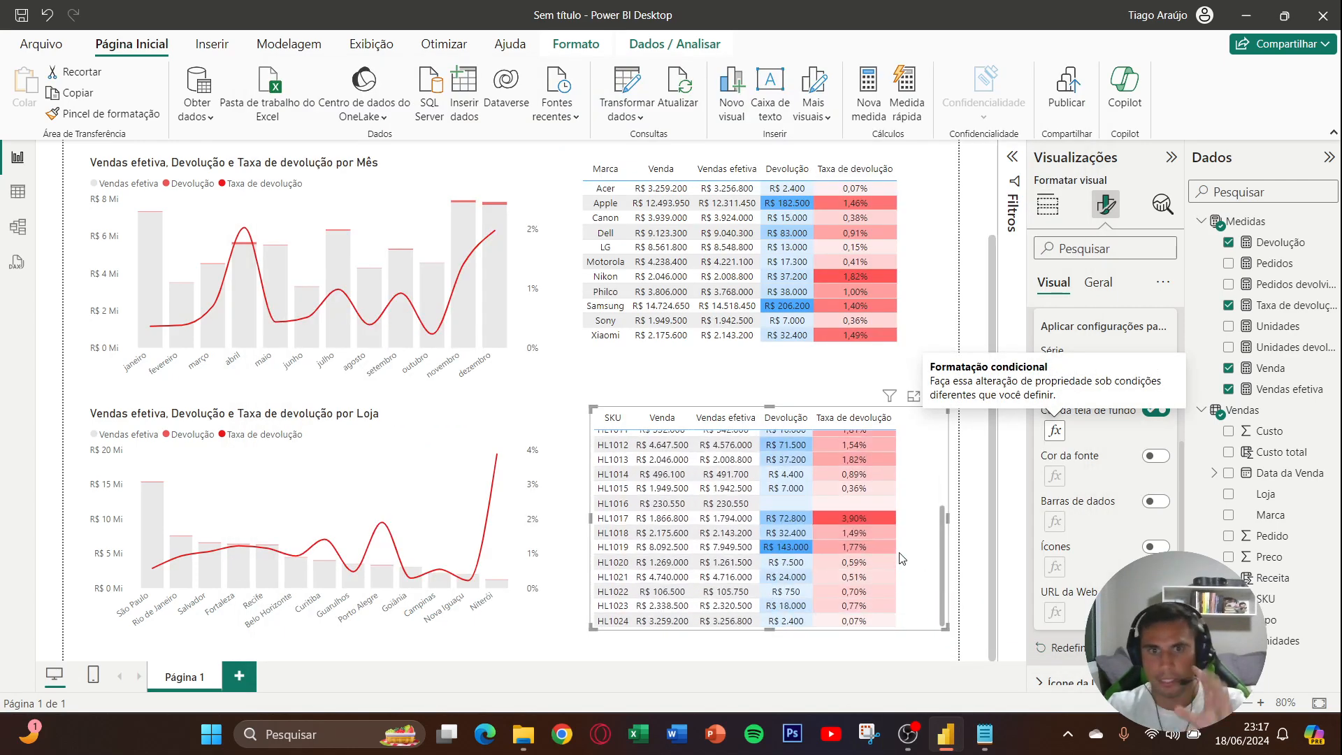
{"action": "scroll", "coordinate": [901, 561], "scroll_direction": "up", "scroll_amount": 2}
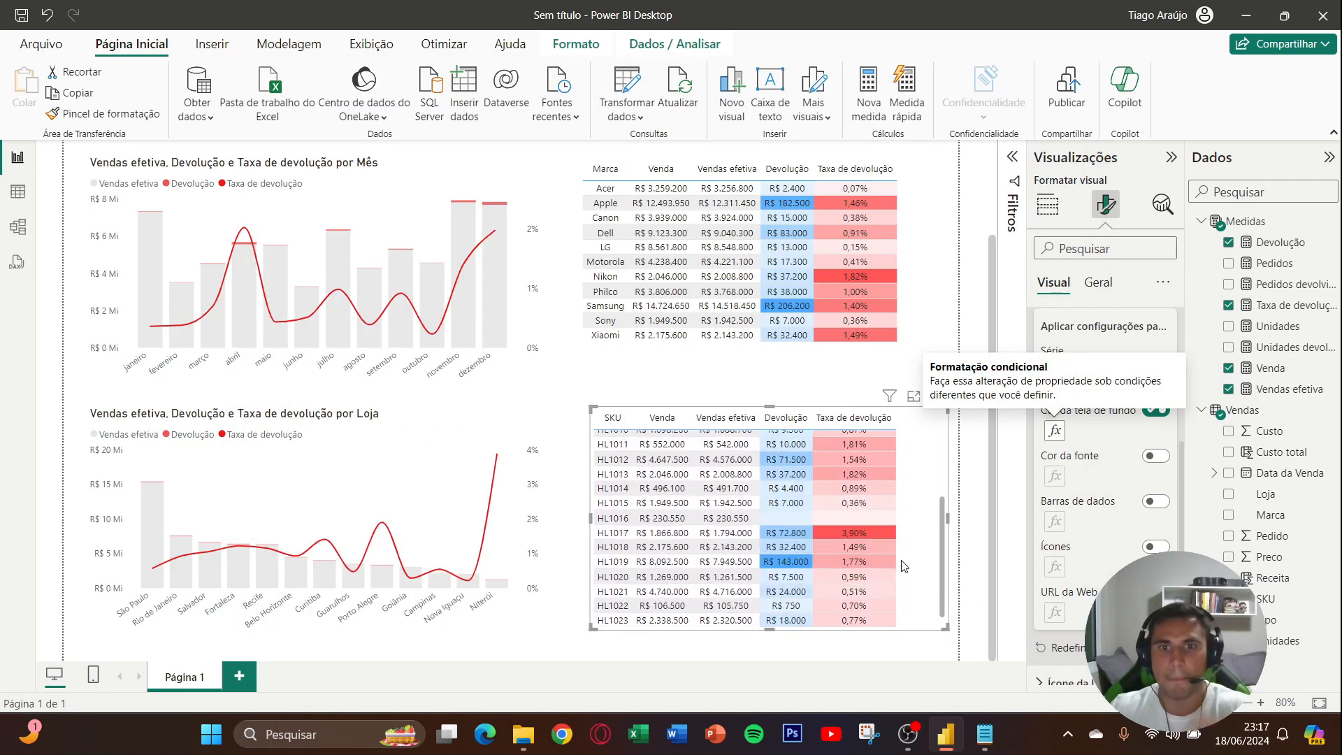
{"action": "scroll", "coordinate": [901, 566], "scroll_direction": "down", "scroll_amount": 2}
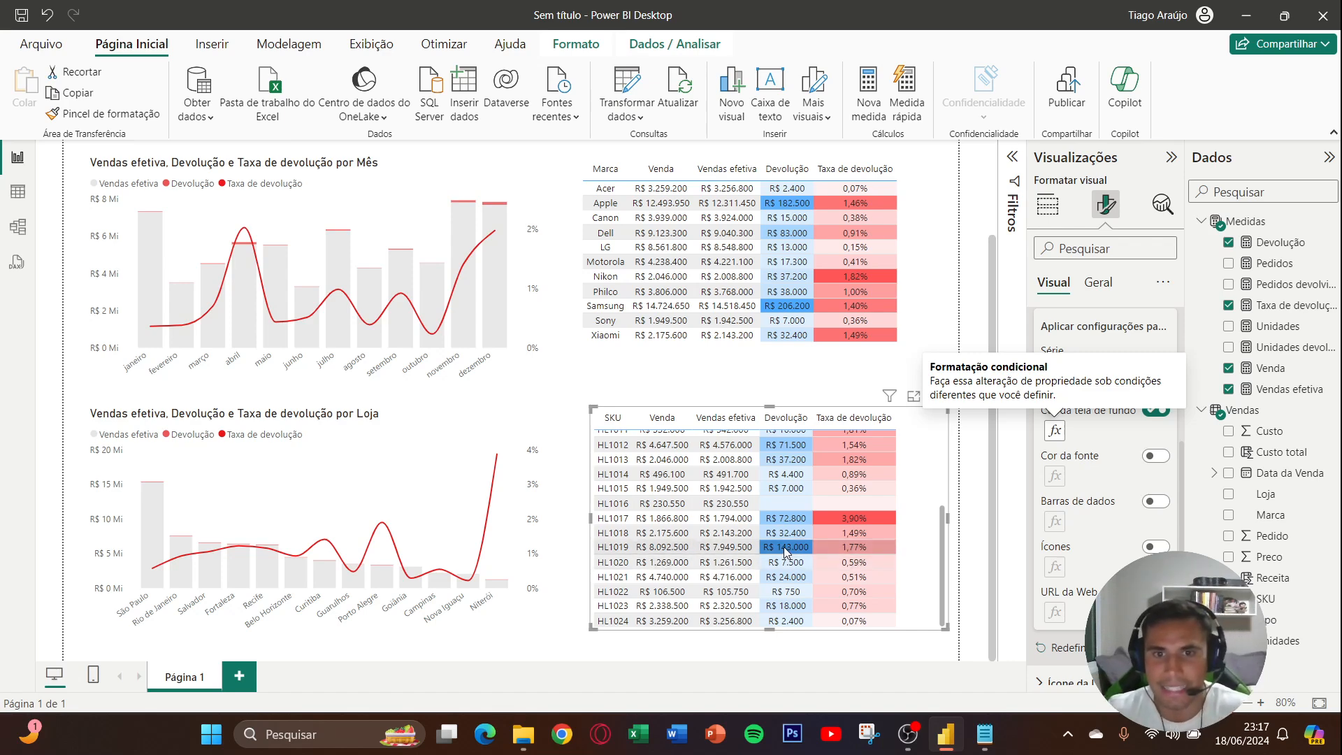
{"action": "scroll", "coordinate": [871, 544], "scroll_direction": "up", "scroll_amount": 1}
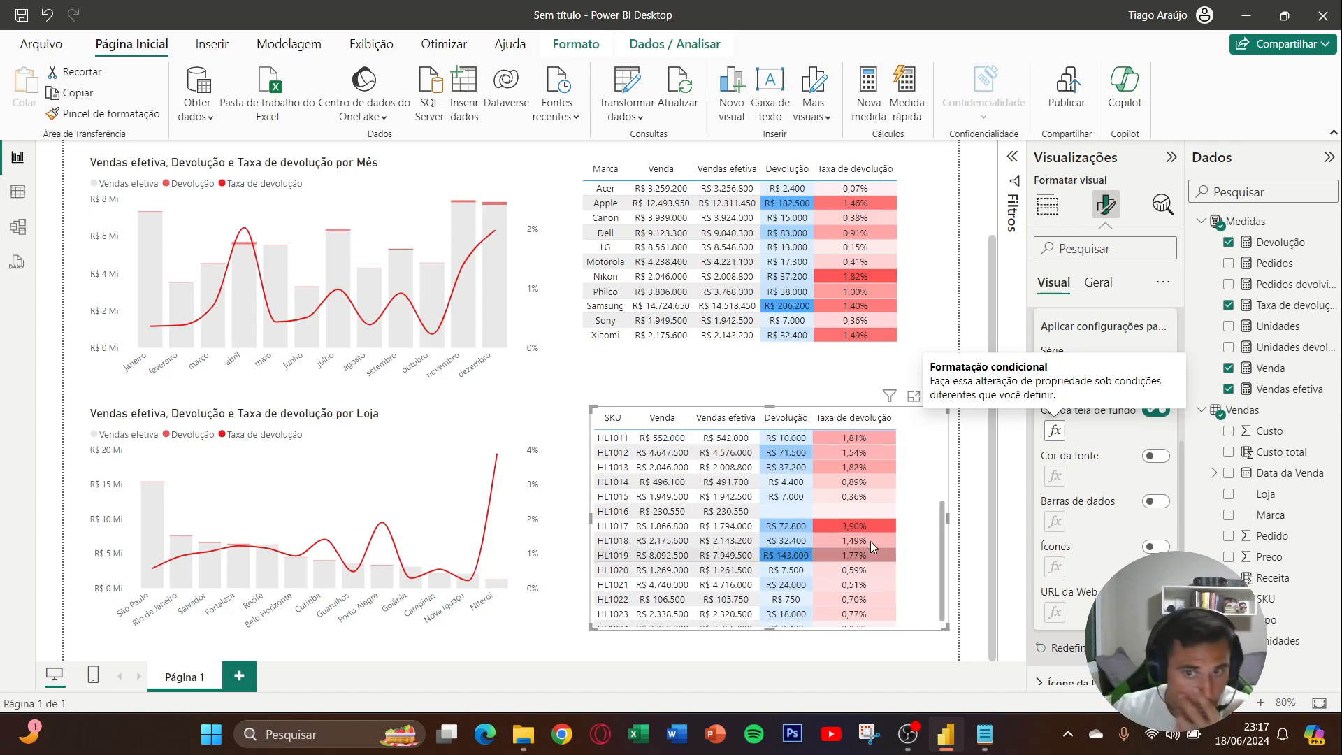
{"action": "scroll", "coordinate": [873, 543], "scroll_direction": "down", "scroll_amount": 1}
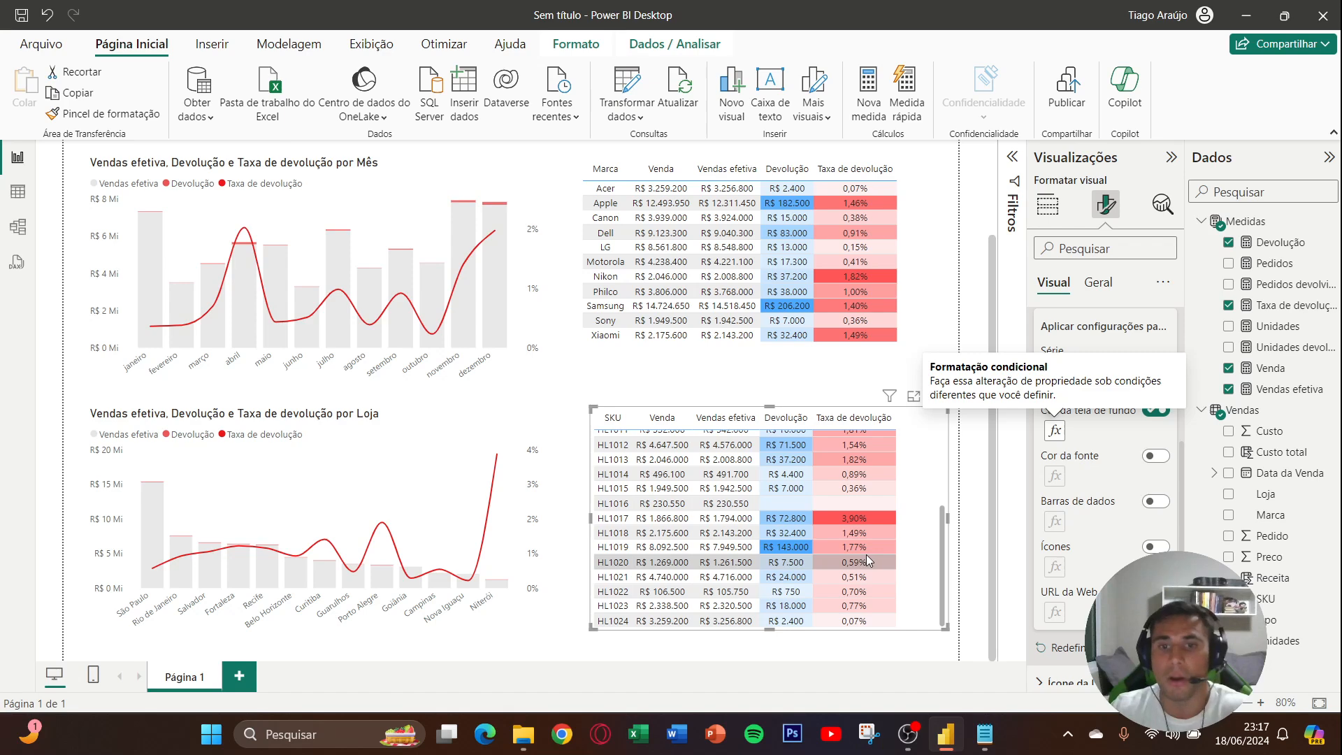
{"action": "scroll", "coordinate": [870, 552], "scroll_direction": "up", "scroll_amount": 4}
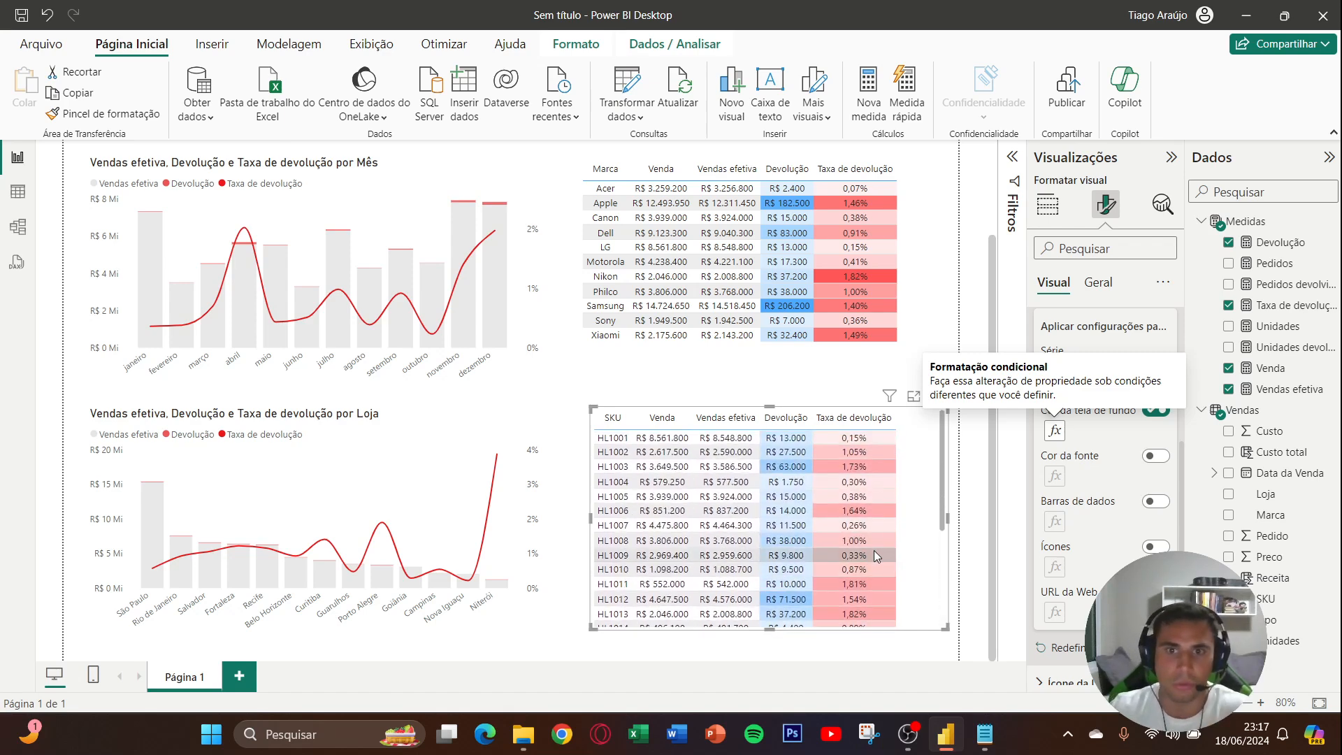
{"action": "scroll", "coordinate": [873, 555], "scroll_direction": "down", "scroll_amount": 4}
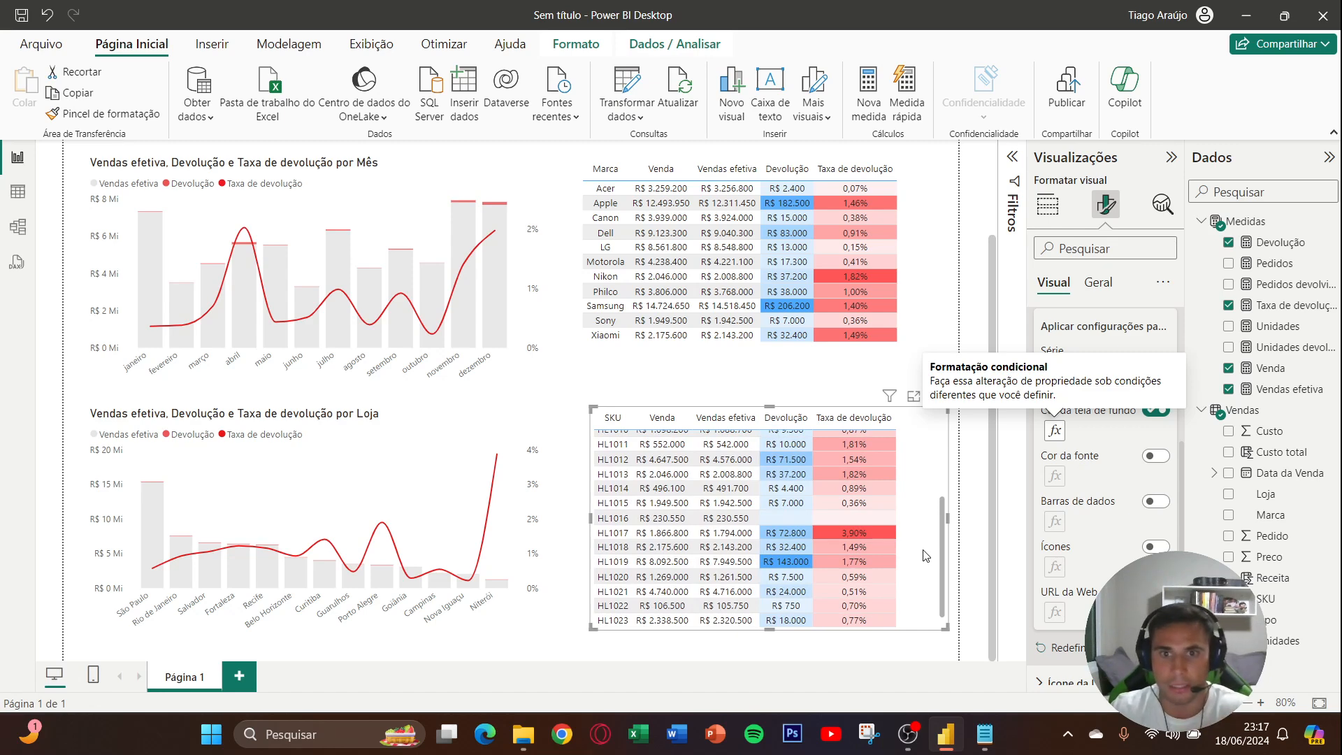
{"action": "scroll", "coordinate": [924, 557], "scroll_direction": "down", "scroll_amount": 1}
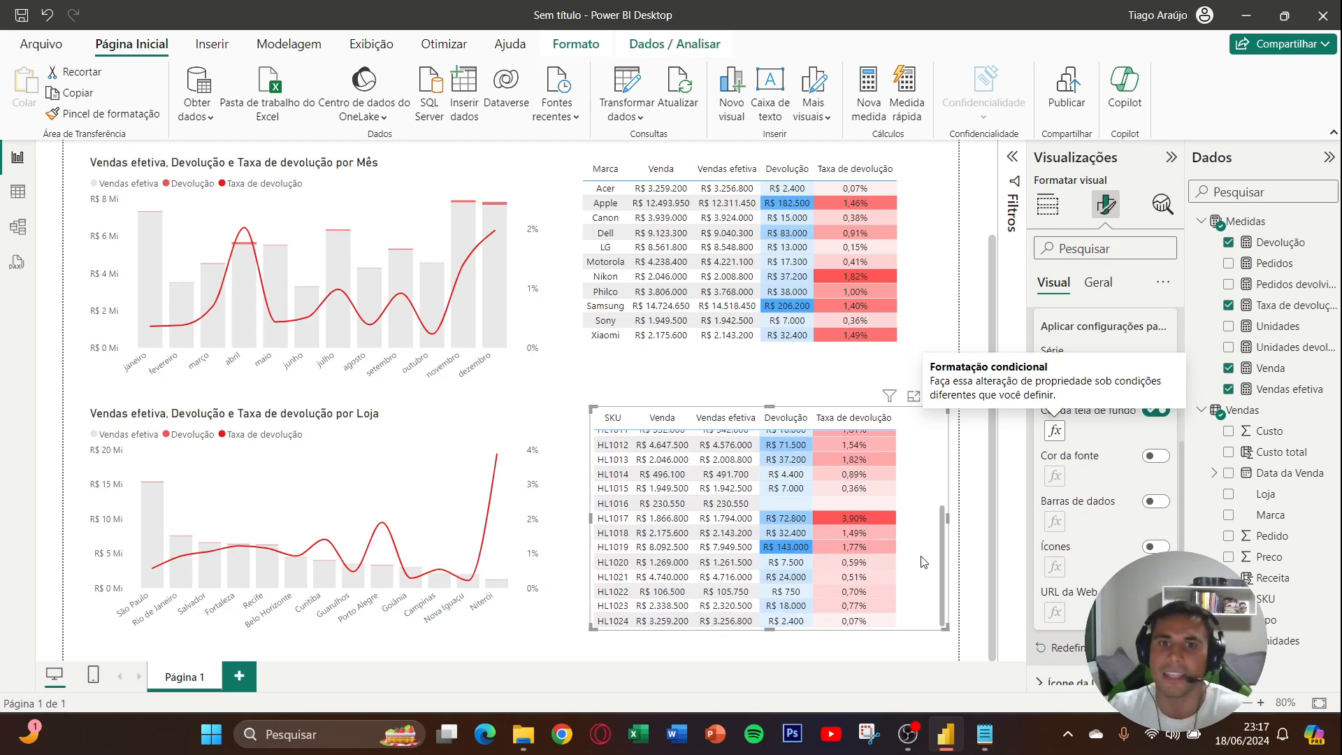
{"action": "scroll", "coordinate": [925, 557], "scroll_direction": "up", "scroll_amount": 5}
{"action": "left_click", "coordinate": [948, 348]}
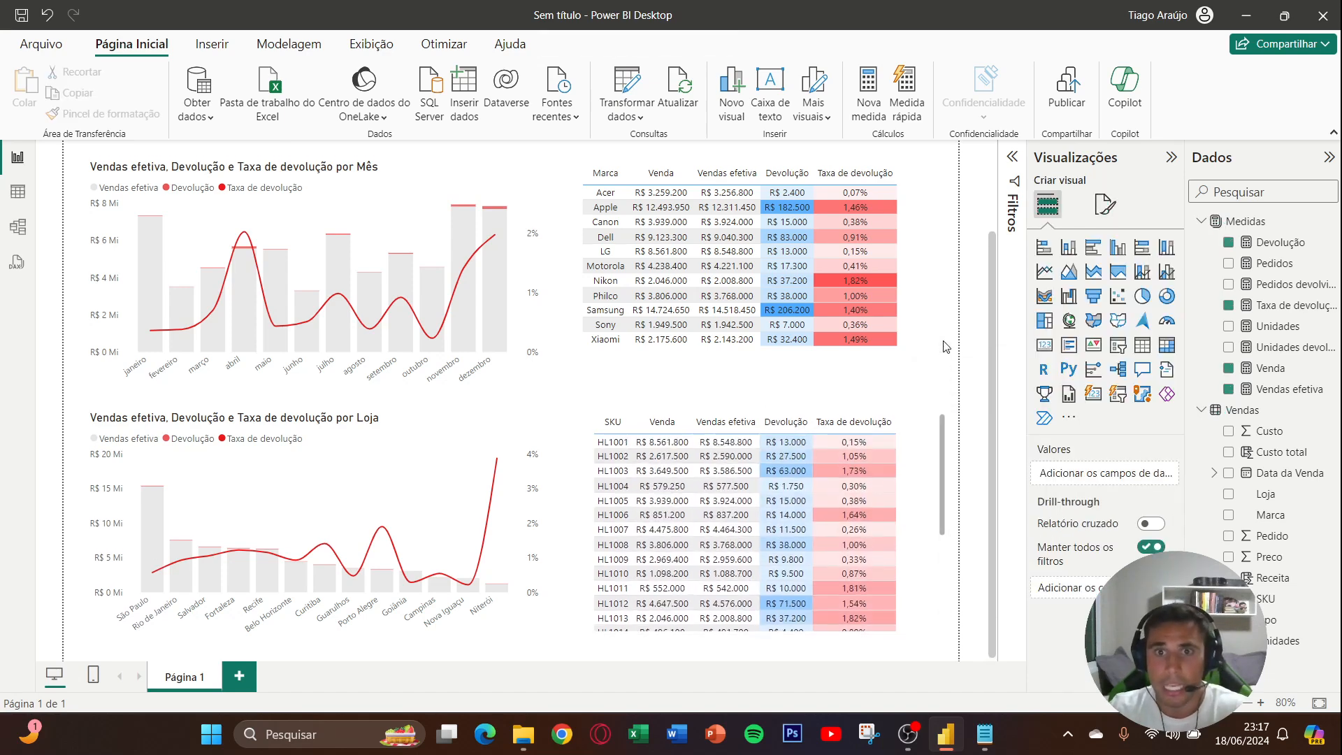
{"action": "scroll", "coordinate": [950, 353], "scroll_direction": "up", "scroll_amount": 3}
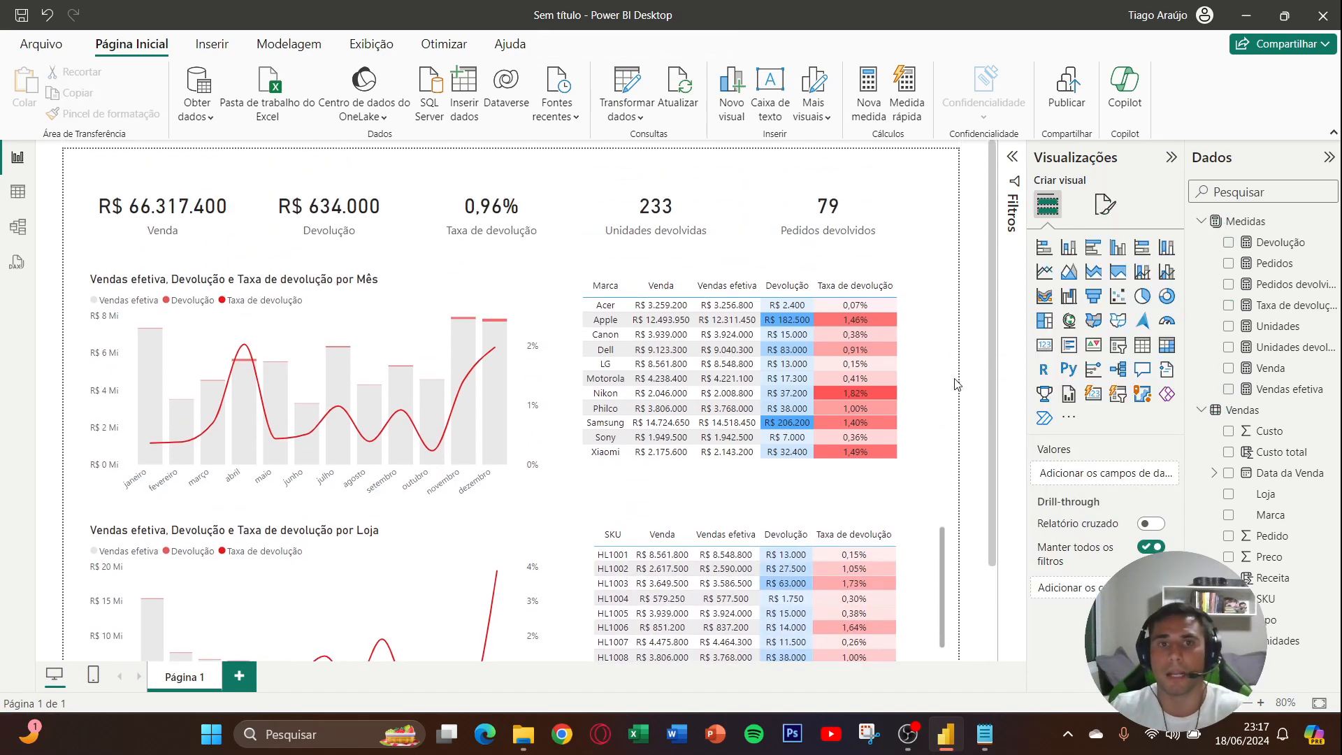
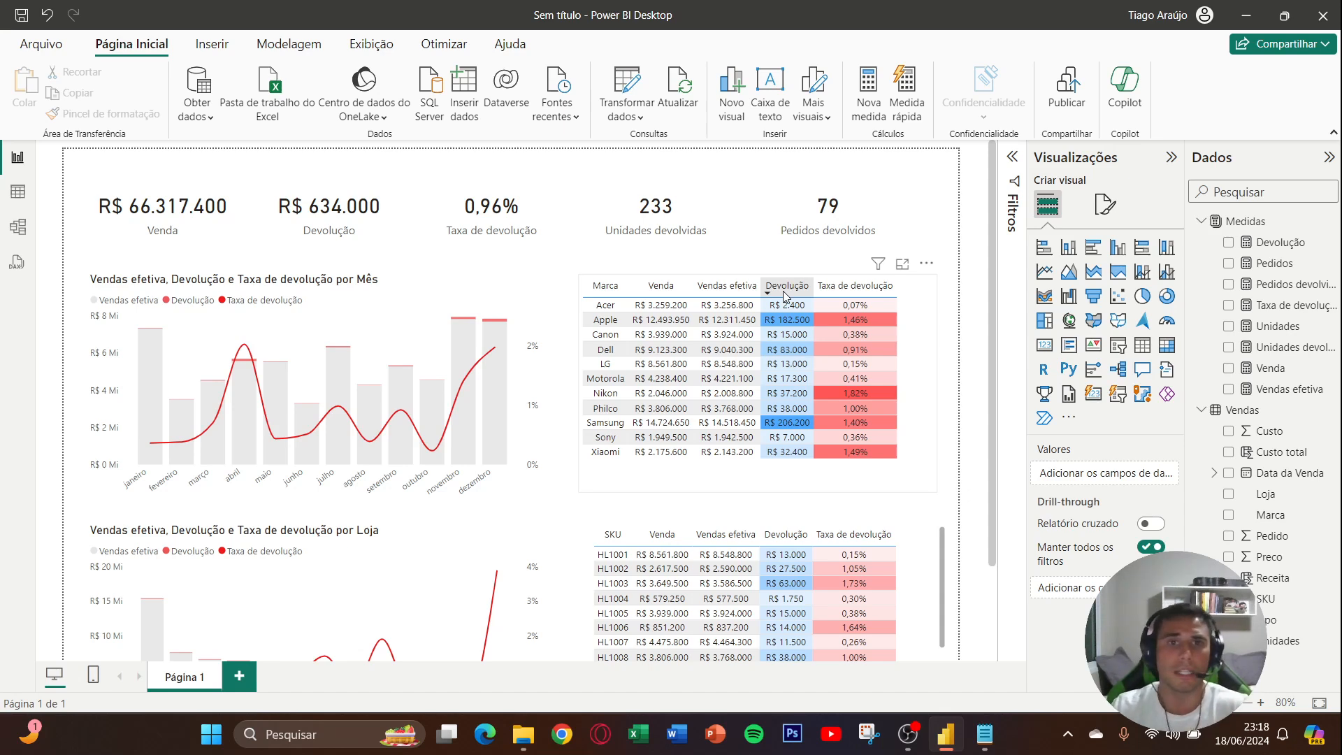
- Sort the Marca table by Devolução and finally by Taxa de devolução, and the SKU table by Taxa de devolução, all descending
{"action": "left_click", "coordinate": [784, 295]}
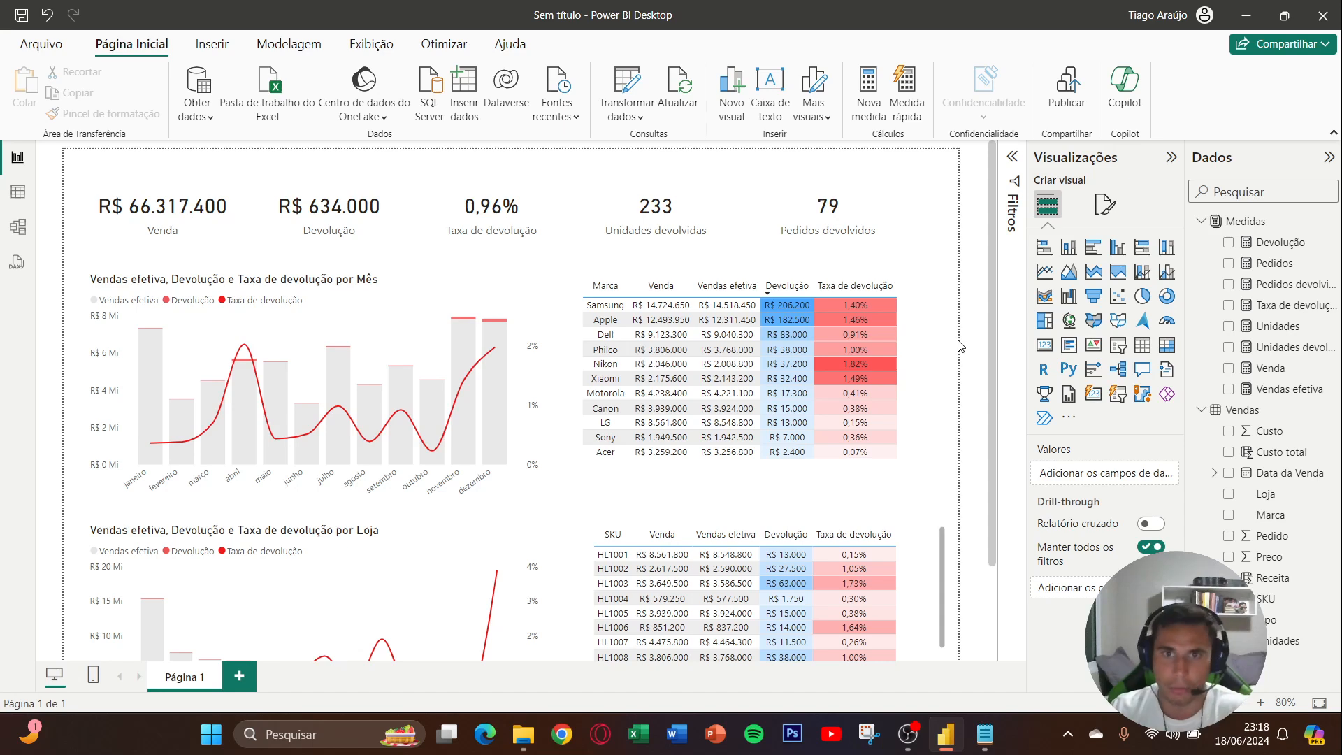
{"action": "left_click", "coordinate": [877, 297]}
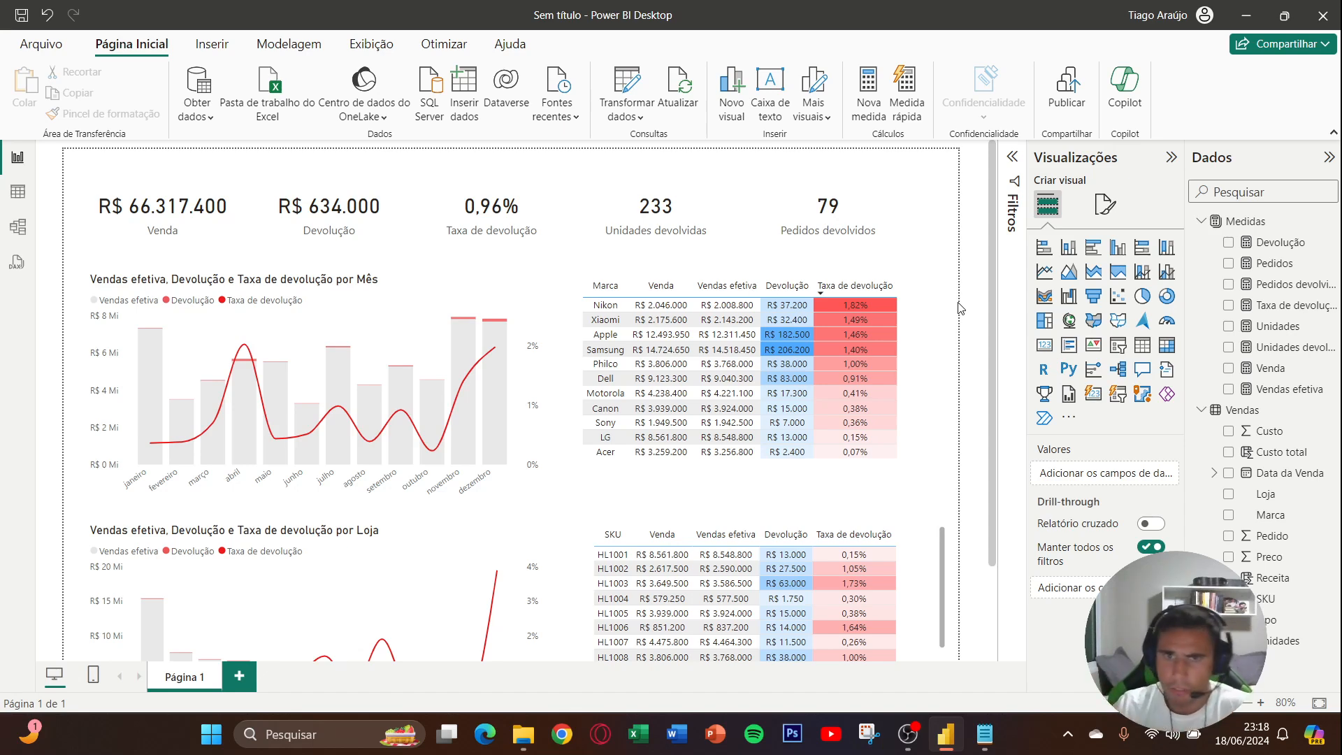
{"action": "scroll", "coordinate": [961, 308], "scroll_direction": "down", "scroll_amount": 3}
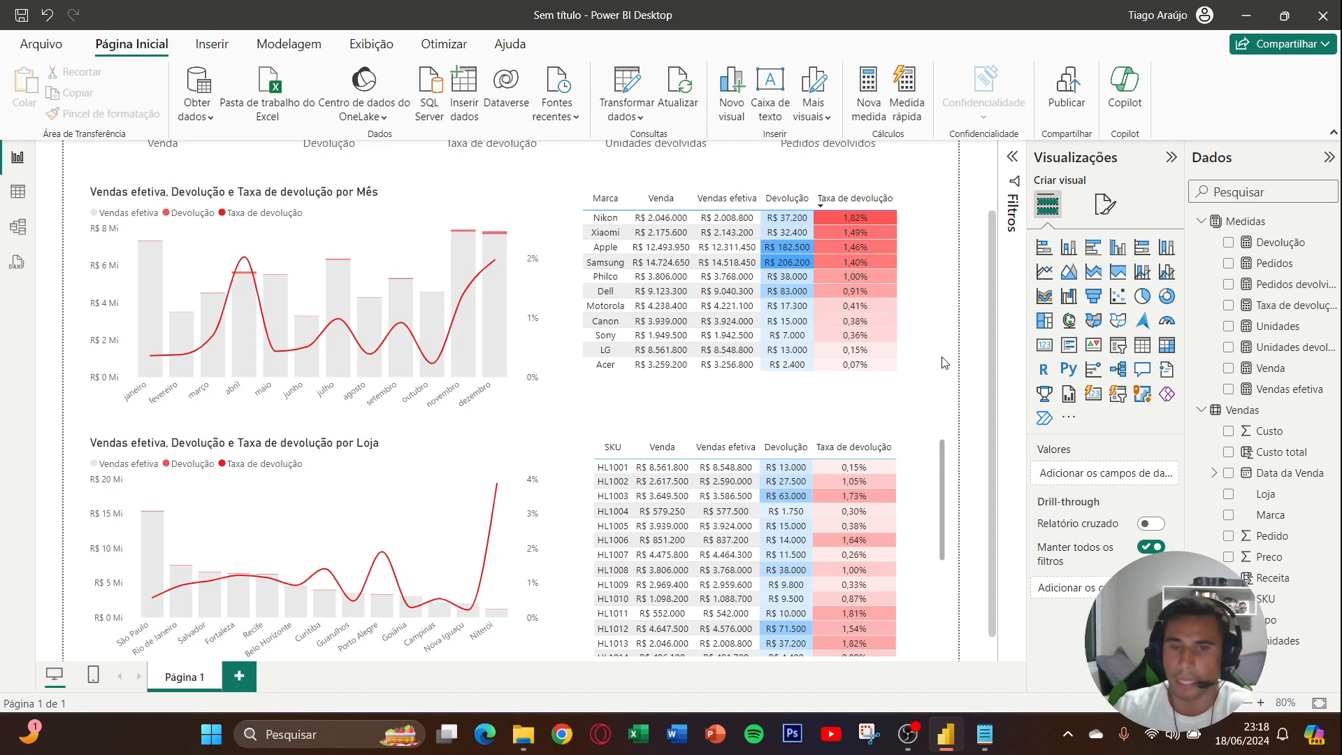
{"action": "scroll", "coordinate": [945, 363], "scroll_direction": "down", "scroll_amount": 1}
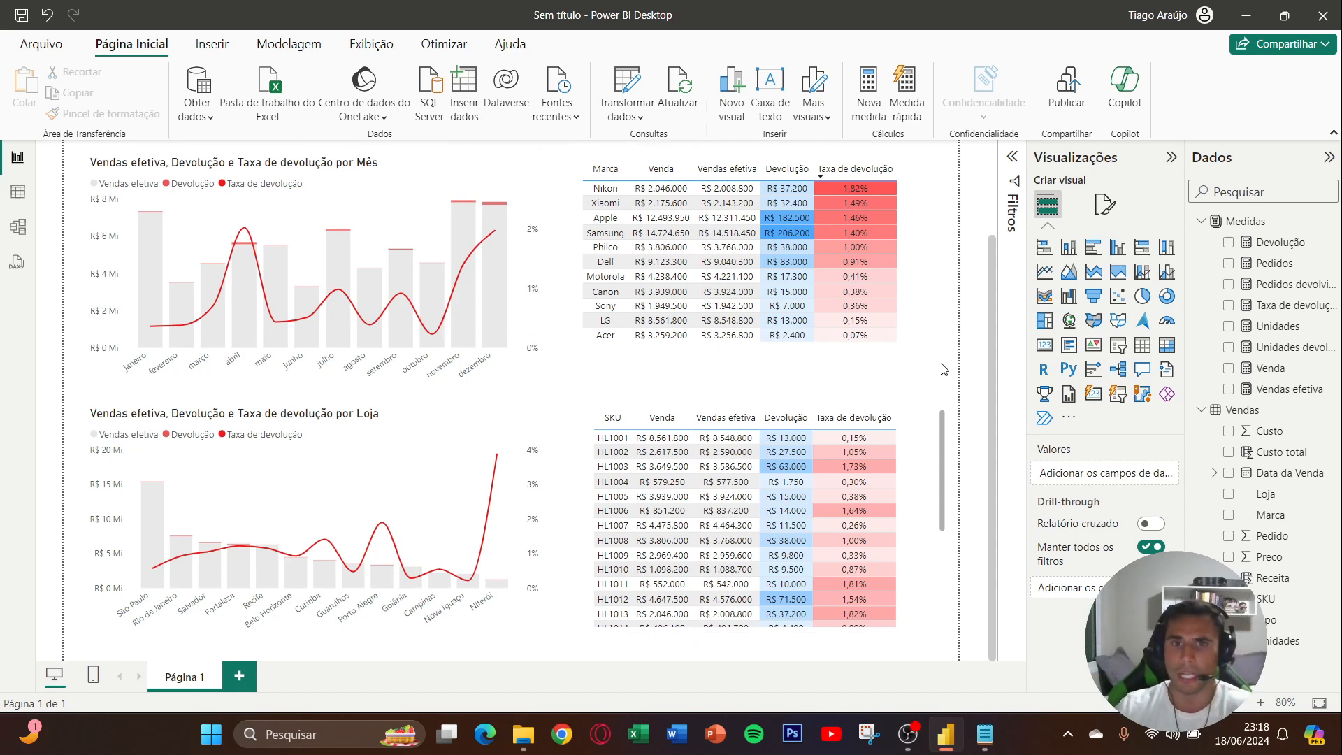
{"action": "left_click", "coordinate": [861, 423]}
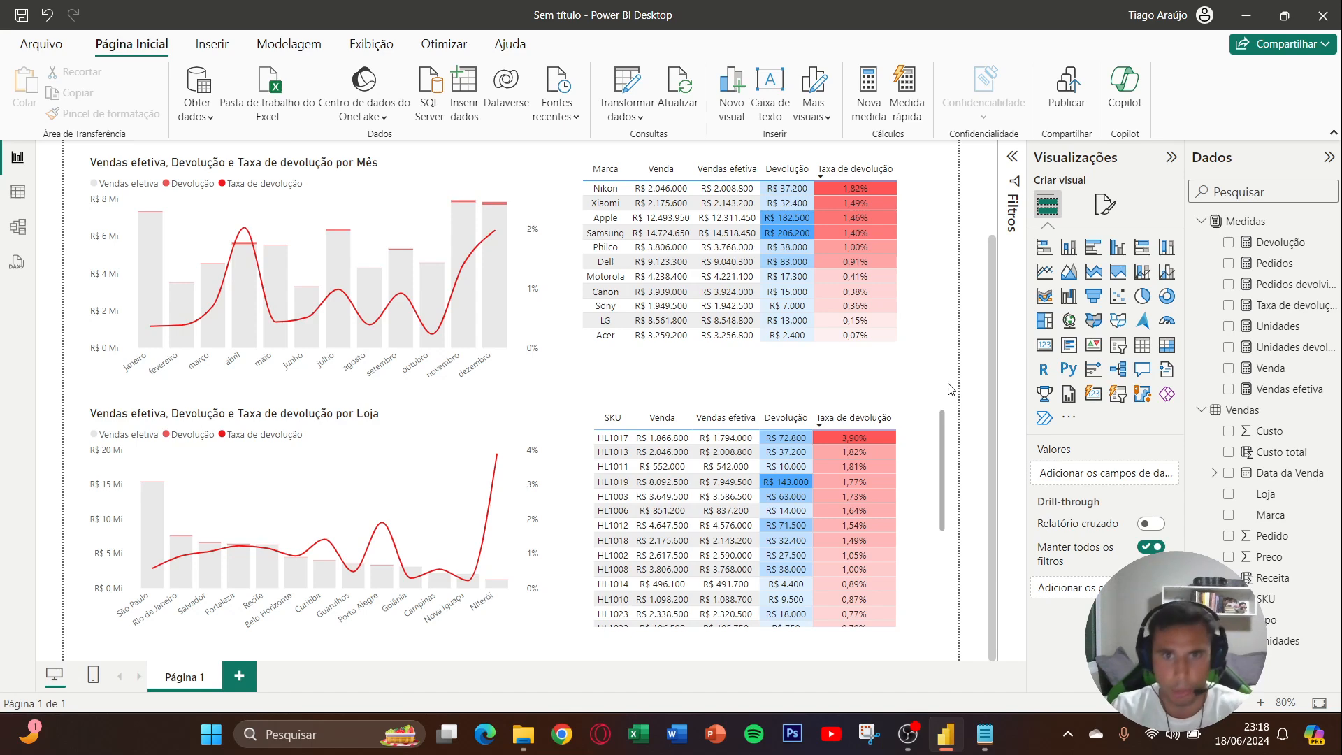
{"action": "scroll", "coordinate": [951, 390], "scroll_direction": "up", "scroll_amount": 2}
{"action": "scroll", "coordinate": [951, 389], "scroll_direction": "down", "scroll_amount": 2}
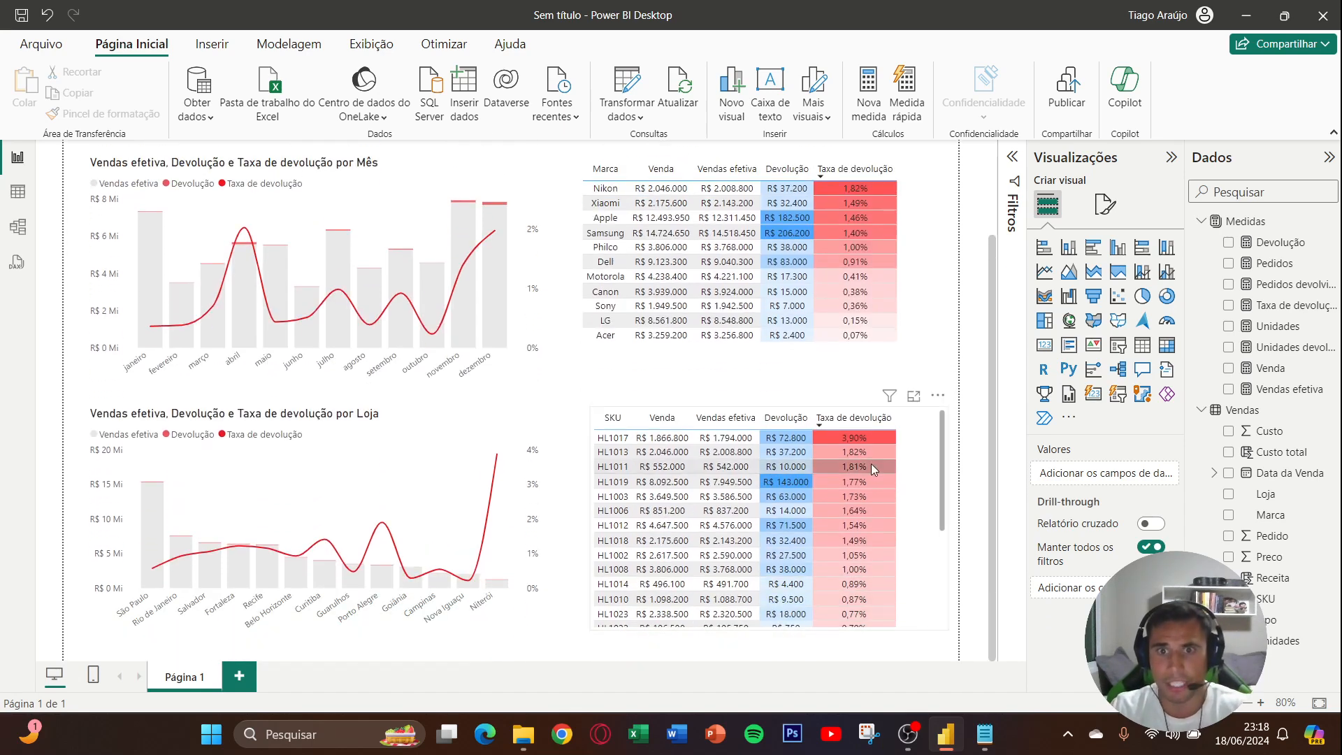
{"action": "scroll", "coordinate": [943, 410], "scroll_direction": "up", "scroll_amount": 1}
{"action": "scroll", "coordinate": [949, 406], "scroll_direction": "down", "scroll_amount": 3}
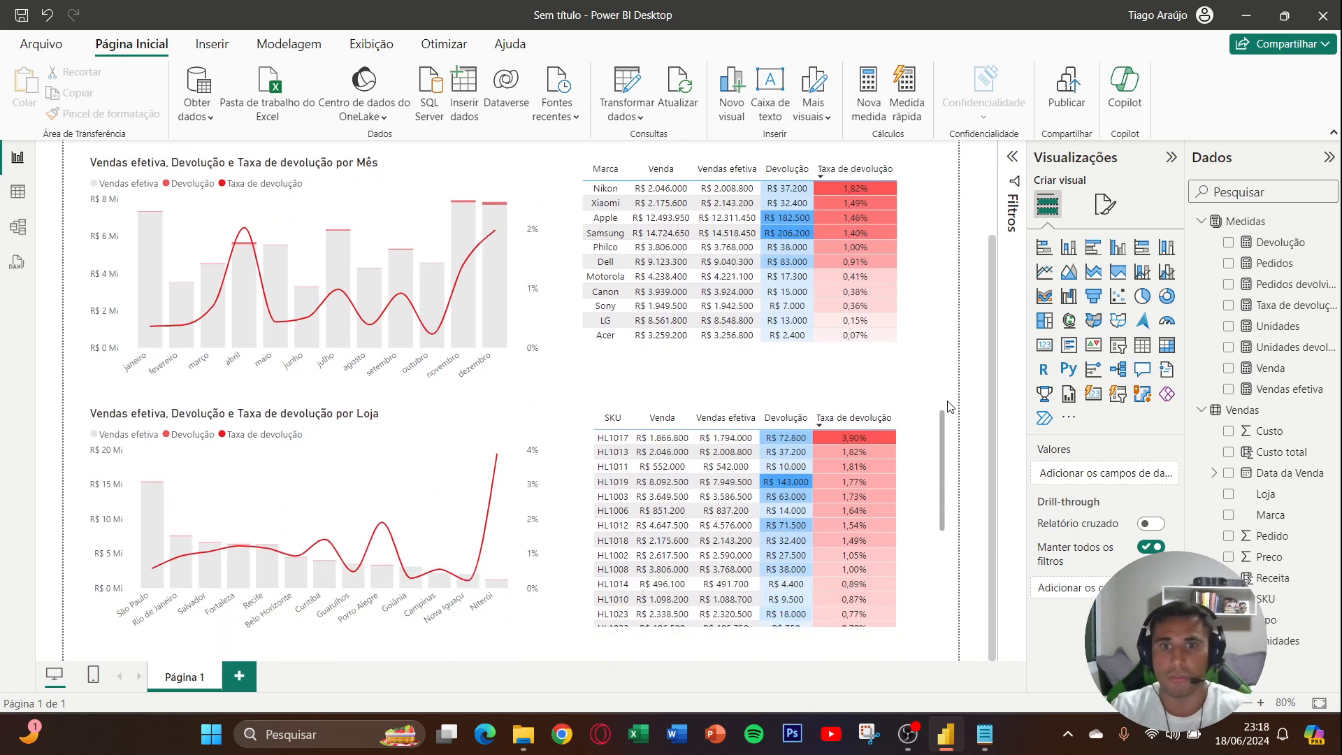
{"action": "scroll", "coordinate": [949, 407], "scroll_direction": "up", "scroll_amount": 4}
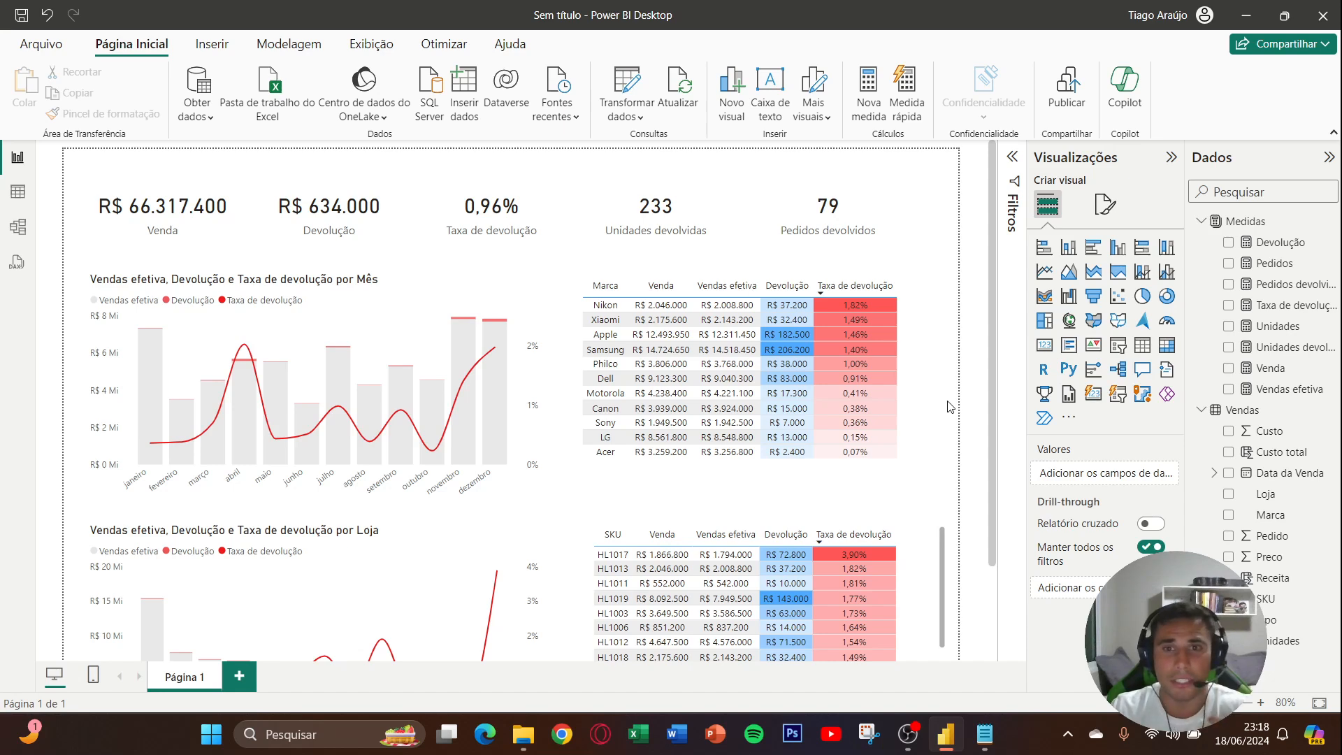
- Cross-filter the page by Niterói in the Loja chart, examine the cards and tables for that store, and clear the selection
{"action": "scroll", "coordinate": [949, 407], "scroll_direction": "down", "scroll_amount": 3}
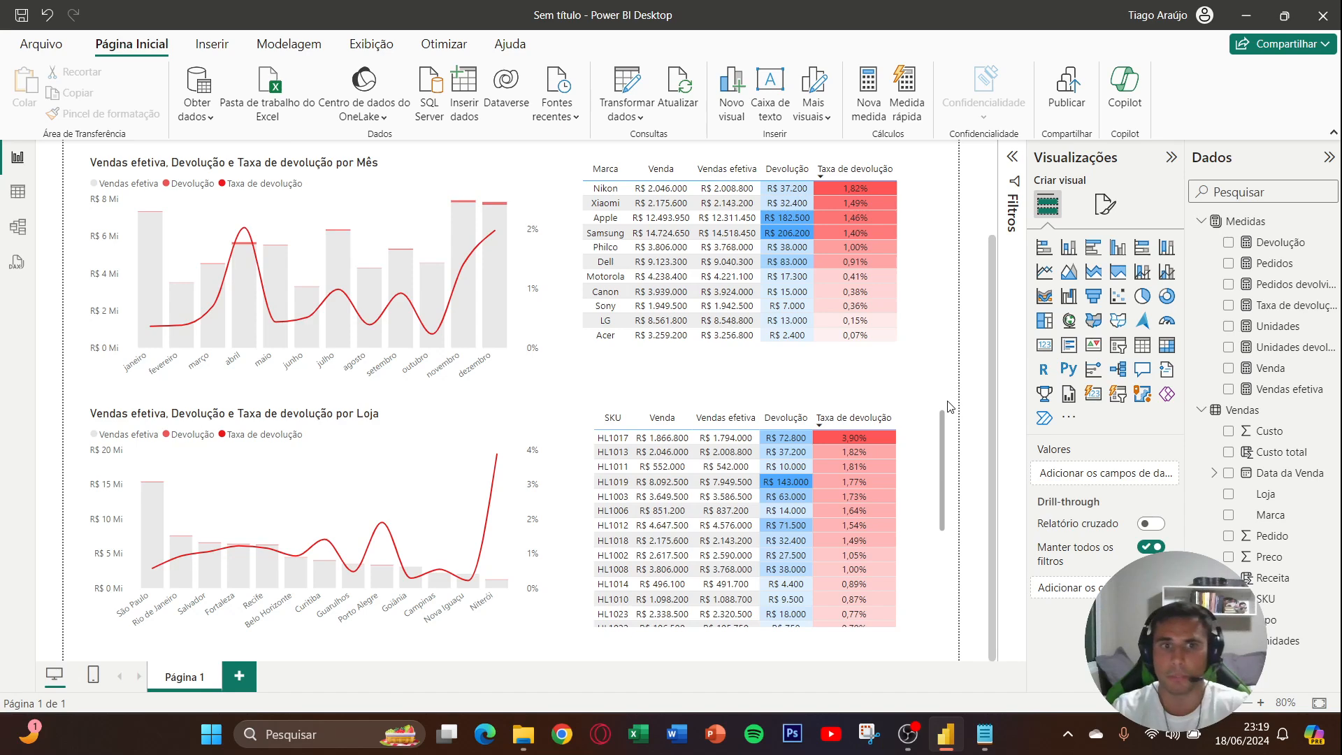
{"action": "left_click", "coordinate": [500, 588]}
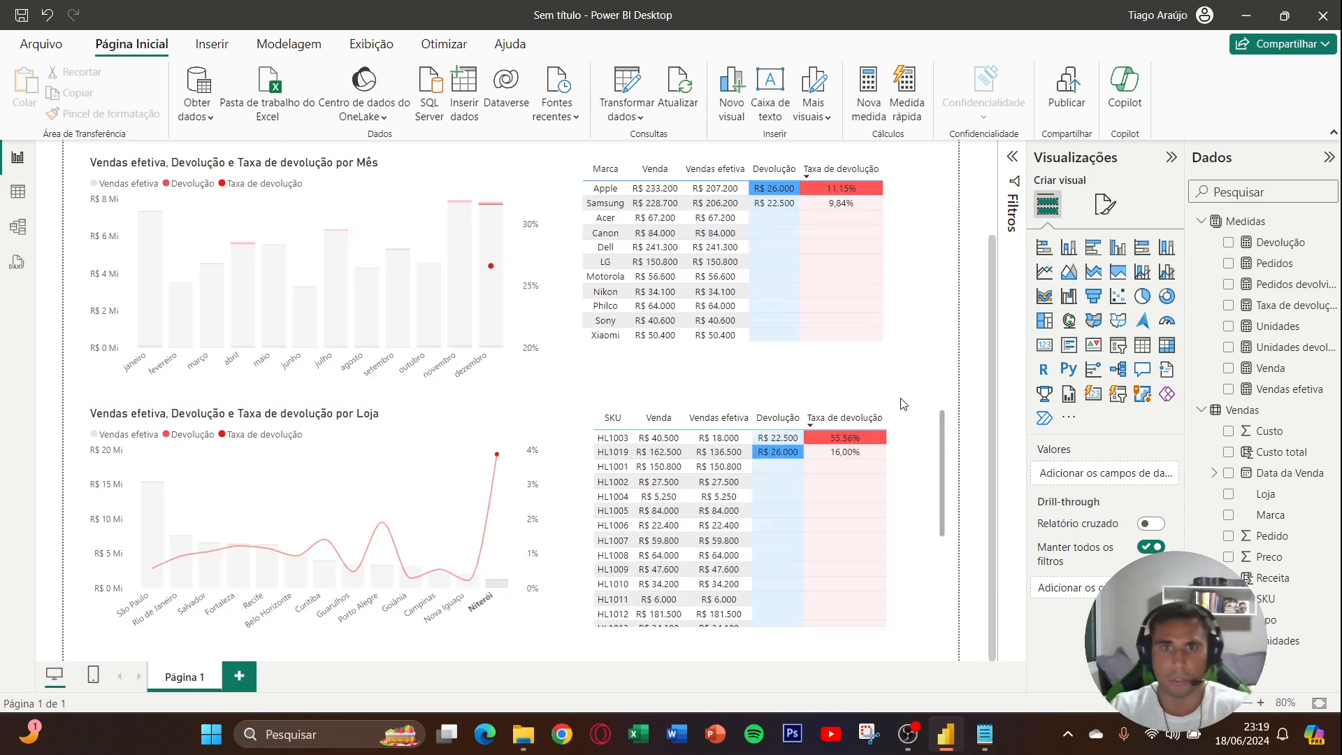
{"action": "scroll", "coordinate": [911, 406], "scroll_direction": "up", "scroll_amount": 1}
{"action": "scroll", "coordinate": [911, 405], "scroll_direction": "up", "scroll_amount": 1}
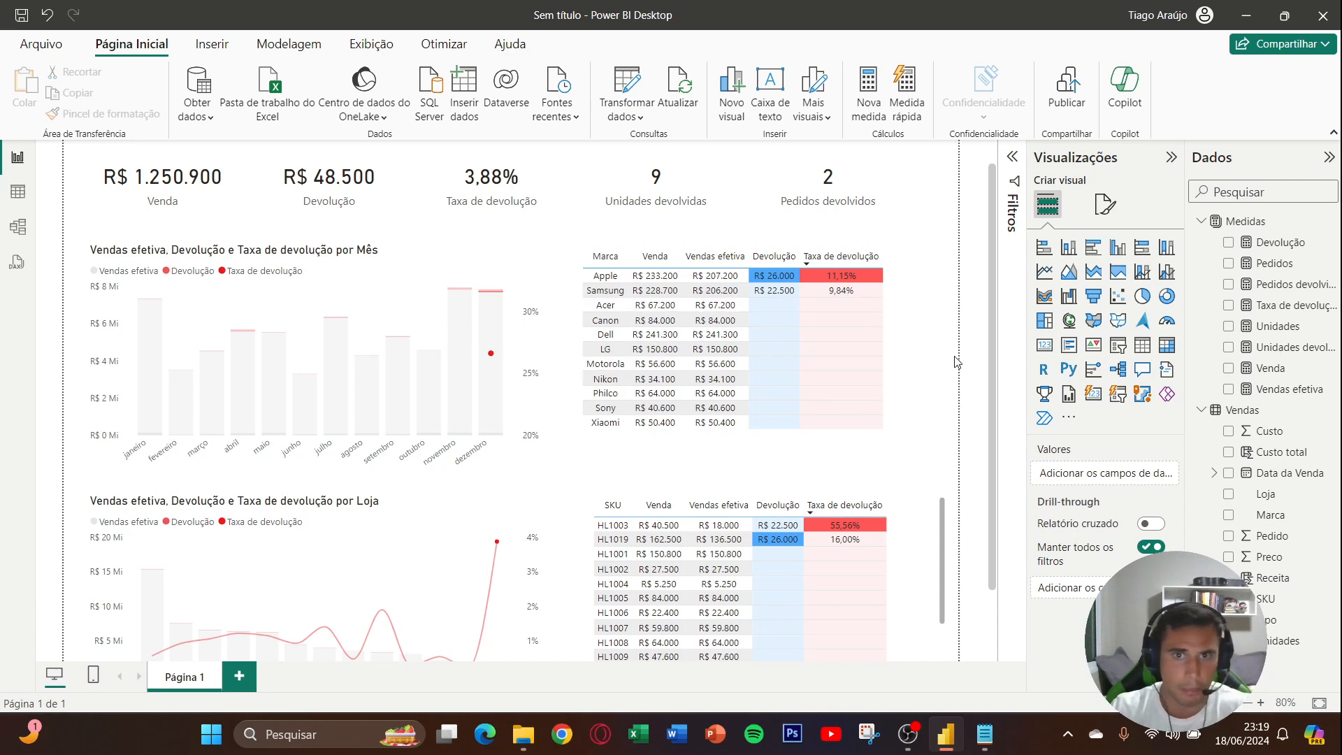
{"action": "scroll", "coordinate": [699, 363], "scroll_direction": "down", "scroll_amount": 1}
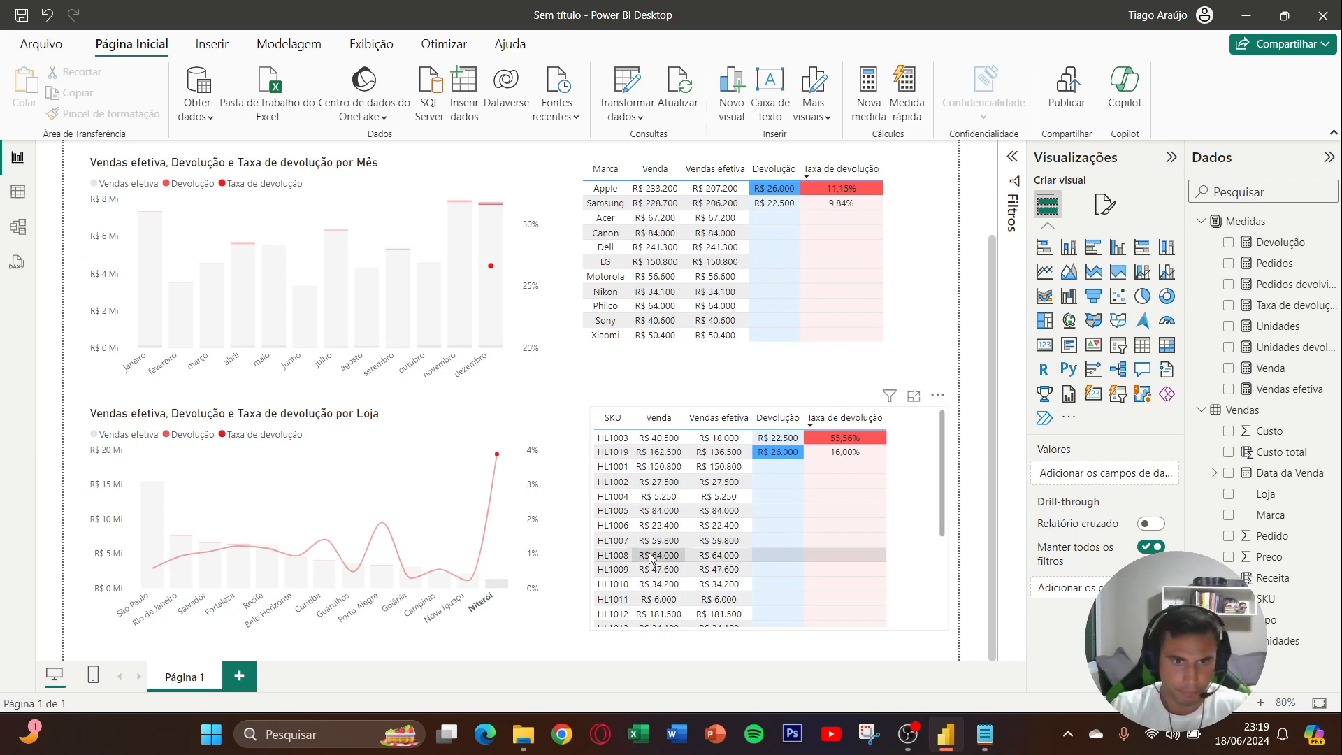
{"action": "left_click", "coordinate": [500, 590]}
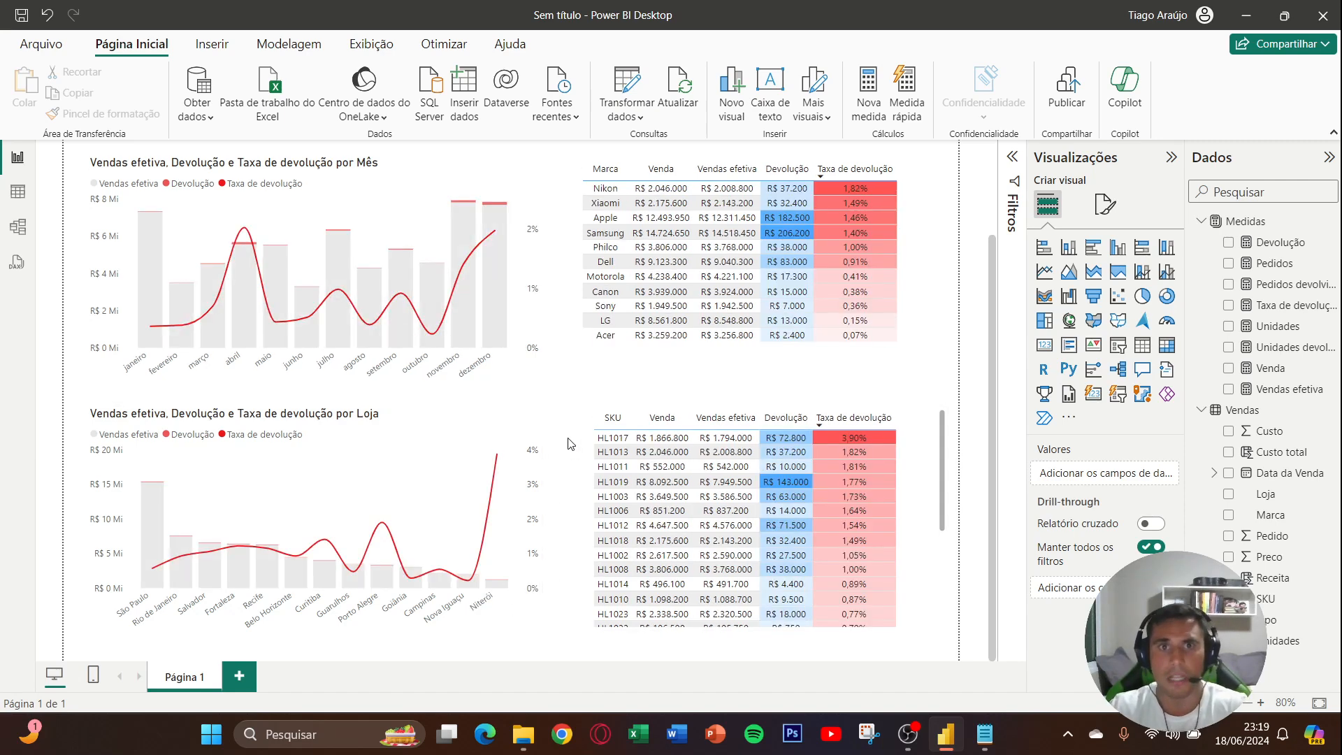
- Select the combo chart by Mês and bring up its formatting and interaction options
{"action": "scroll", "coordinate": [560, 374], "scroll_direction": "up", "scroll_amount": 3}
{"action": "scroll", "coordinate": [557, 373], "scroll_direction": "up", "scroll_amount": 1}
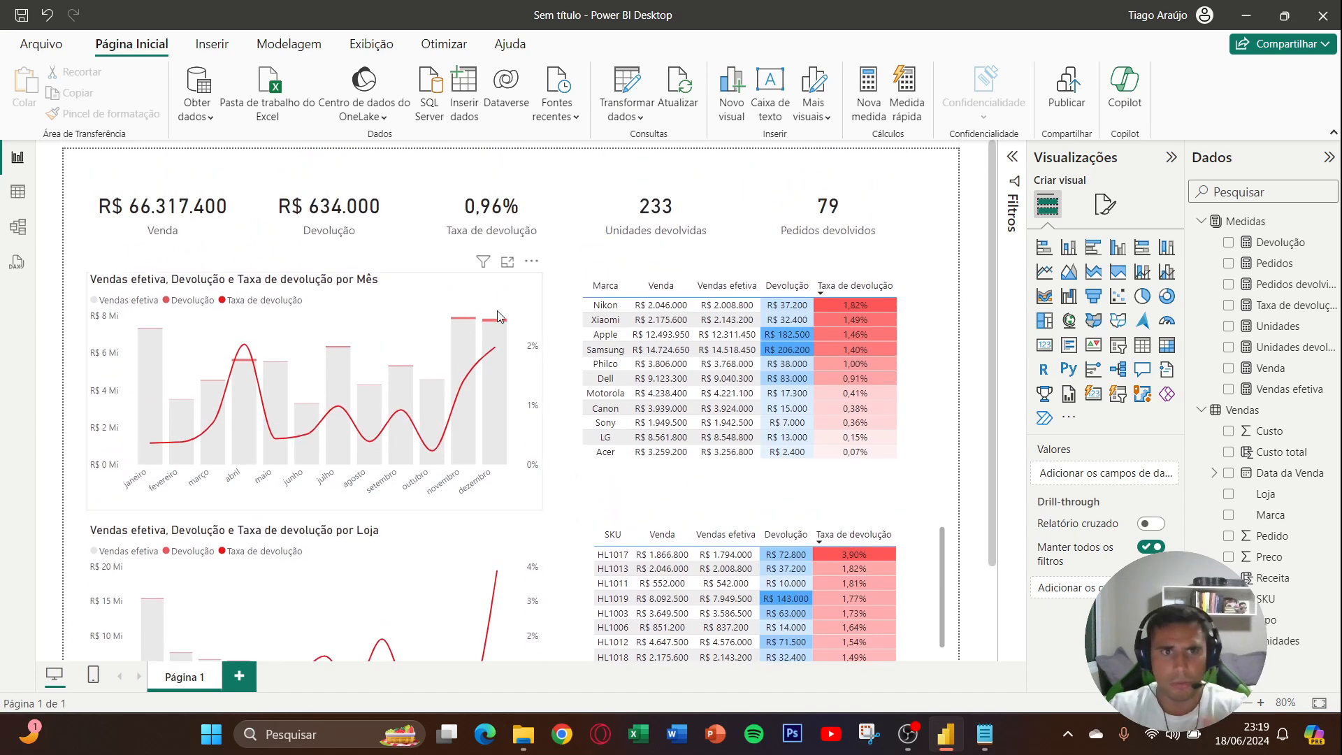
{"action": "left_click", "coordinate": [528, 336]}
{"action": "left_click", "coordinate": [576, 44]}
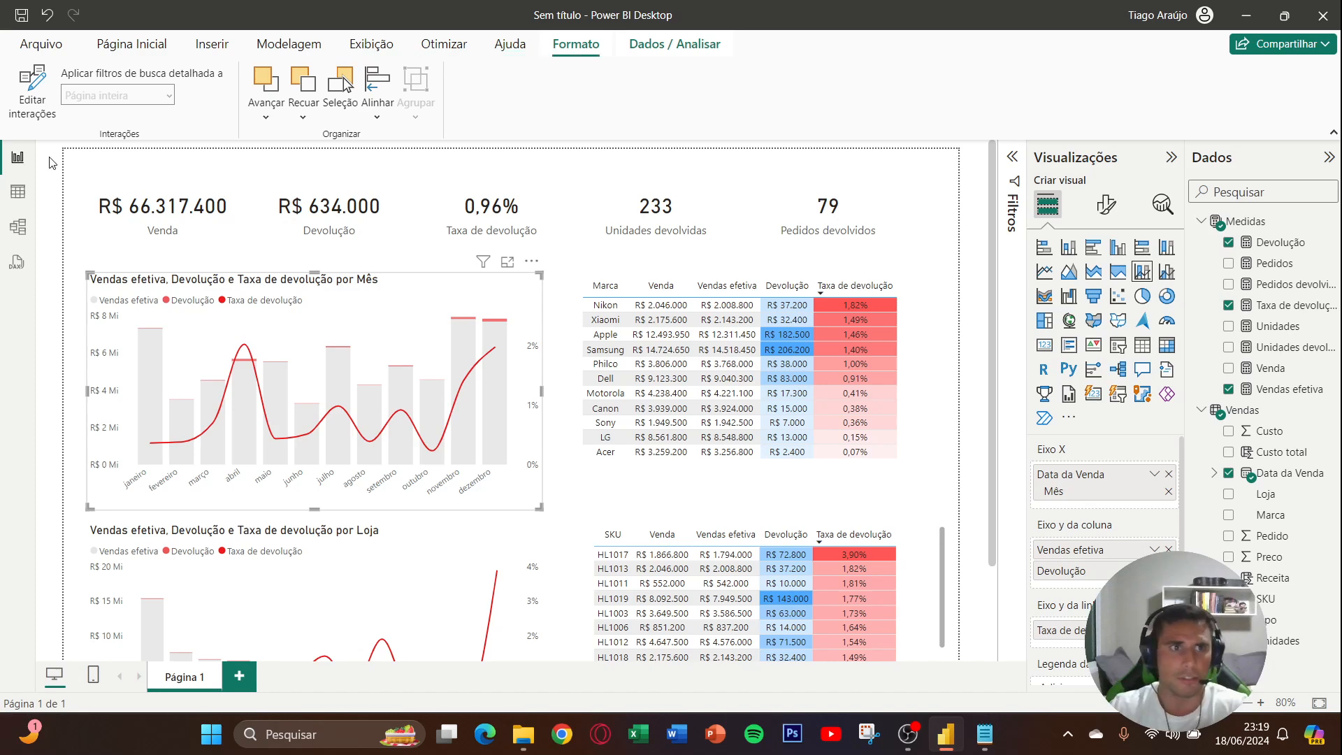
{"action": "left_click", "coordinate": [50, 106]}
{"action": "left_click", "coordinate": [33, 90]}
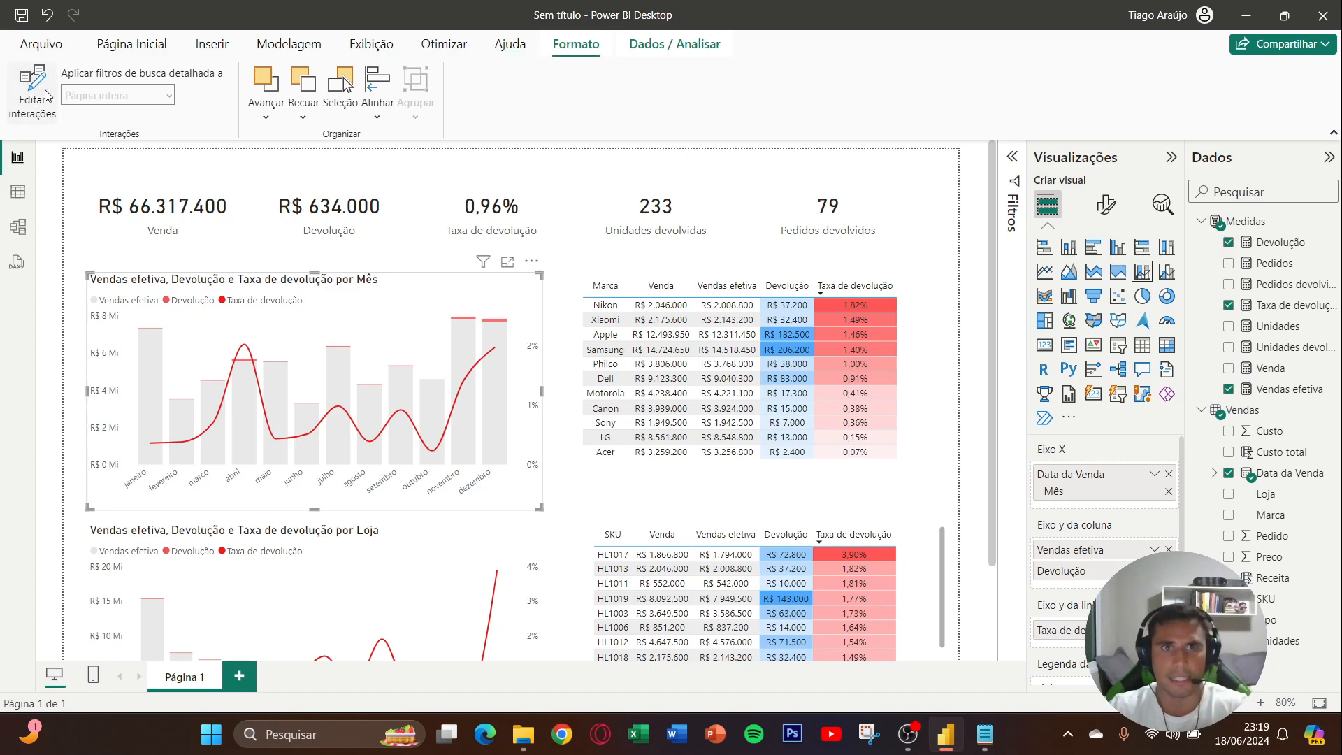
- Select Niterói in the Loja chart to examine how the Mês chart responds, and clear that selection
{"action": "scroll", "coordinate": [545, 330], "scroll_direction": "down", "scroll_amount": 3}
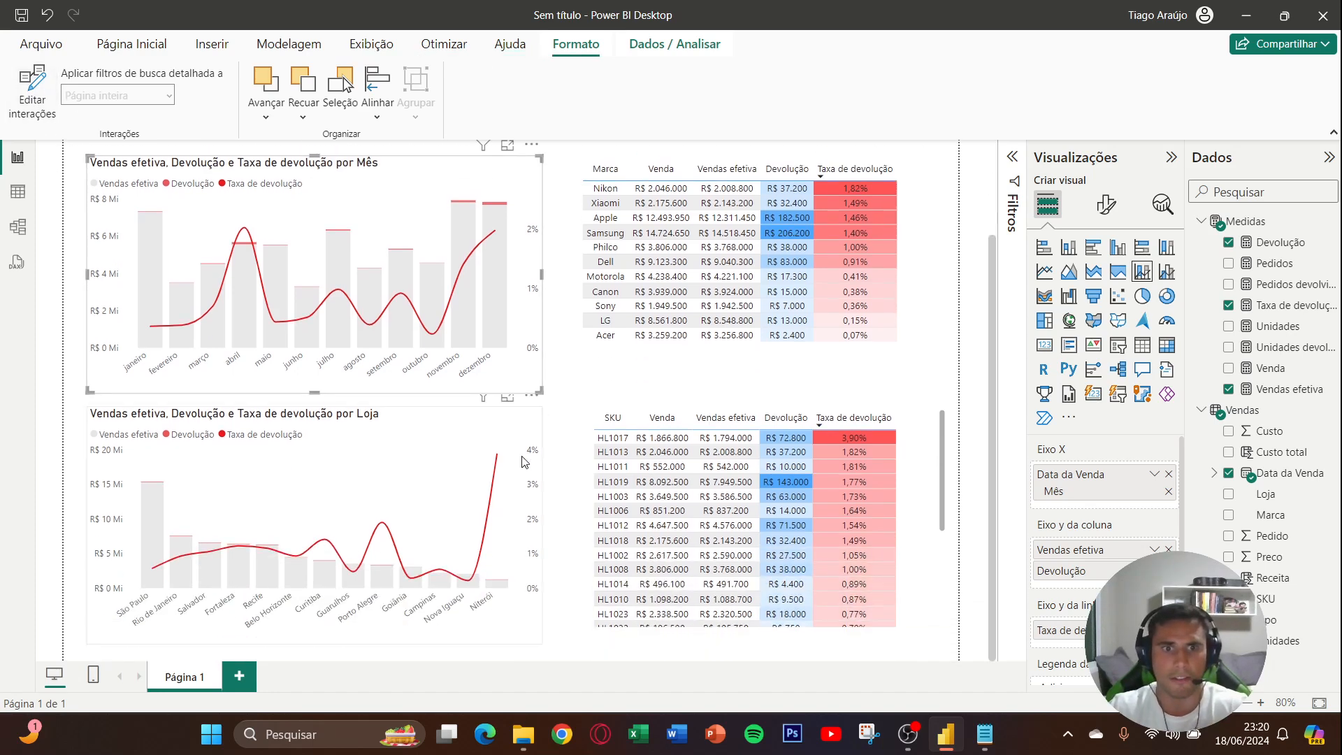
{"action": "left_click", "coordinate": [503, 589]}
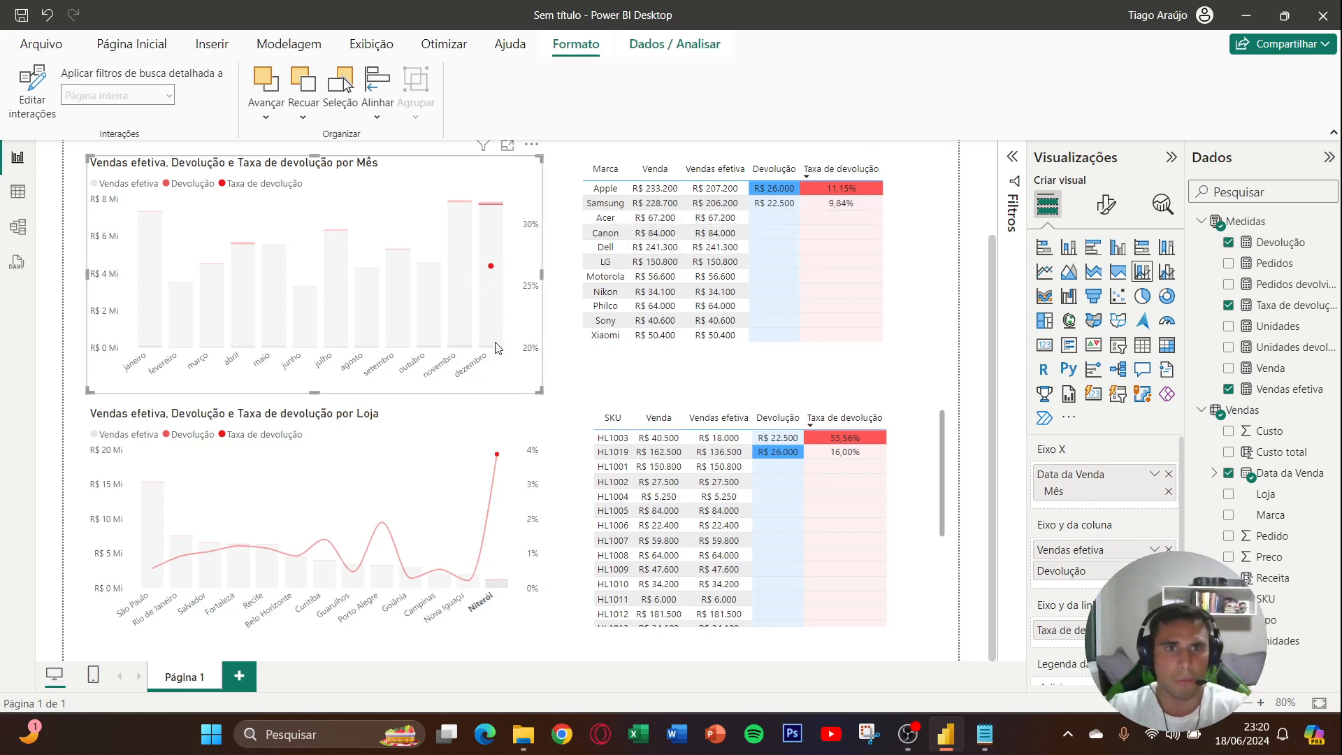
{"action": "scroll", "coordinate": [507, 353], "scroll_direction": "up", "scroll_amount": 2}
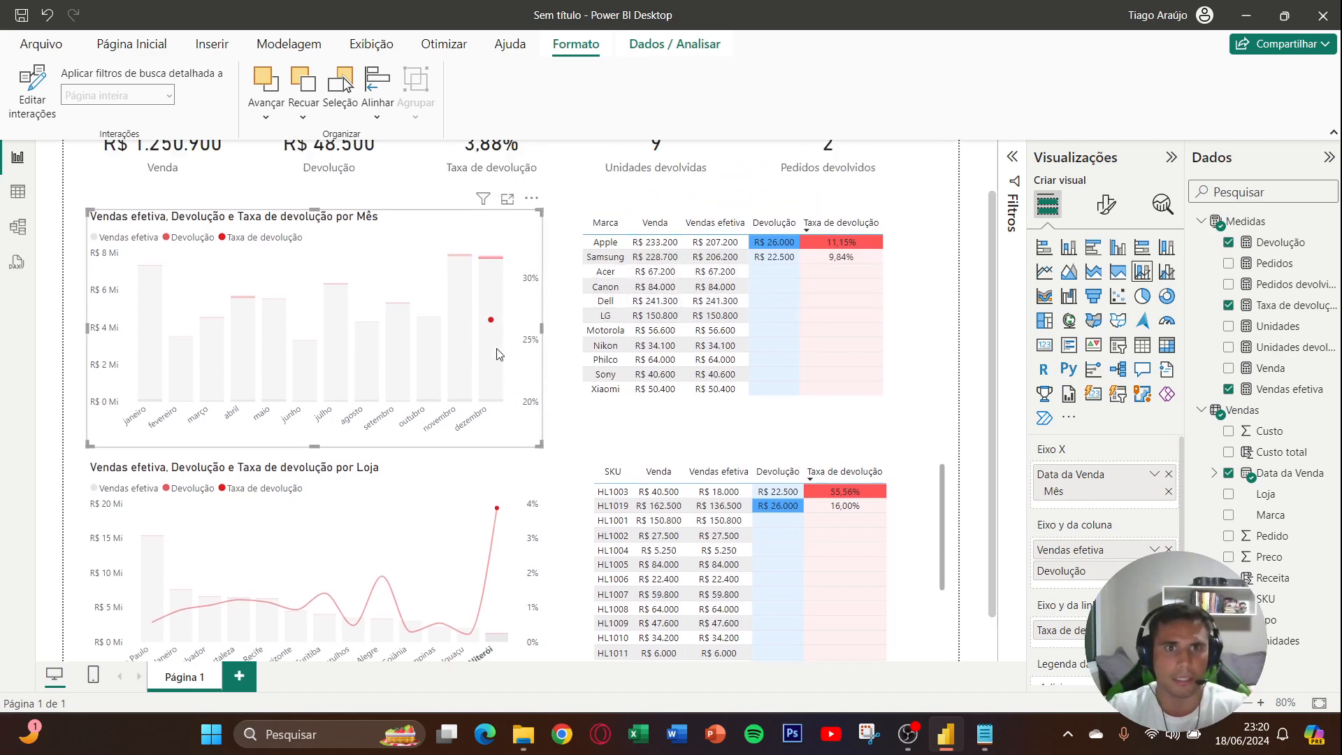
{"action": "scroll", "coordinate": [507, 363], "scroll_direction": "down", "scroll_amount": 2}
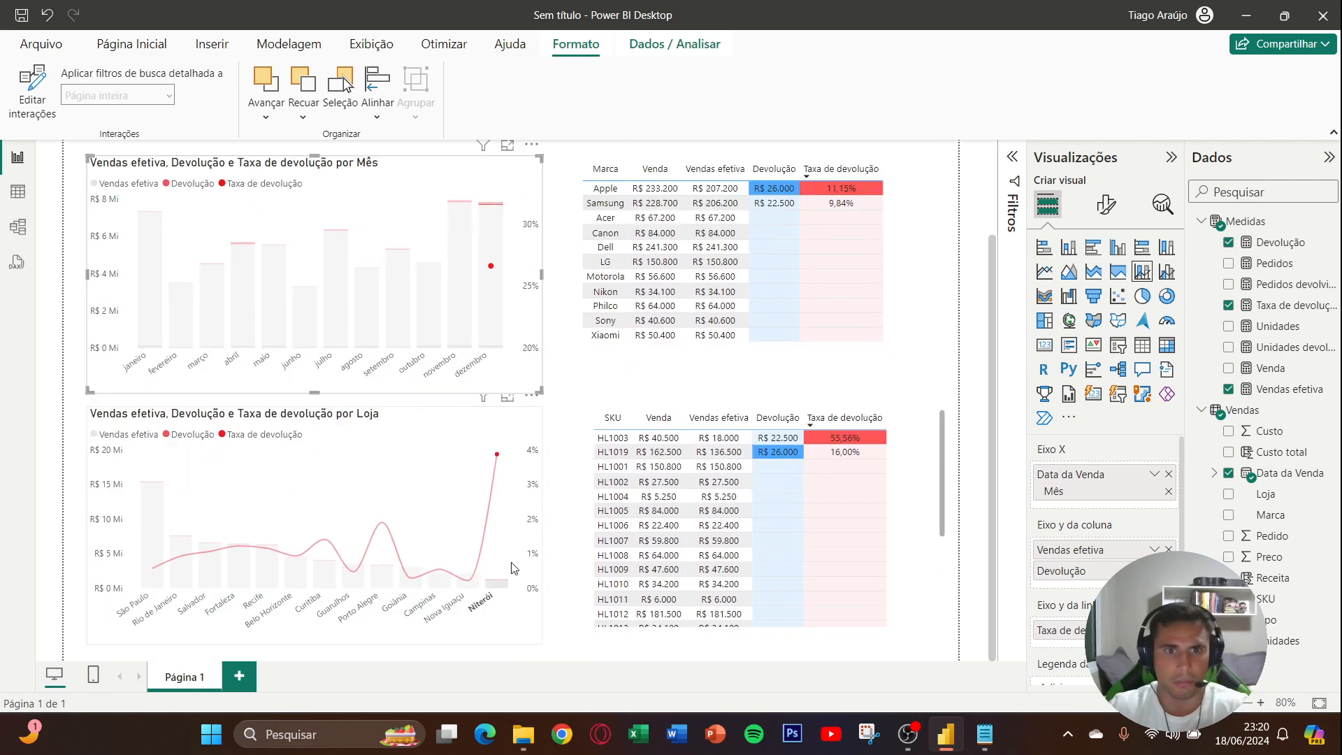
{"action": "left_click", "coordinate": [507, 585]}
{"action": "scroll", "coordinate": [629, 426], "scroll_direction": "up", "scroll_amount": 2}
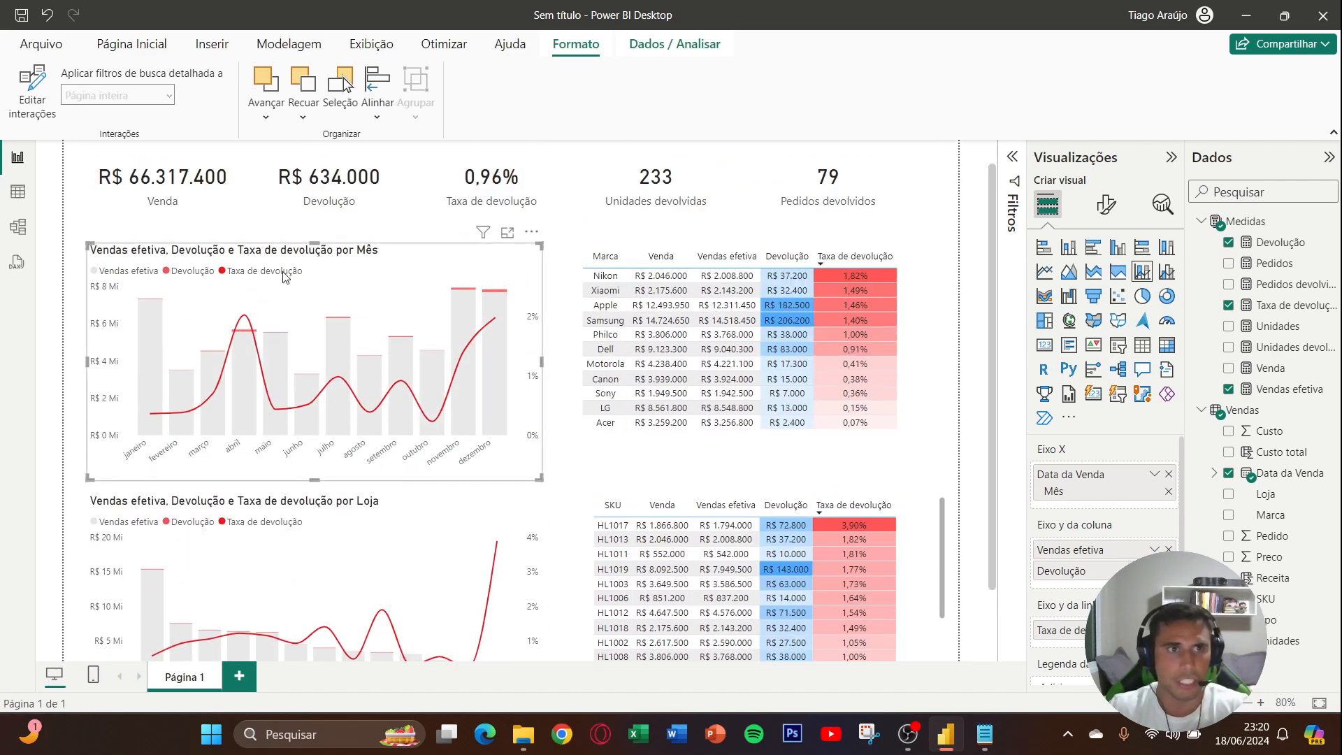
- Turn on interaction editing and set the Mês and Loja combo charts to filter each other instead of highlighting
{"action": "left_click", "coordinate": [40, 119]}
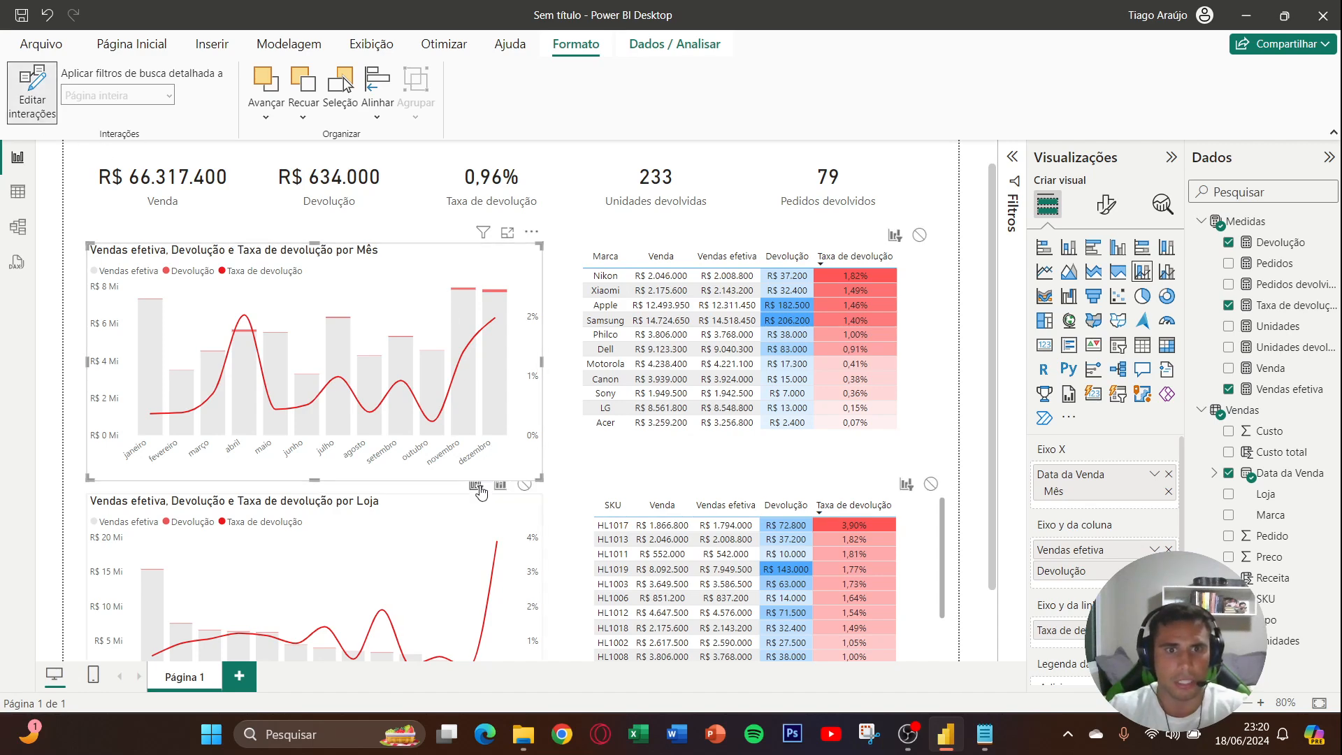
{"action": "left_click", "coordinate": [418, 550]}
{"action": "scroll", "coordinate": [572, 429], "scroll_direction": "down", "scroll_amount": 1}
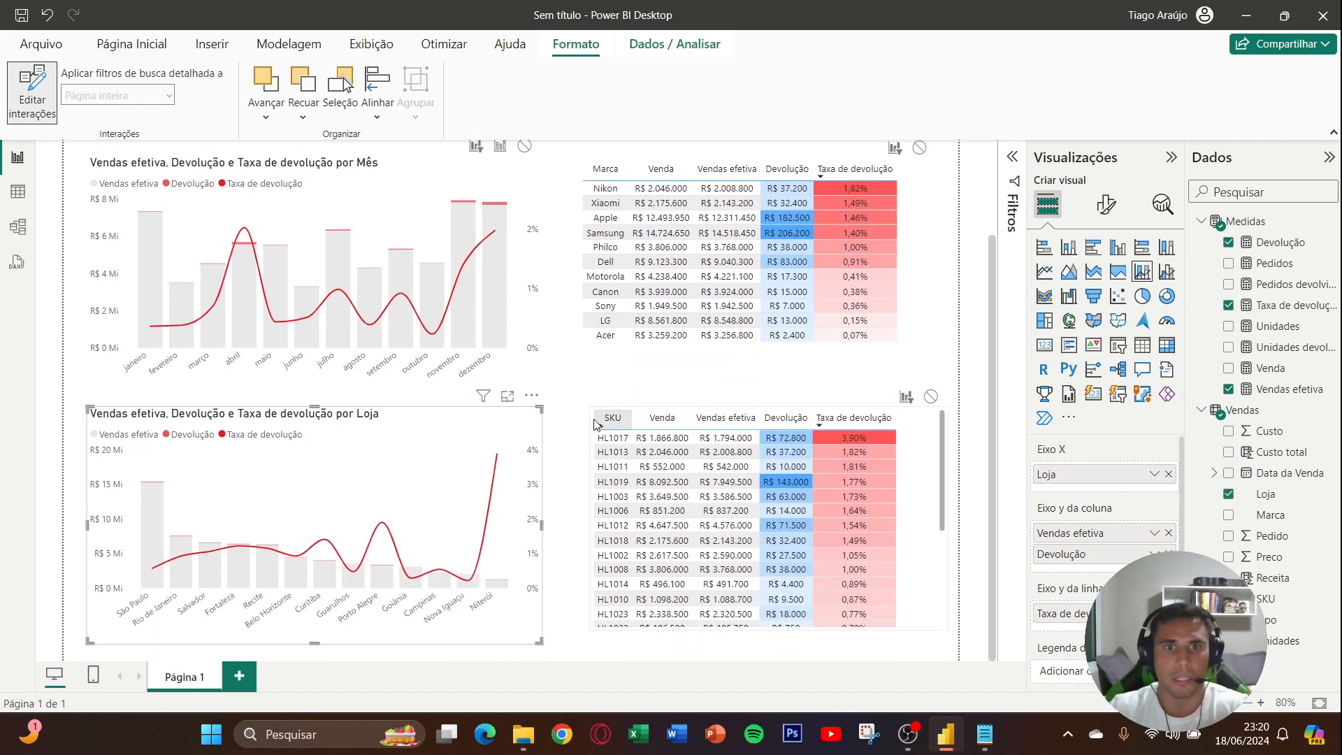
- Set the SKU and Marca tables to filter both combo charts instead of highlighting, and finish editing interactions
{"action": "left_click", "coordinate": [594, 423]}
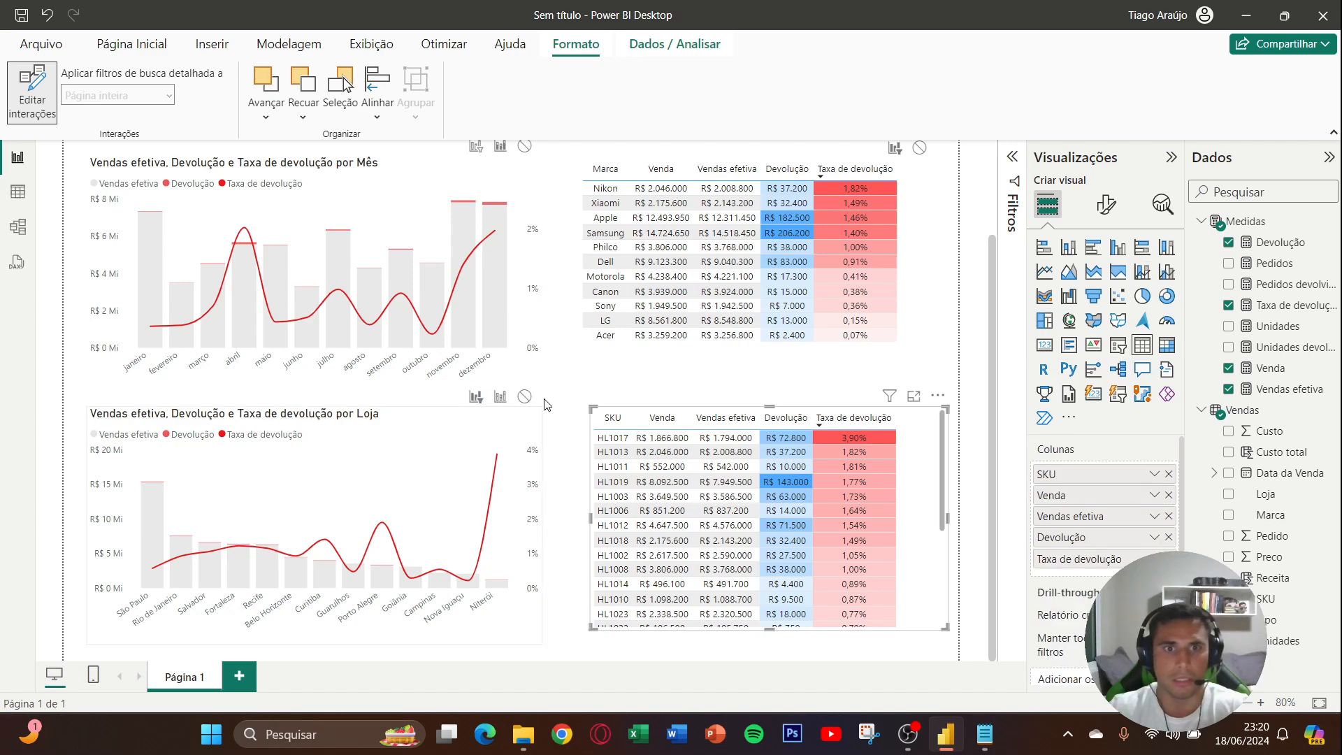
{"action": "scroll", "coordinate": [545, 406], "scroll_direction": "up", "scroll_amount": 1}
{"action": "left_click", "coordinate": [935, 374]}
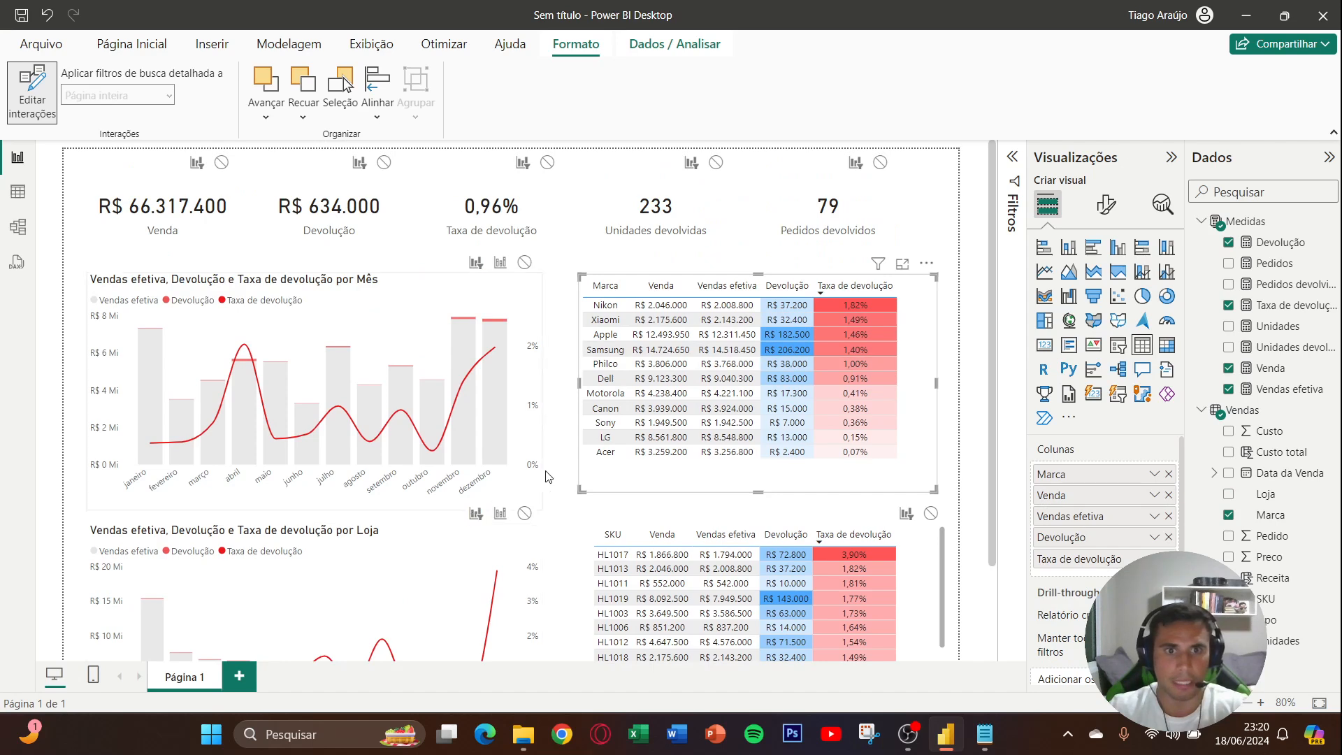
{"action": "left_click", "coordinate": [32, 91]}
- Test the Niterói selection in the Loja chart, examine the dezembro column's details in the Mês chart, and clear the filter
{"action": "scroll", "coordinate": [507, 585], "scroll_direction": "down", "scroll_amount": 1}
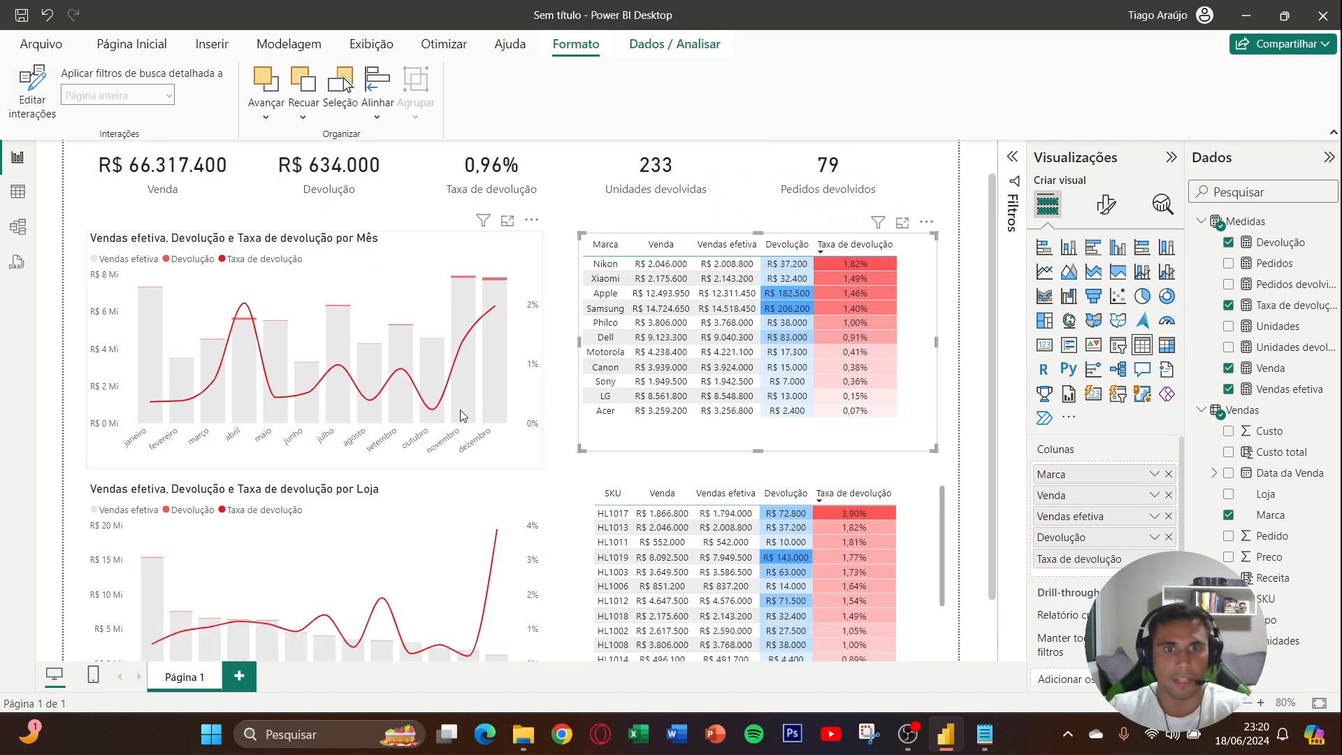
{"action": "left_click", "coordinate": [501, 583]}
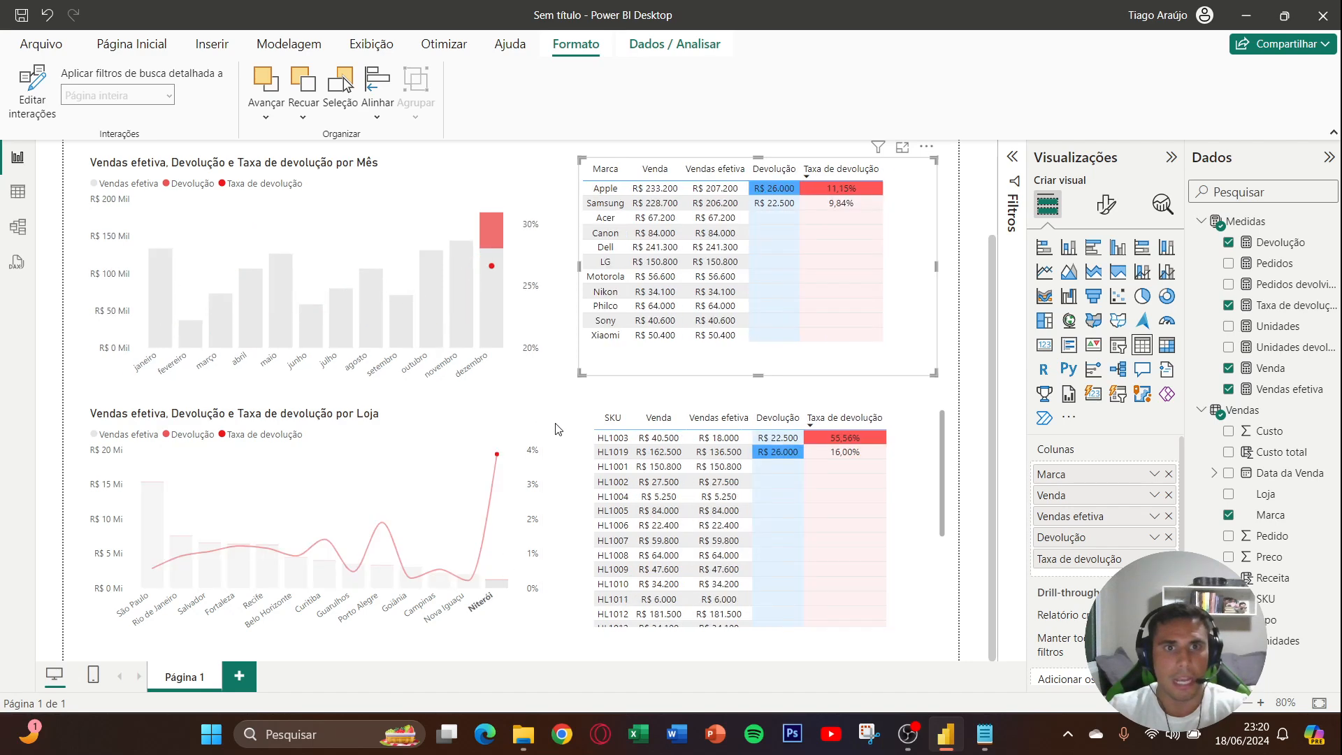
{"action": "scroll", "coordinate": [489, 395], "scroll_direction": "up", "scroll_amount": 2}
{"action": "mouse_move", "coordinate": [494, 384]}
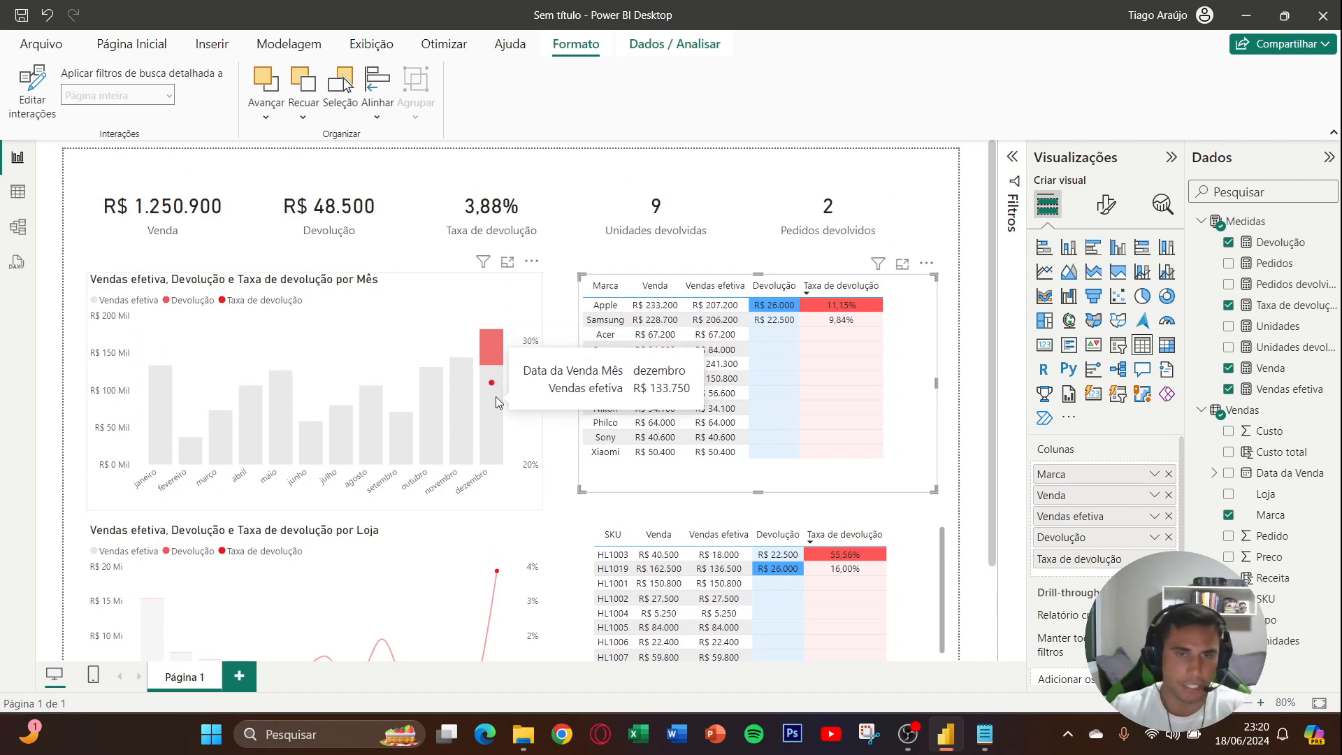
{"action": "left_click", "coordinate": [559, 502]}
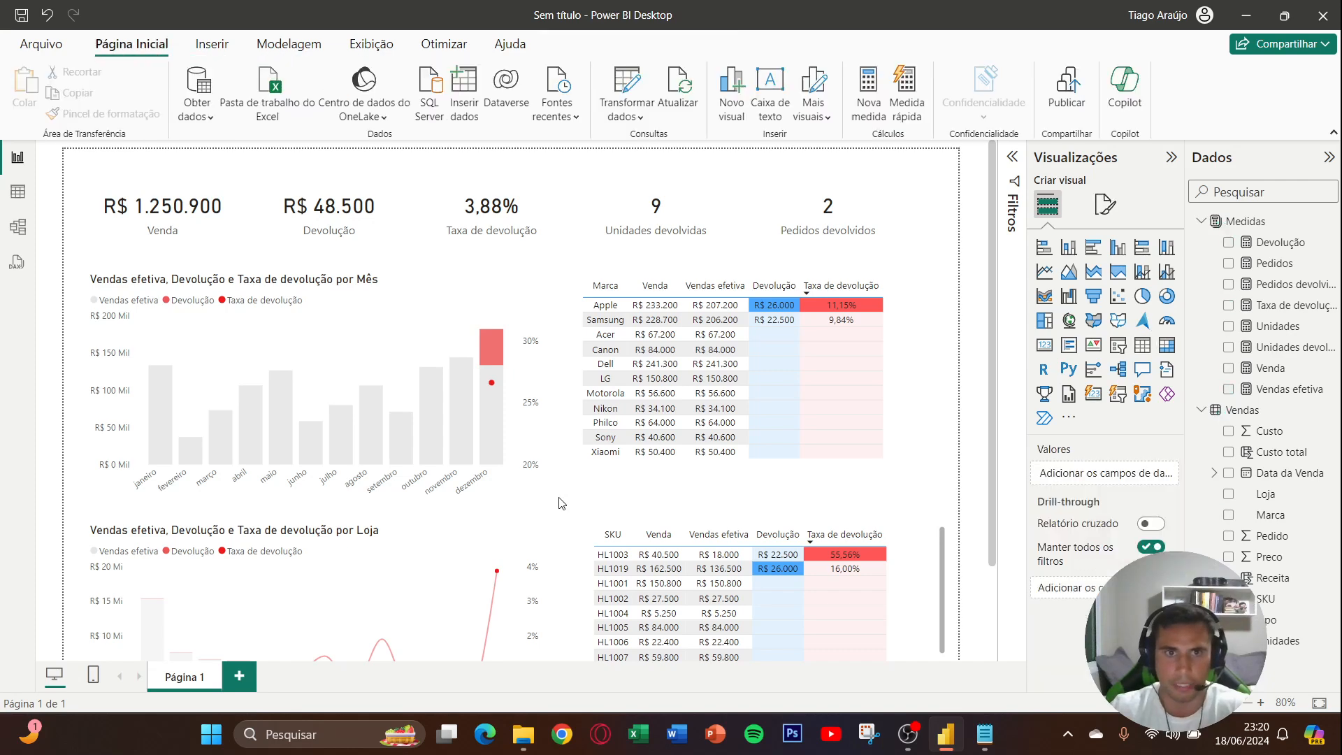
{"action": "scroll", "coordinate": [531, 508], "scroll_direction": "down", "scroll_amount": 3}
{"action": "left_click", "coordinate": [460, 530]}
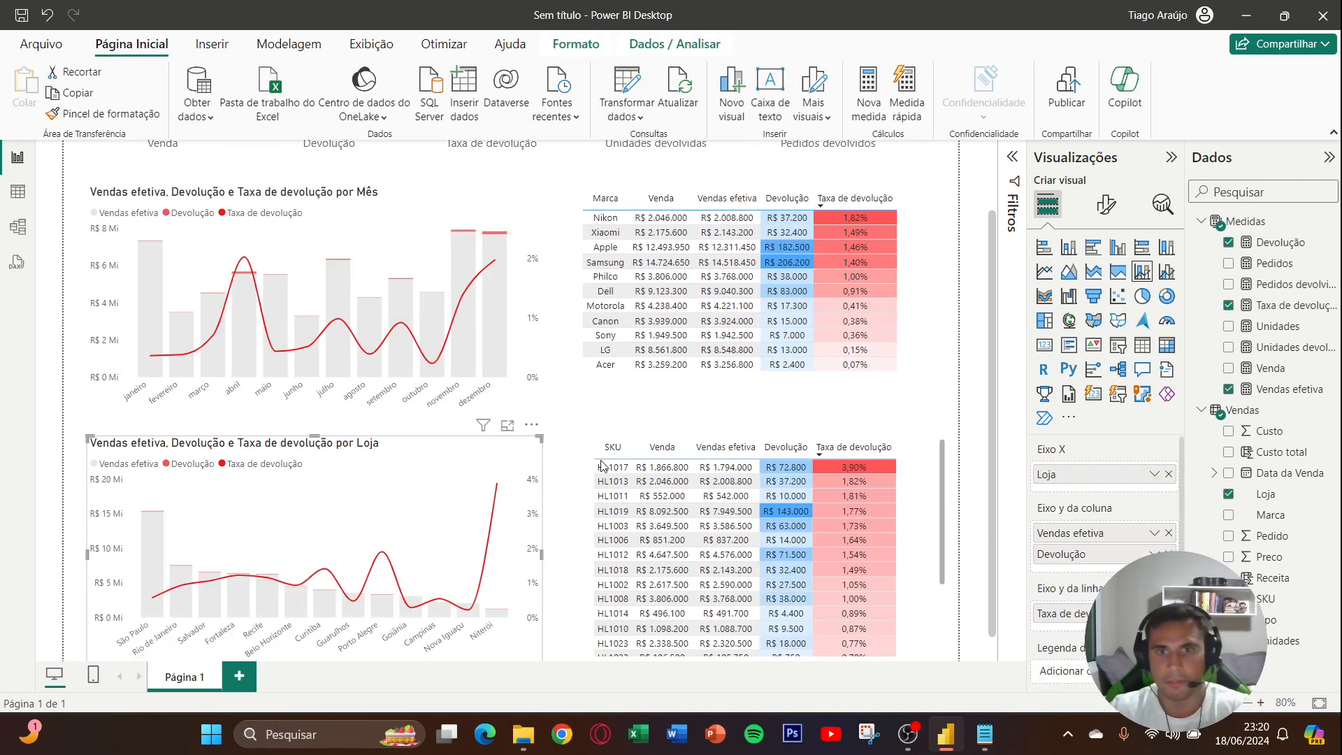
- Test filtering both combo charts by SKU HL1013 from the SKU table, and clear the selection
{"action": "left_click", "coordinate": [753, 487]}
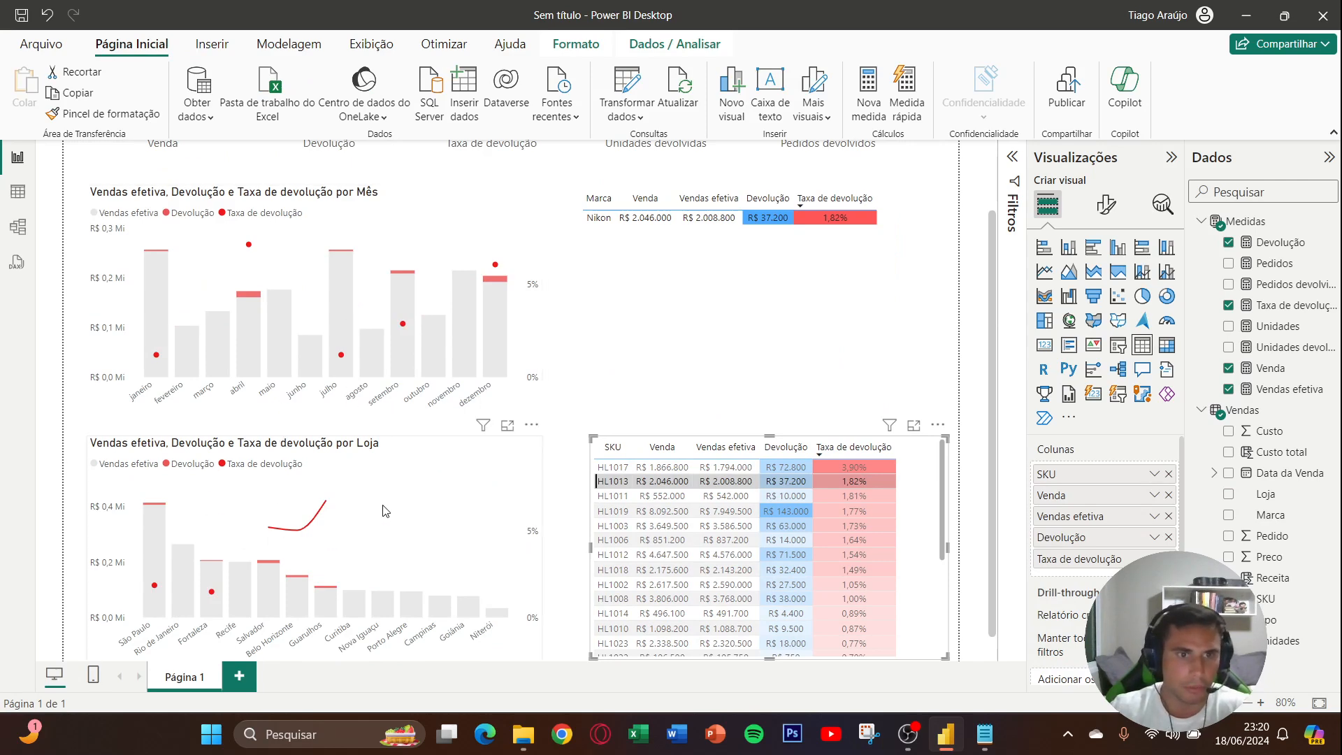
{"action": "left_click", "coordinate": [559, 429]}
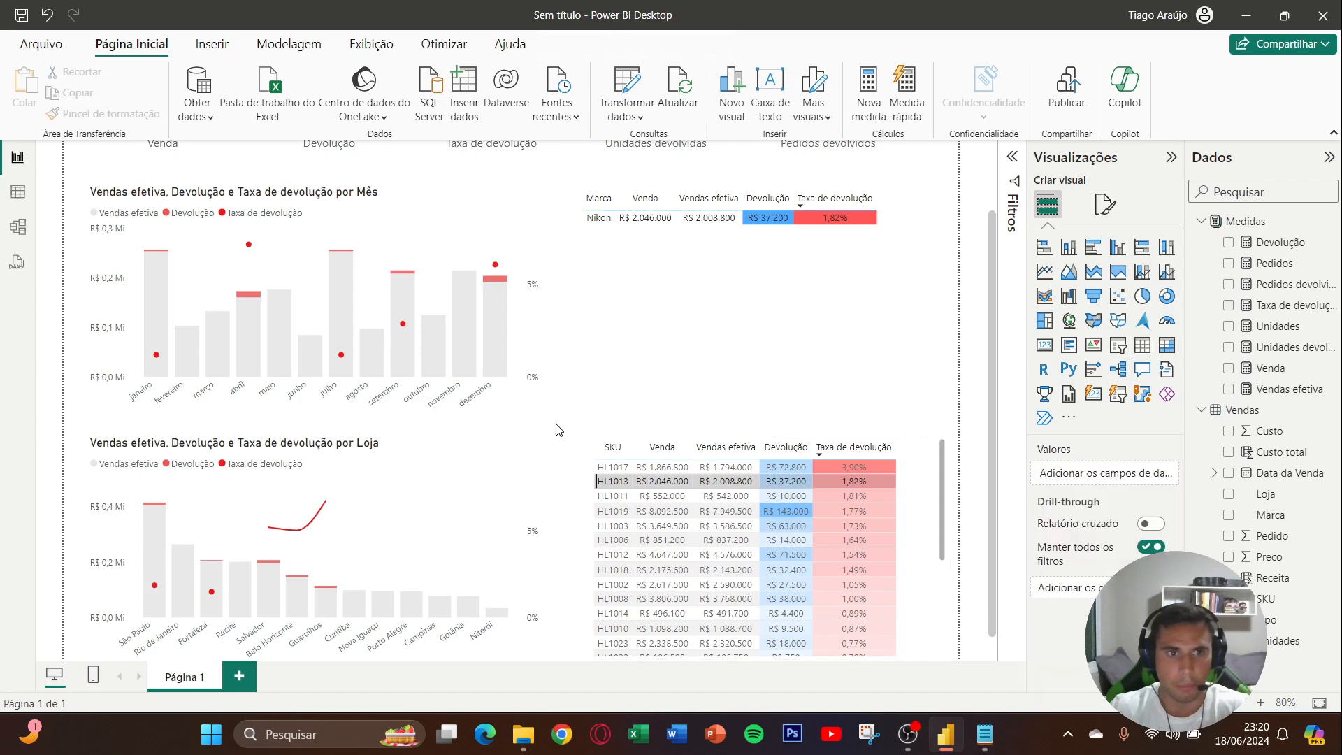
{"action": "left_click", "coordinate": [613, 482]}
{"action": "scroll", "coordinate": [614, 485], "scroll_direction": "up", "scroll_amount": 1}
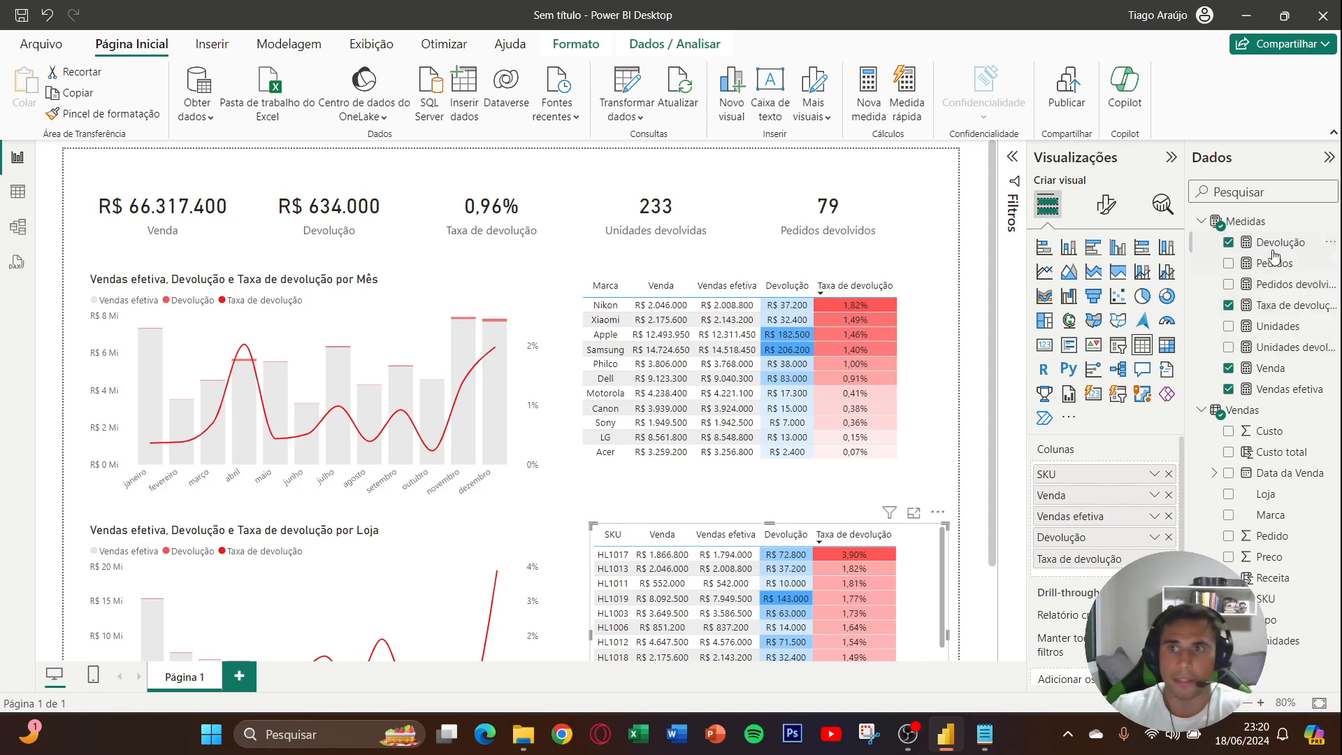
- View the DAX formula of the Taxa de devolução measure, and return to the report page with nothing selected
{"action": "left_click", "coordinate": [1274, 305]}
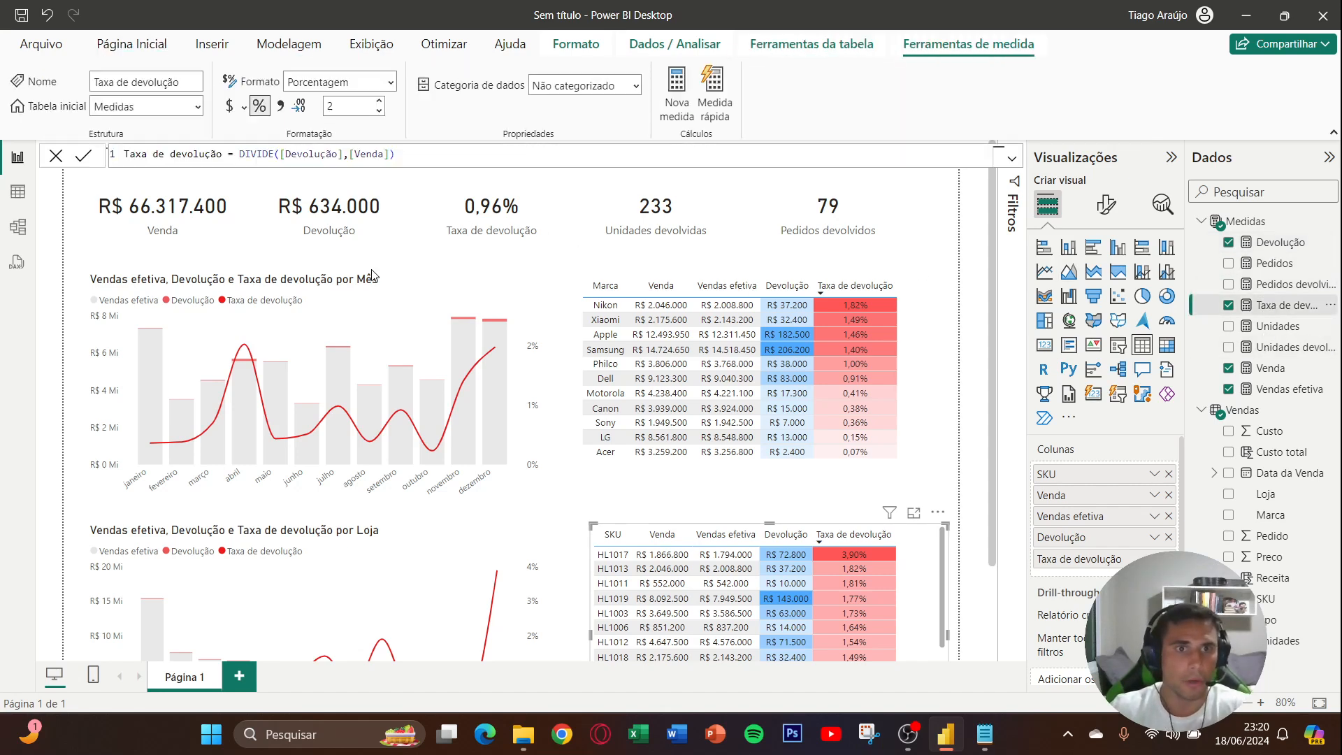
{"action": "left_click", "coordinate": [559, 296]}
{"action": "scroll", "coordinate": [630, 391], "scroll_direction": "down", "scroll_amount": 3}
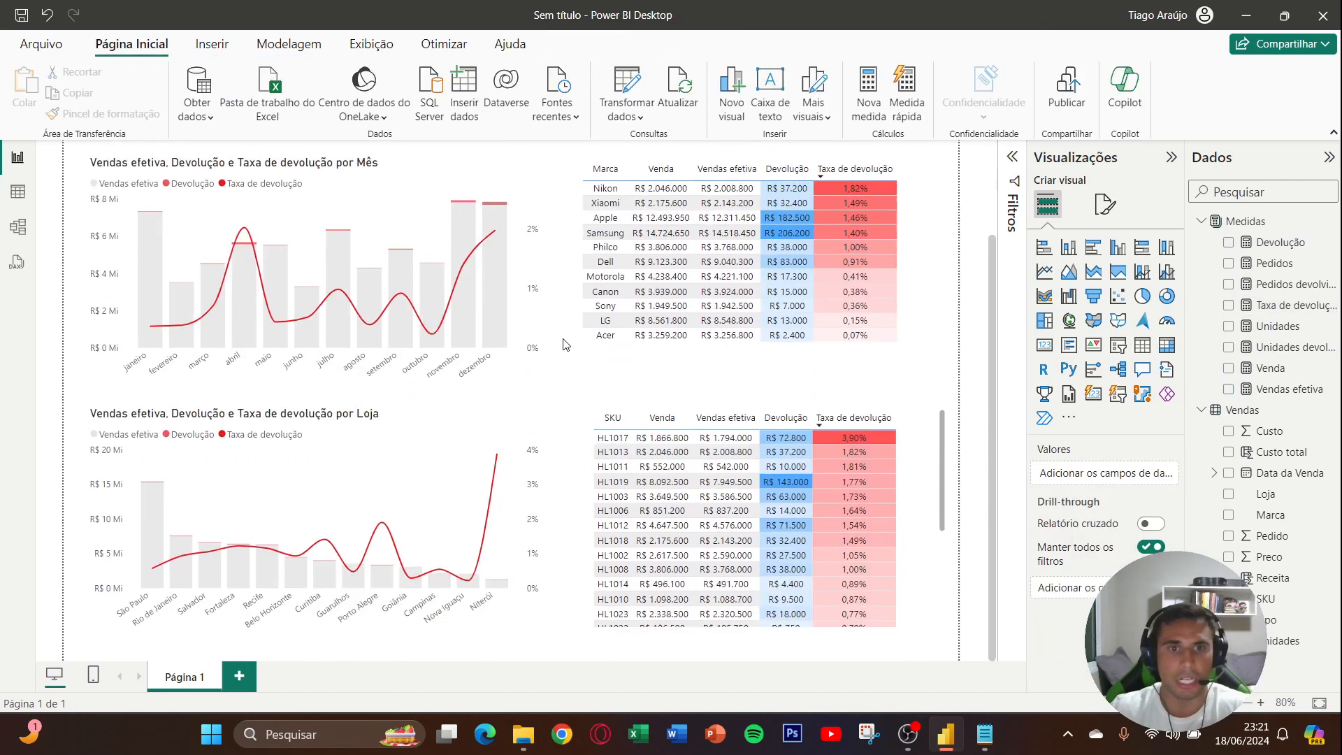
- Filter the report by SKU HL1013 from the SKU table, examine the cards and combo charts, and deselect the table visual
{"action": "left_click", "coordinate": [649, 452]}
{"action": "scroll", "coordinate": [580, 413], "scroll_direction": "up", "scroll_amount": 2}
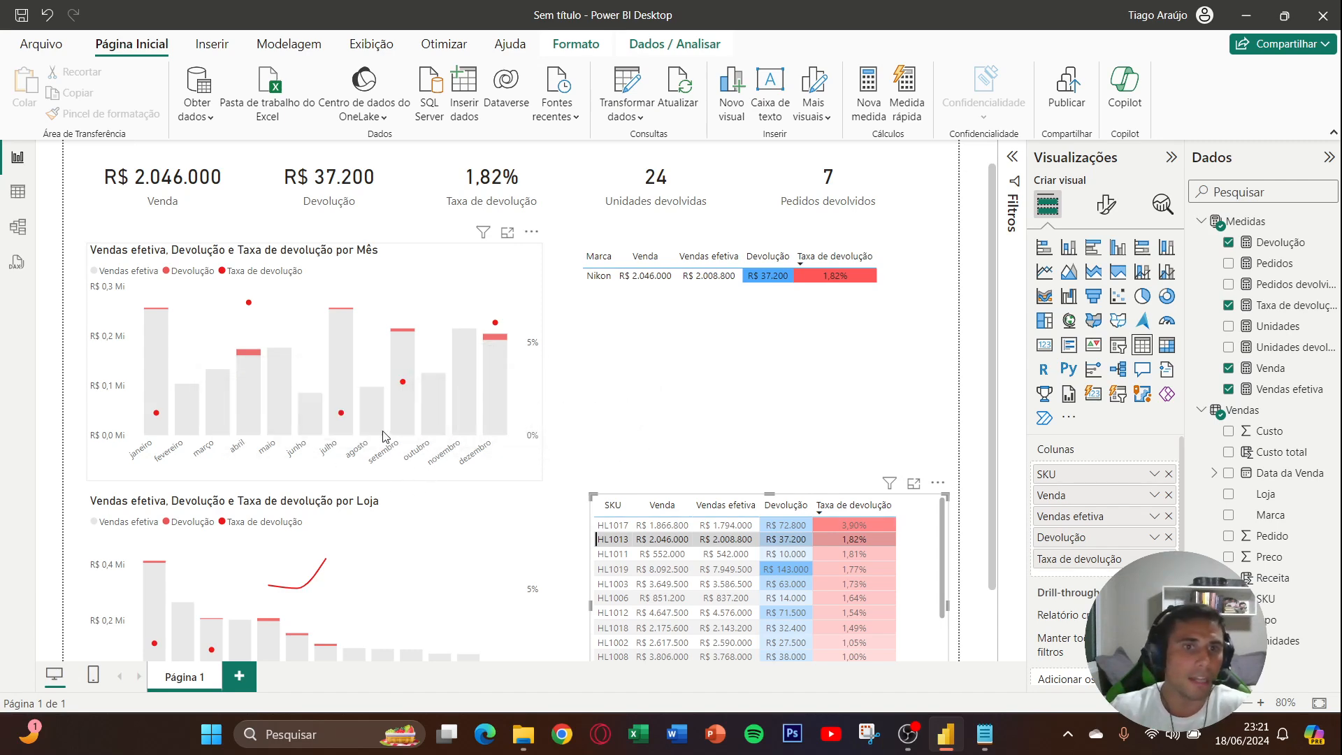
{"action": "left_click", "coordinate": [567, 431]}
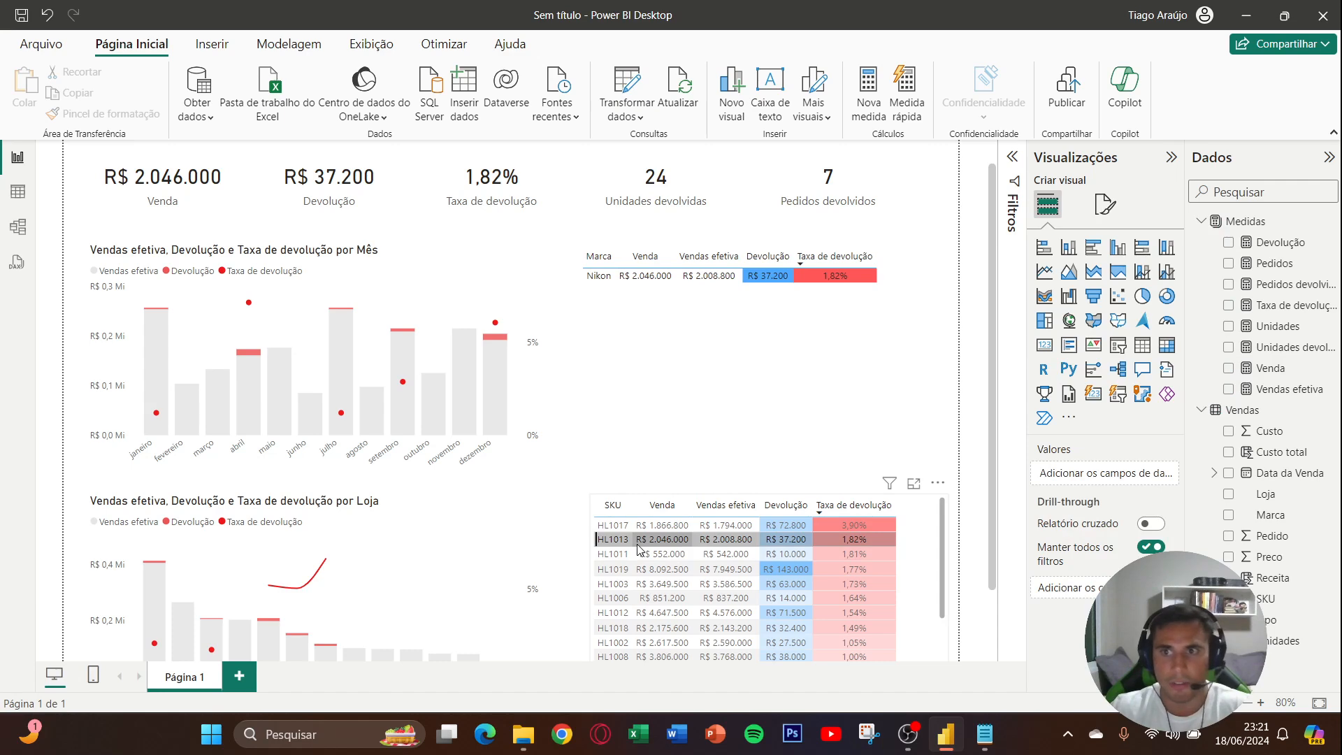
- Open the Taxa de devolução measure's formula and insert an IF function in front of DIVIDE
{"action": "left_click", "coordinate": [1279, 311]}
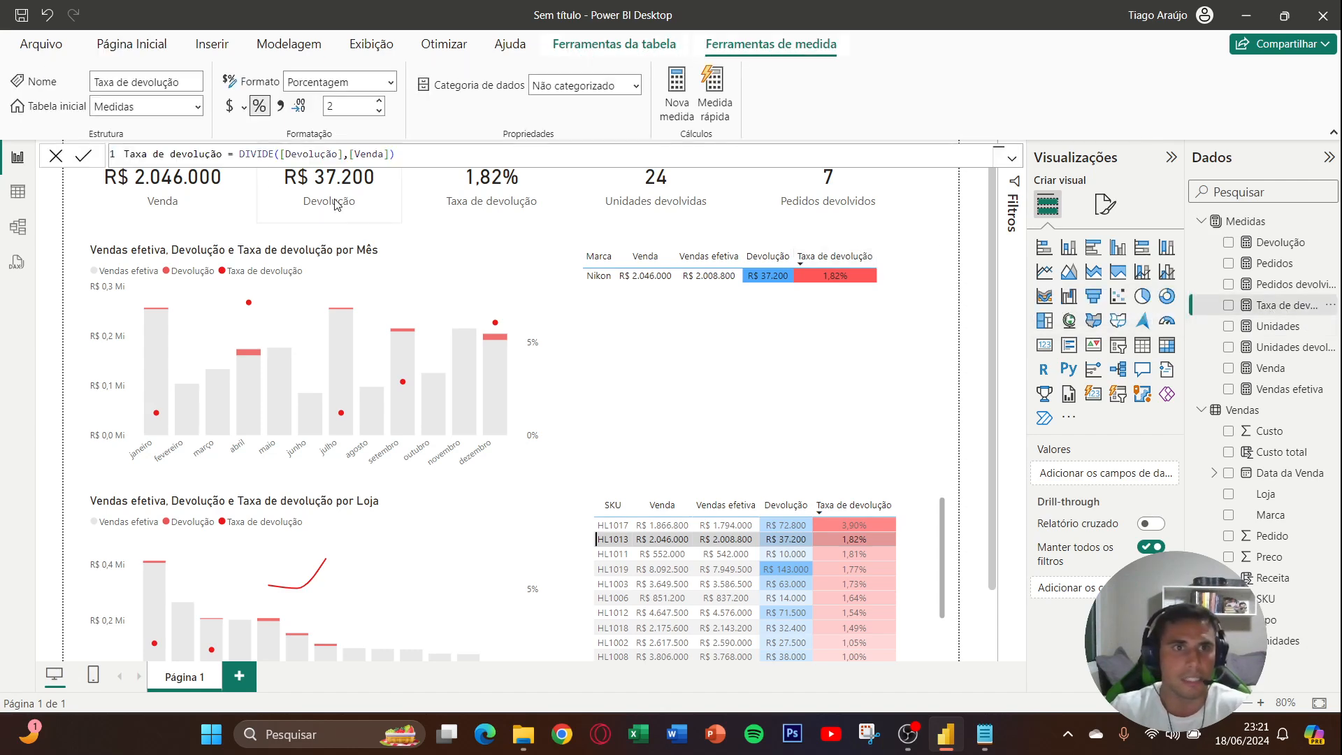
{"action": "left_click", "coordinate": [238, 155]}
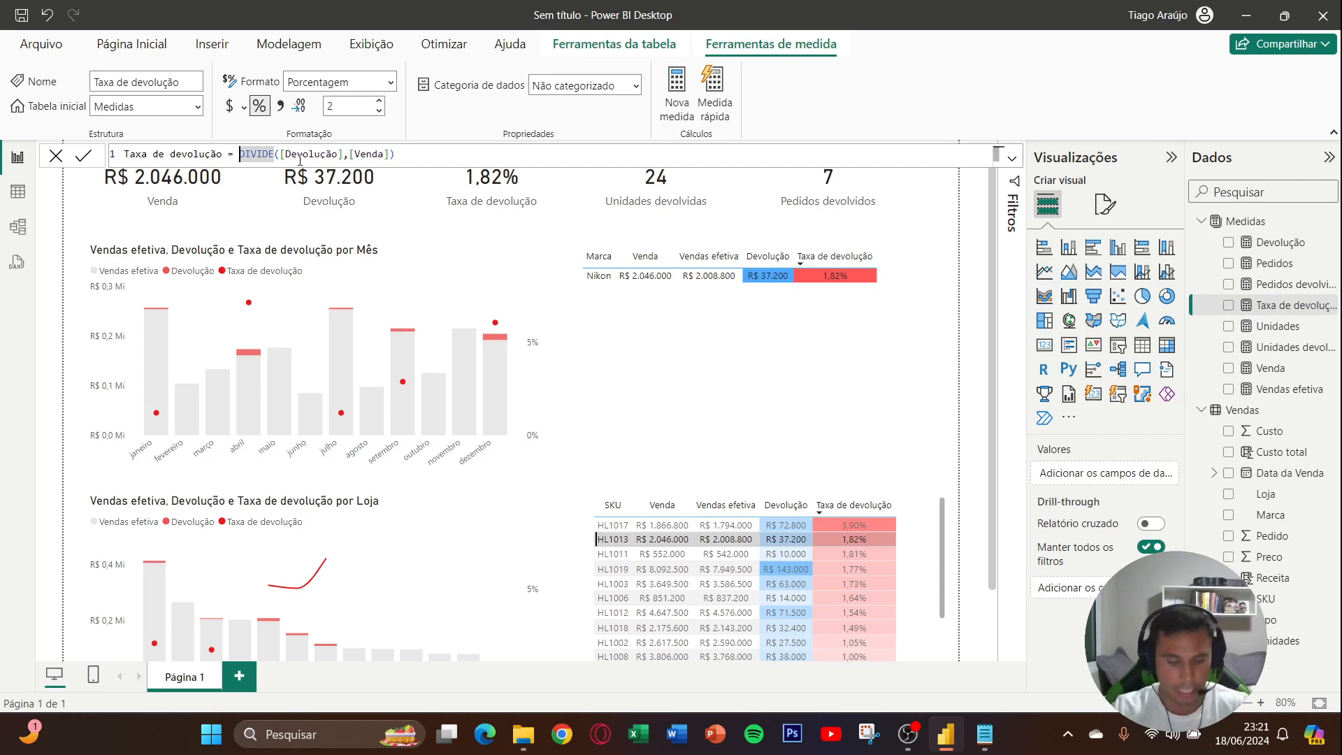
{"action": "type", "text": "IF("}
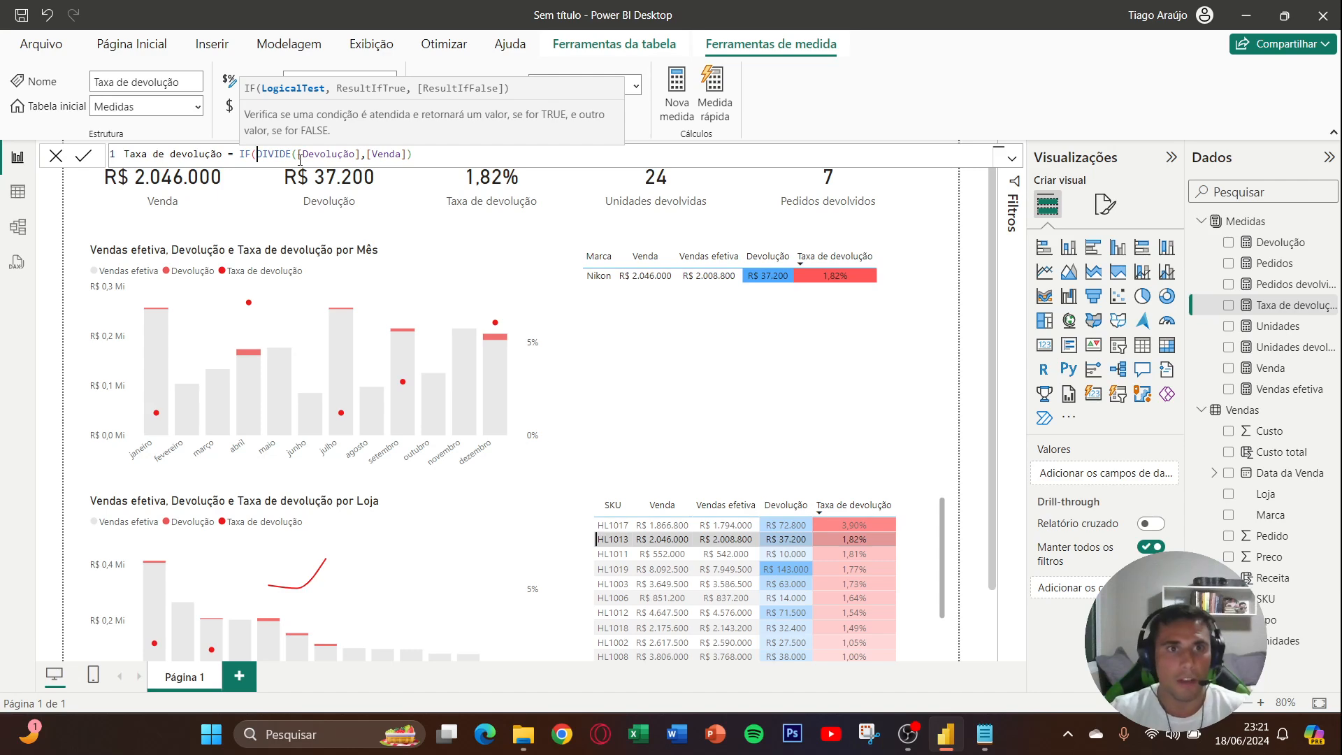
{"action": "key", "text": "ctrl+Right"}
{"action": "key", "text": "ctrl+Right"}
{"action": "key", "text": "ctrl+Right"}
{"action": "key", "text": "ctrl+Right"}
{"action": "key", "text": "ctrl+Right"}
{"action": "key", "text": "ctrl+Right"}
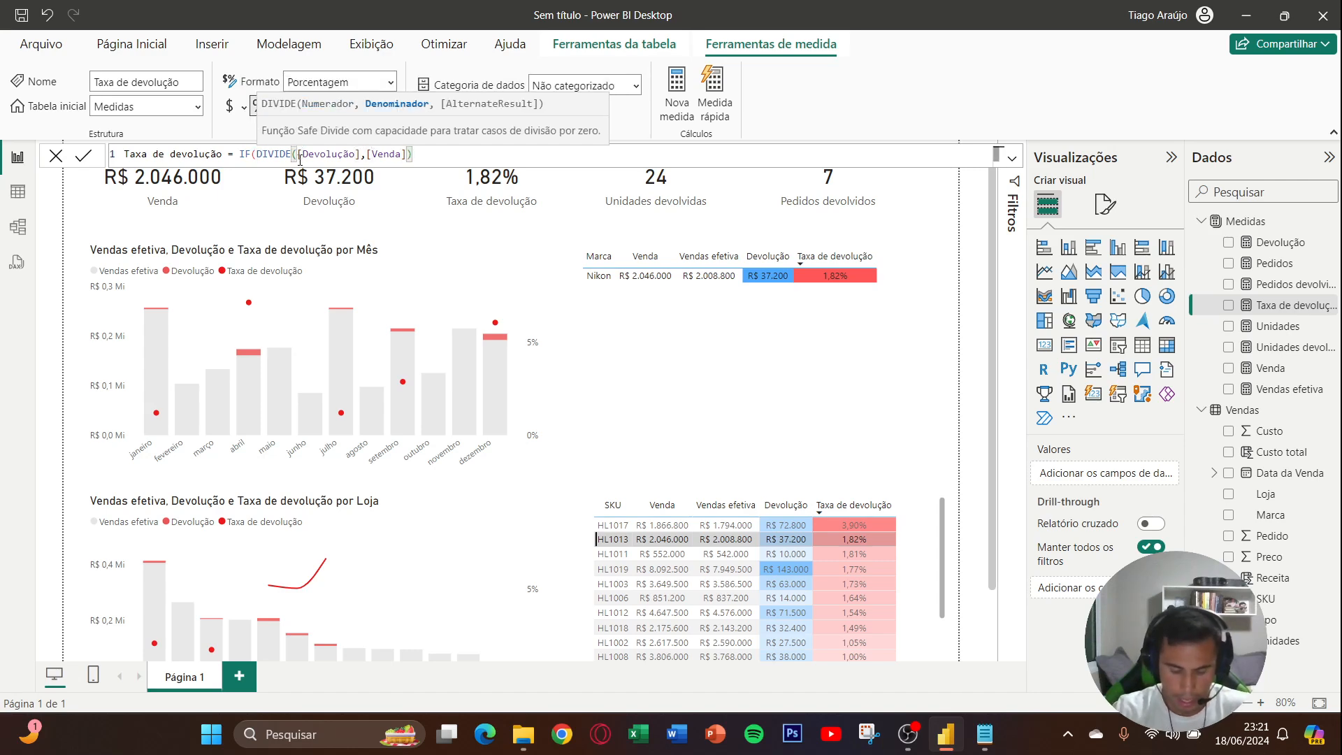
{"action": "key", "text": "ctrl+Left"}
{"action": "key", "text": "ctrl+Left"}
{"action": "key", "text": "ctrl+Left"}
{"action": "key", "text": "ctrl+Left"}
{"action": "key", "text": "ctrl+Left"}
{"action": "key", "text": "ctrl+Left"}
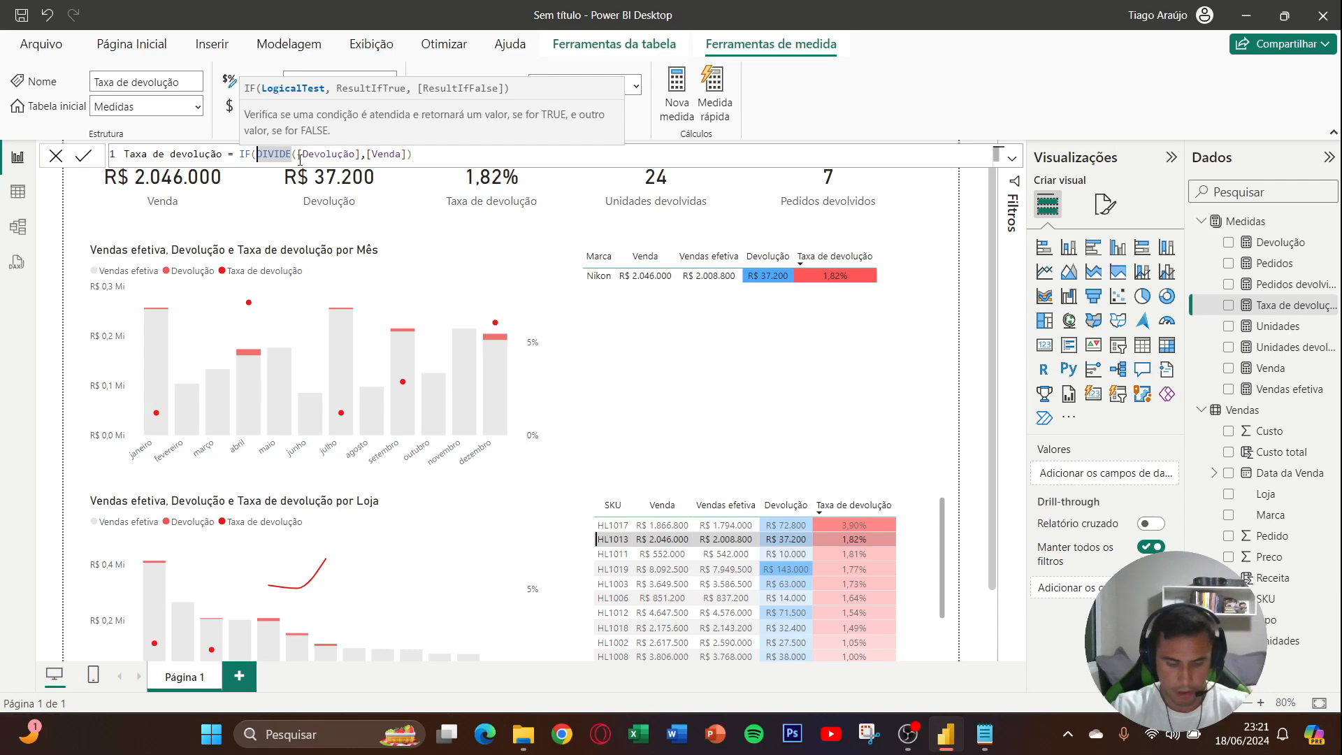
- Wrap DIVIDE([Devolução],[Venda]) in ISBLANK as the IF condition, with 0 as the result when true
{"action": "type", "text": "ISBLANK("}
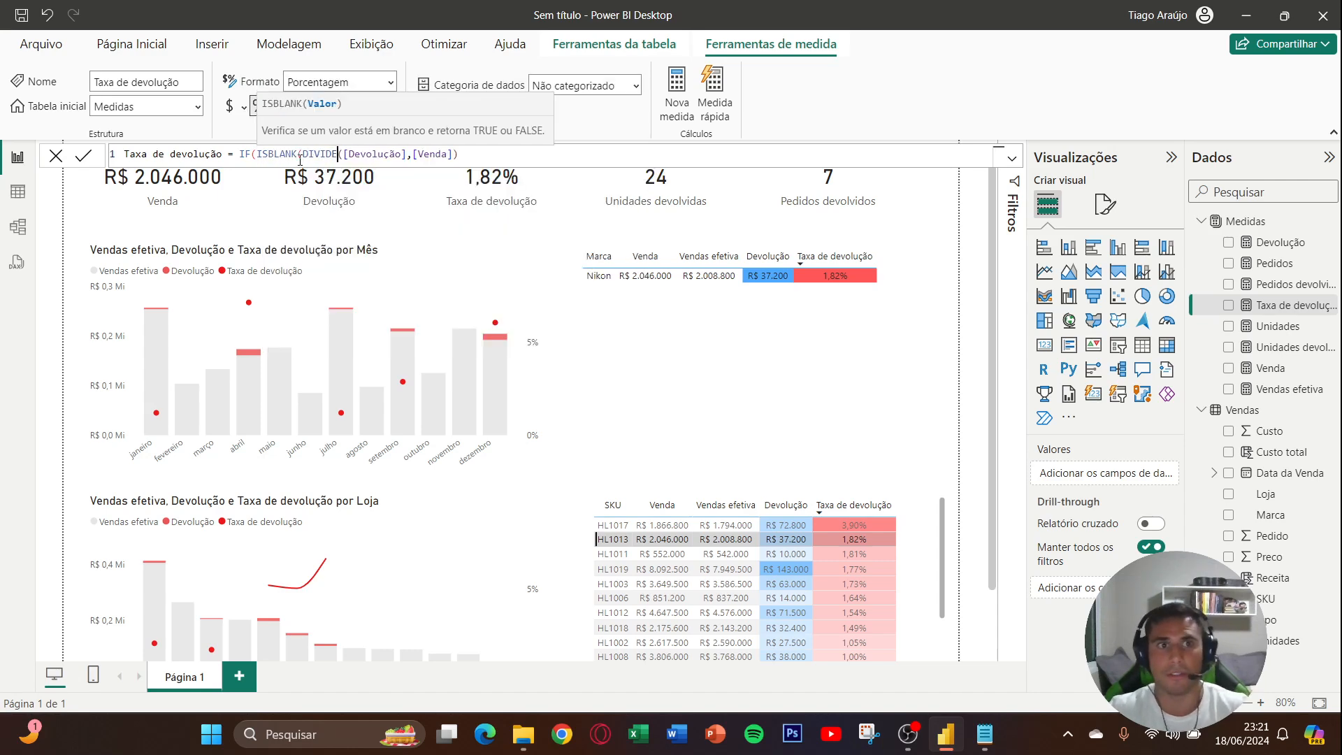
{"action": "key", "text": "ctrl+Right"}
{"action": "key", "text": "ctrl+Right"}
{"action": "key", "text": "ctrl+Right"}
{"action": "key", "text": "ctrl+Right"}
{"action": "key", "text": "ctrl+Right"}
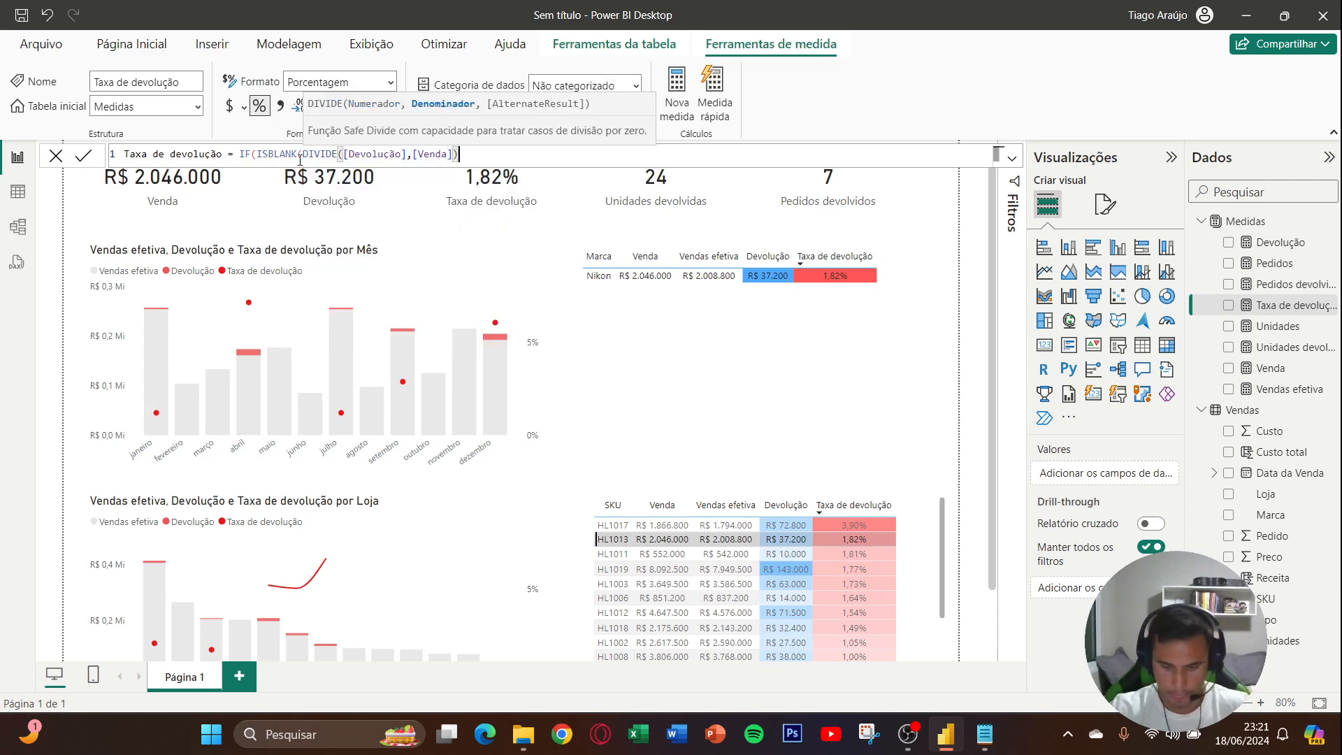
{"action": "type", "text": "),"}
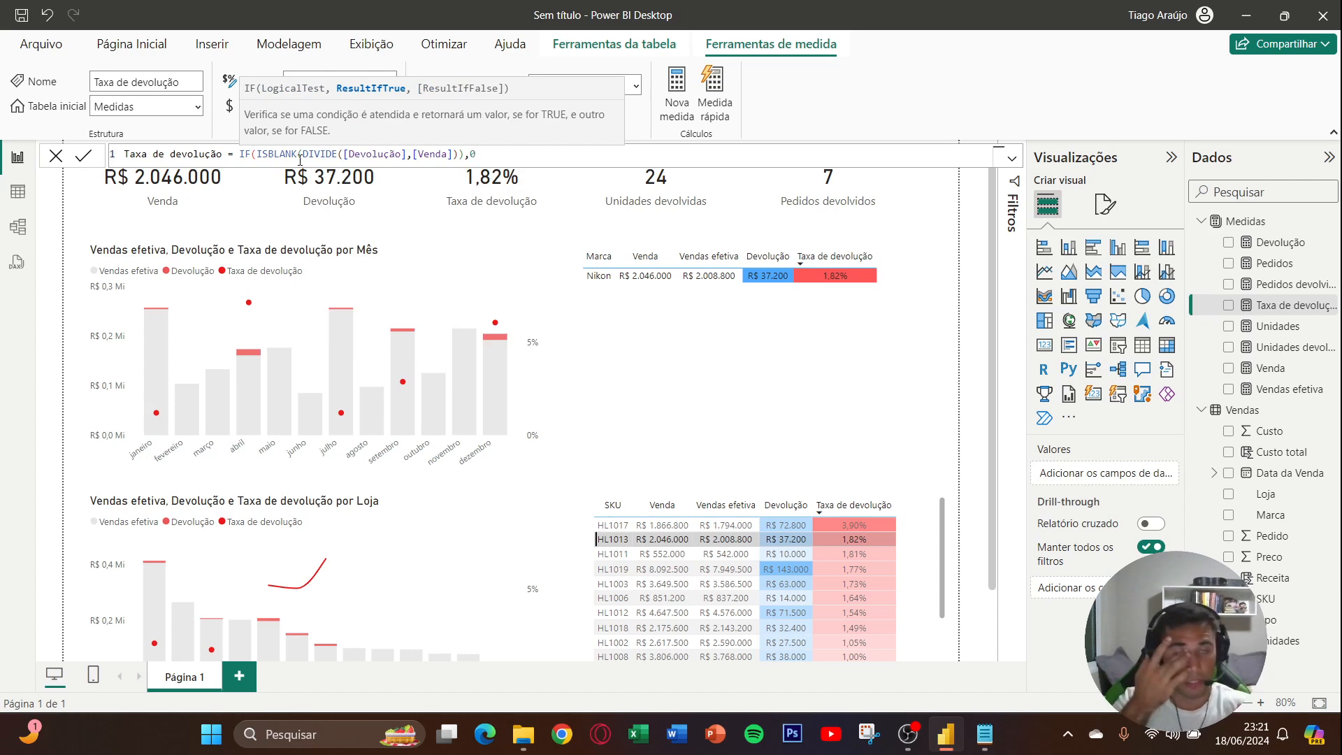
{"action": "type", "text": "0"}
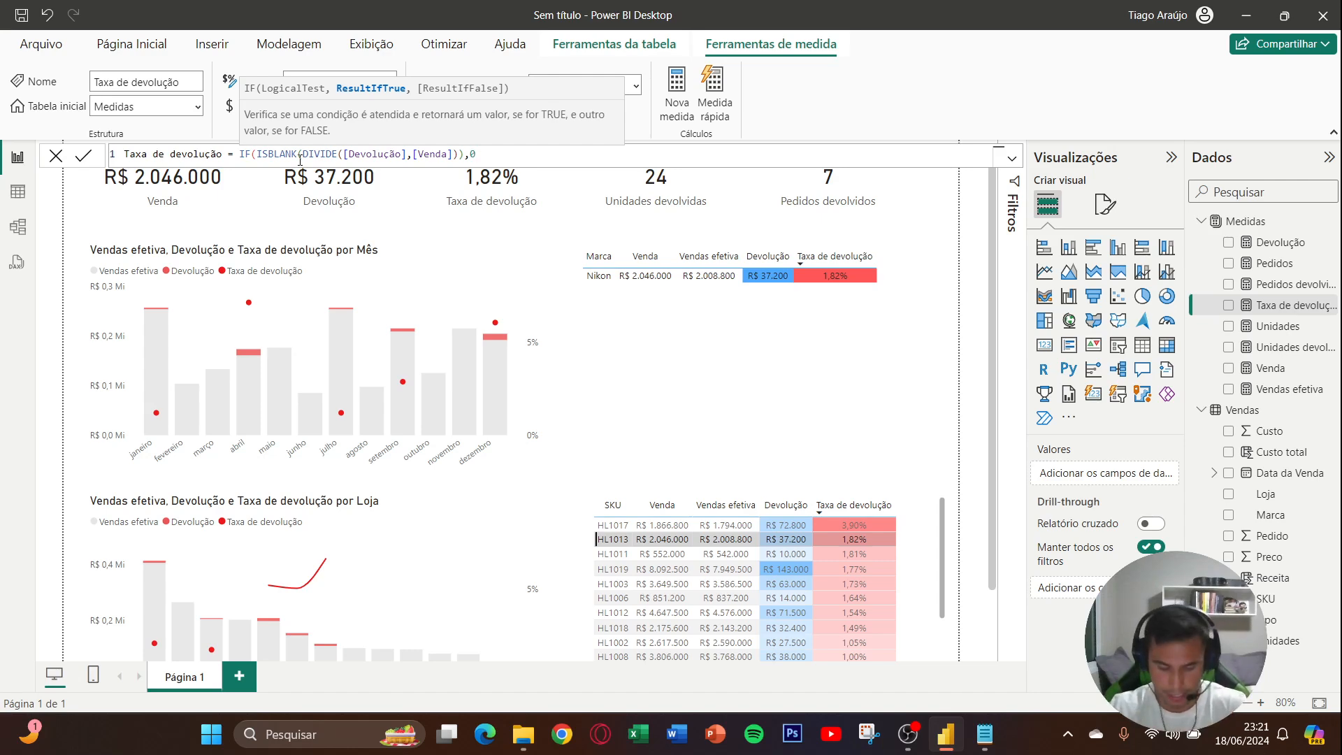
{"action": "type", "text": ","}
- Add a copy of DIVIDE([Devolução],[Venda]) as the IF function's false result, close the formula, and commit the measure
{"action": "key", "text": "Left"}
{"action": "key", "text": "Left"}
{"action": "key", "text": "Left"}
{"action": "key", "text": "Left"}
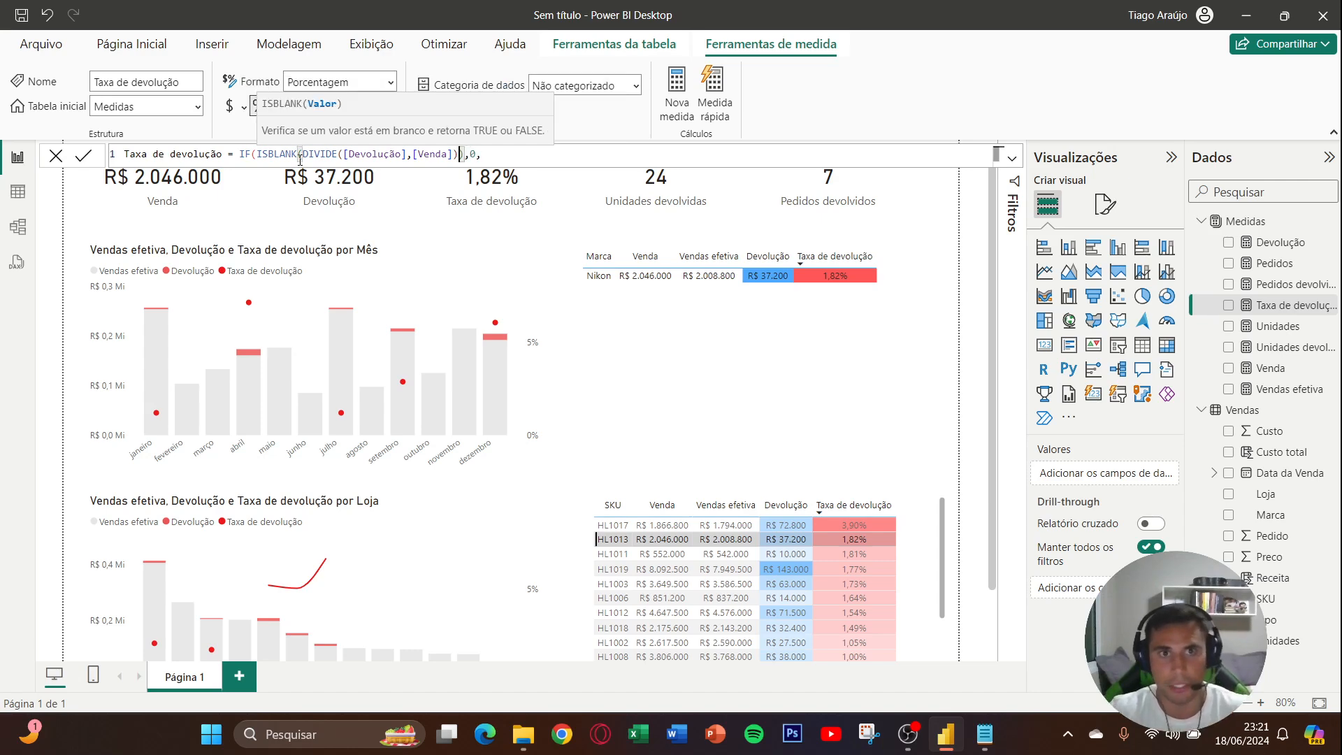
{"action": "key", "text": "ctrl+shift+Left"}
{"action": "key", "text": "ctrl+shift+Left"}
{"action": "key", "text": "ctrl+shift+Left"}
{"action": "key", "text": "ctrl+shift+Left"}
{"action": "key", "text": "ctrl+shift+Left"}
{"action": "key", "text": "ctrl+shift+Left"}
{"action": "key", "text": "ctrl+c"}
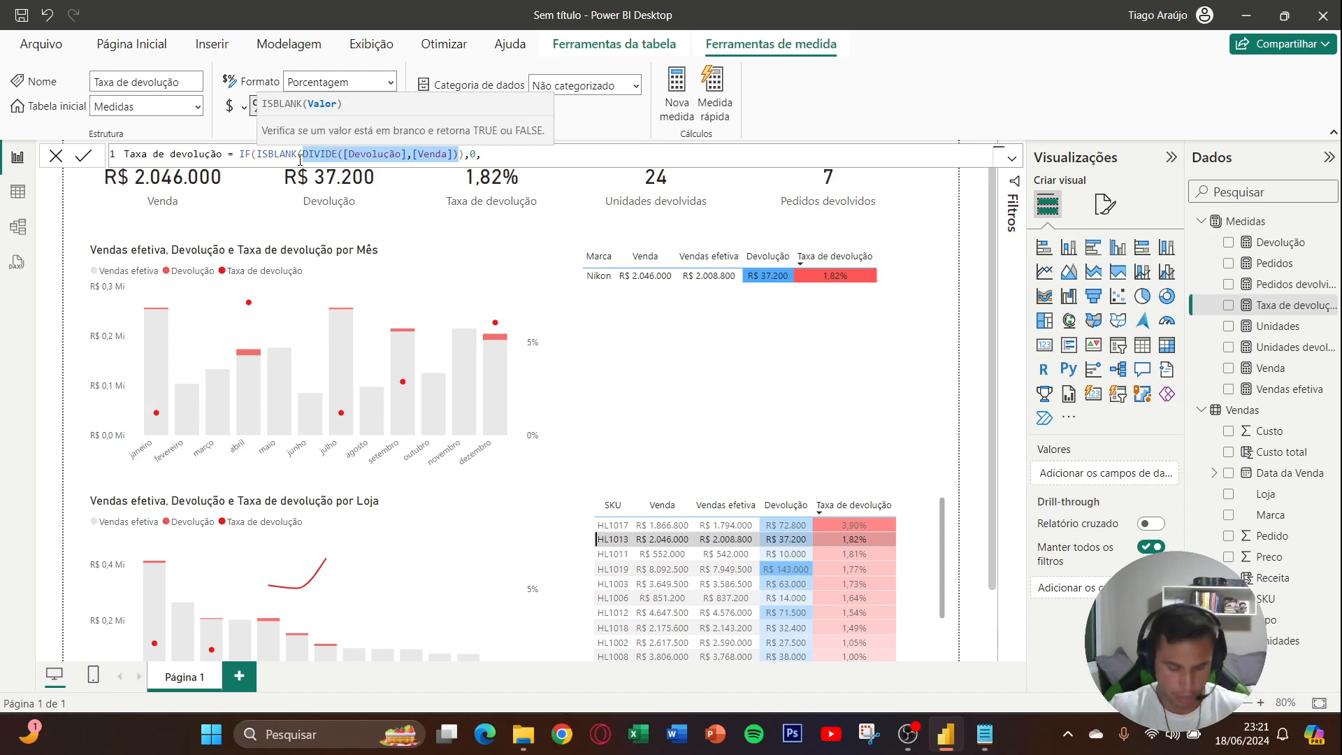
{"action": "key", "text": "ctrl+Right"}
{"action": "key", "text": "ctrl+Right"}
{"action": "key", "text": "ctrl+Right"}
{"action": "key", "text": "ctrl+Right"}
{"action": "key", "text": "ctrl+Right"}
{"action": "key", "text": "ctrl+Right"}
{"action": "key", "text": "ctrl+Right"}
{"action": "key", "text": "ctrl+Right"}
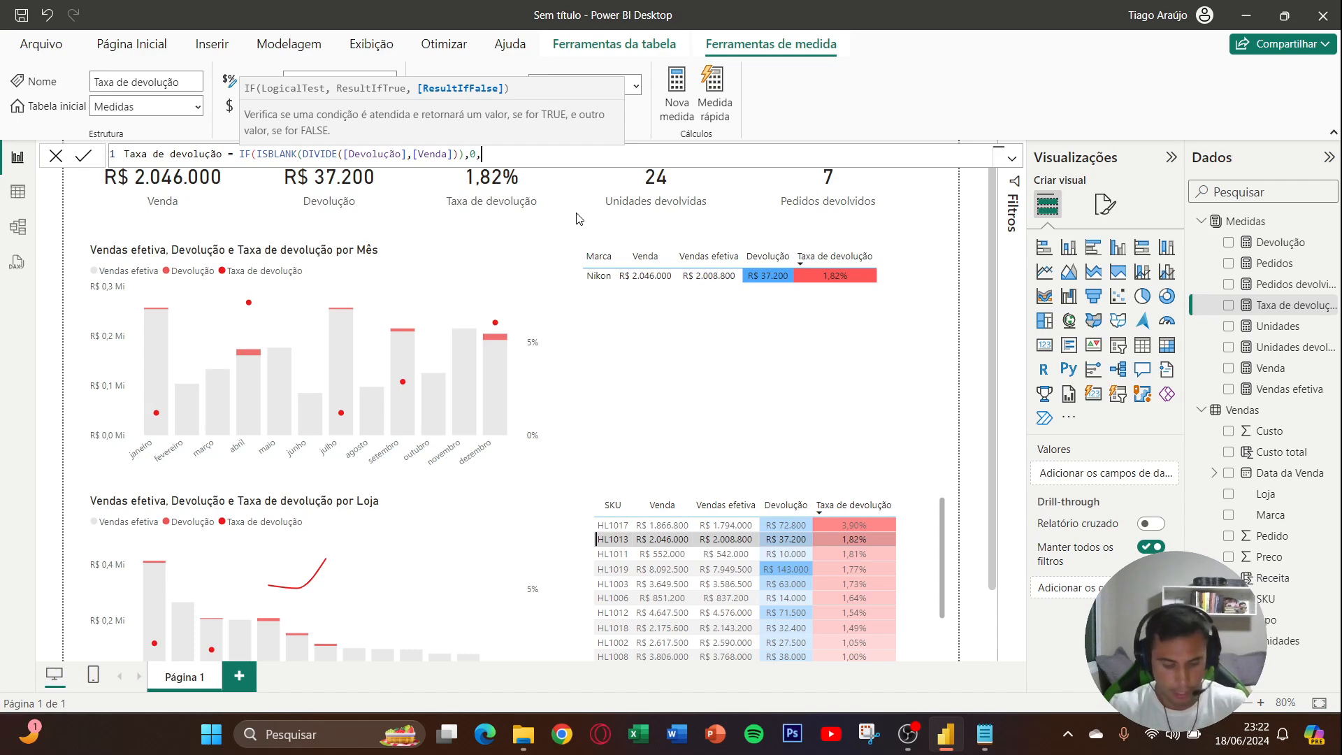
{"action": "key", "text": "ctrl+v"}
{"action": "type", "text": ")"}
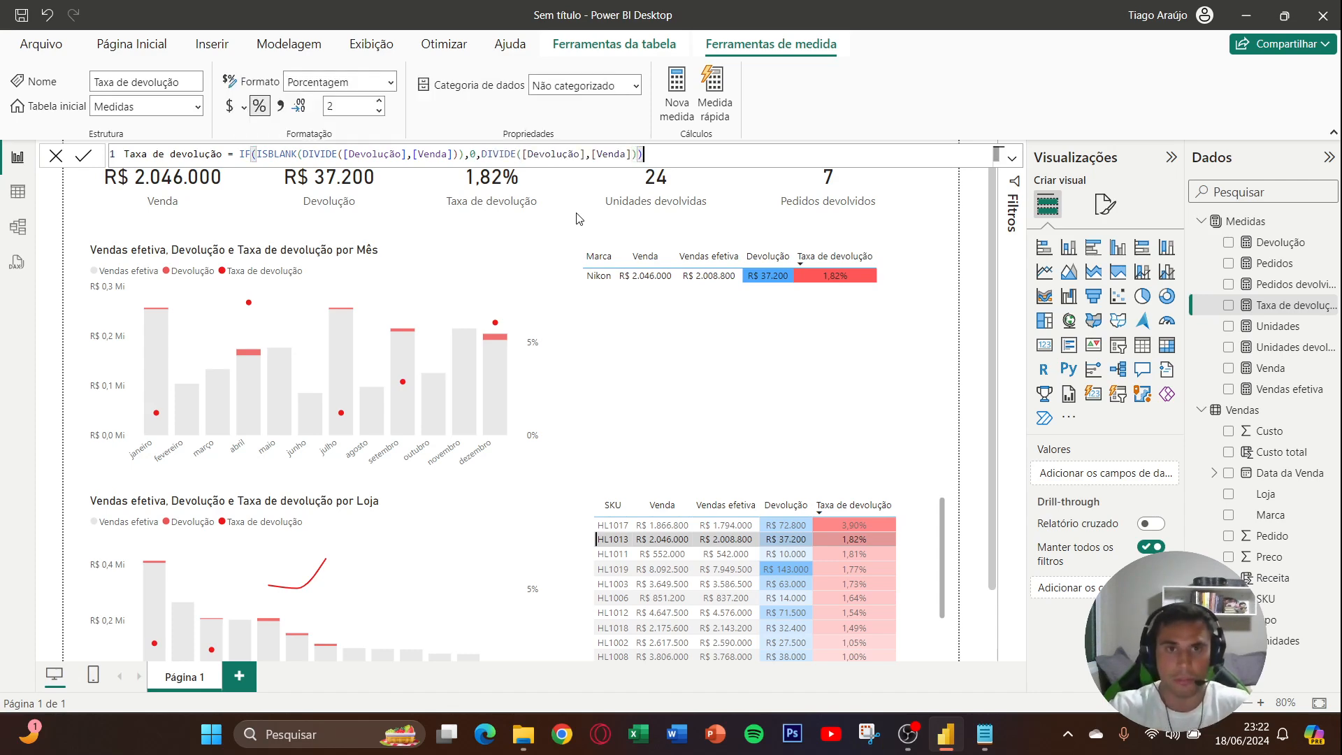
{"action": "key", "text": "Return"}
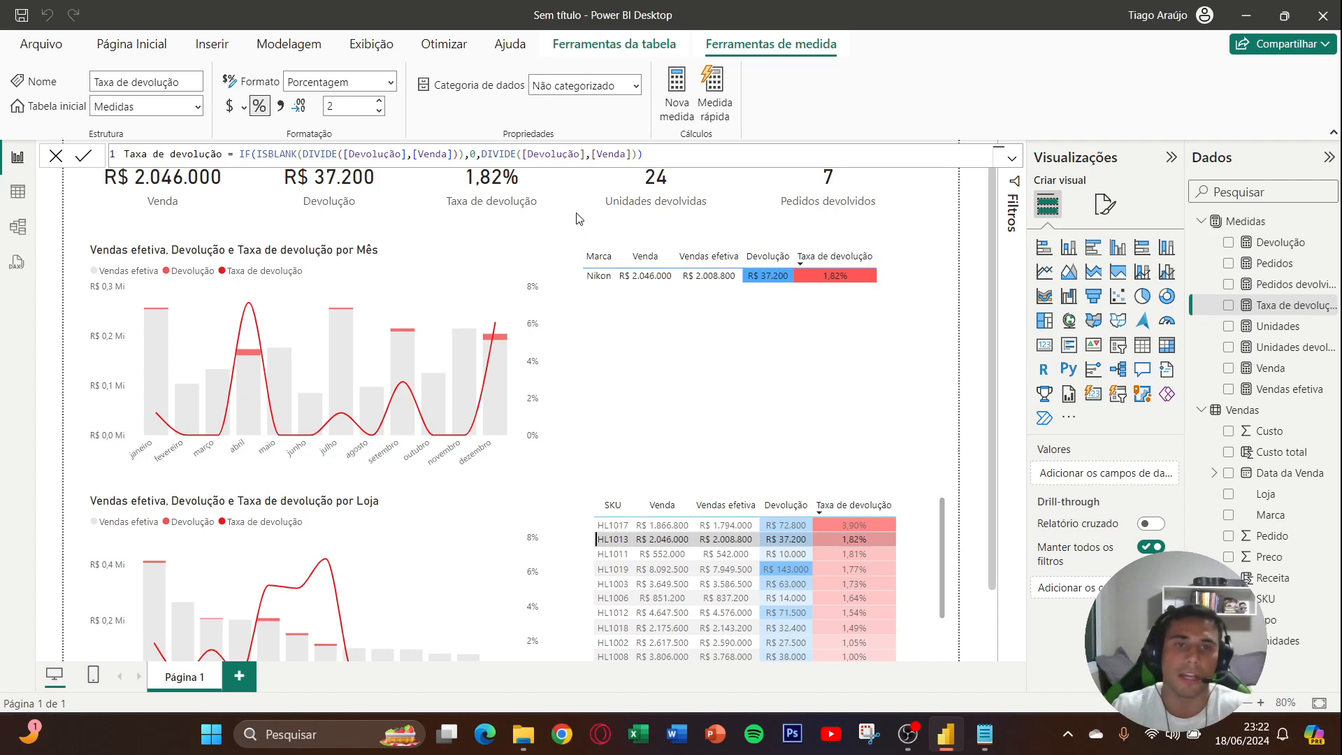
- Examine the Taxa de devolução lines in both combo charts under the HL1013 filter, and clear the SKU selection
{"action": "scroll", "coordinate": [566, 251], "scroll_direction": "down", "scroll_amount": 2}
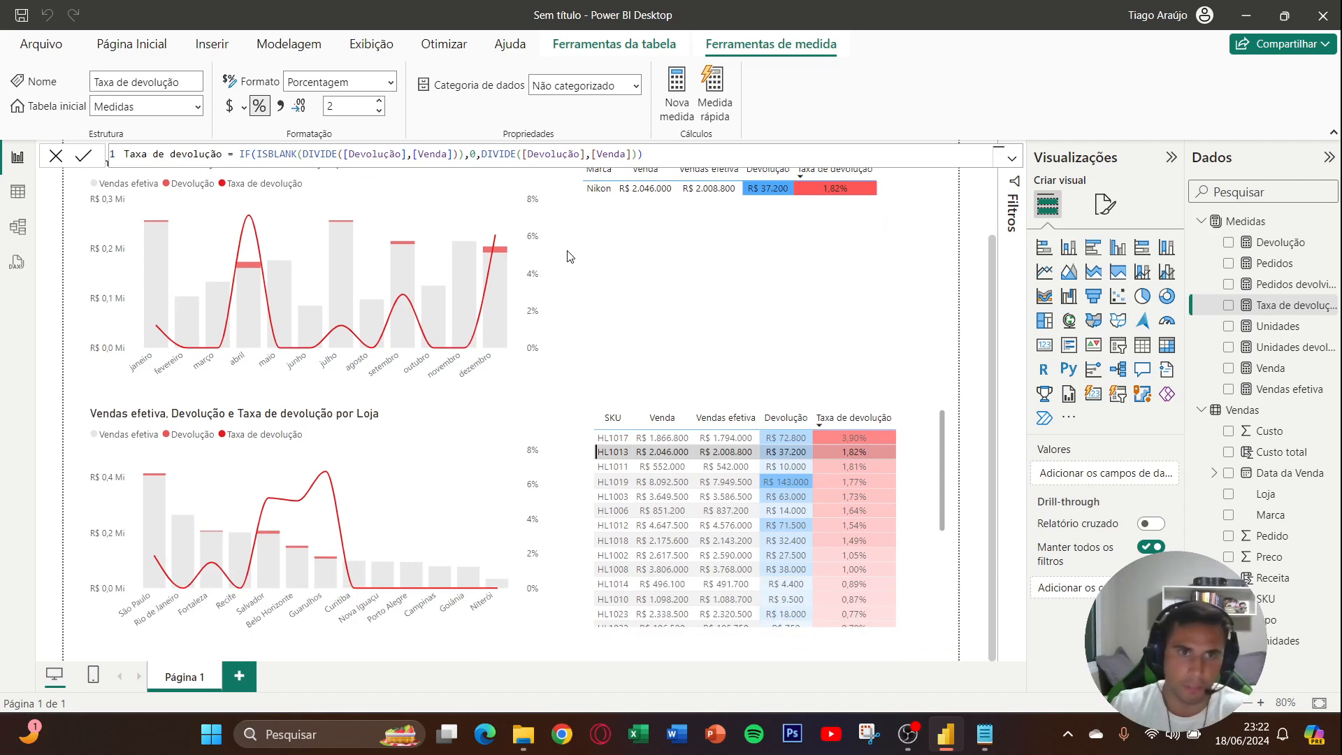
{"action": "scroll", "coordinate": [567, 254], "scroll_direction": "up", "scroll_amount": 2}
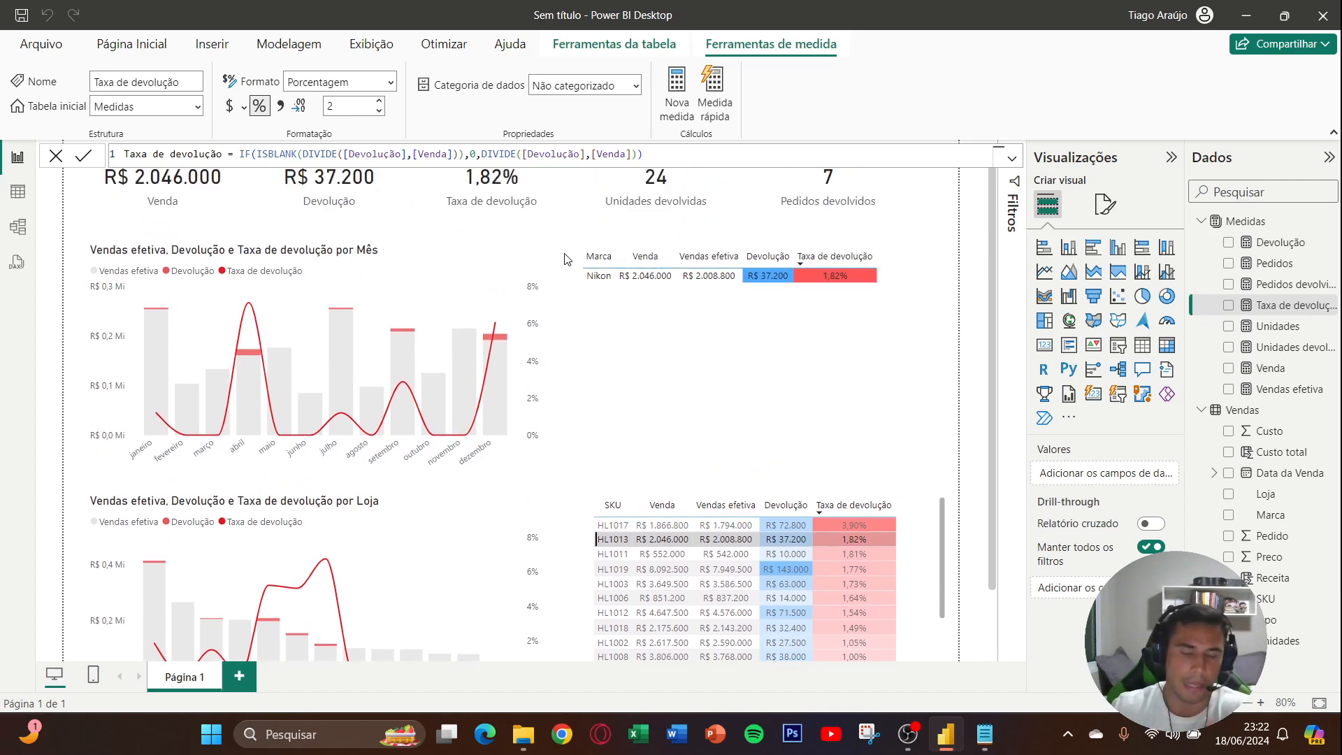
{"action": "left_click", "coordinate": [566, 259]}
{"action": "scroll", "coordinate": [551, 266], "scroll_direction": "down", "scroll_amount": 2}
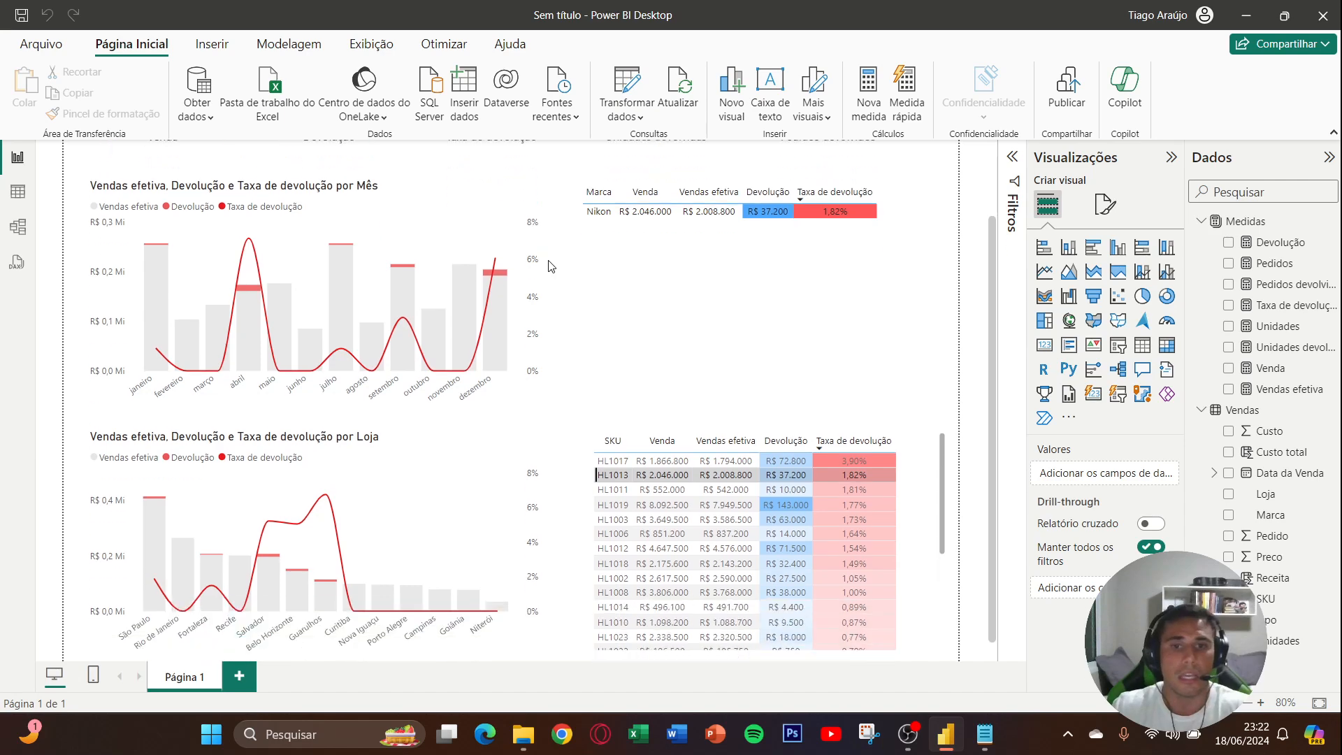
{"action": "left_click", "coordinate": [622, 452]}
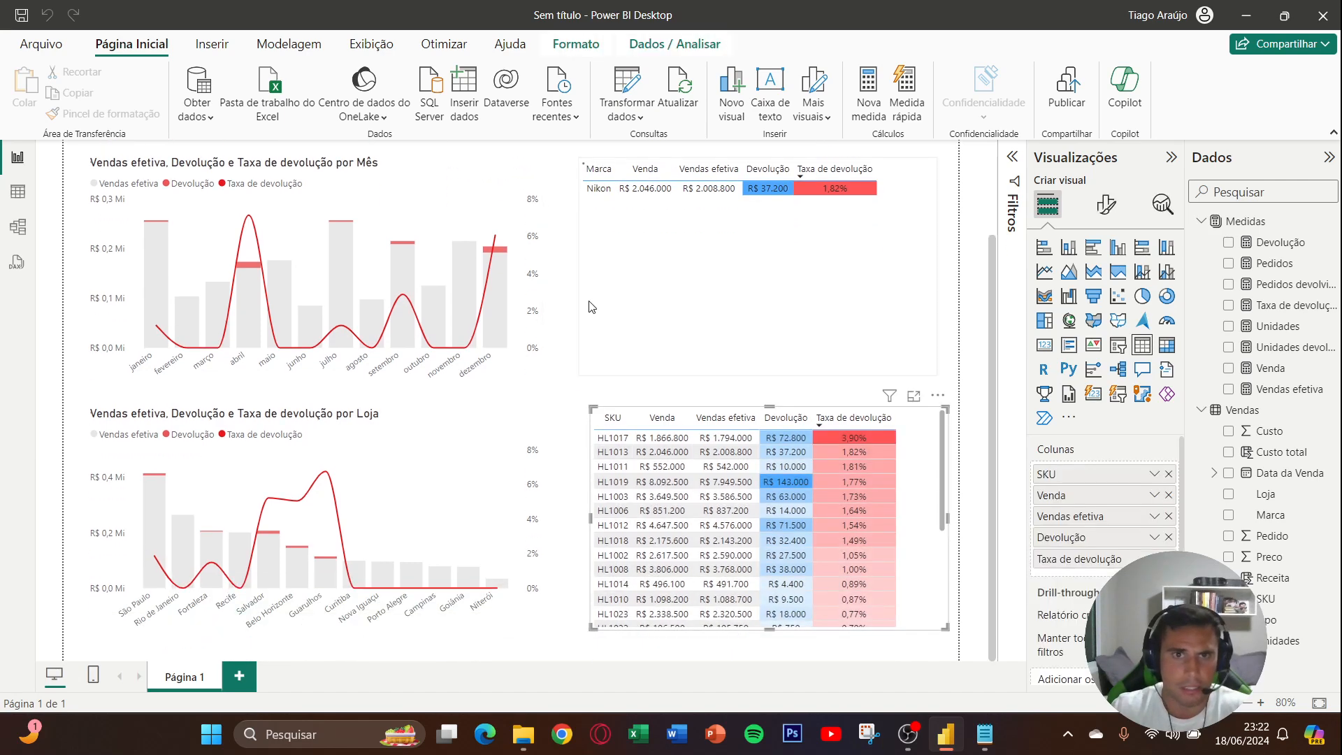
- Test filtering both combo charts by Philco from the Marca table, clear the selection, and deselect the table
{"action": "left_click", "coordinate": [593, 248]}
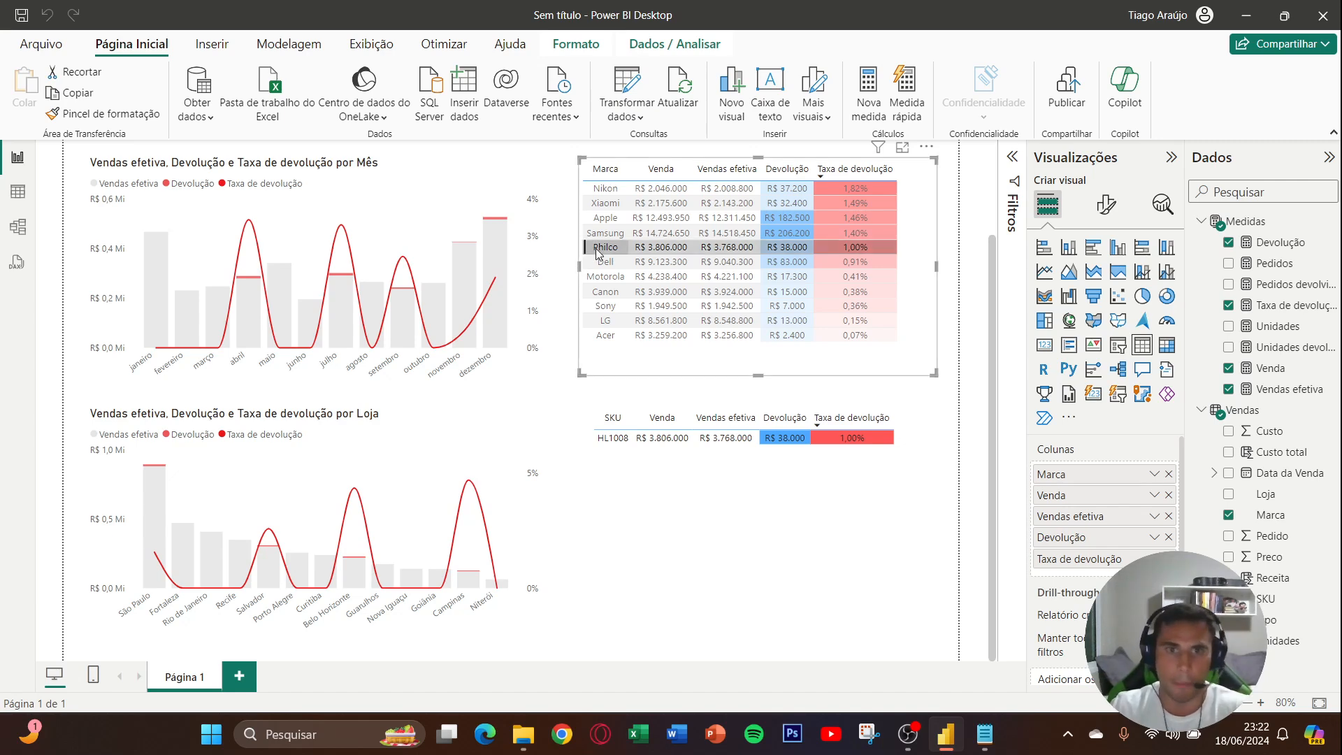
{"action": "left_click", "coordinate": [594, 248]}
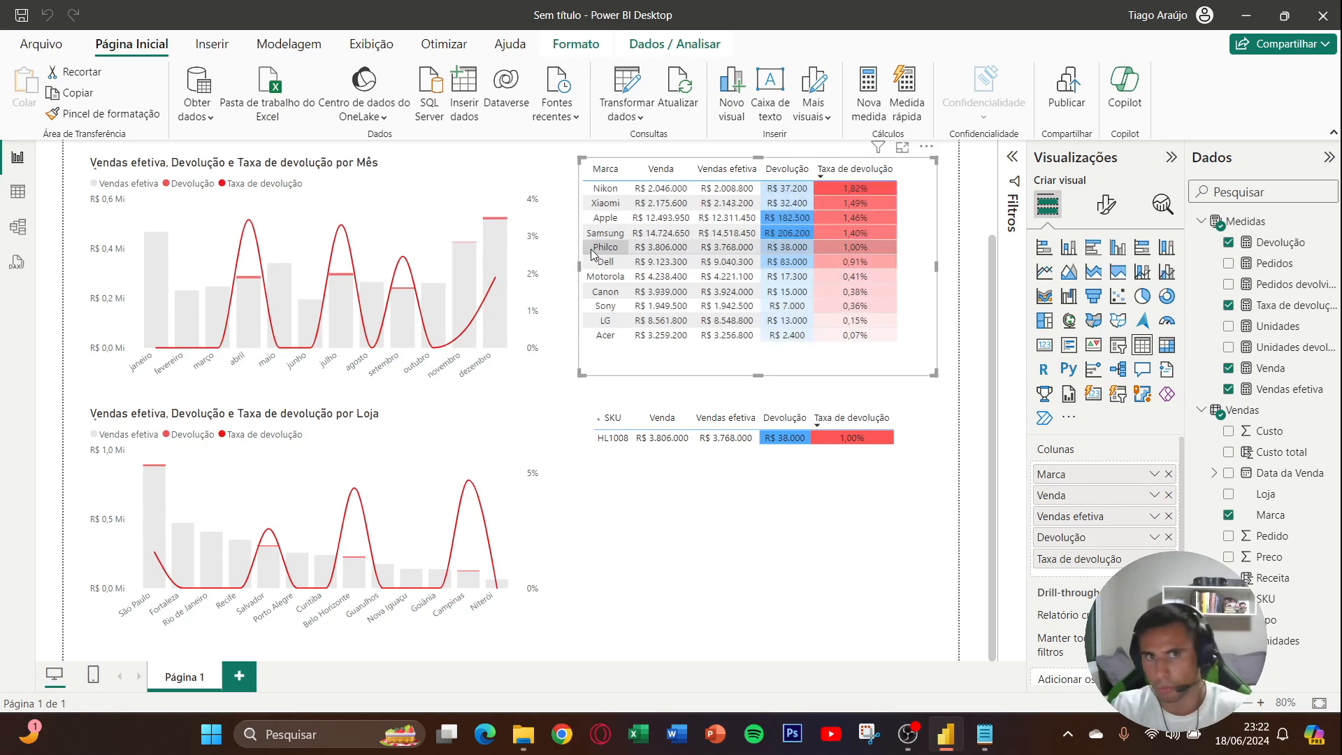
{"action": "left_click", "coordinate": [558, 287]}
{"action": "scroll", "coordinate": [559, 287], "scroll_direction": "up", "scroll_amount": 3}
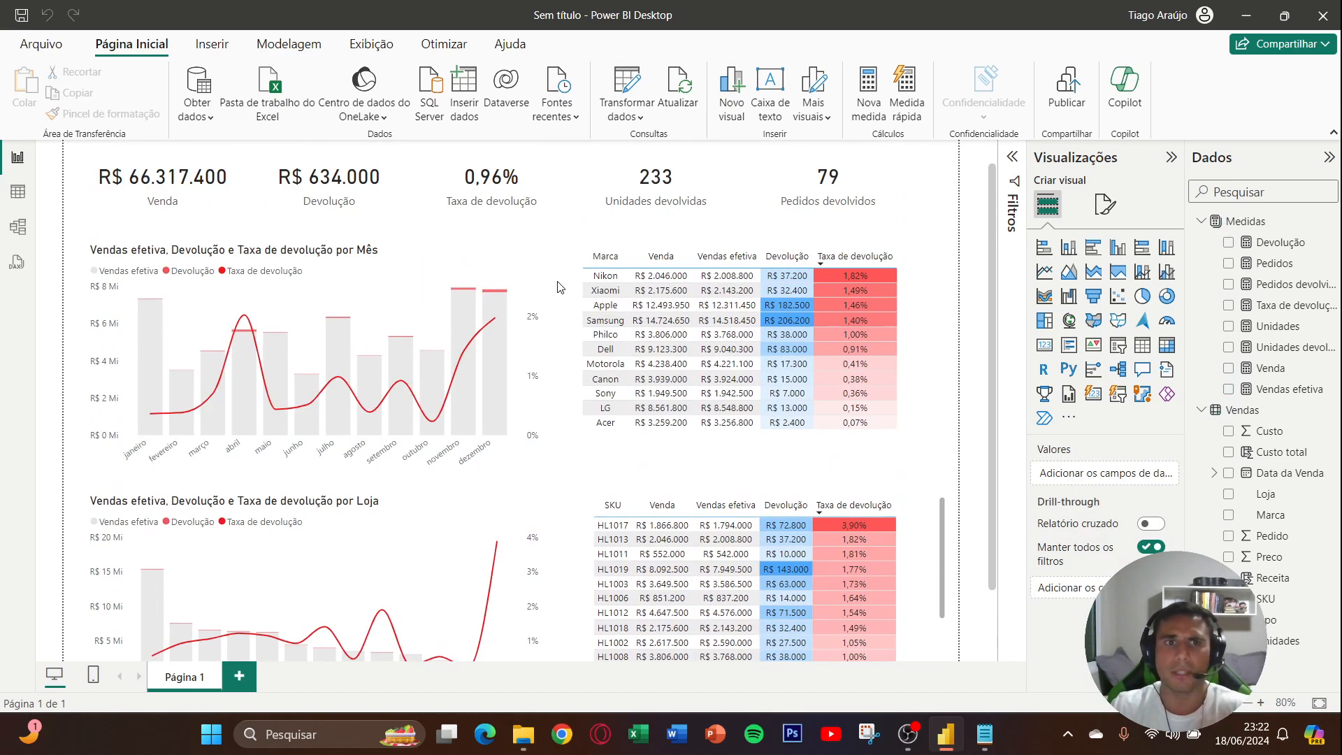